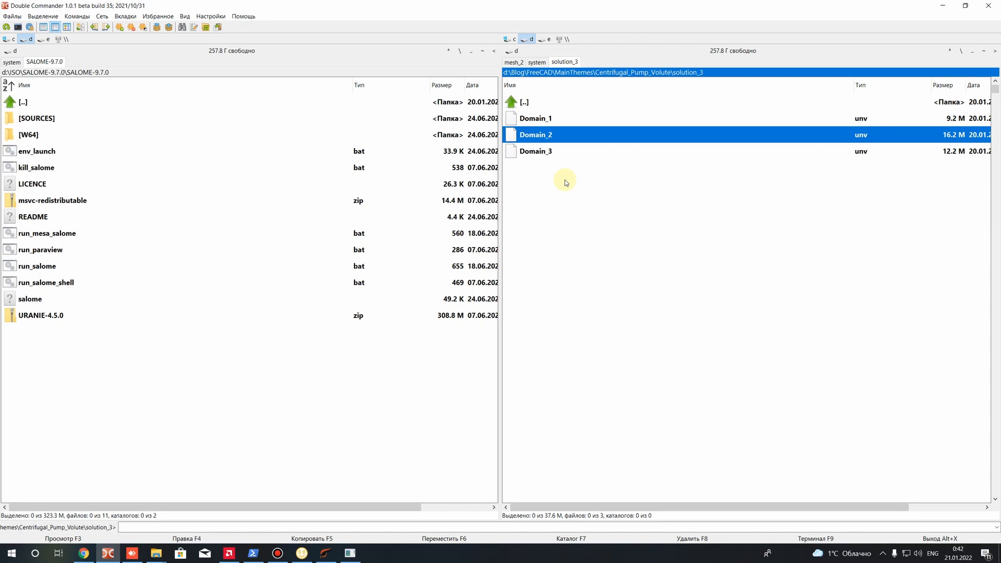
# Switch to Chrome, search GitHub for "20jeka08" and open the 20jeka08.github.io repository
pyautogui.click(80, 559)
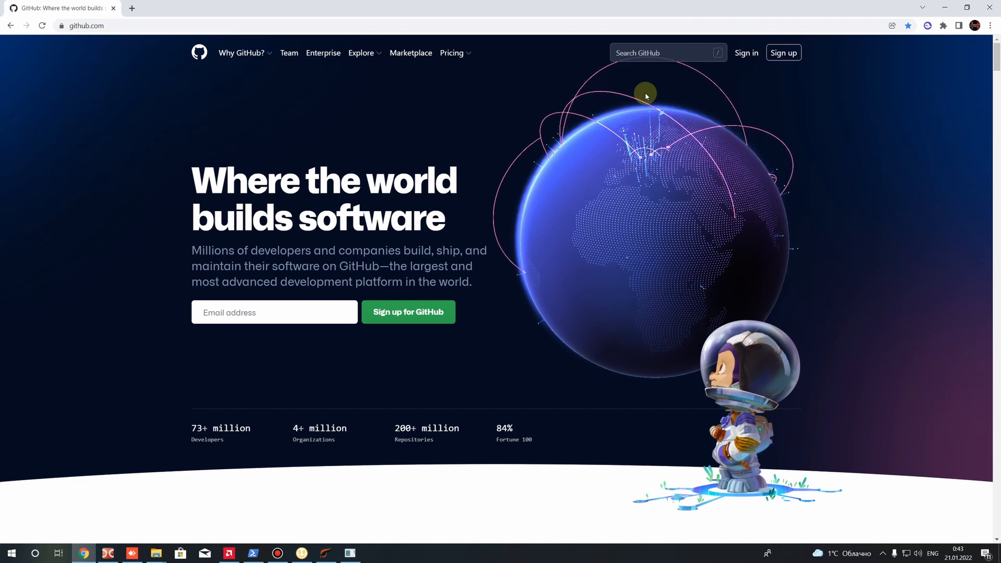
pyautogui.click(645, 53)
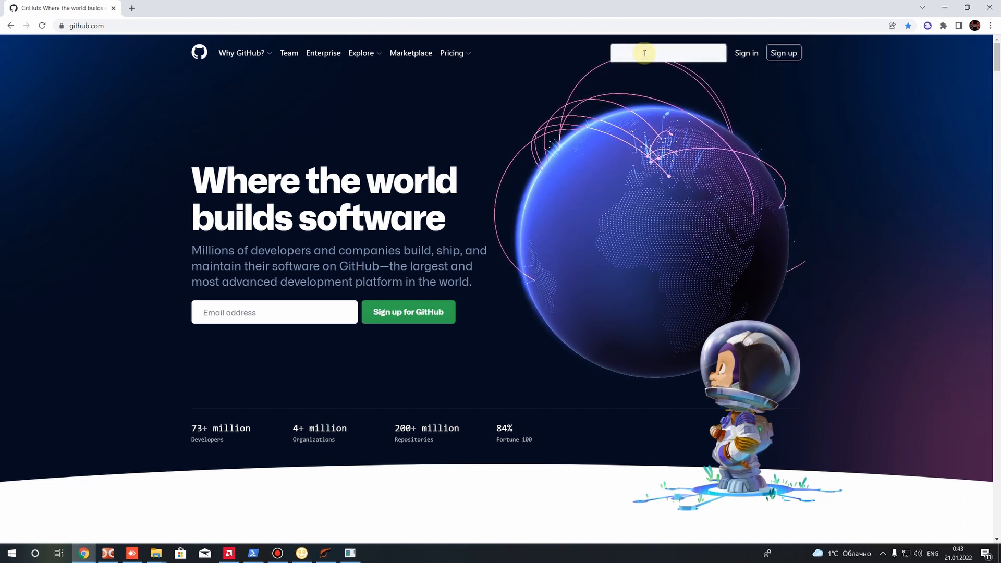
pyautogui.write('20jeka08')
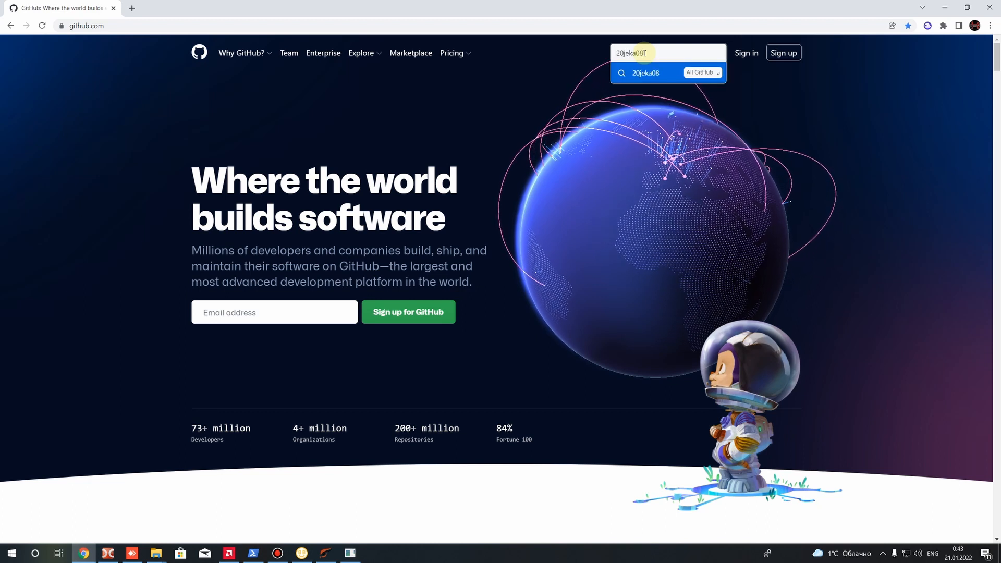
pyautogui.press('Return')
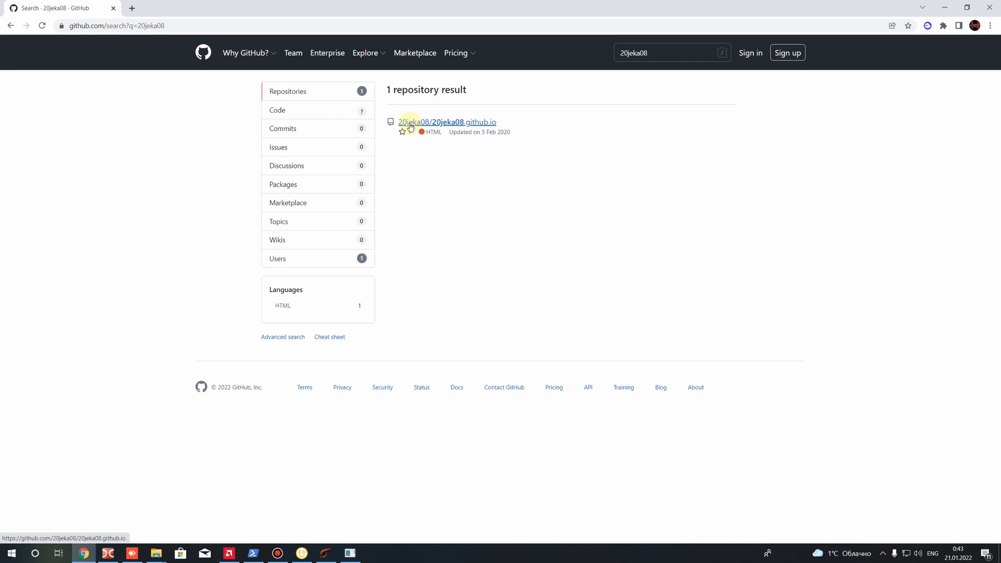
pyautogui.click(410, 126)
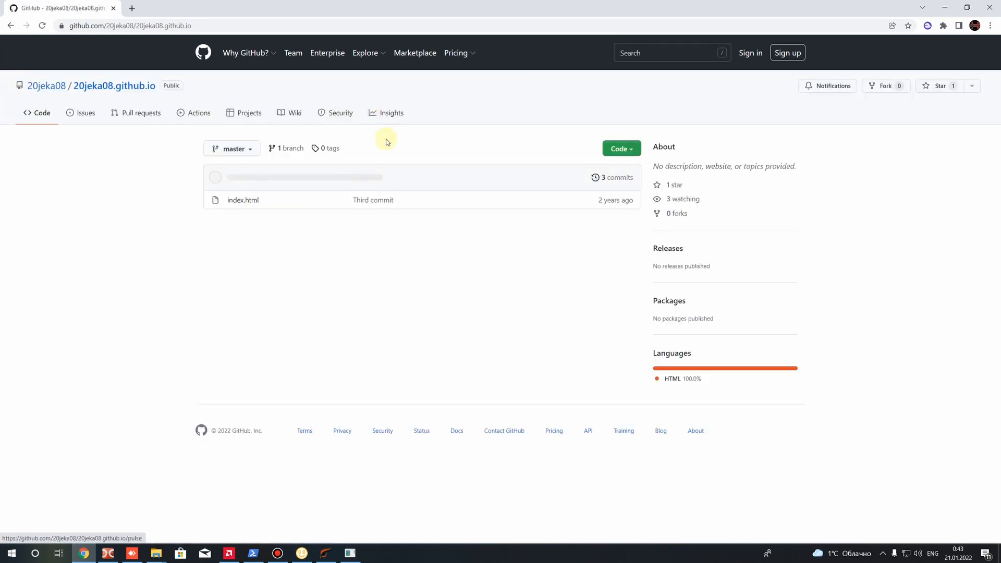
# From the repository owner's profile, open the FreeCAD_OpenFOAM_Volute_Pump repository and its volute folder
pyautogui.moveTo(36, 86)
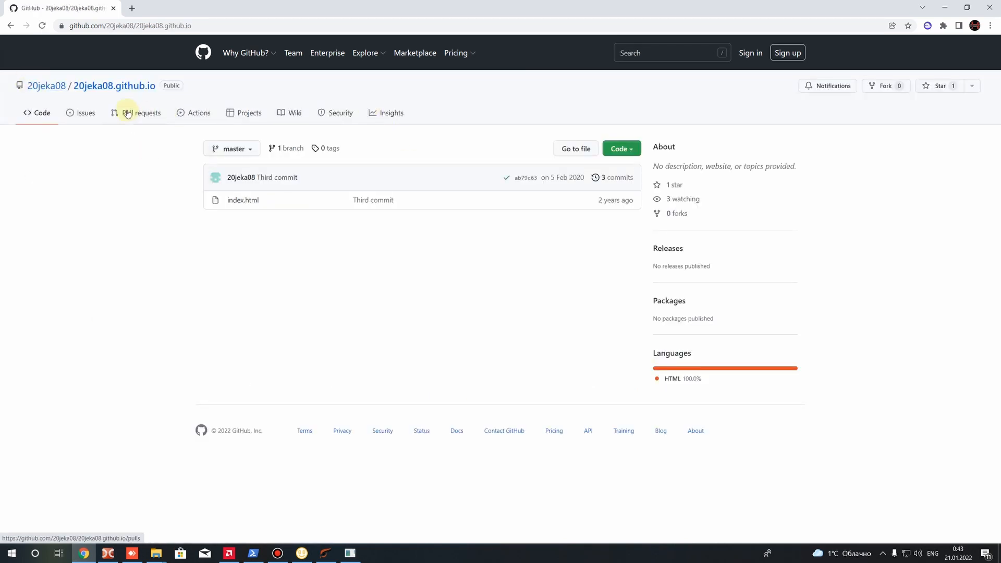
pyautogui.click(47, 86)
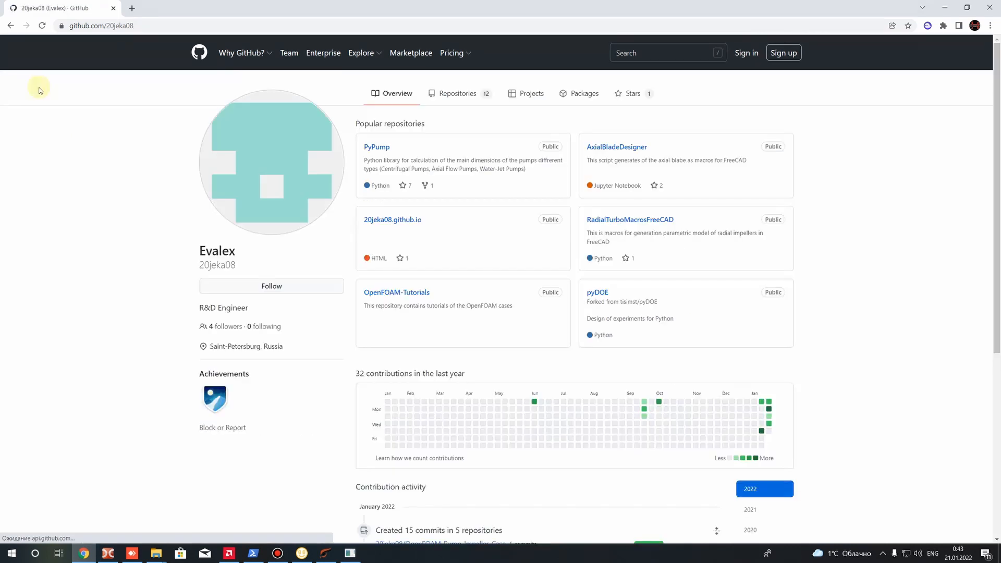
pyautogui.click(451, 102)
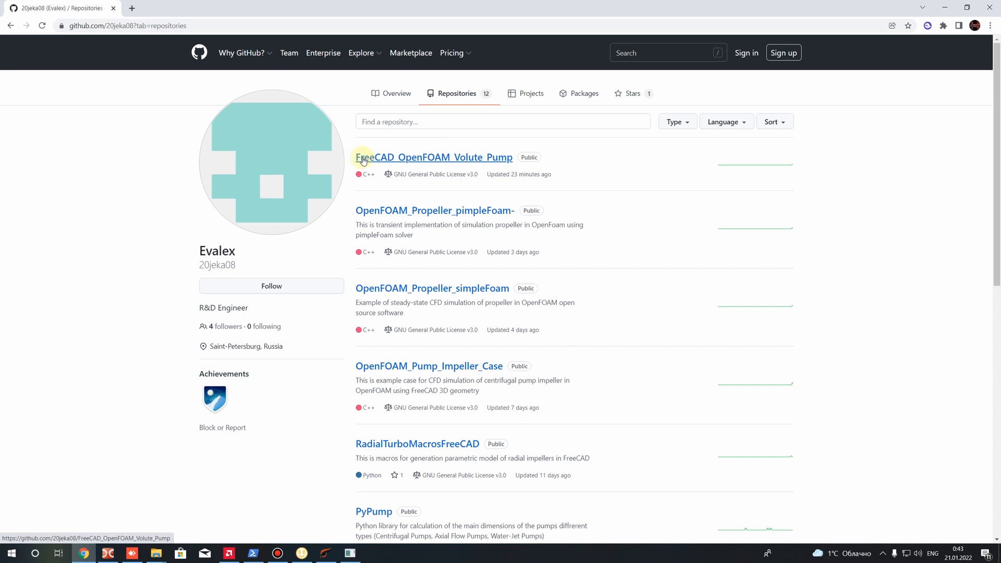
pyautogui.click(432, 161)
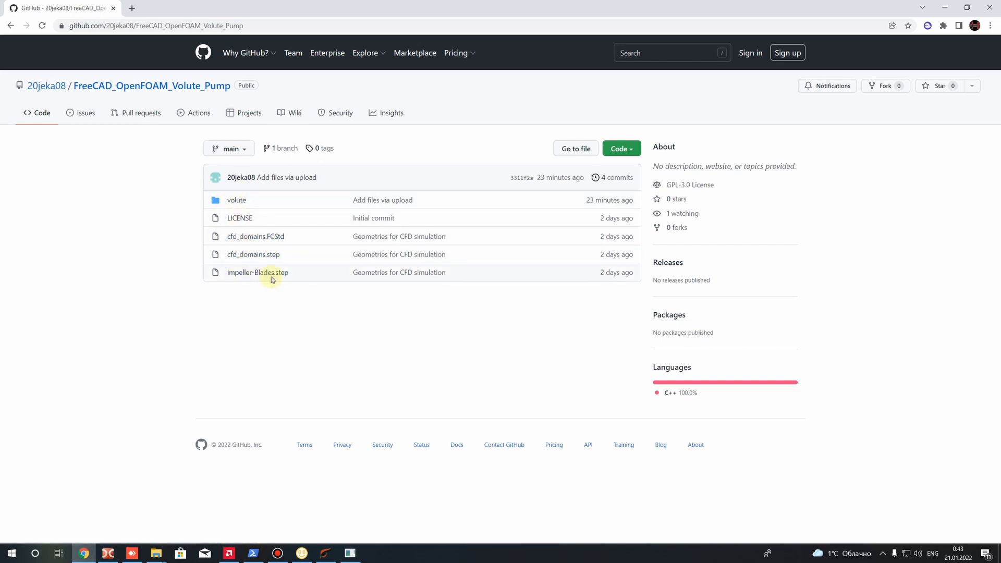
pyautogui.click(236, 201)
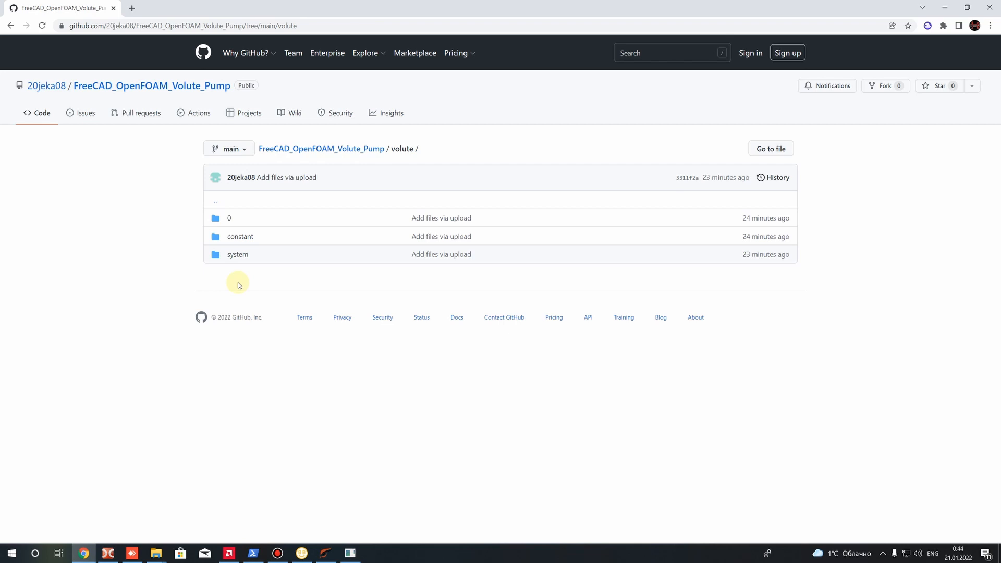
# Return to the root of the FreeCAD_OpenFOAM_Volute_Pump repository and download it as a ZIP archive
pyautogui.click(359, 151)
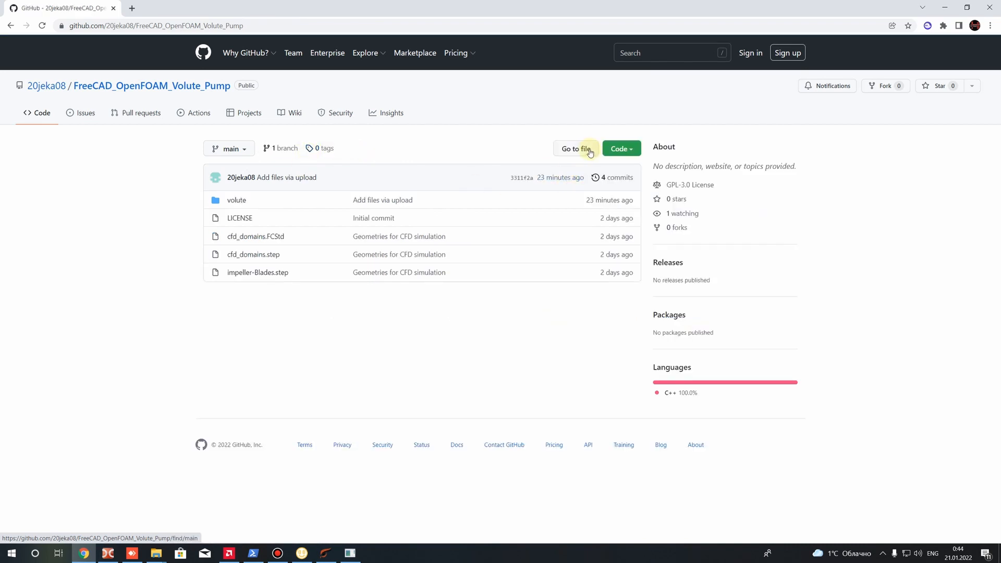
pyautogui.click(621, 149)
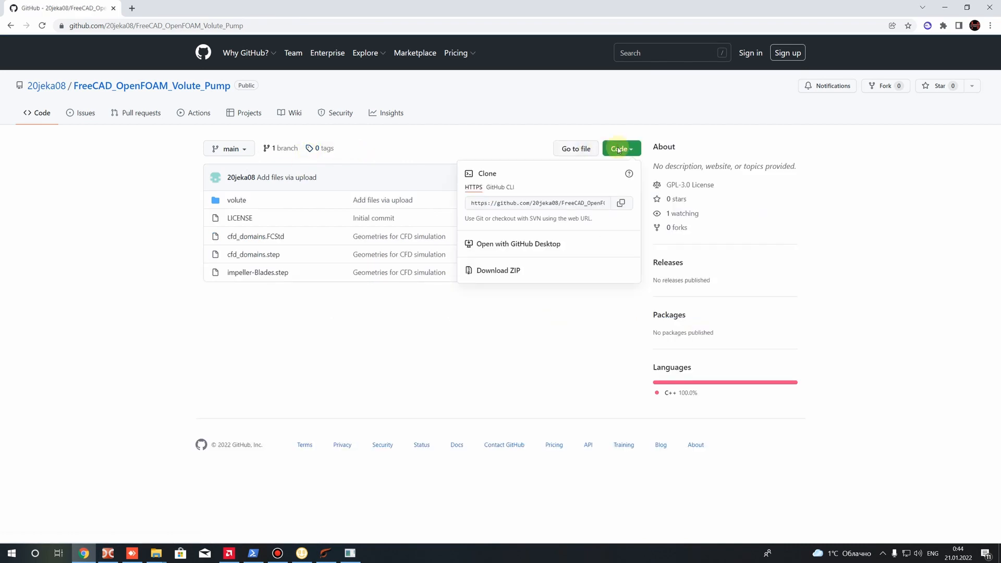
pyautogui.click(514, 276)
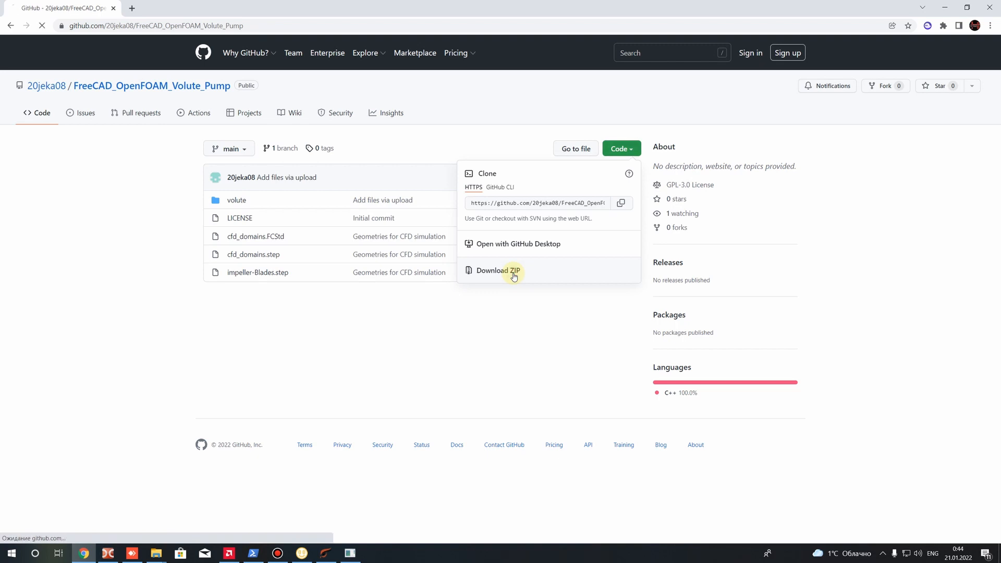
# Move the downloaded FreeCAD_OpenFOAM_Volute_Pump-main archive from the downloads folder into solution_3 in Double Commander
pyautogui.click(105, 530)
pyautogui.click(125, 497)
pyautogui.click(405, 235)
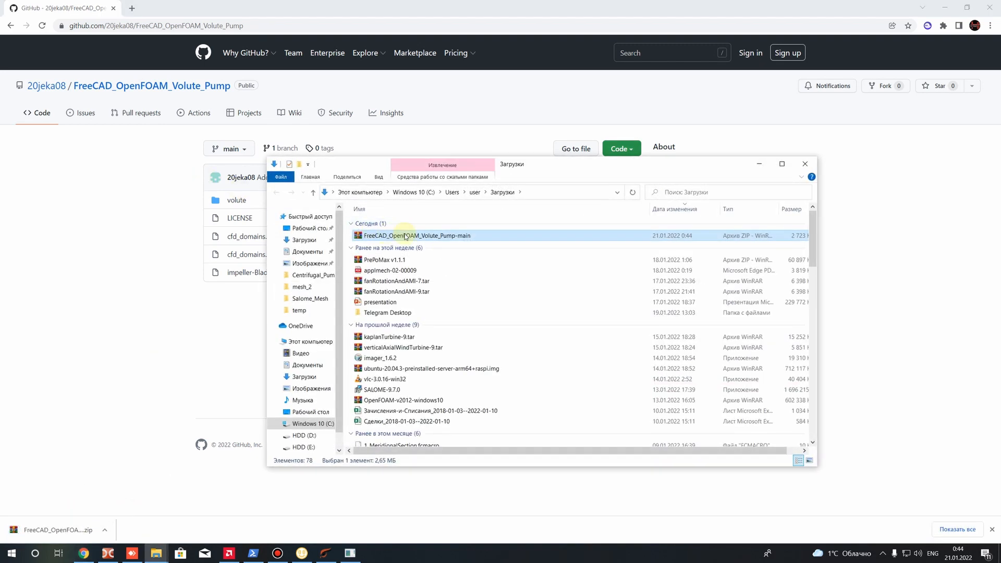
pyautogui.rightClick(406, 235)
pyautogui.click(424, 386)
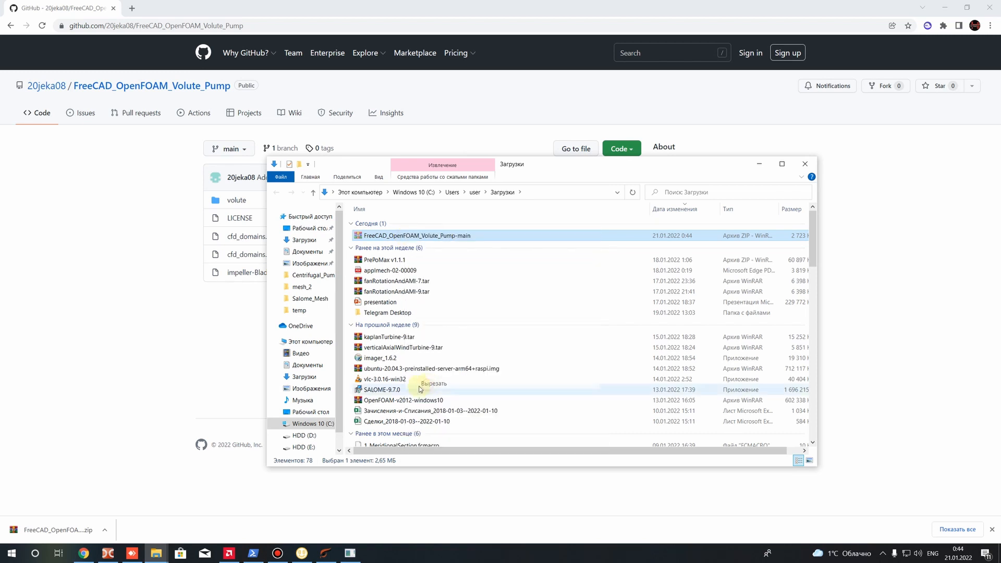
pyautogui.click(109, 554)
pyautogui.rightClick(592, 242)
pyautogui.click(611, 269)
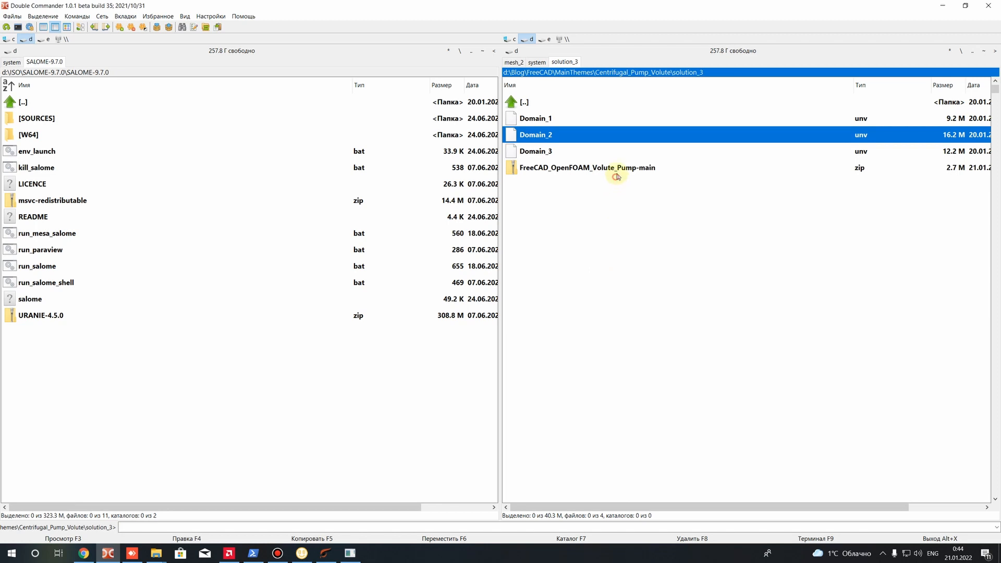
# Extract the FreeCAD_OpenFOAM_Volute_Pump-main archive into the current solution_3 folder
pyautogui.click(550, 124)
pyautogui.click(543, 135)
pyautogui.click(824, 154)
pyautogui.click(577, 169)
pyautogui.rightClick(580, 171)
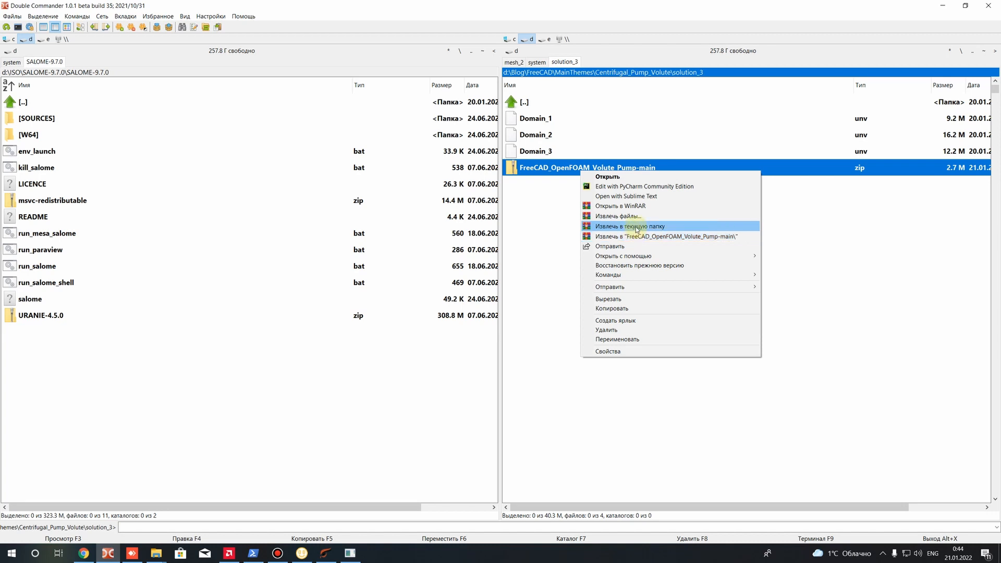
pyautogui.click(636, 229)
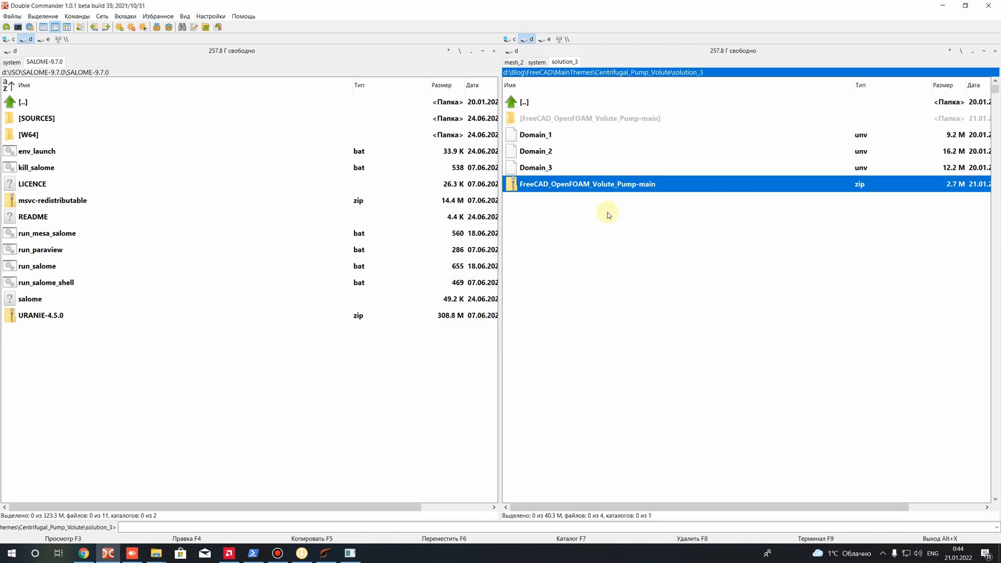
# Move the volute case folder out of the extracted FreeCAD_OpenFOAM_Volute_Pump-main folder into solution_3
pyautogui.doubleClick(592, 119)
pyautogui.click(535, 121)
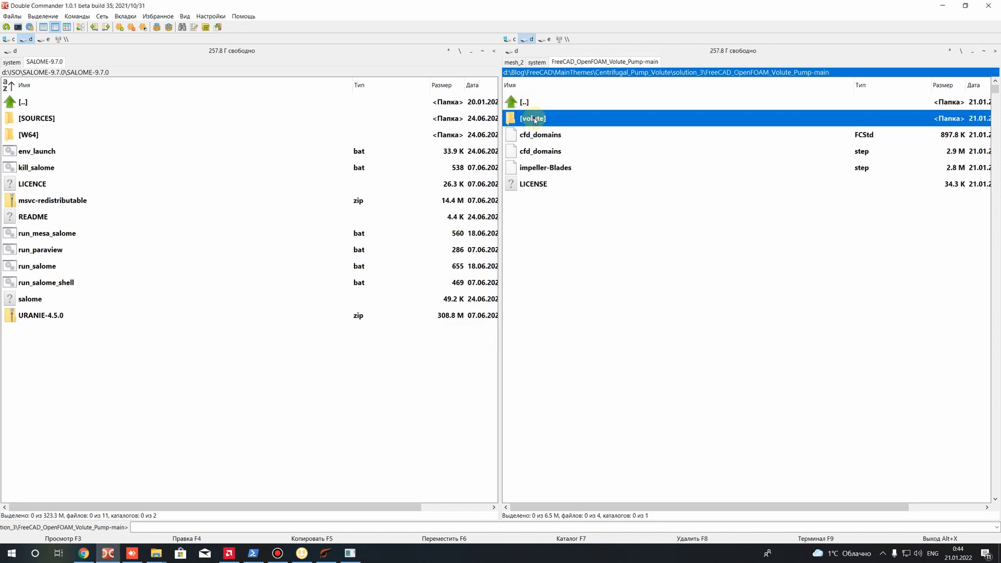
pyautogui.rightClick(535, 120)
pyautogui.click(562, 298)
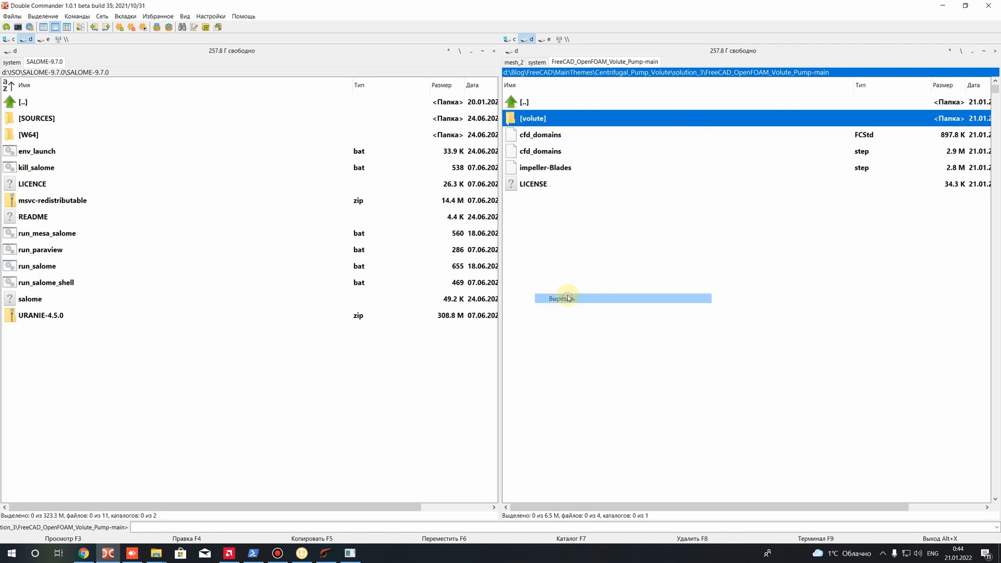
pyautogui.doubleClick(526, 120)
pyautogui.click(526, 119)
pyautogui.press('BackSpace')
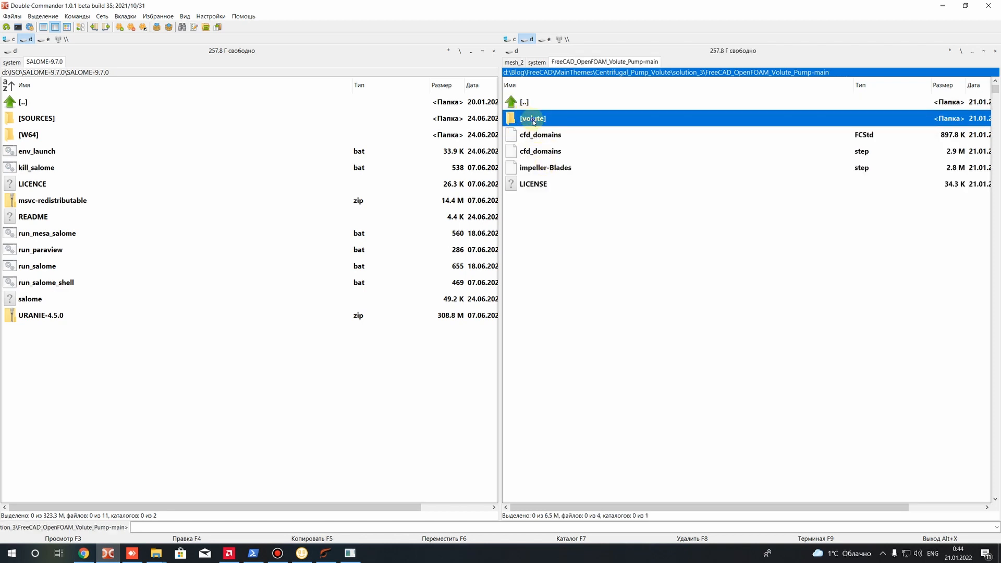
pyautogui.rightClick(530, 118)
pyautogui.click(558, 300)
pyautogui.press('BackSpace')
pyautogui.rightClick(570, 238)
pyautogui.click(594, 266)
pyautogui.press('Return')
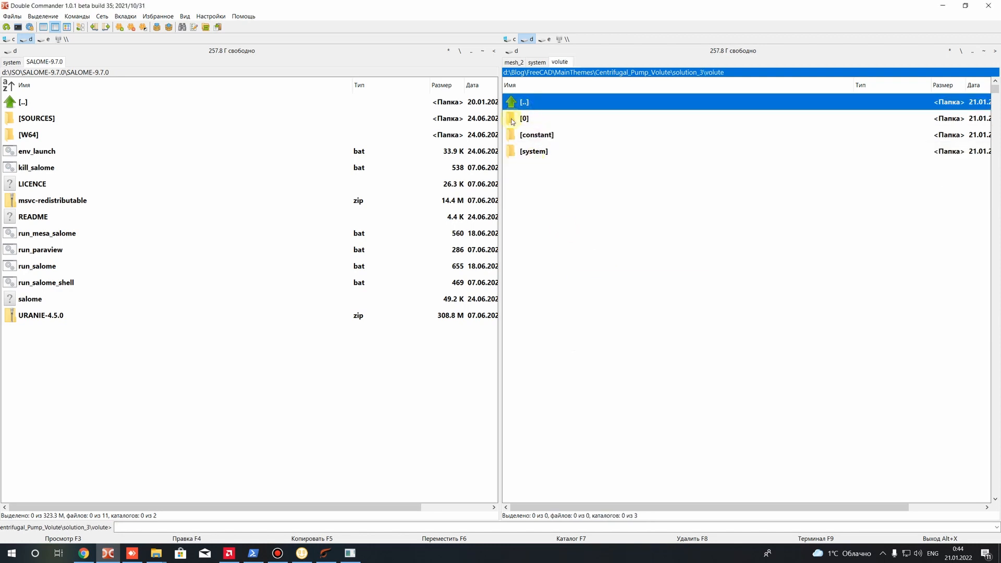
# Delete the extracted FreeCAD_OpenFOAM_Volute_Pump-main folder and its ZIP archive from solution_3
pyautogui.press('BackSpace')
pyautogui.click(534, 152)
pyautogui.click(534, 170)
pyautogui.click(537, 184)
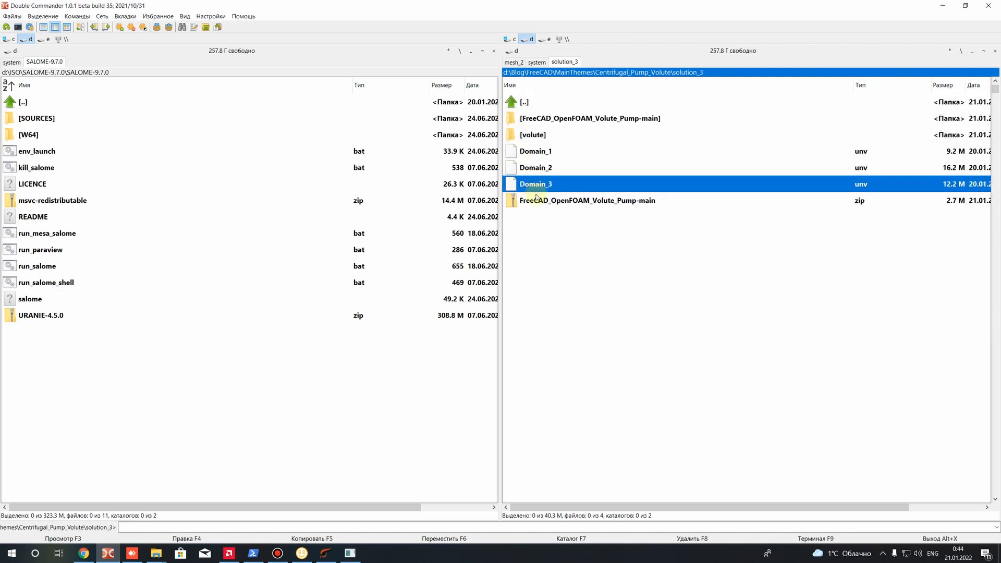
pyautogui.click(542, 202)
pyautogui.keyDown('ctrl'); pyautogui.click(554, 119); pyautogui.keyUp('ctrl')
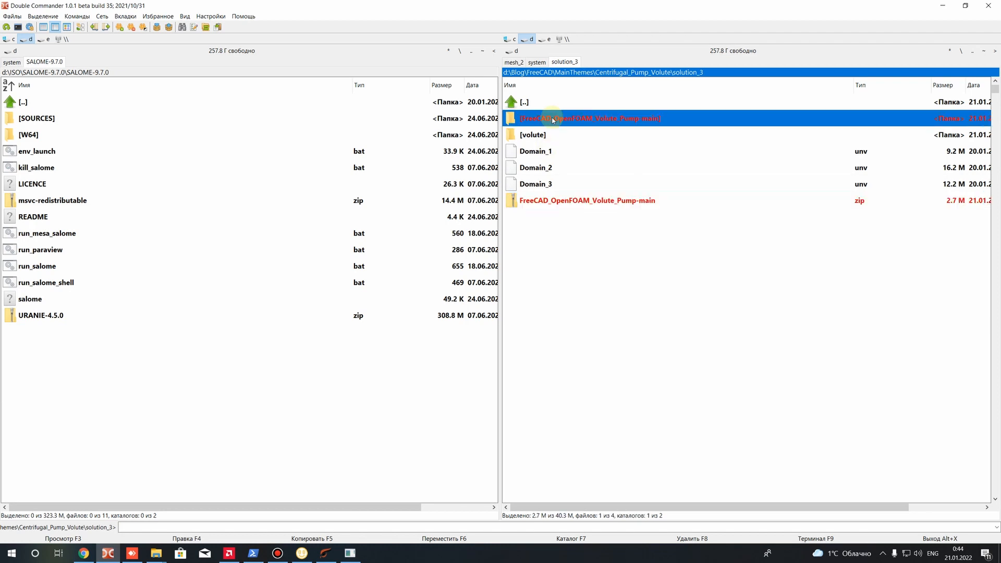
pyautogui.press('Delete')
pyautogui.press('Return')
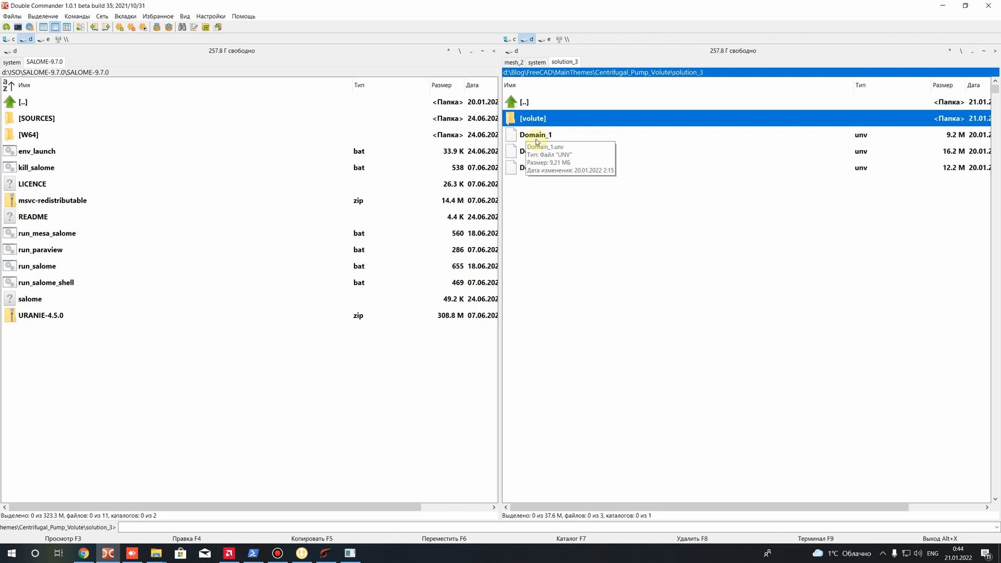
# Examine the contents of the 0, constant and system folders inside the volute case, and return to solution_3
pyautogui.click(537, 141)
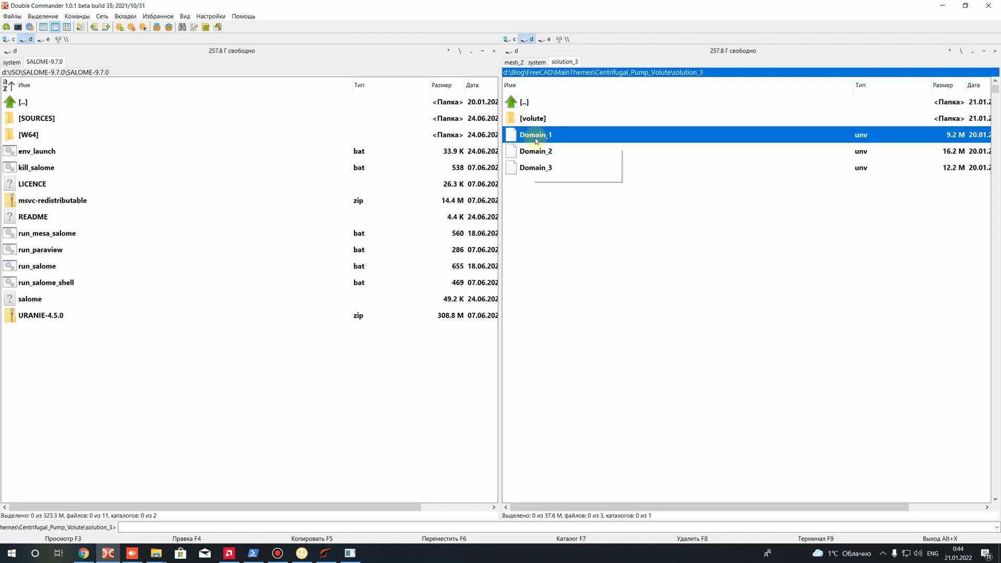
pyautogui.click(536, 120)
pyautogui.doubleClick(535, 120)
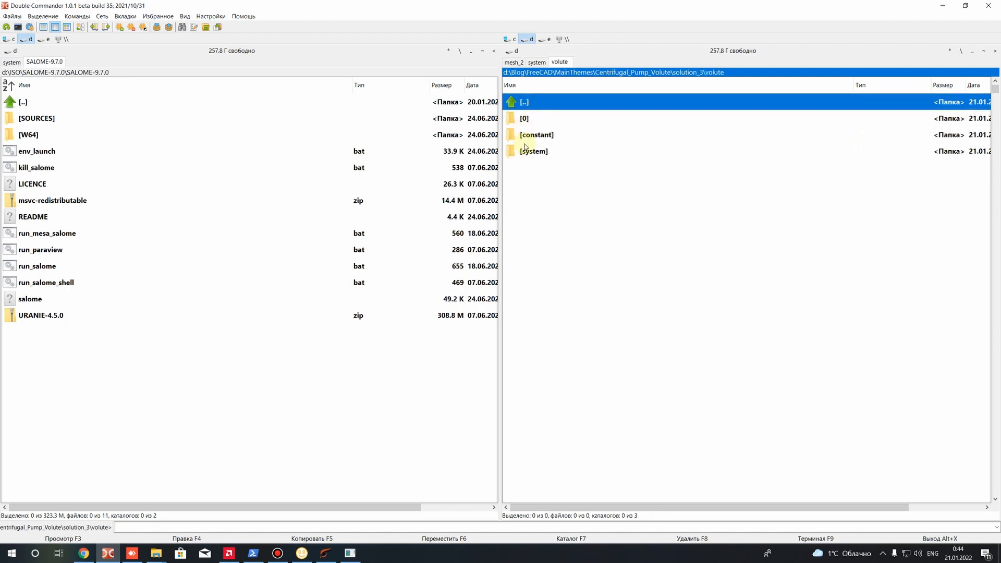
pyautogui.doubleClick(528, 122)
pyautogui.press('BackSpace')
pyautogui.click(538, 134)
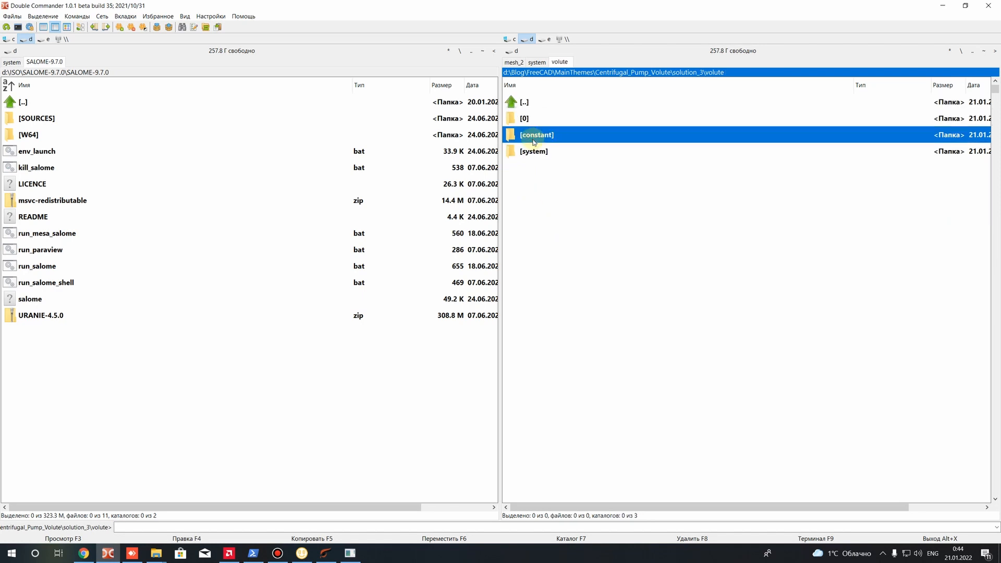
pyautogui.doubleClick(539, 134)
pyautogui.press('BackSpace')
pyautogui.click(533, 150)
pyautogui.doubleClick(533, 150)
pyautogui.press('BackSpace')
pyautogui.press('BackSpace')
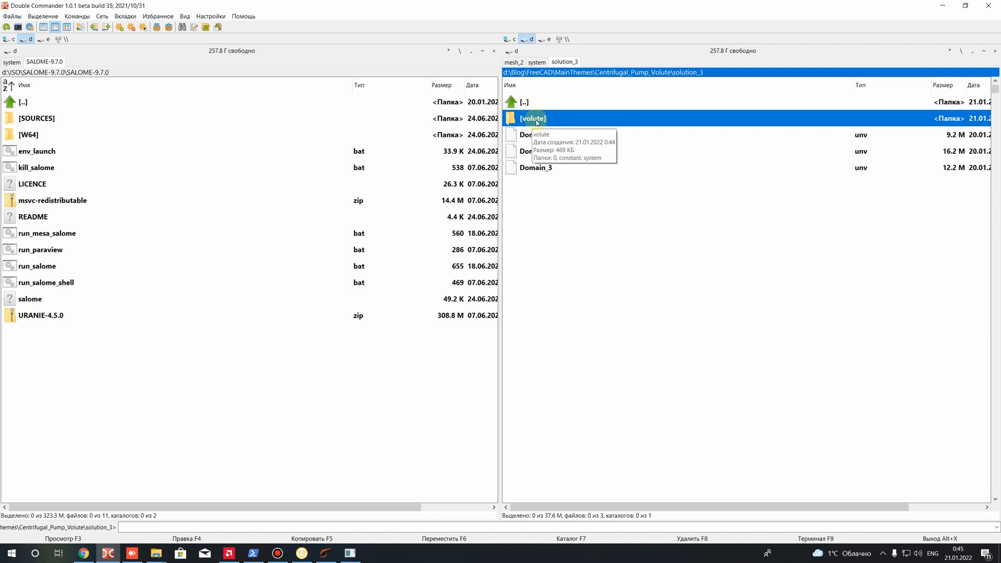
# Make two copies of the volute case folder within solution_3
pyautogui.hotkey('ctrl', 'c')
pyautogui.hotkey('ctrl', 'v')
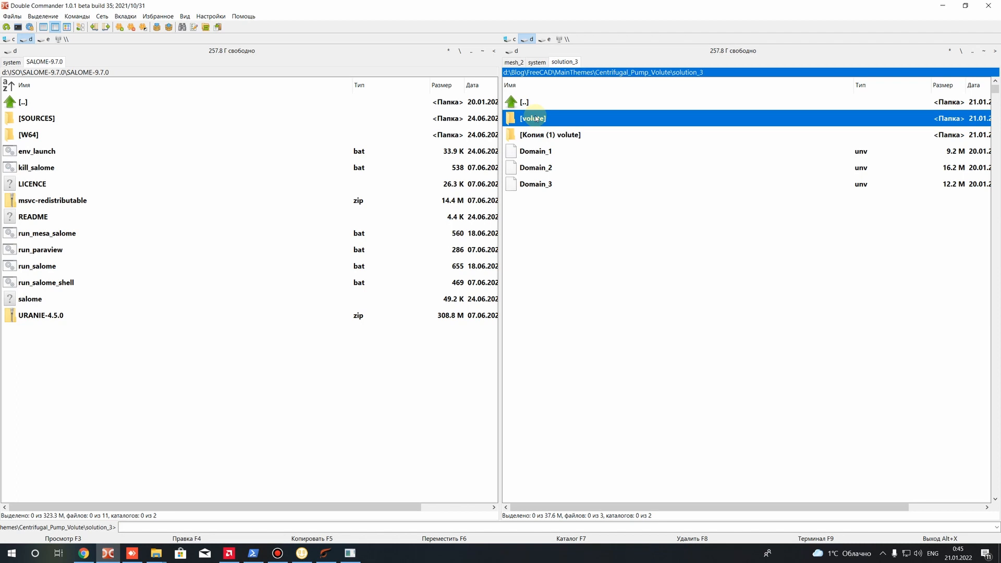
pyautogui.hotkey('ctrl', 'v')
# Rename the first copy of the volute folder as inlet
pyautogui.rightClick(548, 134)
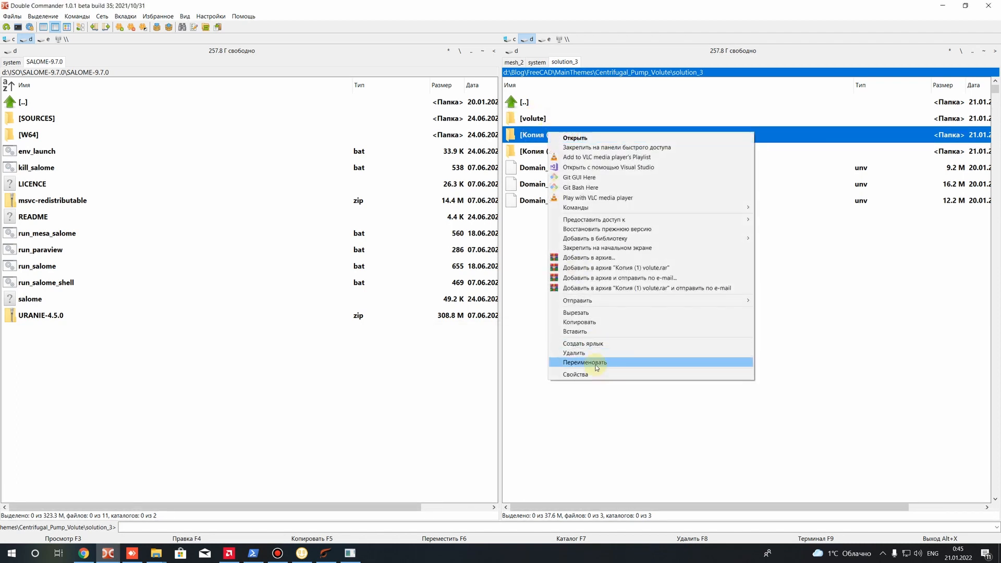
pyautogui.click(596, 365)
pyautogui.moveTo(554, 132); pyautogui.dragTo(441, 114)
pyautogui.press('BackSpace')
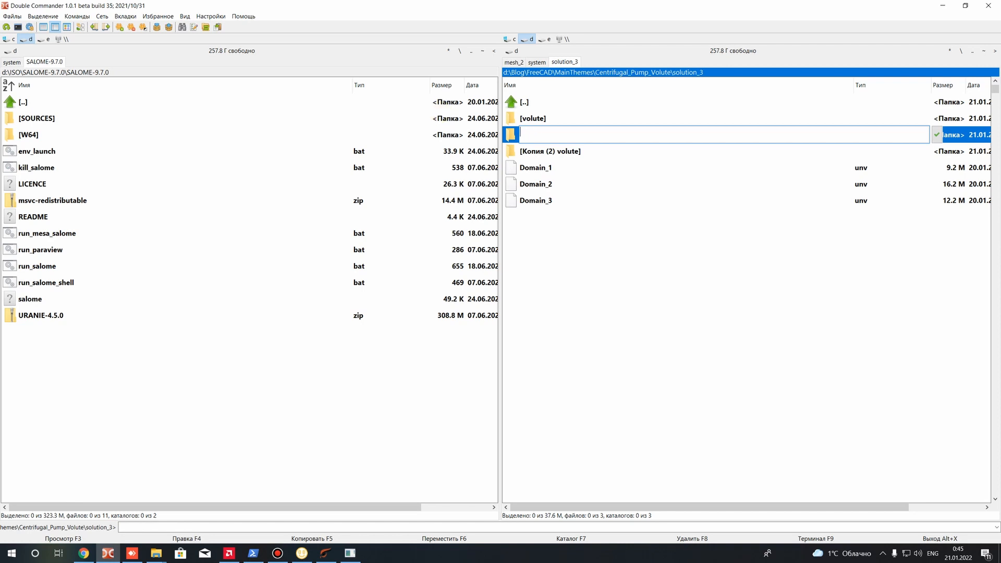
pyautogui.write('inlet')
pyautogui.press('Return')
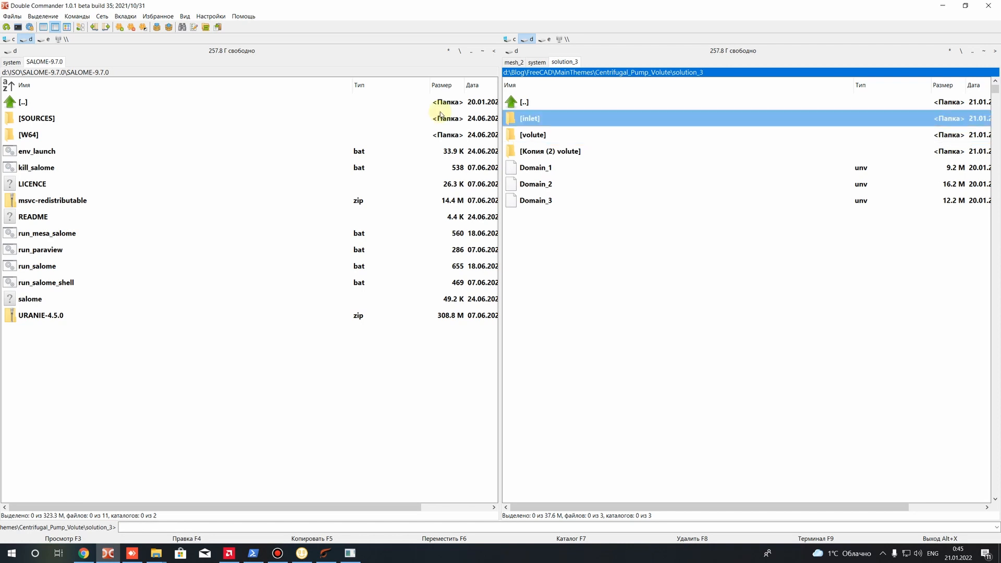
# Rename the second copy of the volute folder as impeller
pyautogui.rightClick(528, 149)
pyautogui.click(548, 379)
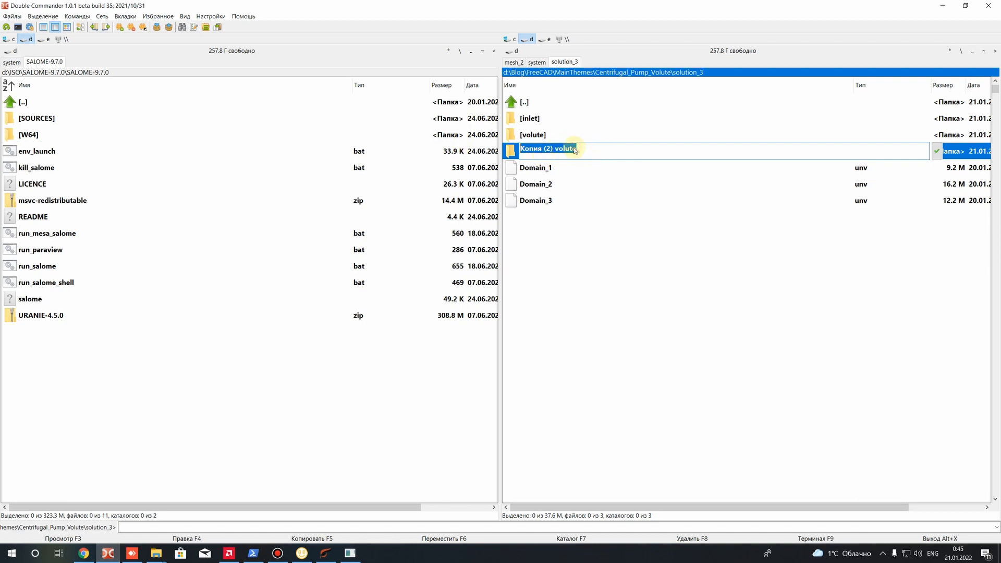
pyautogui.write('impeller')
pyautogui.press('Return')
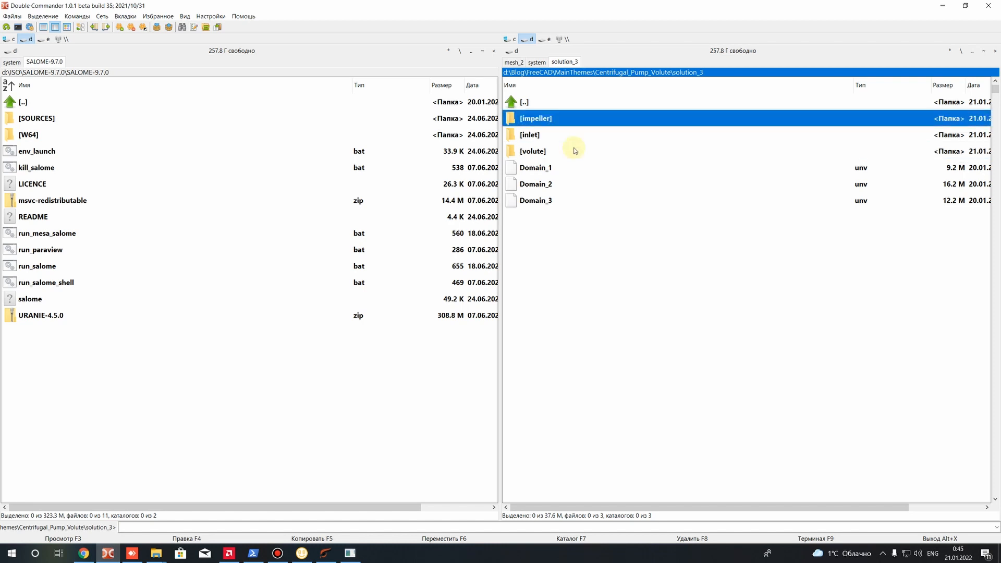
# Look over the Domain_1, Domain_2 and Domain_3 mesh files, and open the inlet case folder to inspect its constant folder
pyautogui.click(549, 167)
pyautogui.click(540, 187)
pyautogui.click(540, 202)
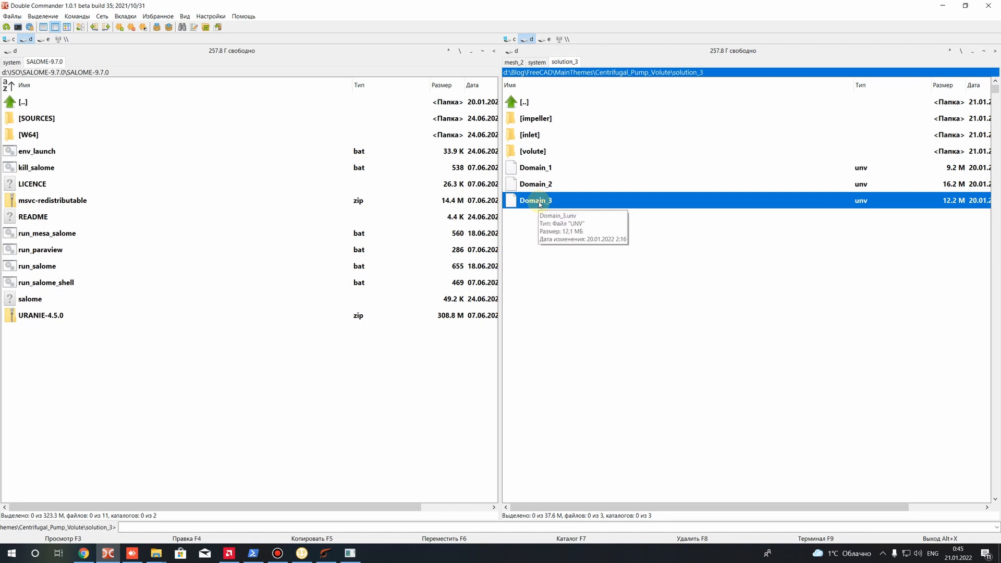
pyautogui.click(533, 168)
pyautogui.click(533, 185)
pyautogui.click(534, 171)
pyautogui.doubleClick(530, 134)
pyautogui.doubleClick(532, 135)
pyautogui.press('BackSpace')
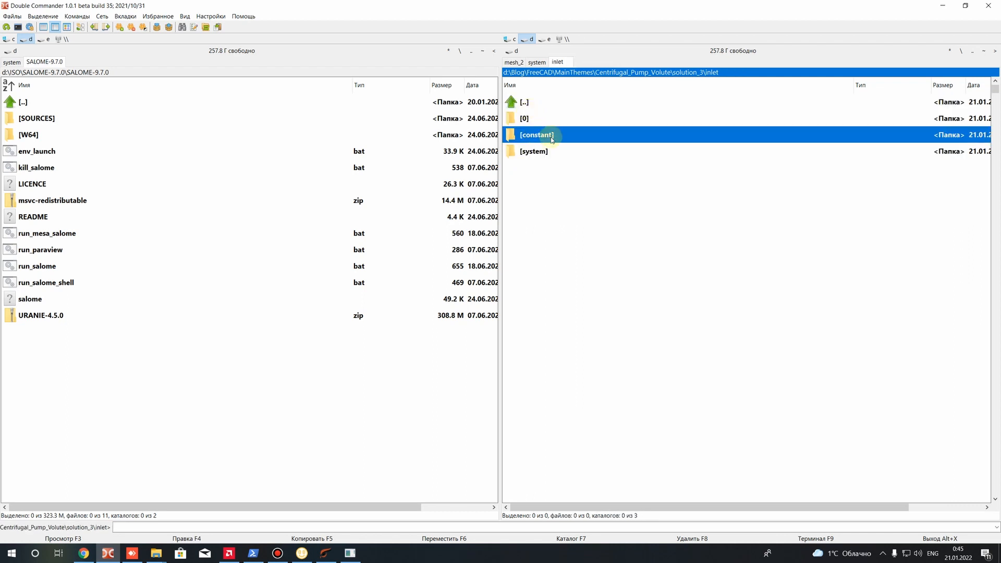
# Review the inlet, impeller and volute case folders against the Domain_1, Domain_2 and Domain_3 mesh files in solution_3
pyautogui.press('BackSpace')
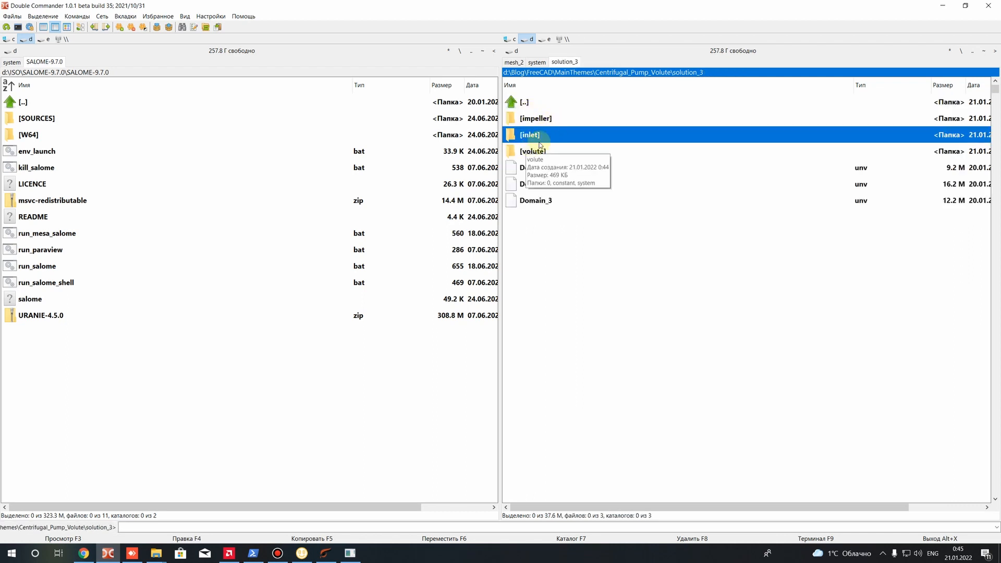
pyautogui.press('Up')
pyautogui.click(523, 135)
pyautogui.click(532, 151)
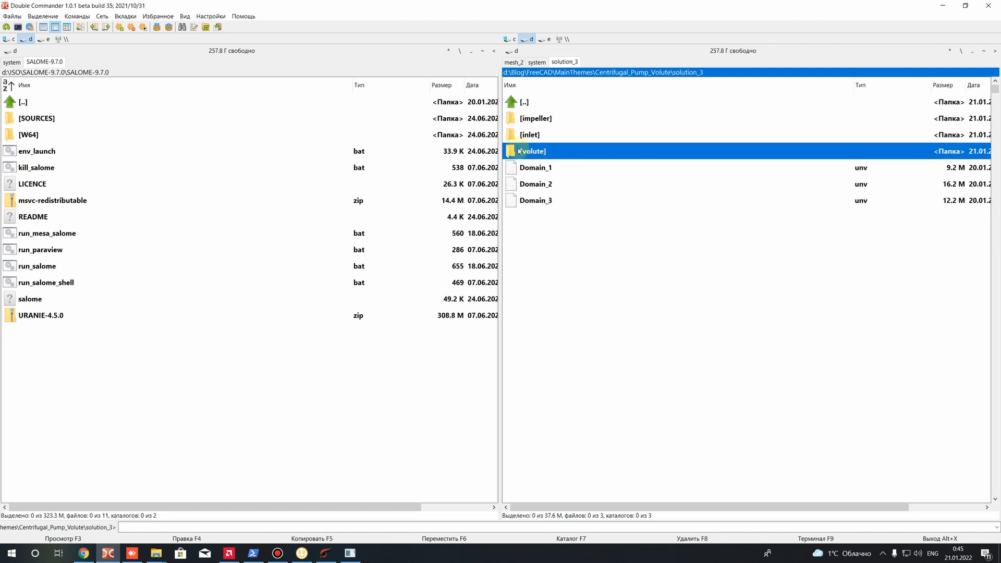
pyautogui.doubleClick(547, 154)
pyautogui.press('BackSpace')
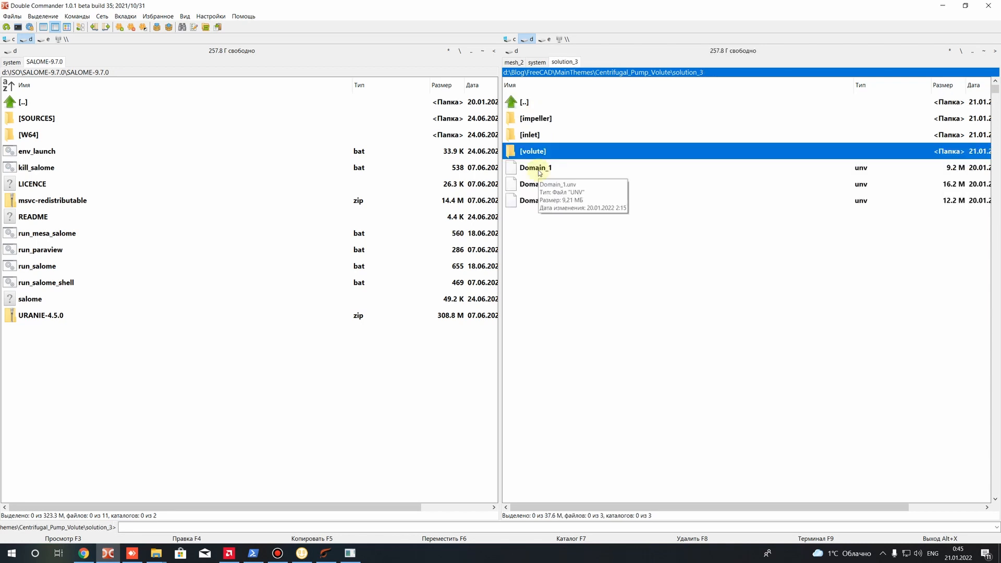
pyautogui.rightClick(540, 172)
pyautogui.click(527, 182)
pyautogui.click(532, 202)
pyautogui.click(530, 135)
pyautogui.click(535, 119)
pyautogui.click(533, 151)
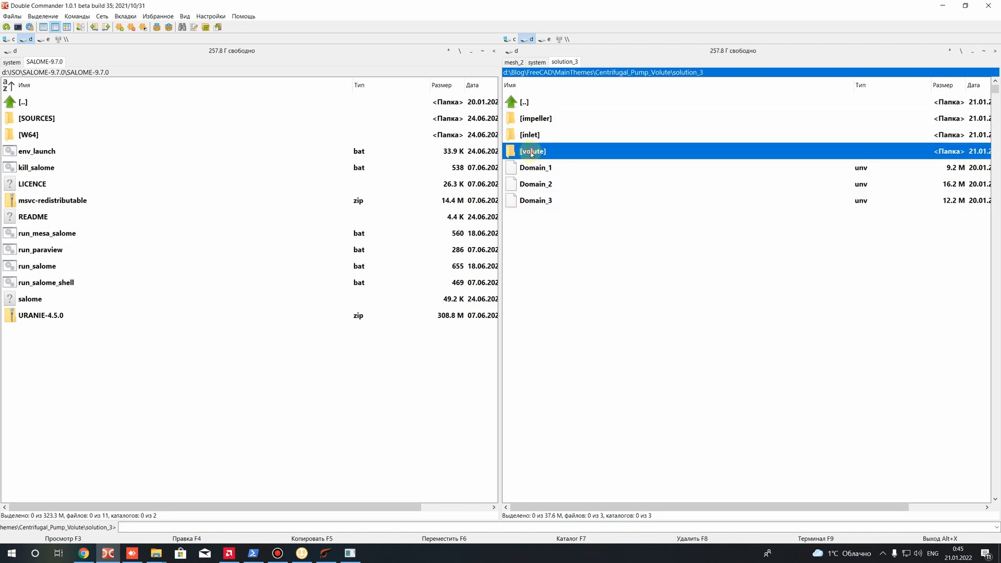
# Copy the Domain_1 mesh file from solution_3 into the inlet case folder and return to solution_3
pyautogui.click(537, 170)
pyautogui.rightClick(538, 169)
pyautogui.click(574, 297)
pyautogui.doubleClick(531, 137)
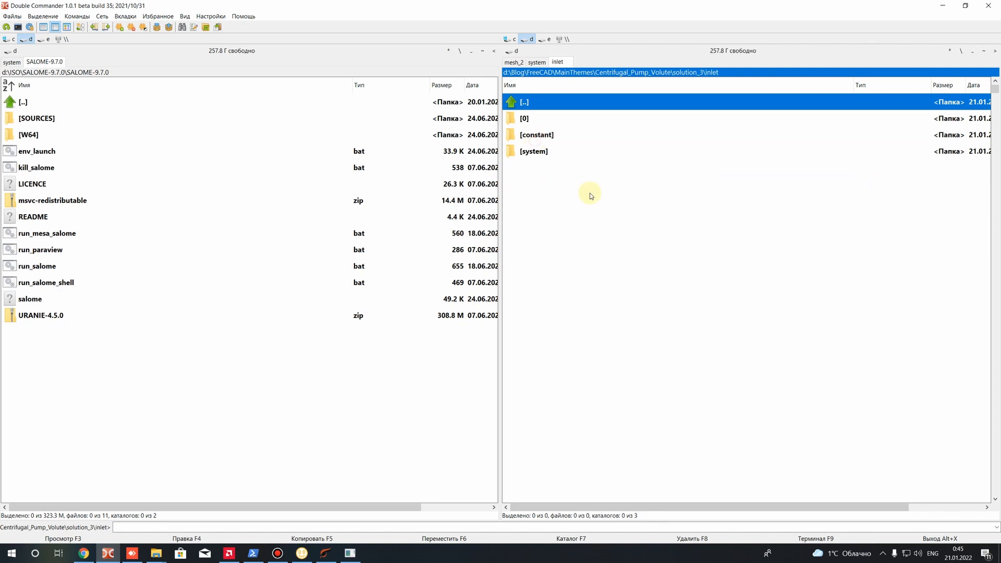
pyautogui.rightClick(581, 214)
pyautogui.click(599, 238)
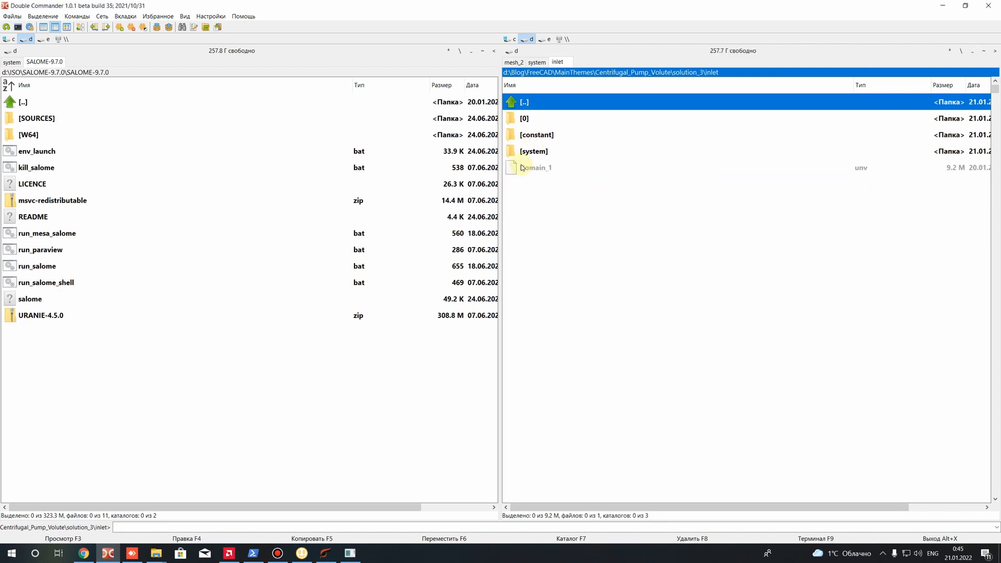
pyautogui.click(529, 168)
pyautogui.press('BackSpace')
# Copy the Domain_2 mesh file into the impeller case folder and return to solution_3
pyautogui.click(529, 184)
pyautogui.rightClick(529, 183)
pyautogui.click(559, 314)
pyautogui.doubleClick(534, 118)
pyautogui.rightClick(581, 223)
pyautogui.click(611, 249)
pyautogui.press('BackSpace')
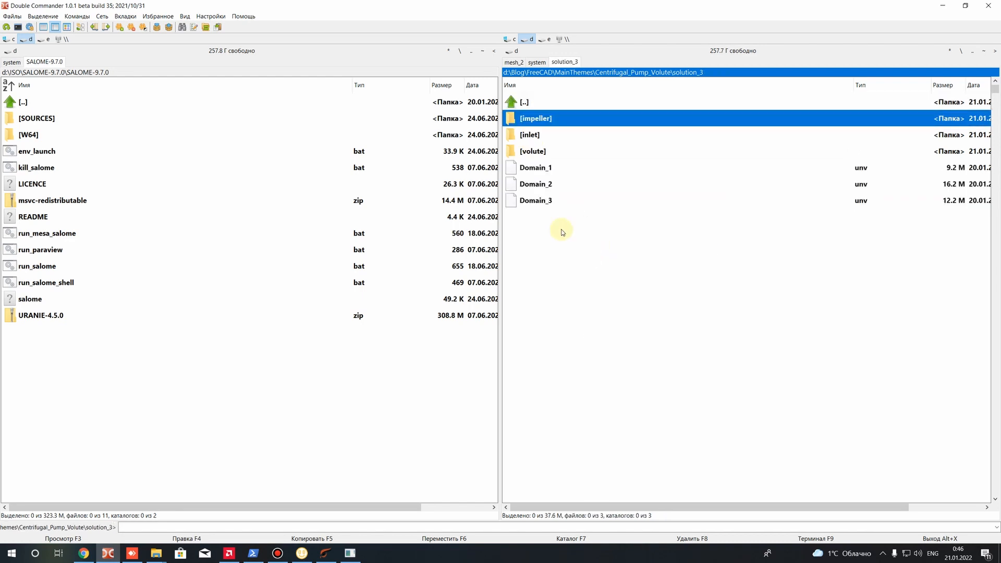
# Copy the Domain_3 mesh file into the volute case folder and return to solution_3
pyautogui.click(541, 200)
pyautogui.rightClick(541, 200)
pyautogui.click(568, 321)
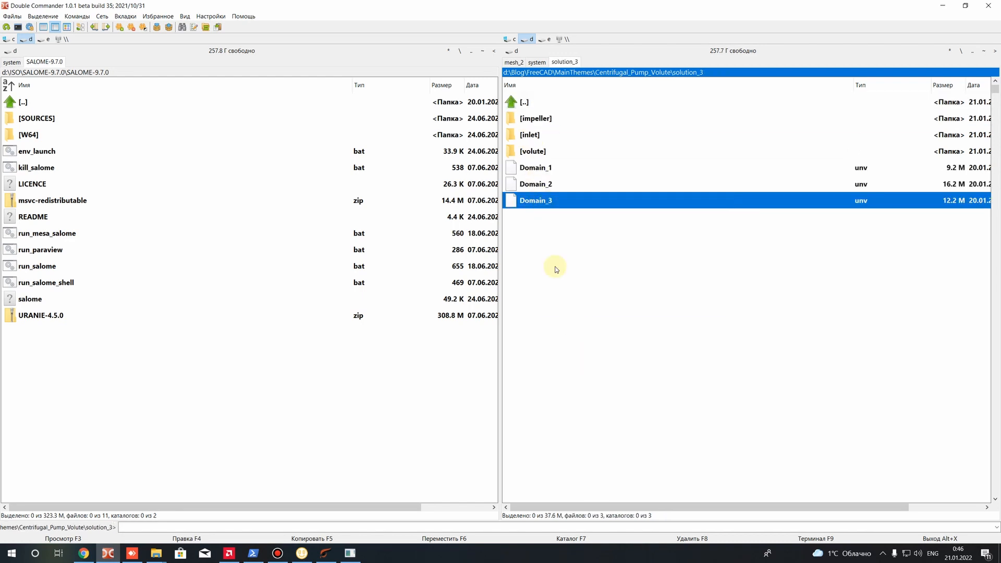
pyautogui.doubleClick(538, 152)
pyautogui.rightClick(590, 228)
pyautogui.click(612, 255)
pyautogui.press('BackSpace')
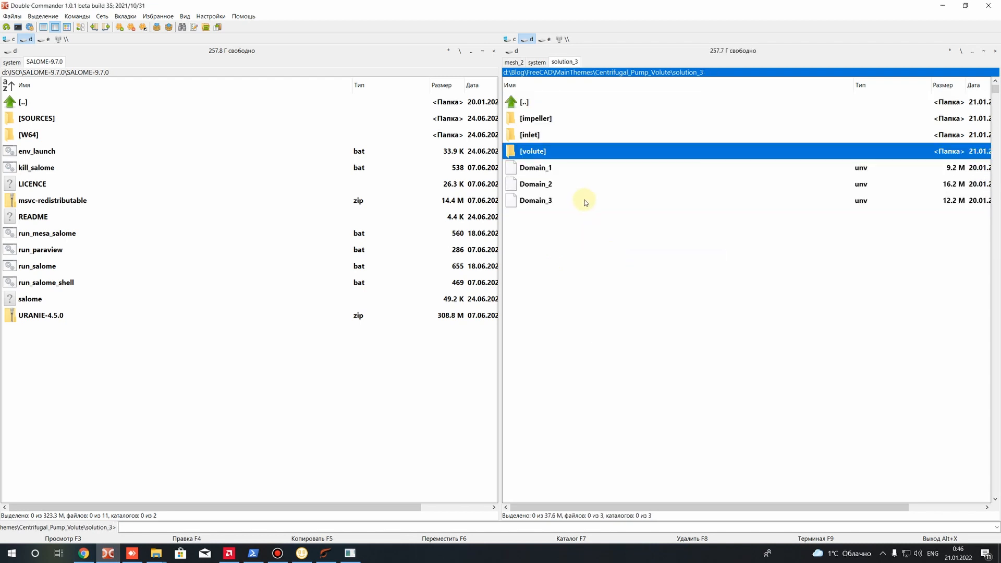
pyautogui.doubleClick(530, 135)
pyautogui.press('BackSpace')
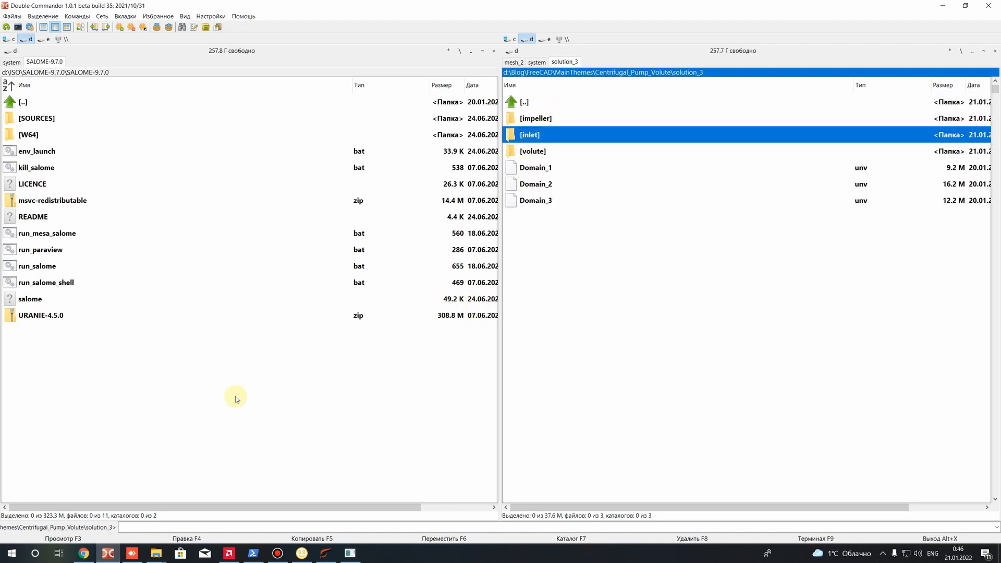
# Open the Ubuntu terminal and load the OpenFOAM environment with the of2012 command
pyautogui.click(11, 554)
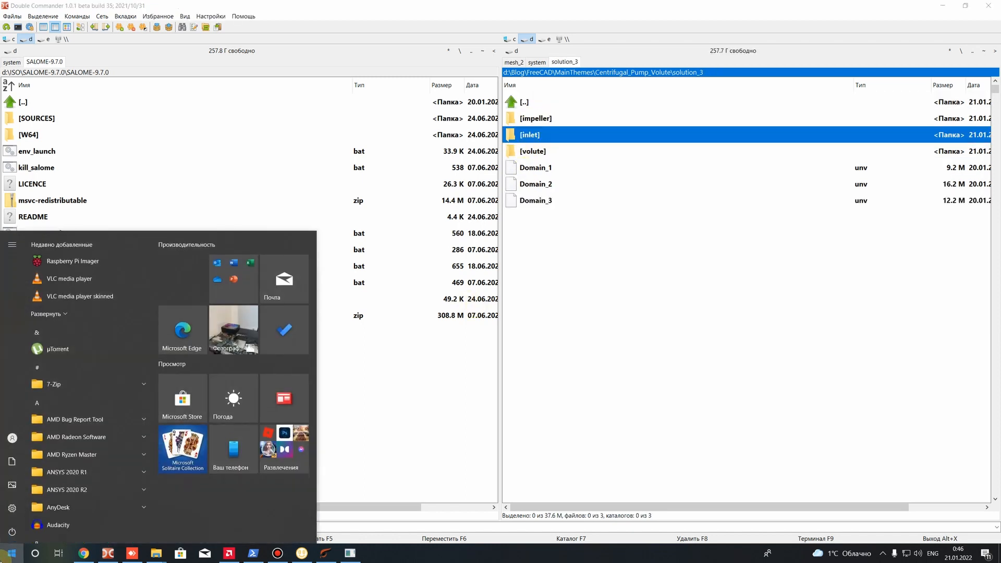
pyautogui.write('ubu')
pyautogui.press('Return')
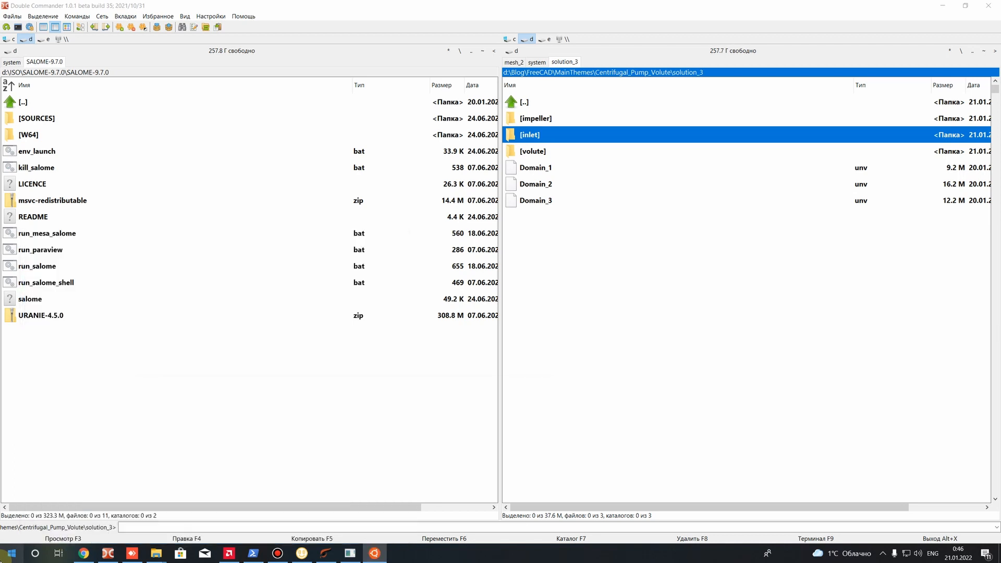
pyautogui.moveTo(311, 132); pyautogui.dragTo(561, 204)
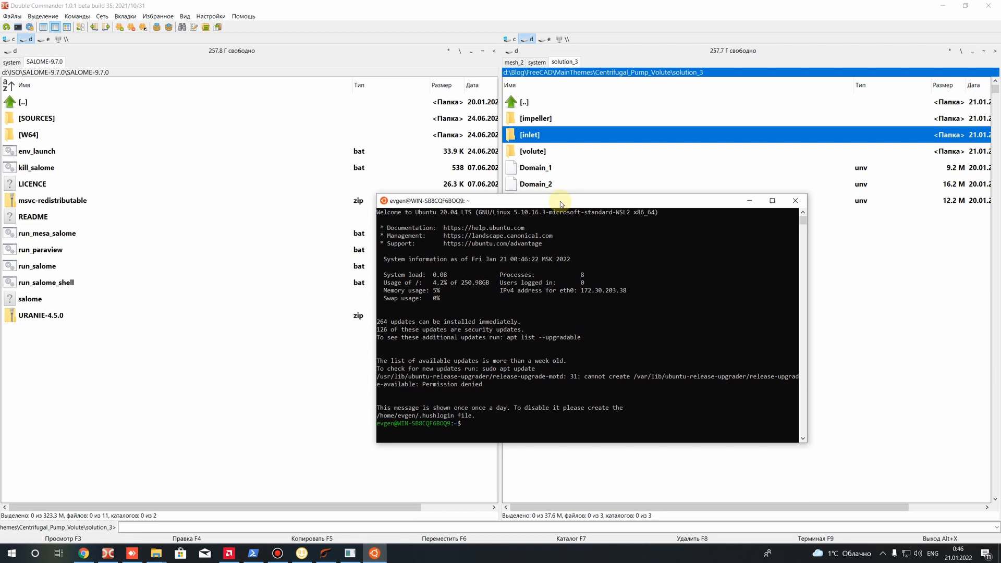
pyautogui.write('of2012')
pyautogui.press('Return')
# Change the terminal directory to /mnt/d/Blog/FreeCAD/MainThemes/Centrifugal_Pump_Volute/solution_3/ and list its contents
pyautogui.write('cd /mnt/d/')
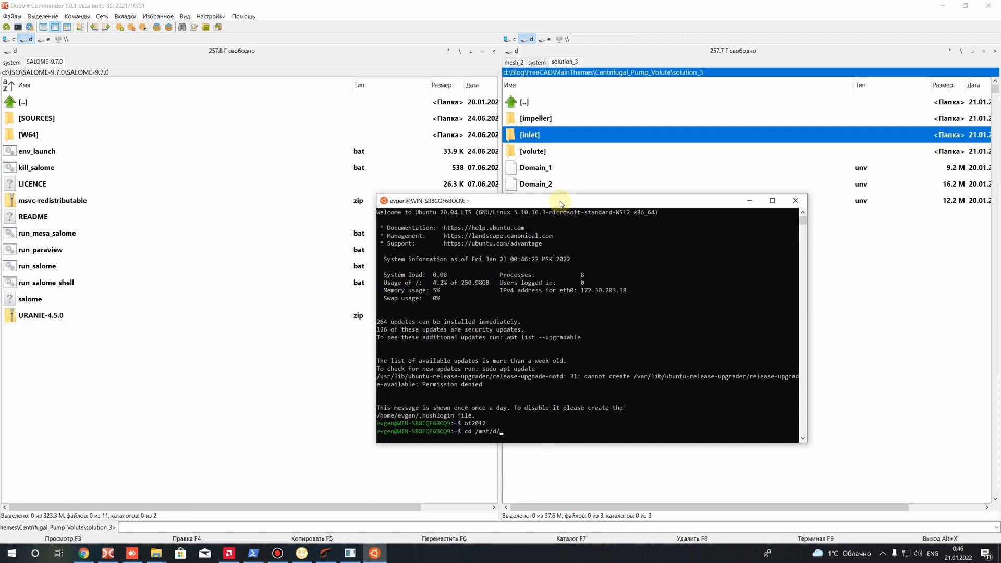
pyautogui.write('B')
pyautogui.press('Tab')
pyautogui.write('F')
pyautogui.press('Tab')
pyautogui.write('M')
pyautogui.press('Tab')
pyautogui.write('C')
pyautogui.press('Tab')
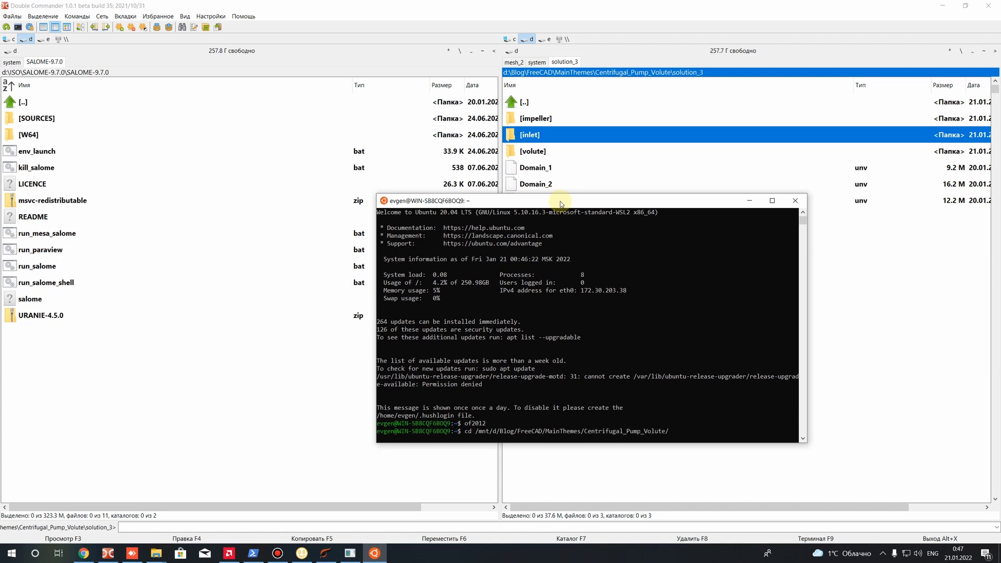
pyautogui.write('S')
pyautogui.press('BackSpace')
pyautogui.write('s')
pyautogui.press('Tab')
pyautogui.press('Return')
pyautogui.write('l')
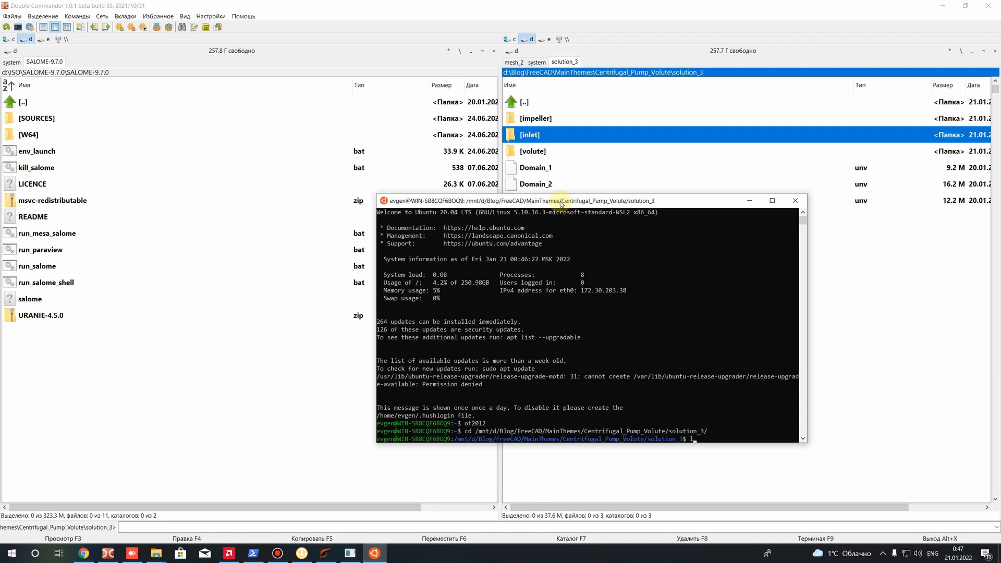
pyautogui.press('Return')
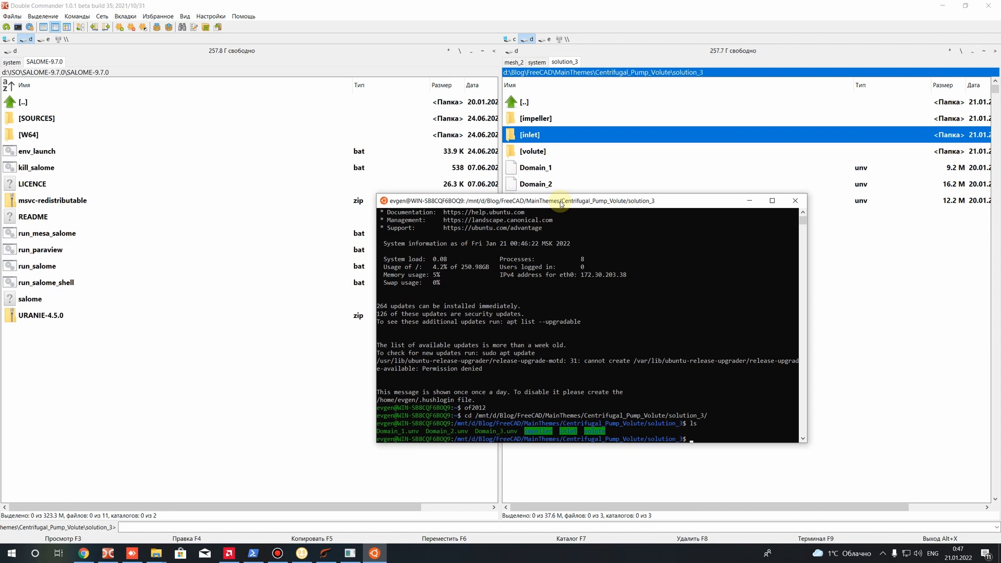
pyautogui.moveTo(562, 203); pyautogui.dragTo(494, 244)
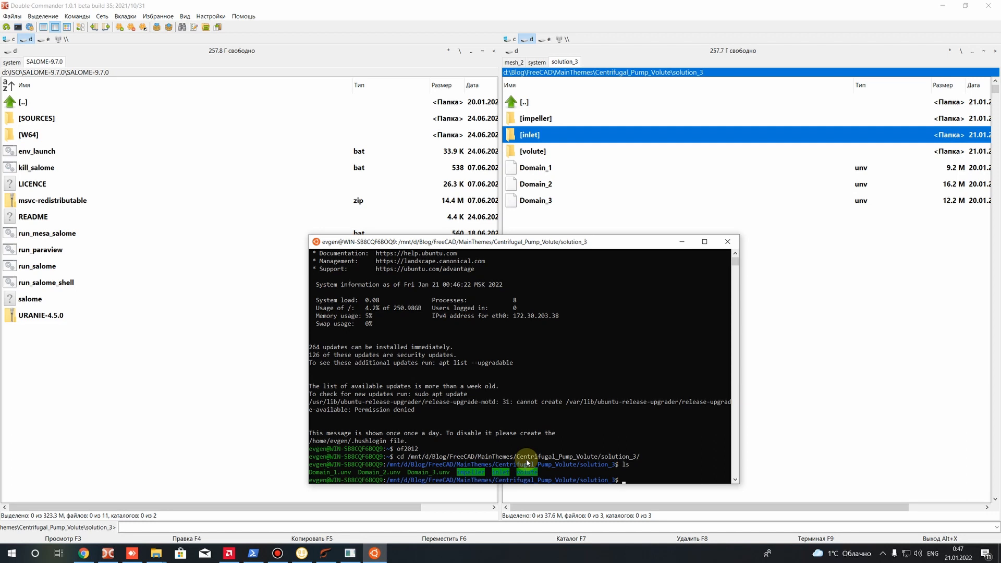
# Change into the inlet case directory in the terminal and list its contents
pyautogui.write('cd in')
pyautogui.press('Tab')
pyautogui.press('Return')
pyautogui.write('ls')
pyautogui.press('Return')
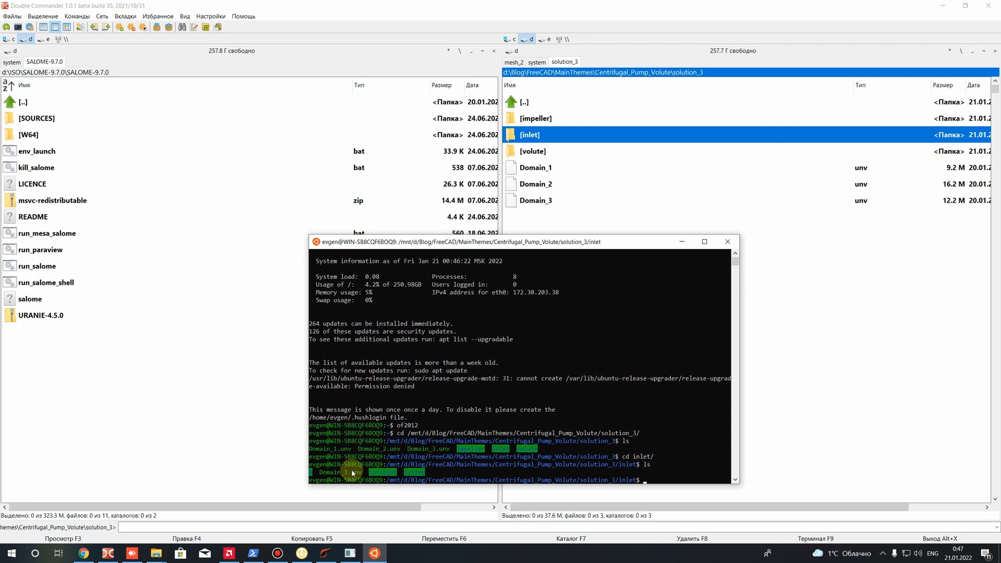
# Convert the inlet mesh to OpenFOAM format with ideasUnvToFoam Domain_1.unv, widening the terminal to fit the command
pyautogui.write('deasUnvToFoam')
pyautogui.write('Do')
pyautogui.press('Tab')
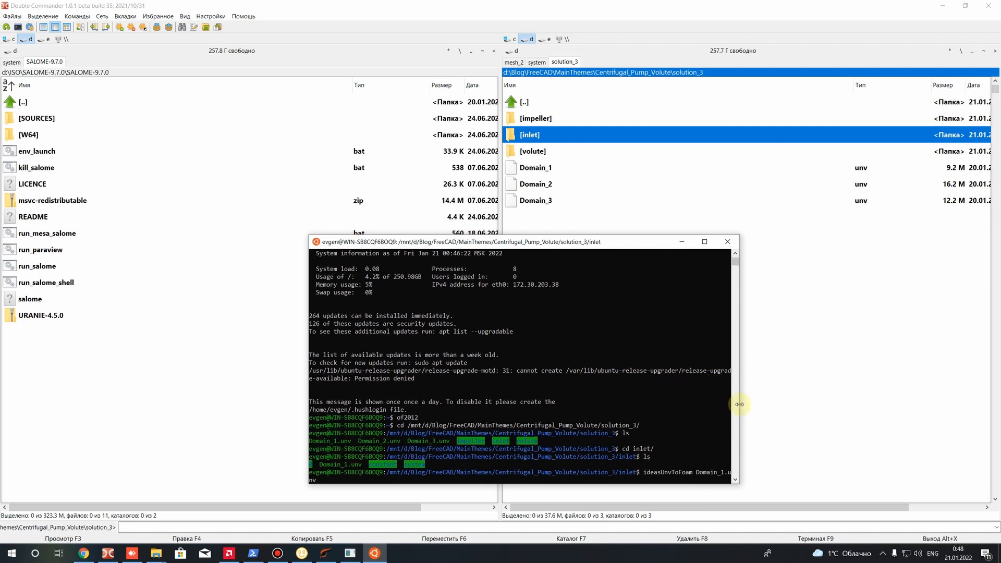
pyautogui.moveTo(740, 405); pyautogui.dragTo(807, 412)
pyautogui.click(745, 475)
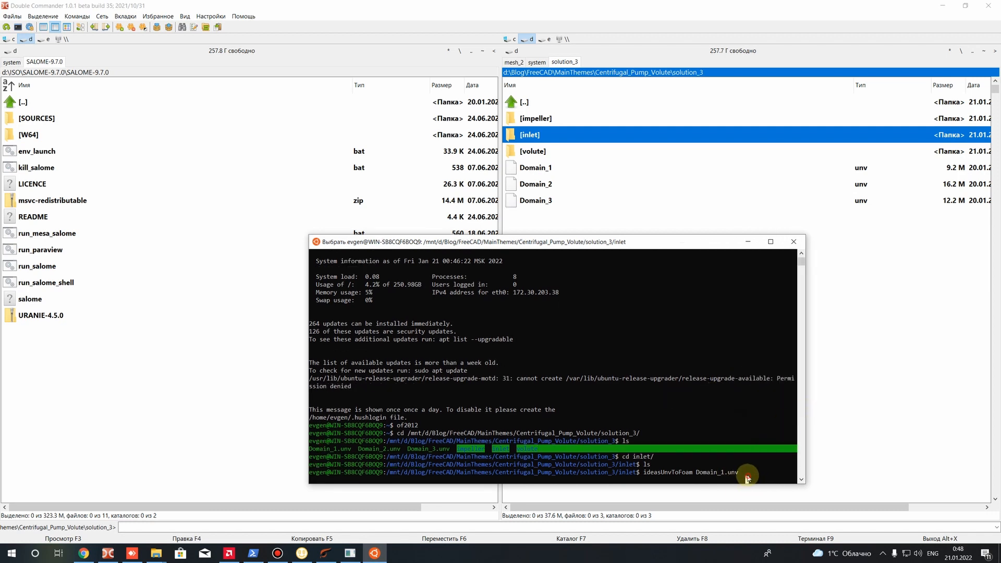
pyautogui.press('Return')
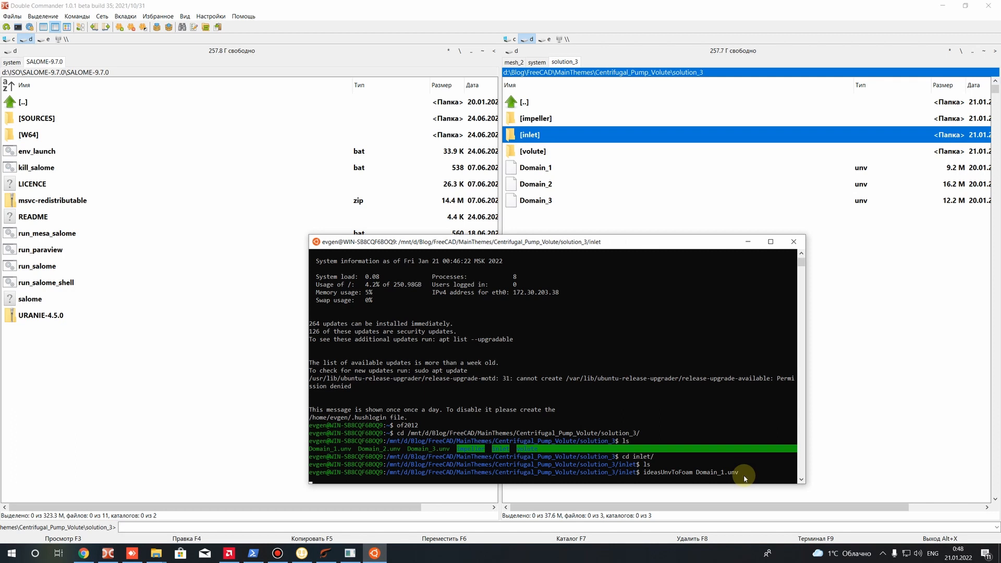
pyautogui.press('Return')
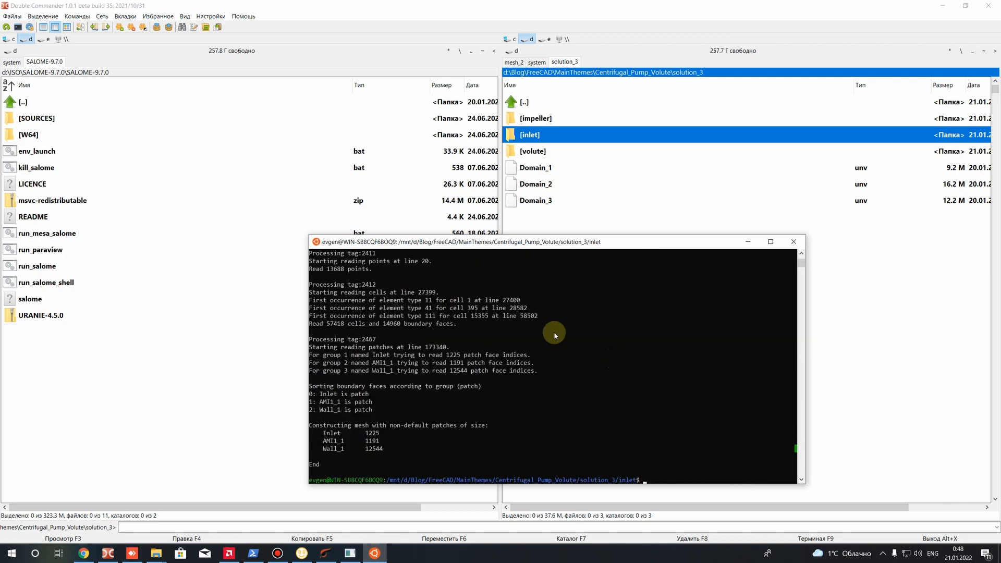
# Read through the mesh conversion output, examining the executed command, the processed tags and the boundary patches
pyautogui.scroll(20, 615, 358)
pyautogui.scroll(1, 535, 335)
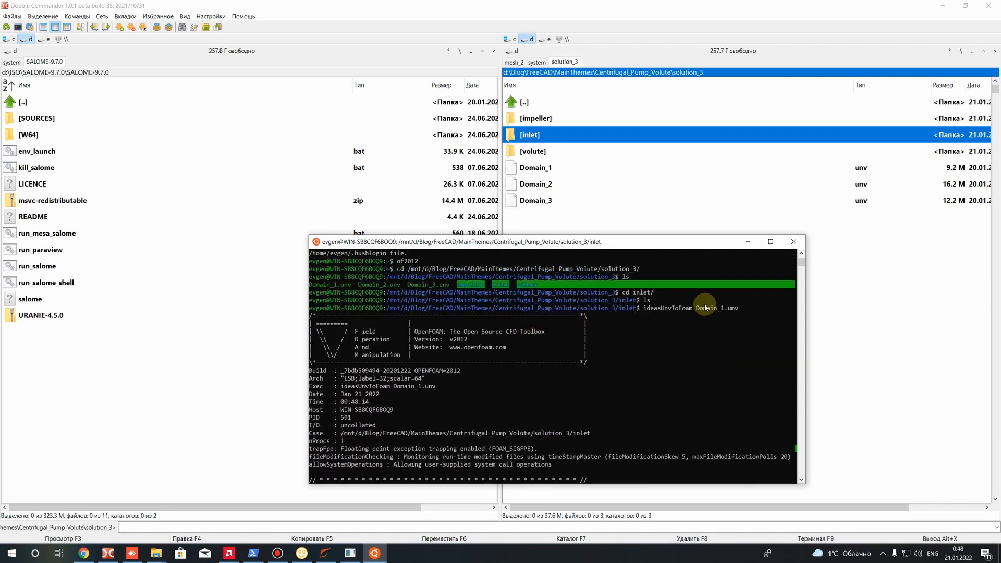
pyautogui.scroll(-20, 414, 381)
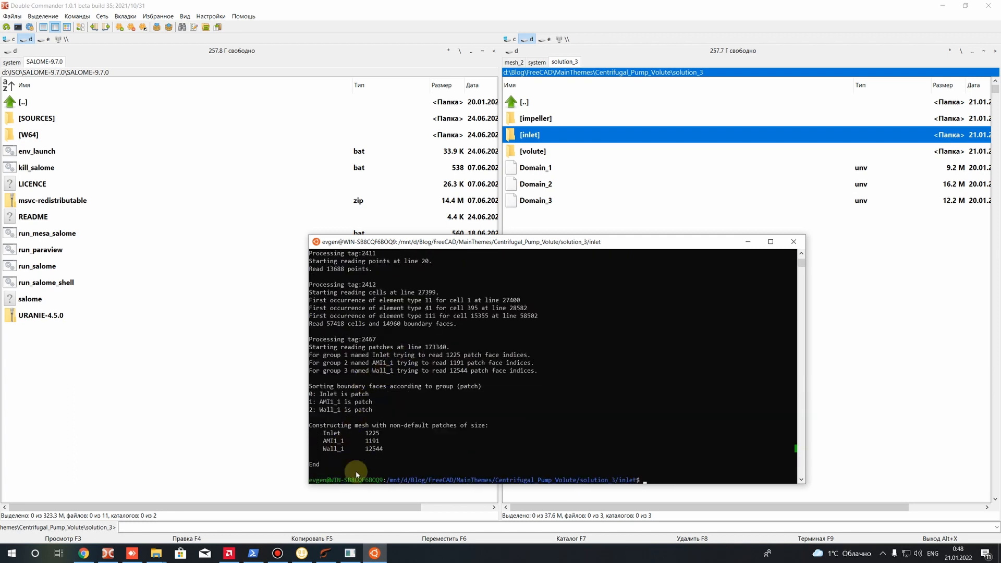
pyautogui.scroll(7, 345, 361)
pyautogui.scroll(-6, 321, 294)
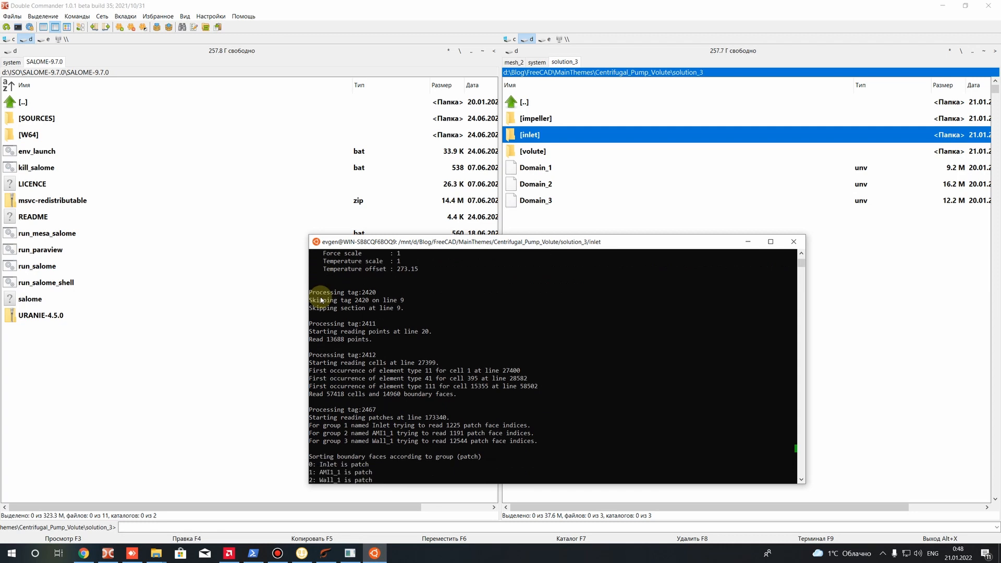
pyautogui.scroll(4, 359, 318)
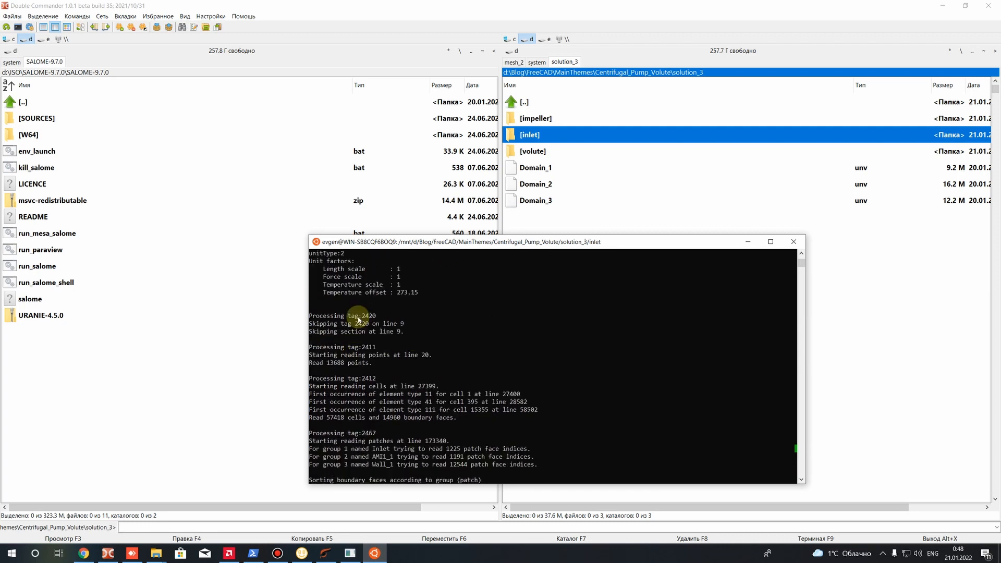
pyautogui.scroll(-6, 367, 353)
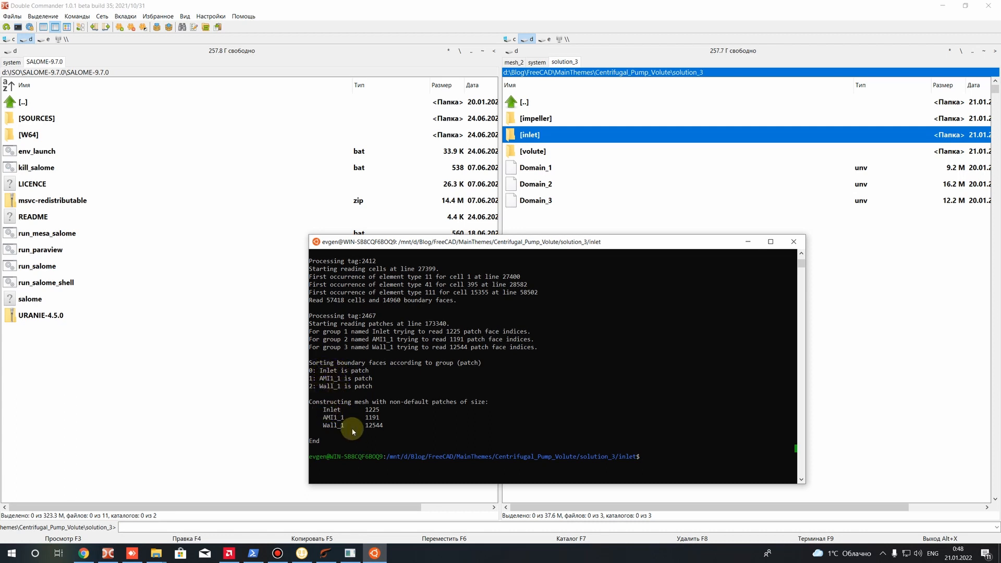
pyautogui.click(406, 427)
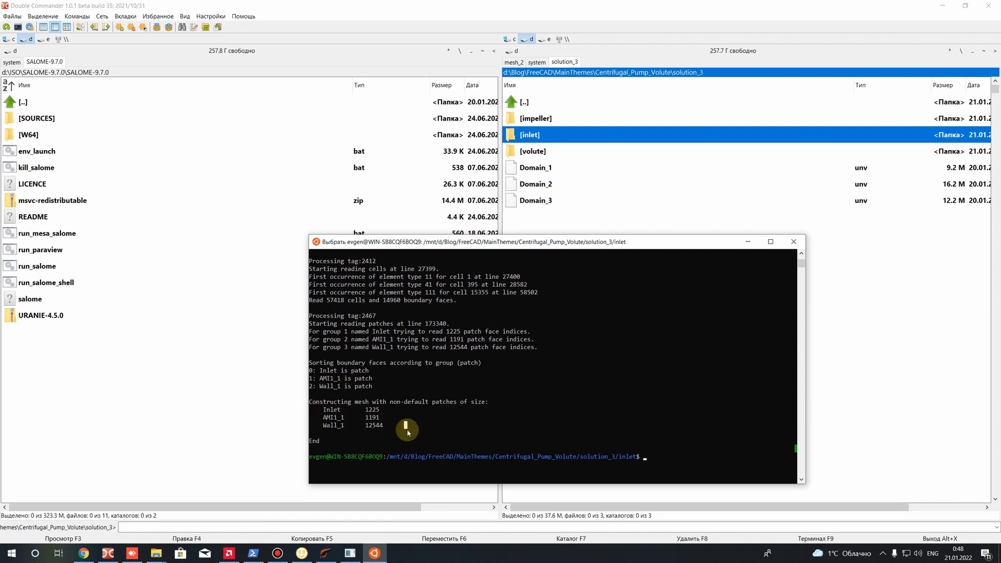
# Run checkMesh on the inlet case
pyautogui.click(647, 453)
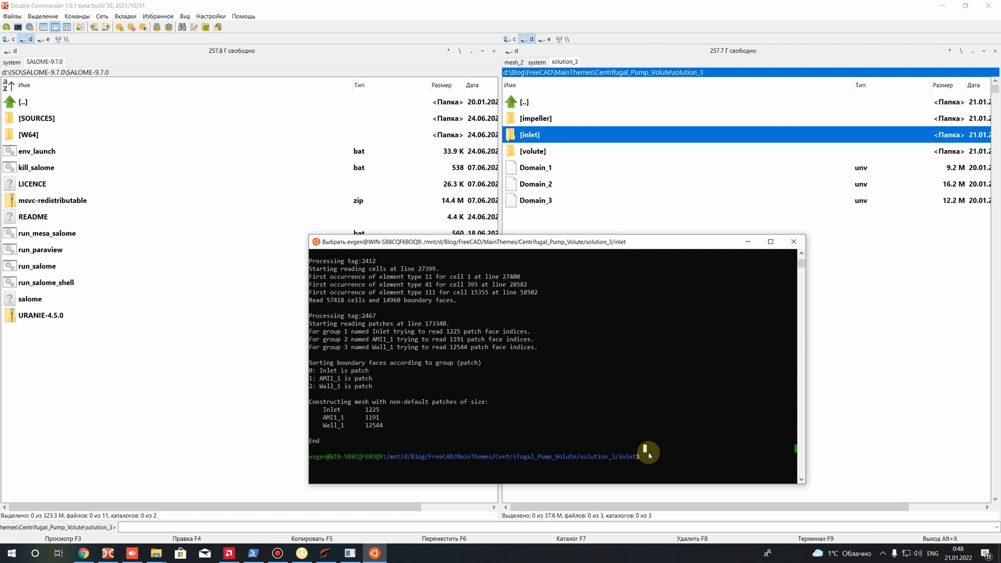
pyautogui.press('Escape')
pyautogui.write('checkMesh')
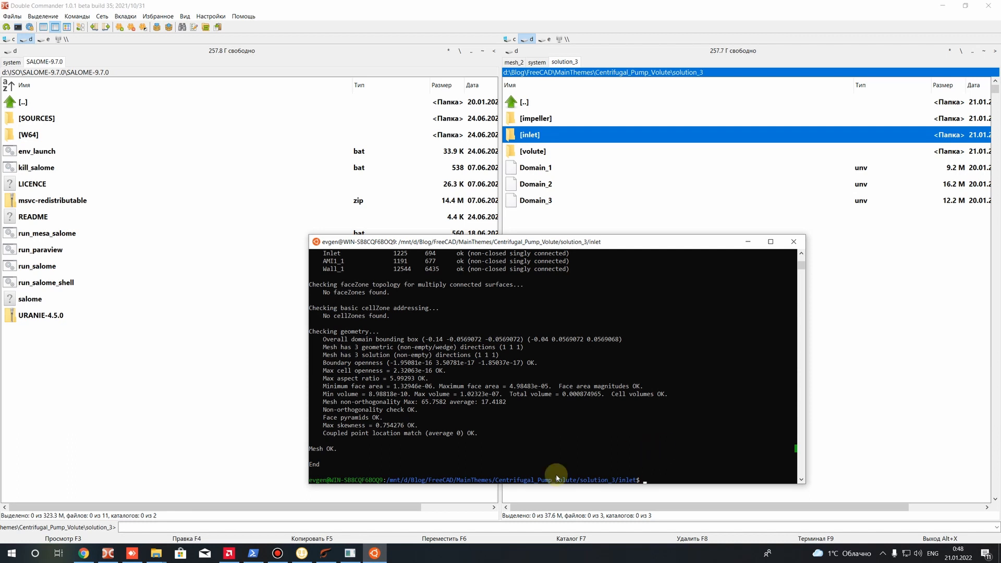
# Examine the checkMesh report for the inlet, focusing on the final verdict, the geometry checks and the maximum mesh non-orthogonality
pyautogui.moveTo(338, 450); pyautogui.dragTo(310, 449)
pyautogui.click(332, 449)
pyautogui.click(349, 449)
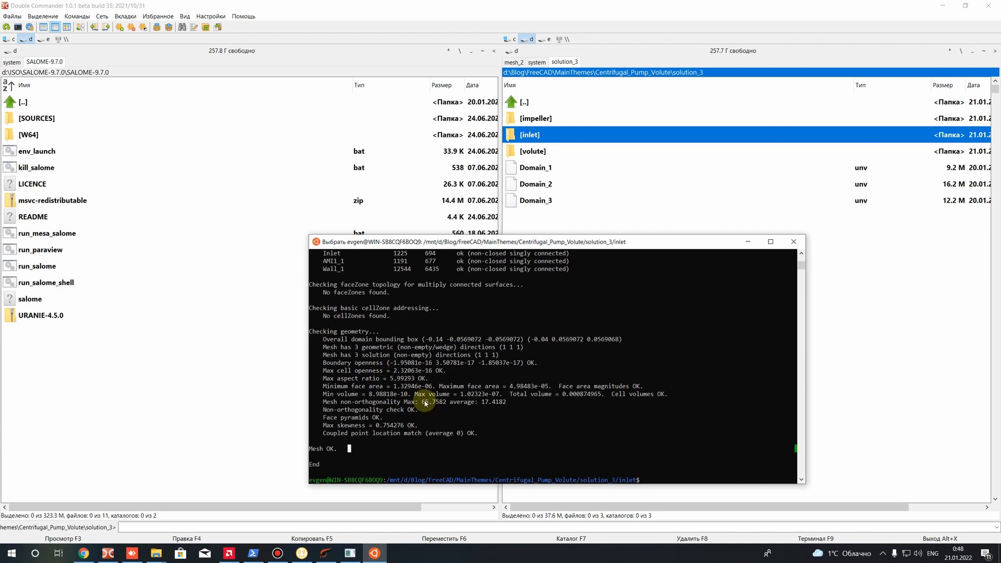
pyautogui.moveTo(529, 446); pyautogui.dragTo(315, 349)
pyautogui.click(472, 417)
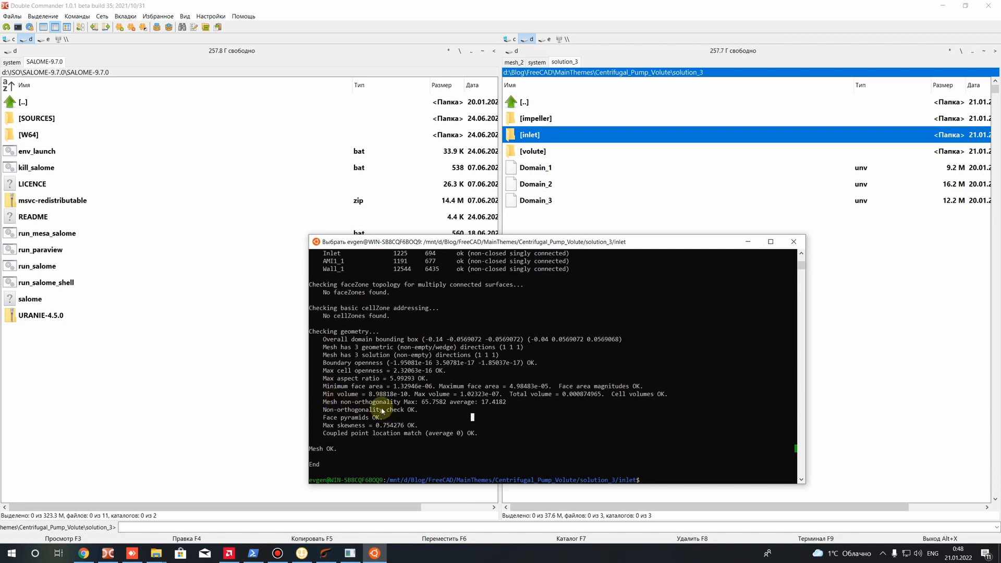
pyautogui.moveTo(335, 403); pyautogui.dragTo(444, 399)
pyautogui.click(444, 409)
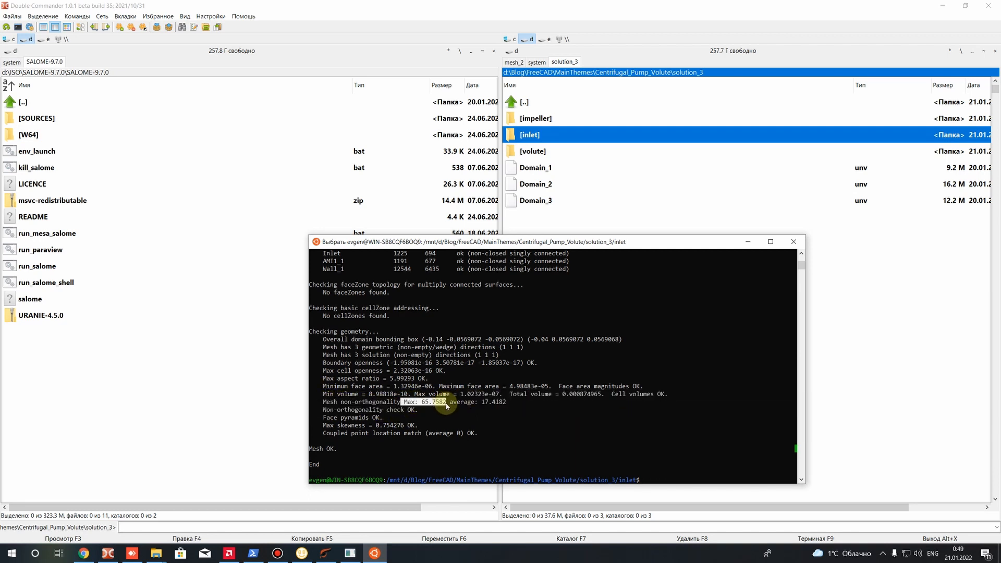
pyautogui.moveTo(406, 401); pyautogui.dragTo(447, 401)
pyautogui.moveTo(364, 400); pyautogui.dragTo(441, 401)
pyautogui.click(437, 410)
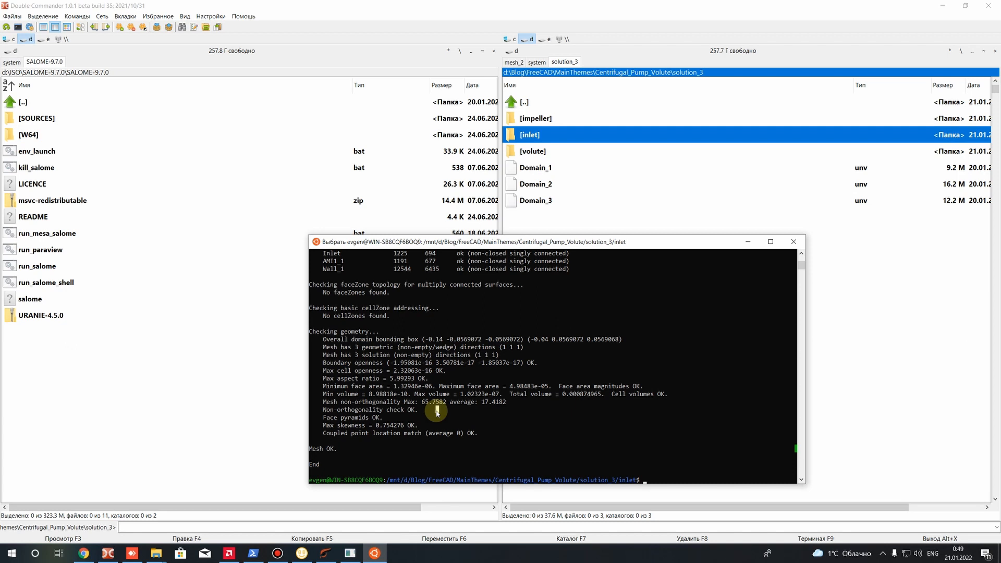
# Examine the inlet's checkMesh report, focusing on the maximum non-orthogonality, the final verdict and the maximum skewness
pyautogui.moveTo(422, 402); pyautogui.dragTo(441, 405)
pyautogui.moveTo(327, 450); pyautogui.dragTo(344, 452)
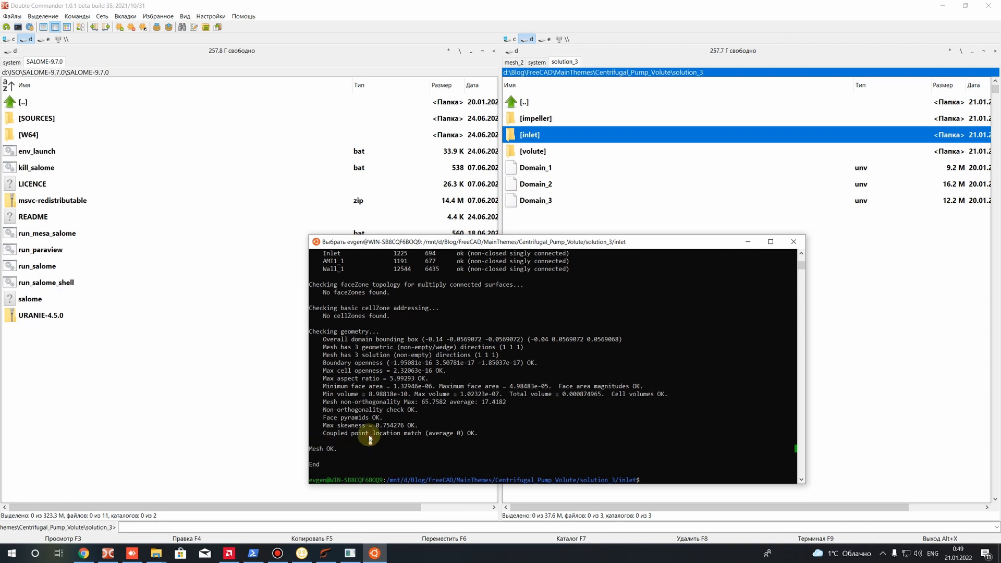
pyautogui.moveTo(376, 426); pyautogui.dragTo(409, 427)
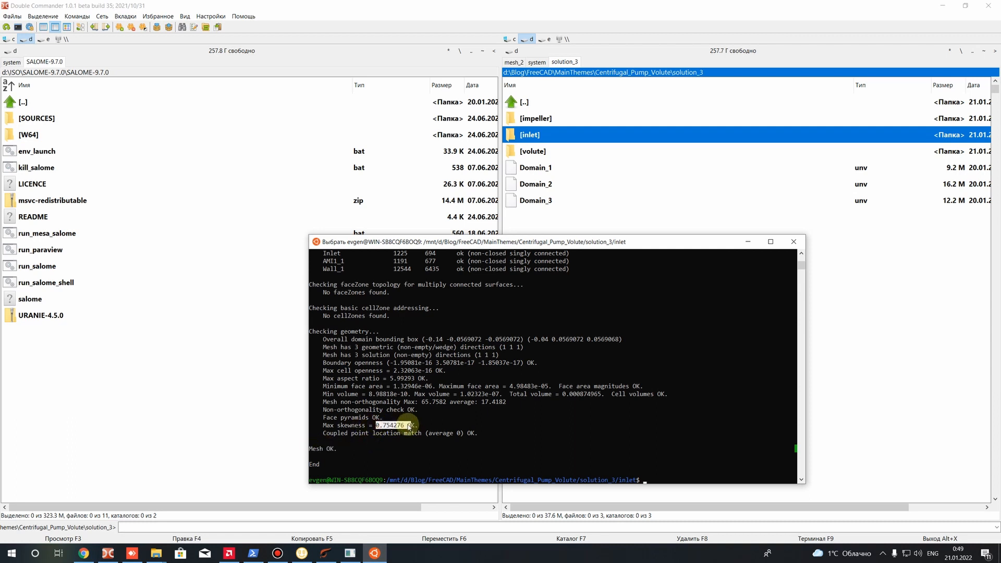
pyautogui.moveTo(409, 428); pyautogui.dragTo(383, 429)
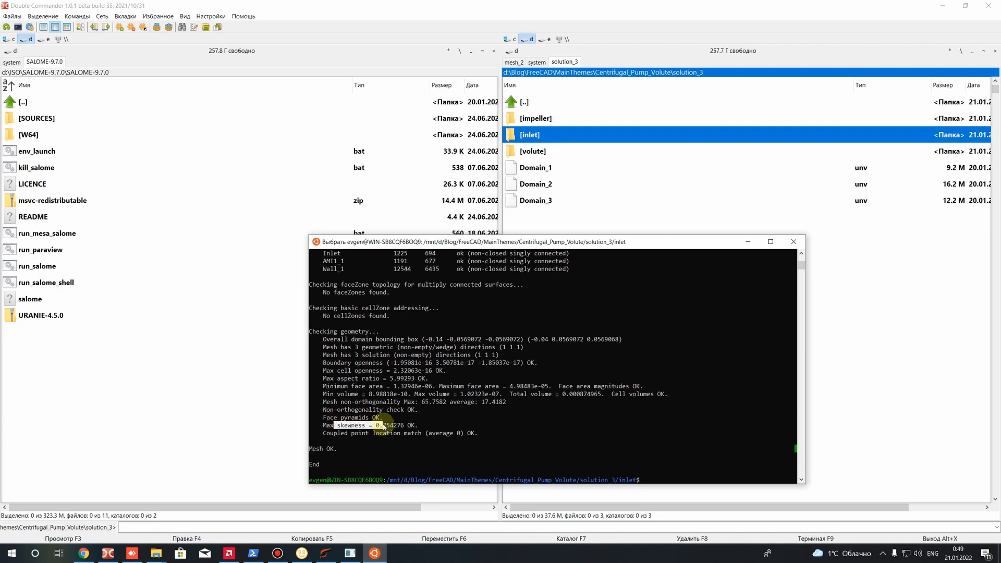
pyautogui.moveTo(384, 426)
pyautogui.mouseDown()
pyautogui.moveTo(326, 429)
pyautogui.moveTo(366, 427)
pyautogui.mouseUp()
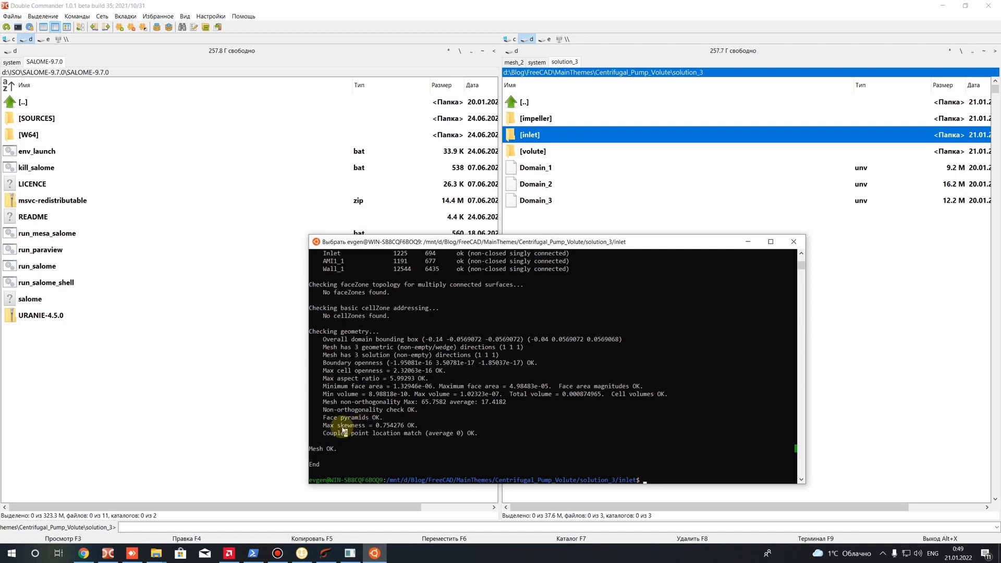
pyautogui.moveTo(336, 427); pyautogui.dragTo(398, 429)
pyautogui.click(396, 427)
pyautogui.click(363, 458)
# Change from the inlet case to the impeller case directory, listing the contents of solution_3 and of the impeller folder
pyautogui.press('Up')
pyautogui.press('Down')
pyautogui.write('cd')
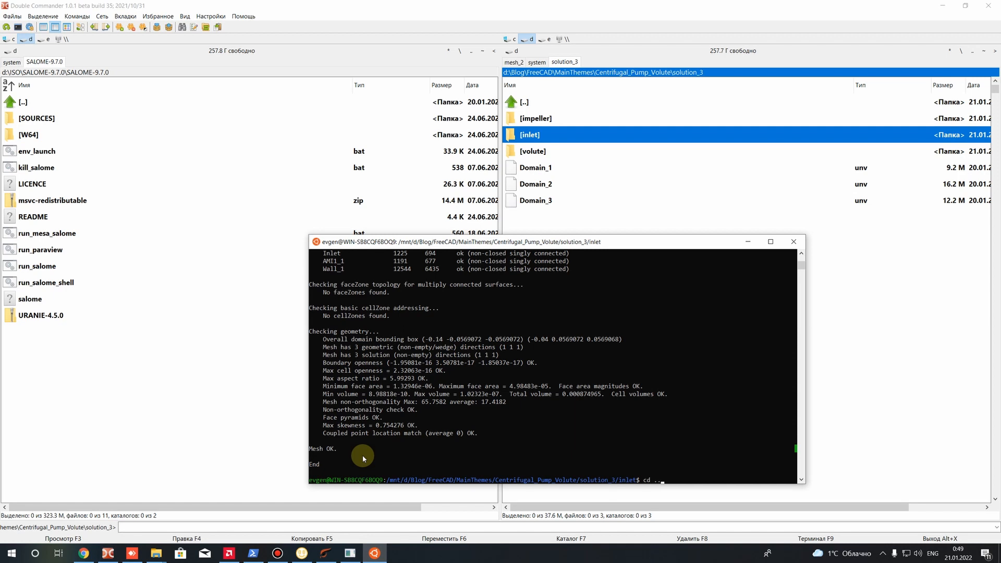
pyautogui.press('Return')
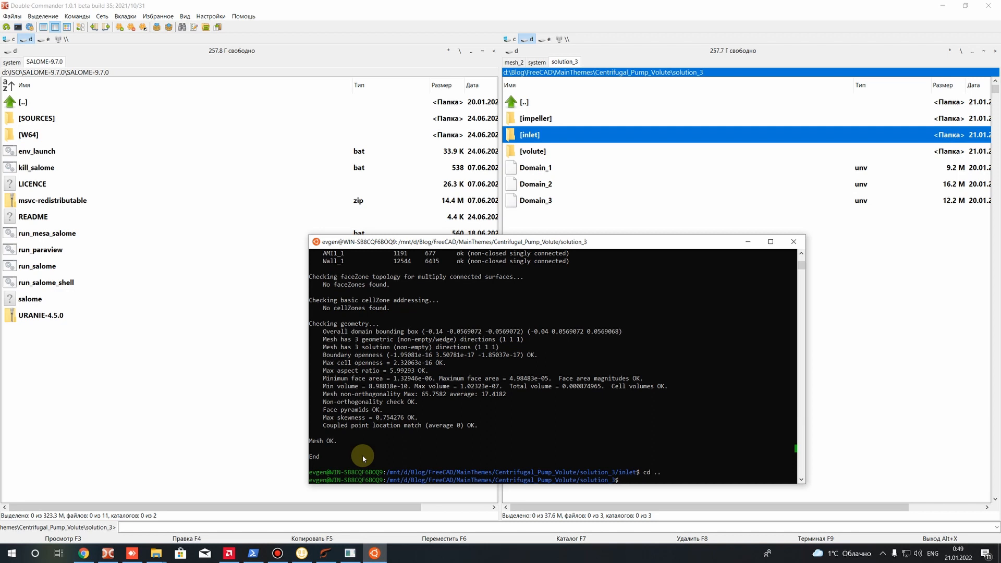
pyautogui.write('ls')
pyautogui.press('Return')
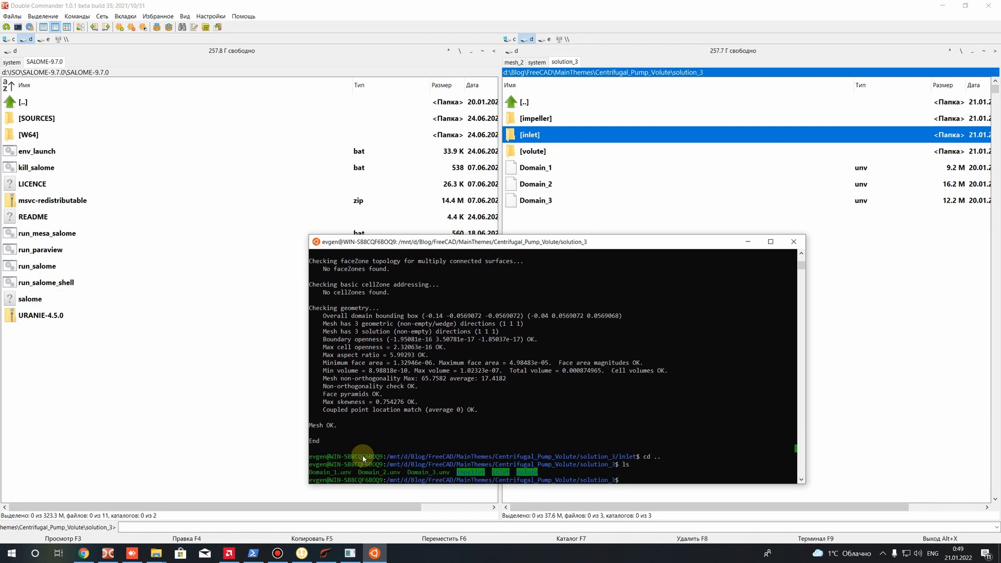
pyautogui.write('cd im')
pyautogui.press('Tab')
pyautogui.press('Return')
pyautogui.write('ls')
pyautogui.press('Return')
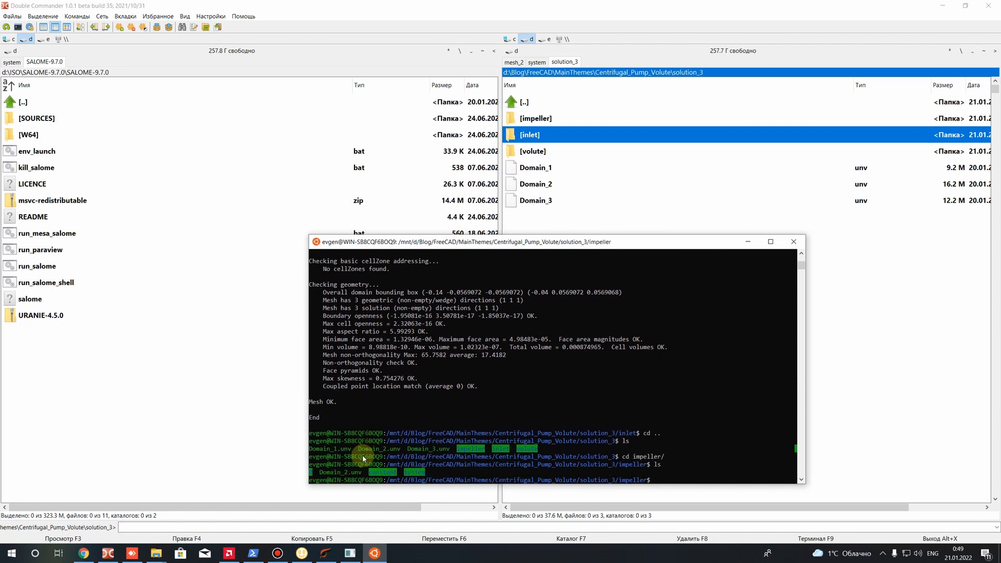
# Convert the impeller mesh to OpenFOAM format with ideasUnvToFoam Domain_2.unv
pyautogui.write('ideas')
pyautogui.press('Tab')
pyautogui.write('D')
pyautogui.press('Tab')
pyautogui.press('Return')
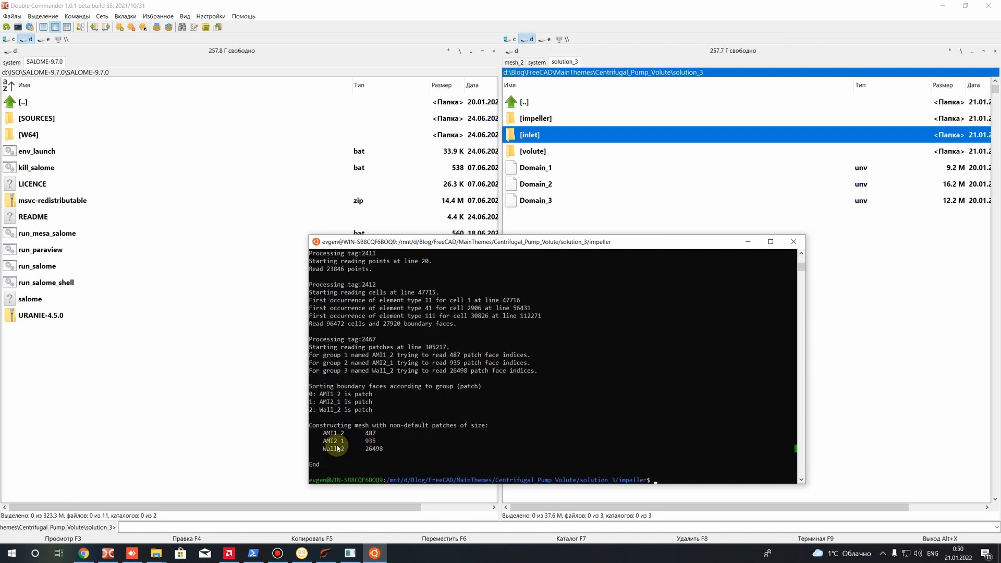
# Examine the boundary patches and their sizes in the impeller mesh conversion output
pyautogui.moveTo(384, 450); pyautogui.dragTo(312, 437)
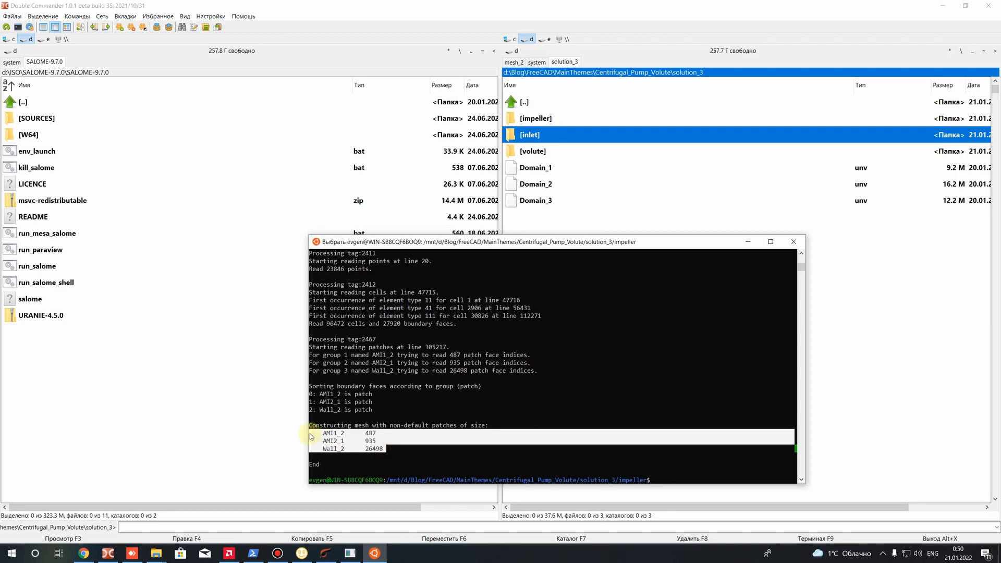
pyautogui.click(333, 459)
pyautogui.moveTo(397, 449); pyautogui.dragTo(306, 433)
pyautogui.scroll(3, 346, 328)
pyautogui.scroll(-5, 565, 409)
# Run checkMesh on the impeller case and examine the report's final verdict and geometry checks
pyautogui.write('checkMesh')
pyautogui.press('Return')
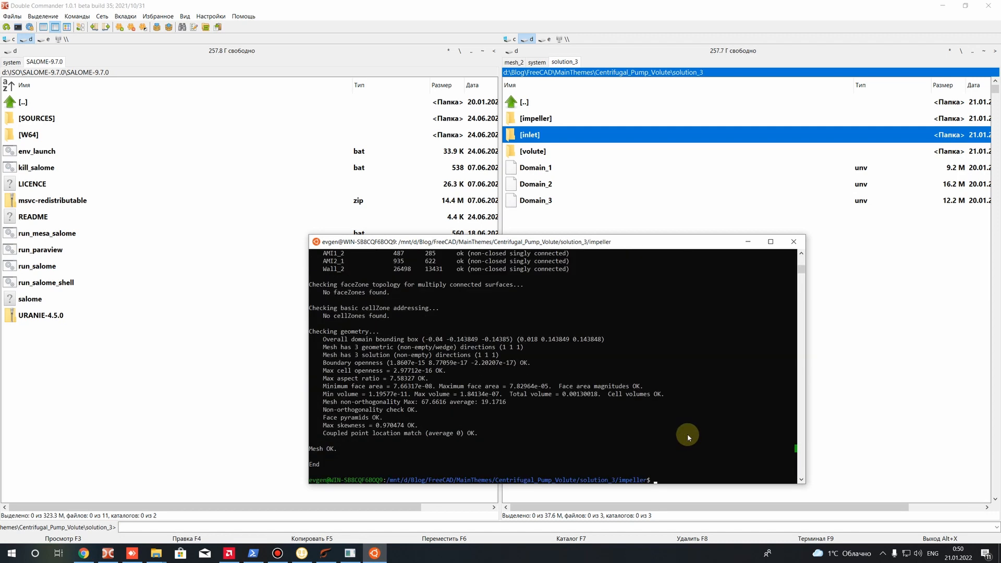
pyautogui.moveTo(342, 449); pyautogui.dragTo(307, 445)
pyautogui.moveTo(490, 442); pyautogui.dragTo(268, 324)
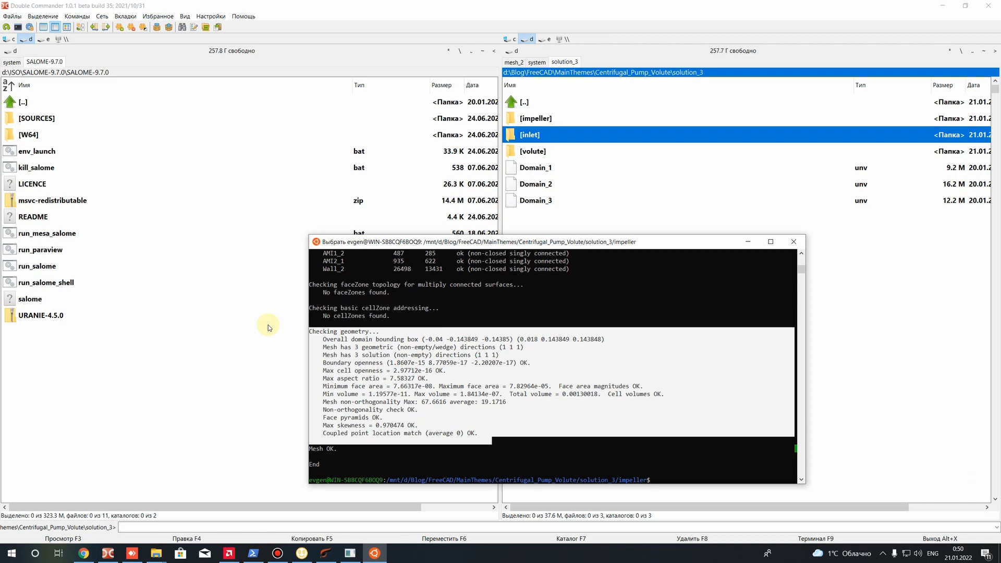
# Change from the impeller case to the volute case directory and list its contents
pyautogui.rightClick(699, 470)
pyautogui.write('cd ..')
pyautogui.press('Return')
pyautogui.write('cd ')
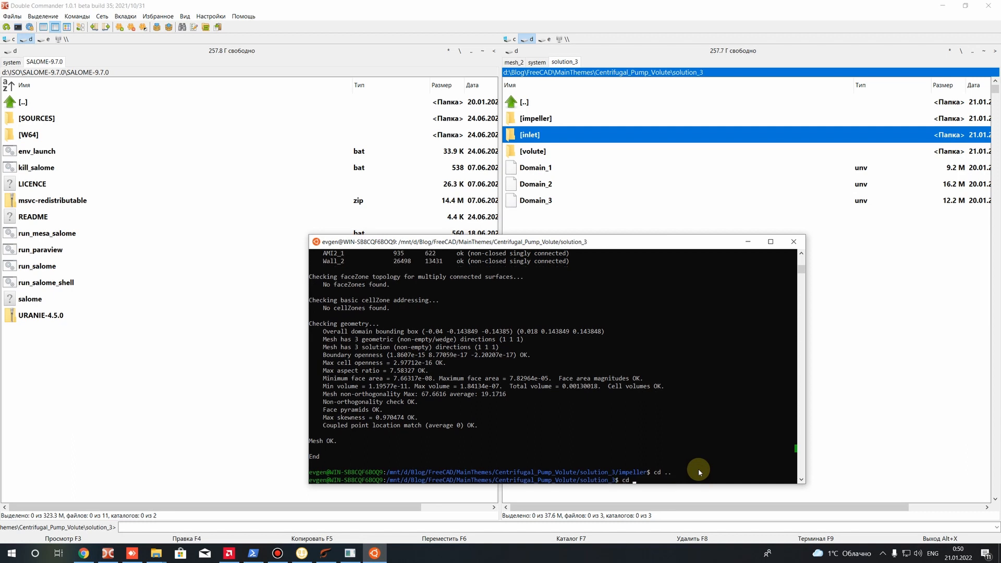
pyautogui.write('volute/')
pyautogui.press('Return')
pyautogui.write('ls')
pyautogui.press('Return')
# Convert the volute mesh to OpenFOAM format with ideasUnvToFoam Domain_3.unv and examine the boundary patches in the output
pyautogui.write('id')
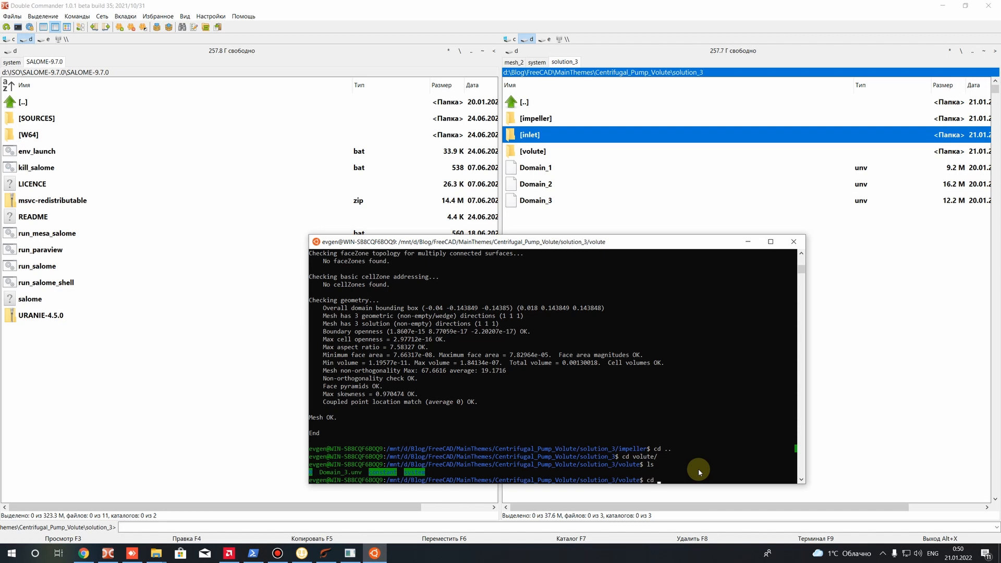
pyautogui.write('easUnvToFoam Domain_3.unv')
pyautogui.press('Return')
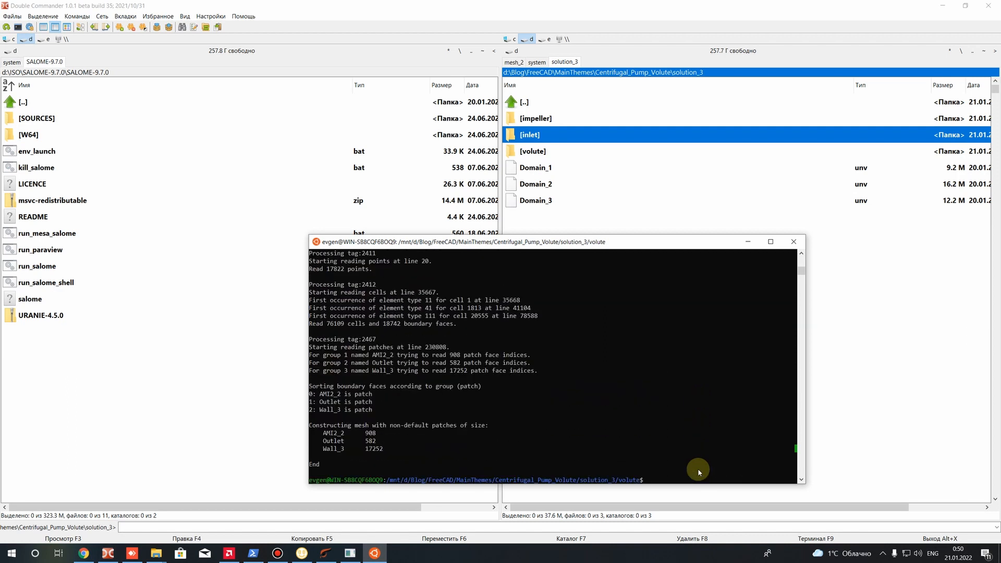
pyautogui.moveTo(390, 450); pyautogui.dragTo(293, 433)
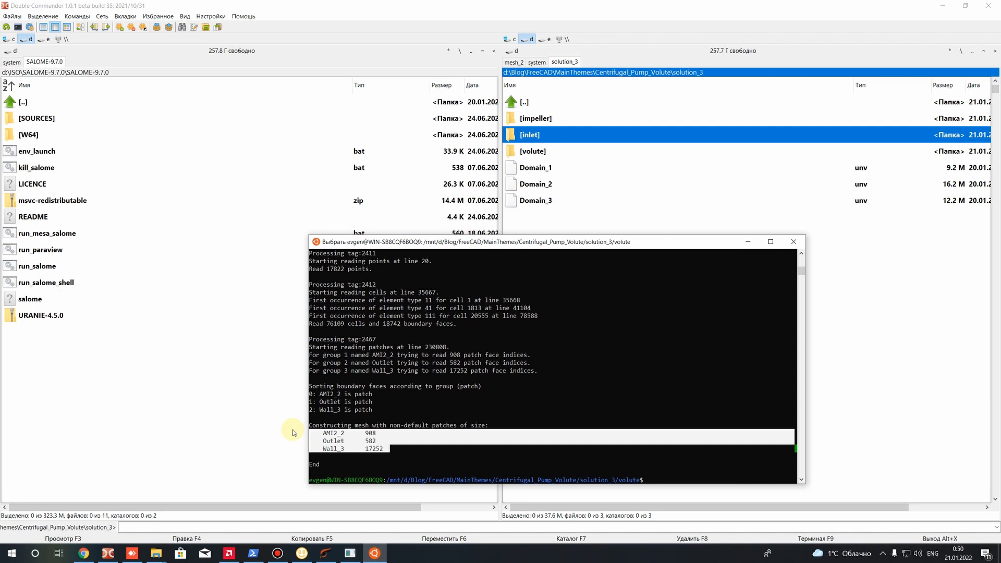
pyautogui.rightClick(667, 481)
# Run checkMesh on the volute case
pyautogui.write('checkMesh')
pyautogui.press('Return')
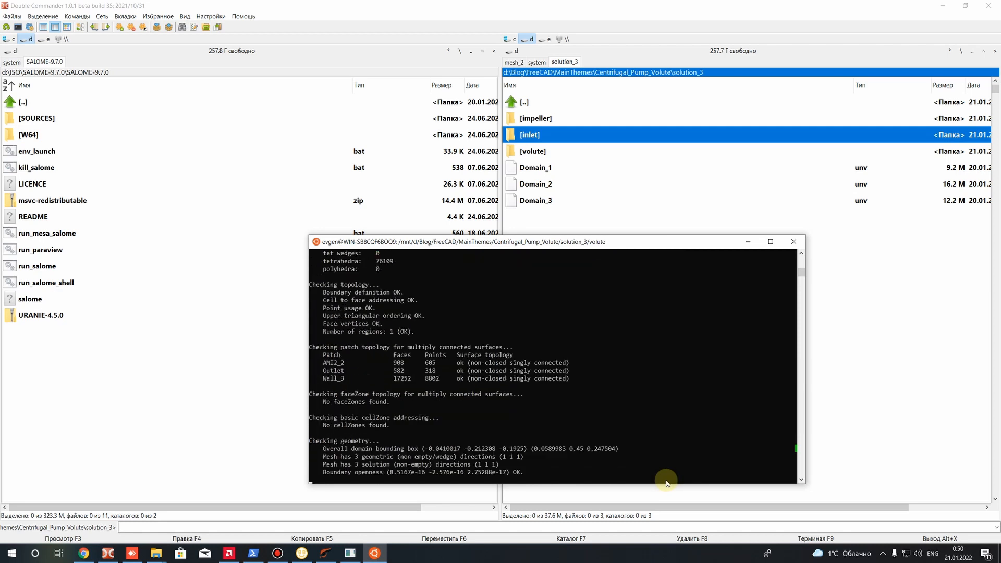
# Examine the volute's checkMesh report, focusing on the final verdict, the geometry checks and the maximum mesh non-orthogonality
pyautogui.moveTo(336, 449); pyautogui.dragTo(305, 448)
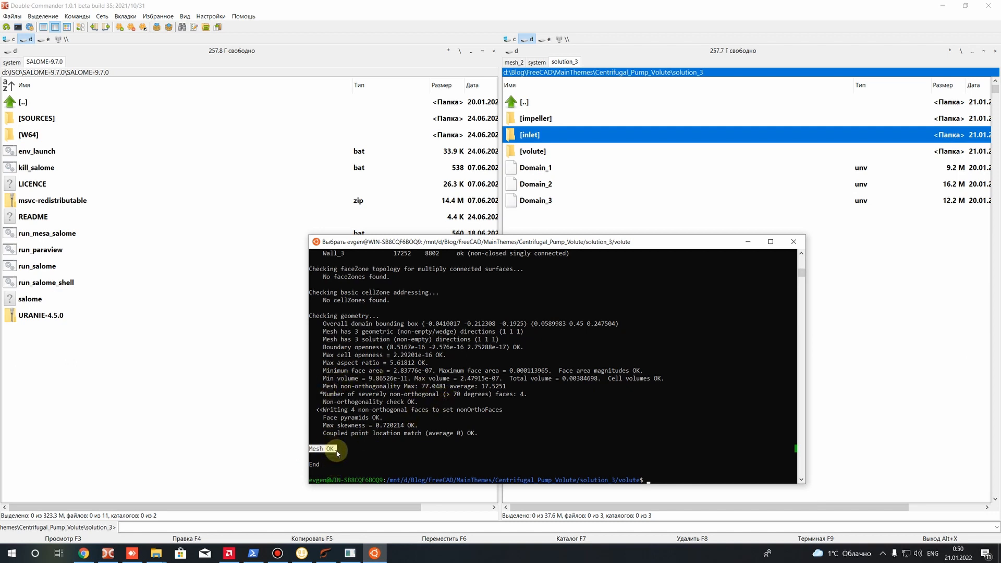
pyautogui.moveTo(409, 387); pyautogui.dragTo(441, 387)
pyautogui.moveTo(490, 434); pyautogui.dragTo(427, 418)
pyautogui.moveTo(301, 359); pyautogui.dragTo(305, 332)
pyautogui.click(377, 434)
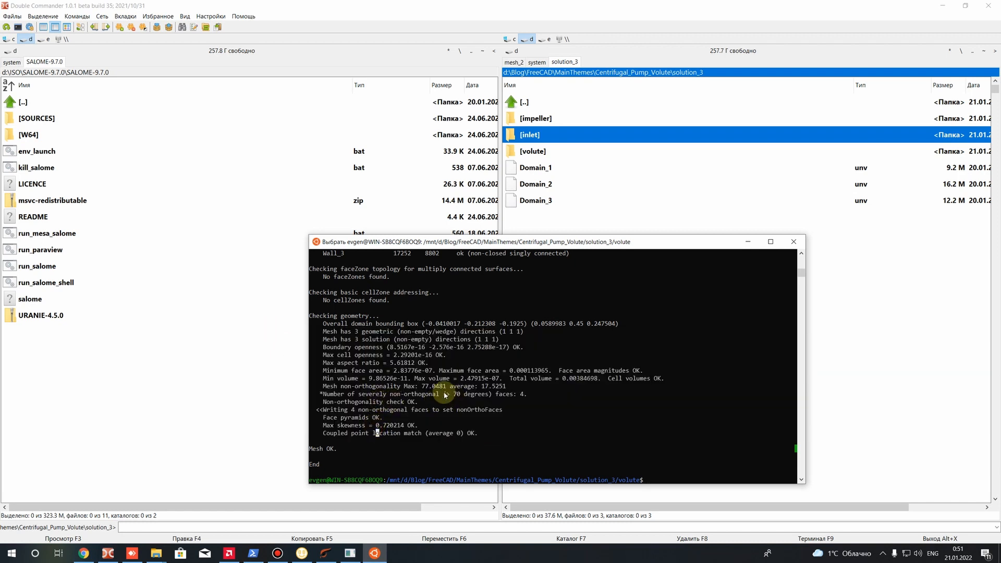
pyautogui.moveTo(421, 387); pyautogui.dragTo(429, 386)
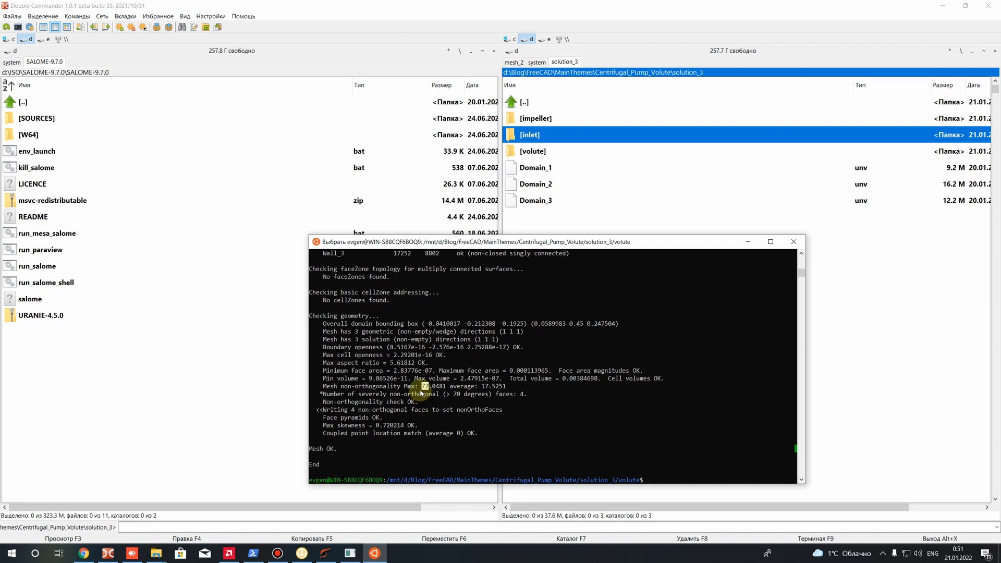
pyautogui.moveTo(421, 386); pyautogui.dragTo(446, 391)
pyautogui.moveTo(322, 387); pyautogui.dragTo(450, 390)
pyautogui.click(442, 418)
pyautogui.moveTo(419, 386); pyautogui.dragTo(453, 388)
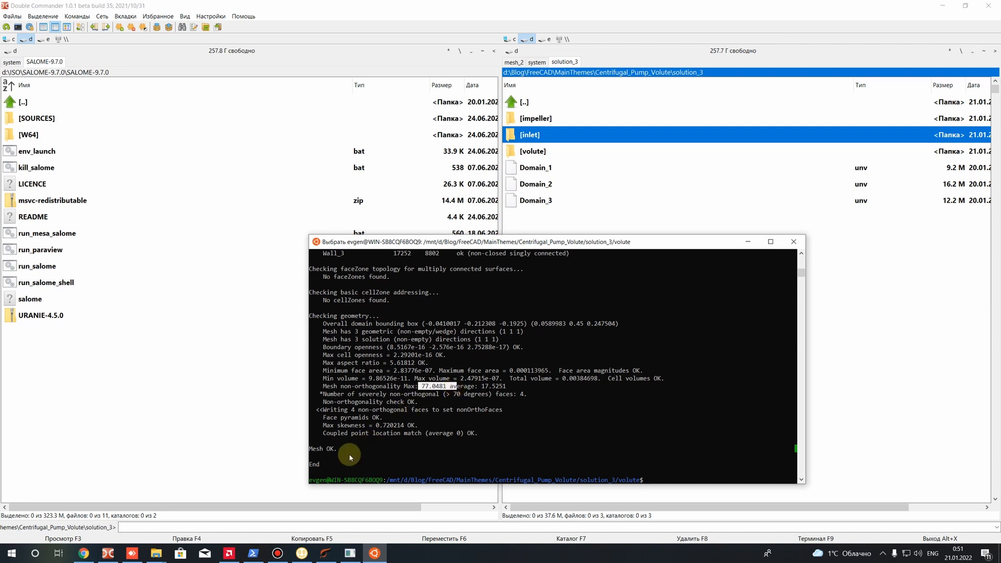
# Return to the solution_3 directory, list its contents and examine the volute and inlet case folders in the listing
pyautogui.click(677, 474)
pyautogui.press('Up')
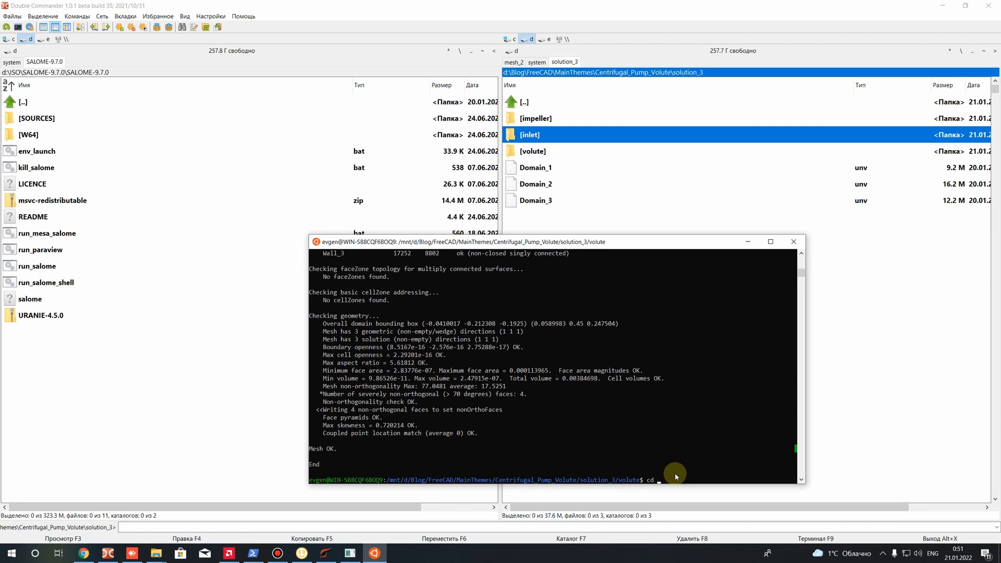
pyautogui.press('Return')
pyautogui.write('ls')
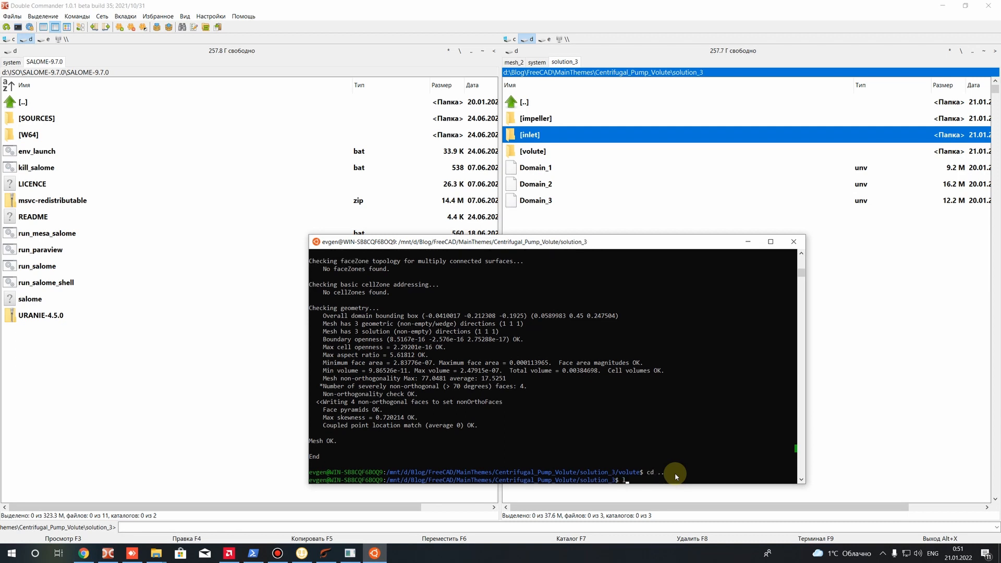
pyautogui.press('Return')
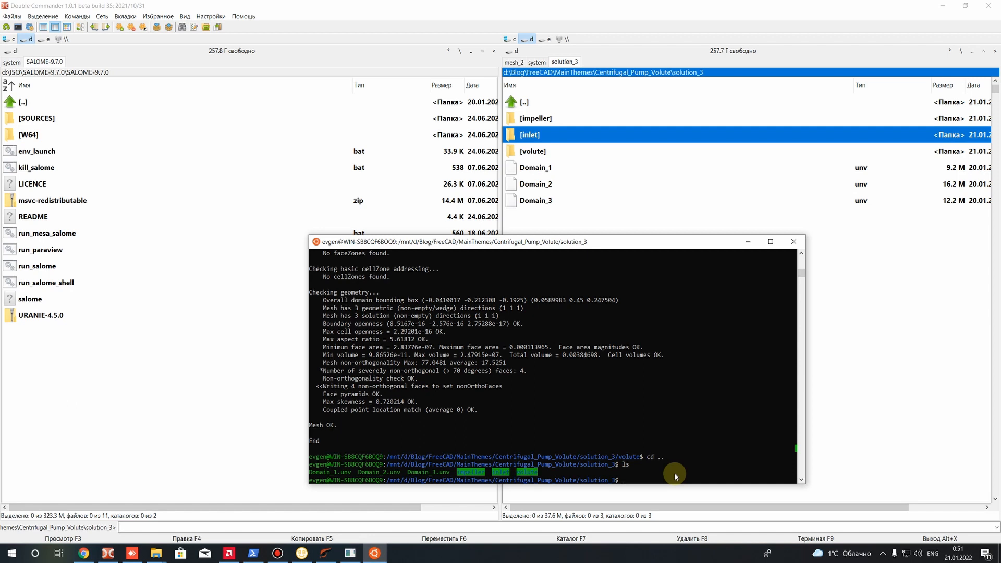
pyautogui.moveTo(518, 473); pyautogui.dragTo(541, 473)
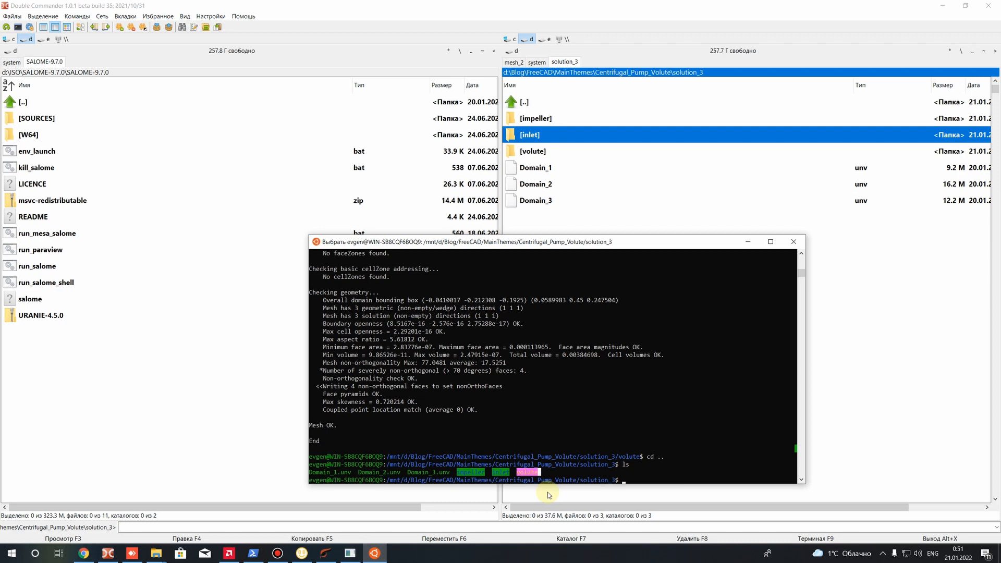
pyautogui.moveTo(493, 471); pyautogui.dragTo(518, 473)
pyautogui.click(537, 473)
pyautogui.click(626, 481)
pyautogui.press('Escape')
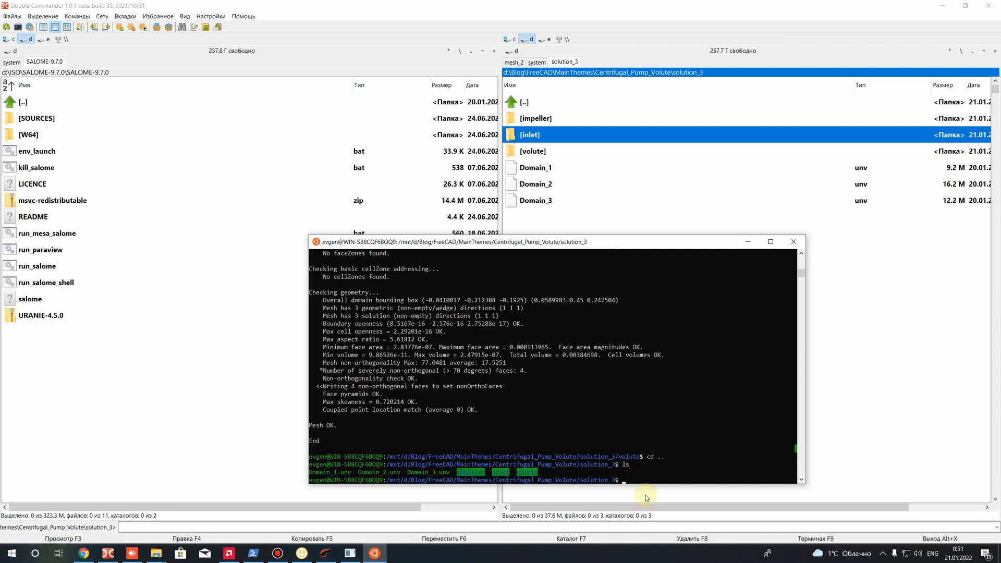
# Display the help for the mergeMeshes utility with mergeMeshes -help
pyautogui.write('mergeMeshes')
pyautogui.write('-help')
pyautogui.press('Return')
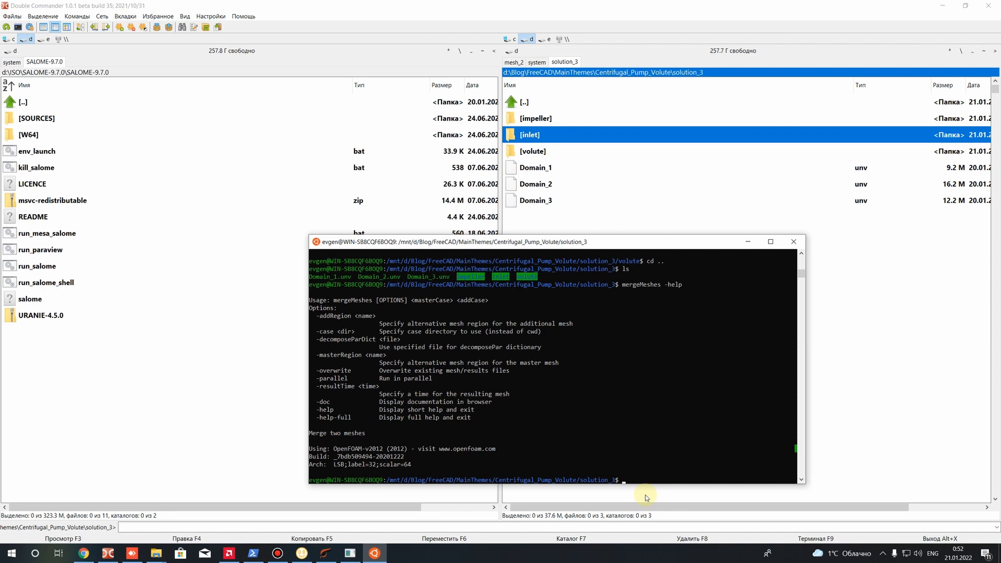
# Read the mergeMeshes help, examining the usage line, the masterCase and addCase arguments and the -overwrite option
pyautogui.doubleClick(318, 300)
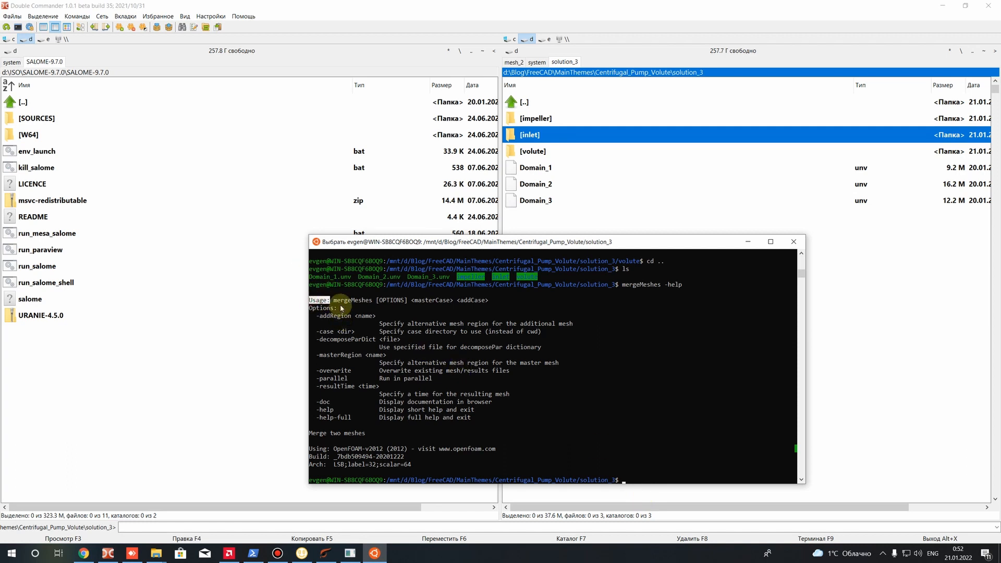
pyautogui.moveTo(334, 301); pyautogui.dragTo(372, 304)
pyautogui.moveTo(373, 304); pyautogui.dragTo(465, 302)
pyautogui.click(452, 301)
pyautogui.moveTo(457, 302); pyautogui.dragTo(496, 302)
pyautogui.moveTo(411, 302); pyautogui.dragTo(487, 301)
pyautogui.click(484, 301)
pyautogui.moveTo(411, 301); pyautogui.dragTo(455, 302)
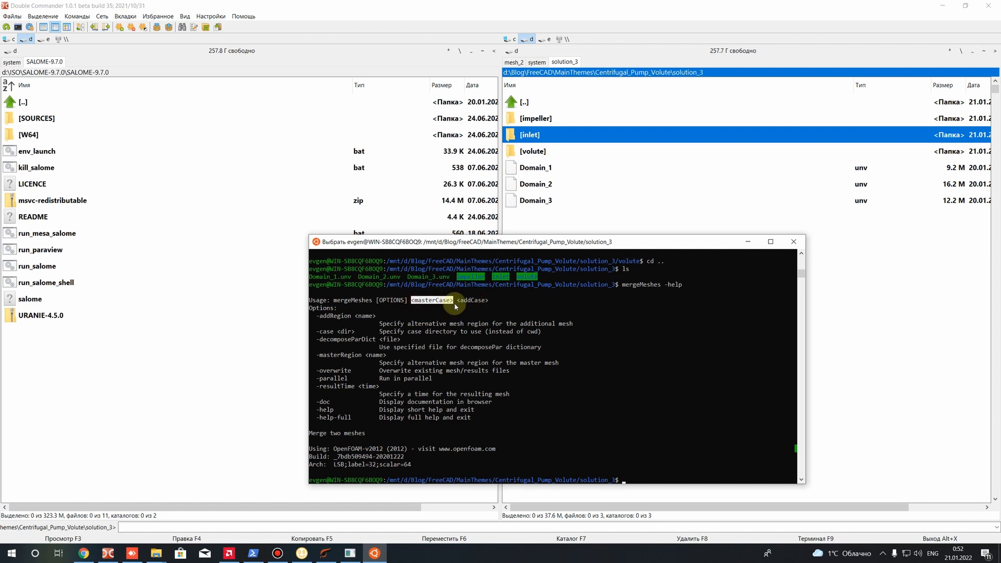
pyautogui.moveTo(458, 301); pyautogui.dragTo(489, 301)
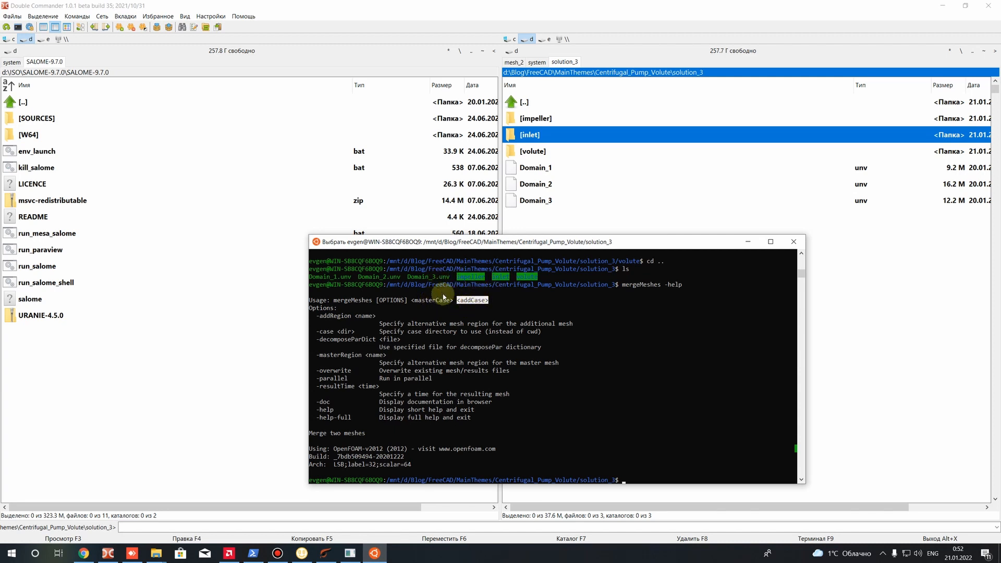
pyautogui.moveTo(411, 300); pyautogui.dragTo(449, 300)
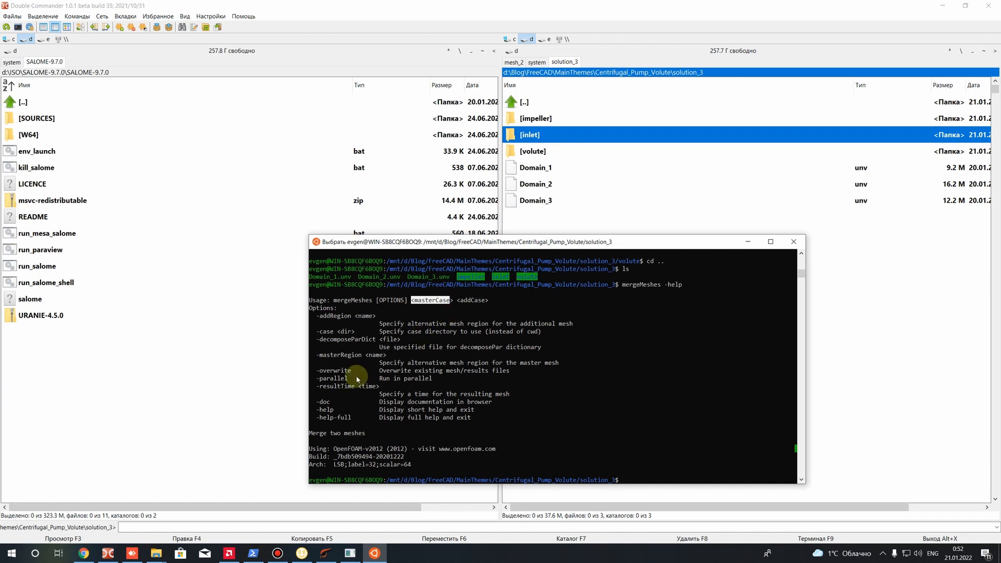
pyautogui.moveTo(317, 370); pyautogui.dragTo(508, 373)
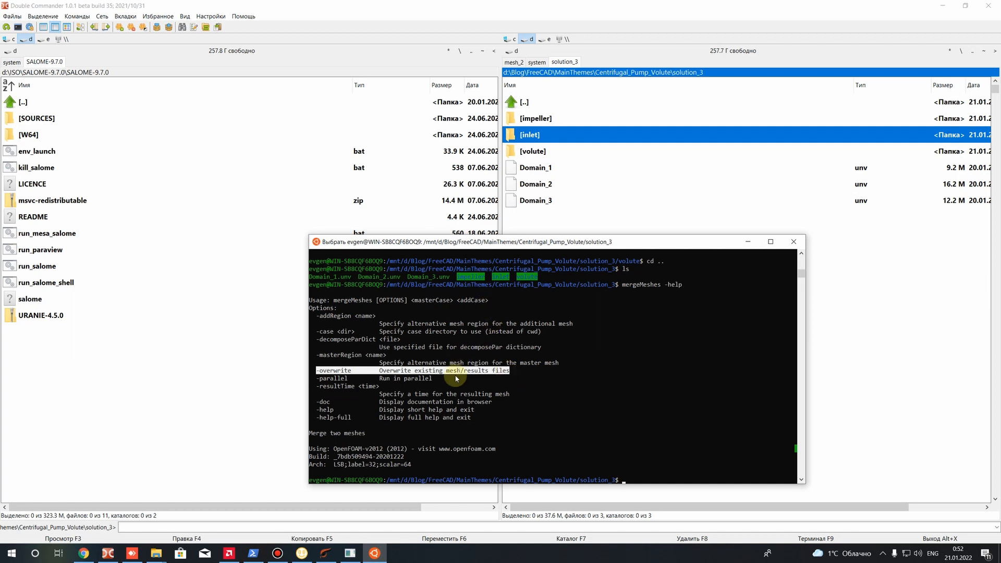
# Merge the inlet mesh into the impeller master case with mergeMeshes impeller/ inlet/ -overwrite
pyautogui.click(627, 480)
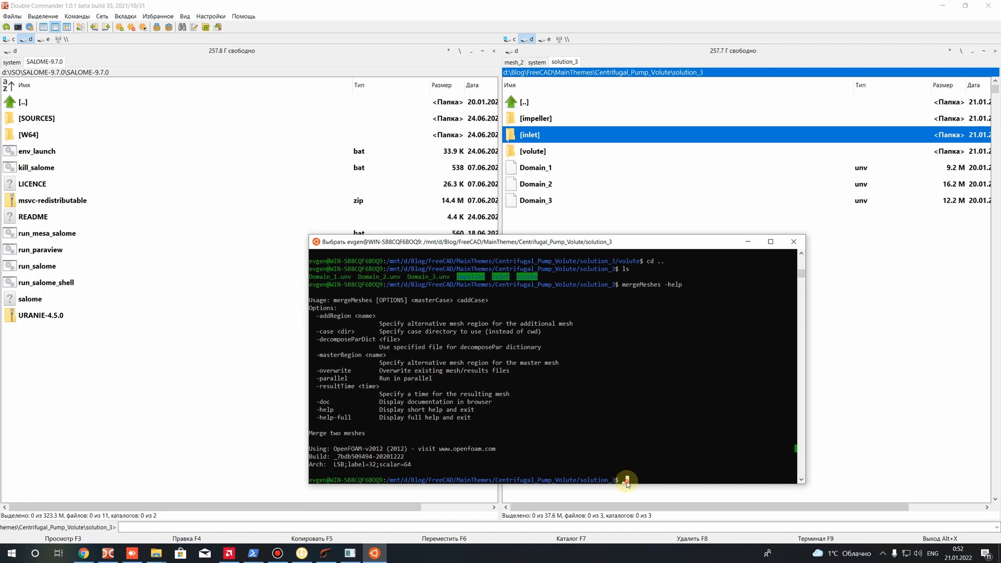
pyautogui.press('Up')
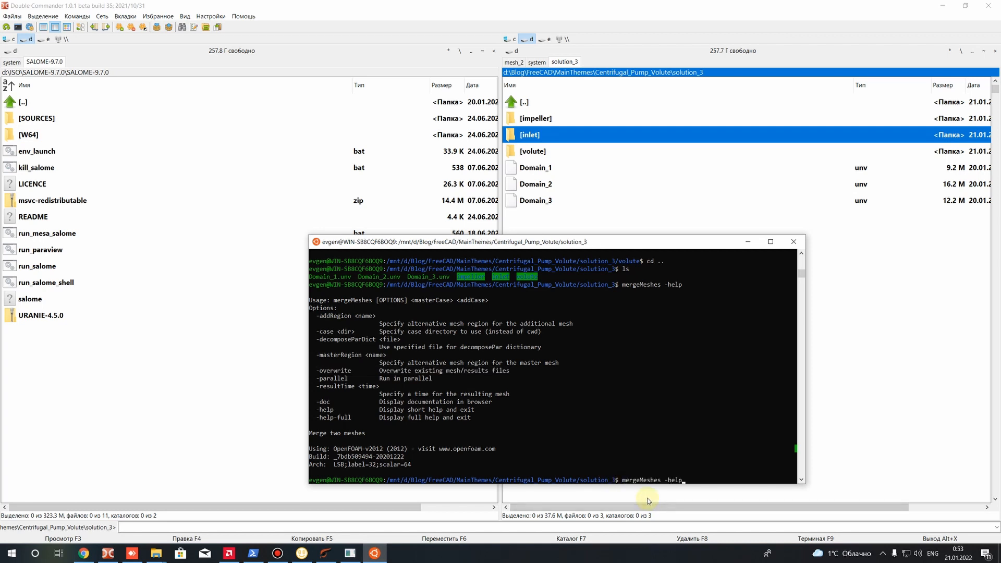
pyautogui.press('BackSpace')
pyautogui.press('BackSpace')
pyautogui.press('BackSpace')
pyautogui.write('impeller/ inlet/')
pyautogui.write('-overwrite')
pyautogui.press('Return')
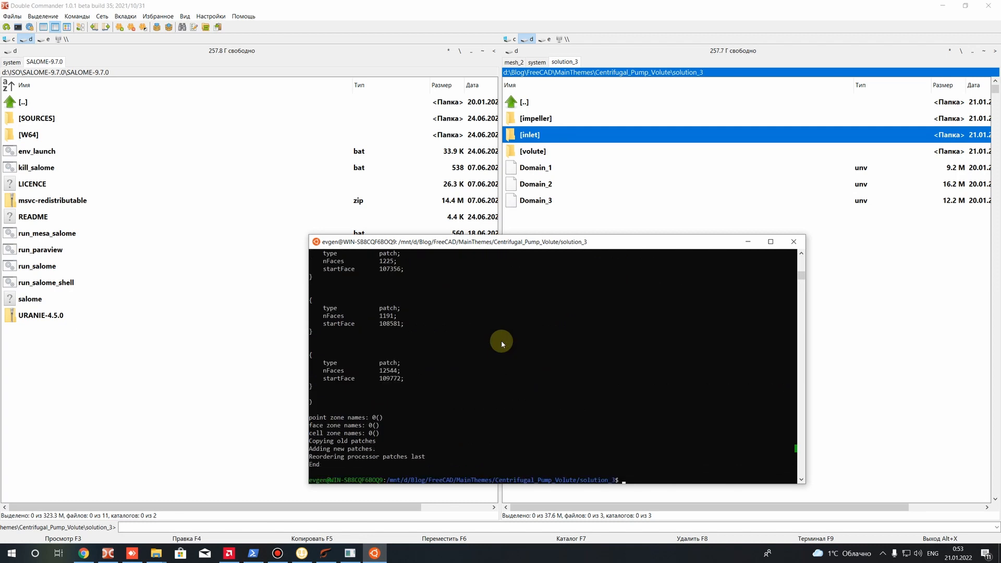
# Read the mergeMeshes output, examining the master mesh, the added mesh and the combined list of patch names
pyautogui.scroll(10, 383, 337)
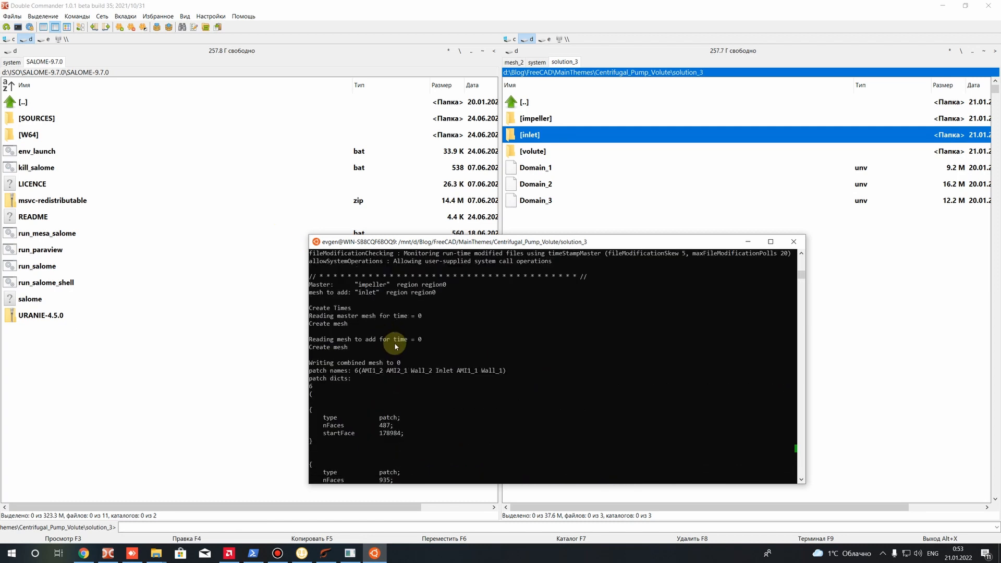
pyautogui.scroll(1, 339, 375)
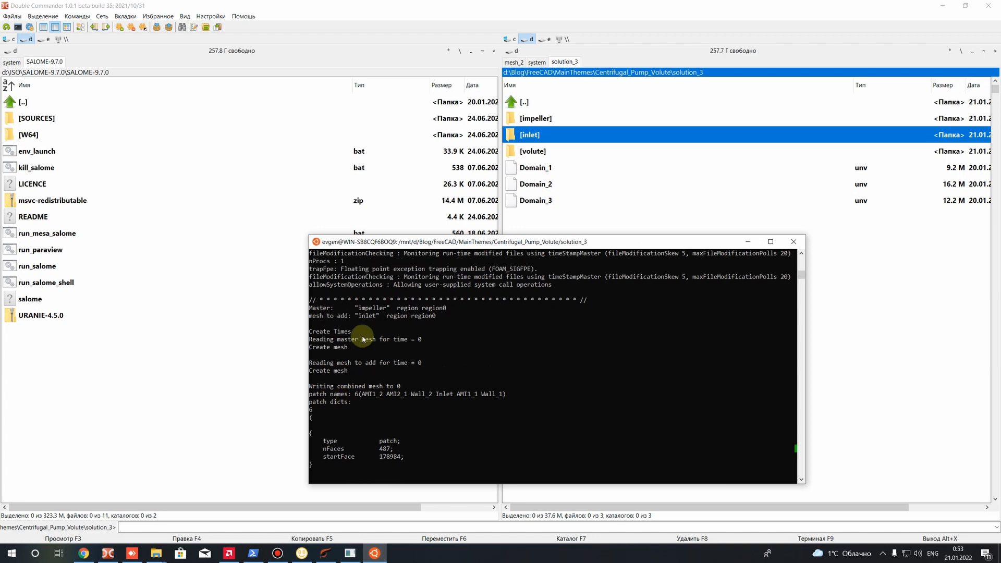
pyautogui.click(400, 397)
pyautogui.moveTo(362, 395); pyautogui.dragTo(505, 397)
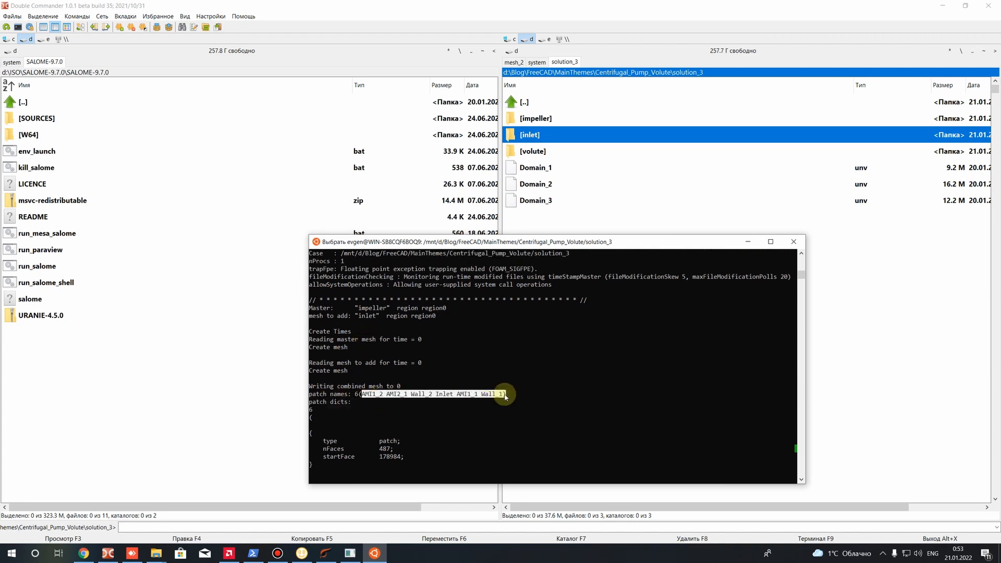
pyautogui.click(493, 399)
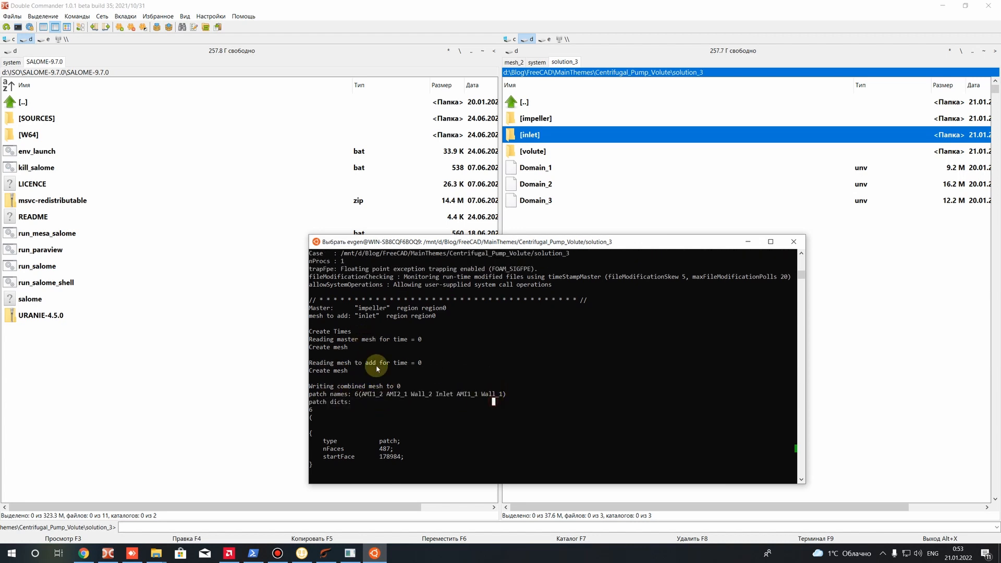
pyautogui.click(360, 308)
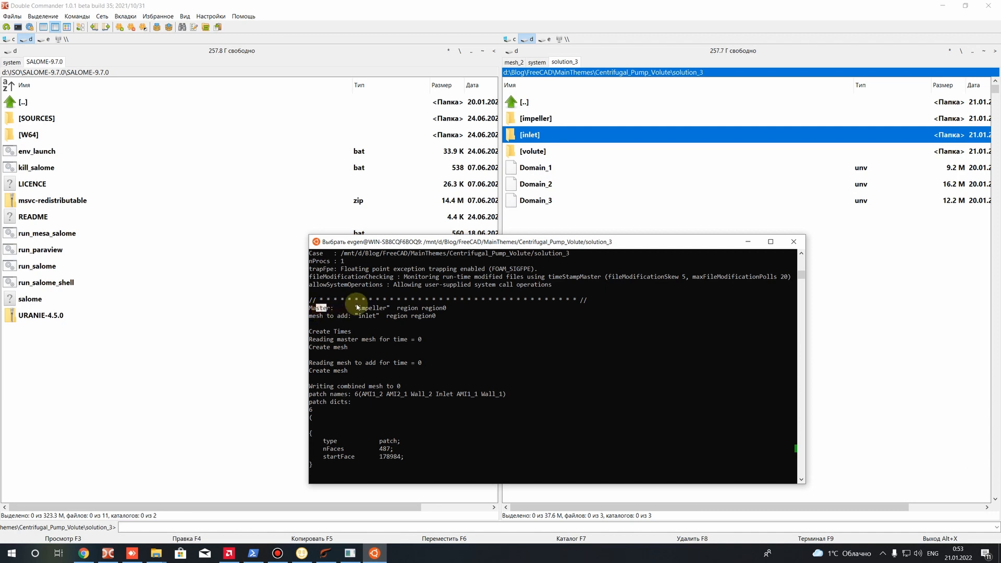
pyautogui.moveTo(386, 307); pyautogui.dragTo(455, 307)
pyautogui.moveTo(360, 316); pyautogui.dragTo(441, 316)
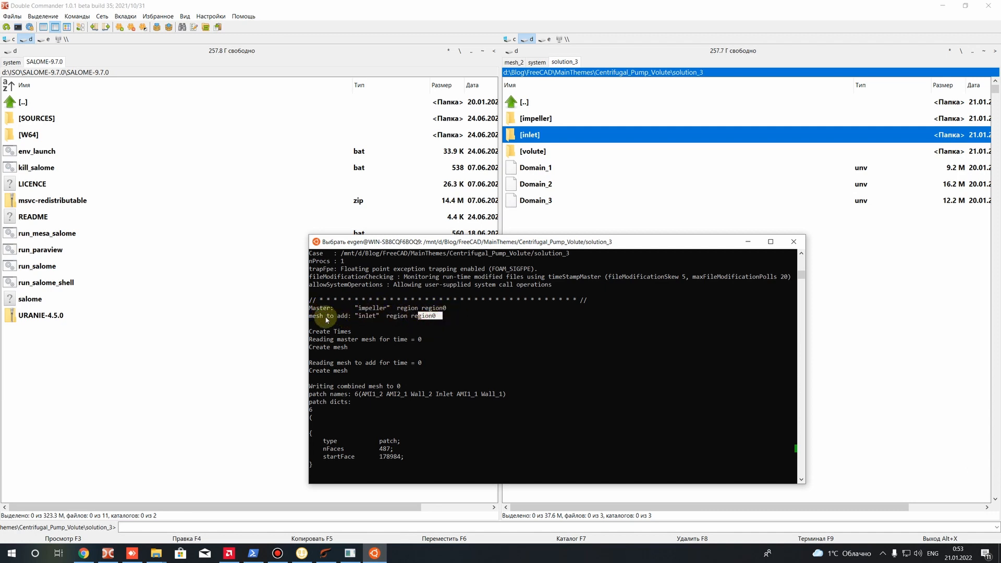
pyautogui.scroll(-5, 362, 350)
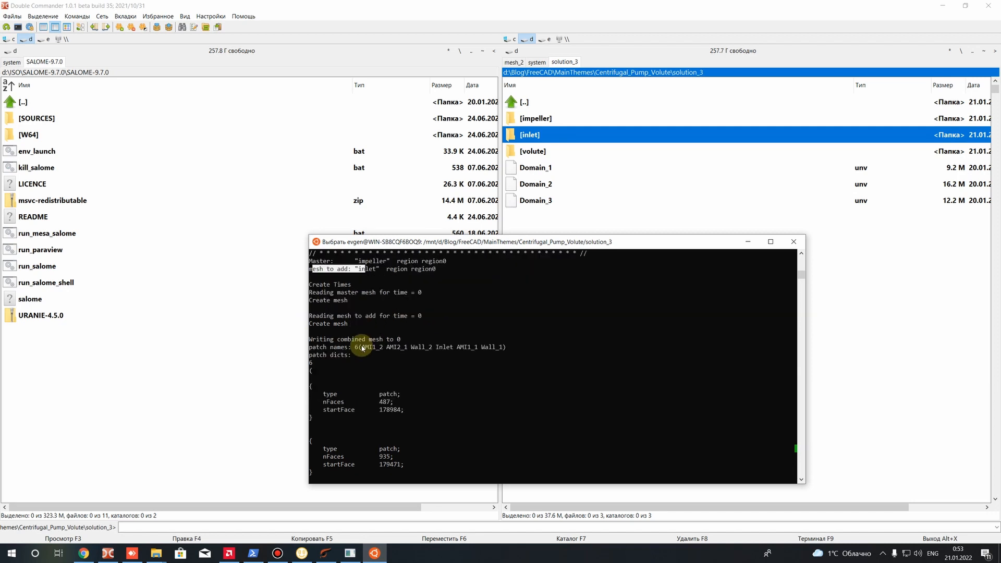
pyautogui.scroll(-10, 363, 349)
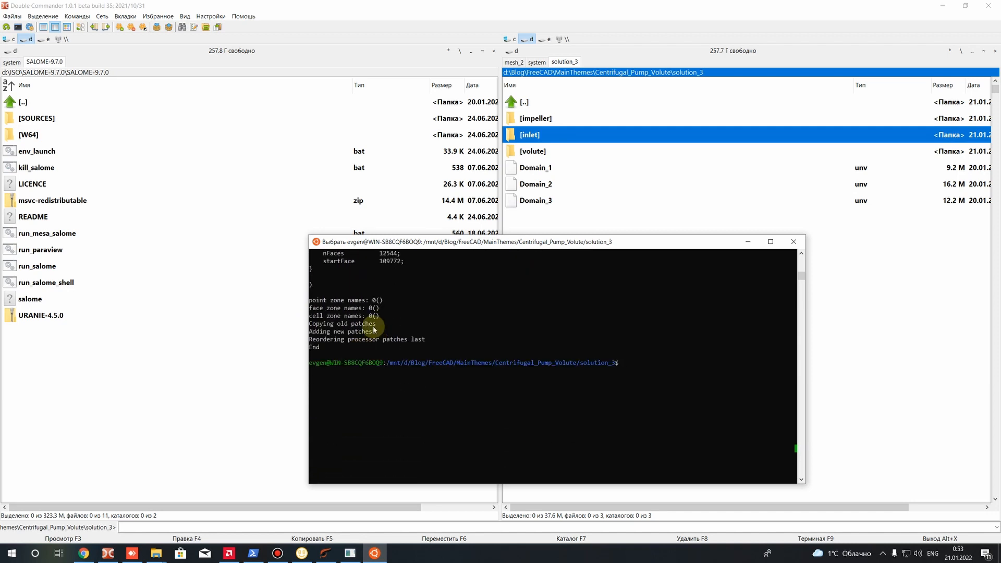
pyautogui.scroll(5, 388, 334)
pyautogui.scroll(5, 392, 336)
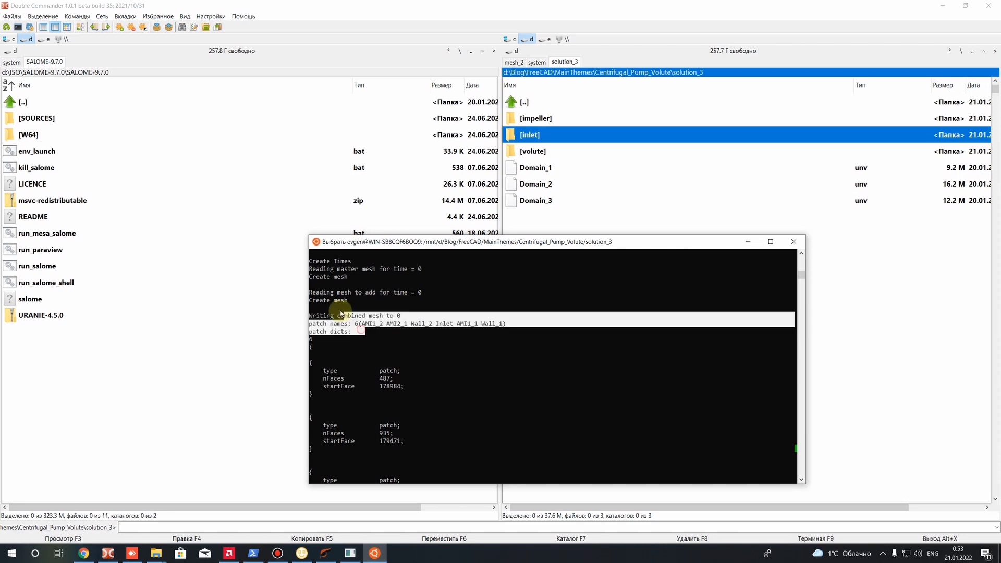
# Change into the impeller case directory and list its contents
pyautogui.scroll(-7, 506, 373)
pyautogui.write('cd im')
pyautogui.press('Tab')
pyautogui.press('Return')
pyautogui.write('ls')
pyautogui.press('Return')
pyautogui.write('cd')
# Check the merged impeller and inlet mesh by running checkMesh in the impeller case
pyautogui.press('BackSpace')
pyautogui.press('BackSpace')
pyautogui.write('checkMesh')
pyautogui.press('Return')
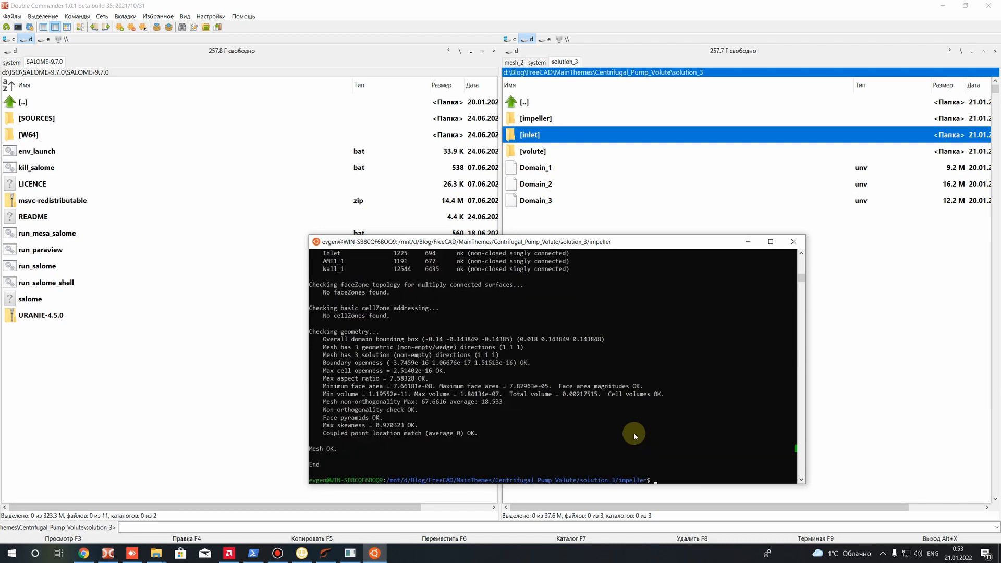
# Read the checkMesh report, examining the overall mesh status, the number of regions and the region0 cell set line
pyautogui.click(346, 447)
pyautogui.scroll(6, 414, 432)
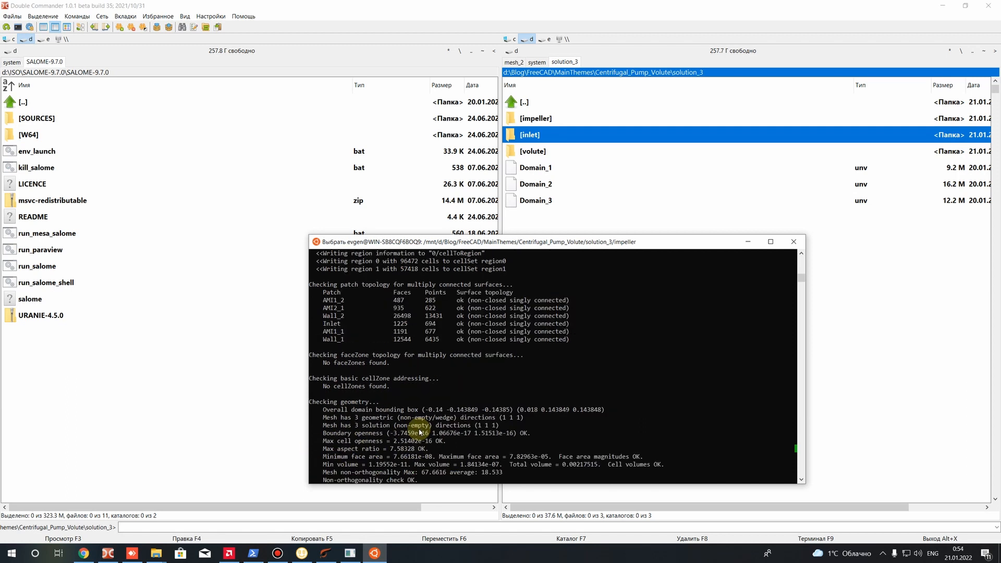
pyautogui.scroll(1, 418, 429)
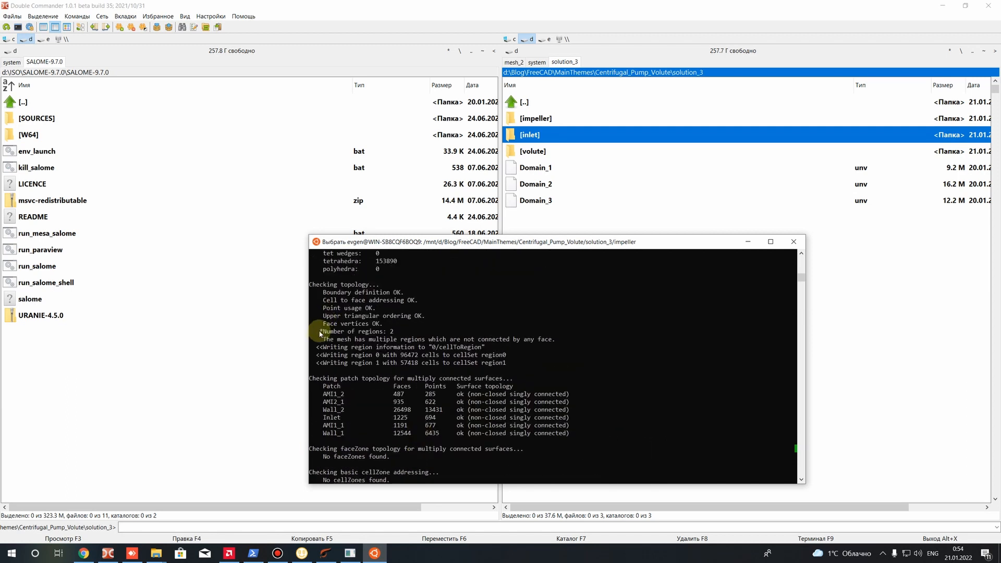
pyautogui.moveTo(320, 332); pyautogui.dragTo(393, 332)
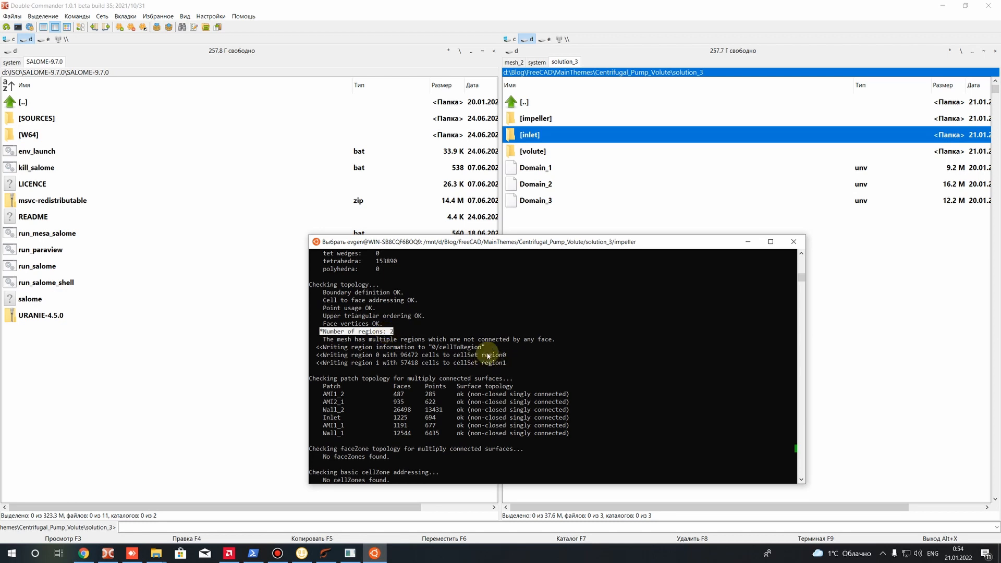
pyautogui.moveTo(479, 355); pyautogui.dragTo(508, 355)
pyautogui.click(504, 355)
pyautogui.click(483, 355)
pyautogui.doubleClick(506, 357)
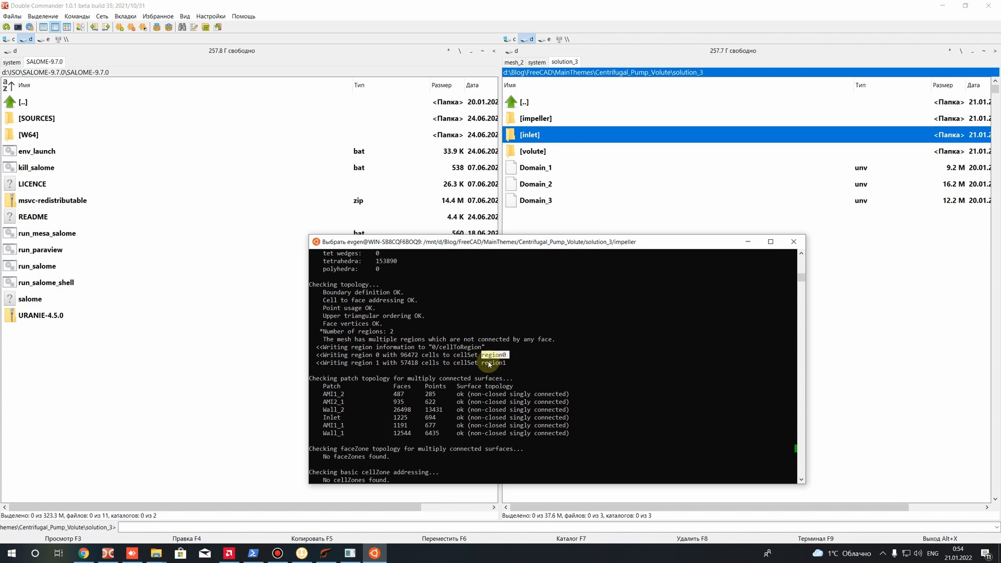
pyautogui.click(483, 370)
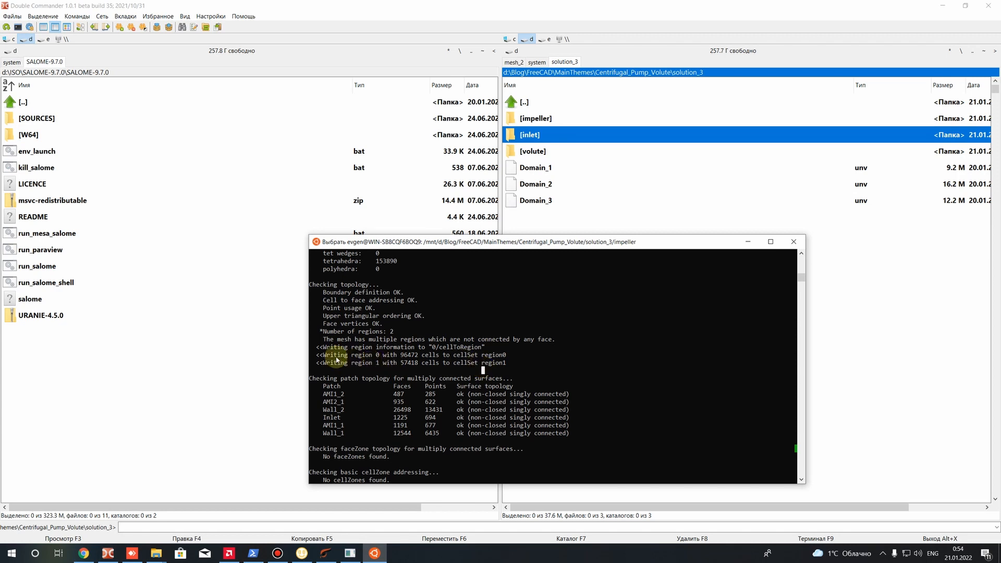
# Compare the region0 and region1 cell set lines in the checkMesh topology section
pyautogui.moveTo(483, 365); pyautogui.dragTo(314, 363)
pyautogui.click(485, 366)
pyautogui.click(505, 370)
pyautogui.click(390, 365)
pyautogui.scroll(-6, 391, 366)
pyautogui.scroll(6, 390, 364)
pyautogui.moveTo(504, 355); pyautogui.dragTo(483, 355)
pyautogui.scroll(-12, 483, 365)
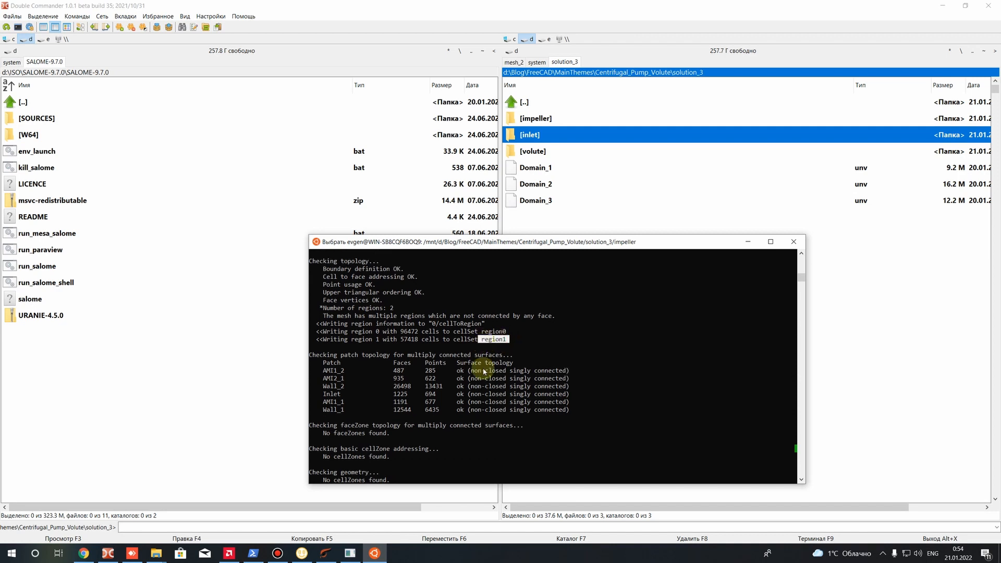
pyautogui.scroll(2, 616, 367)
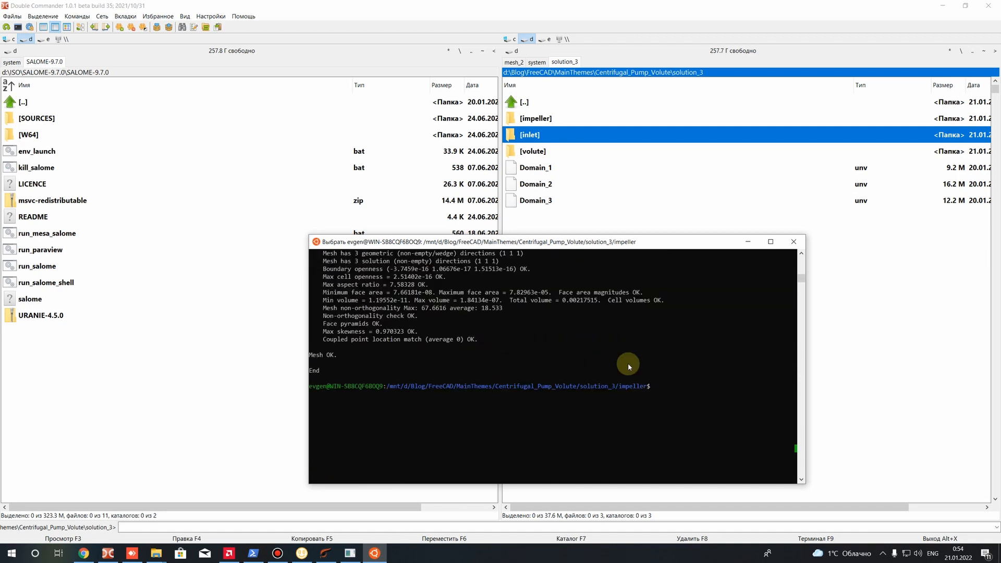
# Go back up to the solution_3 directory, list its contents and examine the impeller, inlet and volute case folders
pyautogui.write('cd ..')
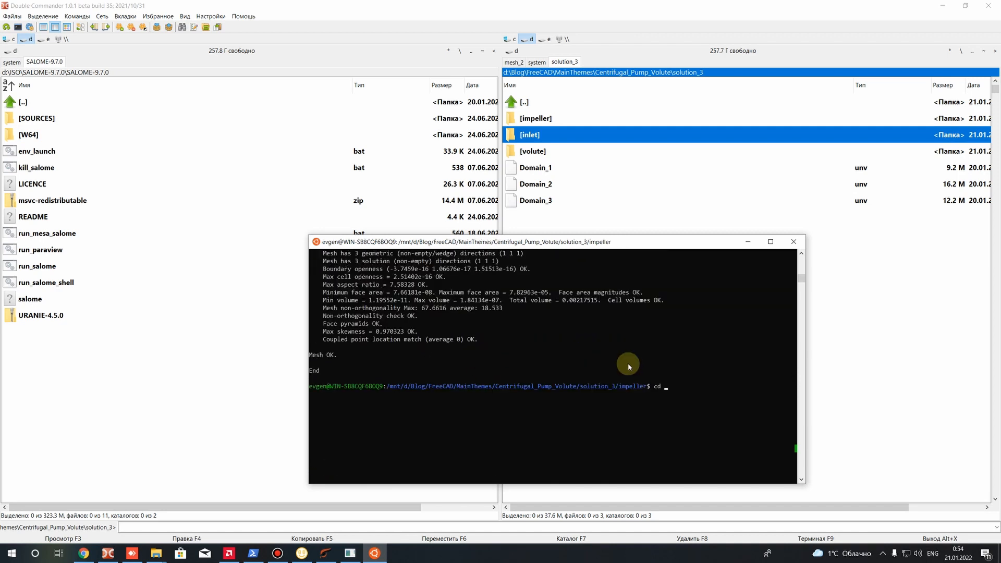
pyautogui.press('Return')
pyautogui.write('ls')
pyautogui.press('Return')
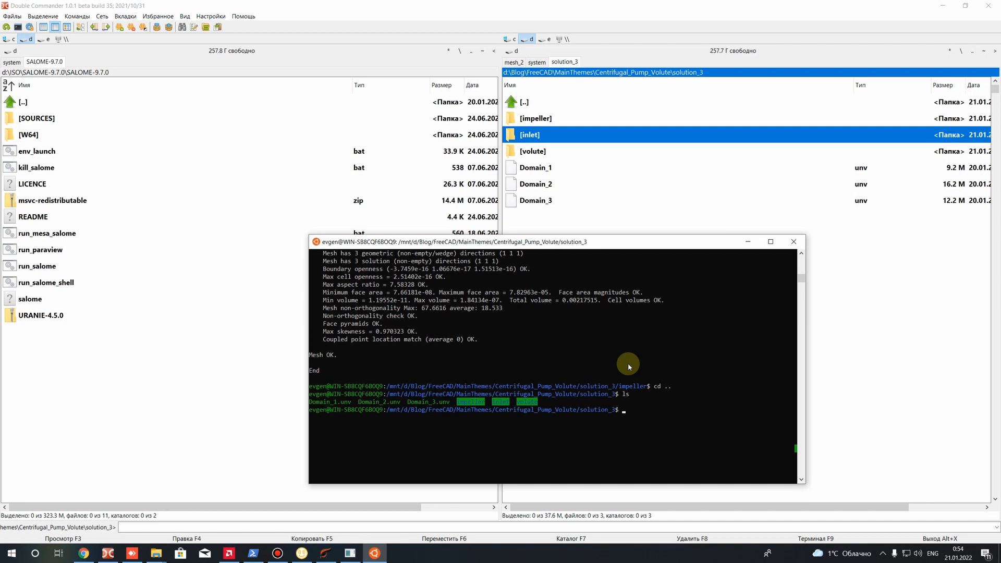
pyautogui.click(490, 402)
pyautogui.moveTo(499, 403); pyautogui.dragTo(541, 402)
pyautogui.click(475, 402)
pyautogui.click(536, 403)
pyautogui.click(541, 403)
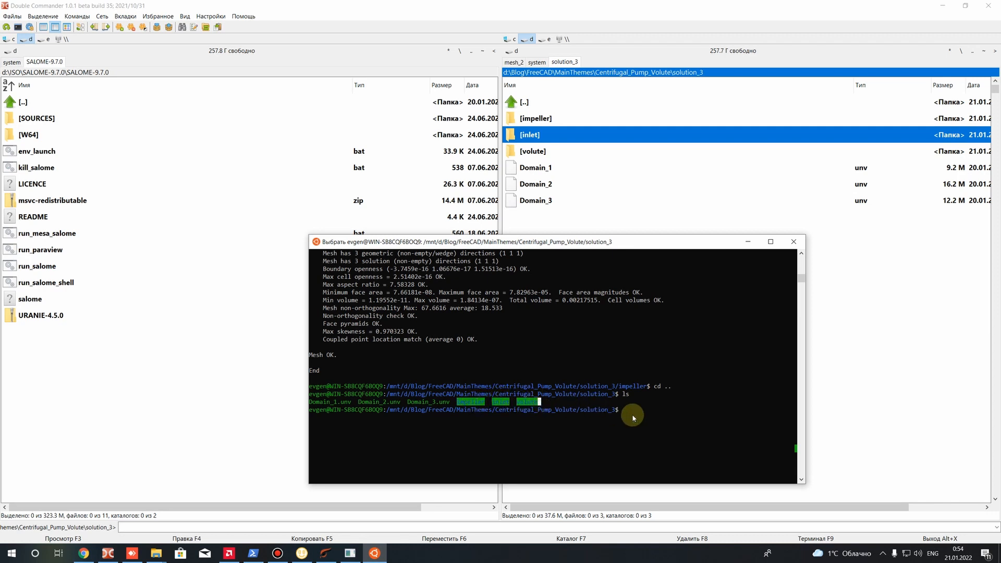
# Merge the impeller mesh into the volute master case with mergeMeshes volute/ impeller/ -overwrite
pyautogui.write('met')
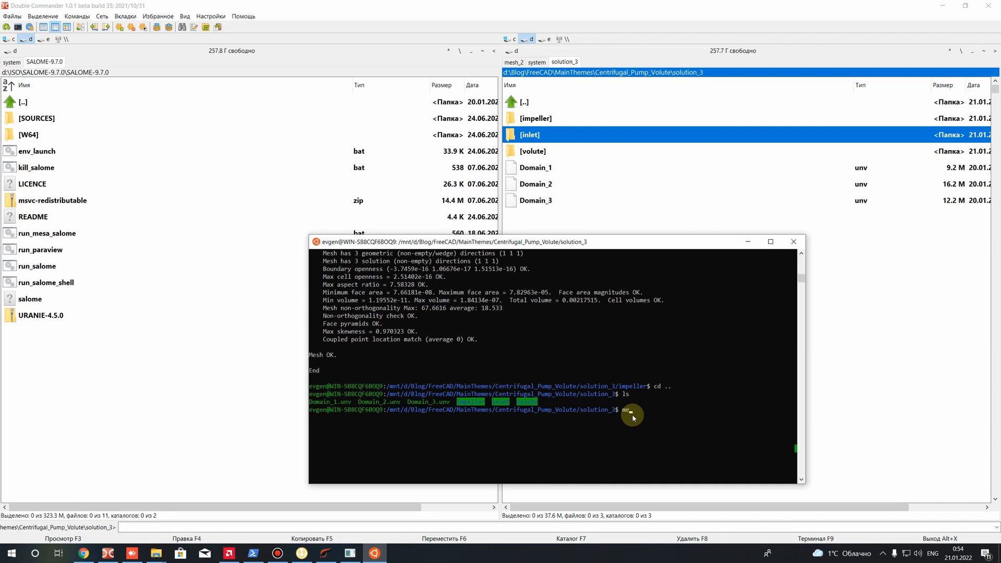
pyautogui.write('geMeshes vol')
pyautogui.press('Tab')
pyautogui.write('imp')
pyautogui.press('Tab')
pyautogui.write('-overwrite')
pyautogui.press('Return')
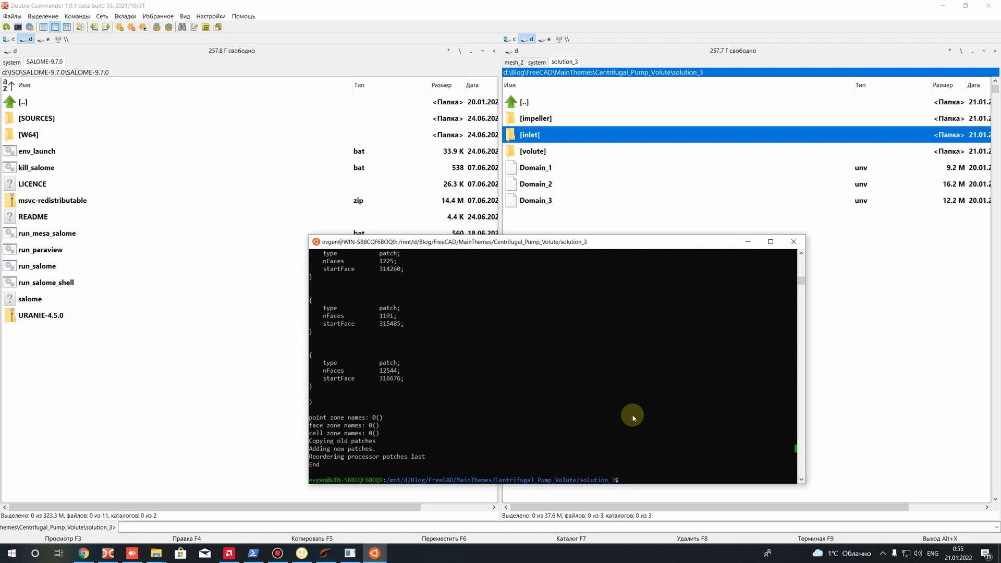
# Examine the master and added mesh names and the combined patch list in the volute merge output
pyautogui.scroll(15, 372, 360)
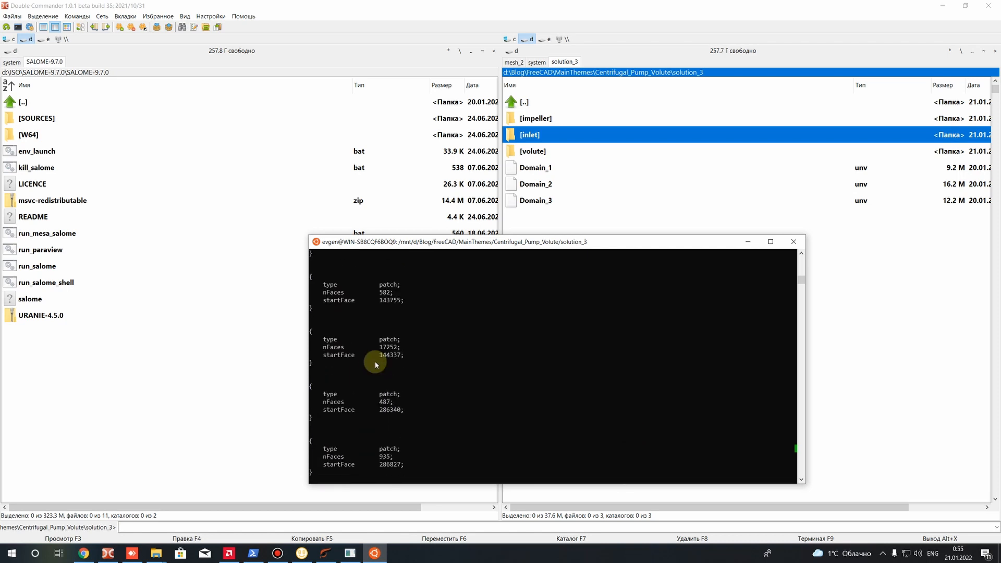
pyautogui.scroll(8, 375, 363)
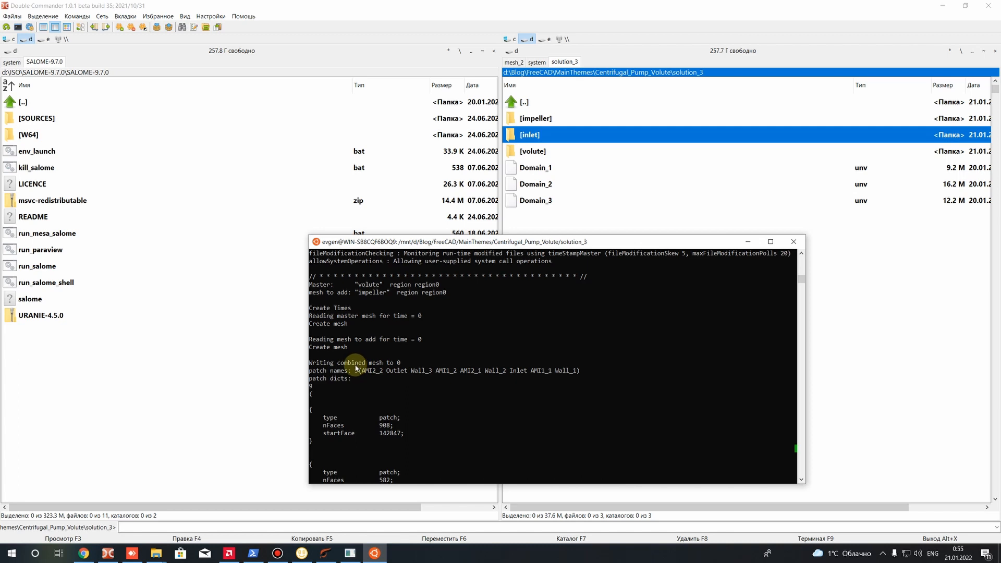
pyautogui.scroll(1, 359, 366)
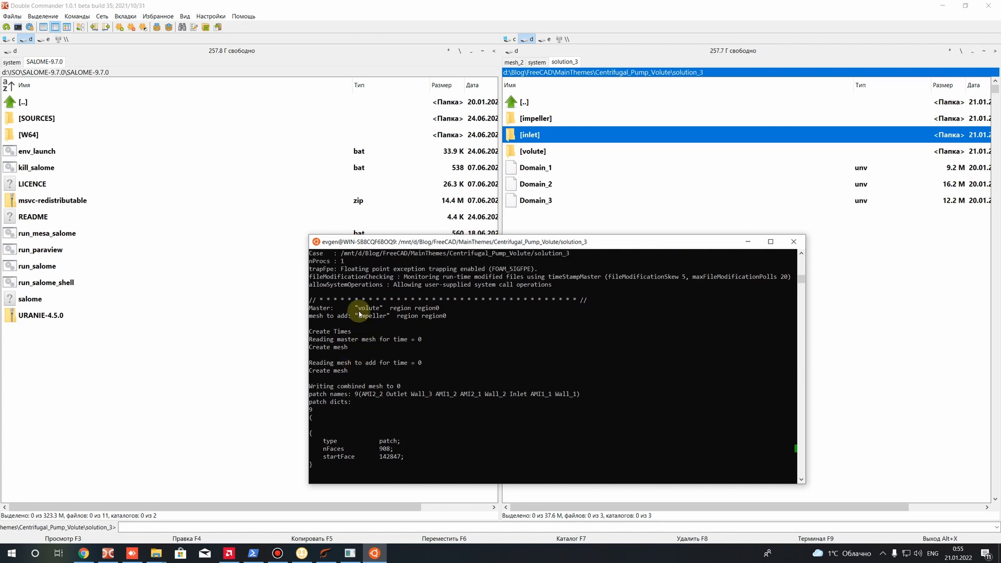
pyautogui.scroll(-1, 388, 382)
pyautogui.moveTo(361, 371); pyautogui.dragTo(577, 374)
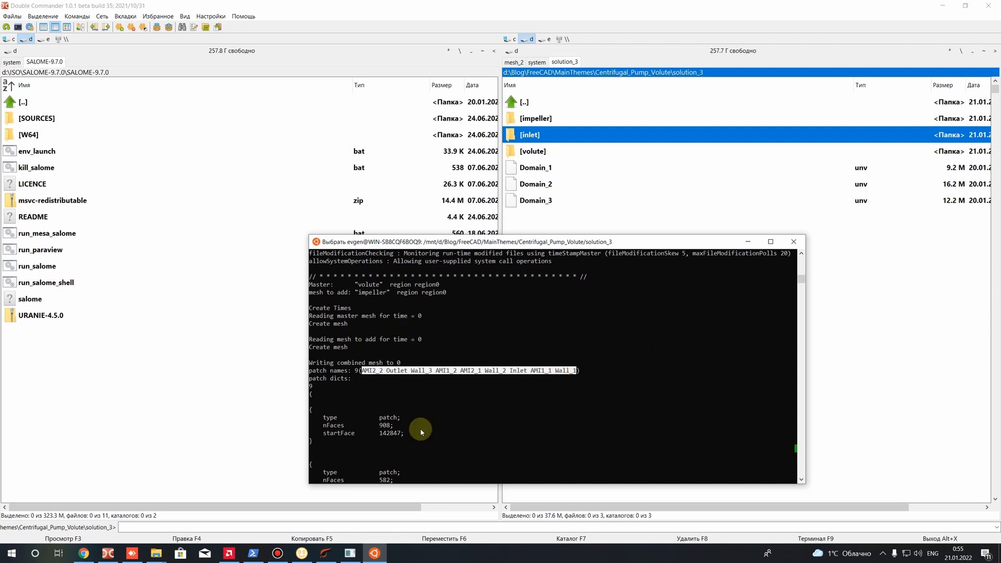
pyautogui.scroll(-20, 420, 428)
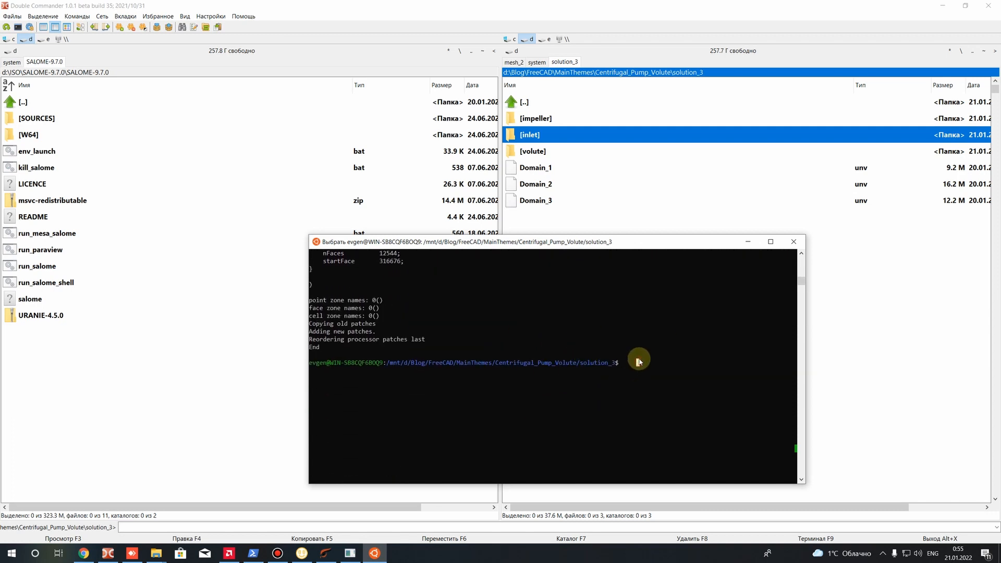
# Try to run checkMesh from the solution_3 directory
pyautogui.write('checkMesh')
pyautogui.press('Return')
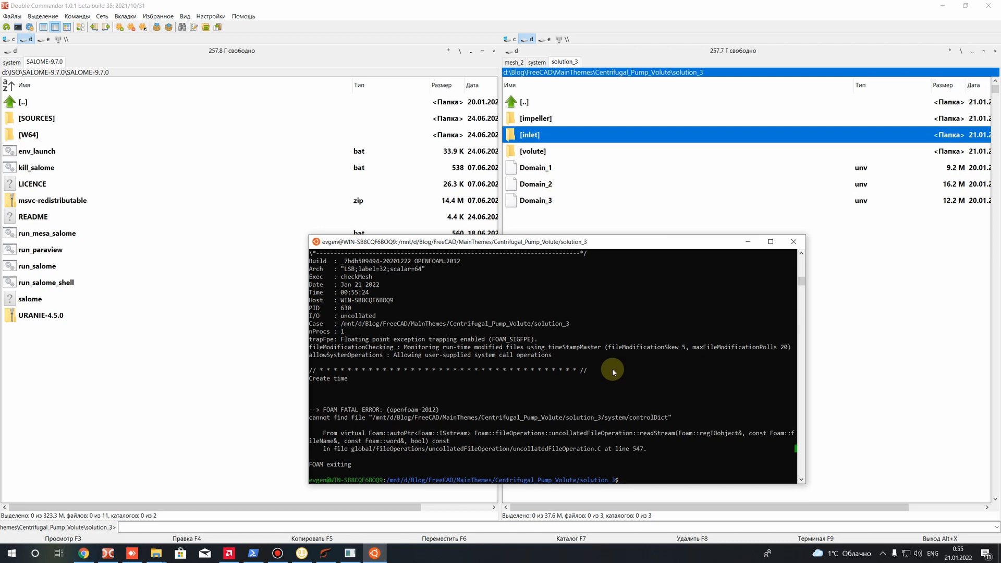
# Change into the volute case directory, list its contents and check the fully merged mesh with checkMesh
pyautogui.write('cd volute/')
pyautogui.press('Return')
pyautogui.write('ls')
pyautogui.press('Return')
pyautogui.write('checkMesh')
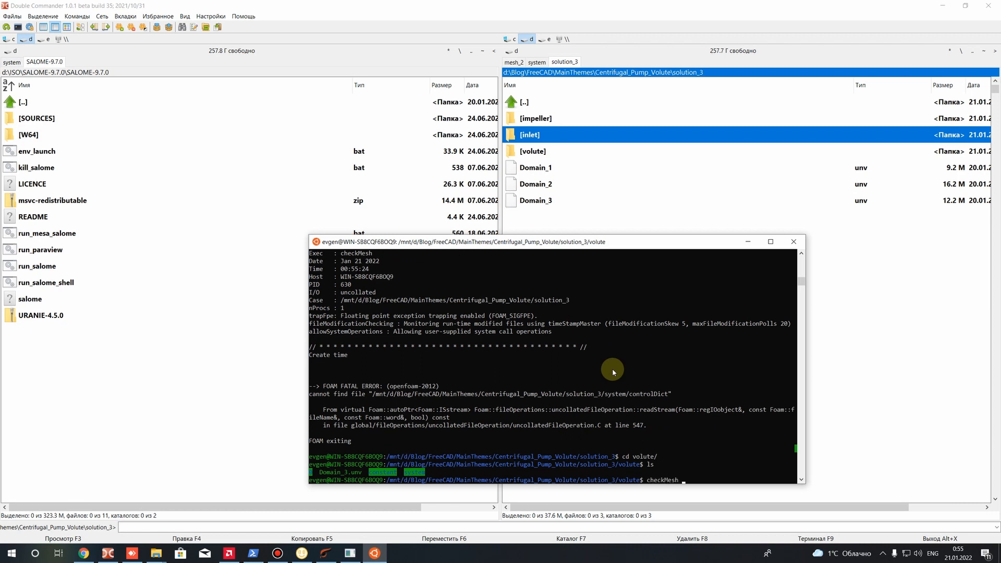
pyautogui.press('Return')
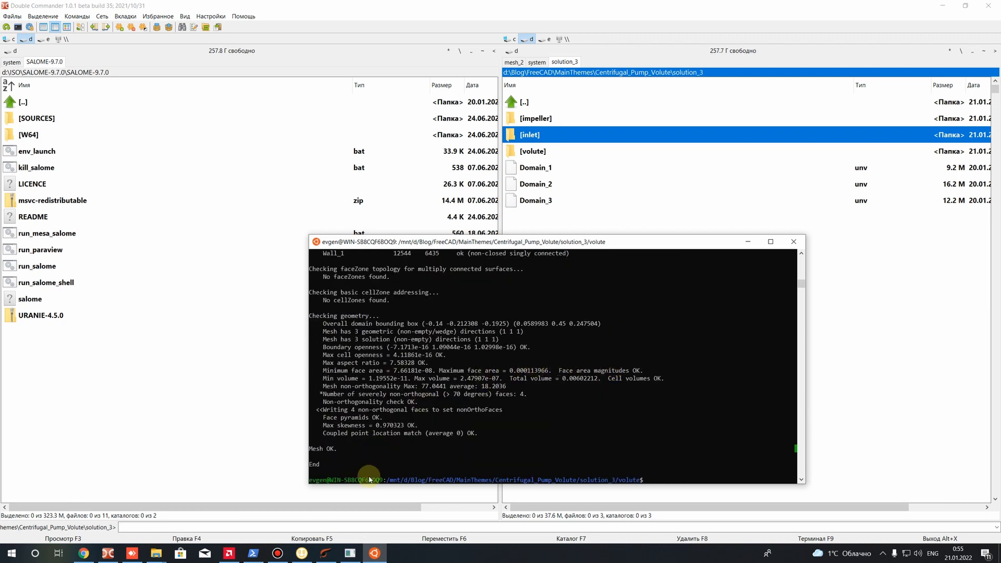
# Read the volute case's checkMesh report, examining the mesh status, the patch table and the cell sets written for each region
pyautogui.click(343, 454)
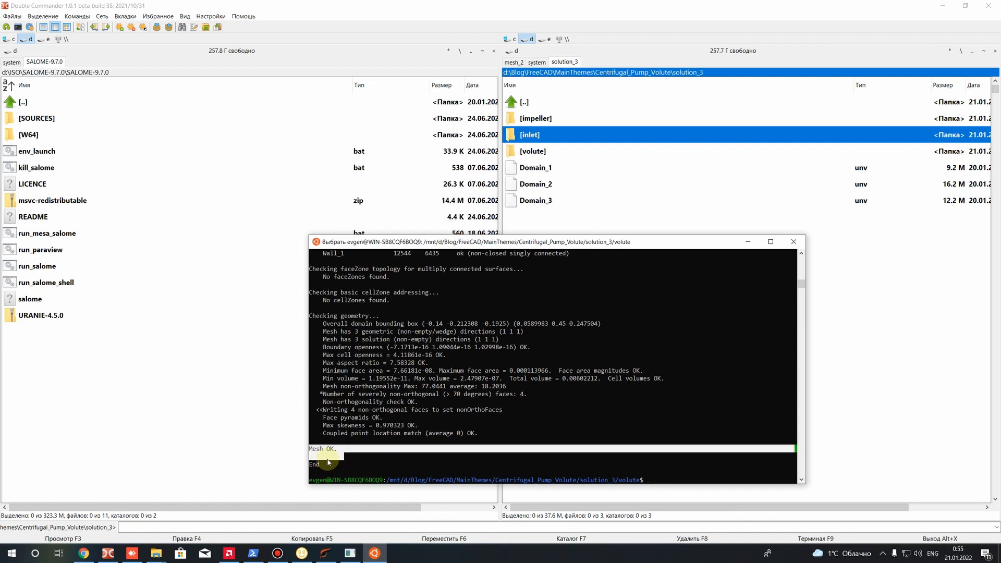
pyautogui.moveTo(335, 449); pyautogui.dragTo(305, 449)
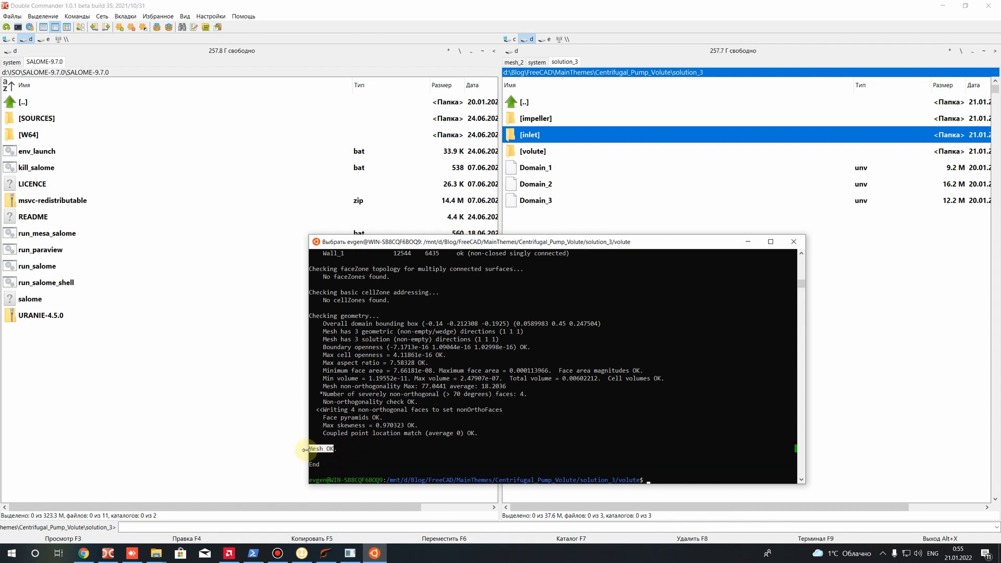
pyautogui.scroll(9, 346, 420)
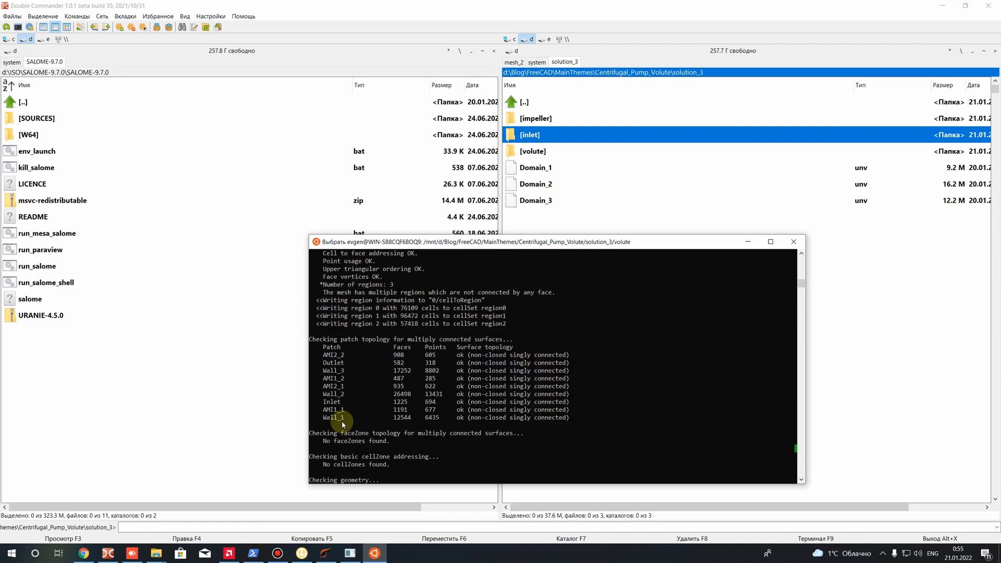
pyautogui.scroll(3, 355, 362)
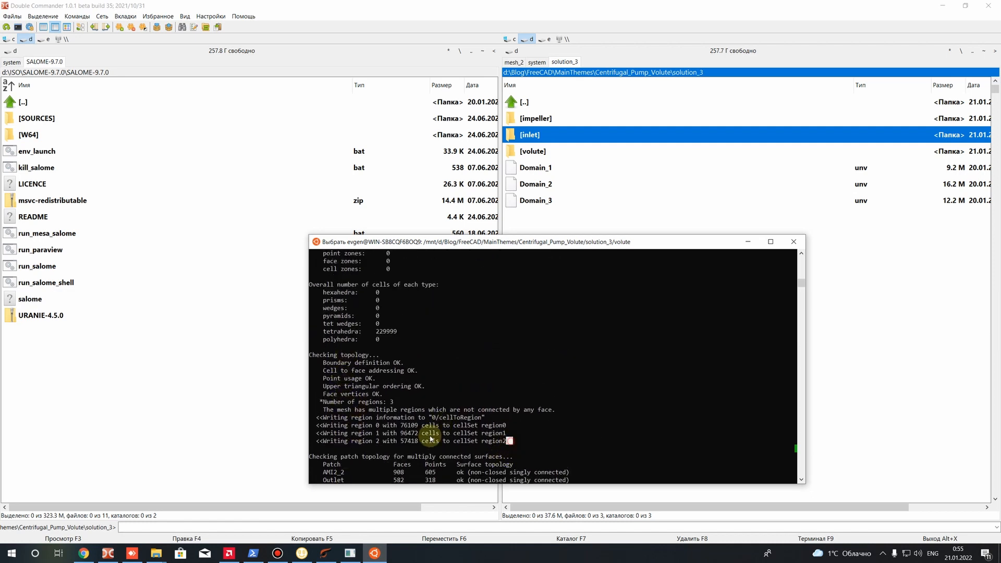
pyautogui.moveTo(510, 441); pyautogui.dragTo(287, 427)
pyautogui.moveTo(511, 436); pyautogui.dragTo(406, 446)
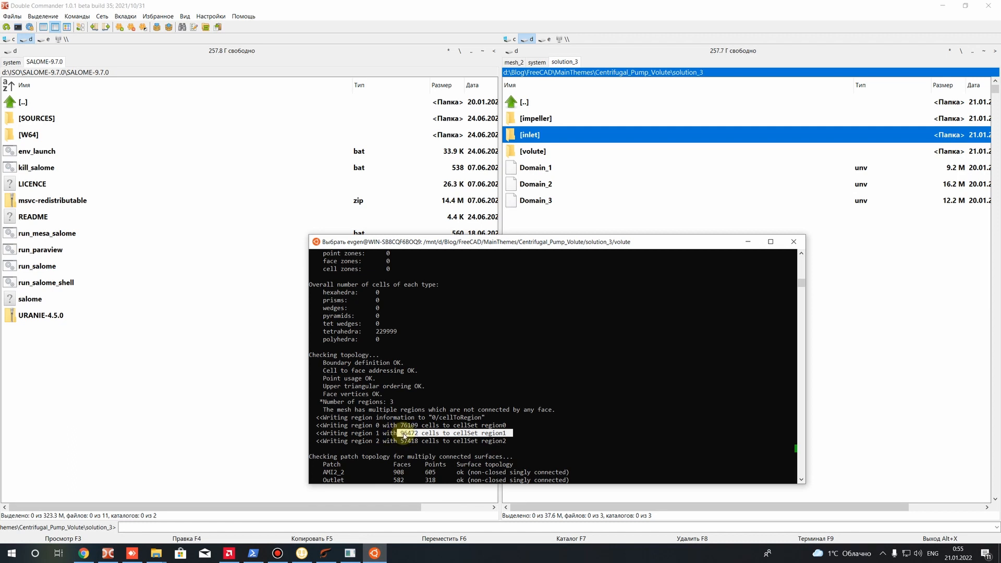
pyautogui.click(402, 434)
pyautogui.scroll(-15, 506, 436)
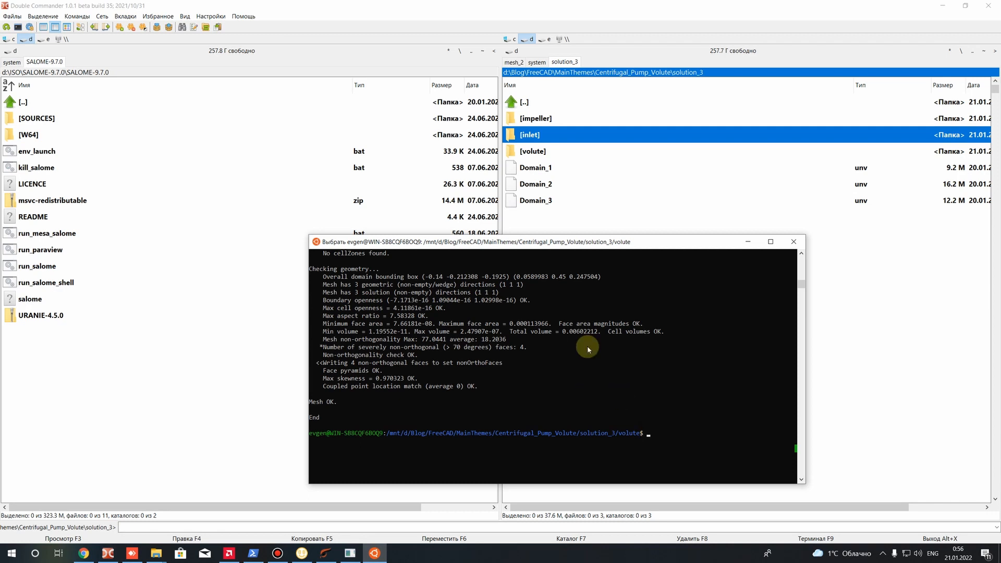
# Switch to Double Commander and browse to the constant folder of the volute case in solution_3
pyautogui.click(541, 117)
pyautogui.press('BackSpace')
pyautogui.doubleClick(566, 169)
pyautogui.doubleClick(534, 119)
pyautogui.press('BackSpace')
pyautogui.doubleClick(533, 152)
pyautogui.doubleClick(538, 134)
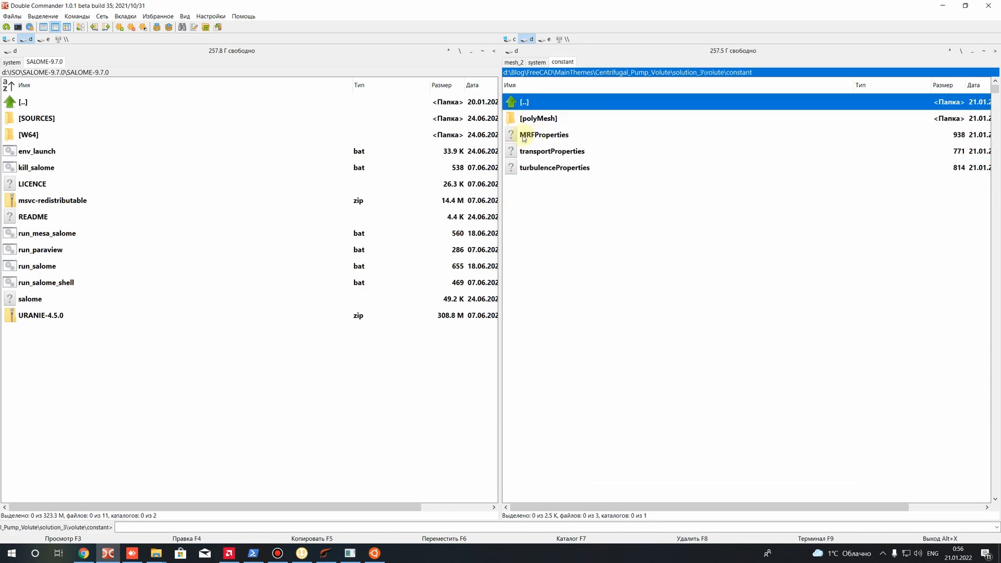
# Open MRFProperties in Sublime Text and check the cellZone name and active setting of the MRF1 entry
pyautogui.rightClick(536, 135)
pyautogui.press('Escape')
pyautogui.rightClick(535, 136)
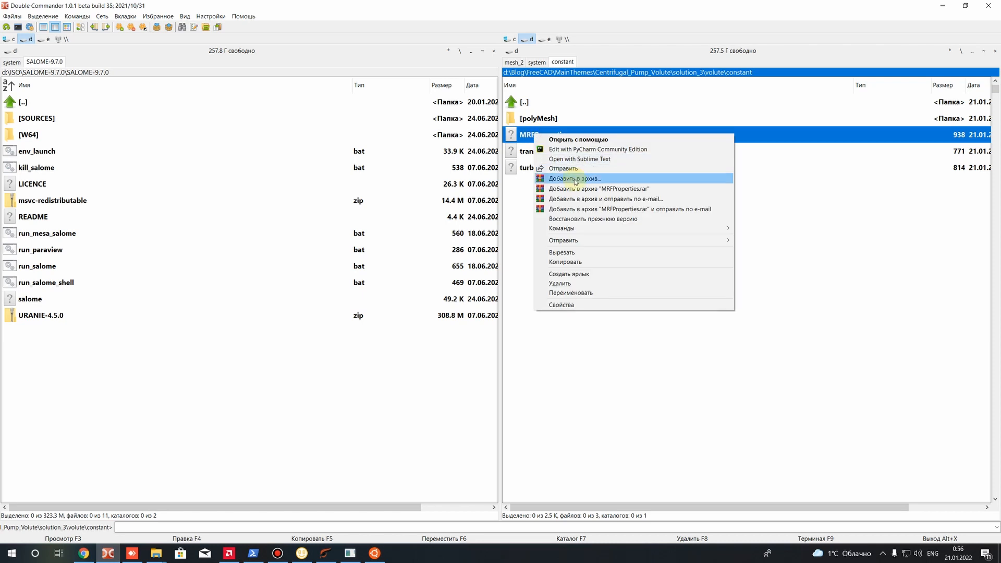
pyautogui.click(570, 161)
pyautogui.scroll(-3, 400, 305)
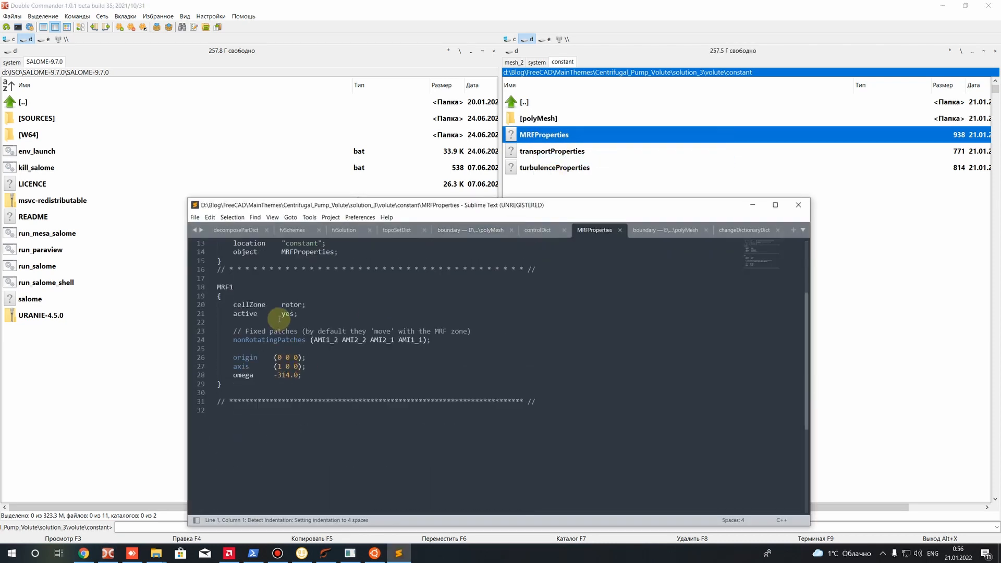
pyautogui.moveTo(233, 305); pyautogui.dragTo(302, 304)
pyautogui.click(260, 315)
pyautogui.click(286, 312)
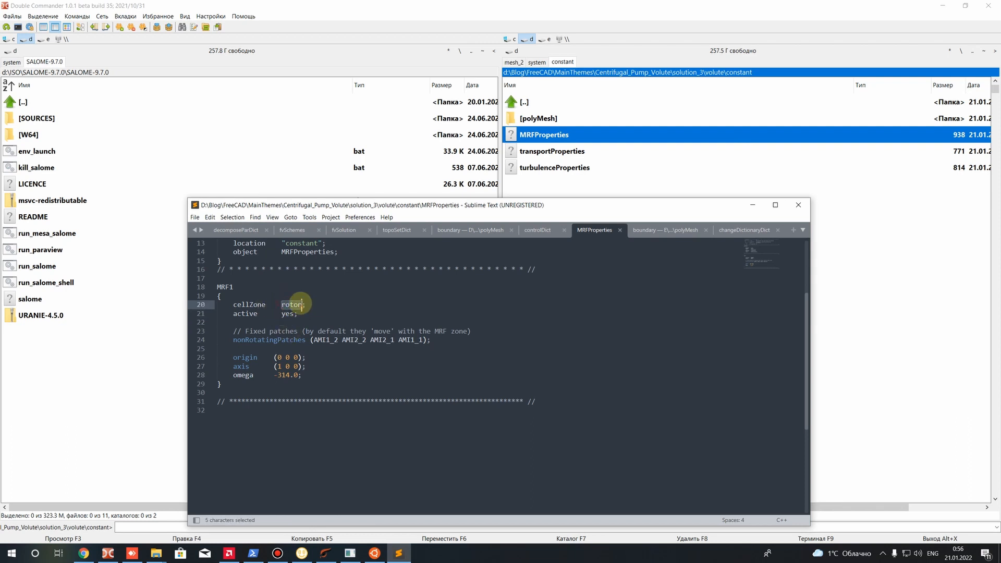
pyautogui.click(291, 322)
# Switch to the Ubuntu terminal, start setSet in the volute case and review its help for the cellZoneSet syntax
pyautogui.click(375, 554)
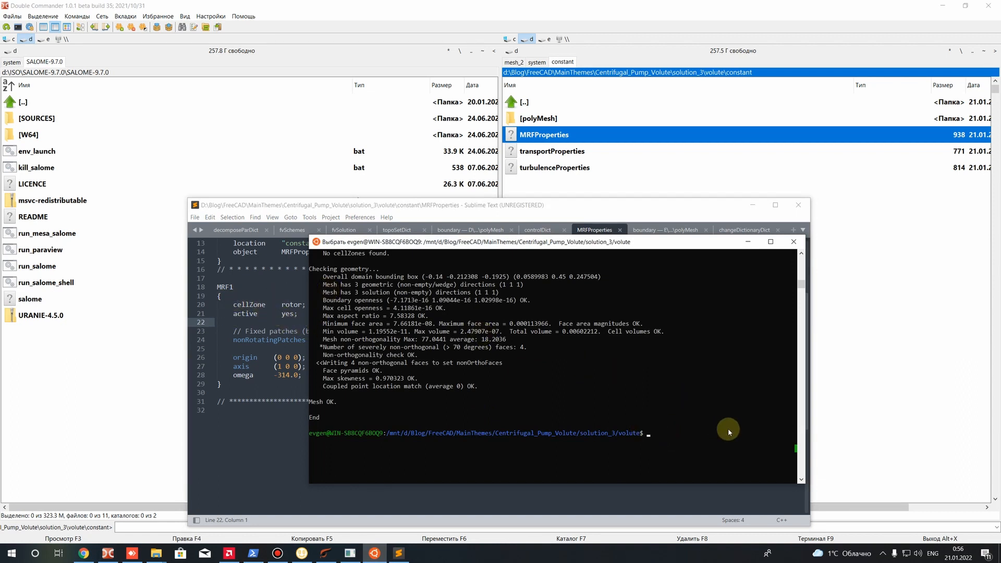
pyautogui.write('setSet')
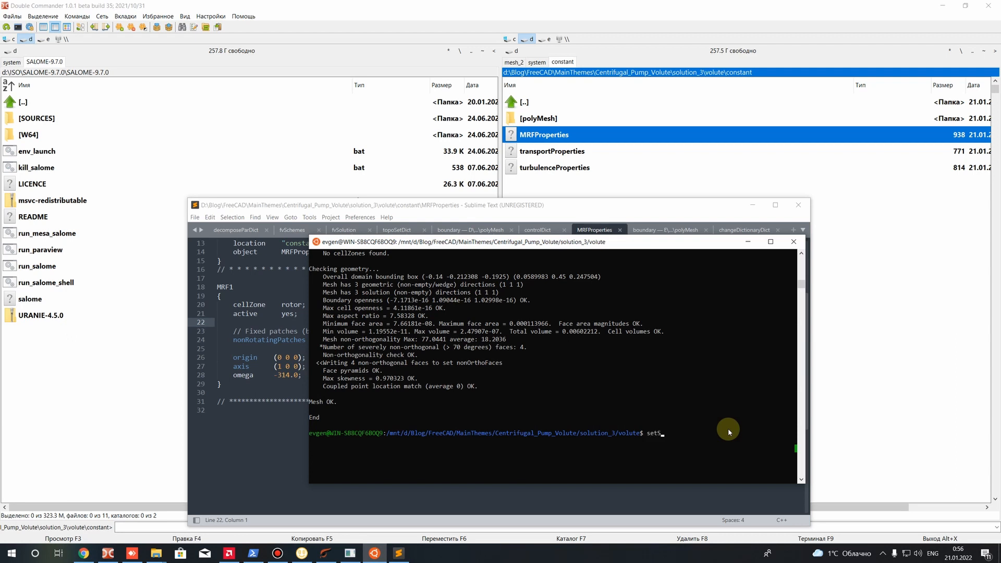
pyautogui.press('Return')
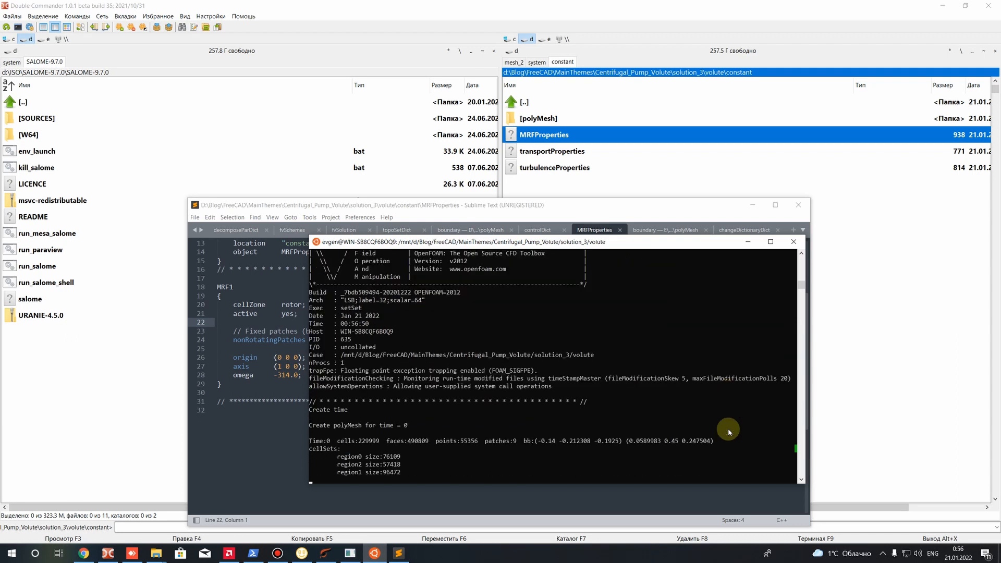
pyautogui.write('help')
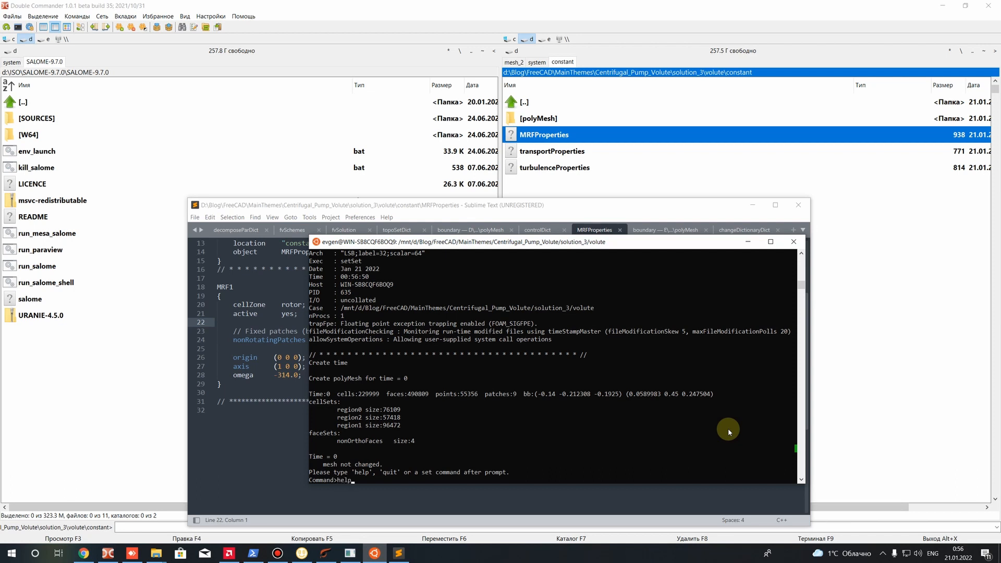
pyautogui.press('Return')
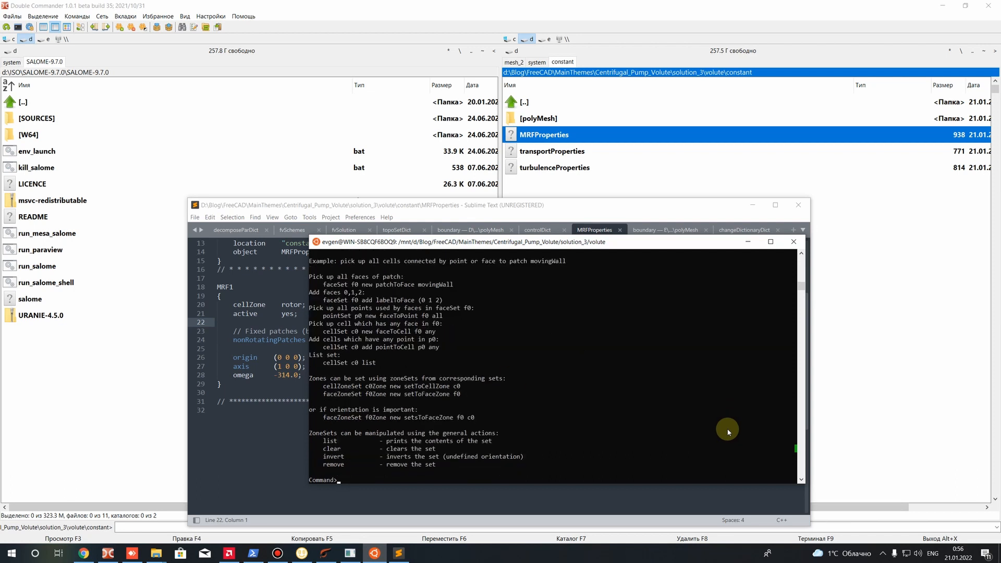
pyautogui.scroll(-2, 313, 378)
pyautogui.scroll(1, 323, 371)
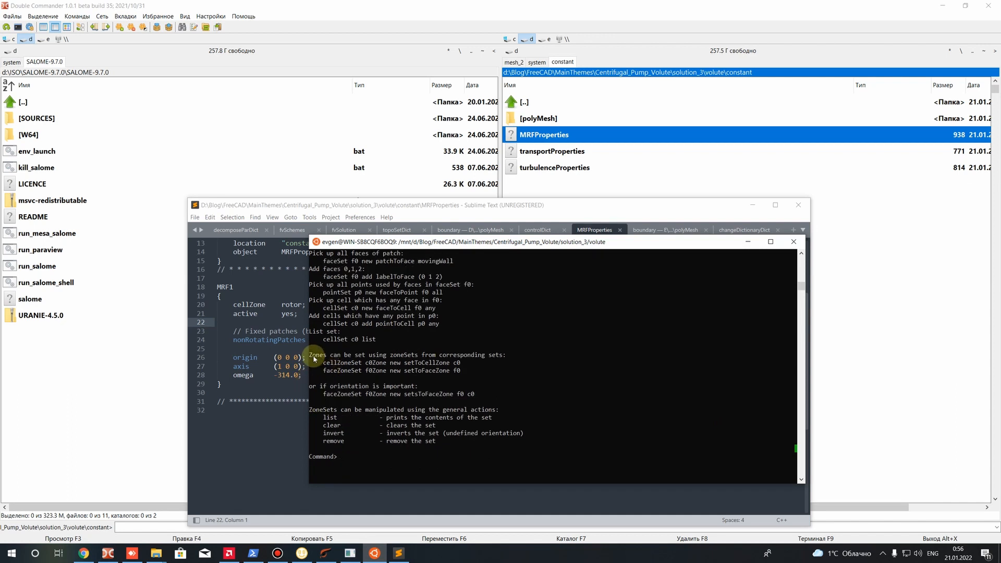
pyautogui.moveTo(323, 362); pyautogui.dragTo(464, 373)
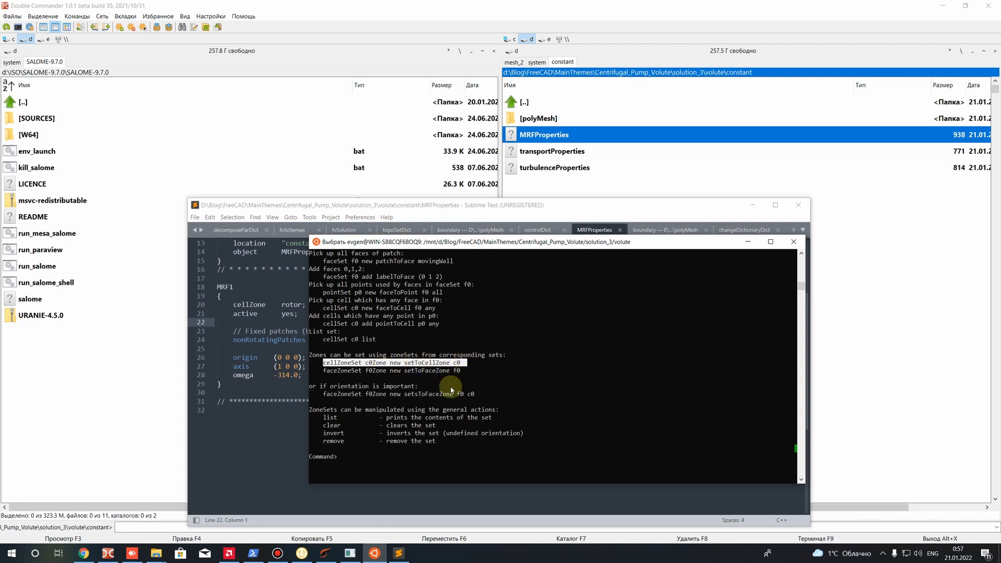
# Create the rotor cell zone from the region1 cell set with "cellZoneSet rotor new setToCellZone region1"
pyautogui.click(370, 463)
pyautogui.write('cellZo')
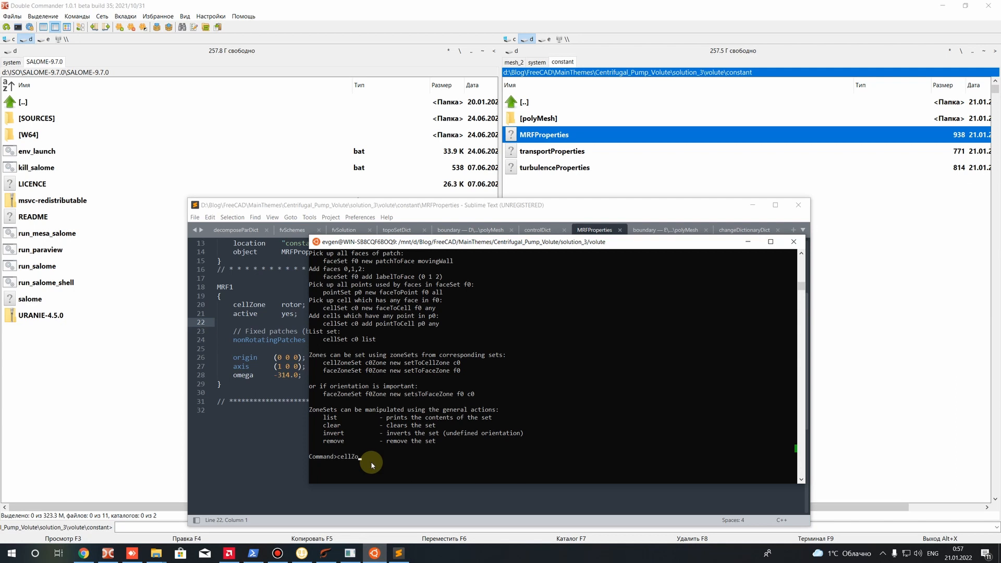
pyautogui.write('neSet rotor')
pyautogui.write('new setToCellZone')
pyautogui.write('reginon1')
# Review the cell sets and sizes listed in the setSet output, focusing on region1, and the result of the rotor zone command
pyautogui.scroll(7, 459, 454)
pyautogui.scroll(3, 386, 395)
pyautogui.scroll(-5, 386, 394)
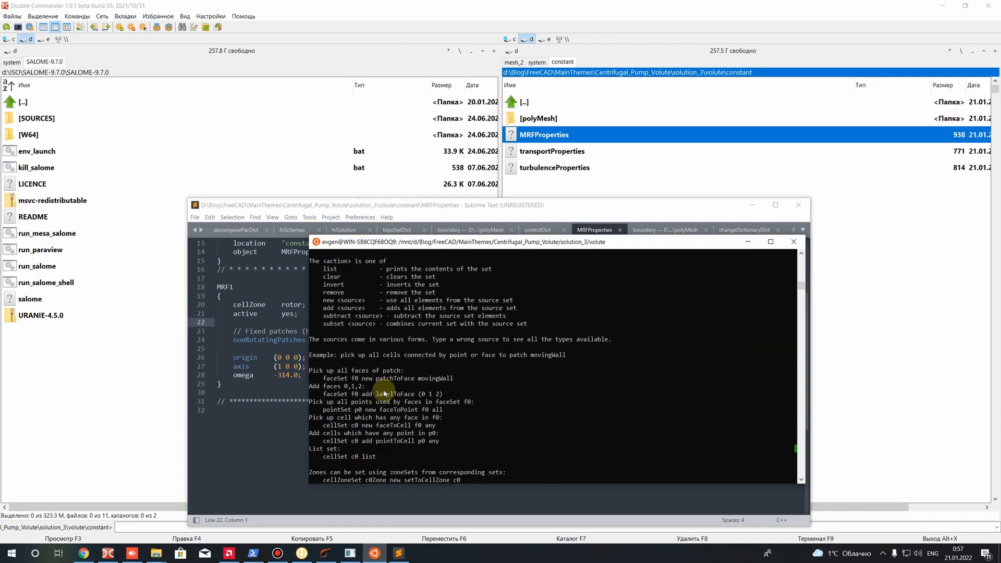
pyautogui.scroll(9, 384, 394)
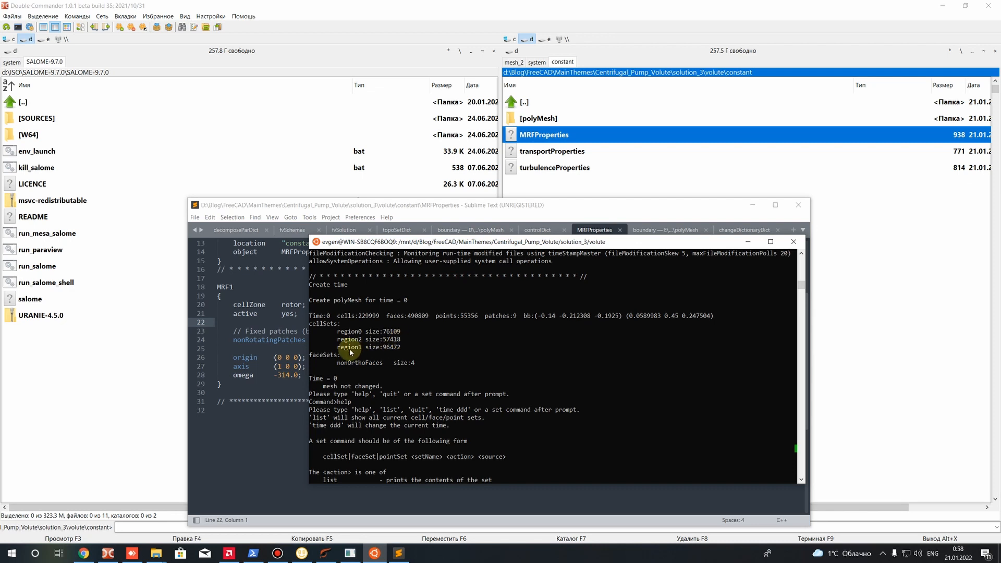
pyautogui.scroll(-15, 395, 356)
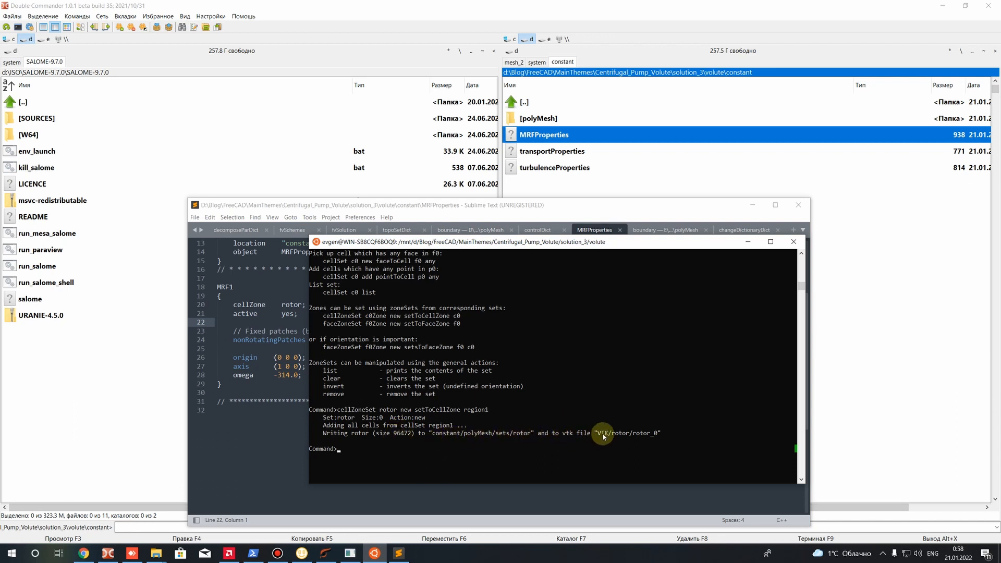
# Mark the rotor VTK file path in the setSet output and launch ParaView with paraview.exe from PowerShell
pyautogui.moveTo(595, 433); pyautogui.dragTo(658, 434)
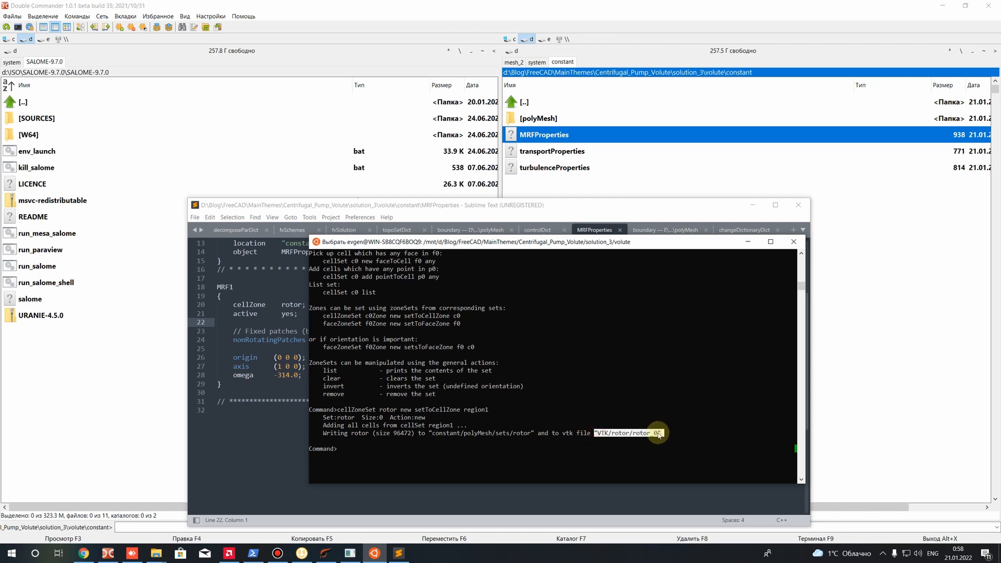
pyautogui.click(253, 554)
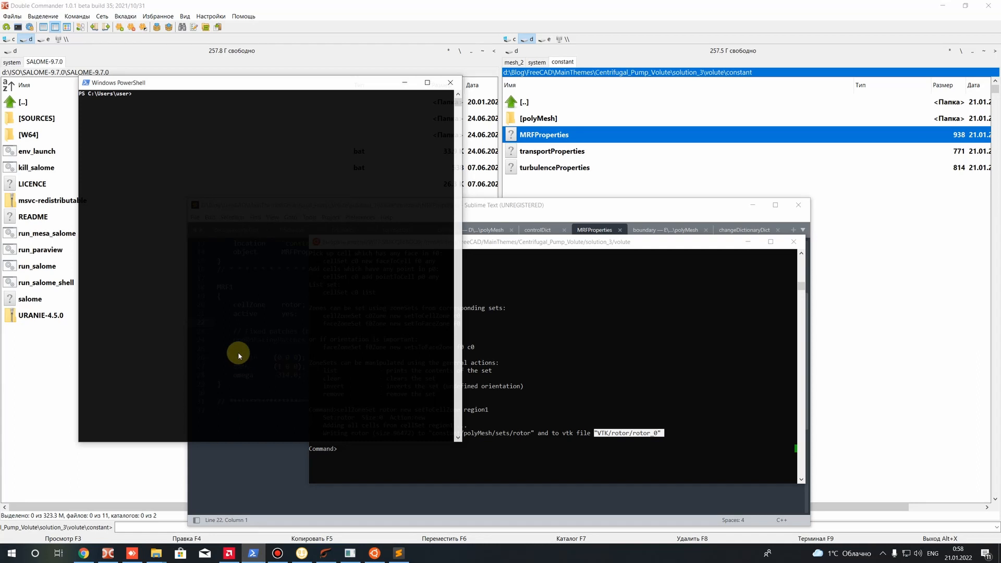
pyautogui.write('paraview.exe')
pyautogui.press('Return')
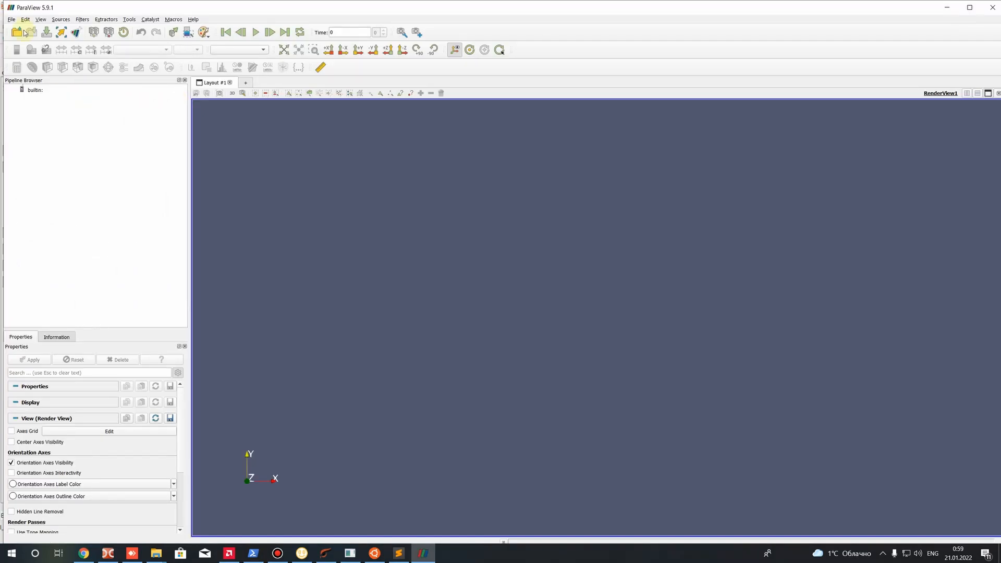
# Load rotor_0.vtp from the volute case's VTK/rotor folder in solution_3 and apply it to the render view
pyautogui.click(23, 33)
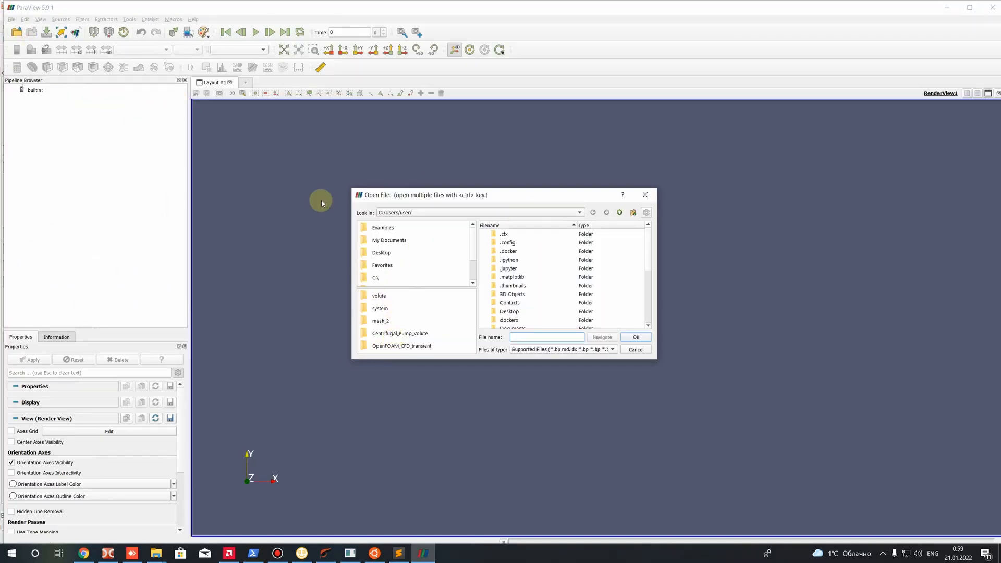
pyautogui.click(386, 334)
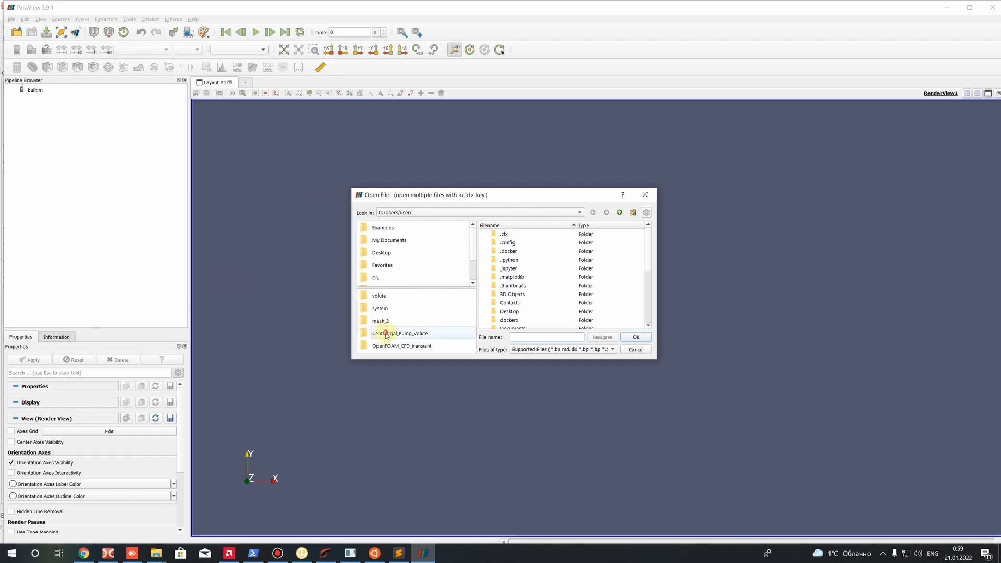
pyautogui.doubleClick(507, 260)
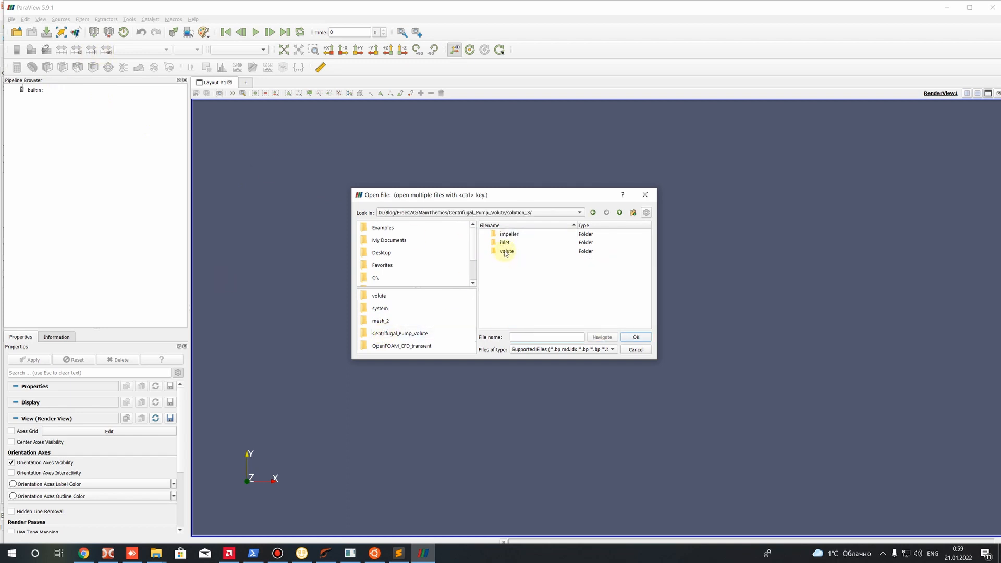
pyautogui.doubleClick(506, 253)
pyautogui.doubleClick(503, 261)
pyautogui.doubleClick(505, 235)
pyautogui.doubleClick(514, 234)
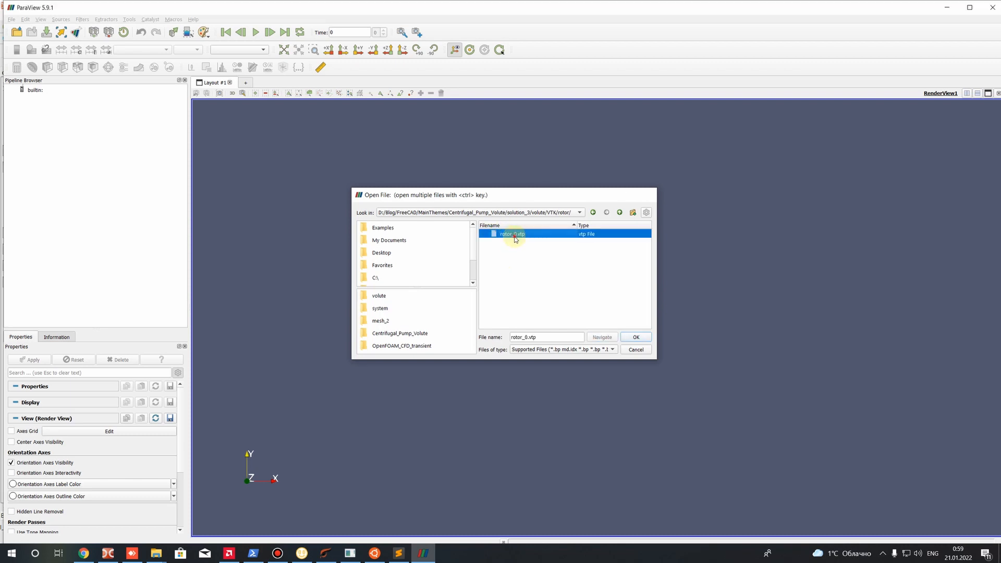
pyautogui.click(31, 360)
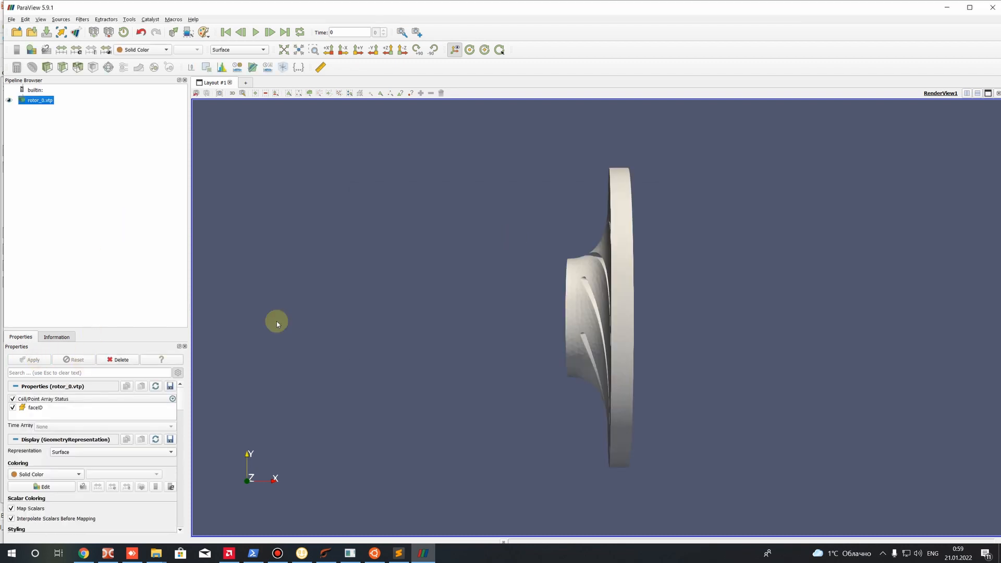
# Inspect the rotor zone from several angles using the Surface With Edges representation, and close ParaView
pyautogui.moveTo(424, 264); pyautogui.dragTo(49, 145)
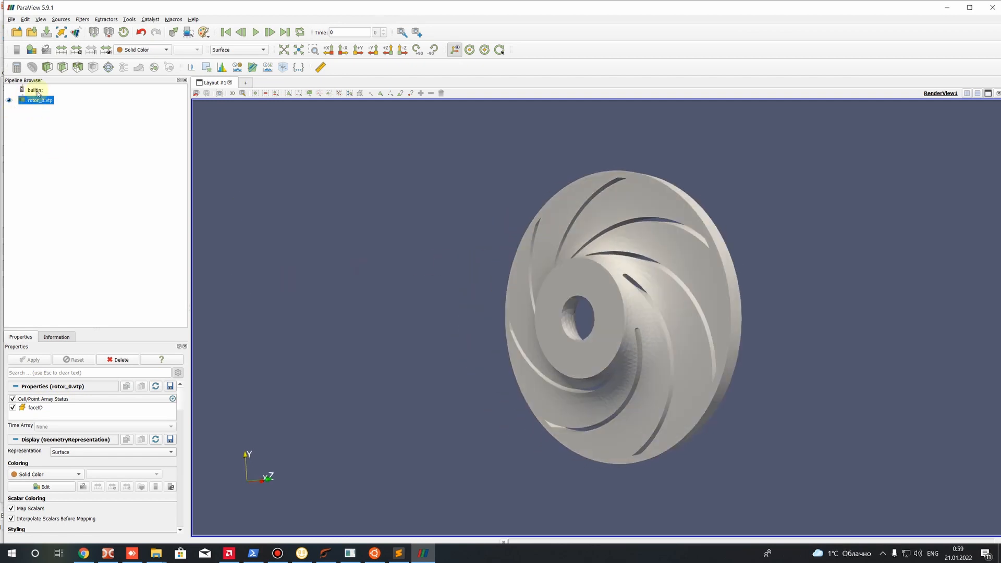
pyautogui.click(214, 46)
pyautogui.click(235, 66)
pyautogui.moveTo(373, 111); pyautogui.dragTo(468, 264)
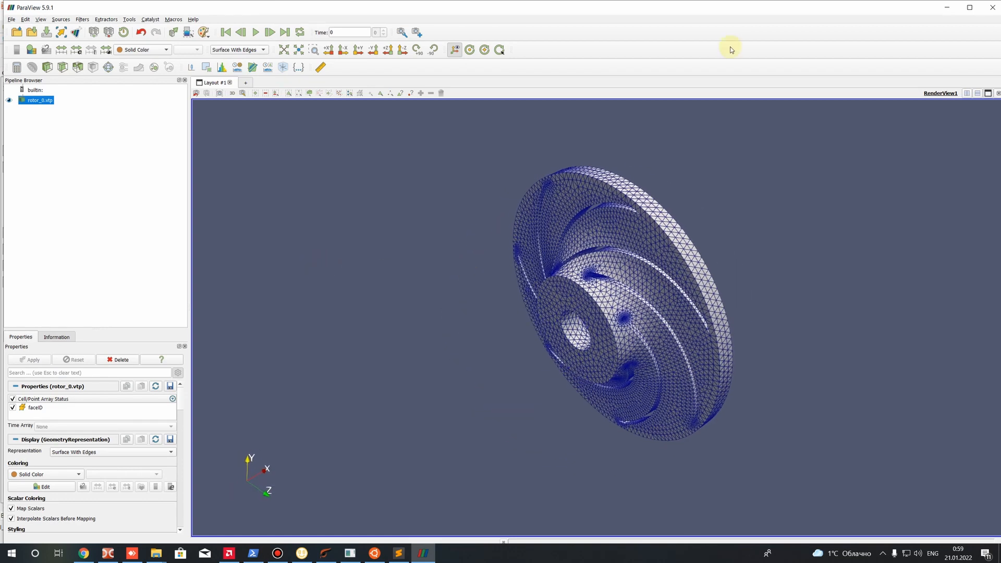
pyautogui.click(993, 7)
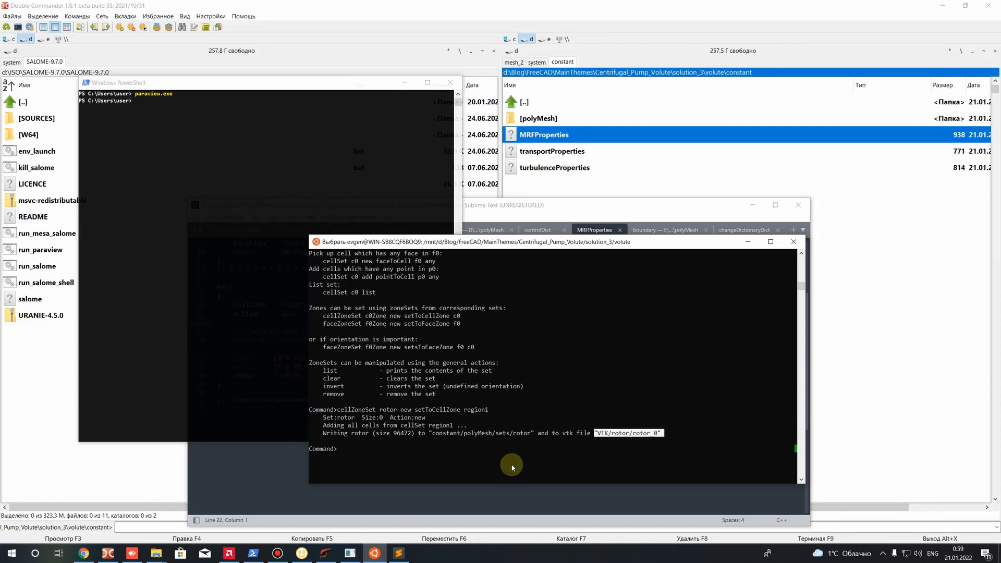
# Quit the interactive setSet session and list the contents of the volute case directory
pyautogui.write('qi')
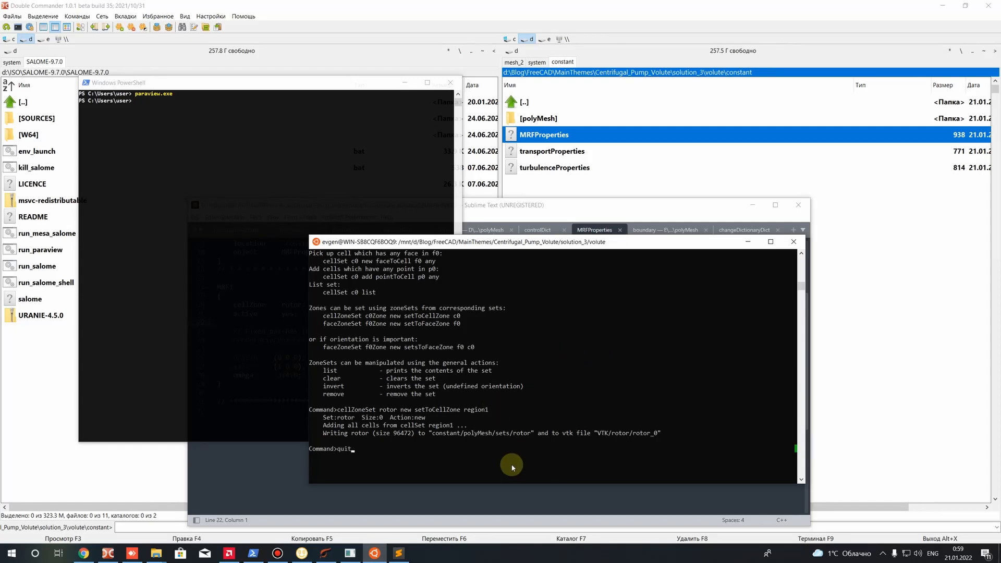
pyautogui.write('it')
pyautogui.press('Return')
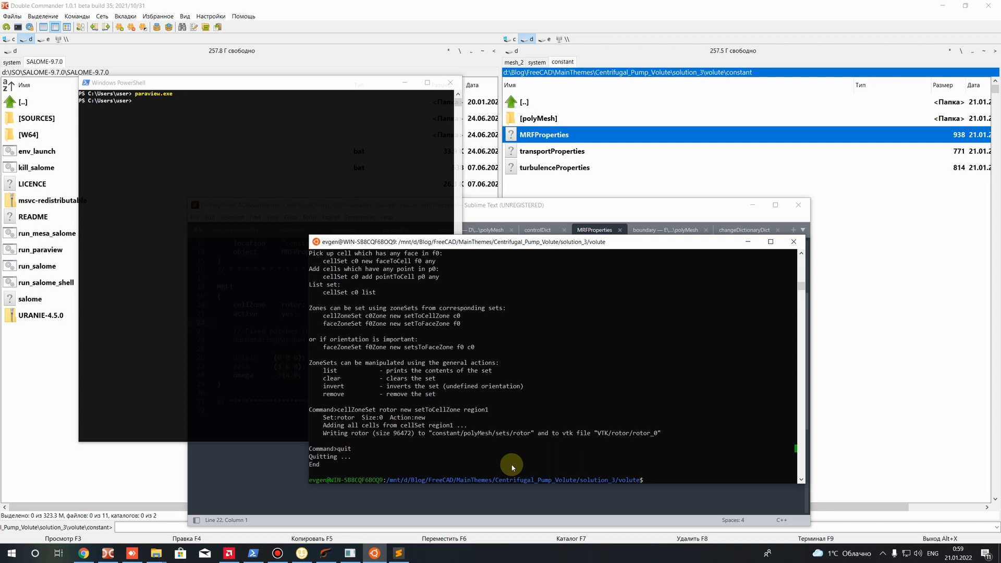
pyautogui.press('Return')
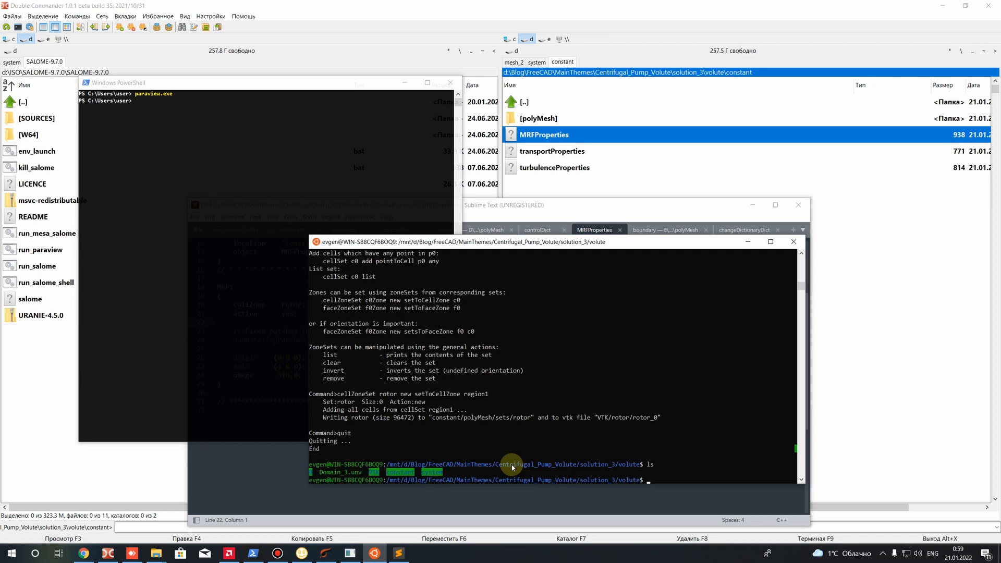
# Switch to Double Commander and browse to the 0 folder of the volute case
pyautogui.doubleClick(559, 182)
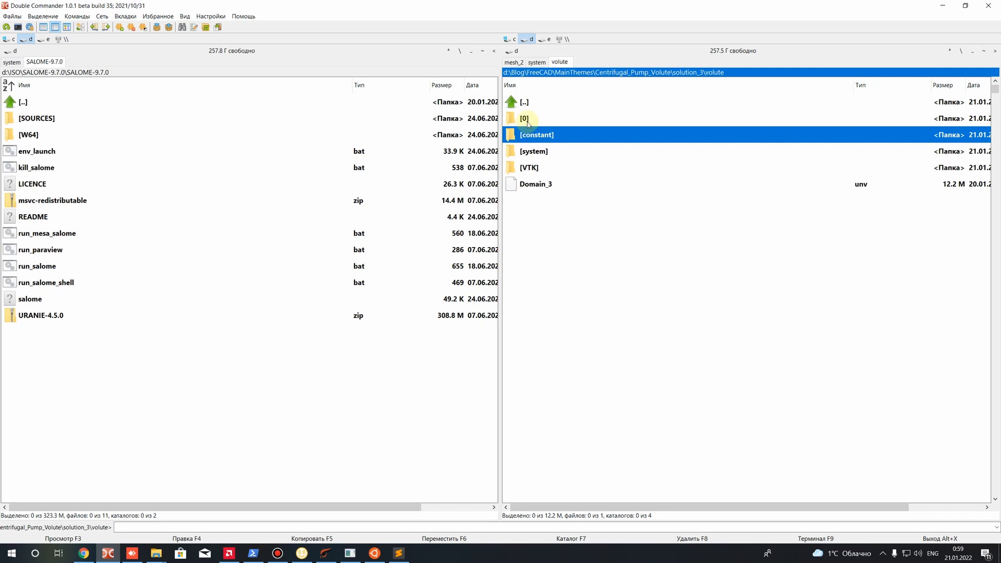
pyautogui.click(530, 149)
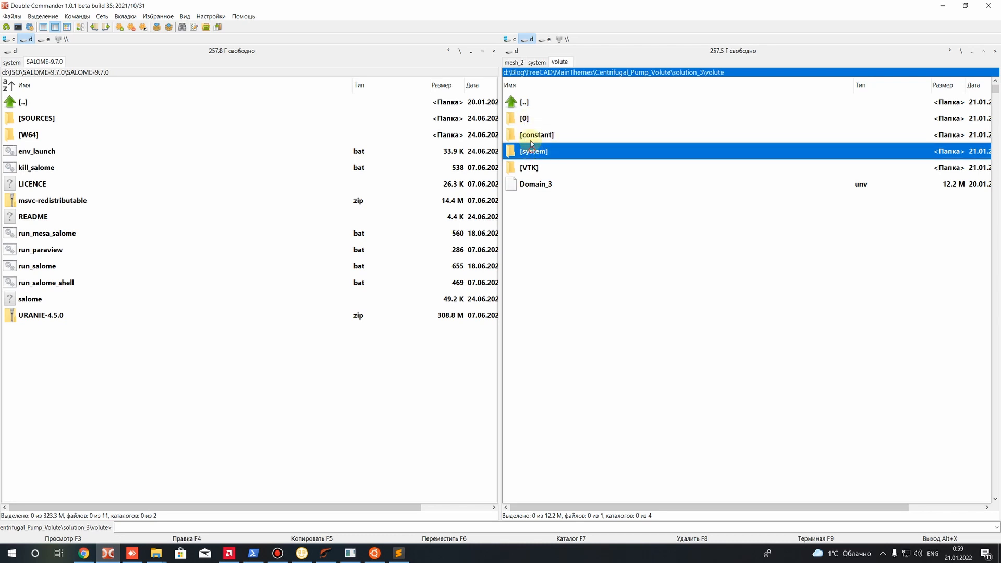
pyautogui.click(529, 124)
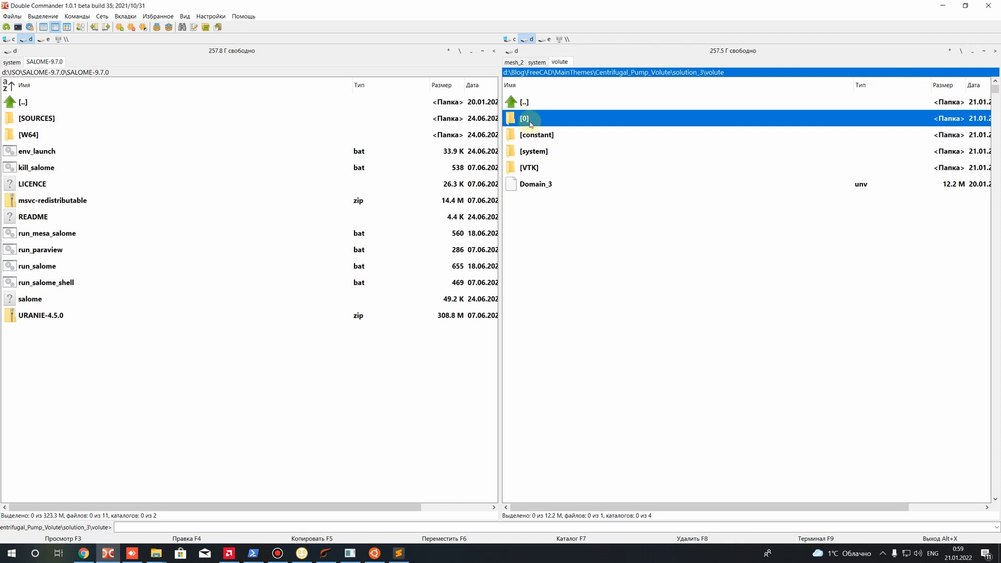
pyautogui.doubleClick(531, 124)
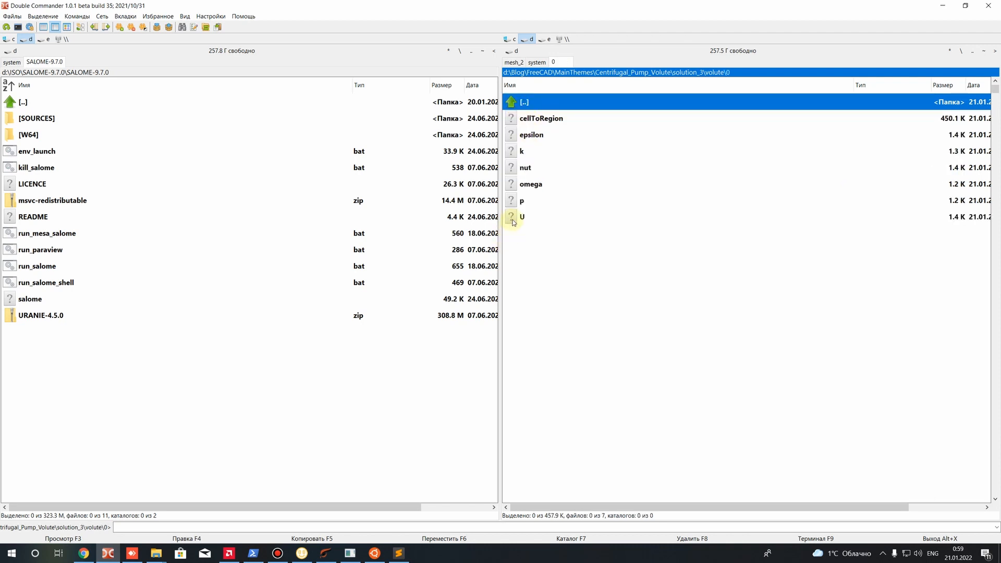
# Open the U file in Sublime Text and close all files open in the editor
pyautogui.moveTo(514, 223)
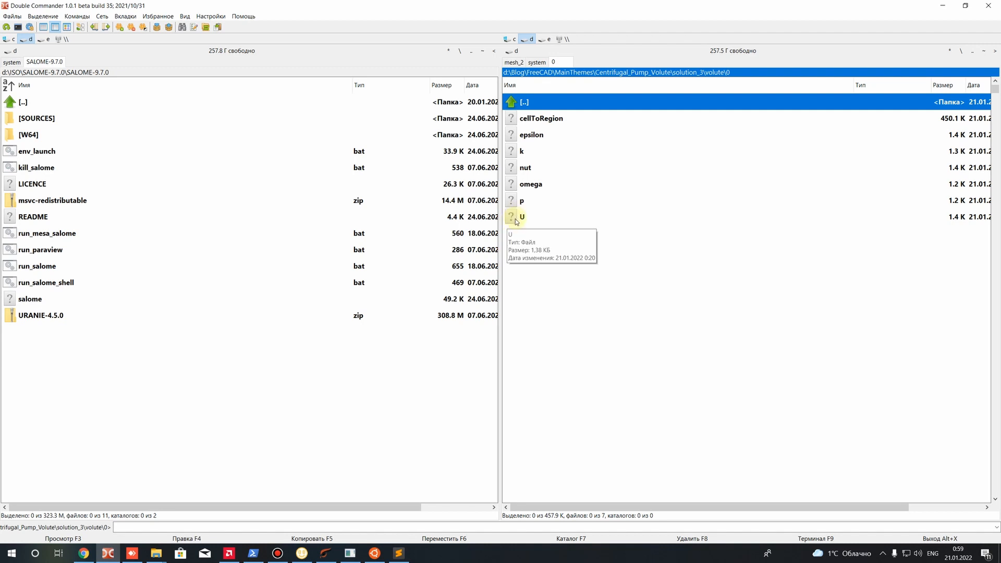
pyautogui.rightClick(516, 222)
pyautogui.click(547, 233)
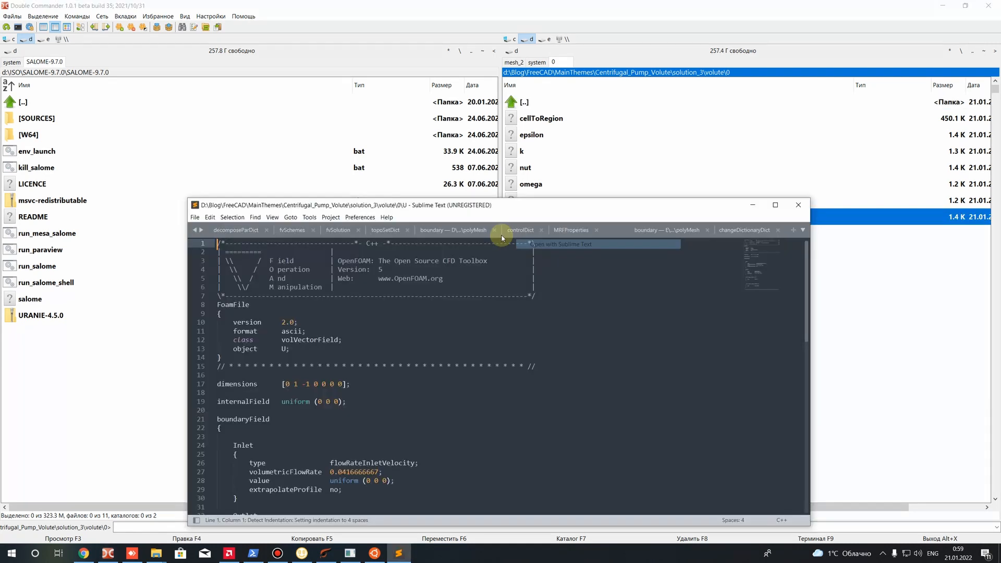
pyautogui.click(195, 217)
pyautogui.click(219, 374)
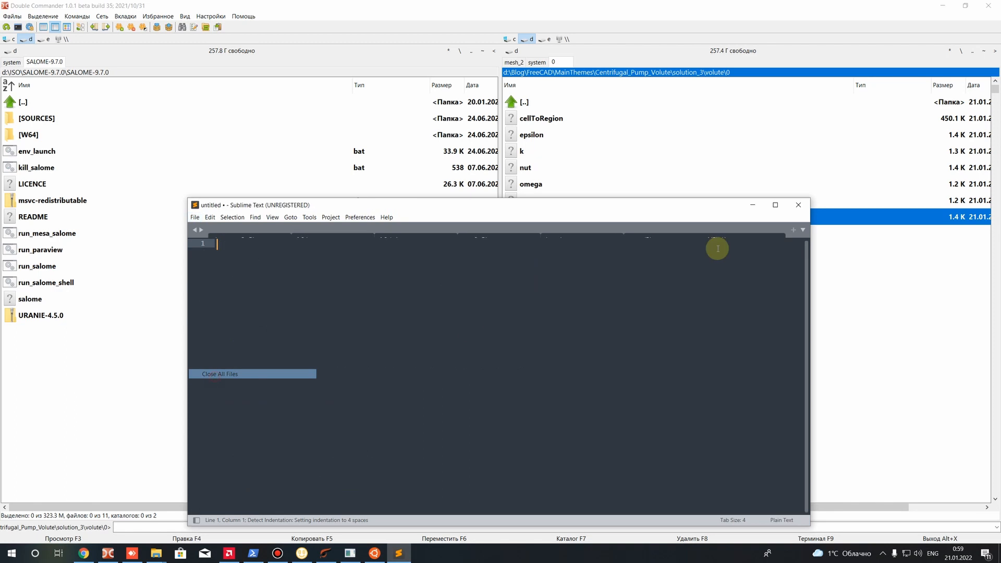
# Close the empty editor window, reopen the U file in Sublime Text, and move its window clear of the file list
pyautogui.click(798, 208)
pyautogui.rightClick(519, 216)
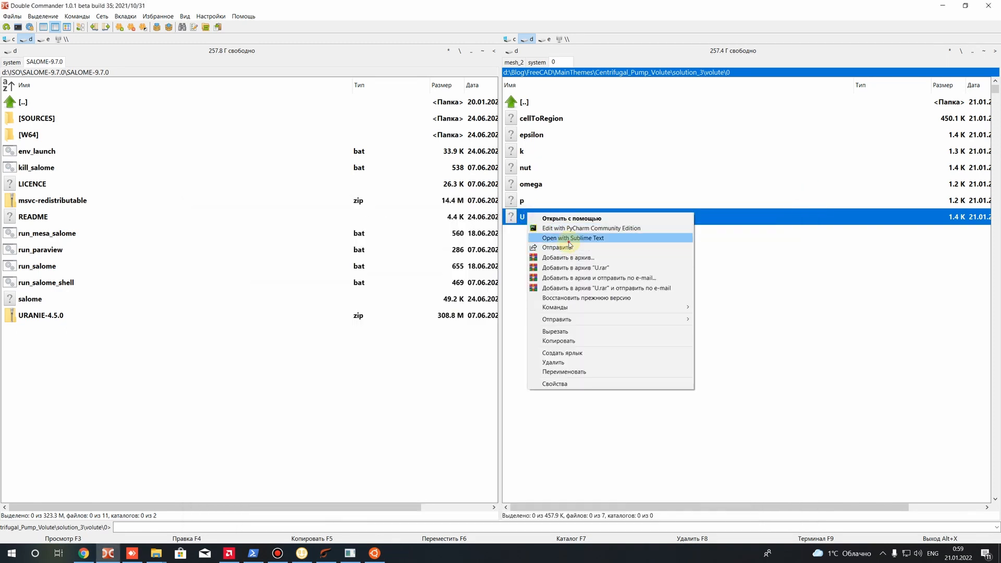
pyautogui.click(543, 237)
pyautogui.moveTo(496, 210); pyautogui.dragTo(520, 273)
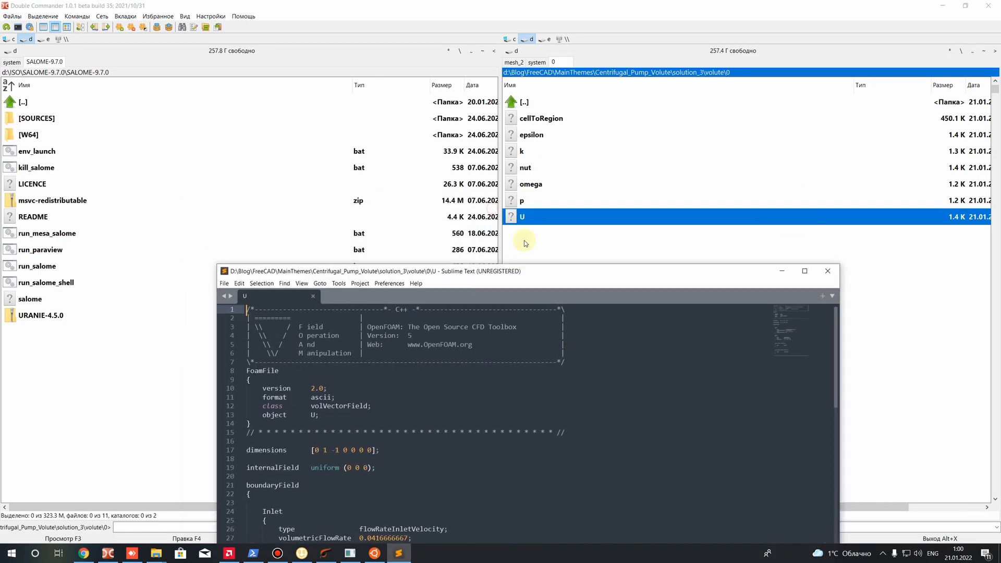
# Open the p, omega, nut, k and epsilon files from the 0 folder in Sublime Text
pyautogui.click(516, 200)
pyautogui.rightClick(516, 200)
pyautogui.click(558, 227)
pyautogui.click(530, 185)
pyautogui.rightClick(531, 184)
pyautogui.click(555, 212)
pyautogui.rightClick(526, 168)
pyautogui.click(556, 196)
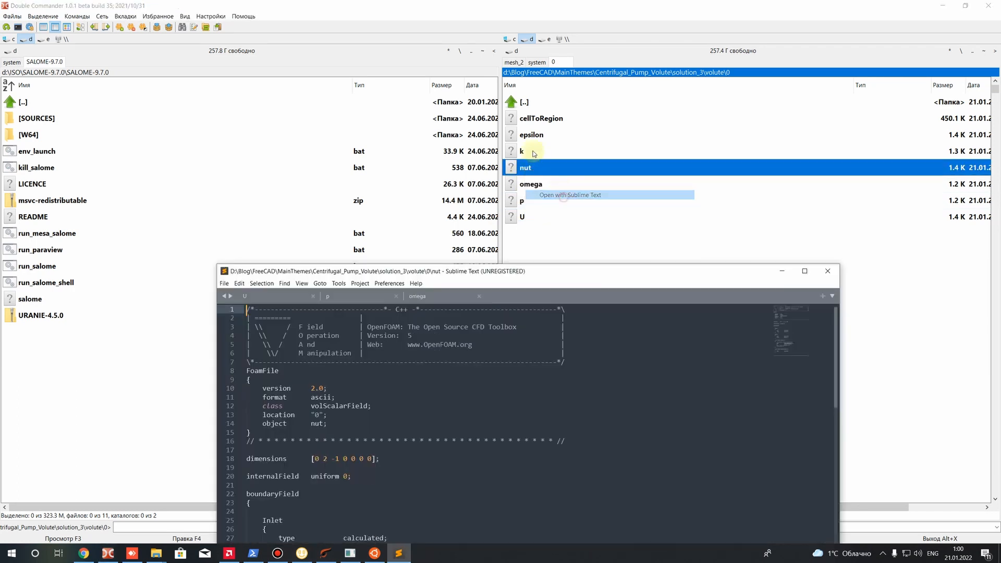
pyautogui.rightClick(513, 150)
pyautogui.click(545, 176)
pyautogui.rightClick(526, 135)
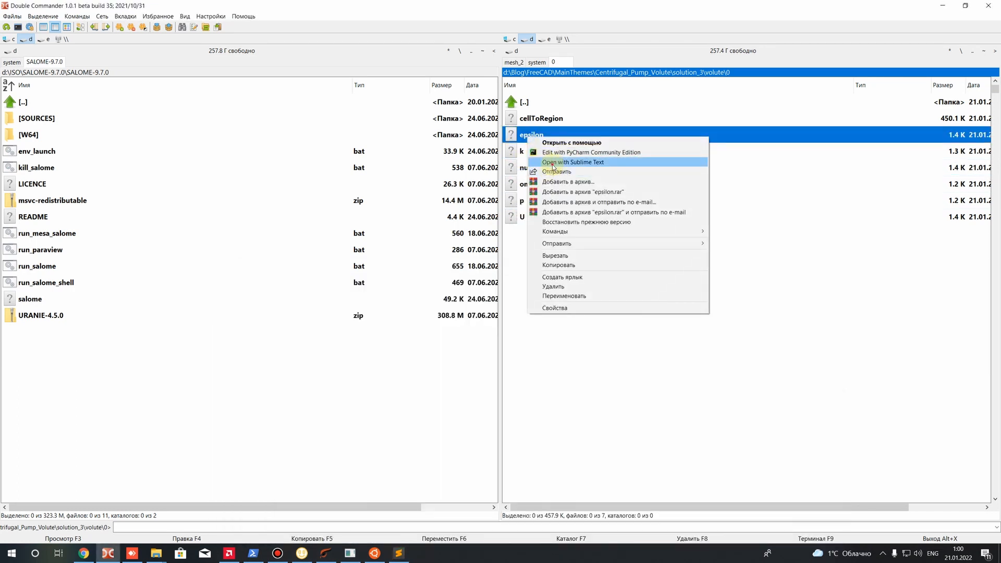
pyautogui.click(553, 162)
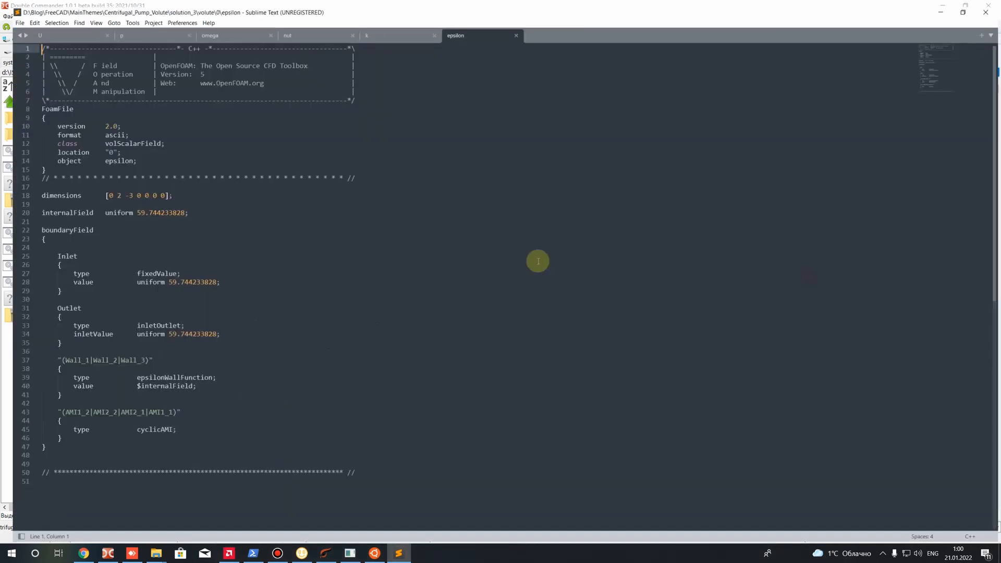
# Maximize the editor, switch to the U file, and examine the exponents in its dimensions entry one by one
pyautogui.click(805, 271)
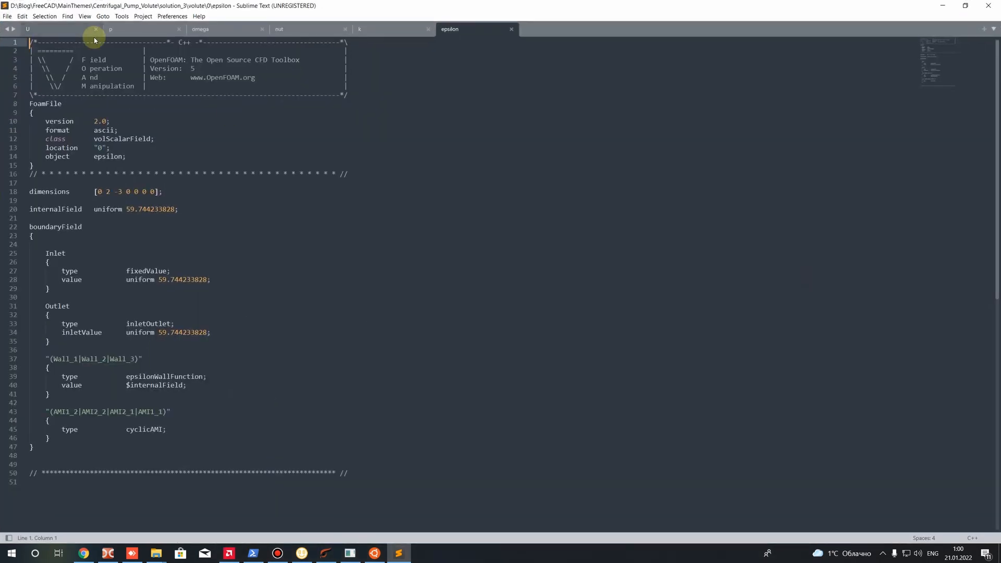
pyautogui.click(56, 29)
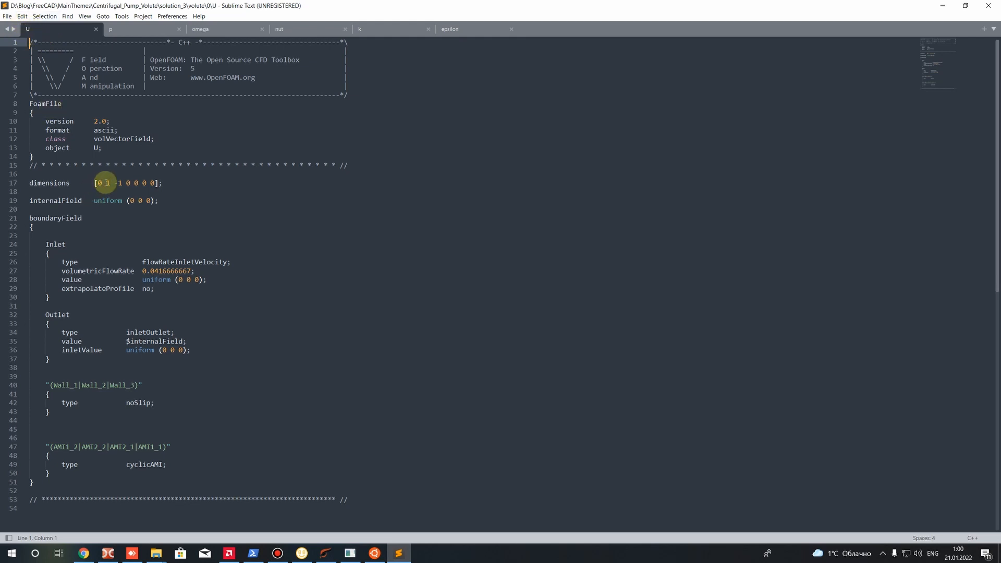
pyautogui.click(41, 185)
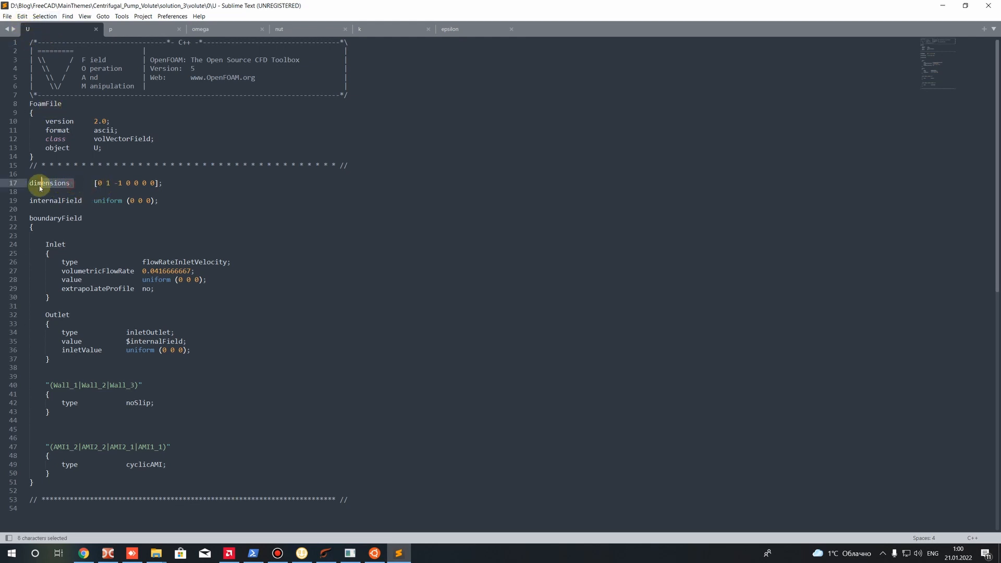
pyautogui.click(114, 201)
pyautogui.doubleClick(99, 183)
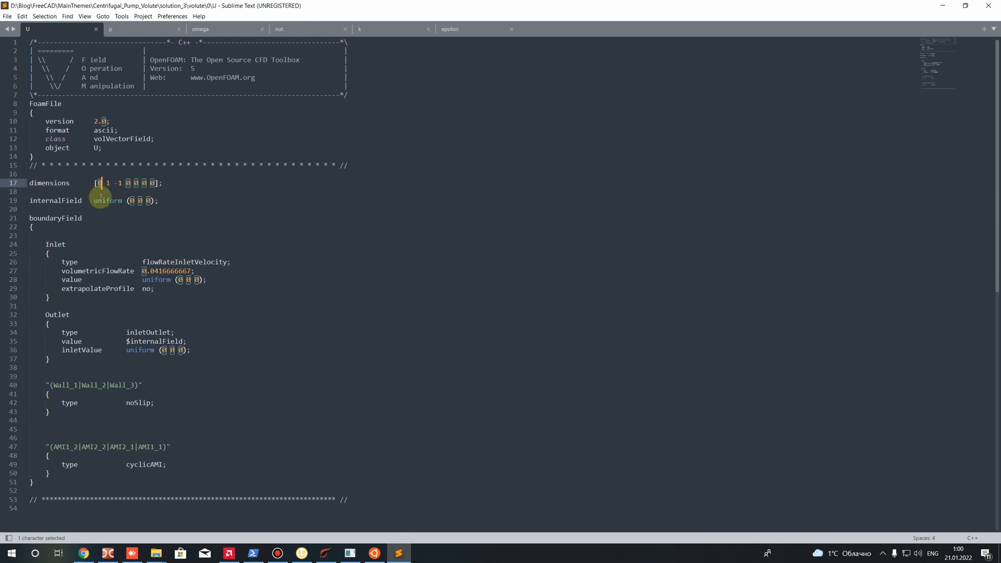
pyautogui.click(101, 198)
pyautogui.doubleClick(108, 183)
pyautogui.click(112, 199)
pyautogui.doubleClick(120, 183)
pyautogui.click(114, 195)
pyautogui.doubleClick(108, 183)
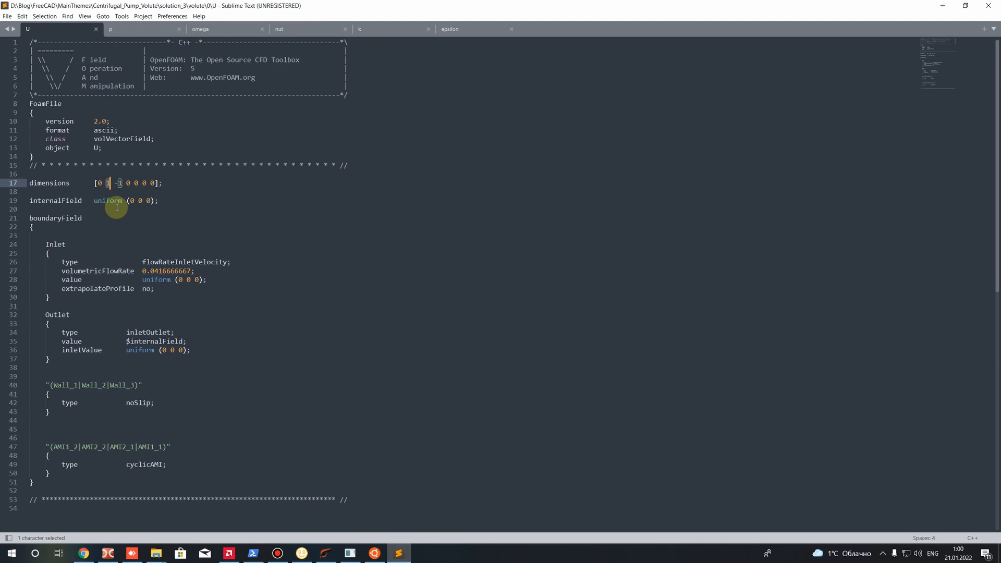
pyautogui.click(117, 197)
pyautogui.doubleClick(119, 183)
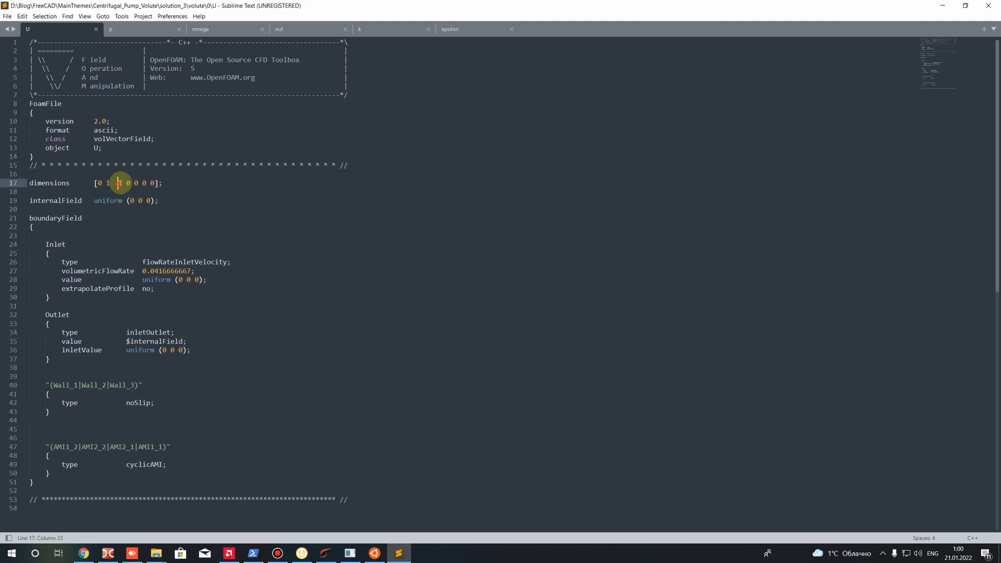
pyautogui.click(118, 200)
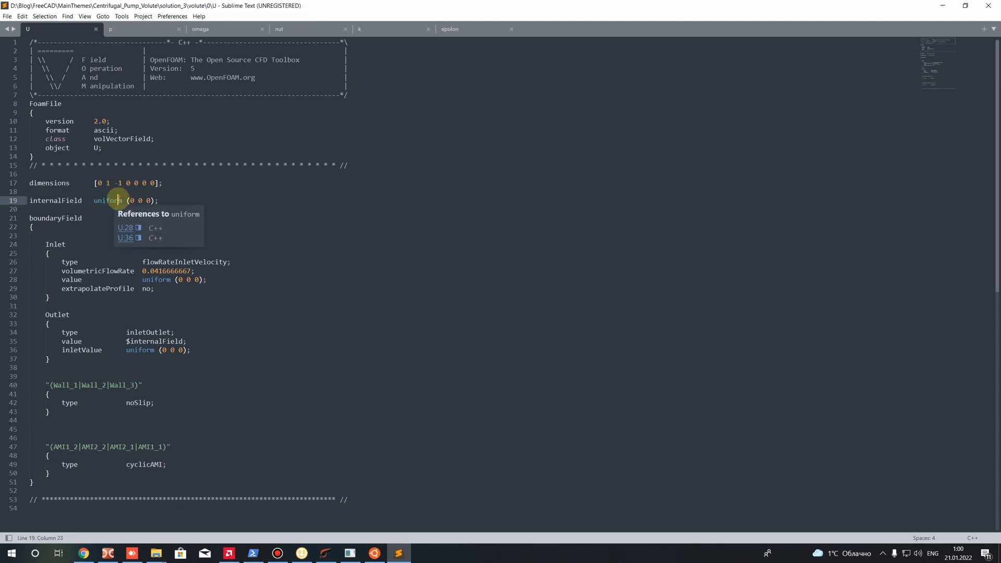
pyautogui.doubleClick(129, 183)
pyautogui.click(134, 205)
# Examine the internalField entry of the U file and its uniform vector components
pyautogui.moveTo(153, 202); pyautogui.dragTo(31, 202)
pyautogui.click(97, 221)
pyautogui.moveTo(128, 201); pyautogui.dragTo(155, 201)
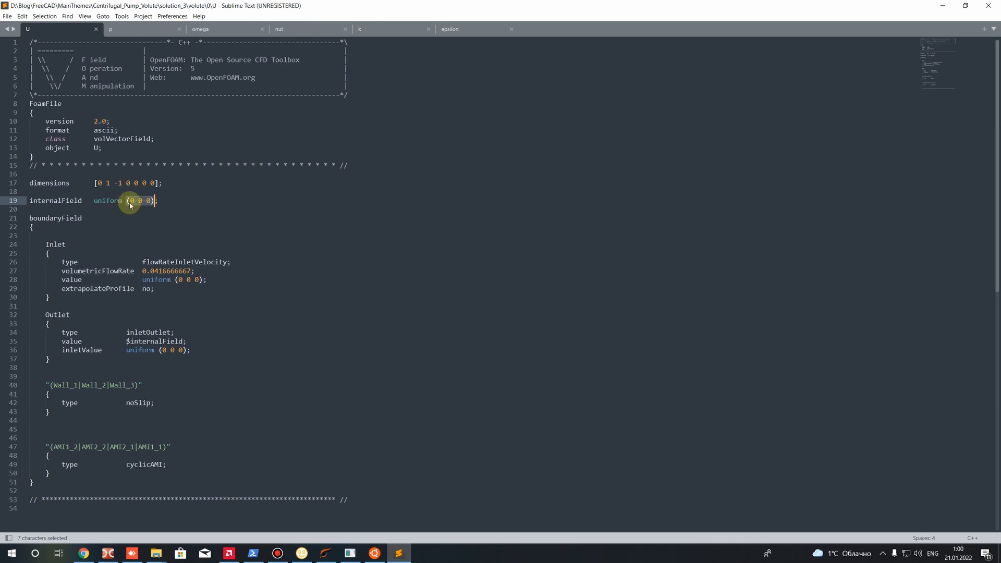
pyautogui.click(131, 200)
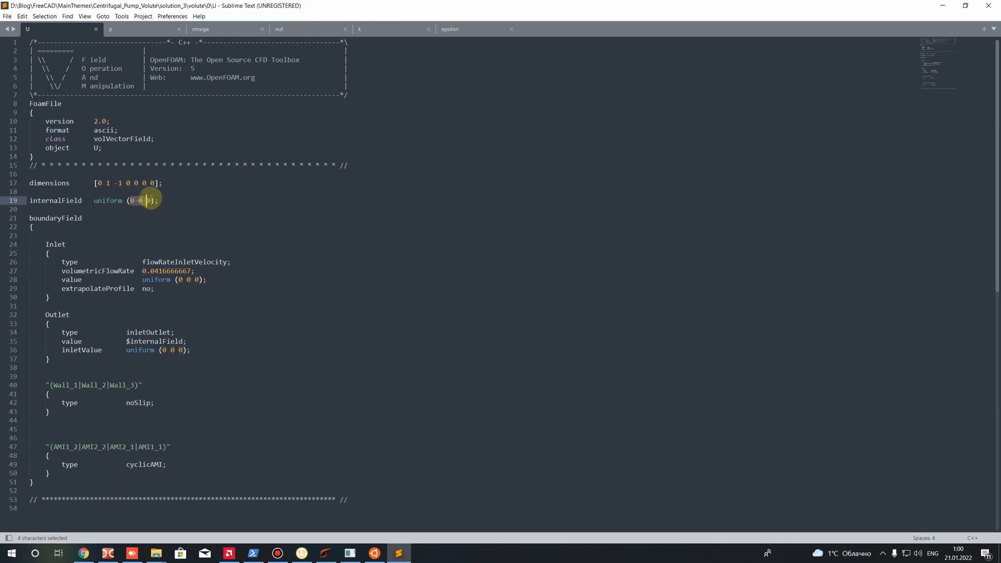
pyautogui.click(151, 230)
# Examine the Inlet patch in boundaryField and its velocity boundary condition type
pyautogui.scroll(-1, 151, 230)
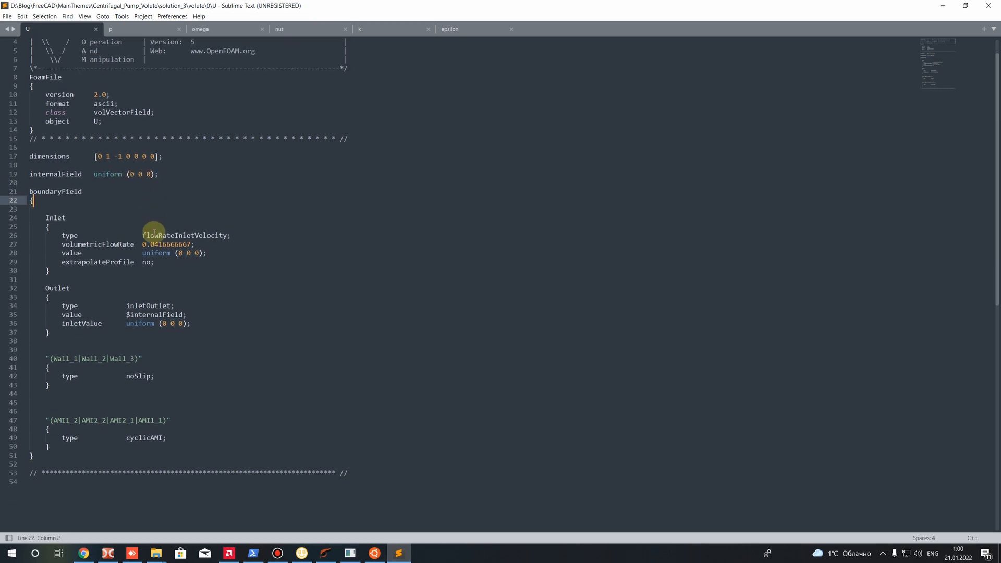
pyautogui.doubleClick(61, 218)
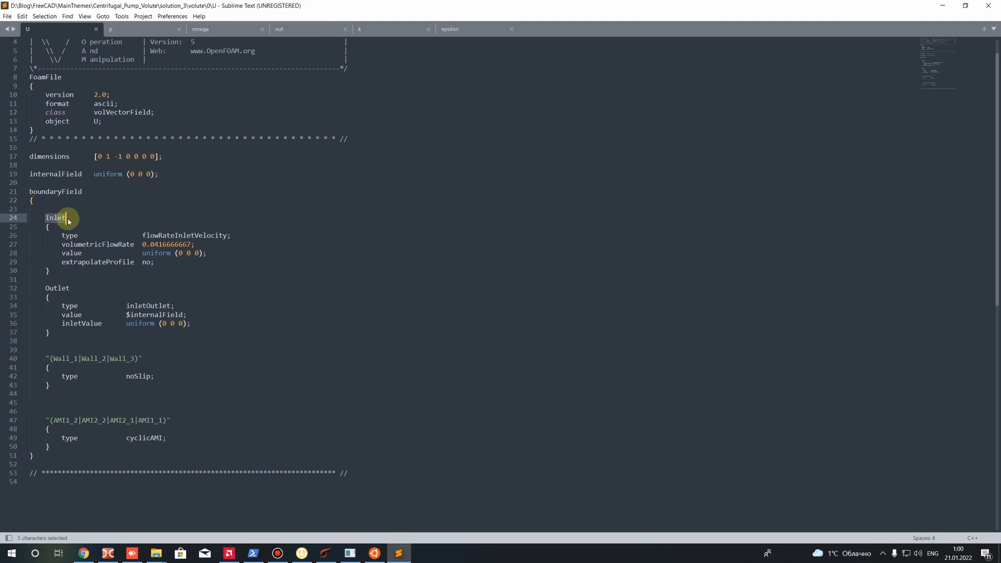
pyautogui.click(67, 219)
pyautogui.click(142, 235)
pyautogui.moveTo(142, 236); pyautogui.dragTo(228, 235)
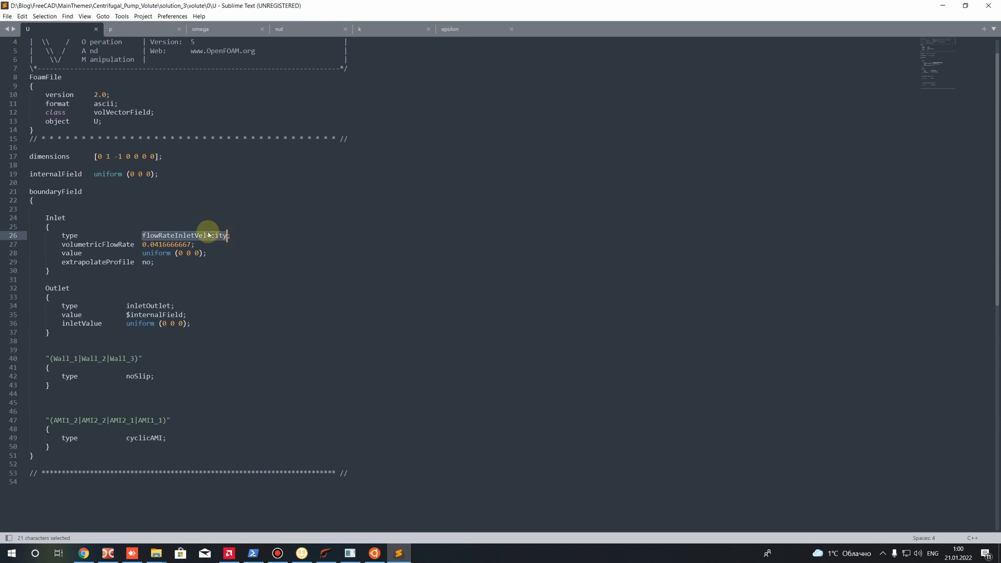
# Insert an empty line at the start of the Inlet block and comment out the flowRateInletVelocity type line with //
pyautogui.press('Up')
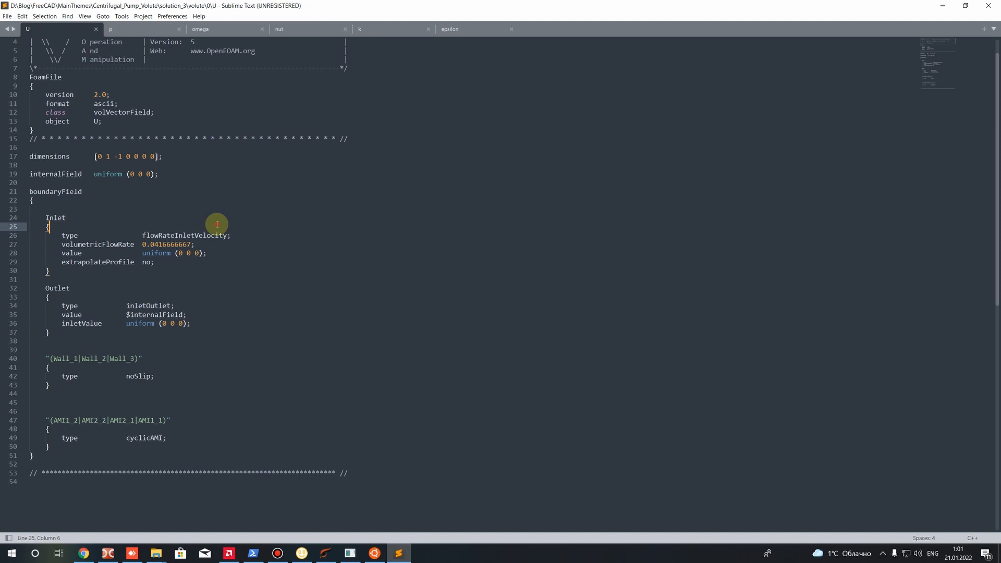
pyautogui.press('Return')
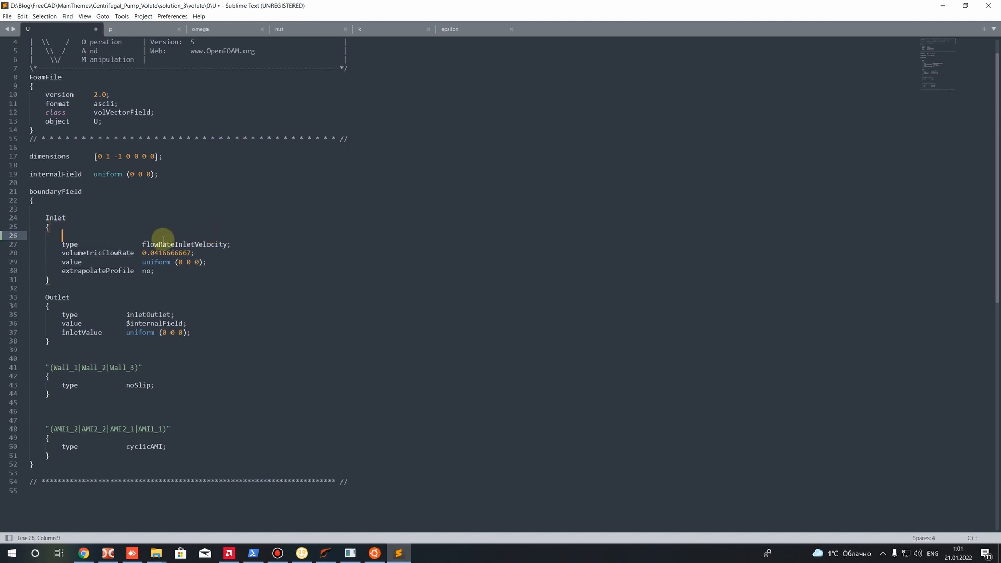
pyautogui.moveTo(142, 244); pyautogui.dragTo(227, 245)
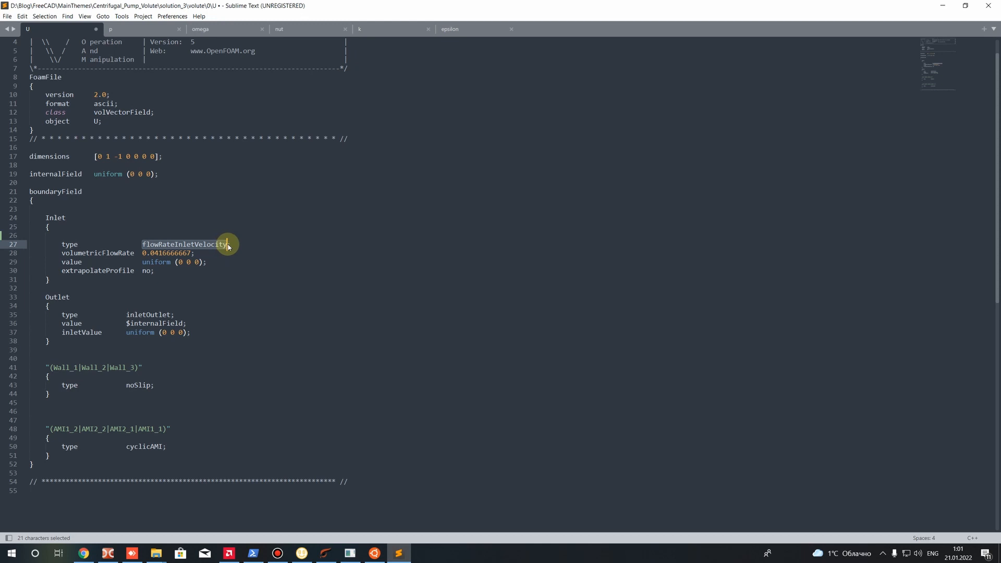
pyautogui.click(62, 245)
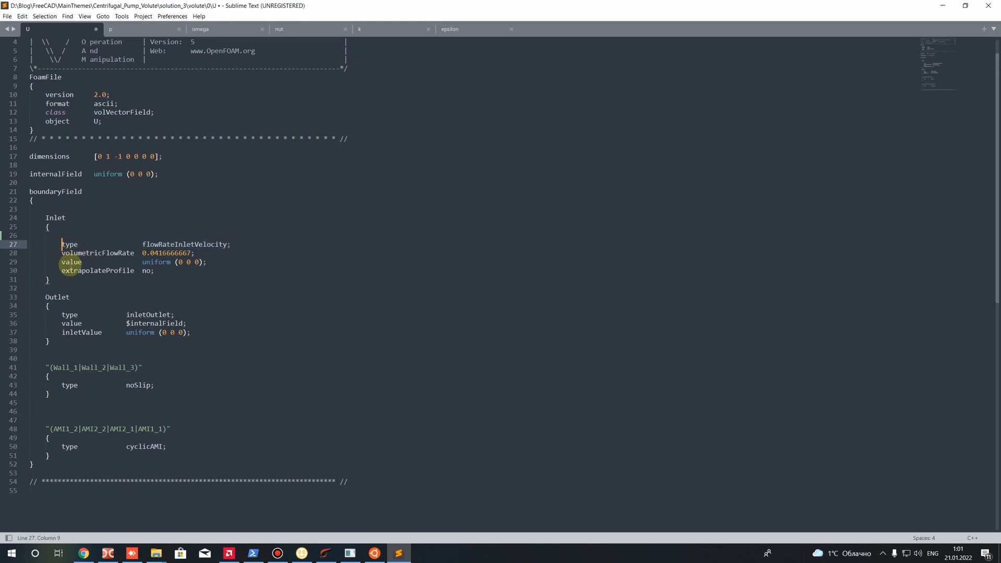
pyautogui.write('//')
# Add the line "type fixedValue;" below the commented-out type in the Inlet block and highlight its value
pyautogui.click(238, 245)
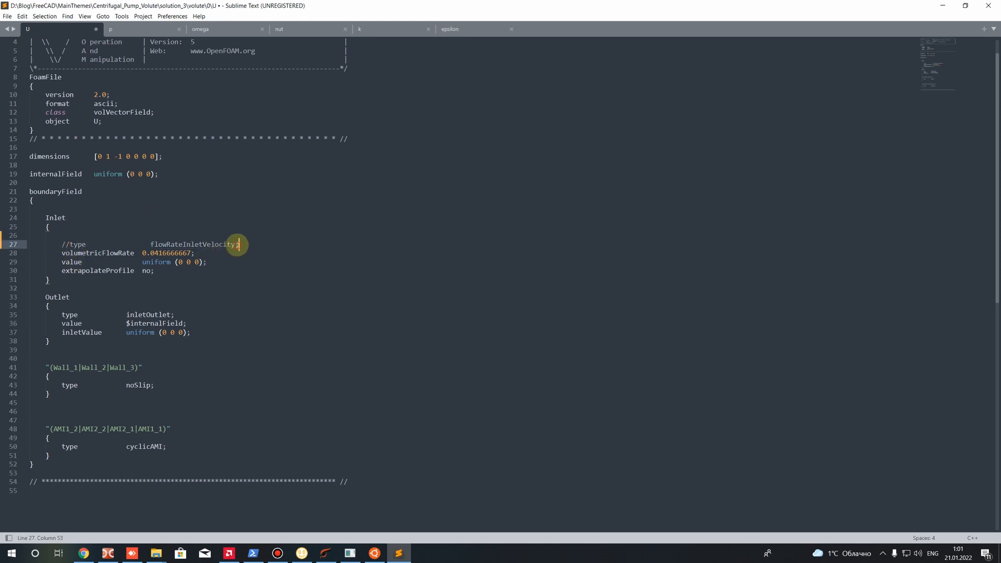
pyautogui.press('Return')
pyautogui.write('type')
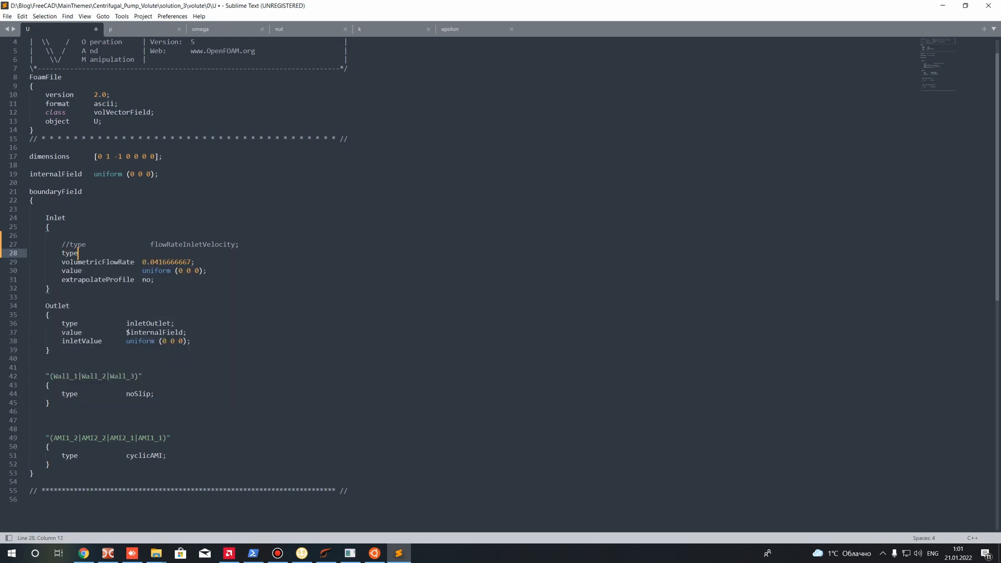
pyautogui.write('fixedValue;')
pyautogui.doubleClick(157, 253)
pyautogui.hotkey('shift', 'Right')
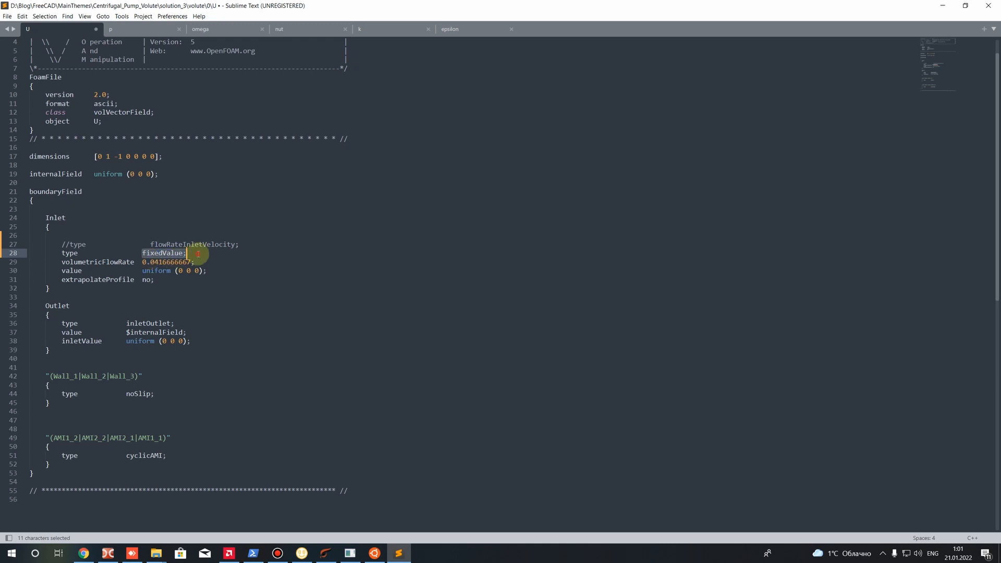
# Delete the added "type fixedValue;" line in the Inlet block and uncomment the flowRateInletVelocity type line
pyautogui.moveTo(193, 254); pyautogui.dragTo(21, 256)
pyautogui.press('BackSpace')
pyautogui.press('BackSpace')
pyautogui.click(70, 244)
pyautogui.press('BackSpace')
pyautogui.press('BackSpace')
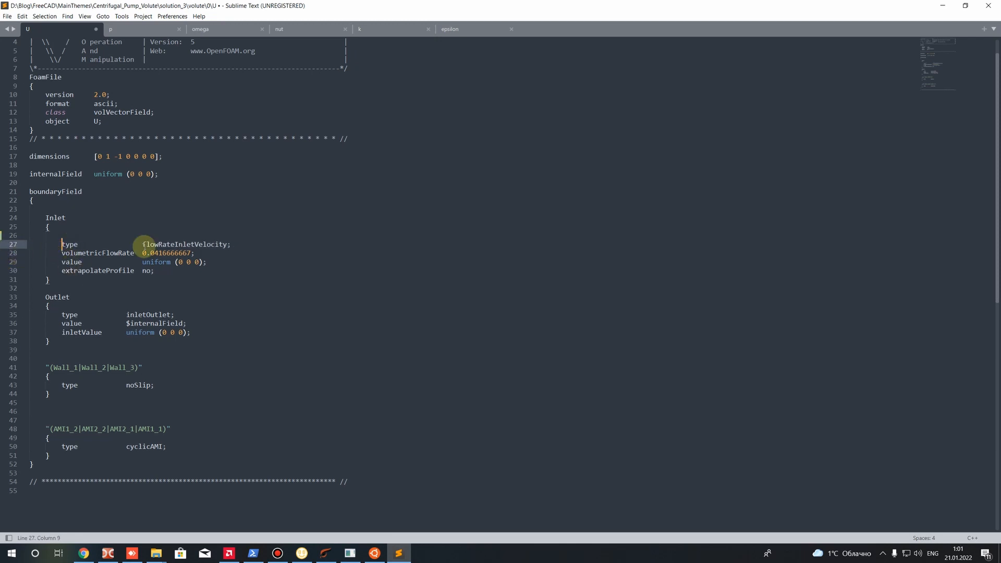
# Check the Inlet type and volumetricFlowRate, and open the Pump_1 text file from the post_4 folder in Double Commander
pyautogui.moveTo(142, 244); pyautogui.dragTo(210, 252)
pyautogui.click(143, 253)
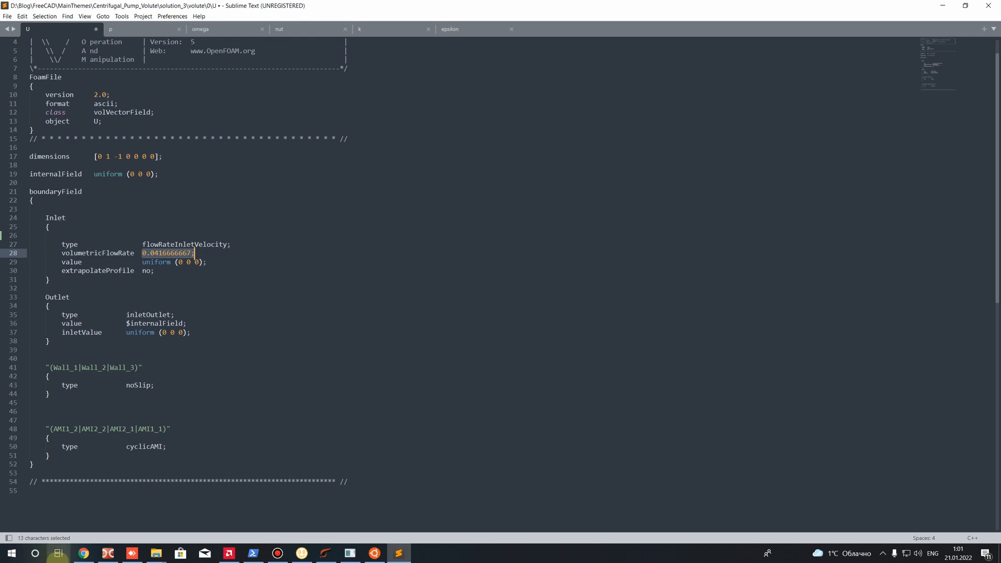
pyautogui.click(108, 553)
pyautogui.press('BackSpace')
pyautogui.press('BackSpace')
pyautogui.press('BackSpace')
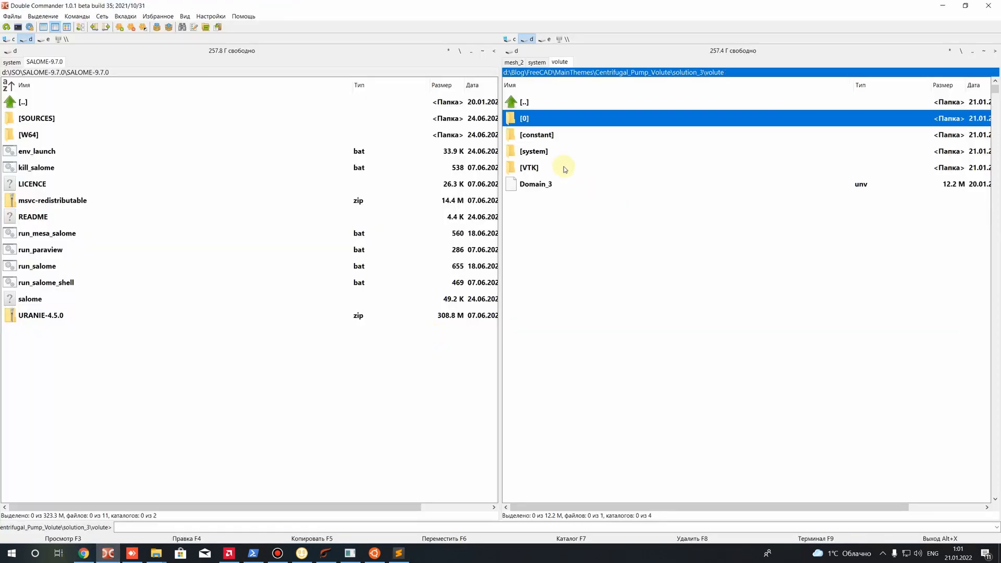
pyautogui.doubleClick(540, 152)
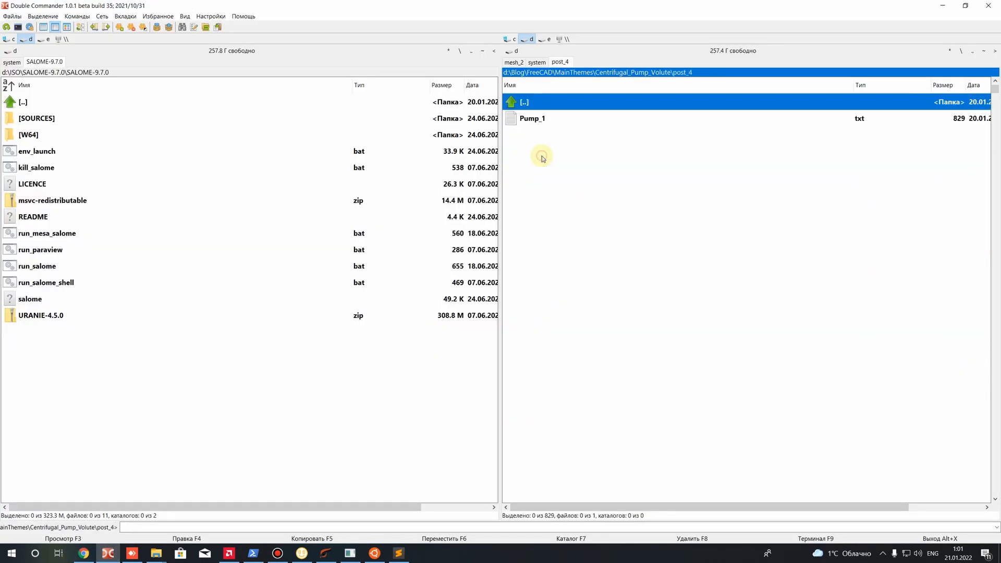
pyautogui.doubleClick(531, 119)
# Examine the Input Pump Parameters section of the Pump_1 file, from volume flow rate to trailing edge angle
pyautogui.moveTo(355, 226); pyautogui.dragTo(481, 234)
pyautogui.click(481, 242)
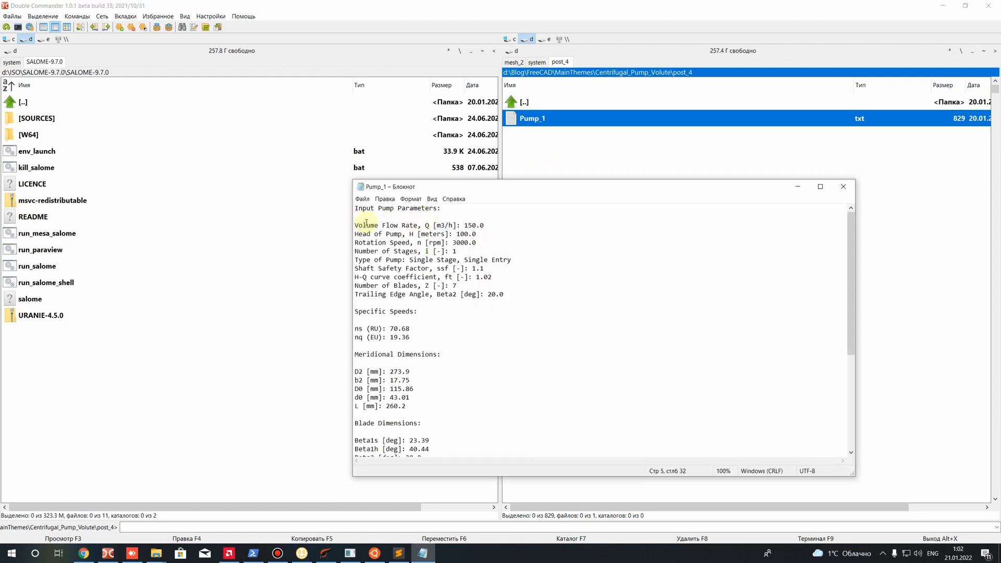
pyautogui.moveTo(355, 225); pyautogui.dragTo(447, 316)
pyautogui.click(447, 315)
pyautogui.moveTo(444, 209); pyautogui.dragTo(319, 198)
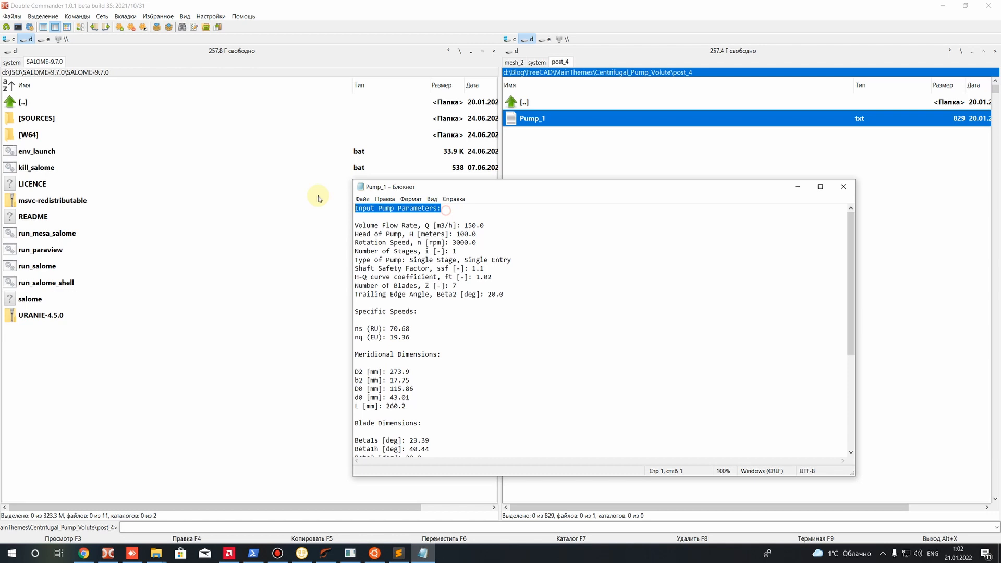
pyautogui.moveTo(505, 296); pyautogui.dragTo(299, 217)
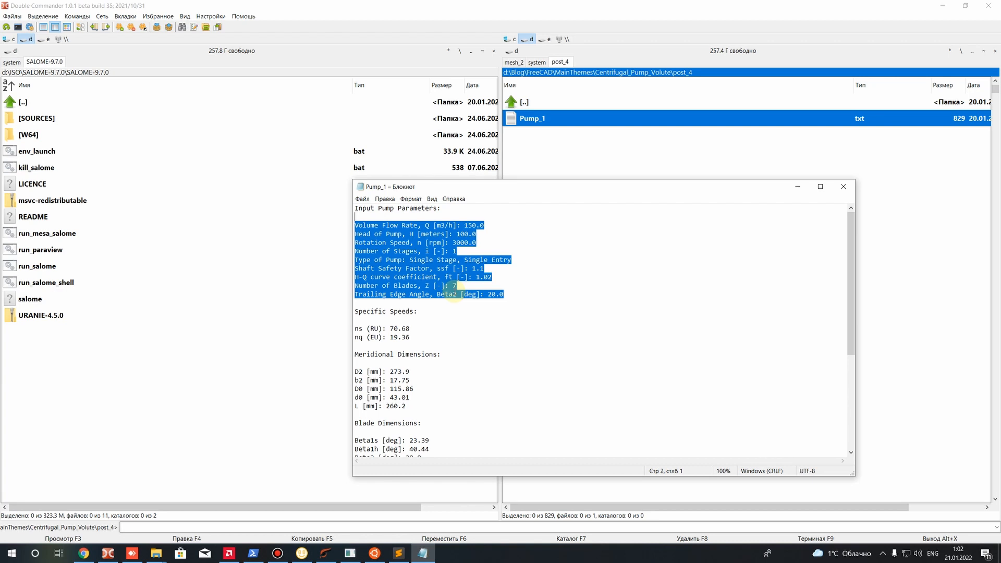
# Examine the pump performance, ANSYS CFX and OpenFOAM prediction sections at the end of the Pump_1 file
pyautogui.scroll(-6, 481, 335)
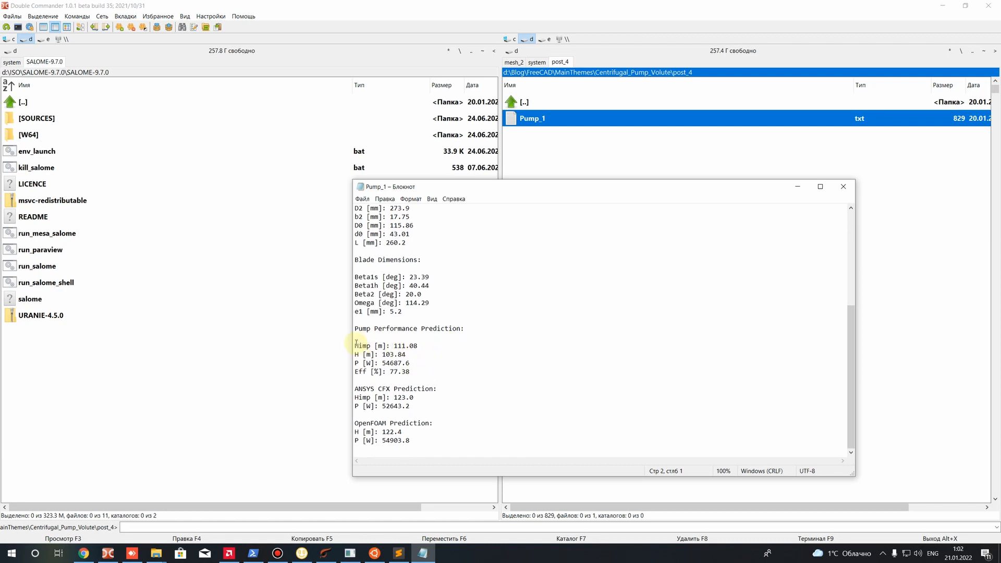
pyautogui.moveTo(356, 388); pyautogui.dragTo(410, 406)
pyautogui.moveTo(418, 372)
pyautogui.mouseDown()
pyautogui.moveTo(402, 364)
pyautogui.moveTo(401, 376)
pyautogui.mouseUp()
pyautogui.moveTo(411, 441); pyautogui.dragTo(346, 434)
pyautogui.click(390, 423)
pyautogui.moveTo(418, 435); pyautogui.dragTo(344, 425)
pyautogui.click(431, 446)
pyautogui.moveTo(428, 443); pyautogui.dragTo(350, 421)
pyautogui.click(430, 441)
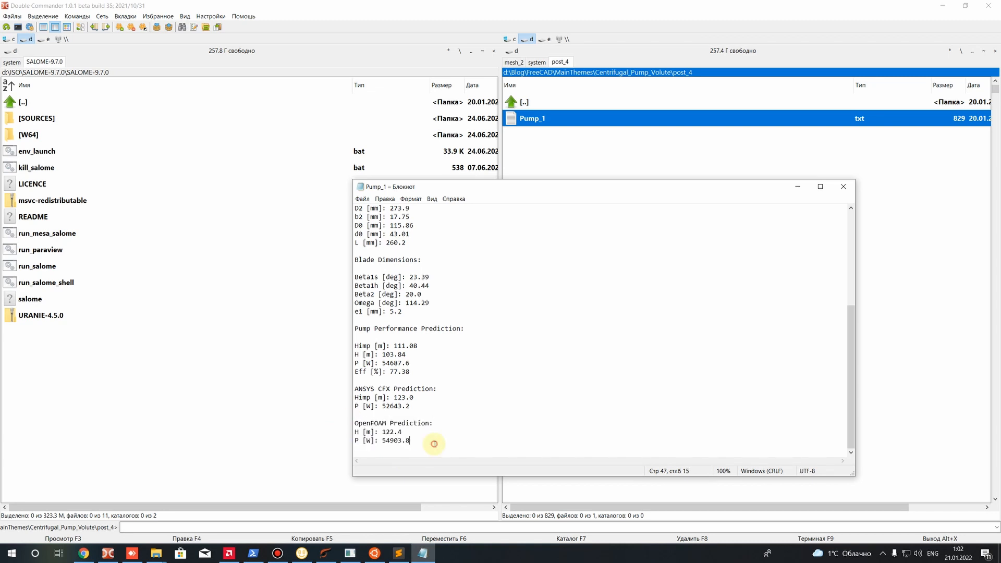
# Return to the input pump parameters in Pump_1 and examine the volume flow rate in m3/h
pyautogui.scroll(4, 439, 421)
pyautogui.scroll(3, 440, 421)
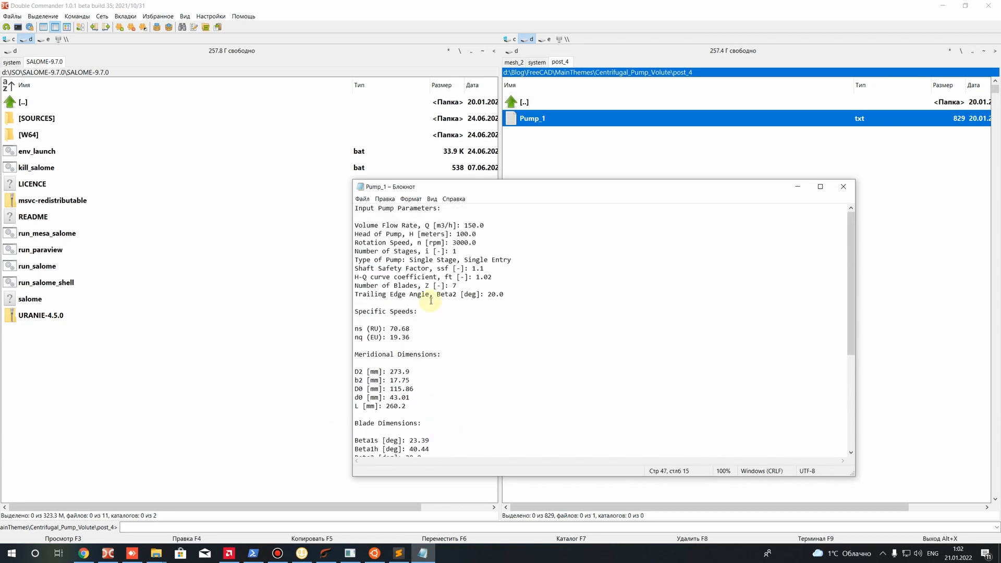
pyautogui.moveTo(501, 294); pyautogui.dragTo(490, 244)
pyautogui.click(354, 225)
pyautogui.click(490, 244)
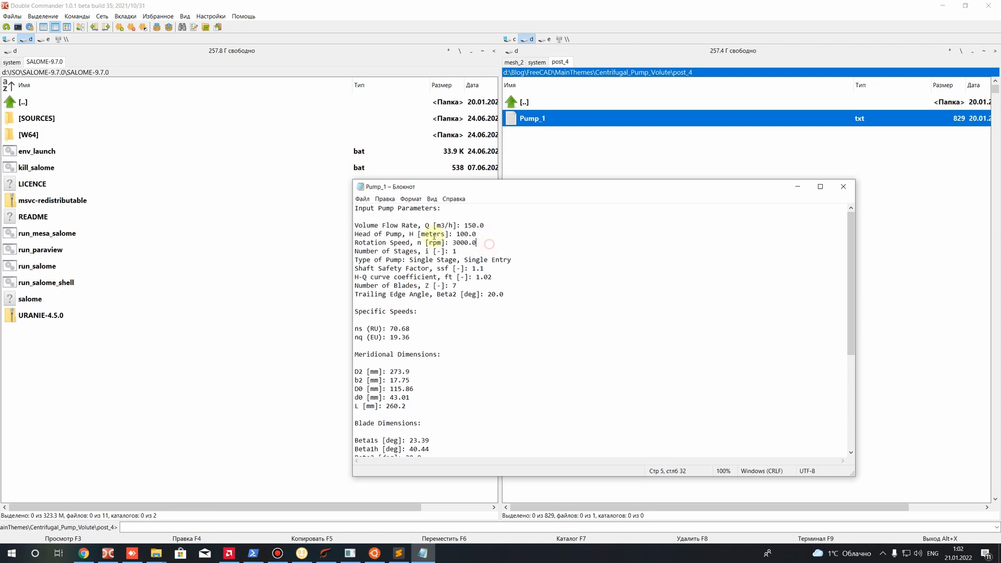
pyautogui.moveTo(464, 225); pyautogui.dragTo(476, 226)
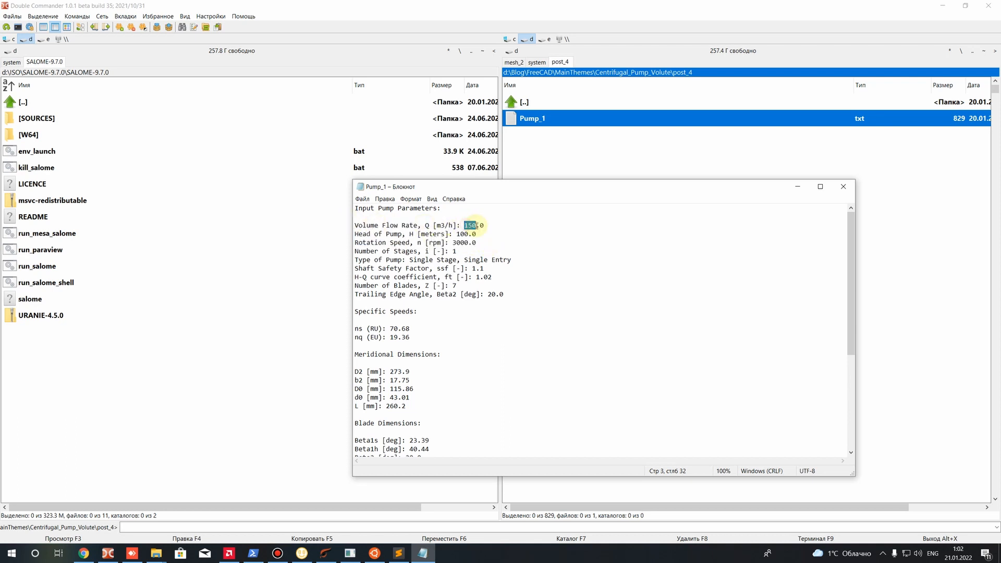
pyautogui.click(486, 231)
pyautogui.press('super')
pyautogui.click(497, 224)
pyautogui.moveTo(464, 224); pyautogui.dragTo(486, 225)
pyautogui.click(492, 236)
pyautogui.click(493, 236)
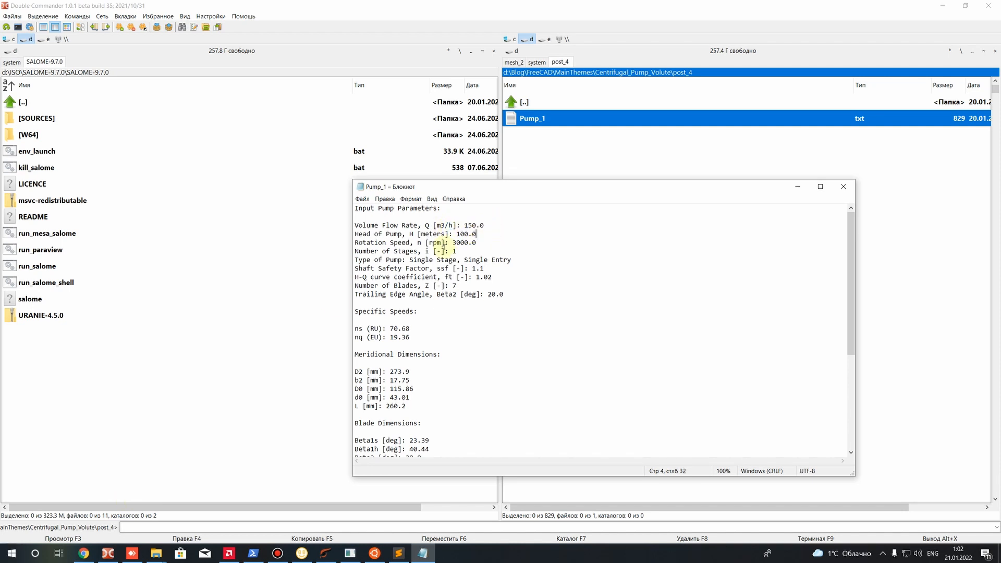
pyautogui.moveTo(465, 225); pyautogui.dragTo(481, 226)
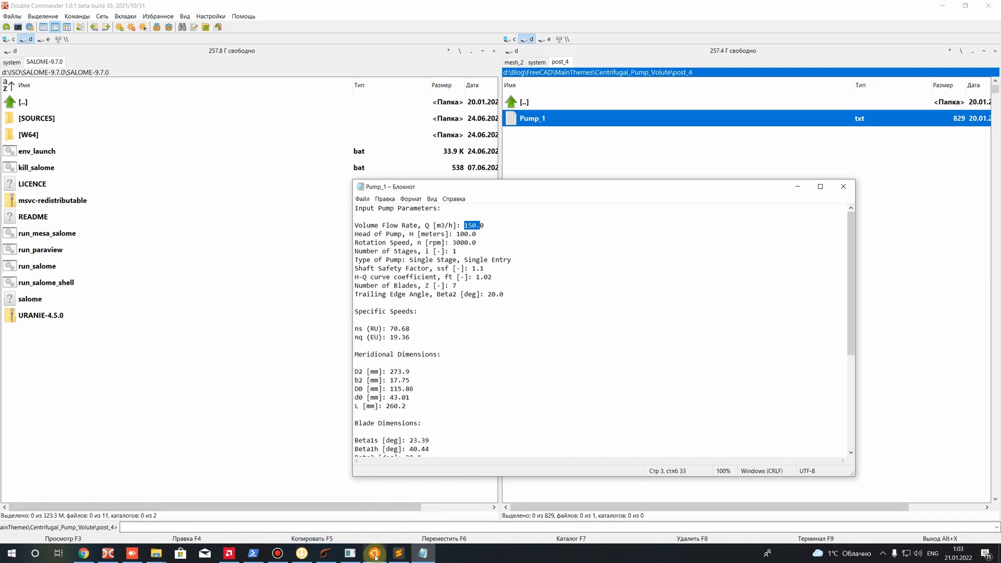
# Calculate 150 divided by 3600 in Calculator and compare the result with the Inlet volumetricFlowRate in the U file
pyautogui.click(399, 554)
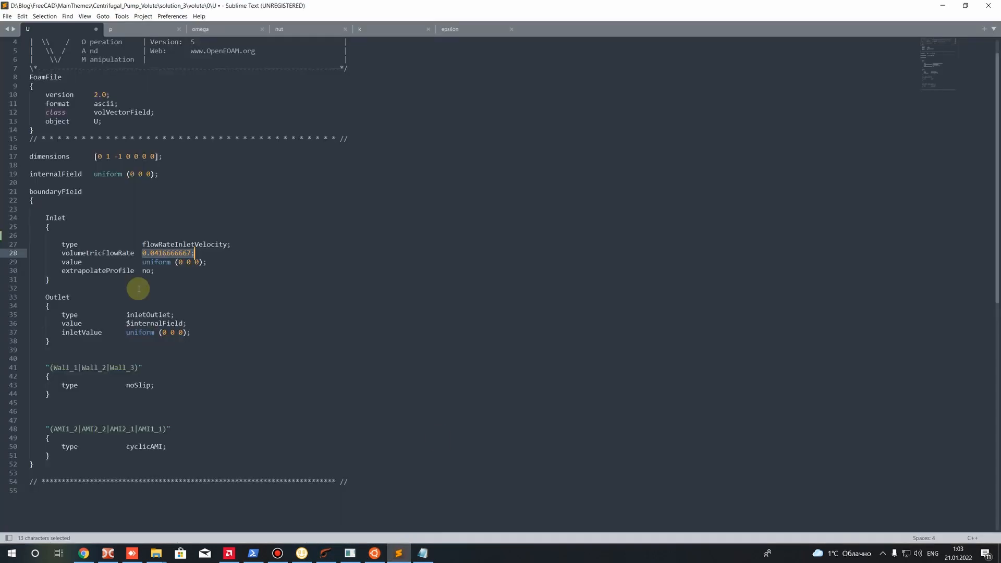
pyautogui.click(210, 376)
pyautogui.click(2, 557)
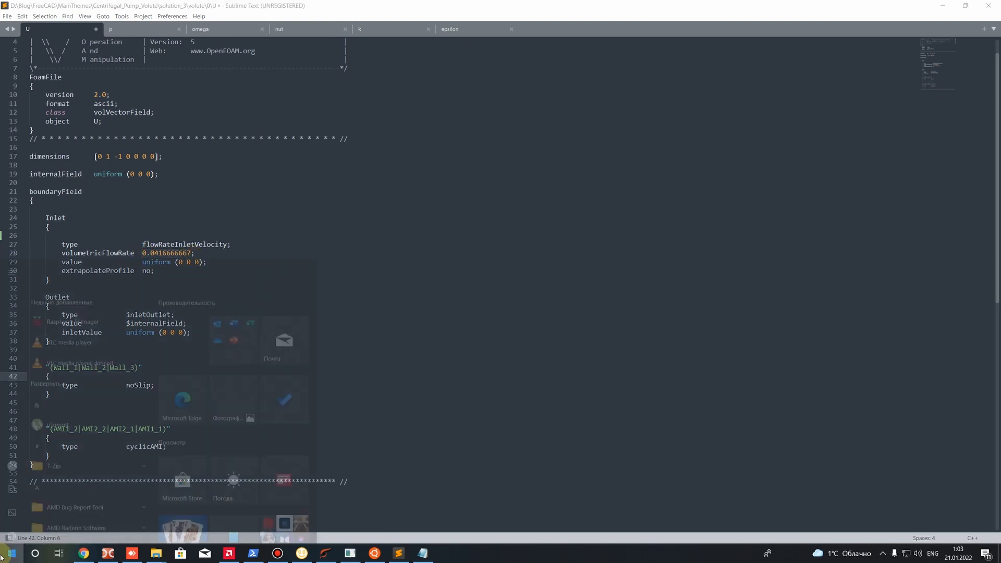
pyautogui.write('calc')
pyautogui.press('Return')
pyautogui.write('150')
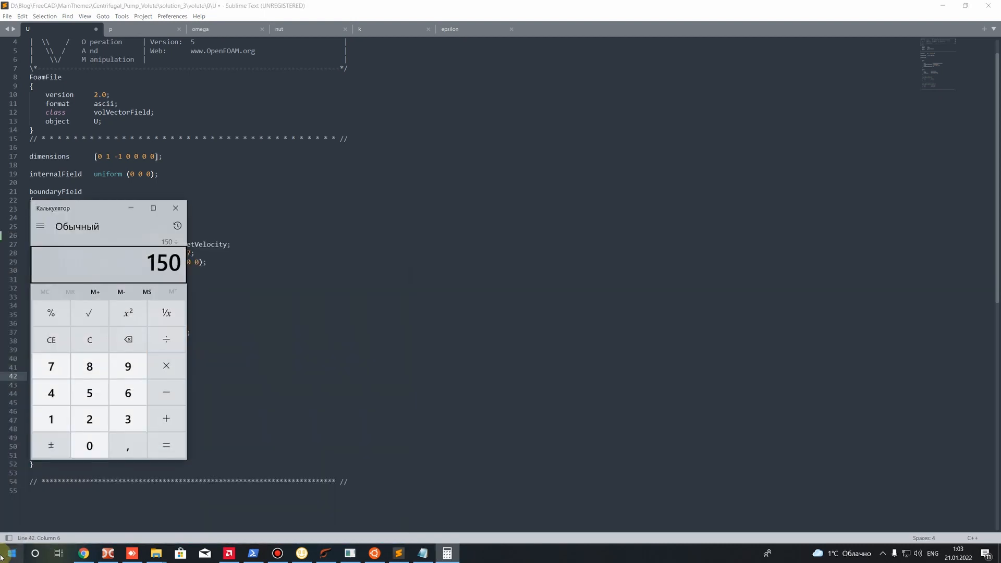
pyautogui.write('3600')
pyautogui.press('Return')
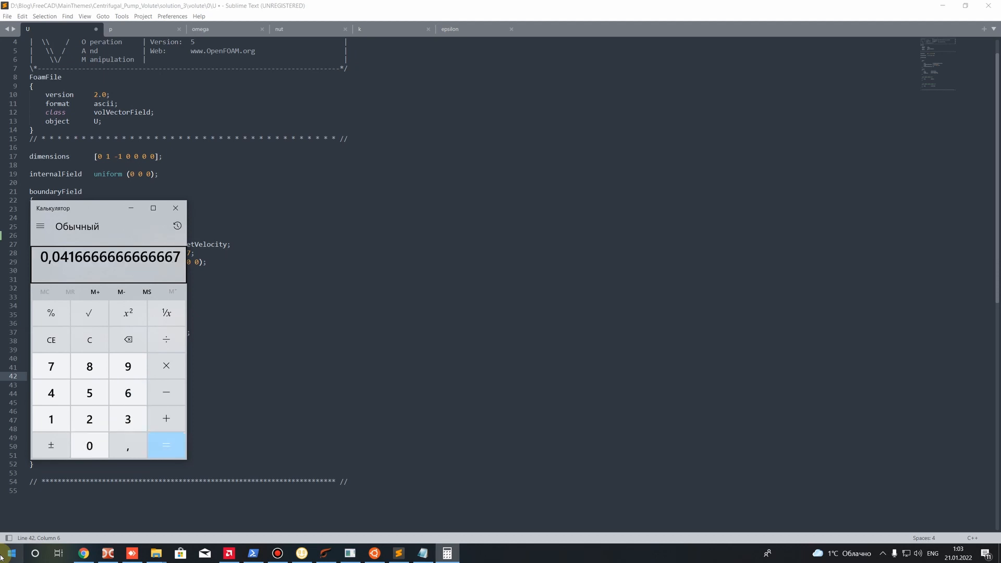
pyautogui.click(251, 280)
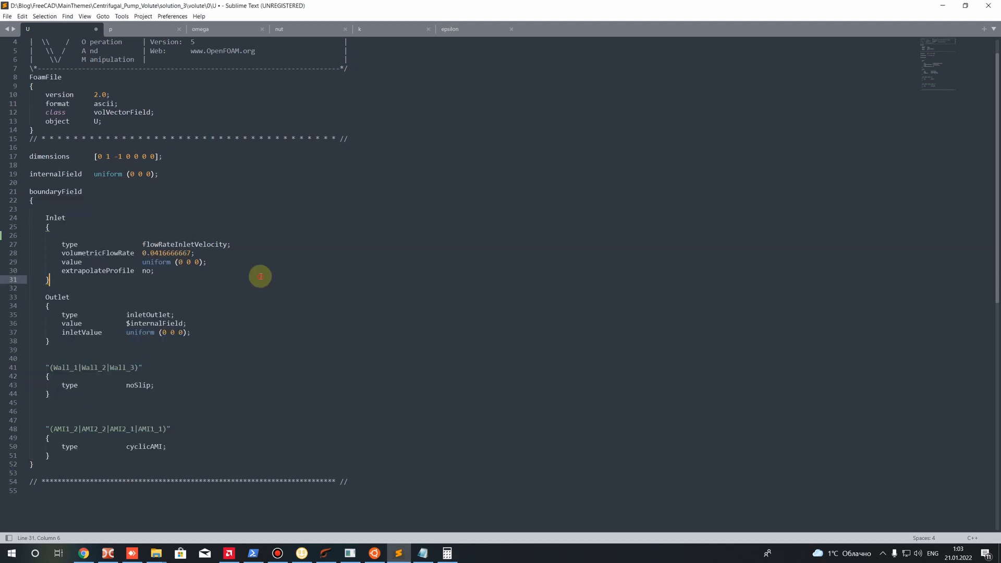
pyautogui.moveTo(145, 252); pyautogui.dragTo(191, 253)
pyautogui.click(202, 311)
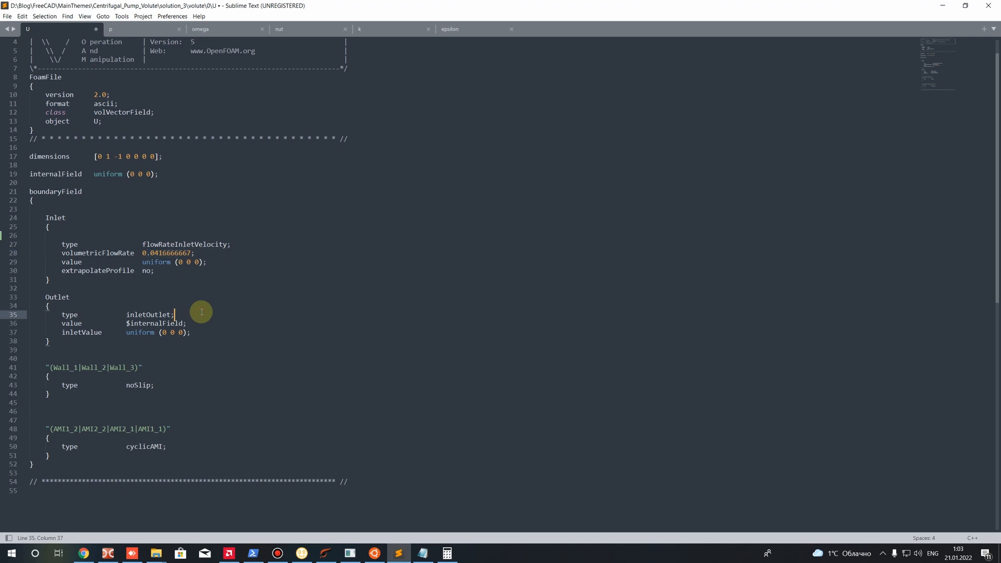
# Examine the Outlet patch in the U file and its inletOutlet boundary condition type
pyautogui.click(130, 315)
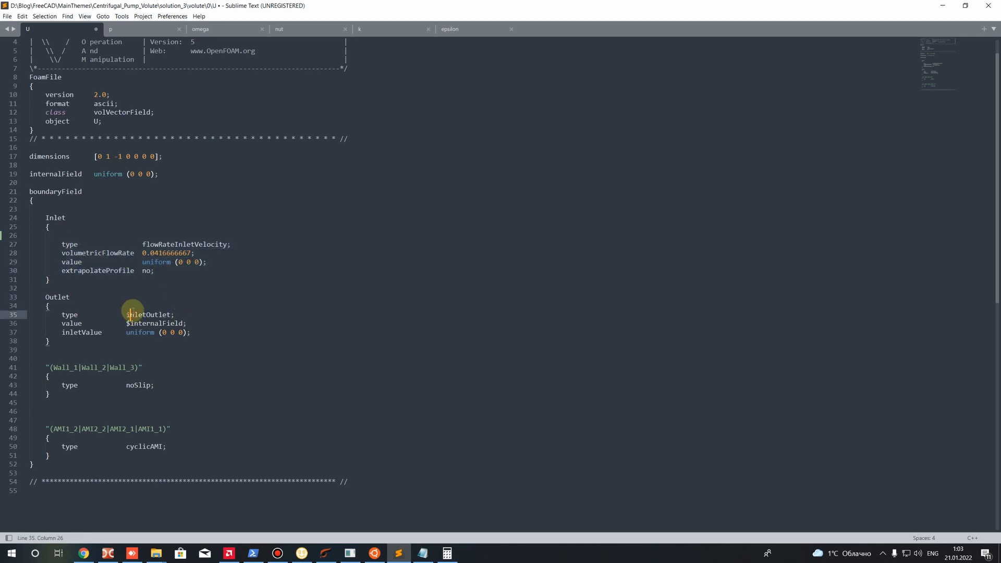
pyautogui.scroll(-2, 112, 286)
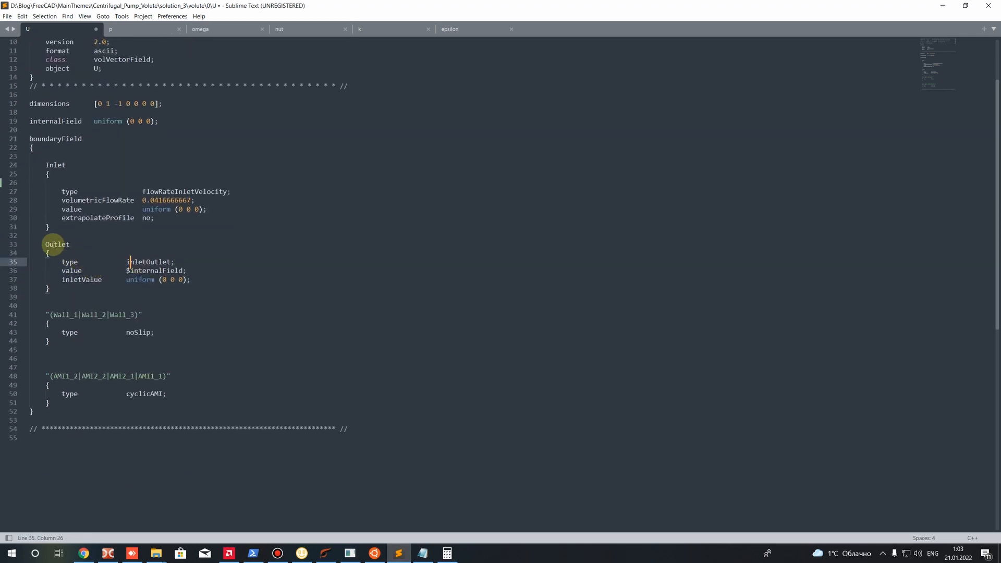
pyautogui.doubleClick(58, 245)
pyautogui.click(171, 280)
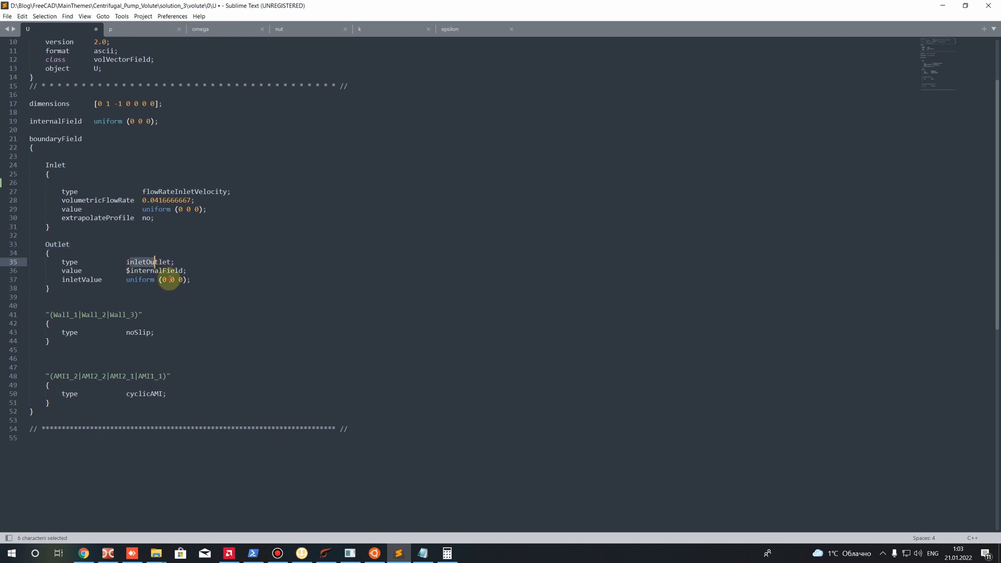
pyautogui.moveTo(125, 261); pyautogui.dragTo(171, 261)
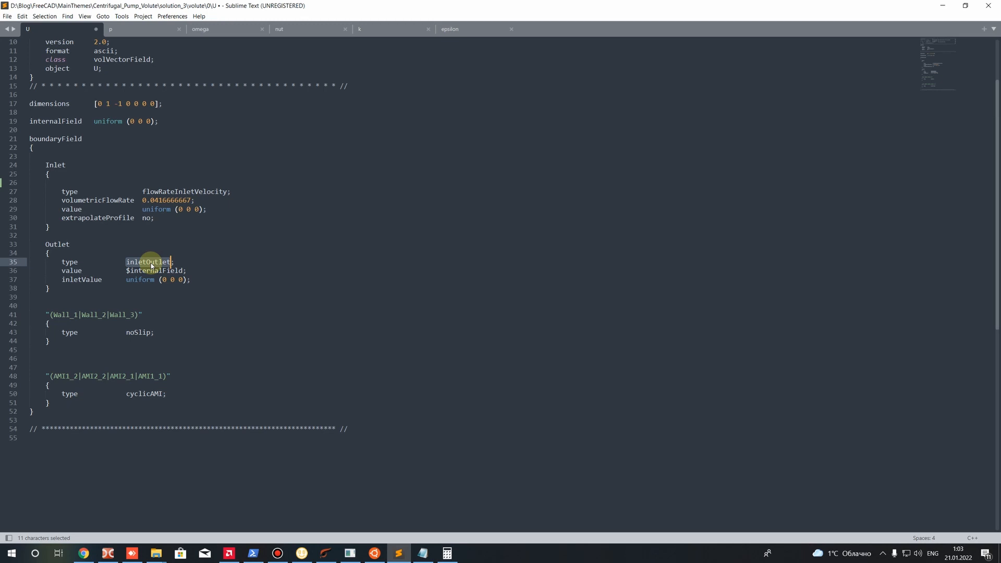
pyautogui.moveTo(50, 244); pyautogui.dragTo(92, 242)
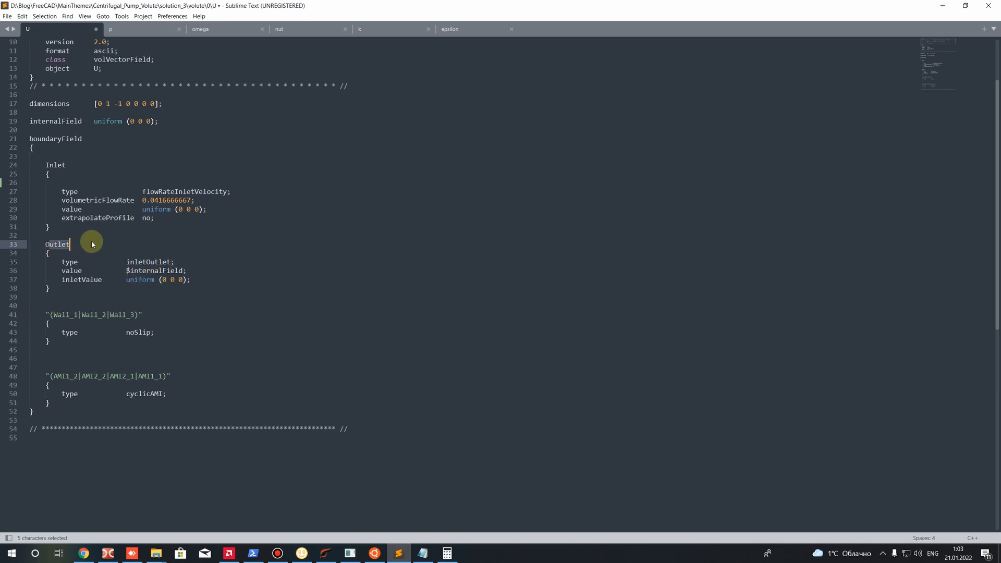
# Examine the noSlip condition of the Wall_1, Wall_2 and Wall_3 patches and the zero velocity components
pyautogui.moveTo(44, 315); pyautogui.dragTo(142, 315)
pyautogui.doubleClick(133, 332)
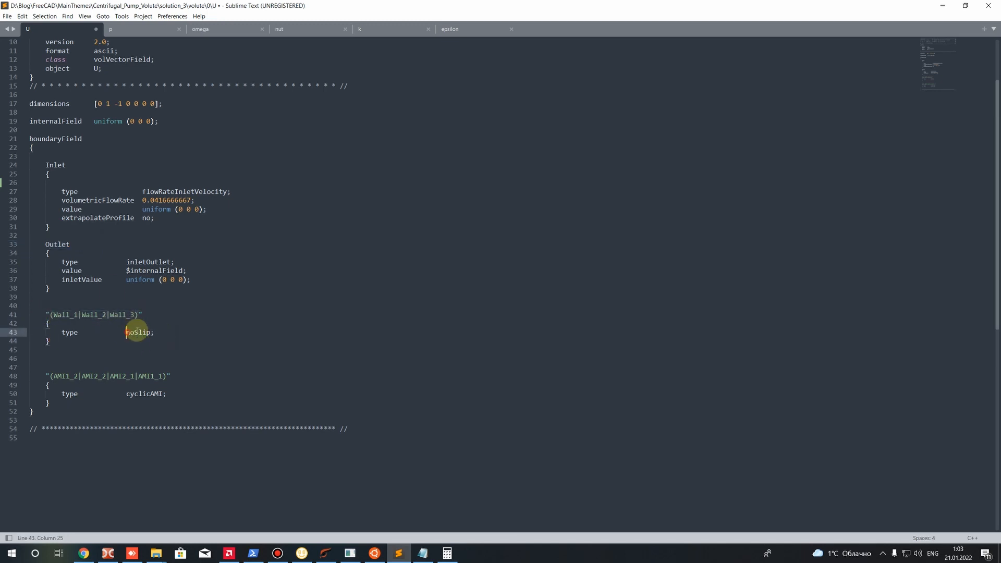
pyautogui.click(140, 341)
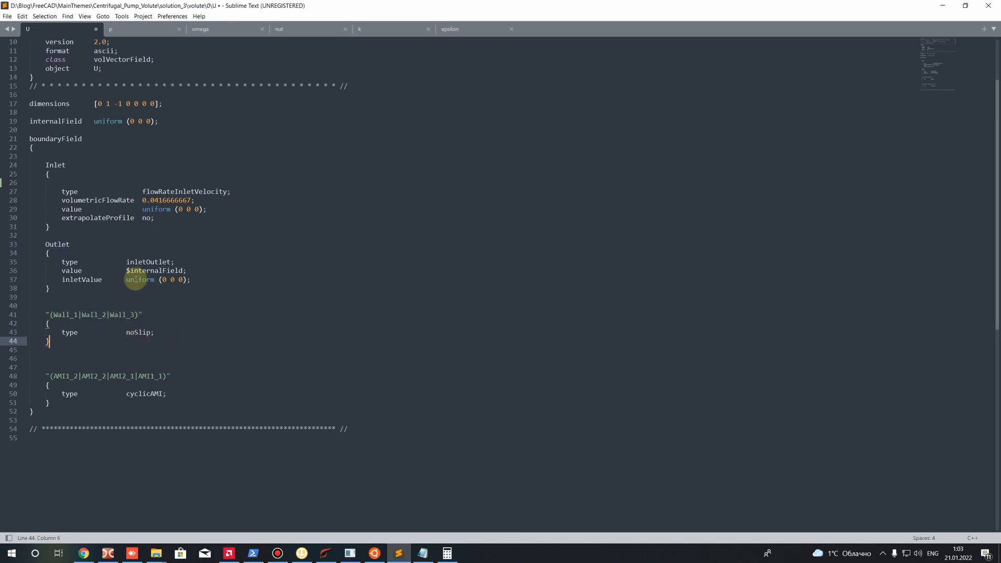
pyautogui.moveTo(162, 280); pyautogui.dragTo(183, 280)
pyautogui.doubleClick(136, 333)
pyautogui.click(50, 315)
pyautogui.moveTo(49, 315); pyautogui.dragTo(139, 315)
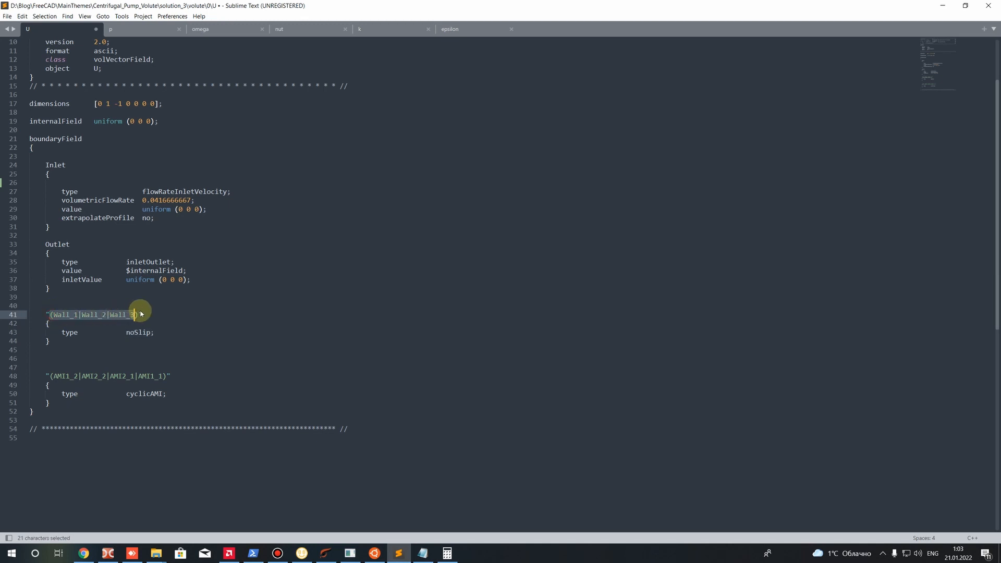
# Check the cyclicAMI type of the AMI patches and save the U file
pyautogui.click(159, 351)
pyautogui.moveTo(51, 376); pyautogui.dragTo(162, 394)
pyautogui.click(127, 398)
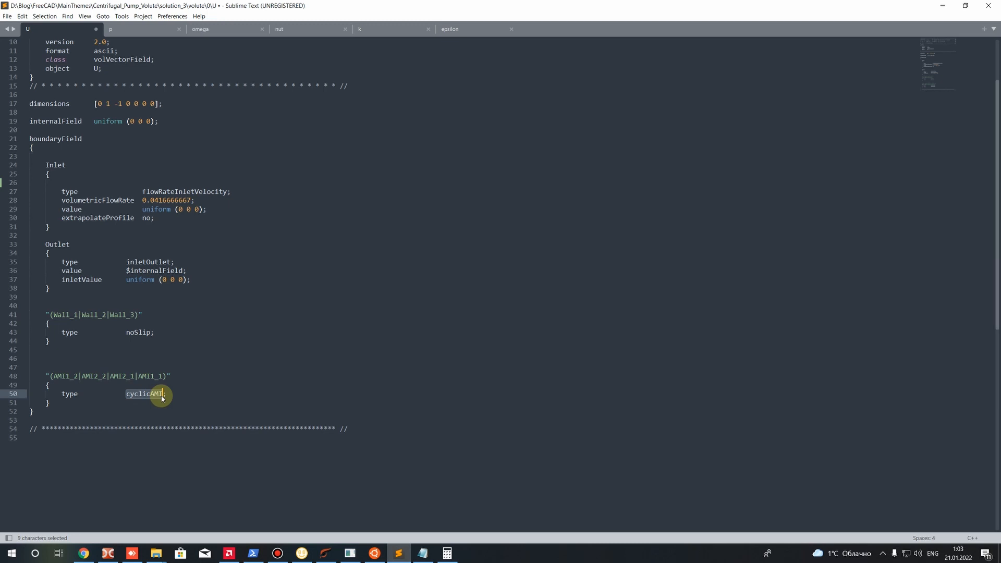
pyautogui.hotkey('ctrl', 's')
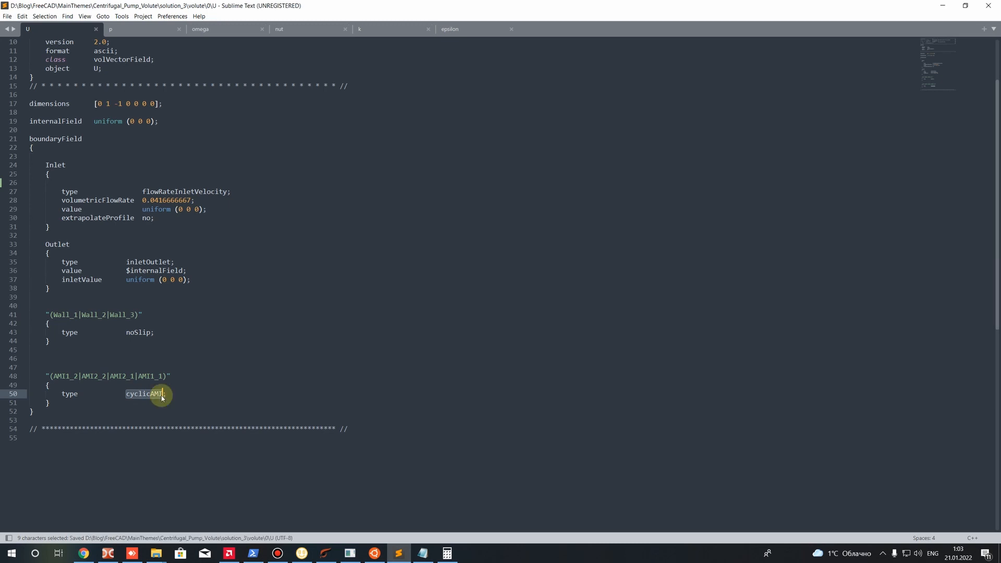
# Open the p file and examine the uniform pressure value of its internalField entry
pyautogui.click(157, 29)
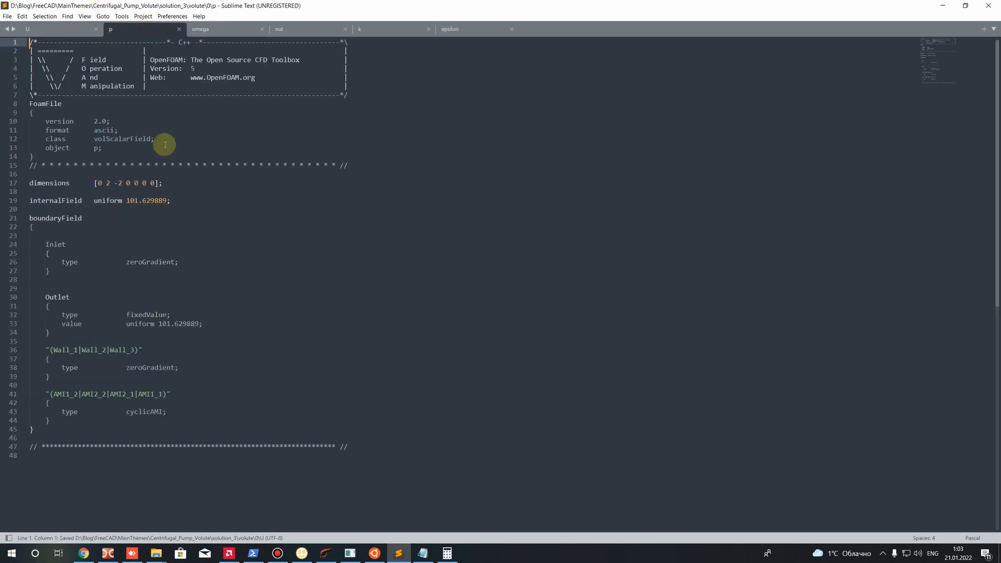
pyautogui.moveTo(125, 201); pyautogui.dragTo(166, 201)
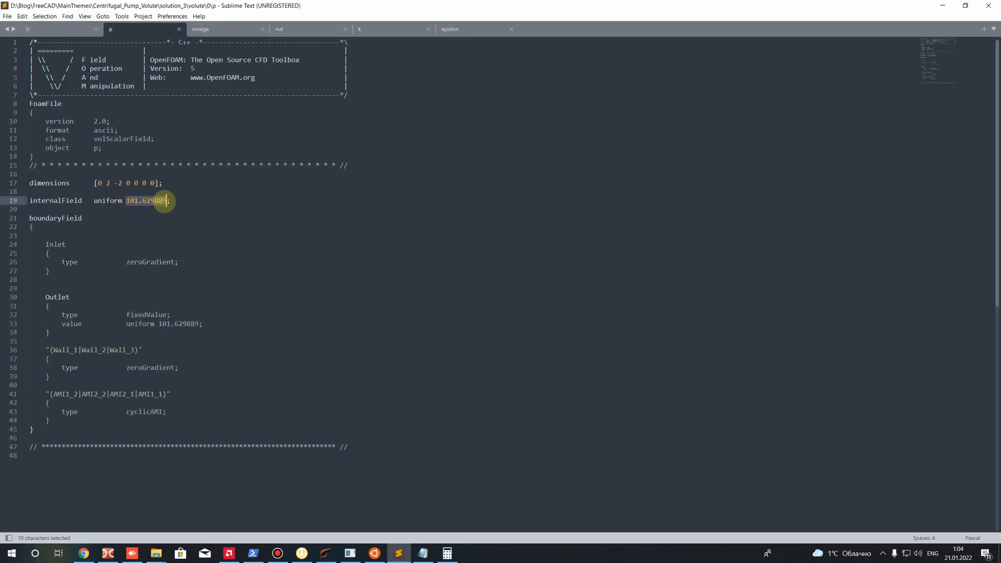
pyautogui.click(147, 217)
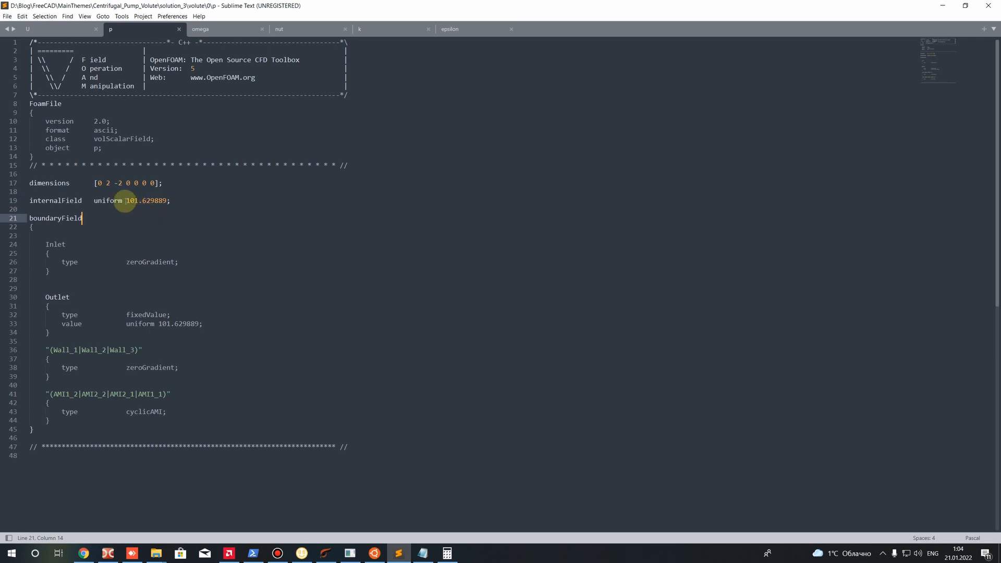
pyautogui.moveTo(125, 201); pyautogui.dragTo(139, 201)
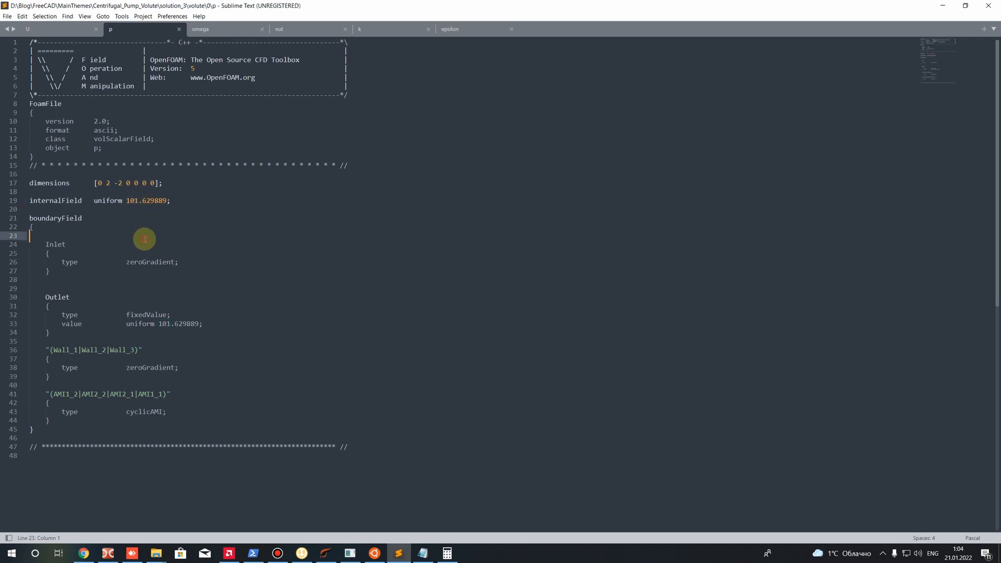
pyautogui.moveTo(127, 200); pyautogui.dragTo(168, 198)
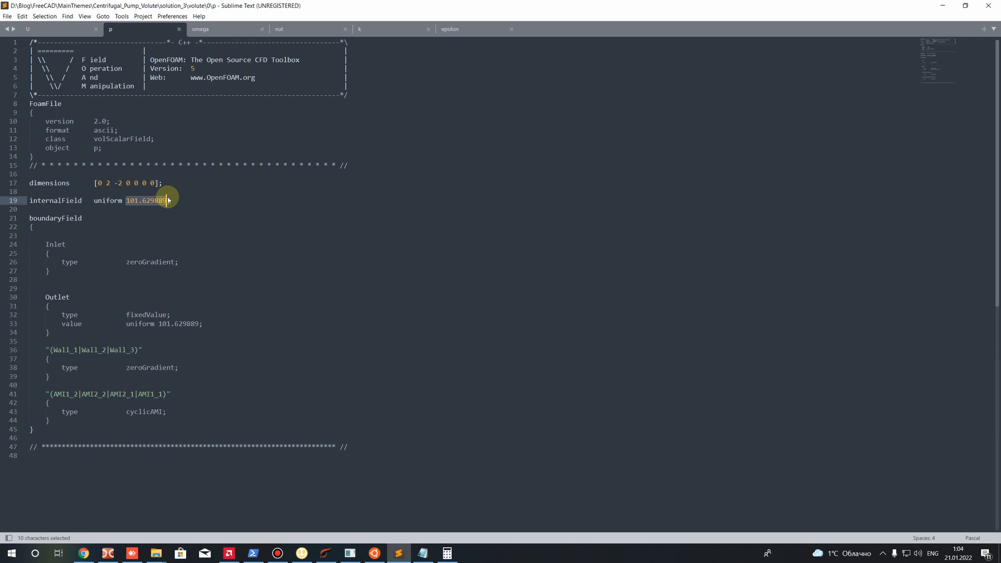
# Examine the Inlet patch in the p file and its zeroGradient boundary condition type
pyautogui.moveTo(44, 244); pyautogui.dragTo(66, 244)
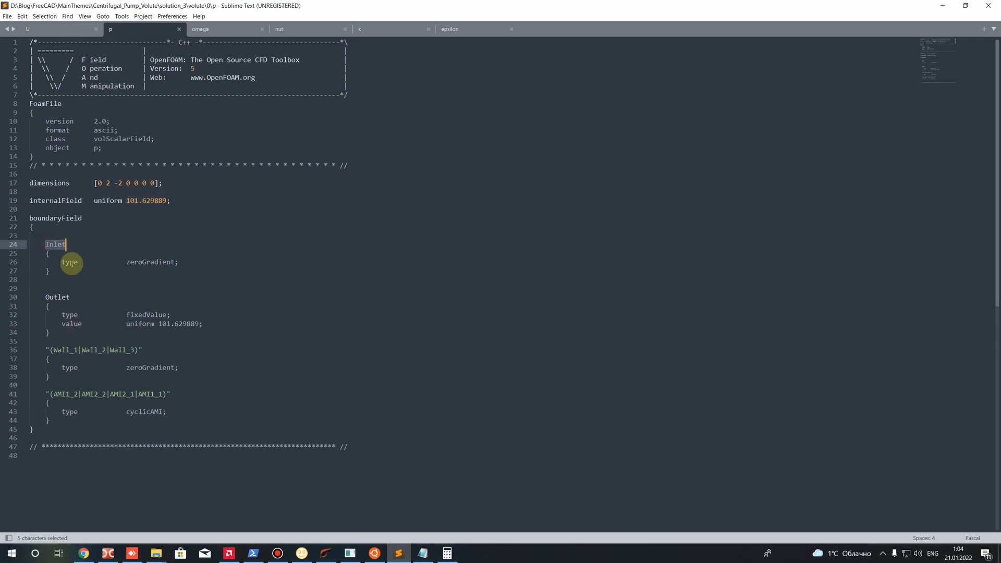
pyautogui.moveTo(130, 261); pyautogui.dragTo(189, 261)
pyautogui.click(174, 275)
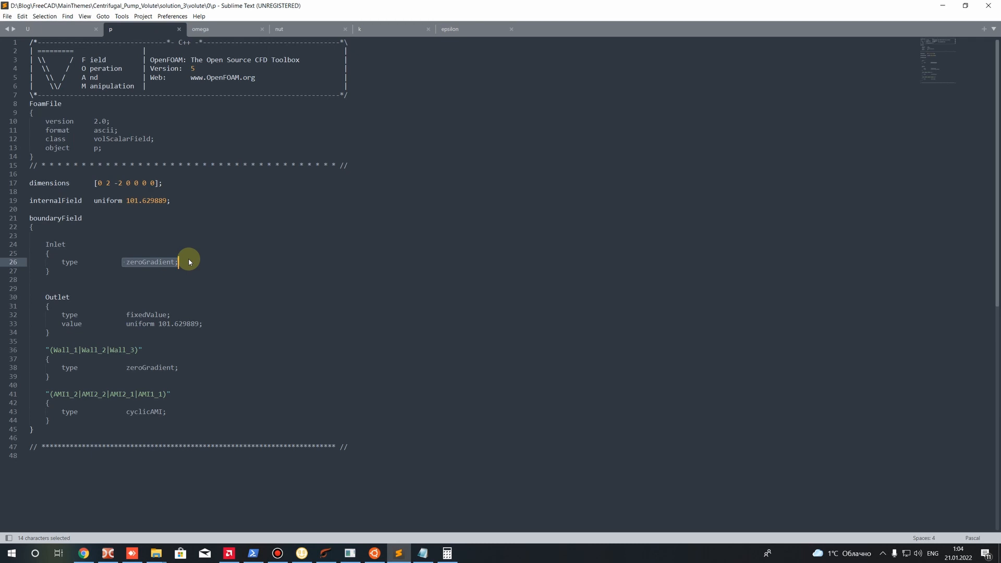
# Examine the boundary conditions of the Outlet, wall and AMI patches in the p file
pyautogui.click(171, 303)
pyautogui.moveTo(49, 300); pyautogui.dragTo(201, 328)
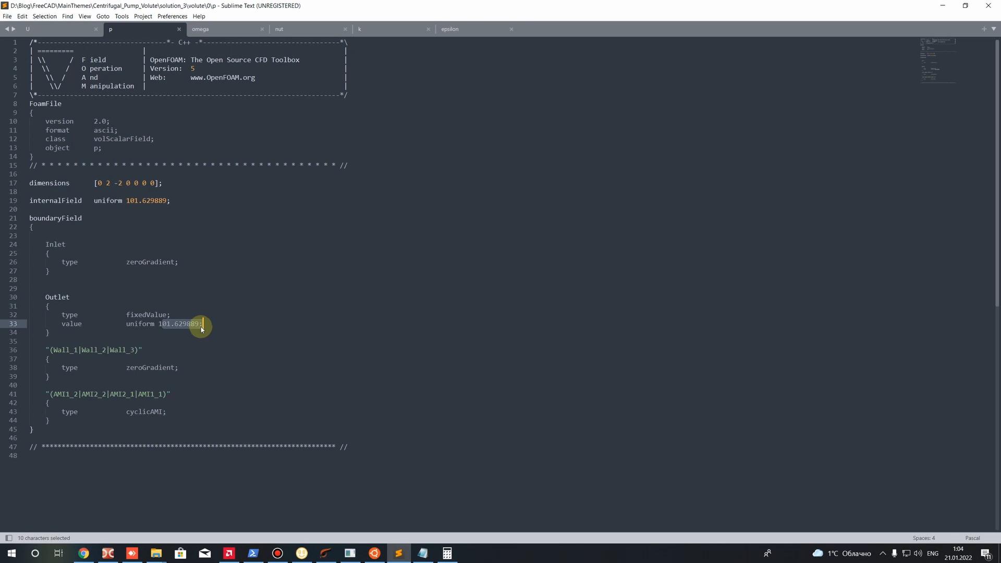
pyautogui.moveTo(52, 349); pyautogui.dragTo(210, 372)
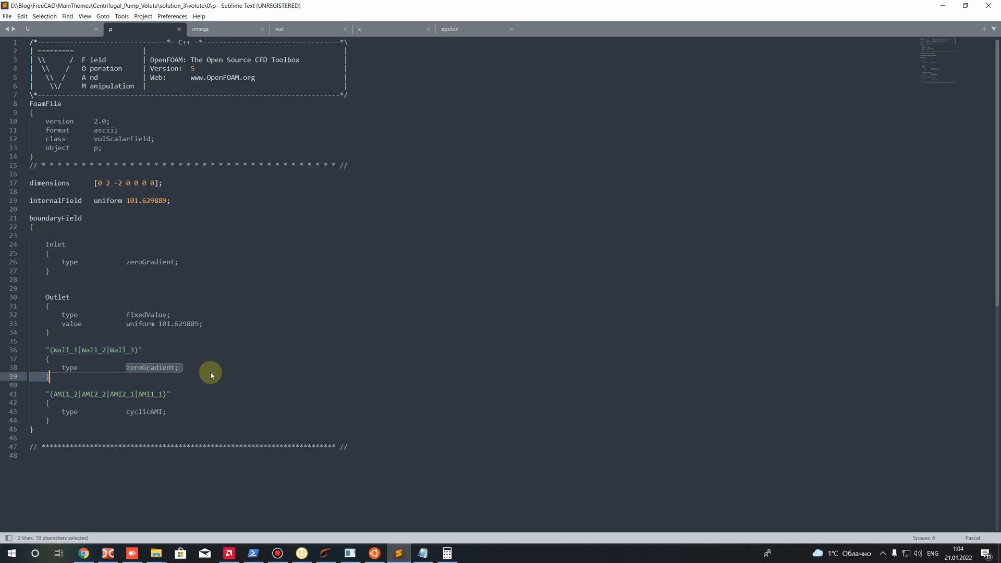
pyautogui.moveTo(51, 395); pyautogui.dragTo(177, 418)
pyautogui.moveTo(126, 368); pyautogui.dragTo(167, 367)
pyautogui.click(172, 369)
pyautogui.moveTo(124, 419); pyautogui.dragTo(167, 411)
pyautogui.click(168, 411)
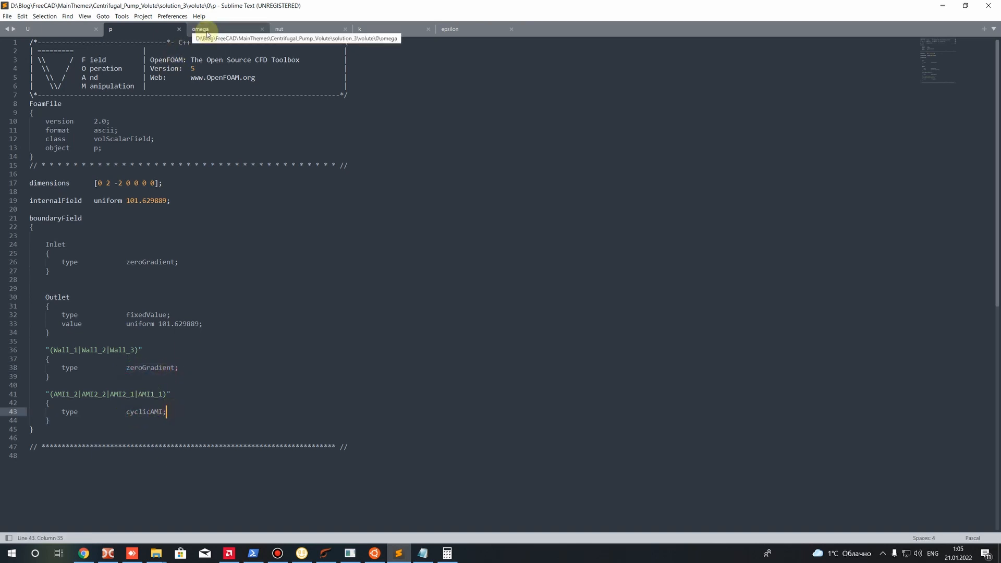
# Place the nut file directly after p in the open file order and examine its Inlet and Outlet patches
pyautogui.moveTo(289, 28); pyautogui.dragTo(203, 30)
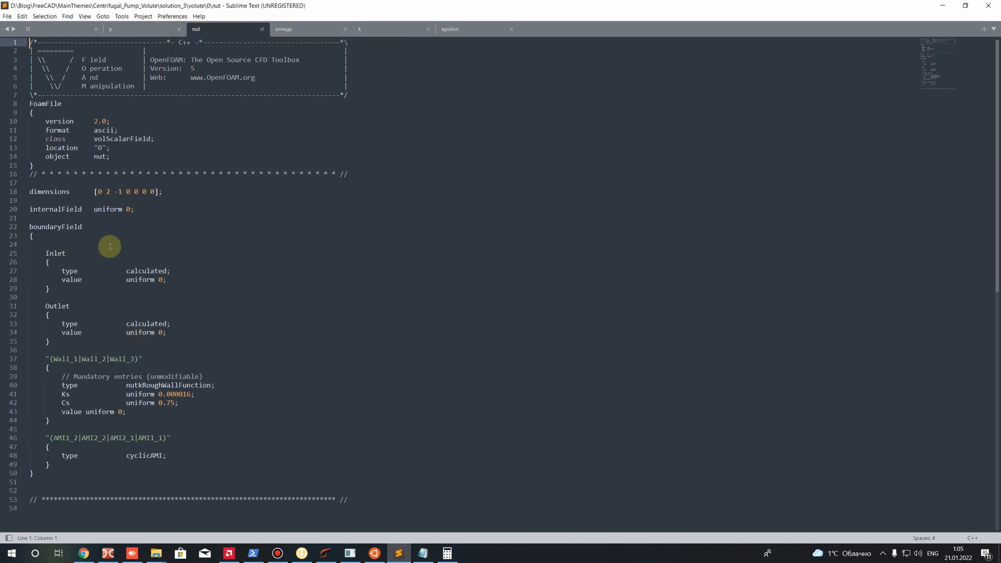
pyautogui.moveTo(165, 285); pyautogui.dragTo(21, 270)
pyautogui.moveTo(167, 334); pyautogui.dragTo(9, 314)
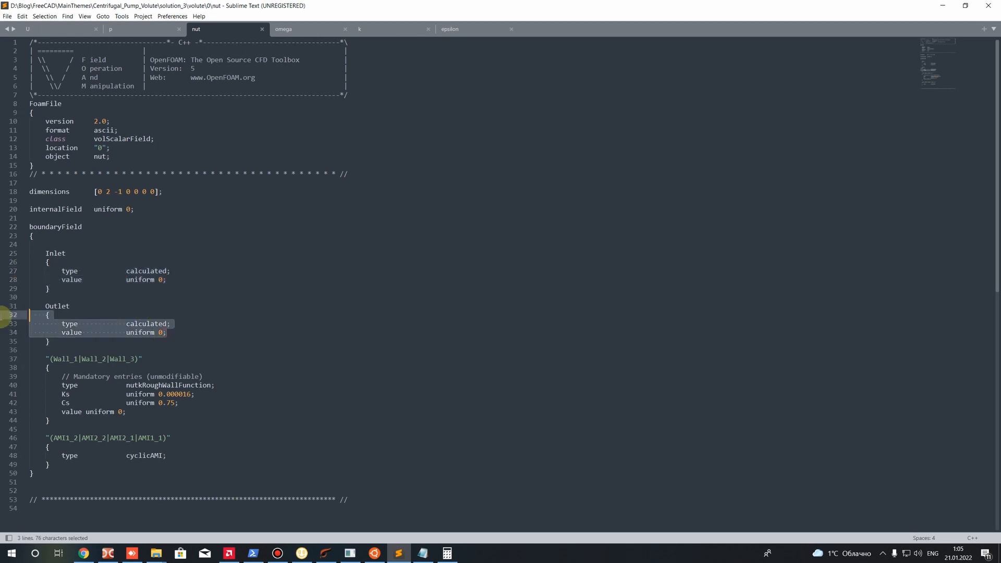
# Examine the Wall_1, Wall_2 and Wall_3 entry in the nut file, including its Ks and Cs roughness values
pyautogui.moveTo(53, 359); pyautogui.dragTo(134, 359)
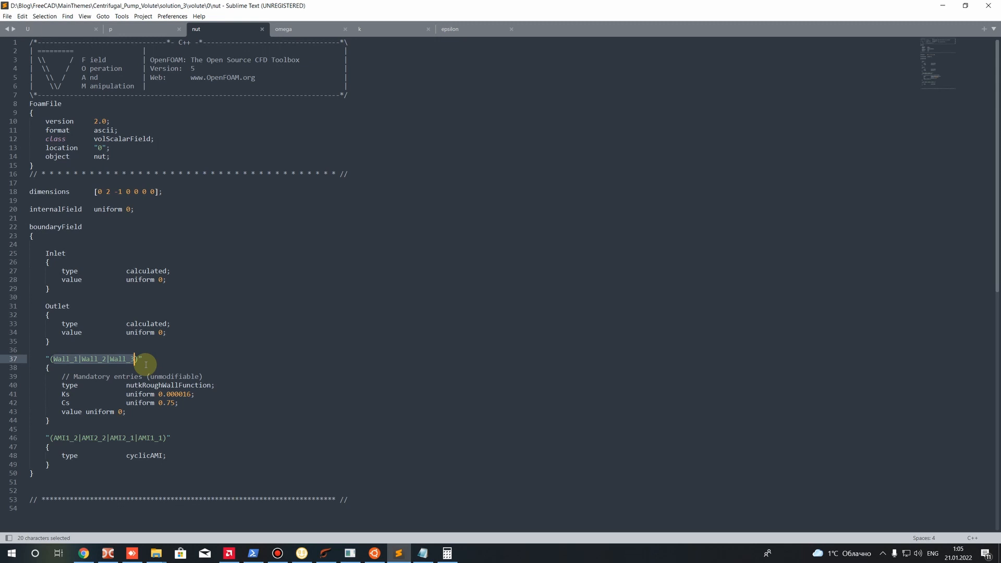
pyautogui.moveTo(66, 359); pyautogui.dragTo(128, 360)
pyautogui.click(124, 379)
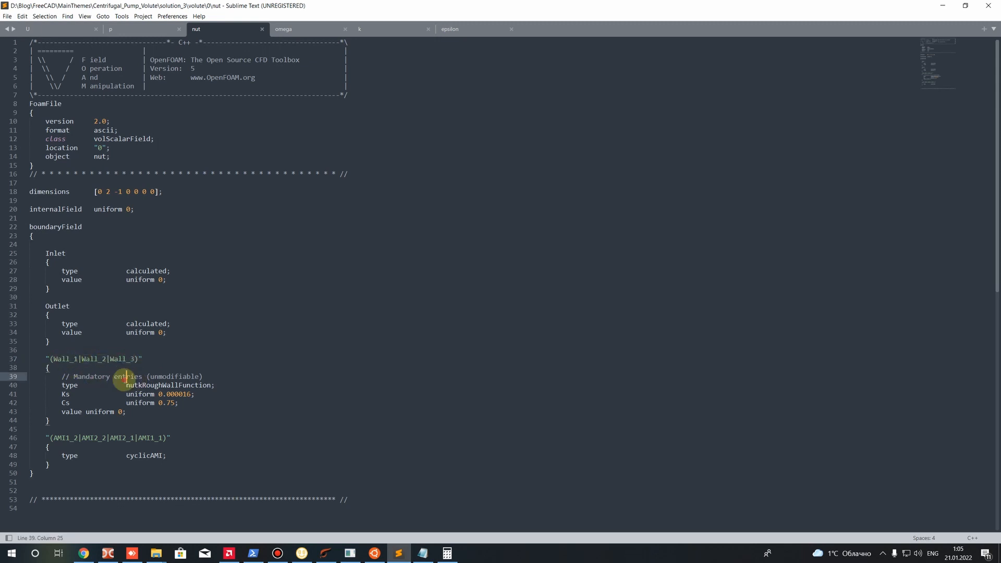
pyautogui.moveTo(179, 394); pyautogui.dragTo(191, 394)
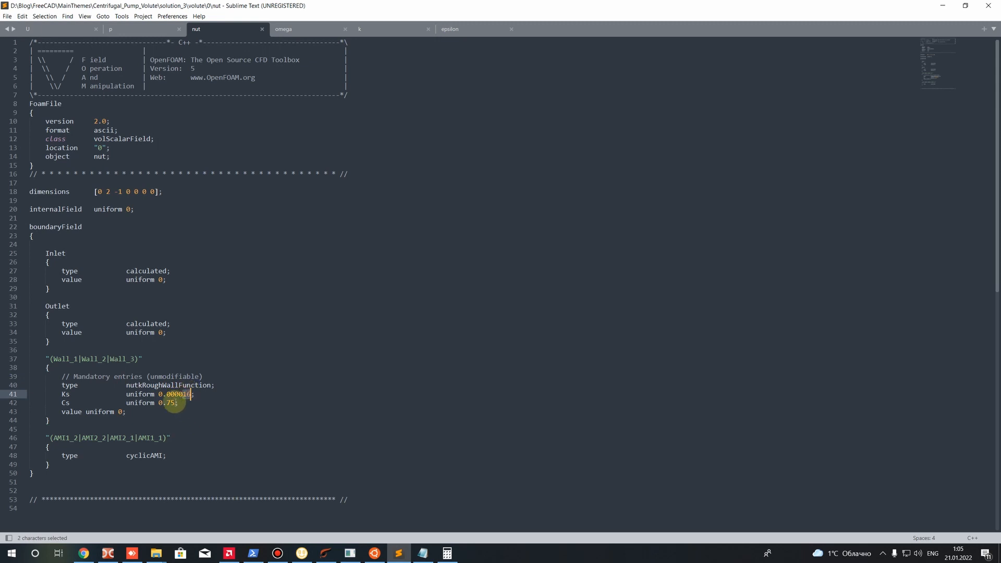
pyautogui.click(78, 403)
pyautogui.click(63, 394)
pyautogui.click(69, 394)
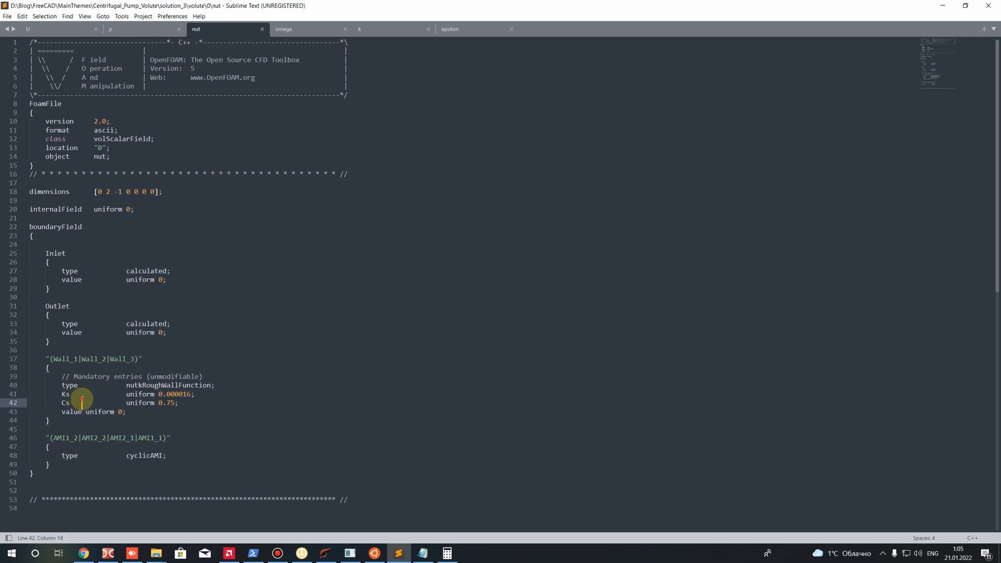
pyautogui.moveTo(159, 395); pyautogui.dragTo(189, 395)
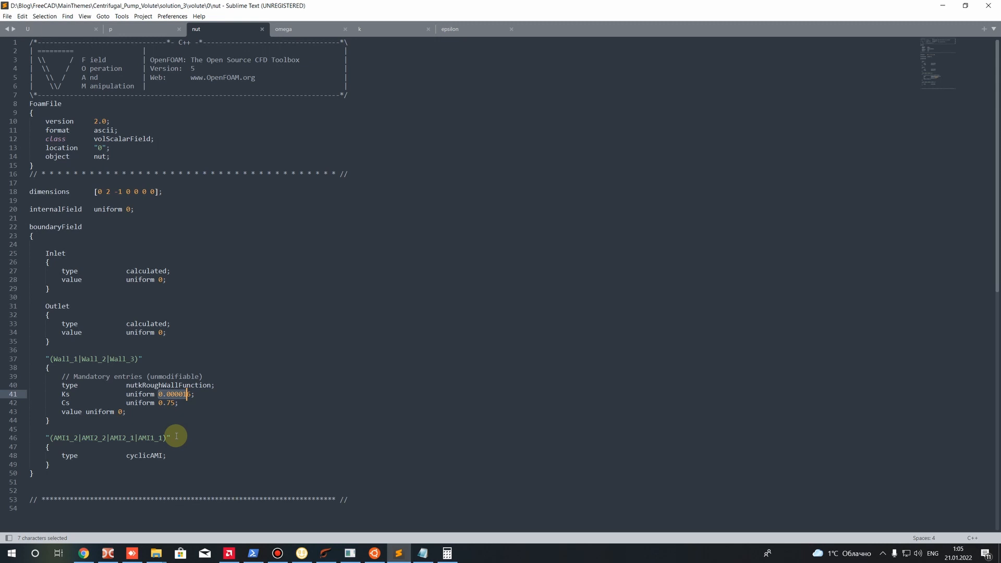
pyautogui.moveTo(61, 403); pyautogui.dragTo(73, 405)
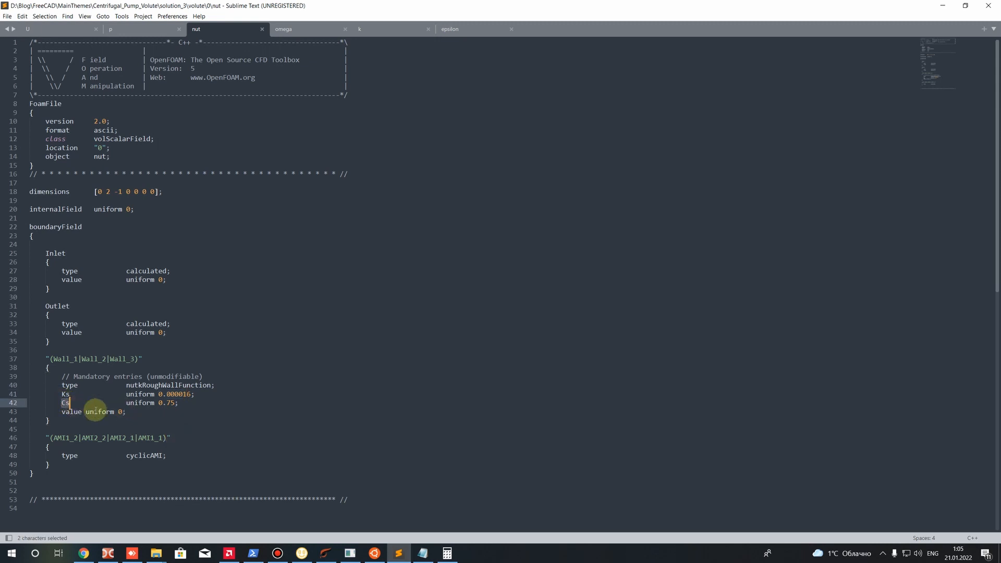
pyautogui.moveTo(158, 403); pyautogui.dragTo(170, 410)
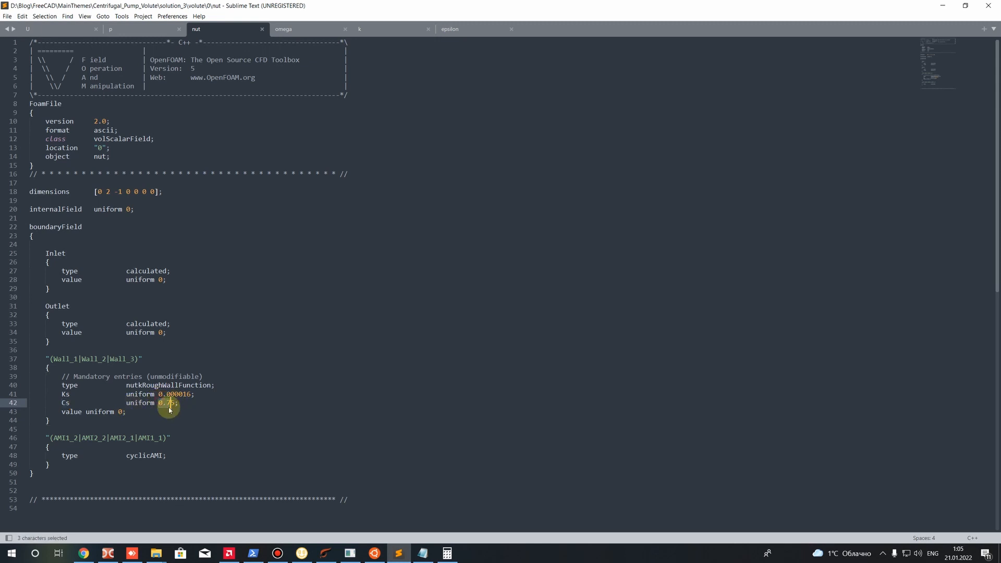
# Add the comment "//0.5 - 1.0" after the Cs value in the nut file's wall entry and save the file
pyautogui.click(178, 404)
pyautogui.write('//0.5 1.0')
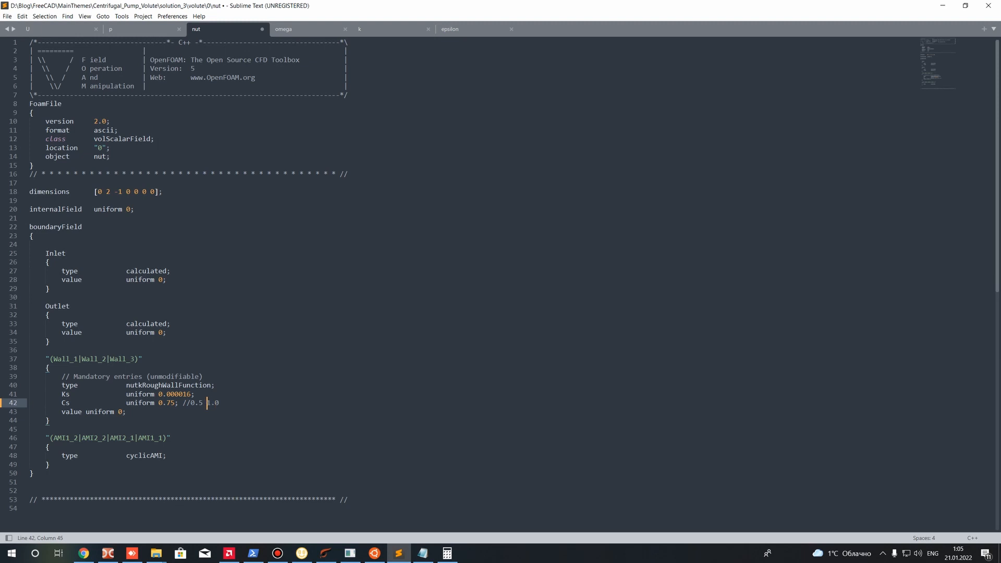
pyautogui.write(';')
pyautogui.press('BackSpace')
pyautogui.write('=')
pyautogui.press('BackSpace')
pyautogui.write('-')
pyautogui.press('Left')
pyautogui.press('Left')
pyautogui.press('Left')
pyautogui.press('Left')
pyautogui.press('Left')
pyautogui.moveTo(214, 403); pyautogui.dragTo(227, 404)
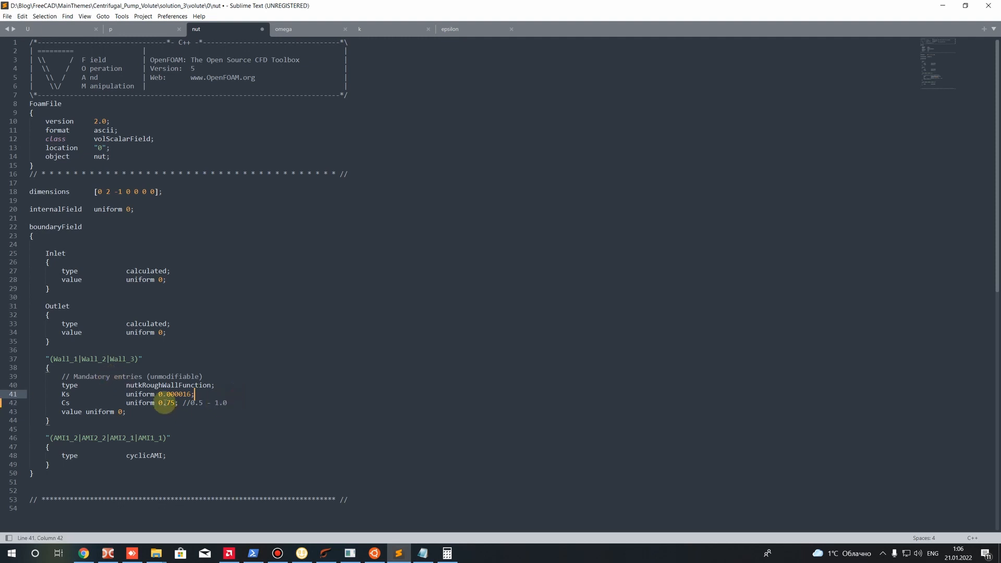
pyautogui.moveTo(178, 402); pyautogui.dragTo(220, 403)
pyautogui.click(219, 403)
pyautogui.hotkey('ctrl', 's')
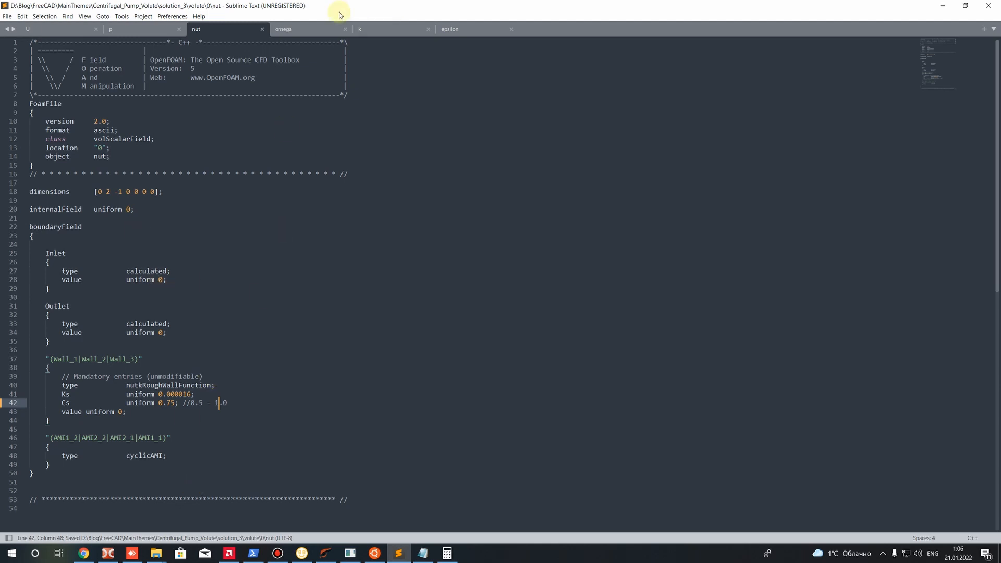
# Place the k file before omega in the open file order and look through the k, omega and epsilon files
pyautogui.moveTo(308, 31); pyautogui.dragTo(363, 29)
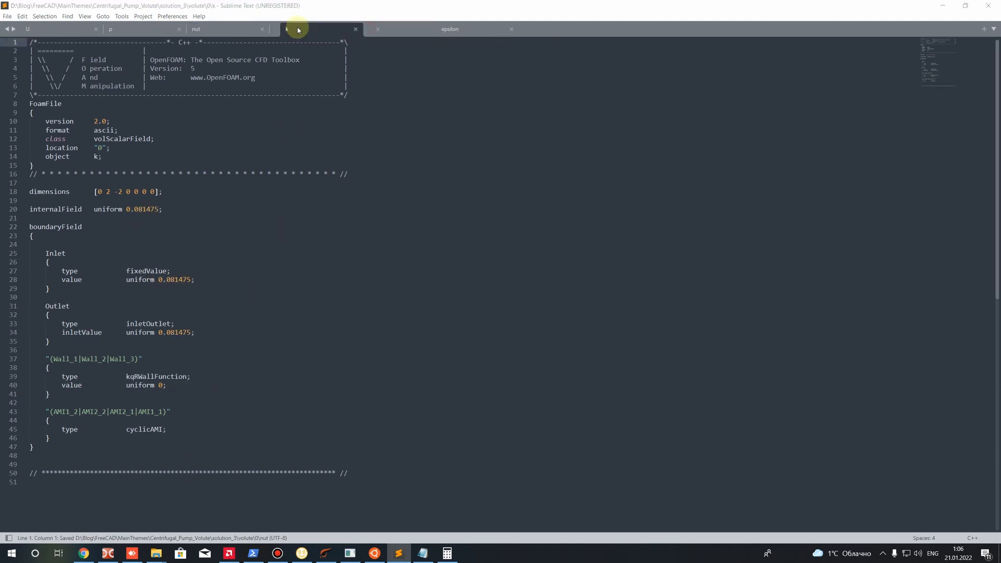
pyautogui.click(318, 27)
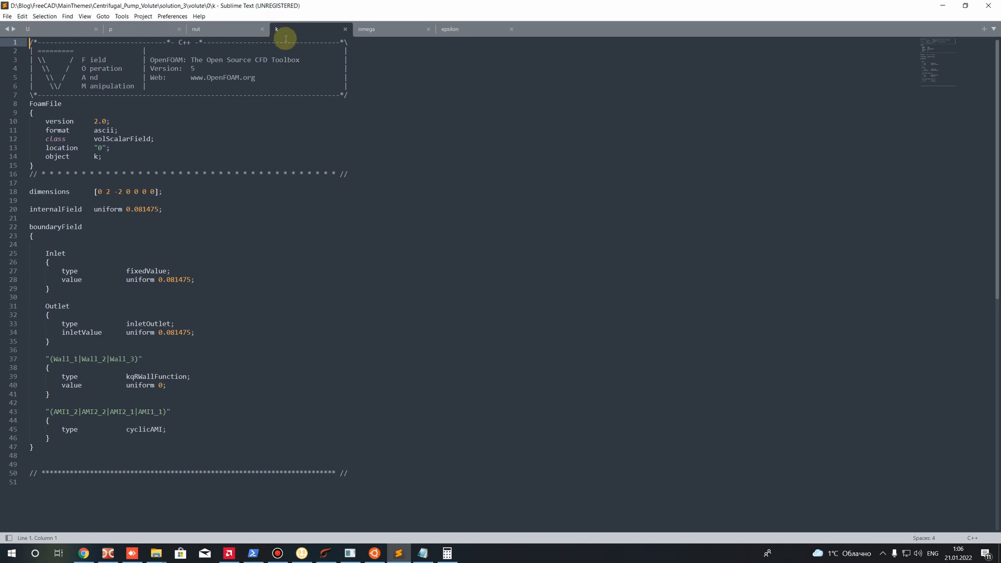
pyautogui.click(366, 28)
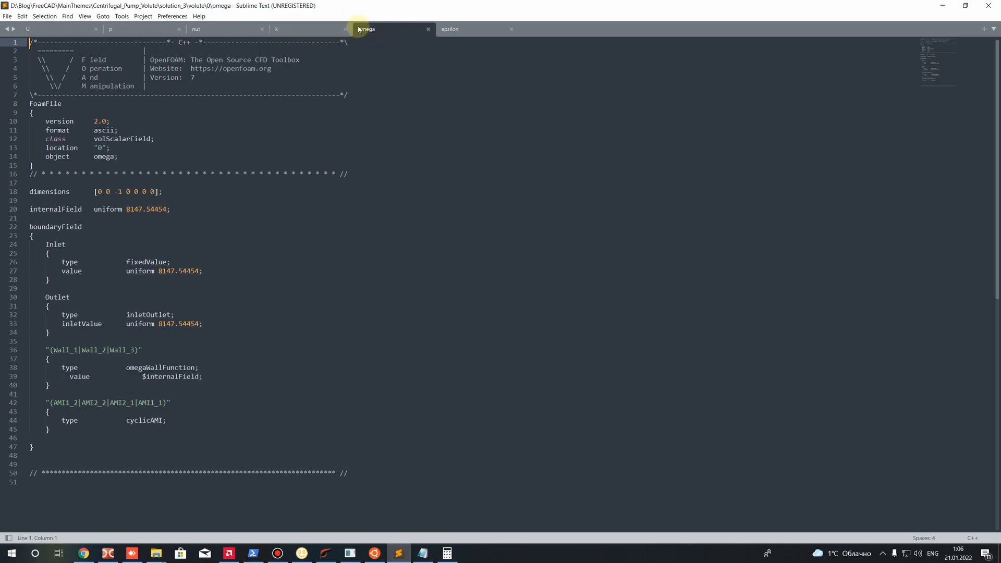
pyautogui.click(452, 31)
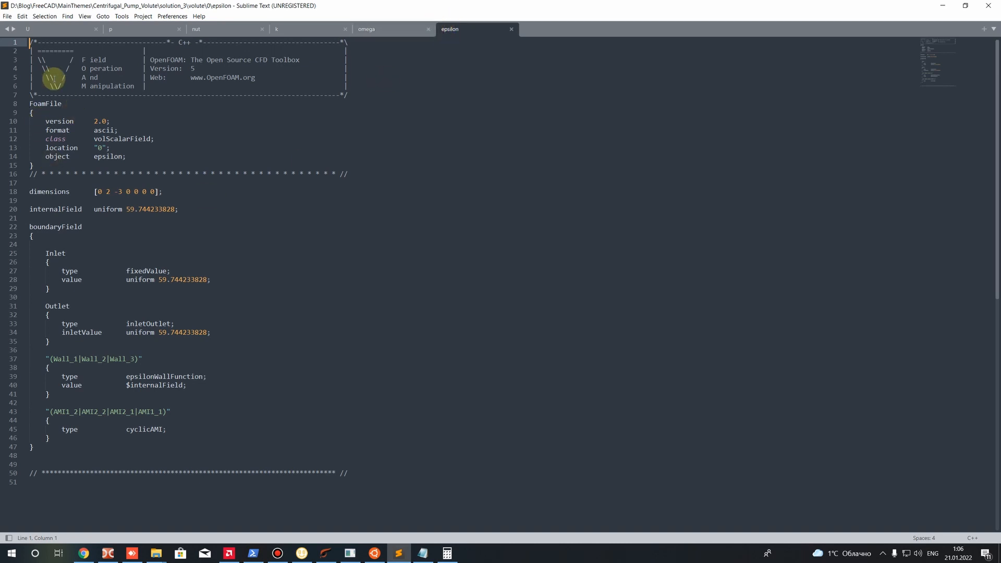
pyautogui.click(360, 31)
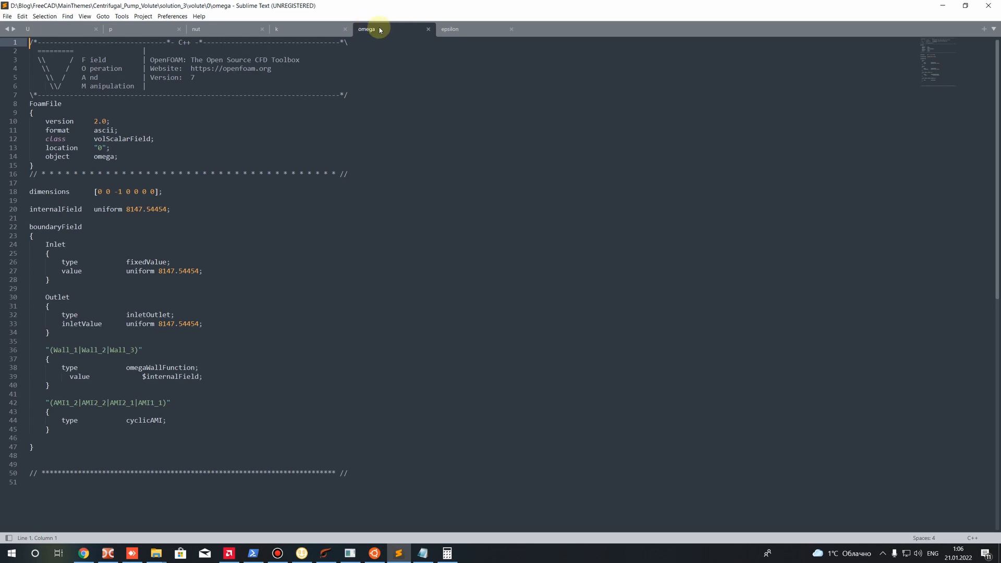
pyautogui.click(311, 33)
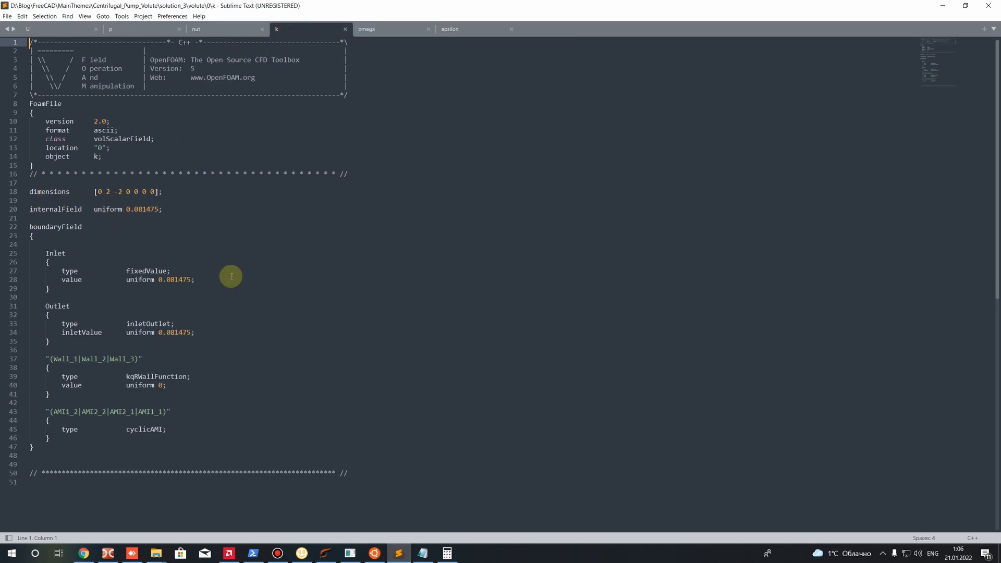
# Compare the Inlet patch's condition type and uniform value in the k, omega and epsilon files
pyautogui.moveTo(46, 254); pyautogui.dragTo(57, 254)
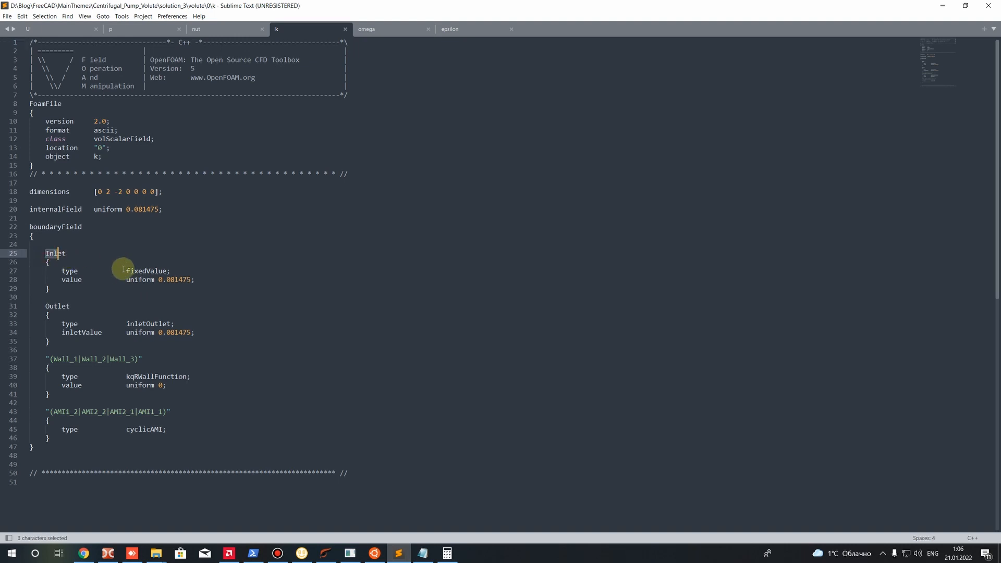
pyautogui.moveTo(124, 270); pyautogui.dragTo(201, 282)
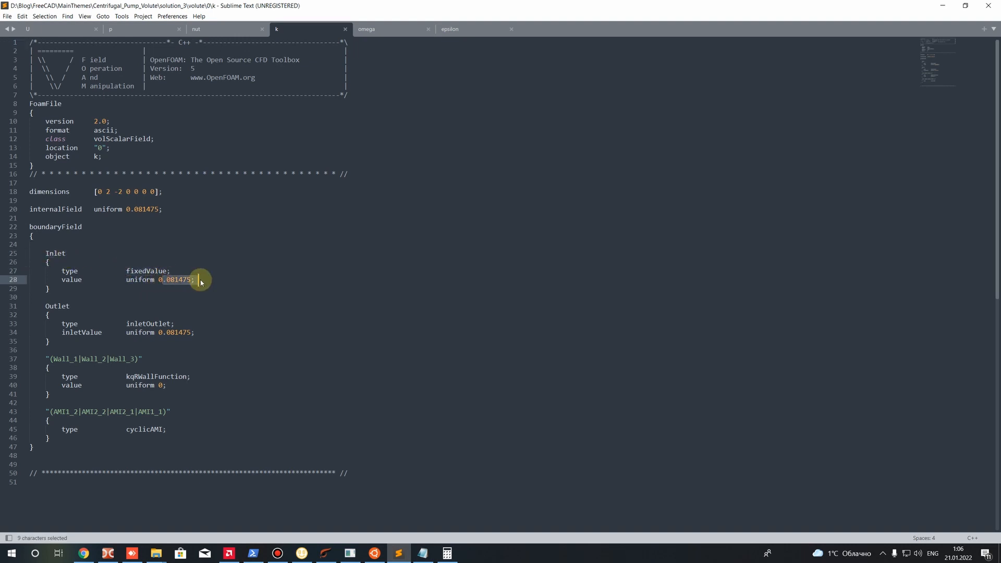
pyautogui.click(380, 27)
pyautogui.click(124, 263)
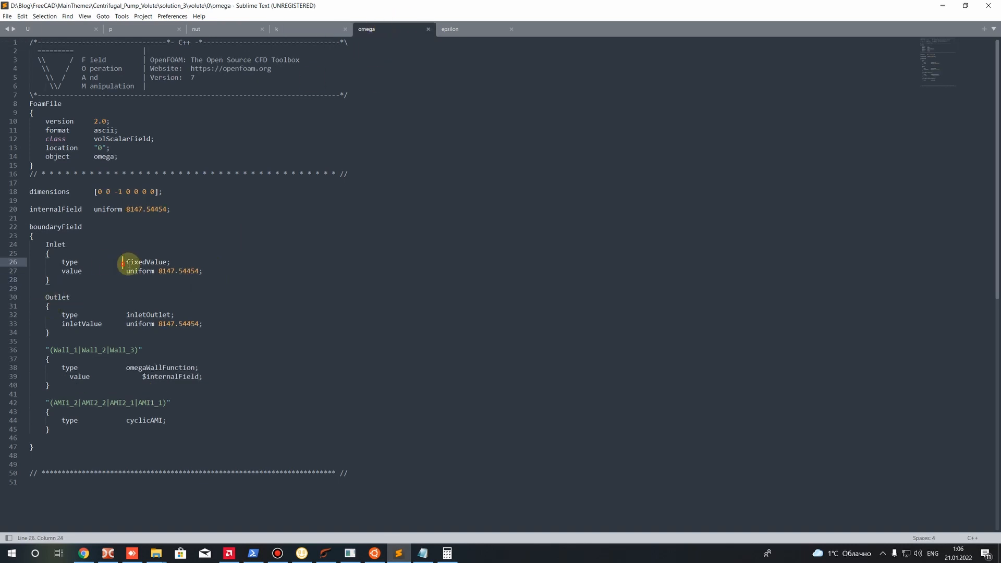
pyautogui.moveTo(124, 263); pyautogui.dragTo(199, 278)
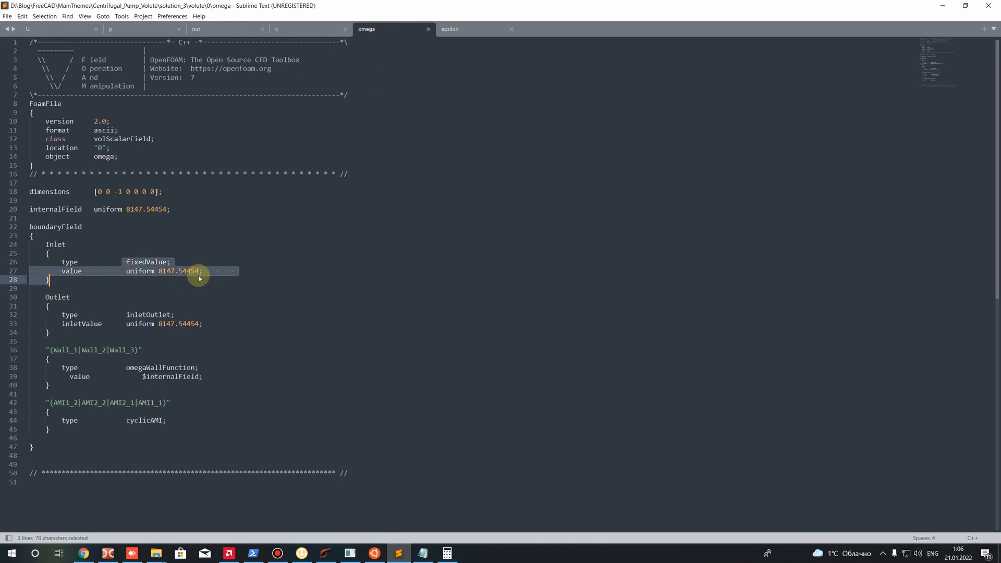
pyautogui.click(449, 28)
pyautogui.moveTo(197, 281); pyautogui.dragTo(32, 270)
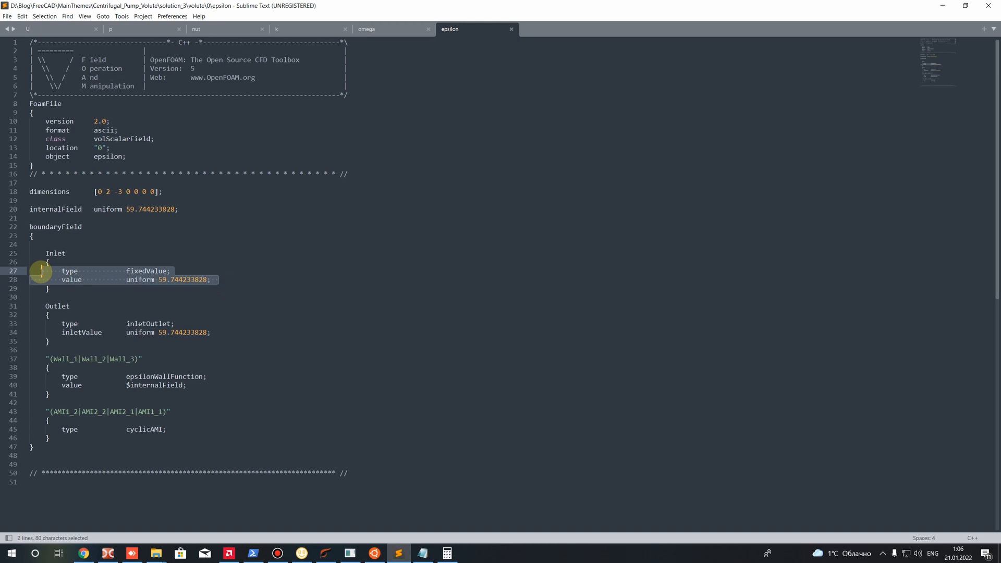
pyautogui.click(188, 298)
pyautogui.moveTo(159, 281); pyautogui.dragTo(192, 281)
pyautogui.click(226, 322)
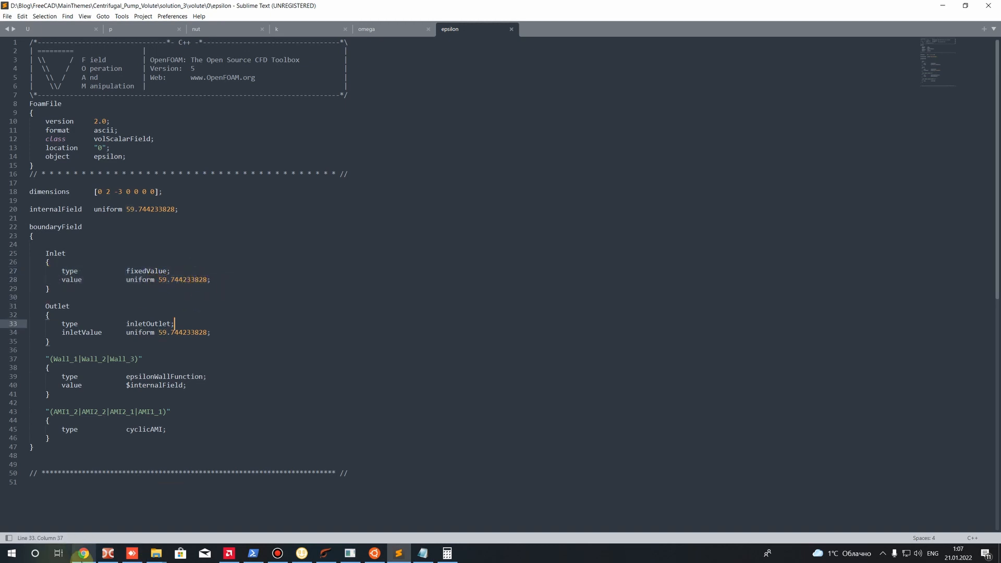
# Switch to Chrome and open the turbulence properties calculator from the software and web tools of wolfdynamics.com in a new tab
pyautogui.click(89, 557)
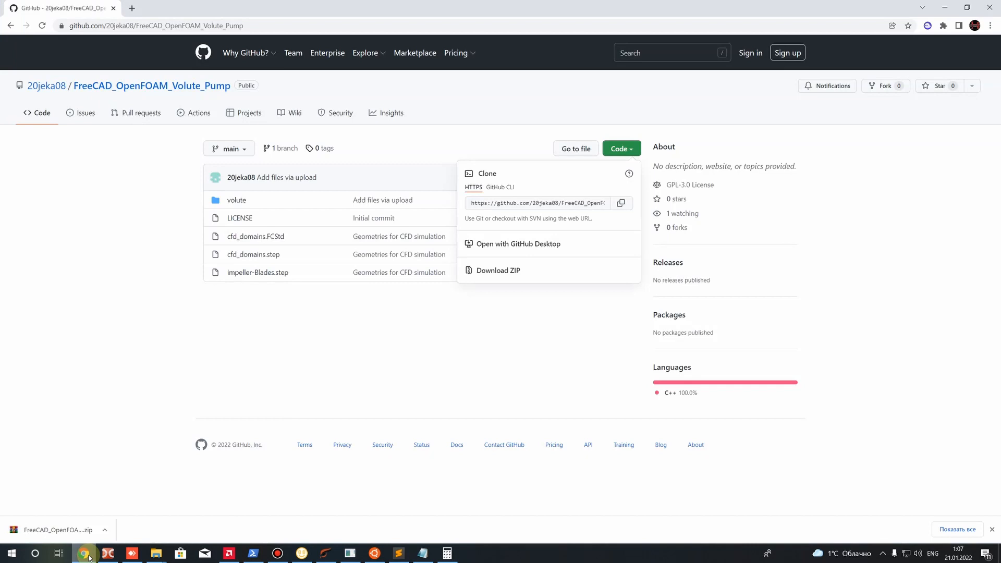
pyautogui.click(133, 8)
pyautogui.write('wolfdynamics.com')
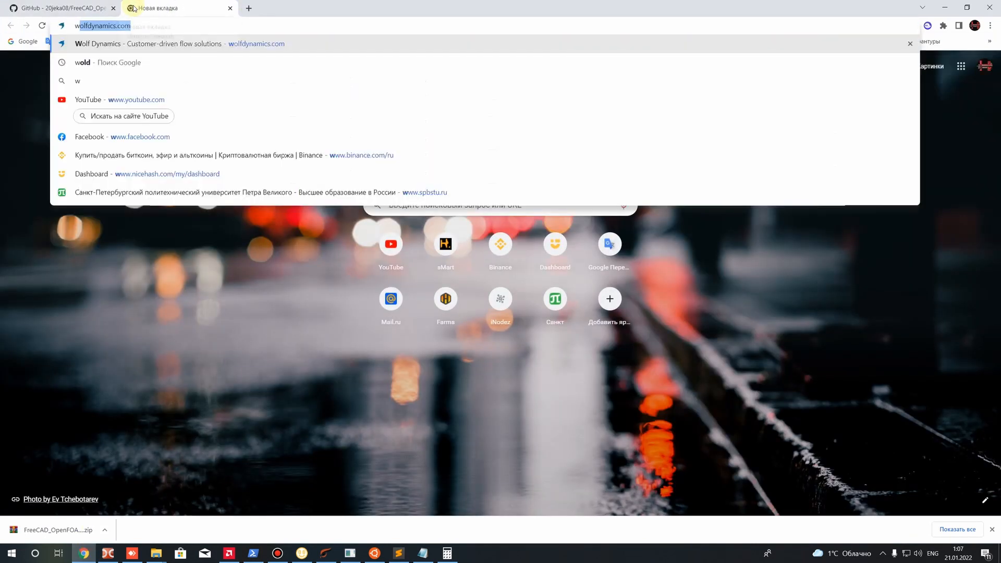
pyautogui.press('Return')
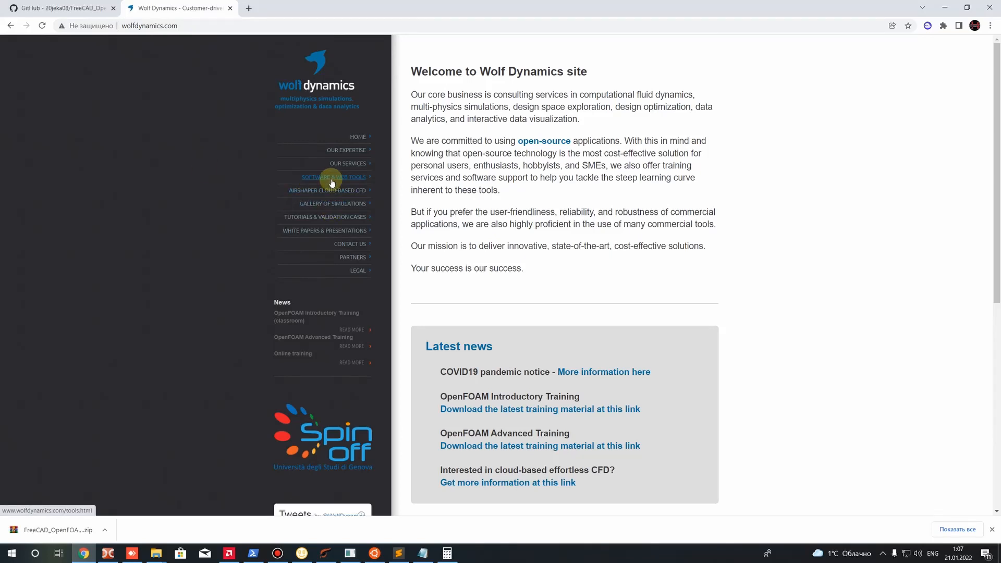
pyautogui.click(334, 180)
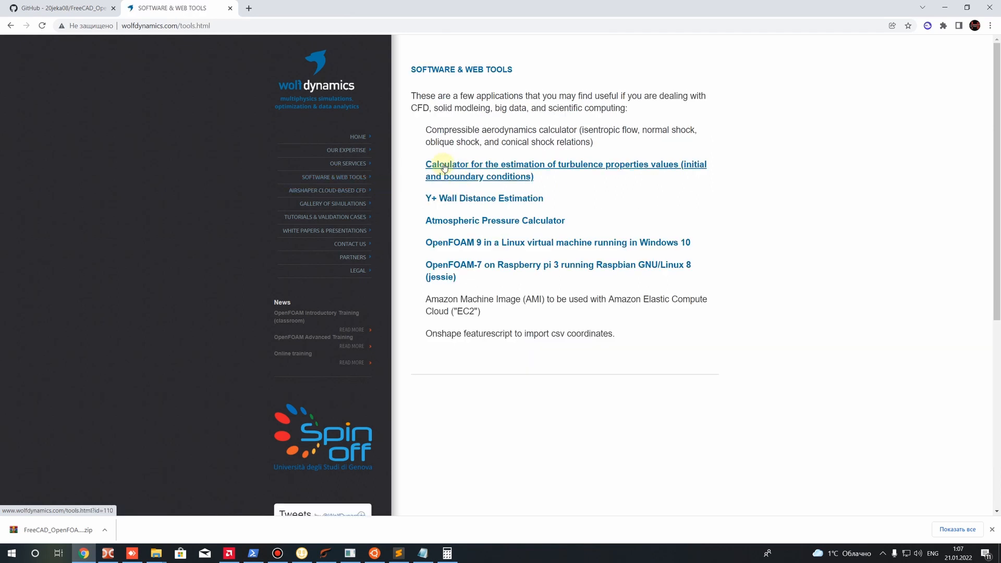
pyautogui.click(666, 166)
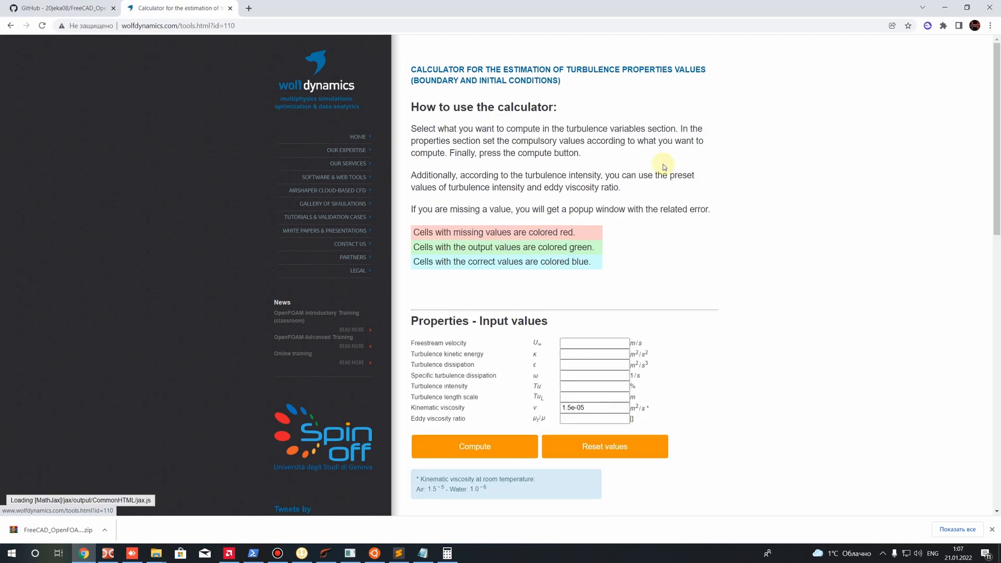
# Examine the calculator's input properties and the choices of turbulence variables to compute
pyautogui.click(574, 348)
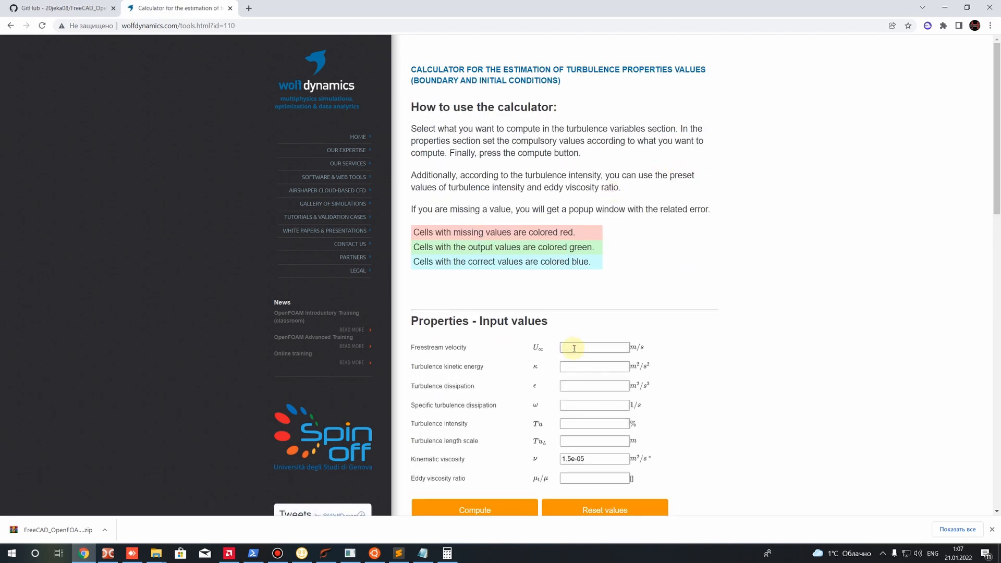
pyautogui.scroll(-9, 568, 341)
pyautogui.scroll(9, 566, 336)
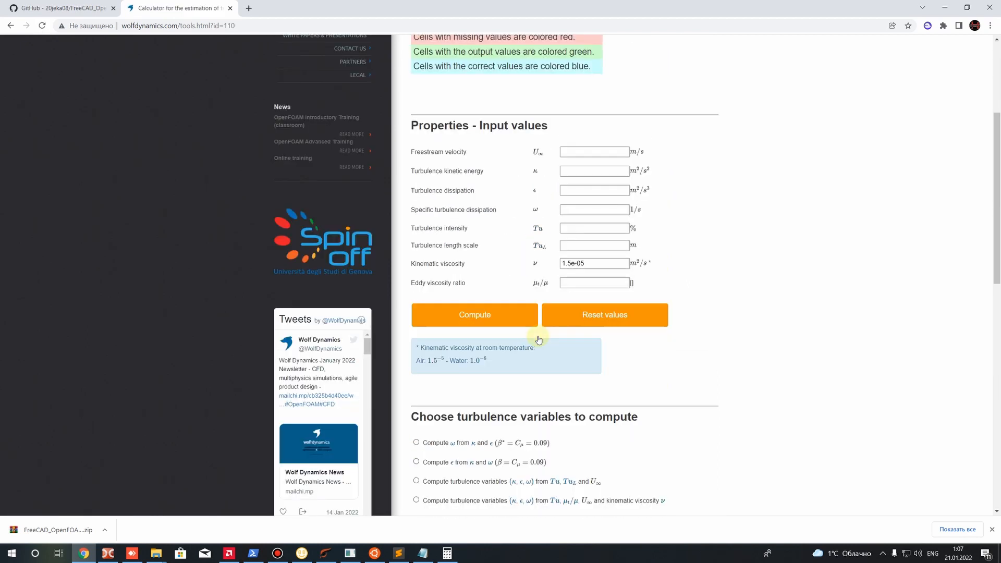
pyautogui.scroll(-4, 500, 250)
pyautogui.scroll(2, 560, 207)
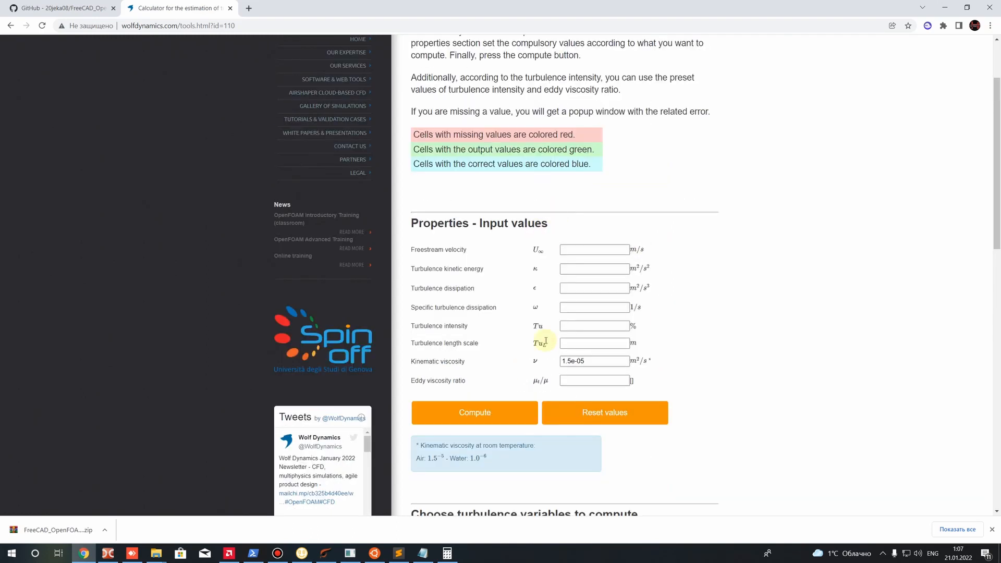
# Examine the calculator's fields for turbulence kinetic energy, turbulence dissipation, specific turbulence dissipation and turbulence intensity
pyautogui.scroll(-5, 538, 318)
pyautogui.scroll(4, 517, 235)
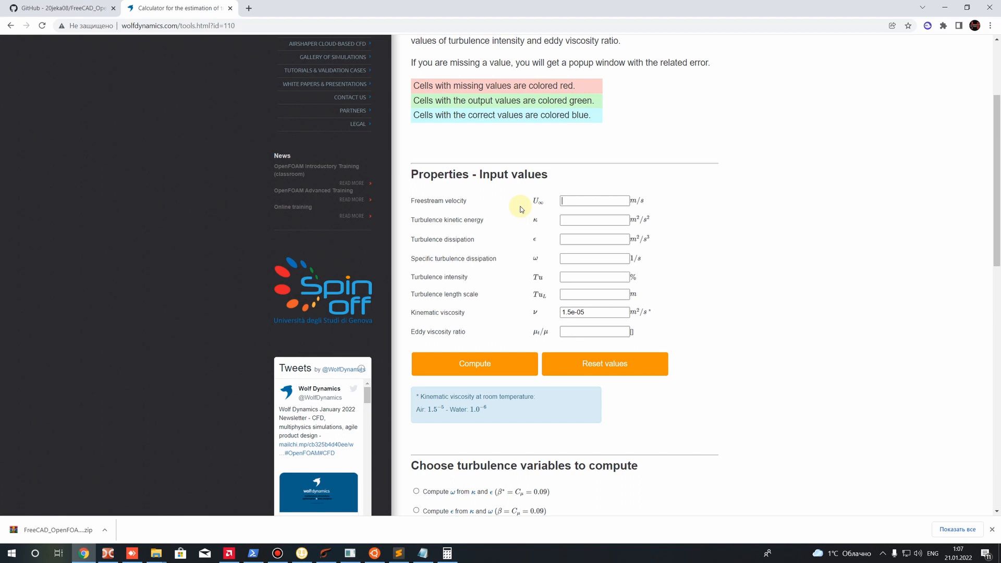
pyautogui.moveTo(413, 220); pyautogui.dragTo(483, 221)
pyautogui.moveTo(413, 239); pyautogui.dragTo(489, 245)
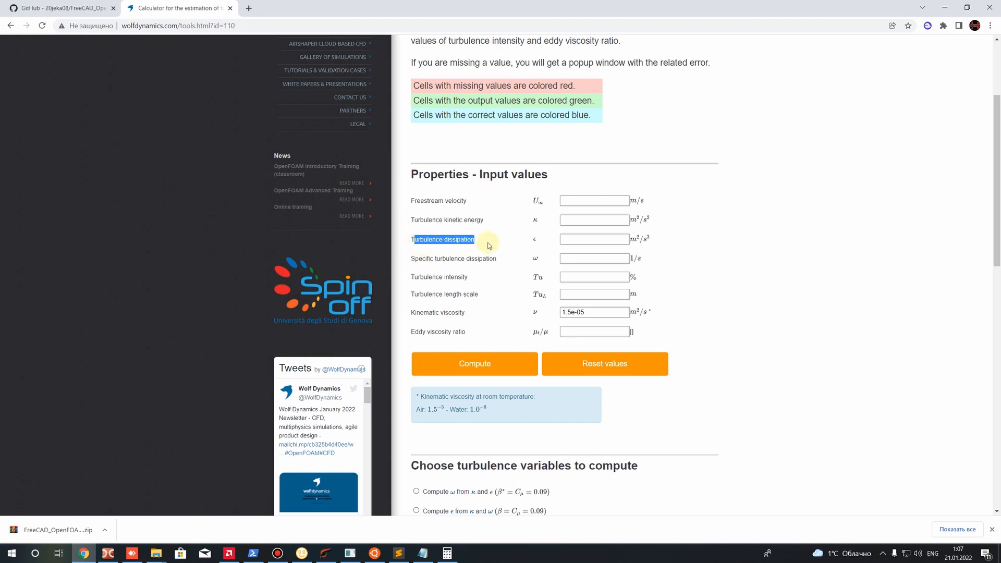
pyautogui.moveTo(415, 259); pyautogui.dragTo(506, 259)
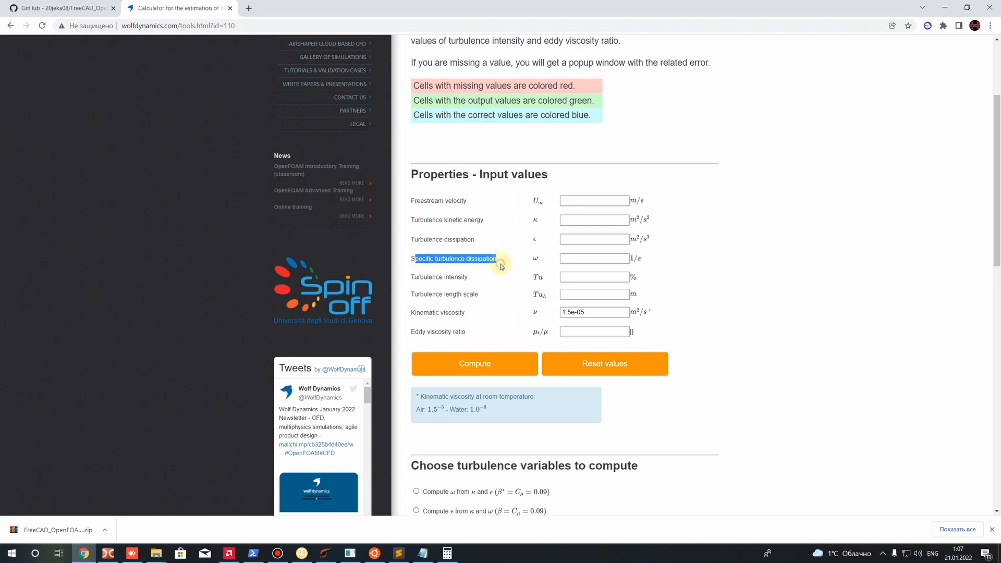
pyautogui.click(465, 278)
# Choose to compute κ, ε and ω from Tu, μt/μ, U∞ and kinematic viscosity ν
pyautogui.scroll(-5, 464, 276)
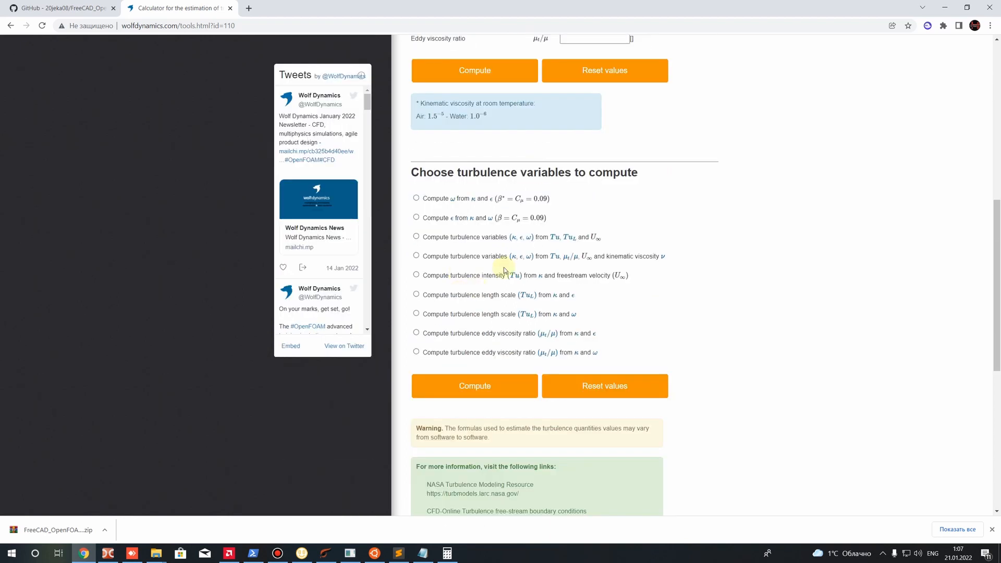
pyautogui.click(416, 238)
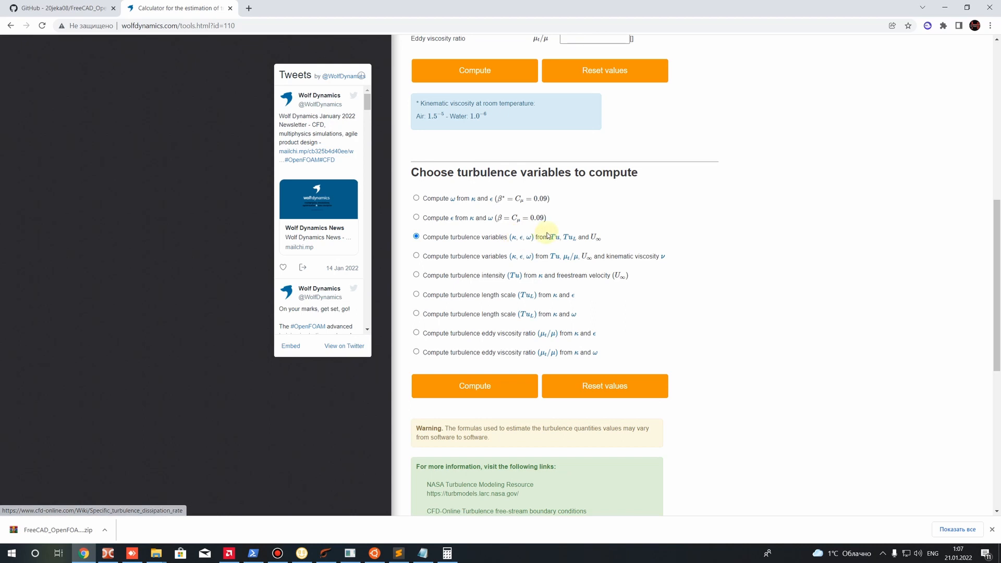
pyautogui.click(417, 257)
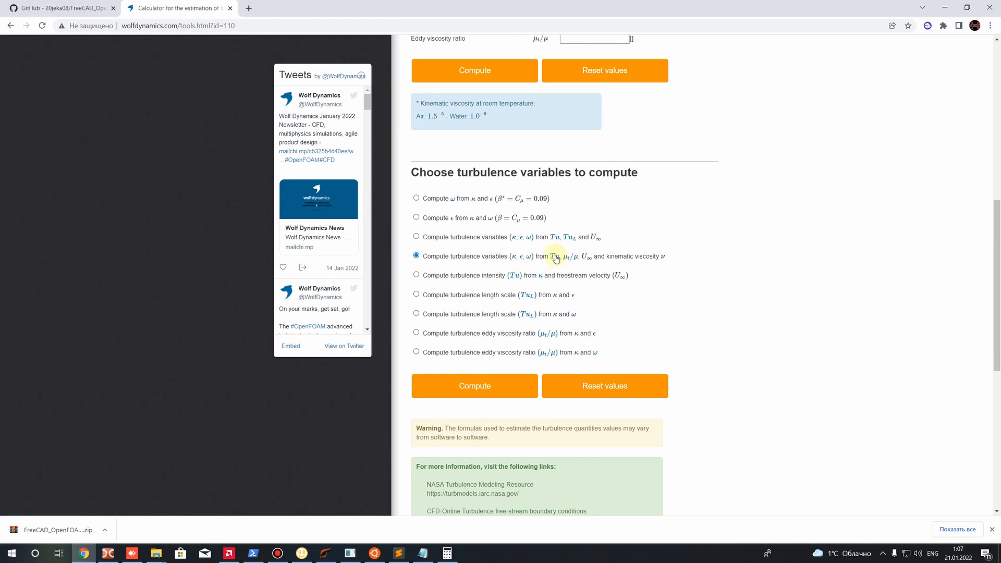
# Match the quantities required by the chosen computation to the calculator's input value fields
pyautogui.scroll(3, 542, 263)
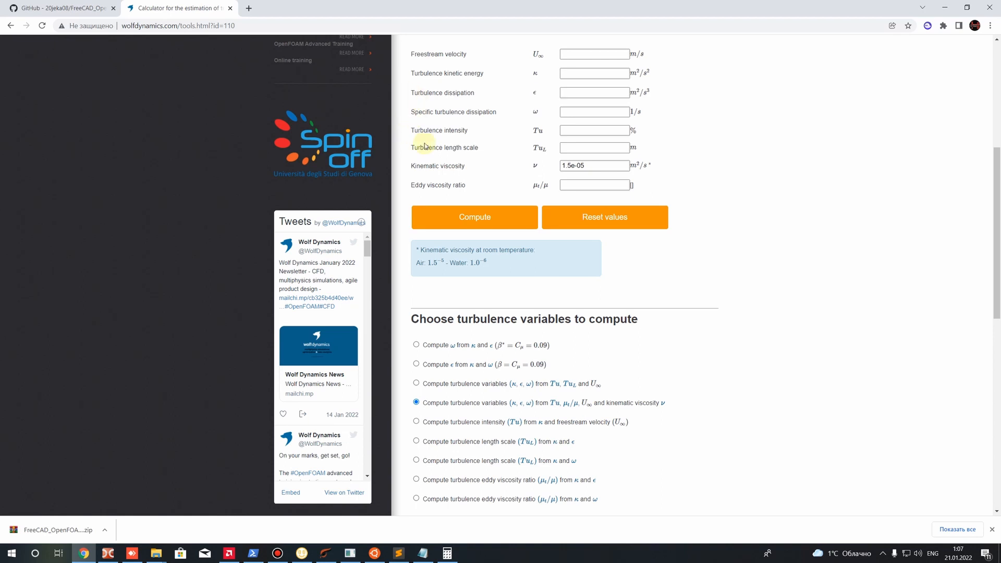
pyautogui.scroll(2, 501, 157)
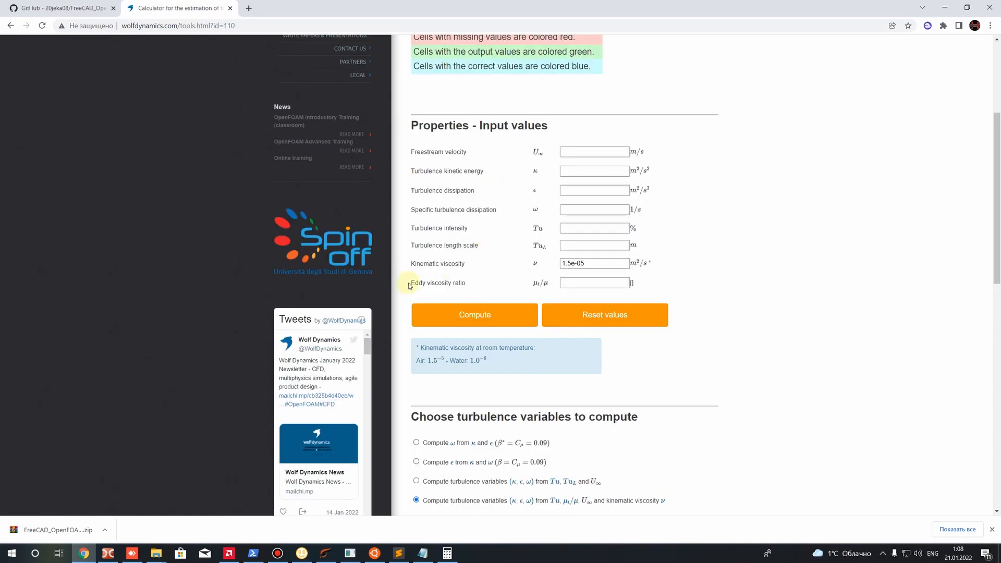
pyautogui.scroll(-4, 461, 283)
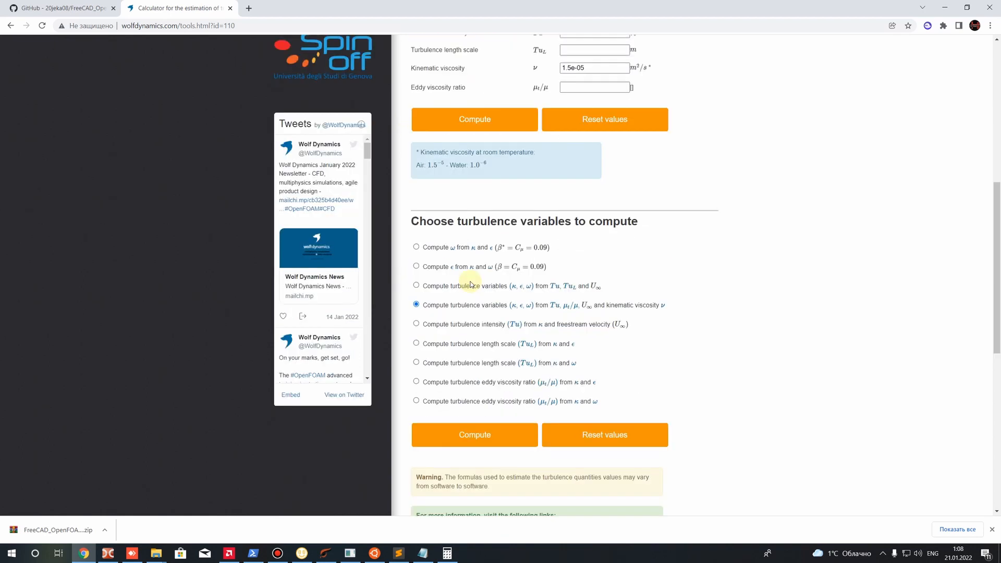
pyautogui.doubleClick(585, 305)
pyautogui.click(599, 304)
pyautogui.moveTo(582, 305); pyautogui.dragTo(597, 304)
pyautogui.click(604, 304)
pyautogui.moveTo(607, 305); pyautogui.dragTo(664, 306)
pyautogui.click(683, 332)
pyautogui.scroll(3, 623, 330)
pyautogui.scroll(-1, 530, 157)
pyautogui.scroll(2, 574, 197)
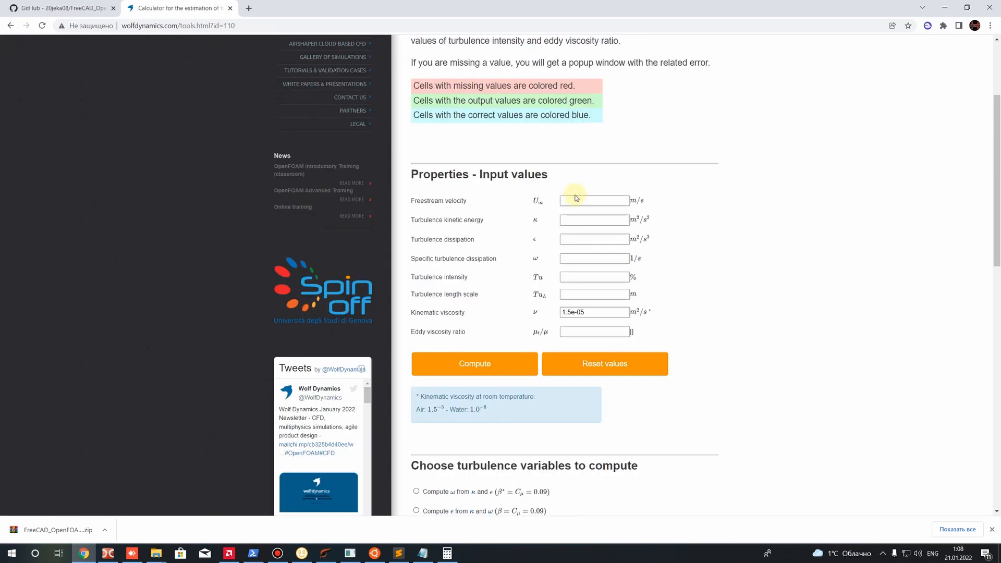
# Switch to Sublime Text and check the Inlet's volumetricFlowRate entry in the U file
pyautogui.click(573, 201)
pyautogui.click(399, 552)
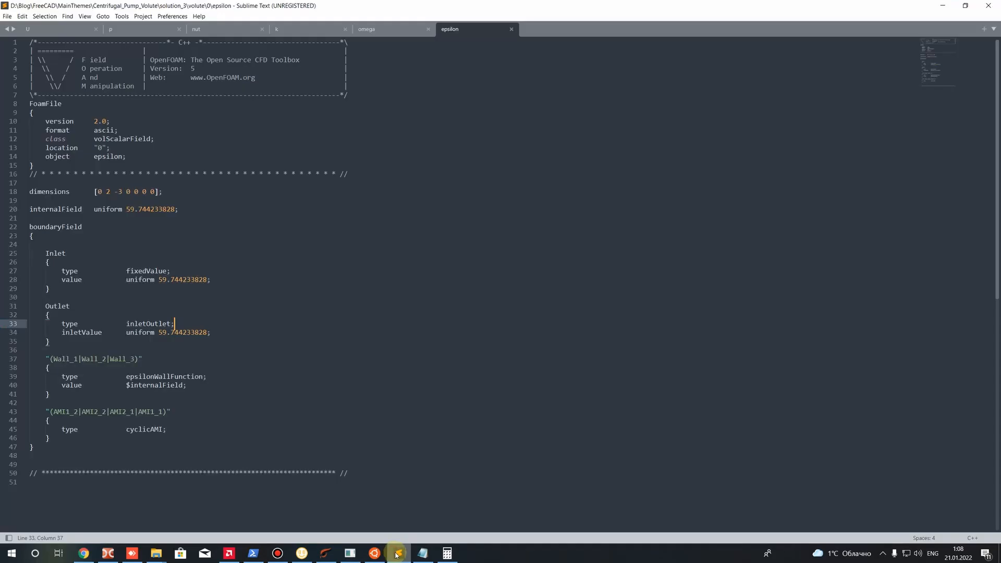
pyautogui.click(47, 30)
pyautogui.moveTo(142, 200); pyautogui.dragTo(191, 200)
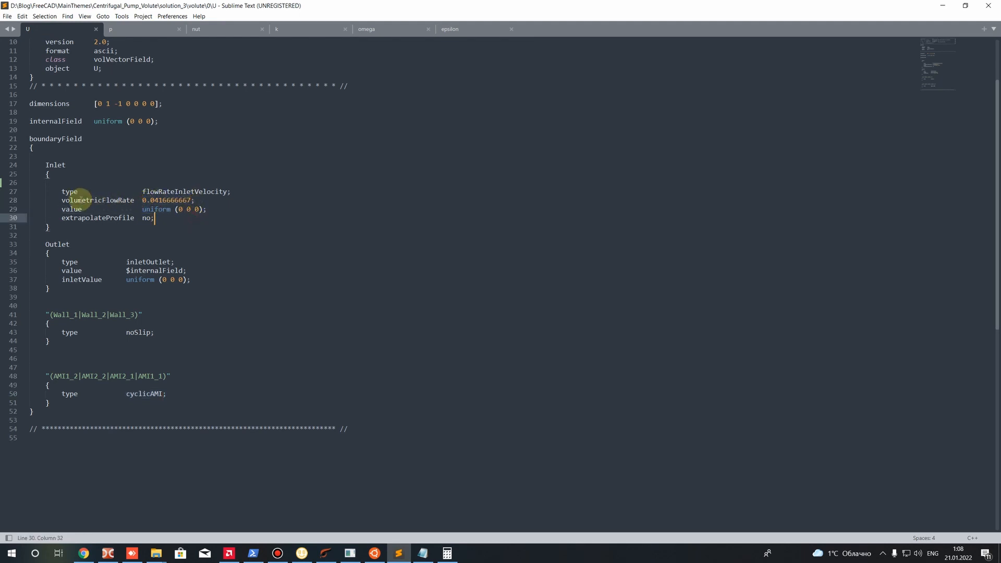
pyautogui.moveTo(62, 200); pyautogui.dragTo(125, 201)
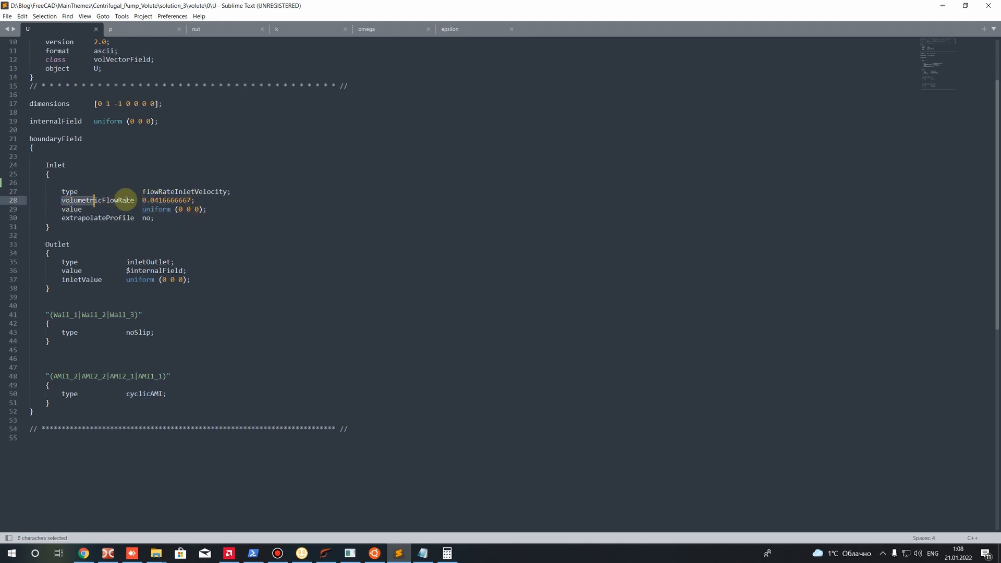
pyautogui.click(189, 243)
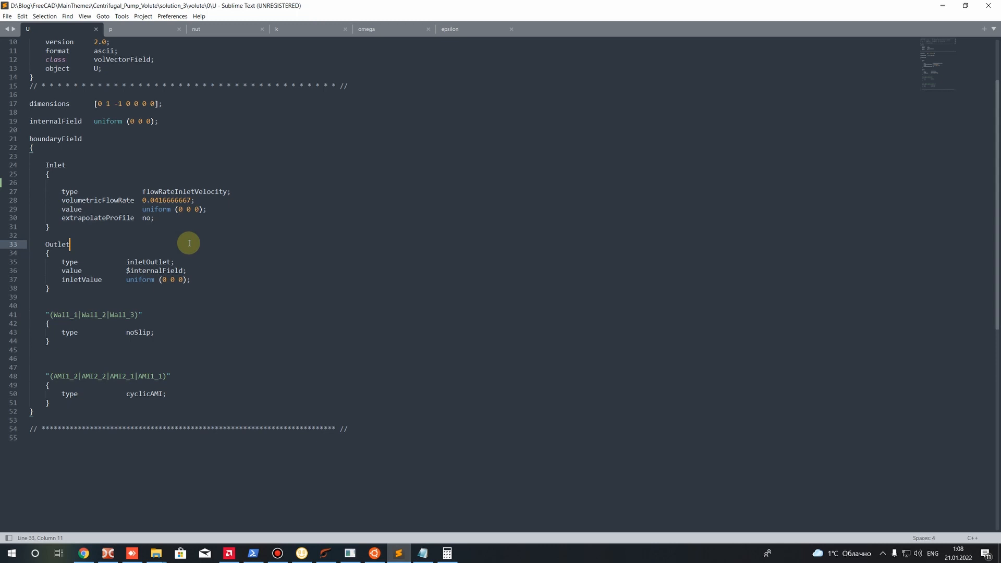
pyautogui.click(208, 201)
pyautogui.click(204, 279)
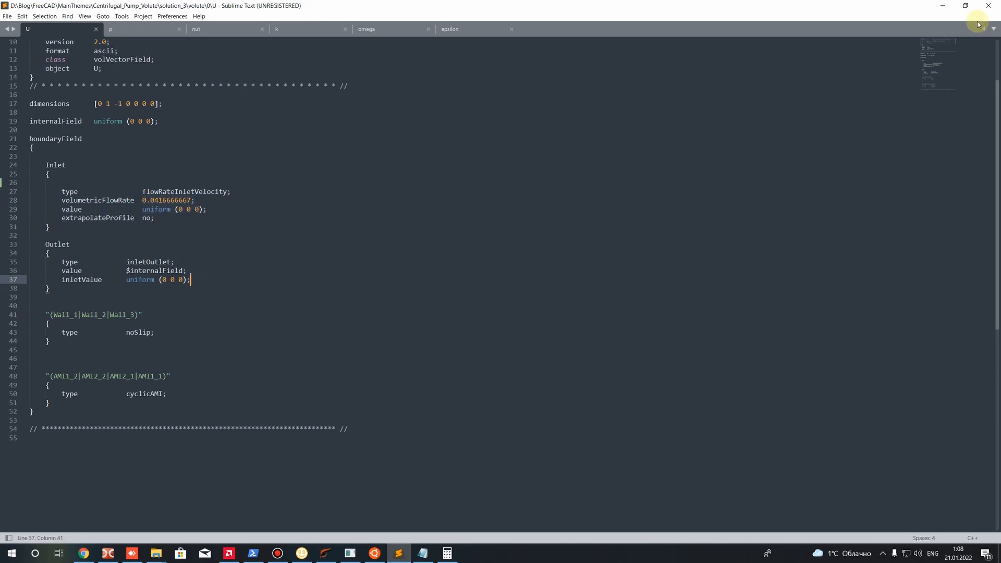
# Return to the calculator in Chrome and set the freestream velocity to 4.661 m/s and the turbulence intensity to 5 %
pyautogui.click(943, 5)
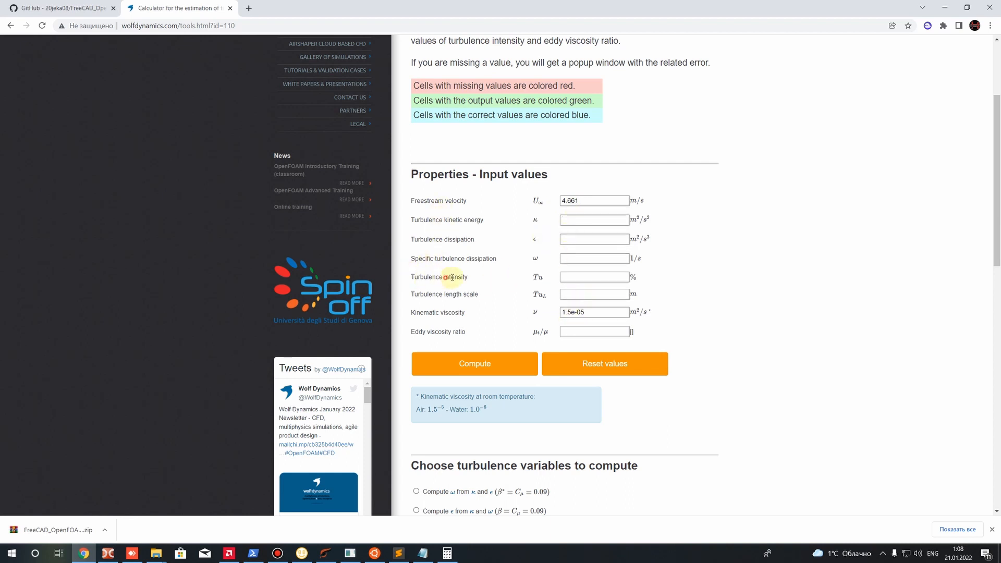
pyautogui.click(581, 275)
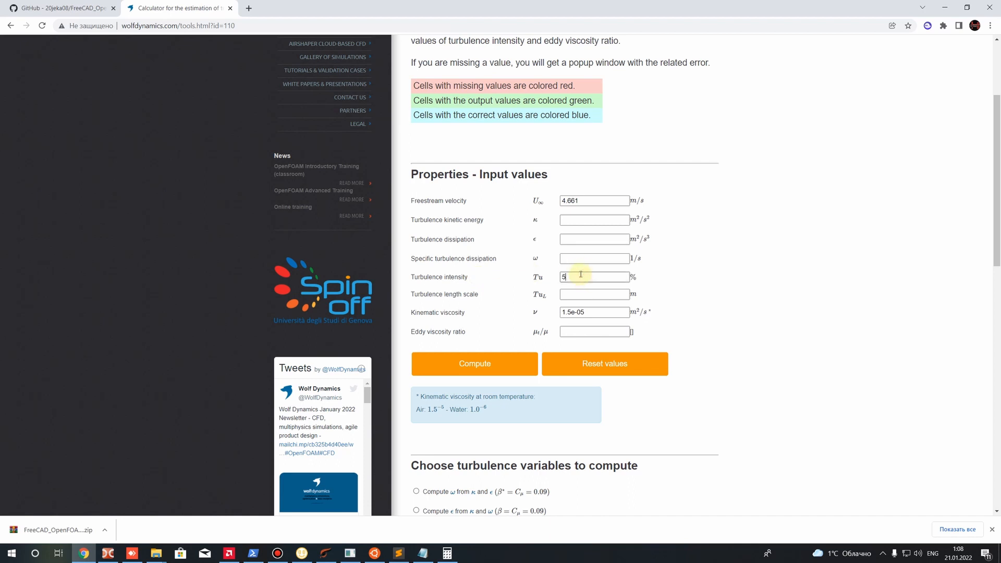
pyautogui.moveTo(580, 277); pyautogui.dragTo(563, 277)
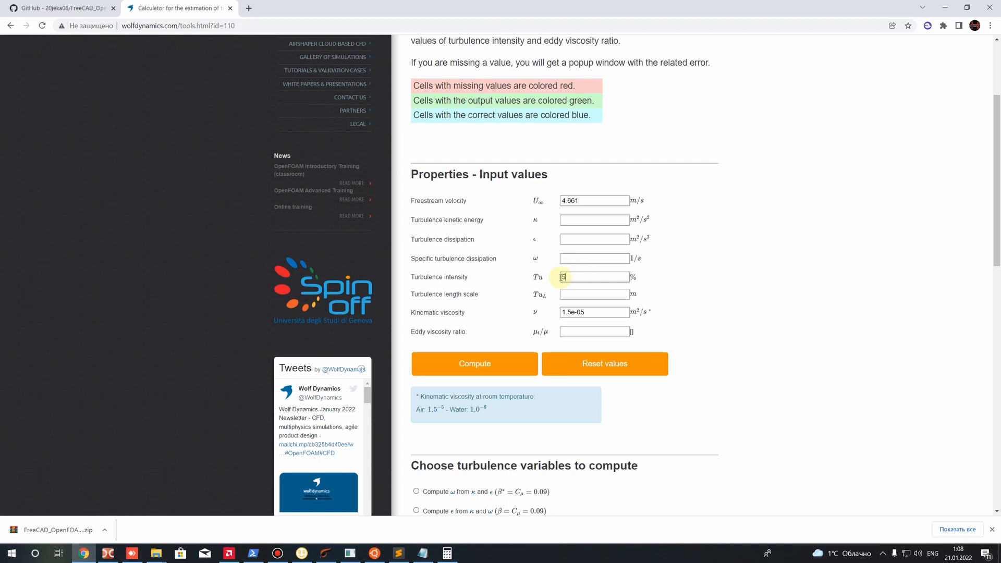
# Set the kinematic viscosity to 1.0e-06 m²/s, using the reference value for water
pyautogui.click(593, 317)
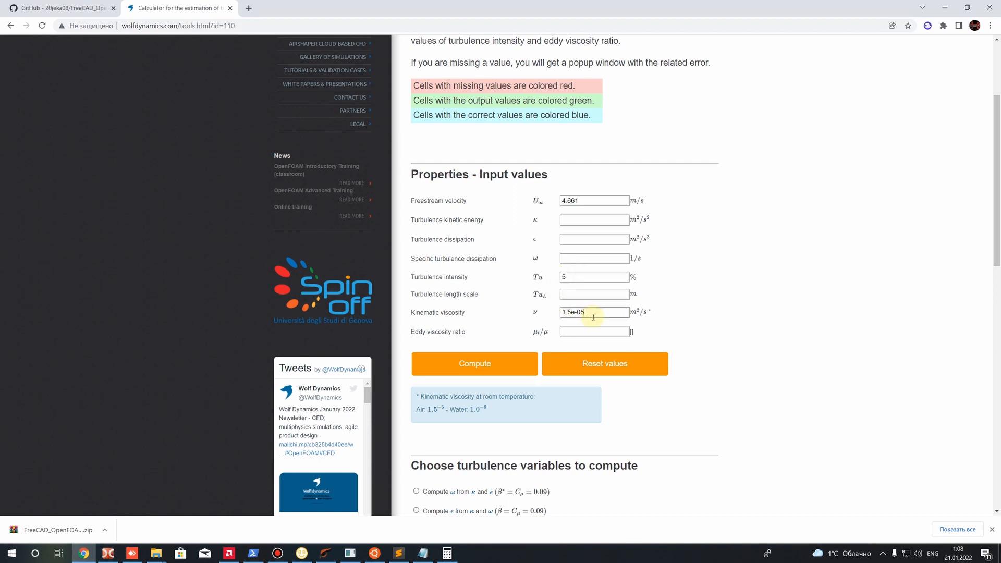
pyautogui.moveTo(567, 311); pyautogui.dragTo(571, 312)
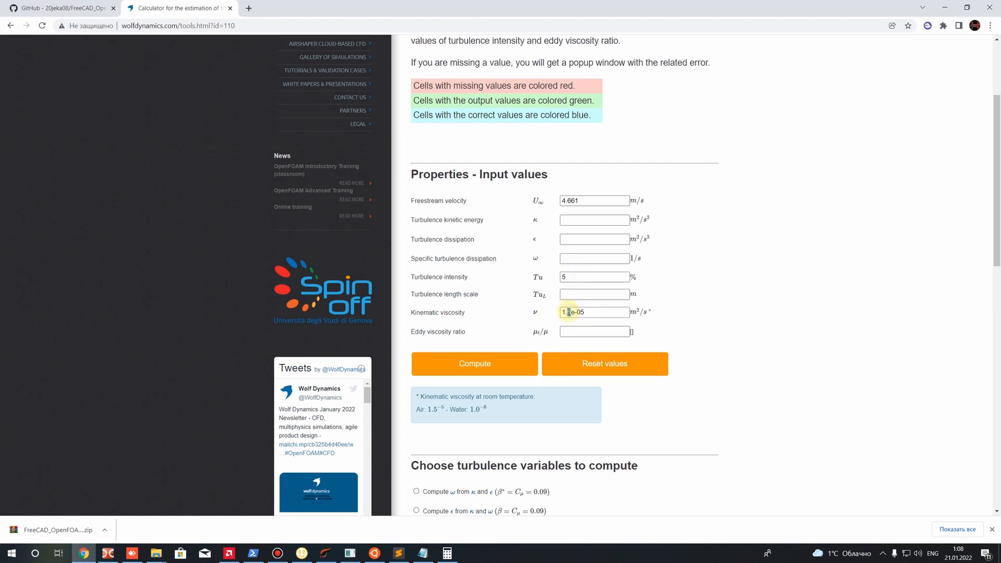
pyautogui.write('0')
pyautogui.moveTo(580, 311); pyautogui.dragTo(589, 311)
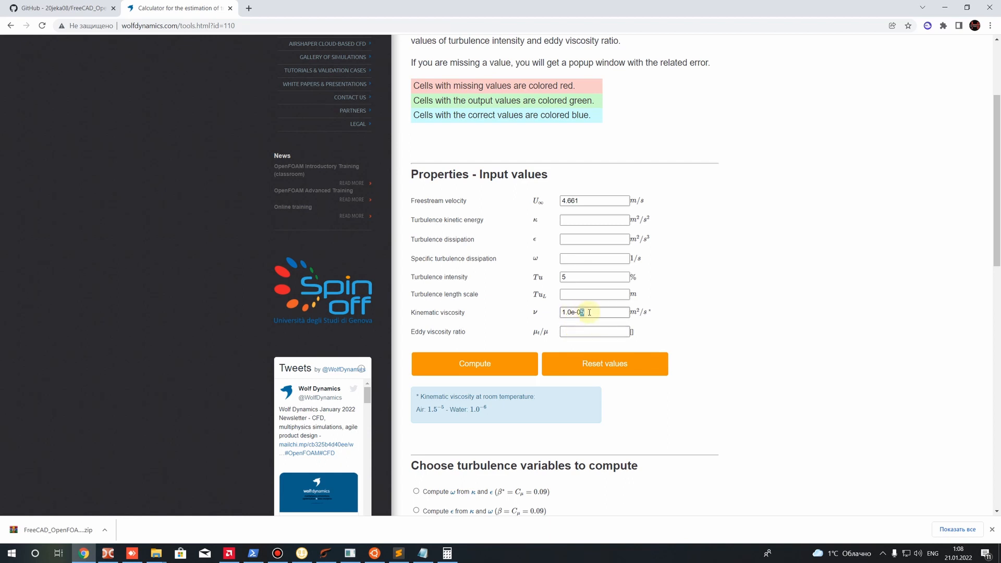
pyautogui.moveTo(472, 408); pyautogui.dragTo(513, 408)
pyautogui.click(487, 408)
pyautogui.moveTo(589, 313); pyautogui.dragTo(561, 325)
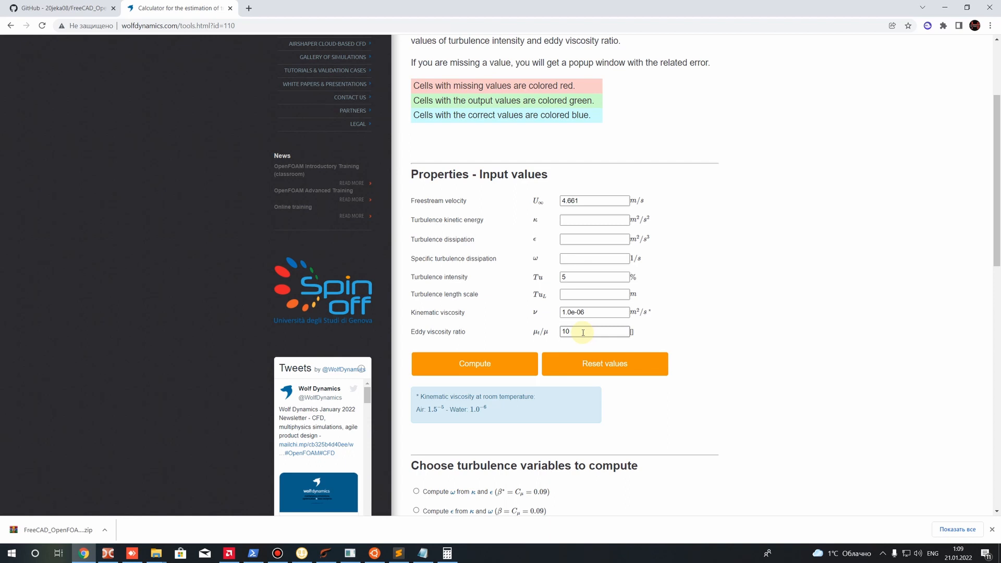
# Set the eddy viscosity ratio to 10 and compute the turbulence variables
pyautogui.click(579, 331)
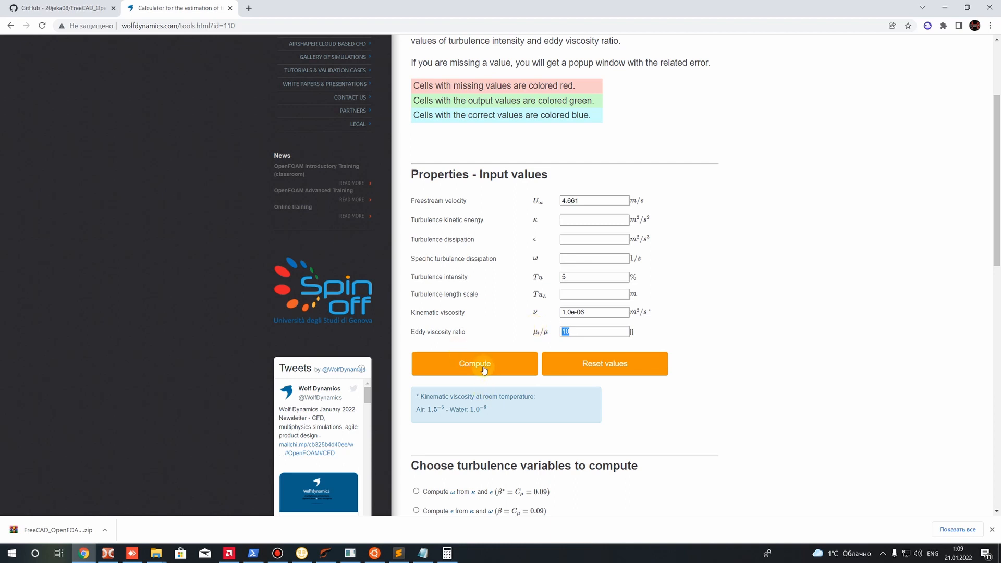
pyautogui.click(582, 330)
pyautogui.moveTo(582, 330); pyautogui.dragTo(565, 332)
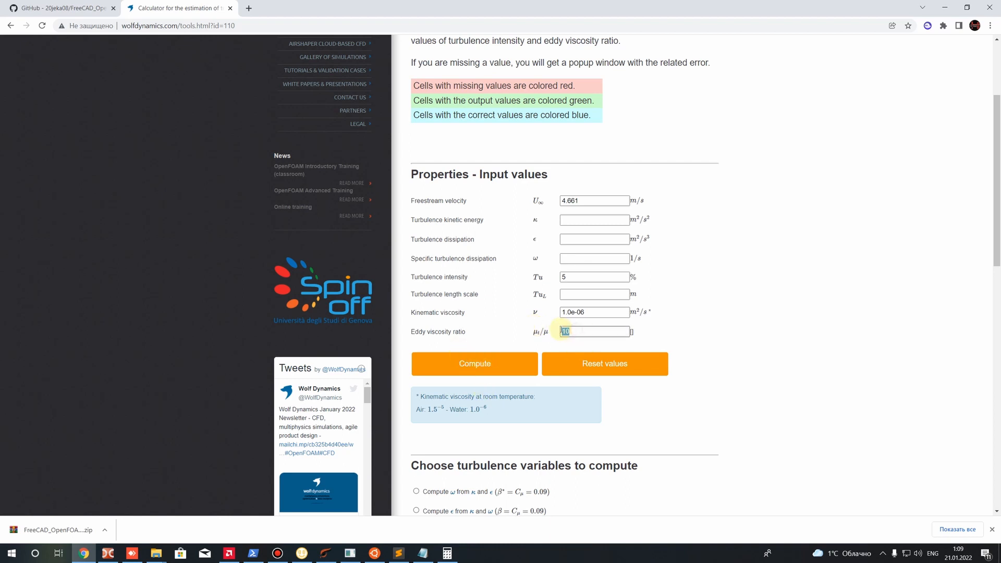
pyautogui.click(443, 399)
pyautogui.click(459, 370)
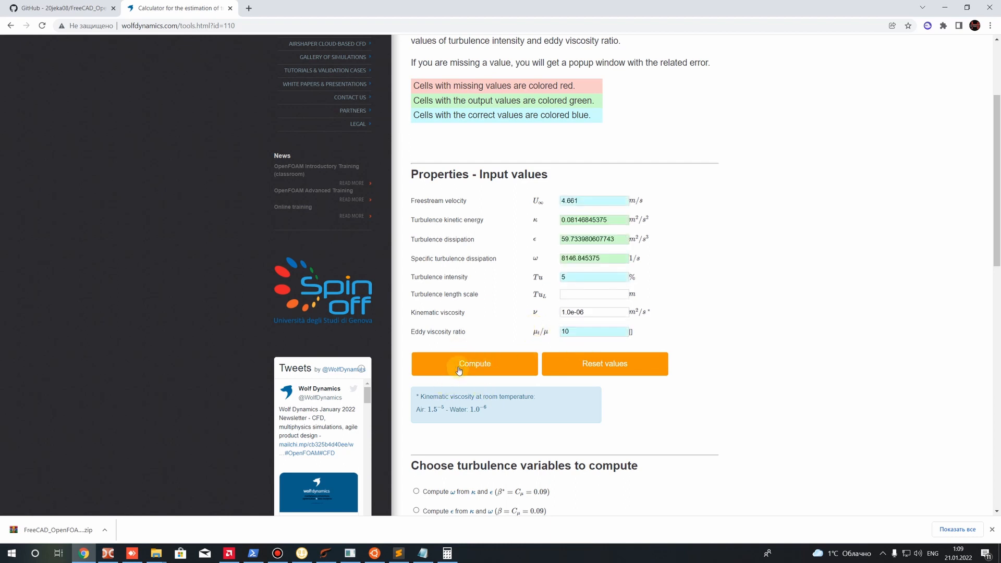
pyautogui.moveTo(608, 219); pyautogui.dragTo(540, 265)
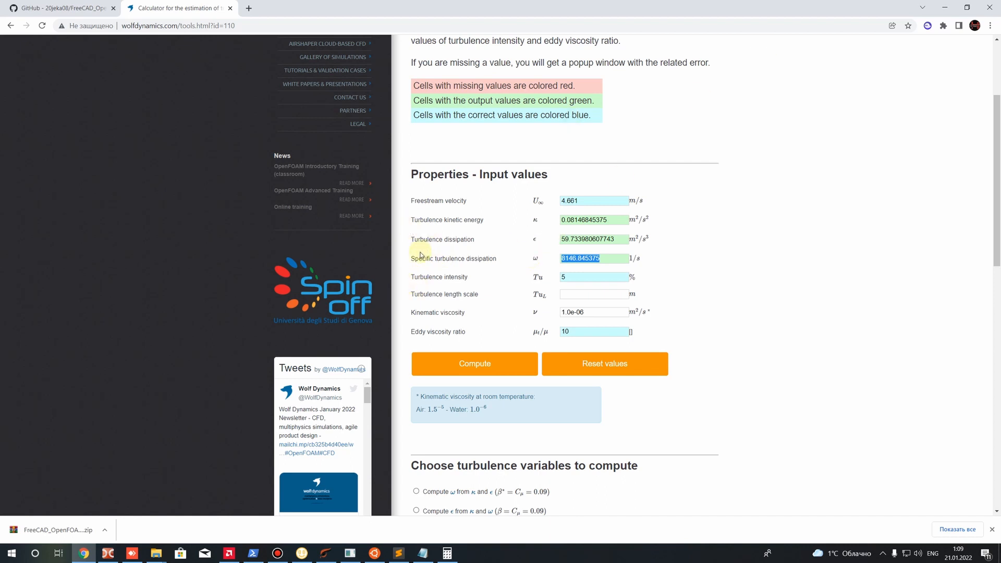
# Switch to Sublime Text, place its reduced window below the computed values, and review the k file's wall function
pyautogui.click(943, 10)
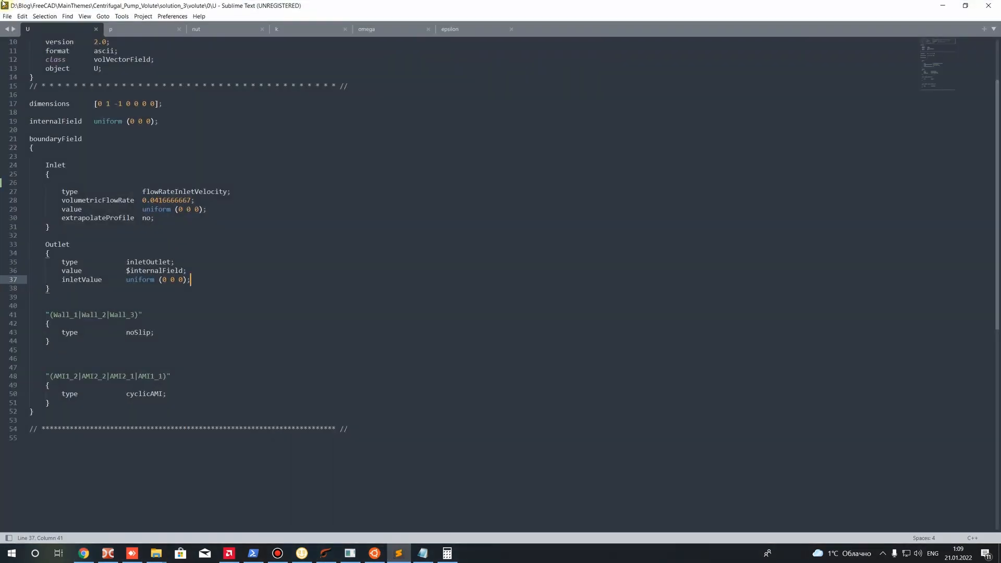
pyautogui.click(283, 29)
pyautogui.moveTo(359, 4); pyautogui.dragTo(586, 246)
pyautogui.moveTo(400, 456); pyautogui.dragTo(469, 419)
pyautogui.scroll(-3, 426, 448)
pyautogui.scroll(-3, 472, 446)
pyautogui.doubleClick(421, 411)
pyautogui.scroll(-2, 477, 463)
pyautogui.click(405, 411)
pyautogui.moveTo(402, 411); pyautogui.dragTo(456, 411)
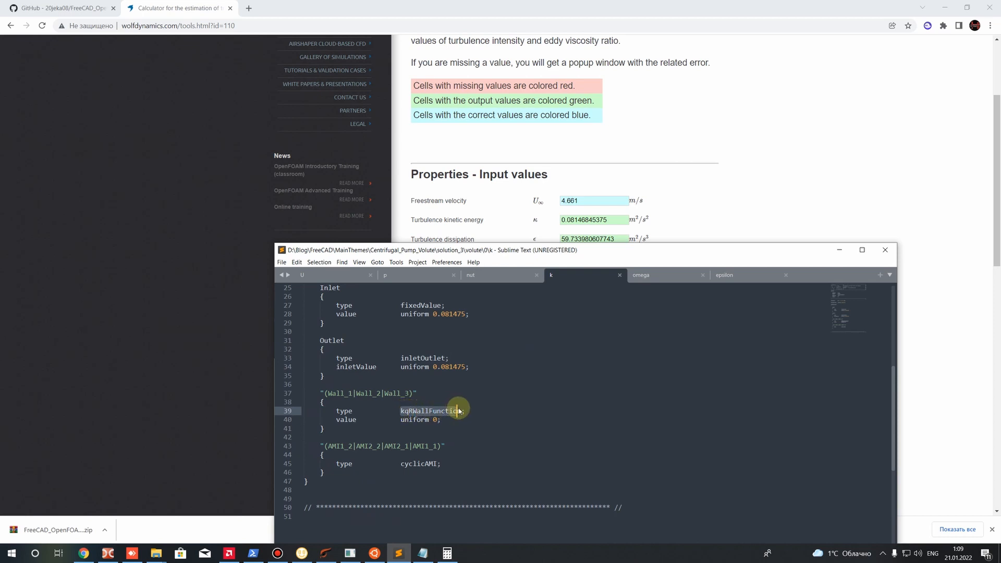
pyautogui.moveTo(458, 411); pyautogui.dragTo(461, 411)
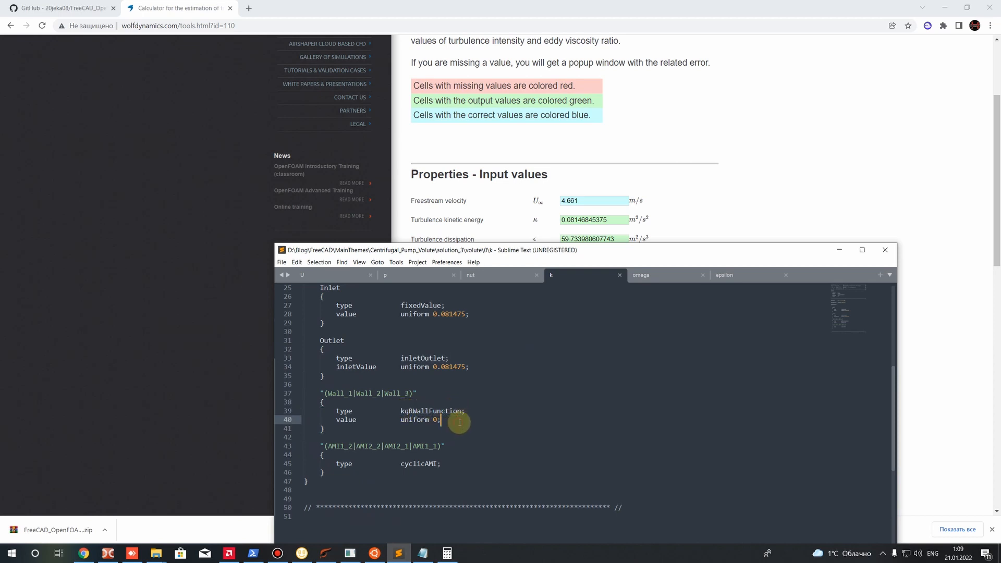
# Compare the omega file's Inlet value with the calculated specific turbulence dissipation and review its patch conditions
pyautogui.click(660, 273)
pyautogui.scroll(-4, 436, 441)
pyautogui.scroll(-2, 412, 449)
pyautogui.click(476, 436)
pyautogui.scroll(2, 476, 384)
pyautogui.moveTo(397, 372); pyautogui.dragTo(476, 384)
pyautogui.click(445, 385)
pyautogui.moveTo(572, 252); pyautogui.dragTo(576, 273)
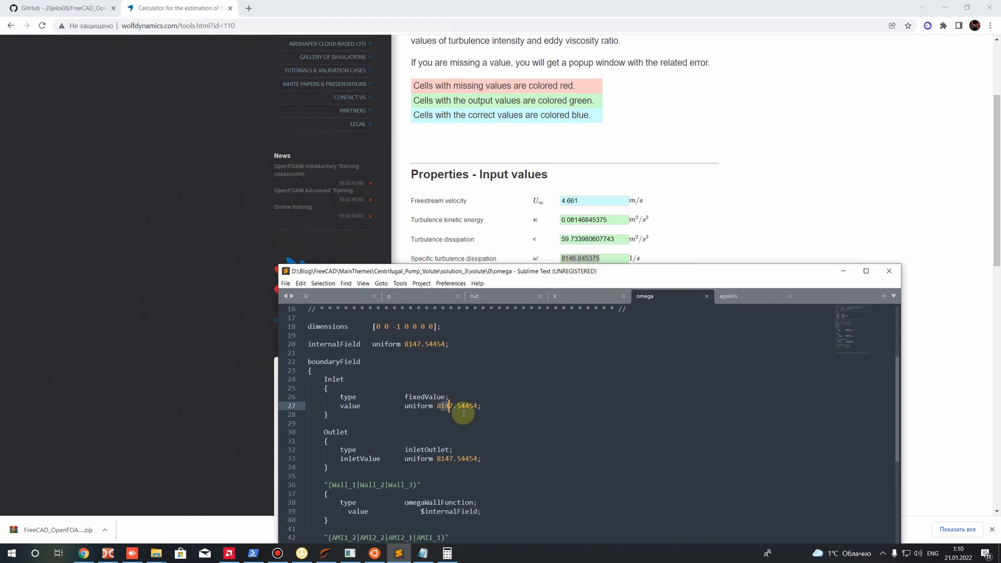
# Compare the epsilon file's boundary values with the calculated turbulence dissipation, and close Sublime Text
pyautogui.click(738, 296)
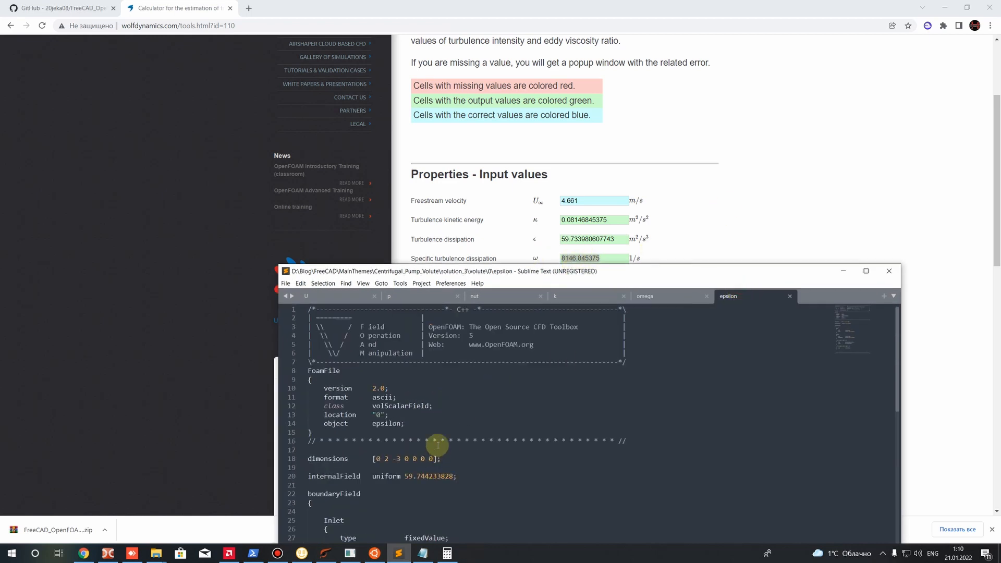
pyautogui.scroll(-2, 436, 441)
pyautogui.scroll(-3, 428, 412)
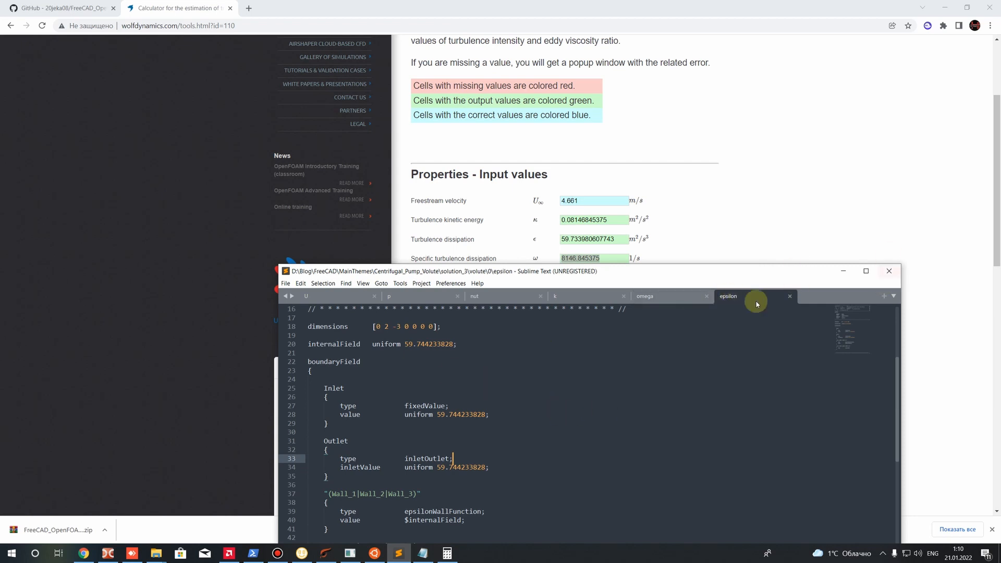
pyautogui.click(790, 296)
pyautogui.click(890, 271)
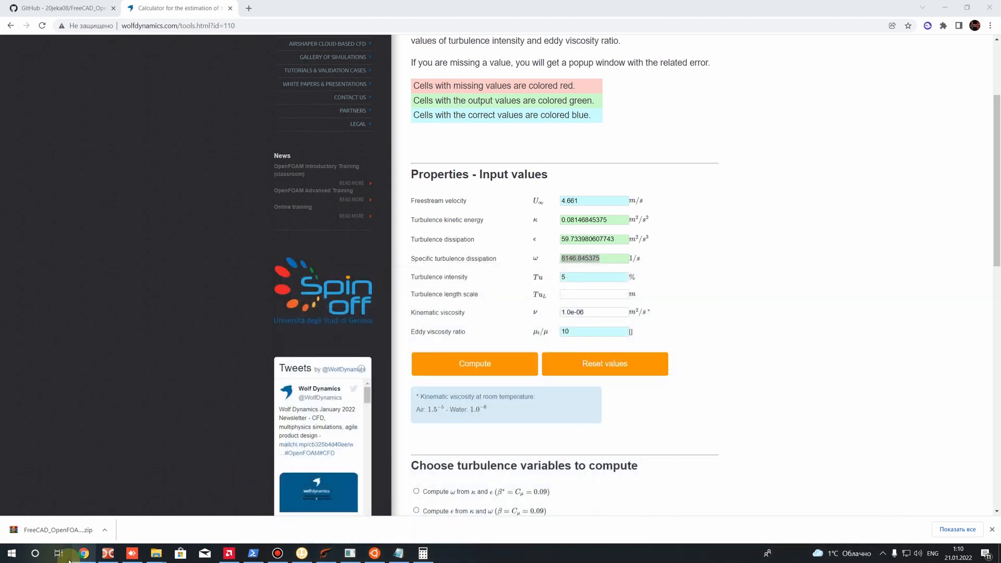
# Switch to Double Commander and open the volute folder inside solution_3 of Centrifugal_Pump_Volute
pyautogui.click(108, 553)
pyautogui.press('BackSpace')
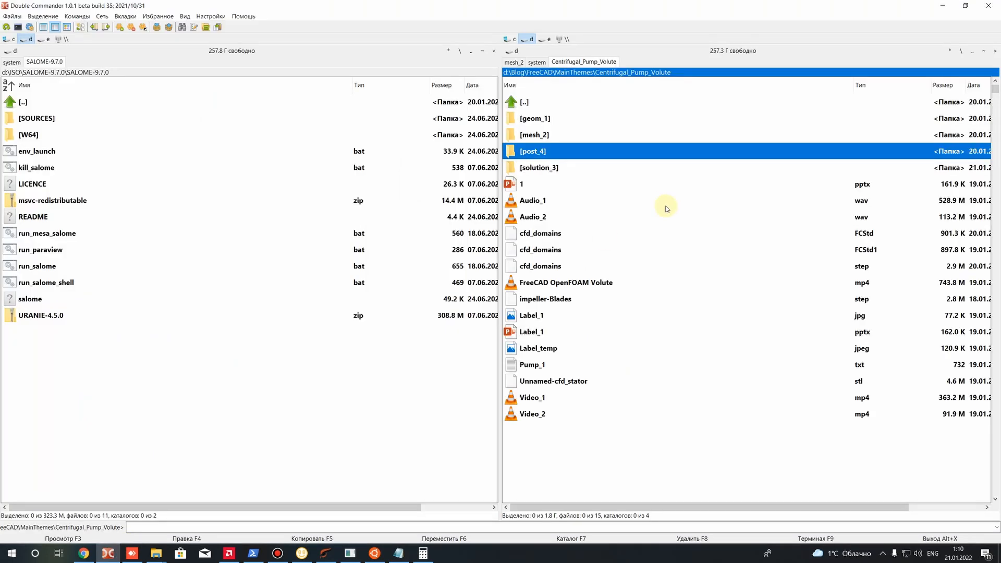
pyautogui.doubleClick(552, 167)
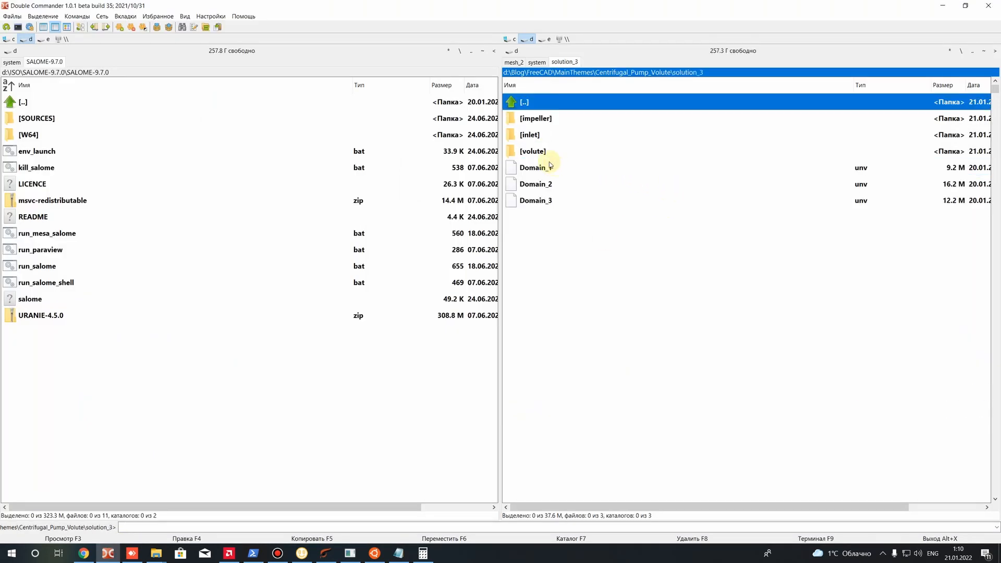
pyautogui.doubleClick(535, 151)
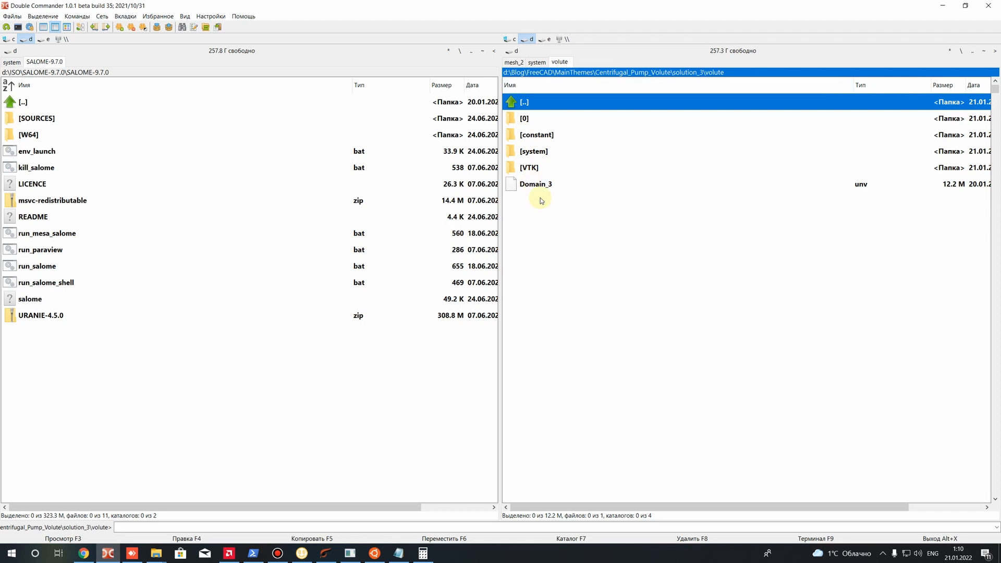
# Open the polyMesh folder inside the volute case's constant folder
pyautogui.press('Down')
pyautogui.press('Down')
pyautogui.press('Down')
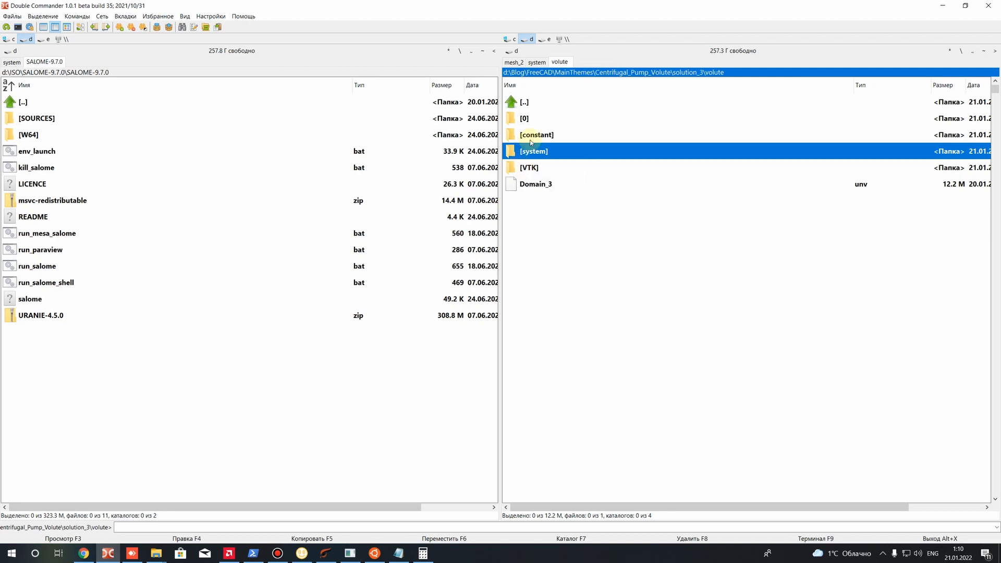
pyautogui.doubleClick(526, 119)
pyautogui.press('BackSpace')
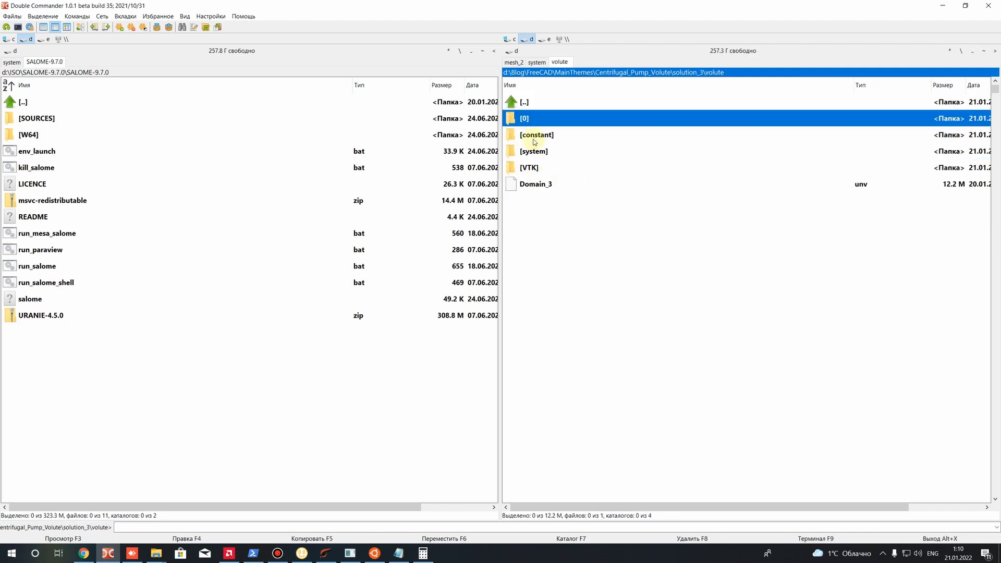
pyautogui.doubleClick(535, 134)
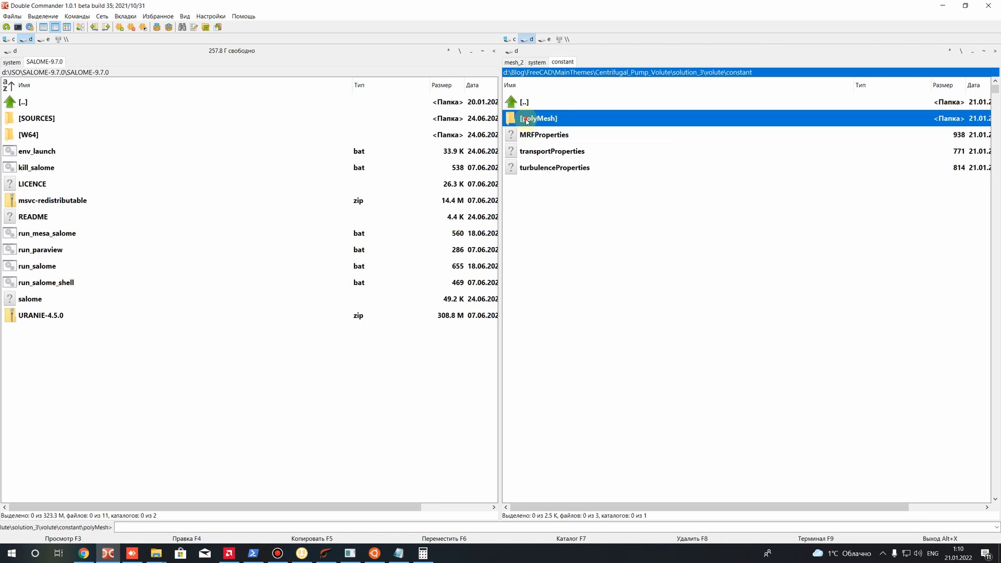
pyautogui.doubleClick(528, 119)
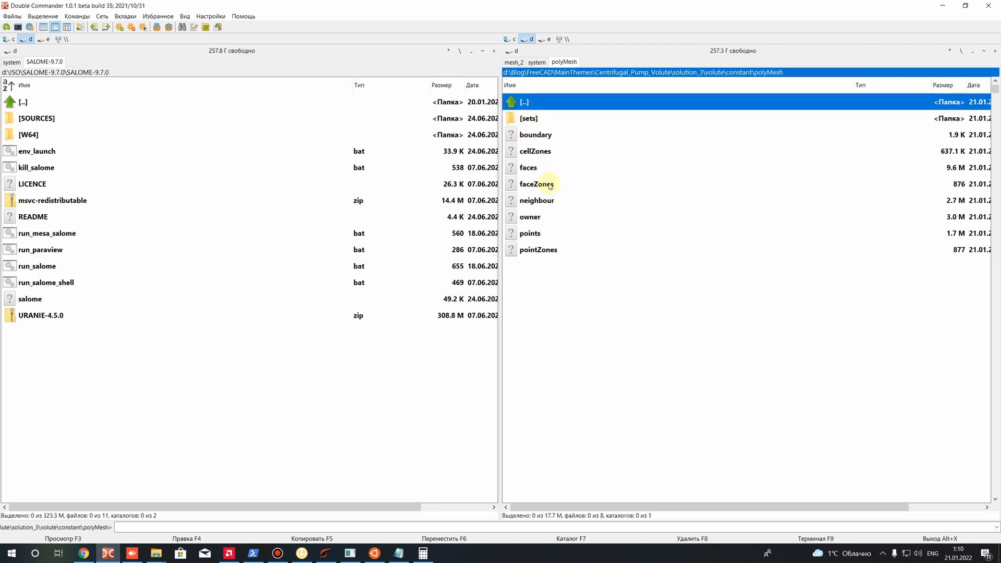
# Open the boundary file from polyMesh in Sublime Text and reposition its window over the file lists
pyautogui.rightClick(532, 136)
pyautogui.press('Escape')
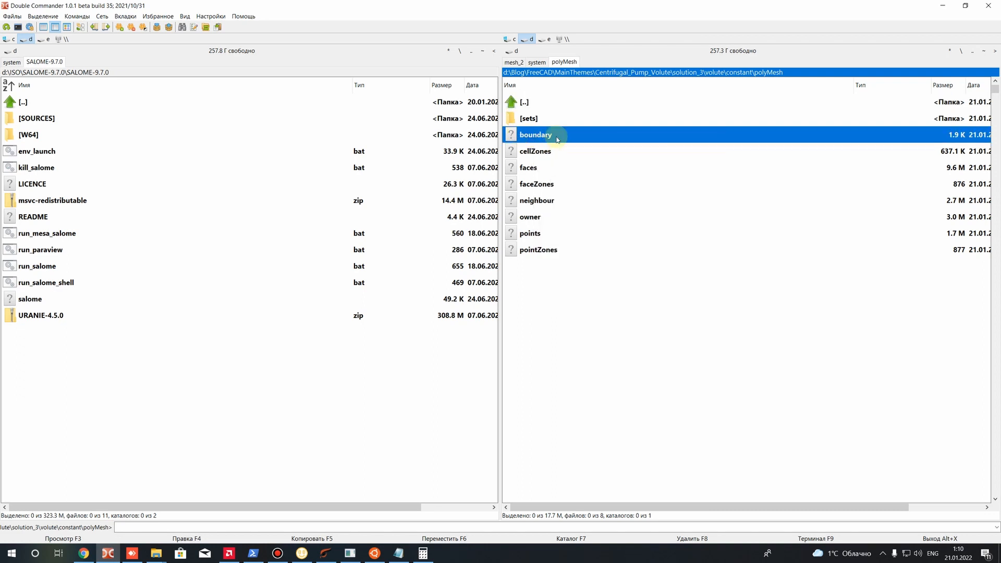
pyautogui.rightClick(527, 136)
pyautogui.click(573, 160)
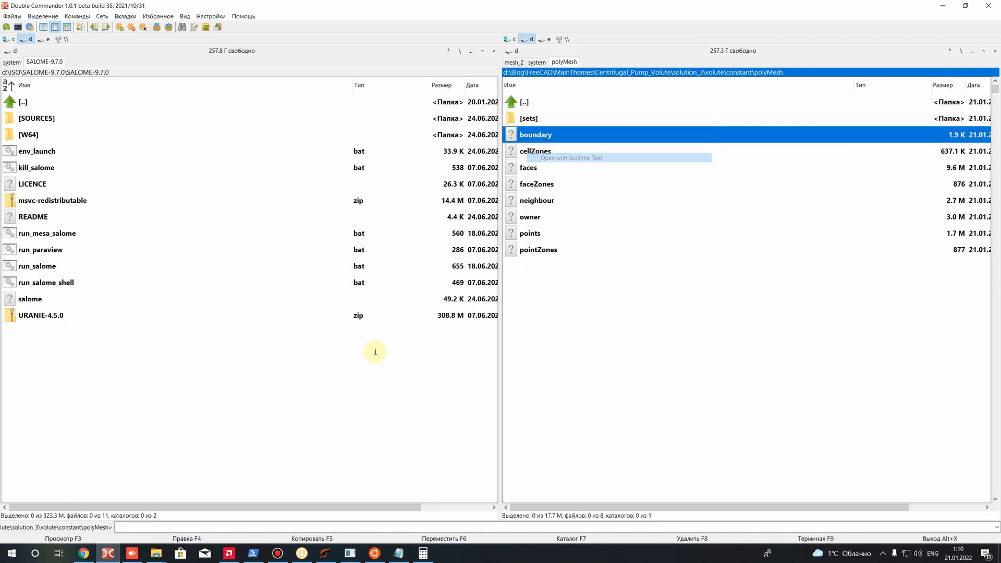
pyautogui.moveTo(469, 274); pyautogui.dragTo(378, 83)
# Review the patch names listed in the boundary file, from AMI2_2 and Outlet down through the wall and AMI patches
pyautogui.scroll(-2, 288, 277)
pyautogui.moveTo(236, 233); pyautogui.dragTo(250, 234)
pyautogui.scroll(-2, 233, 286)
pyautogui.moveTo(232, 285); pyautogui.dragTo(281, 289)
pyautogui.scroll(-2, 279, 288)
pyautogui.scroll(2, 224, 233)
pyautogui.scroll(-3, 230, 199)
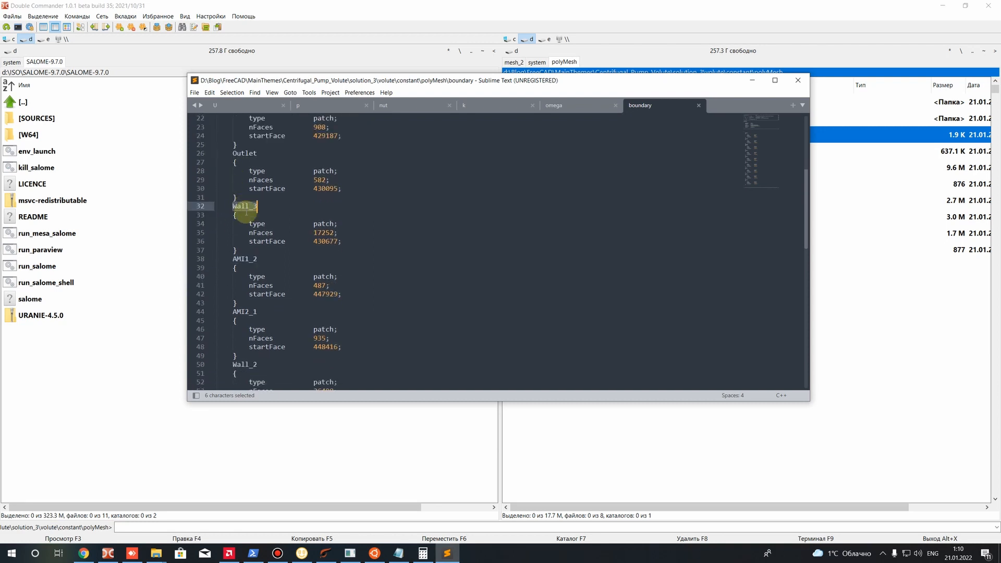
pyautogui.scroll(4, 226, 205)
pyautogui.click(225, 206)
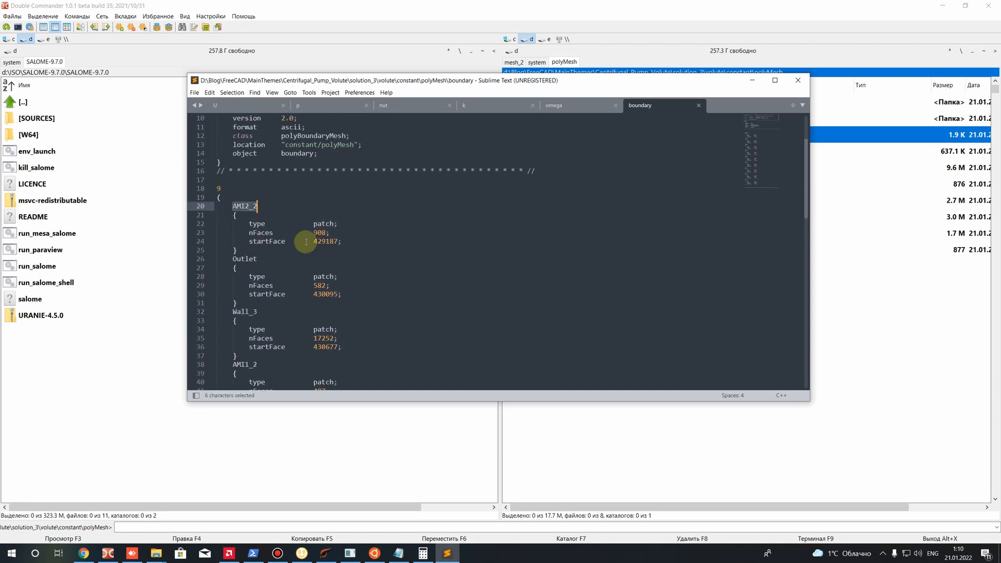
# Examine the type assigned to each patch in the boundary file, starting with AMI2_2
pyautogui.moveTo(314, 224); pyautogui.dragTo(337, 224)
pyautogui.scroll(-2, 313, 271)
pyautogui.doubleClick(323, 277)
pyautogui.moveTo(314, 170); pyautogui.dragTo(338, 171)
pyautogui.moveTo(314, 221); pyautogui.dragTo(334, 218)
pyautogui.moveTo(330, 270)
pyautogui.mouseDown()
pyautogui.moveTo(318, 275)
pyautogui.moveTo(331, 251)
pyautogui.mouseUp()
pyautogui.scroll(-3, 326, 297)
pyautogui.moveTo(321, 303); pyautogui.dragTo(330, 304)
pyautogui.scroll(-3, 328, 315)
pyautogui.scroll(-4, 328, 315)
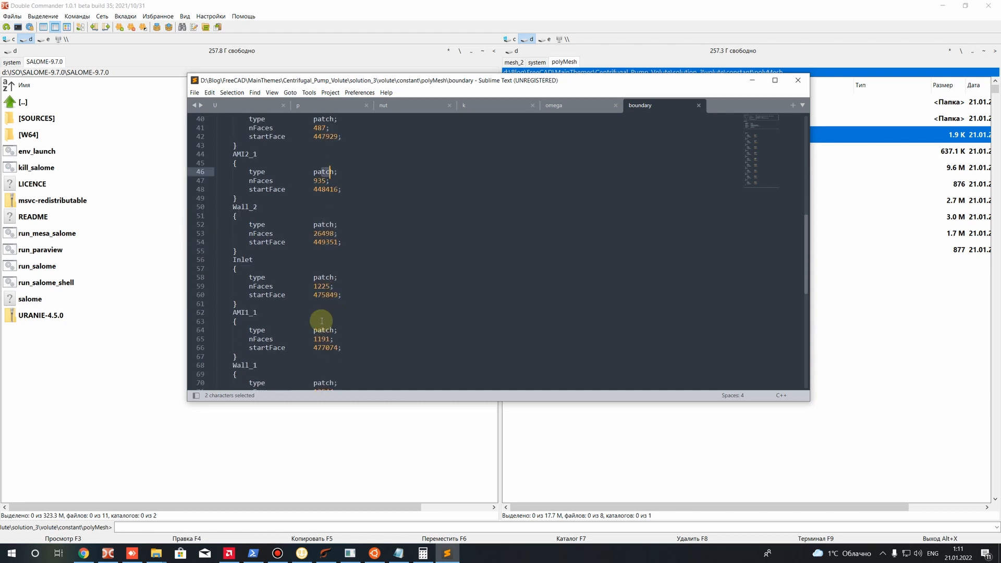
# Try setting the Wall_1 patch type to wall, undo the change, and save the boundary file
pyautogui.moveTo(309, 303); pyautogui.dragTo(335, 276)
pyautogui.scroll(-3, 342, 307)
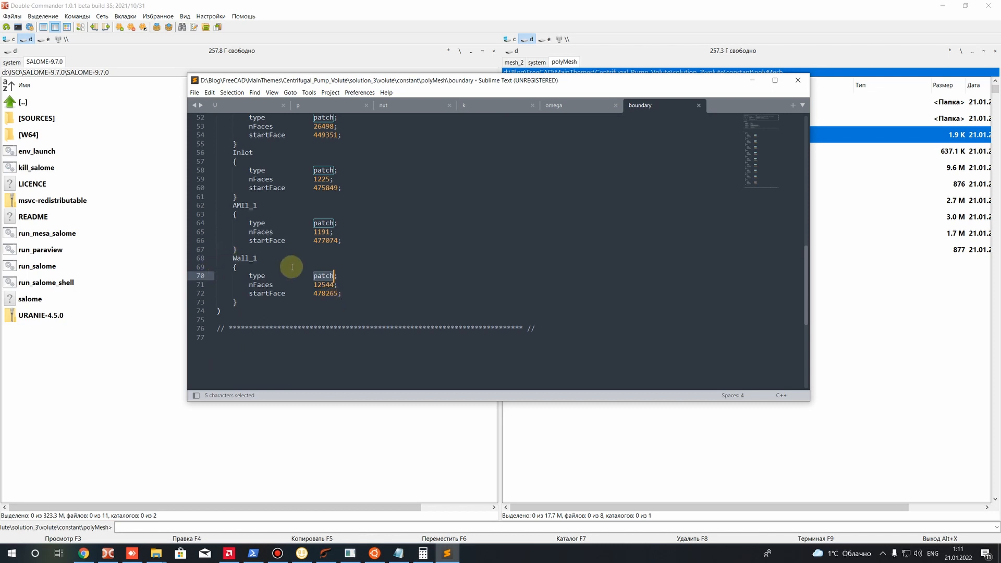
pyautogui.write('wall')
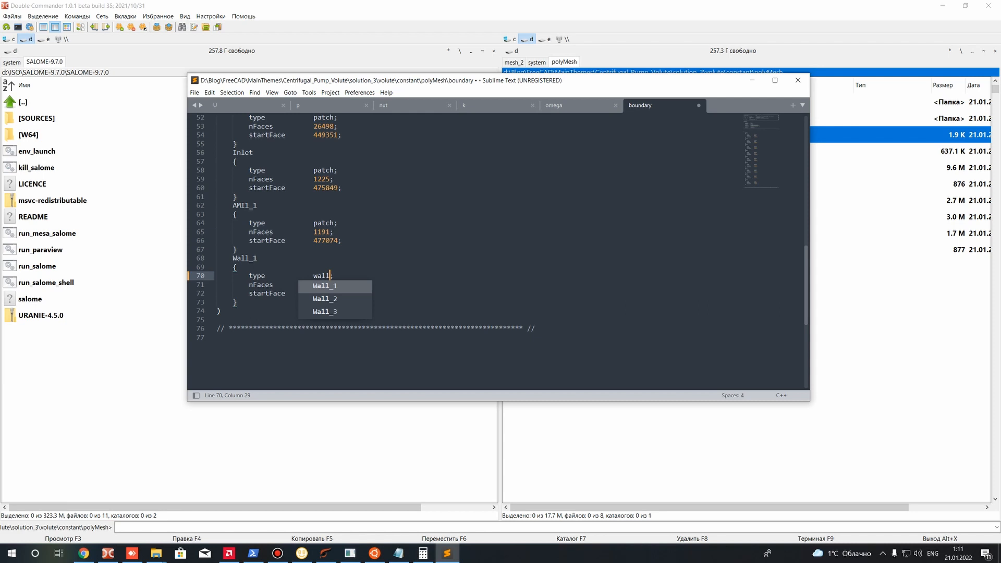
pyautogui.hotkey('ctrl', 'z')
pyautogui.hotkey('ctrl', 's')
pyautogui.click(336, 285)
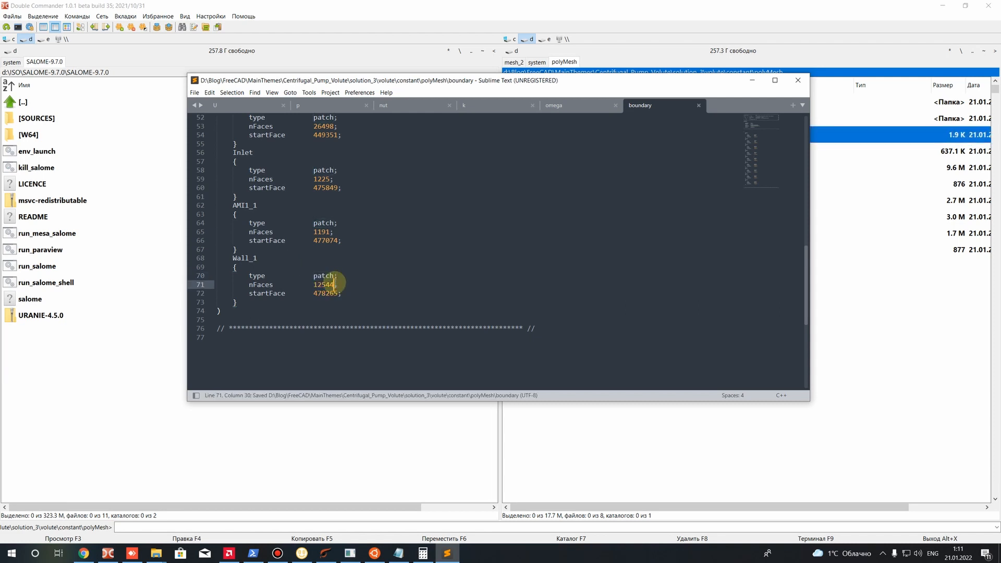
# Recheck the type of Wall_1 and of the patches above it in the boundary file
pyautogui.scroll(1, 336, 285)
pyautogui.moveTo(318, 302); pyautogui.dragTo(325, 302)
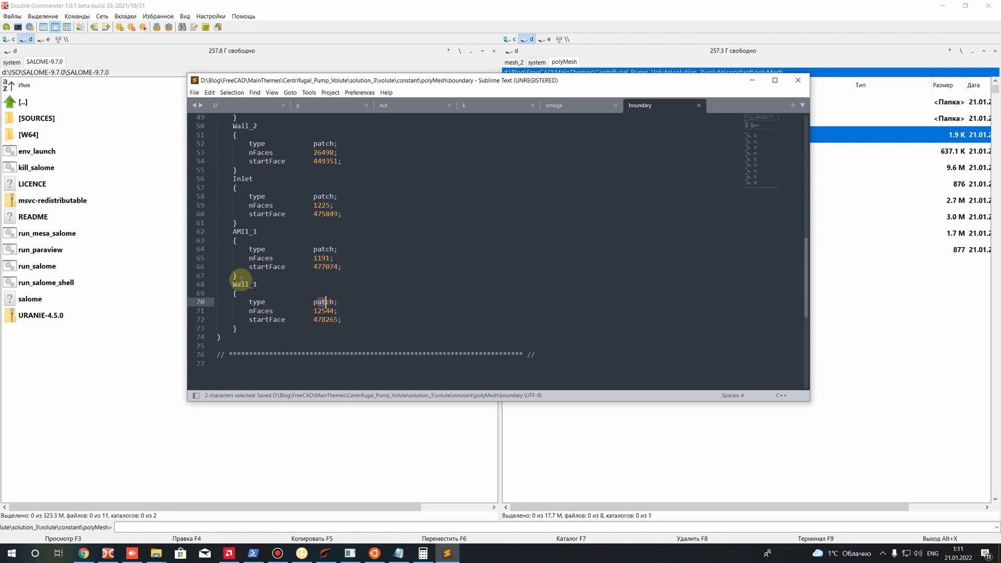
pyautogui.scroll(4, 284, 271)
pyautogui.scroll(-5, 333, 283)
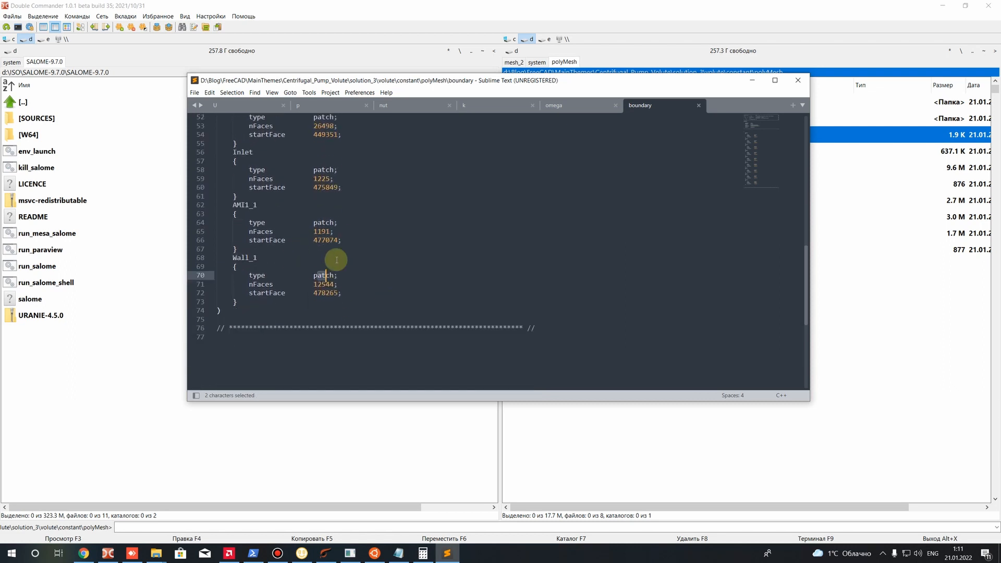
pyautogui.moveTo(306, 275); pyautogui.dragTo(341, 275)
pyautogui.click(301, 275)
pyautogui.scroll(6, 333, 288)
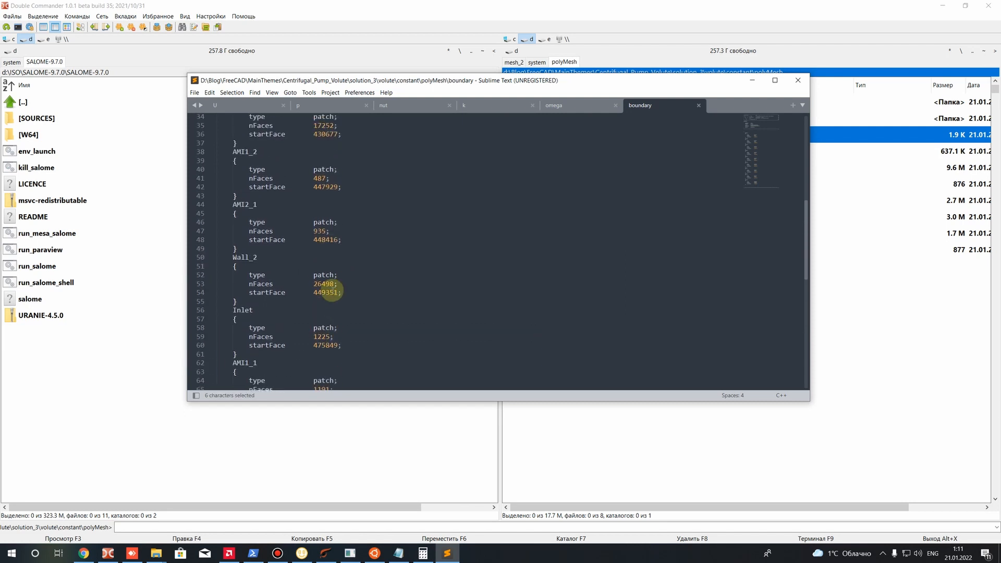
# Change the AMI1_2 patch type to cyclicAMI and add an empty line below its startFace entry
pyautogui.scroll(3, 332, 290)
pyautogui.click(333, 249)
pyautogui.moveTo(334, 248); pyautogui.dragTo(313, 249)
pyautogui.write('clicAMI')
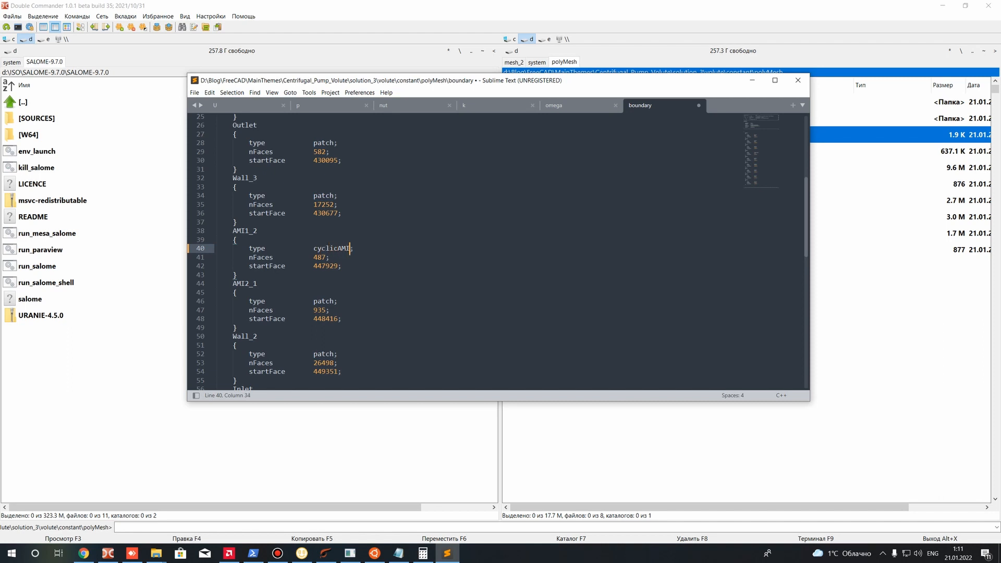
pyautogui.click(346, 266)
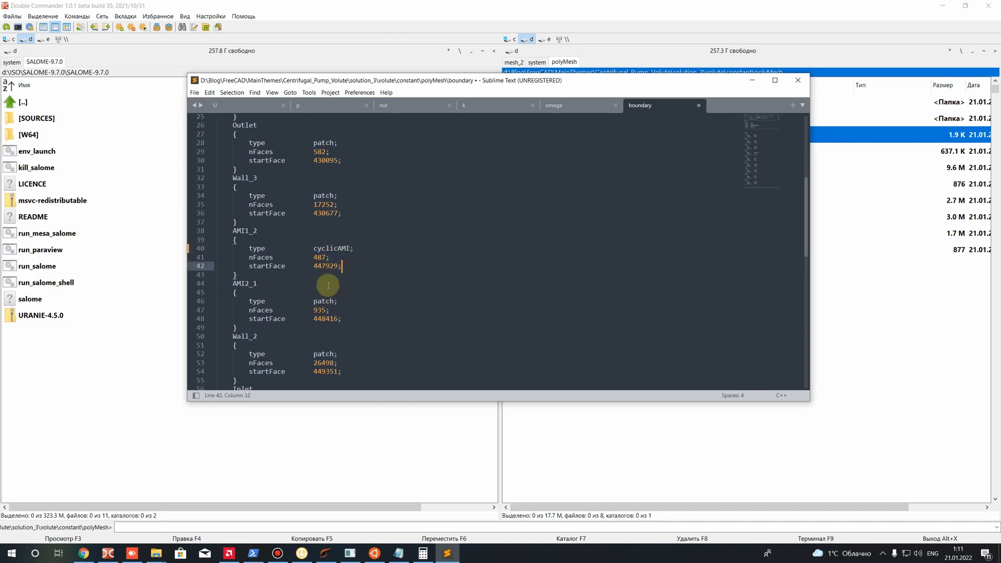
pyautogui.press('Return')
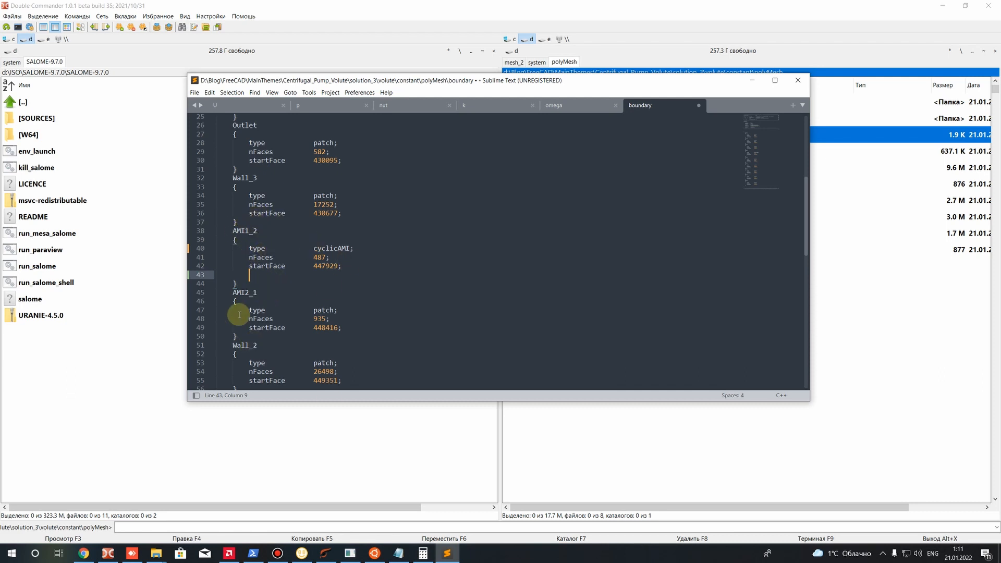
# Compare the AMI1_2 and AMI2_1 patch names and begin an additional entry with "ne" under AMI1_2's startFace
pyautogui.moveTo(233, 230); pyautogui.dragTo(249, 231)
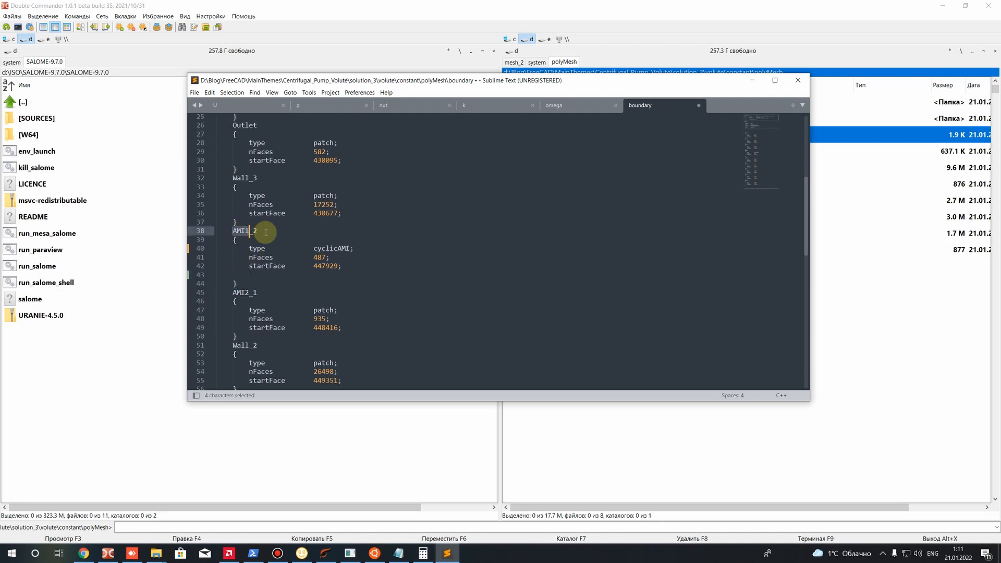
pyautogui.moveTo(258, 292); pyautogui.dragTo(236, 294)
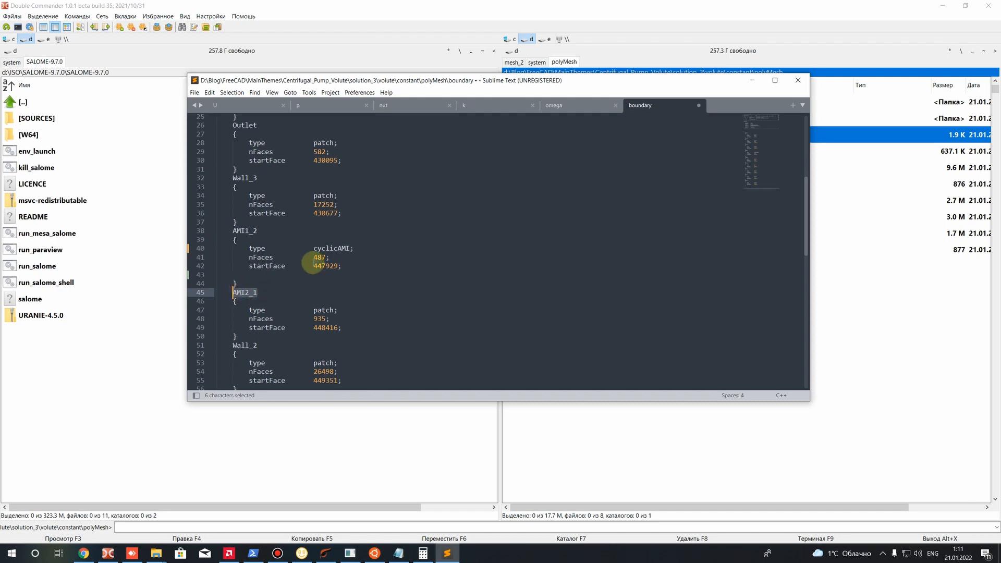
pyautogui.click(341, 266)
pyautogui.press('Return')
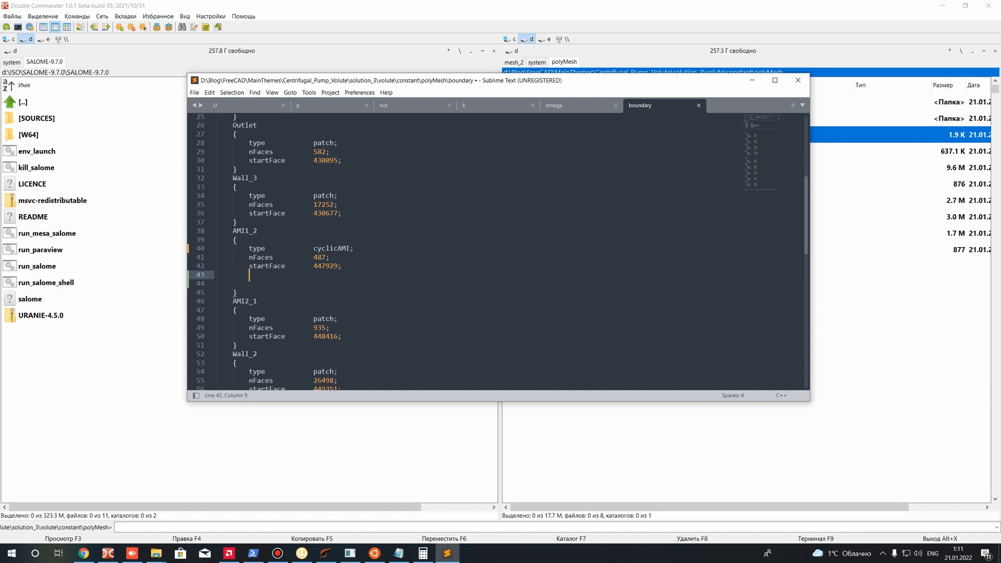
pyautogui.write('ne')
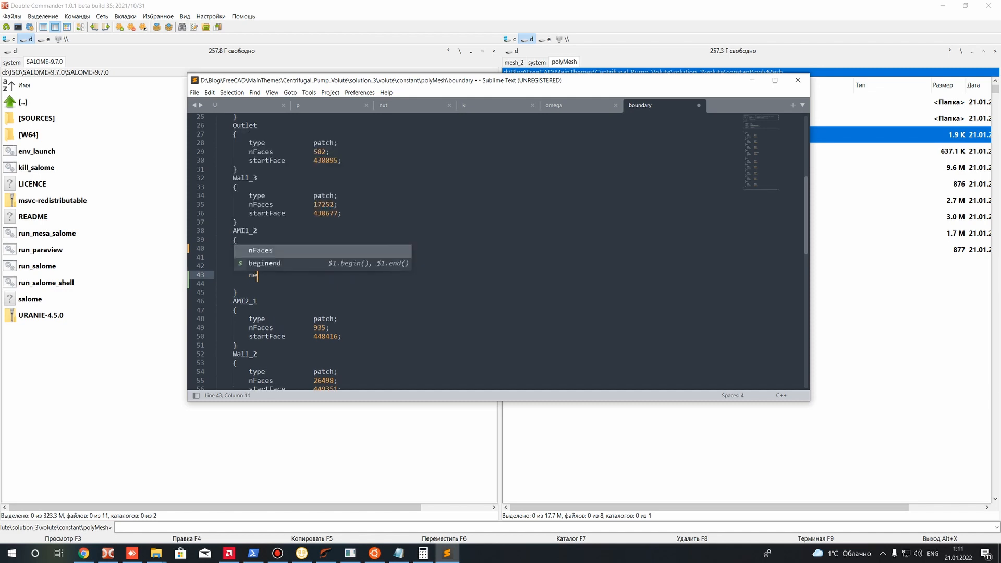
pyautogui.press('Escape')
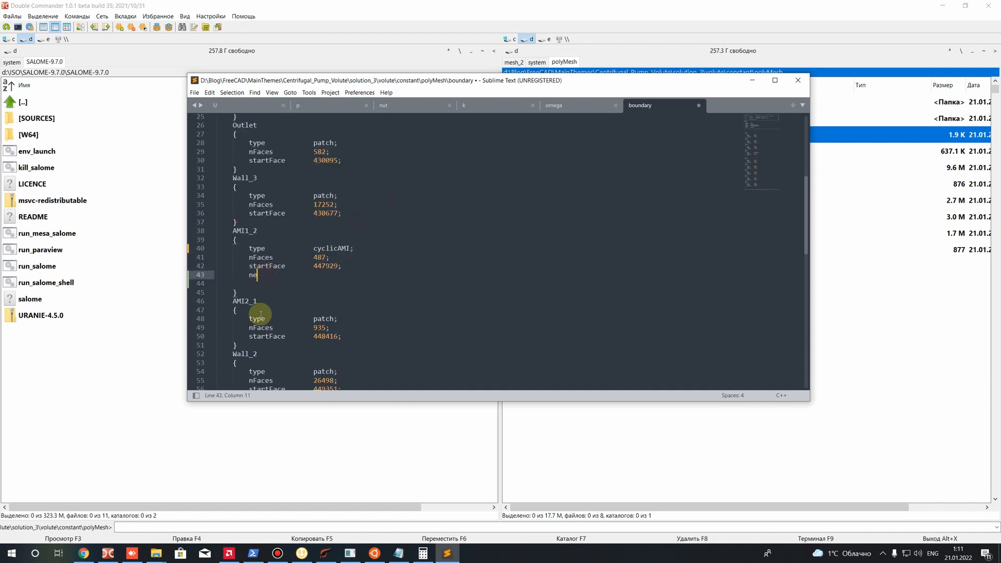
pyautogui.moveTo(257, 231); pyautogui.dragTo(254, 233)
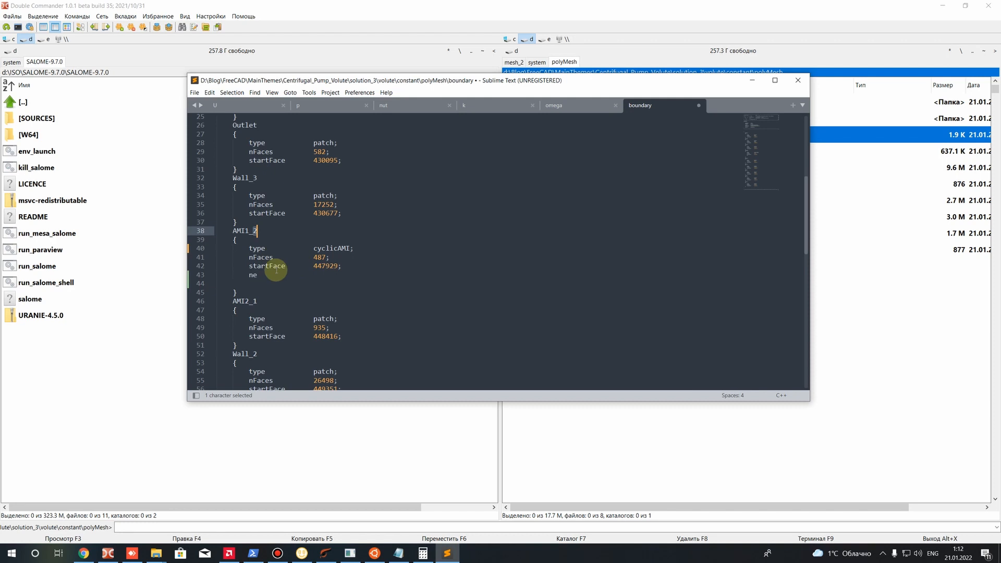
# Remove the extra lines from AMI1_2, set its type back to patch, and save the boundary file
pyautogui.moveTo(258, 275); pyautogui.dragTo(191, 275)
pyautogui.press('BackSpace')
pyautogui.press('BackSpace')
pyautogui.moveTo(314, 249); pyautogui.dragTo(351, 249)
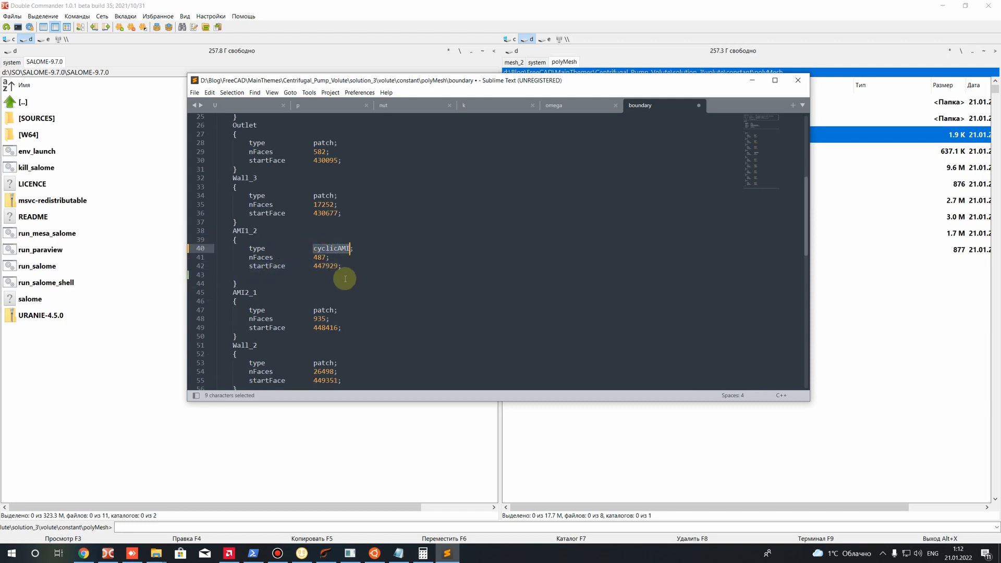
pyautogui.write('patch')
pyautogui.hotkey('ctrl', 's')
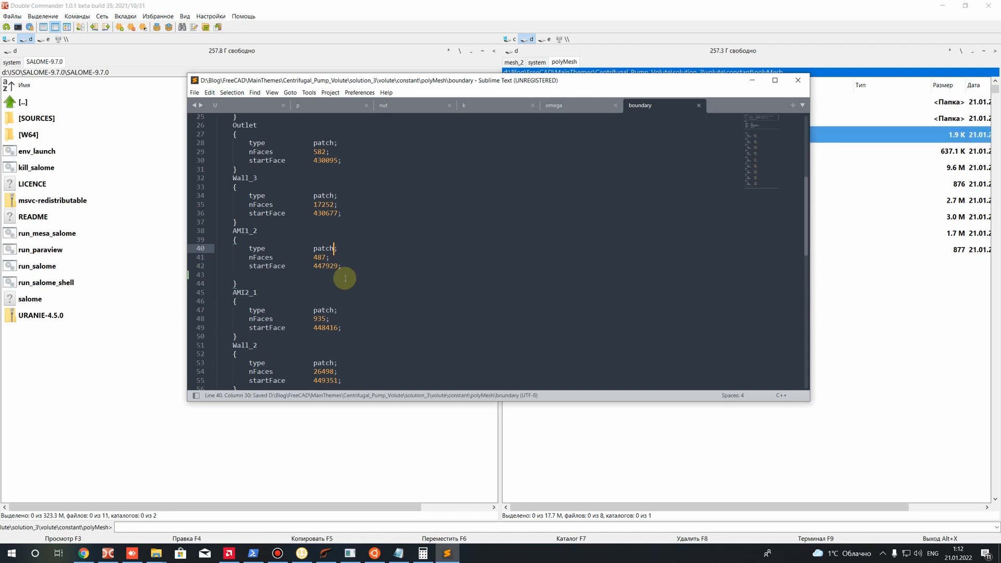
pyautogui.click(249, 275)
pyautogui.press('BackSpace')
pyautogui.hotkey('ctrl', 's')
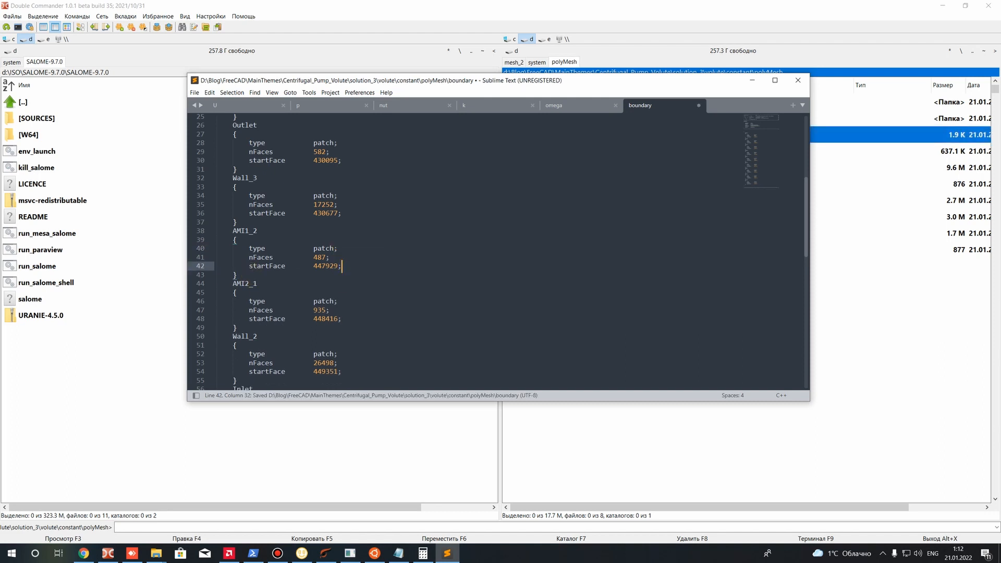
# Close Sublime Text and open the volute case's system folder in Double Commander
pyautogui.scroll(-3, 287, 256)
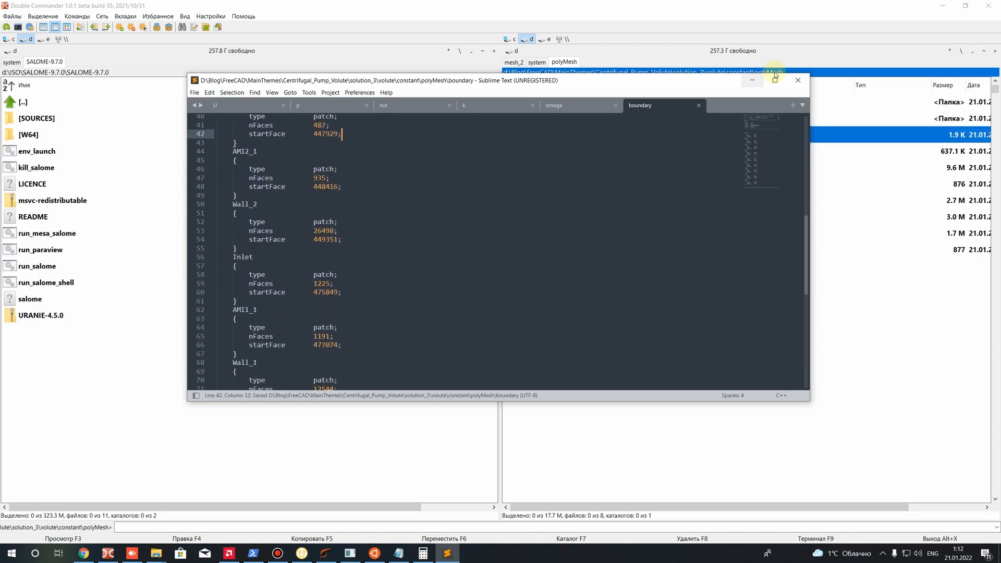
pyautogui.click(798, 81)
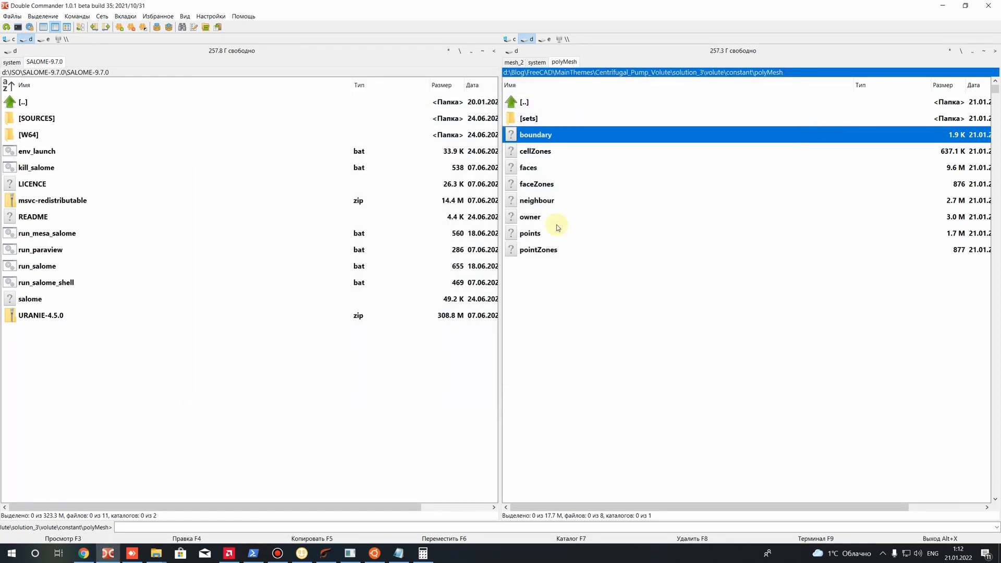
pyautogui.press('BackSpace')
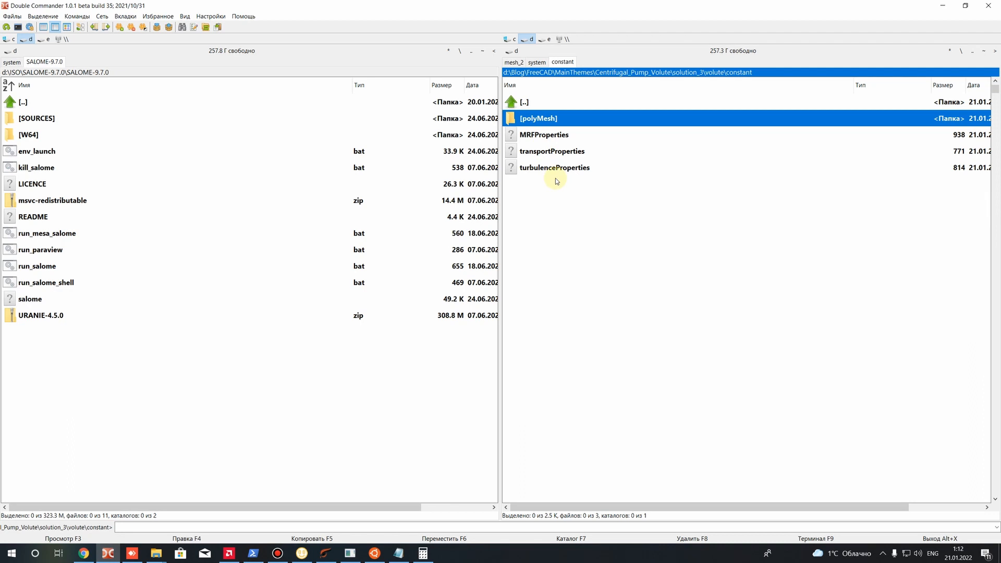
pyautogui.press('BackSpace')
pyautogui.doubleClick(541, 157)
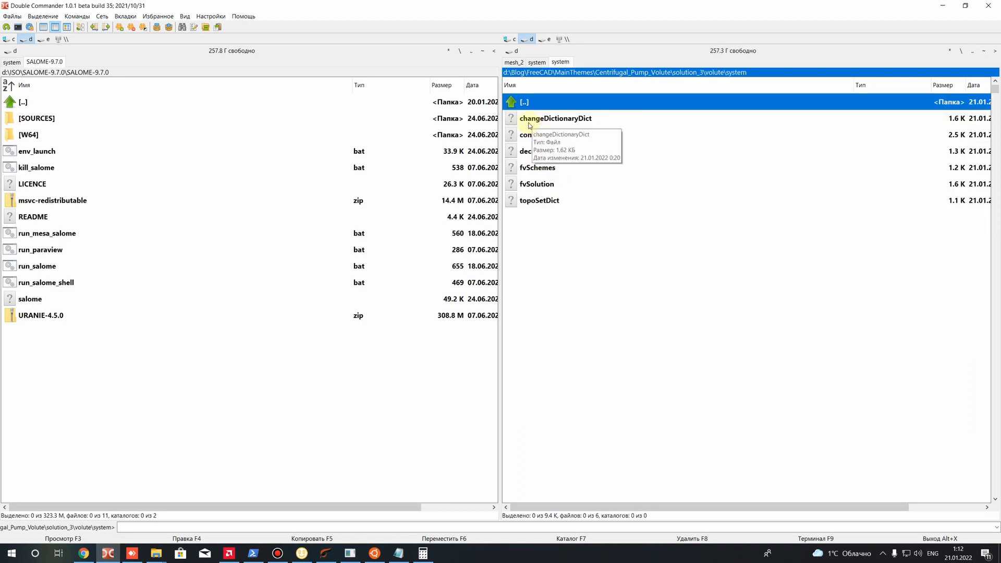
# Open changeDictionaryDict from the volute case's system folder in Sublime Text
pyautogui.click(535, 120)
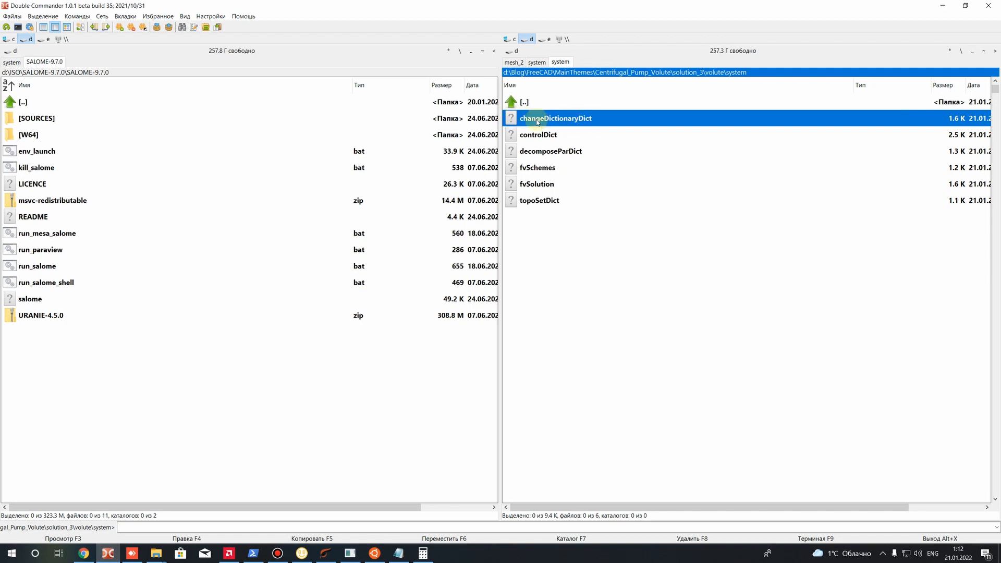
pyautogui.rightClick(583, 119)
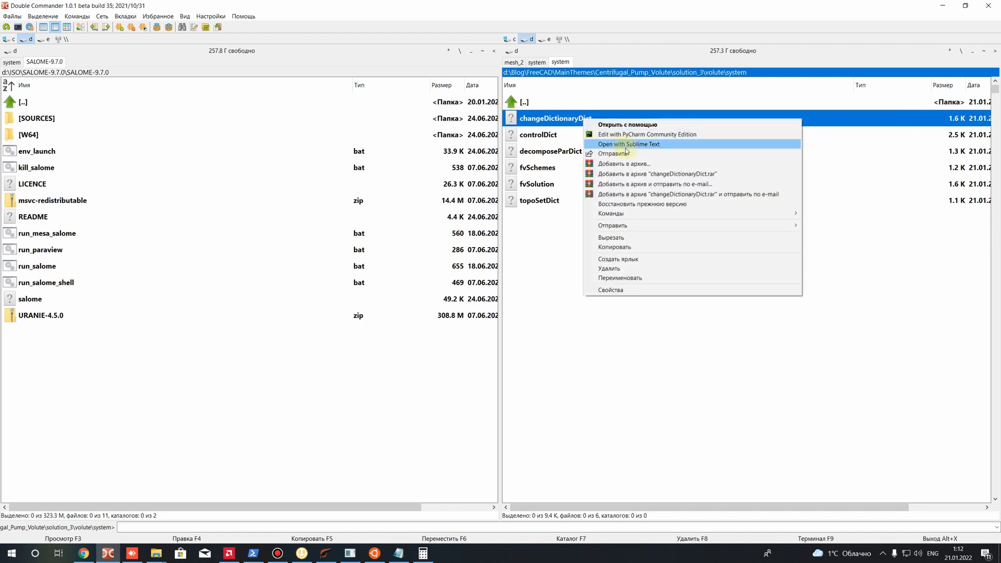
pyautogui.click(617, 146)
pyautogui.scroll(-4, 292, 198)
pyautogui.click(249, 154)
pyautogui.scroll(4, 271, 234)
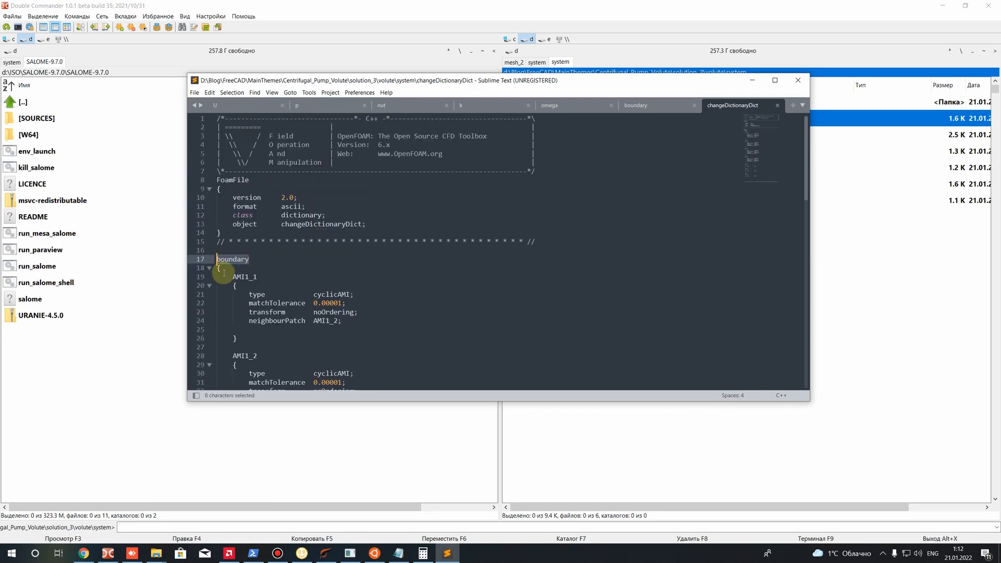
# Examine the boundary section's AMI1_1 and AMI1_2 patch names and the type entry of AMI1_1
pyautogui.moveTo(251, 259); pyautogui.dragTo(216, 259)
pyautogui.scroll(-3, 217, 258)
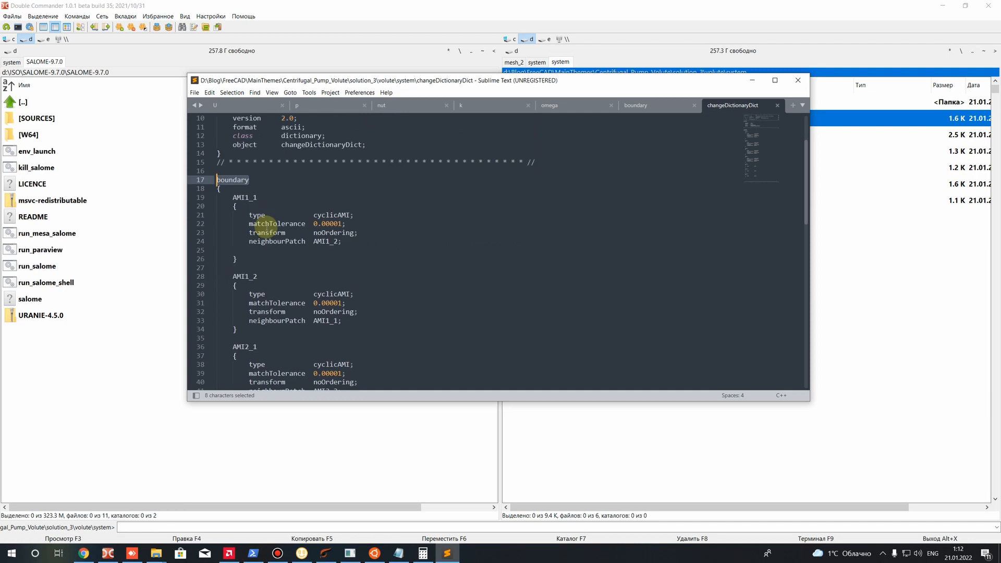
pyautogui.moveTo(232, 198); pyautogui.dragTo(257, 197)
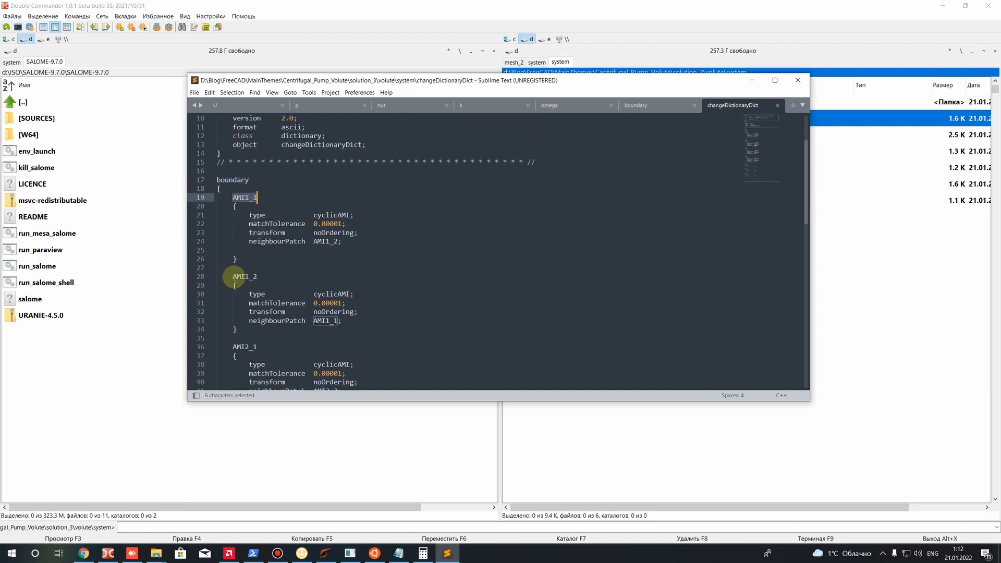
pyautogui.moveTo(232, 276); pyautogui.dragTo(257, 277)
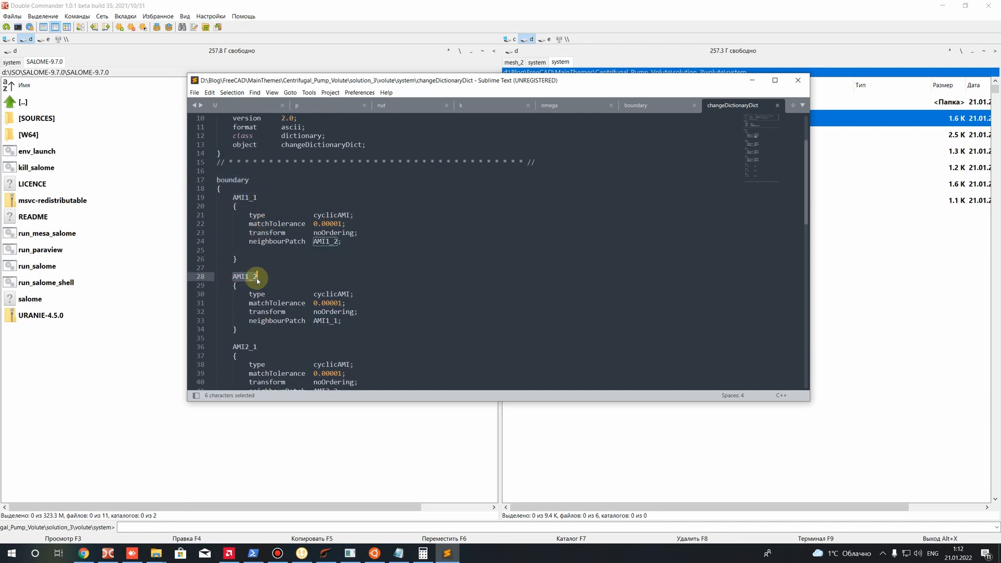
pyautogui.moveTo(232, 197); pyautogui.dragTo(255, 197)
pyautogui.click(272, 215)
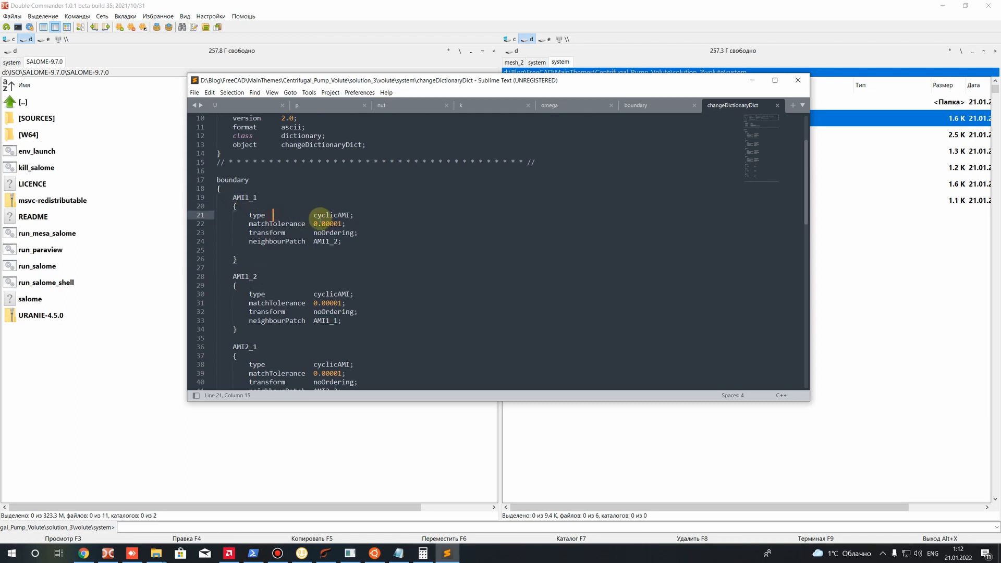
pyautogui.doubleClick(252, 215)
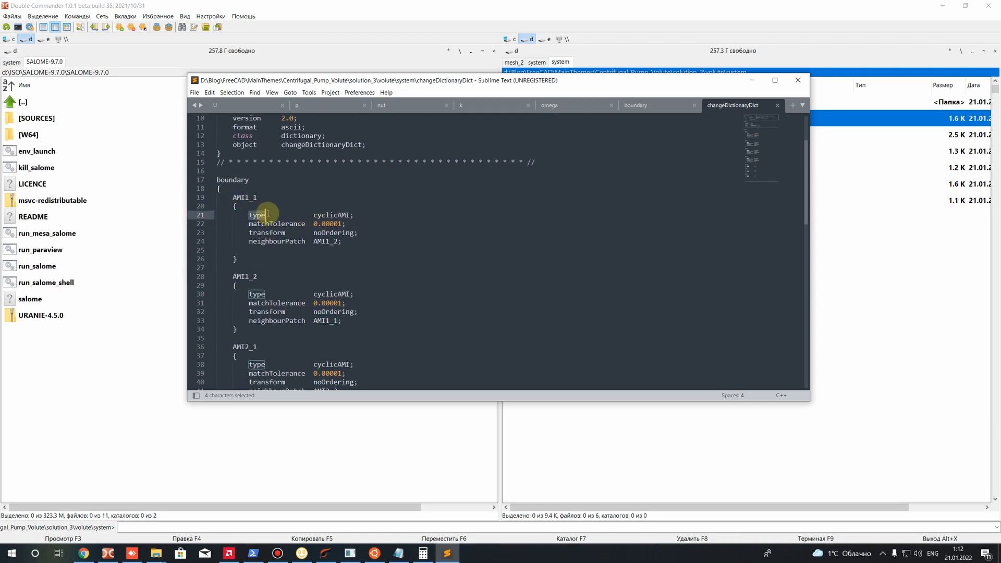
pyautogui.moveTo(312, 215); pyautogui.dragTo(351, 215)
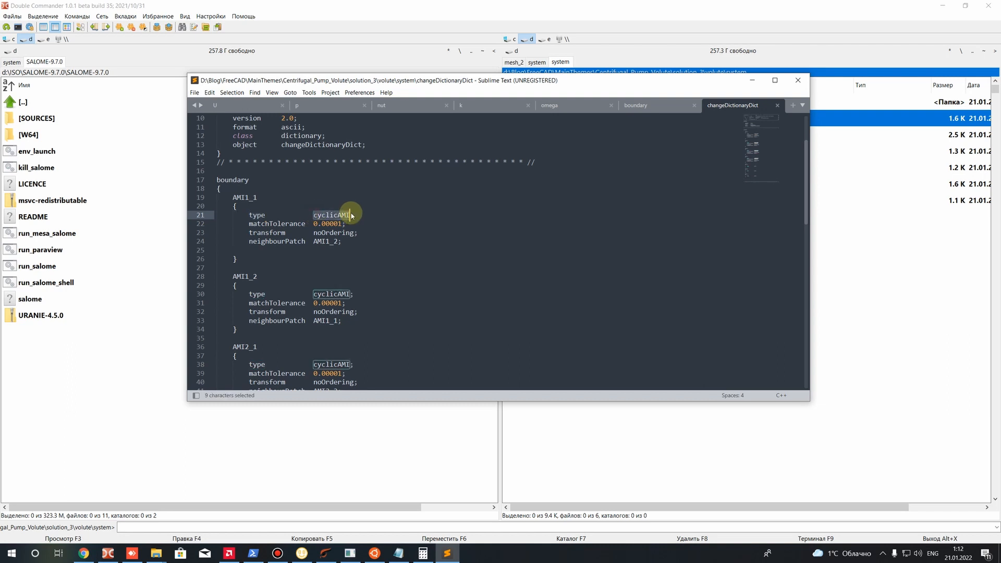
# Examine the matchTolerance entry and its value in the AMI1_1 block
pyautogui.moveTo(249, 224); pyautogui.dragTo(342, 224)
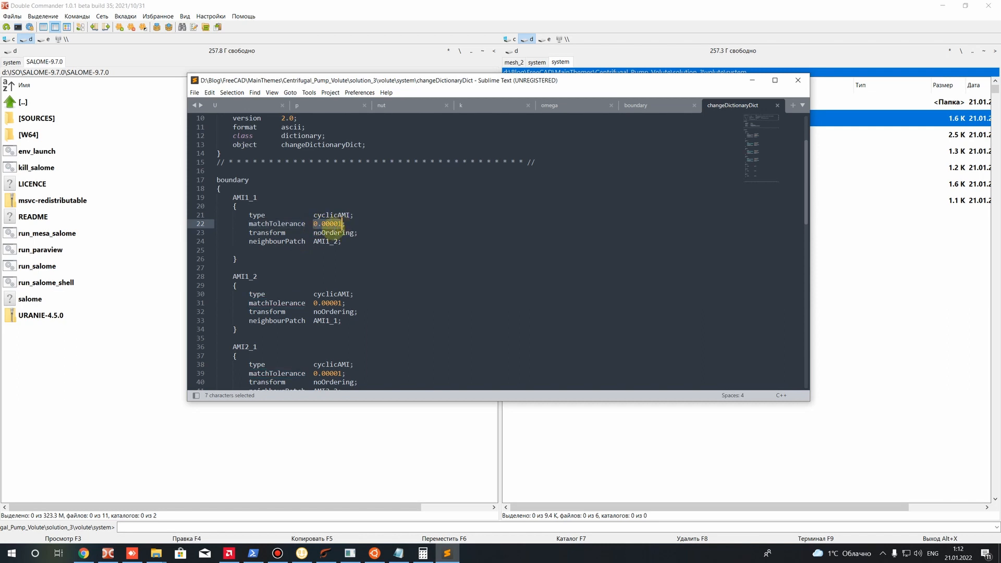
pyautogui.click(334, 233)
pyautogui.moveTo(347, 223); pyautogui.dragTo(206, 224)
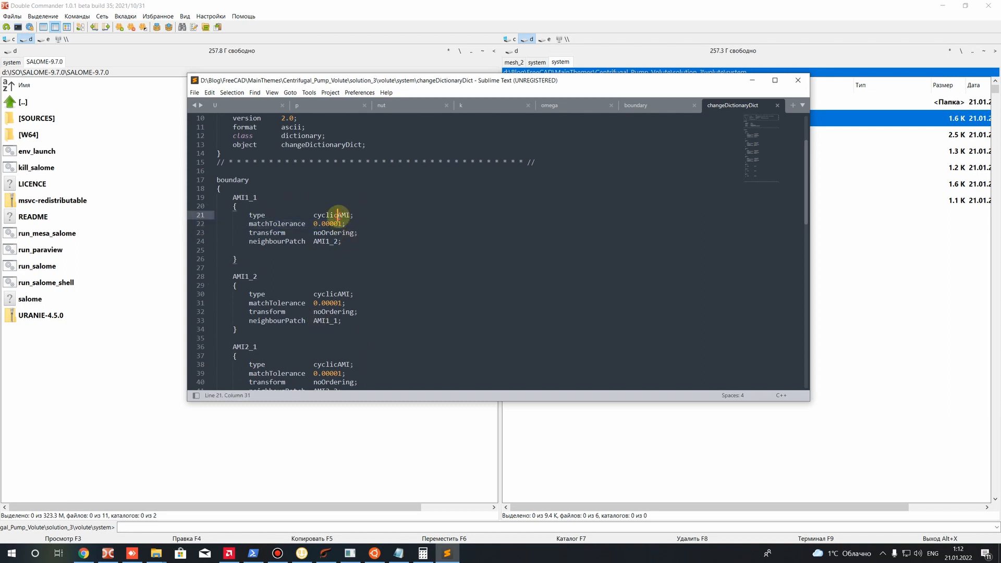
pyautogui.moveTo(346, 223); pyautogui.dragTo(233, 224)
pyautogui.click(342, 259)
pyautogui.moveTo(349, 223); pyautogui.dragTo(265, 221)
pyautogui.click(361, 277)
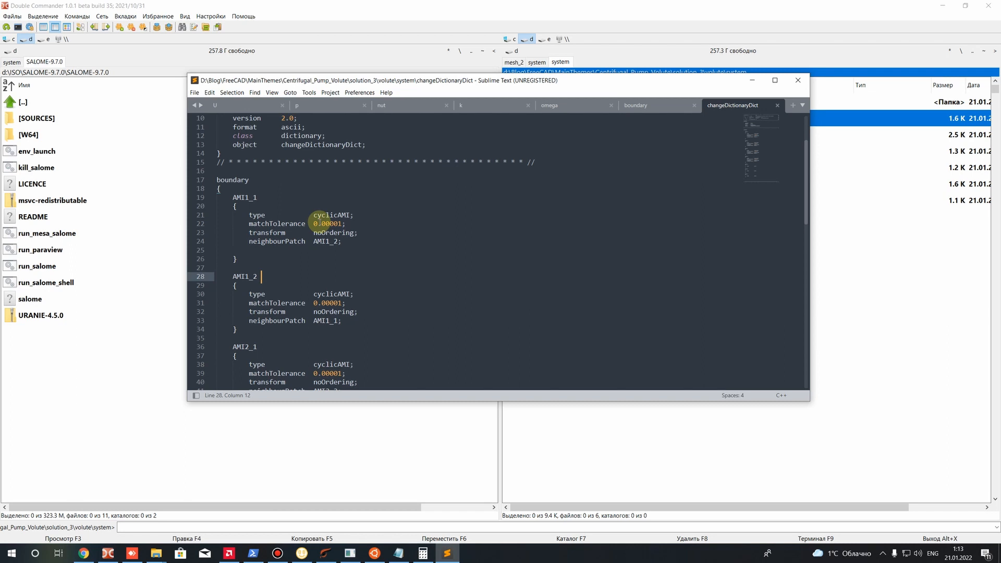
pyautogui.moveTo(319, 224); pyautogui.dragTo(331, 224)
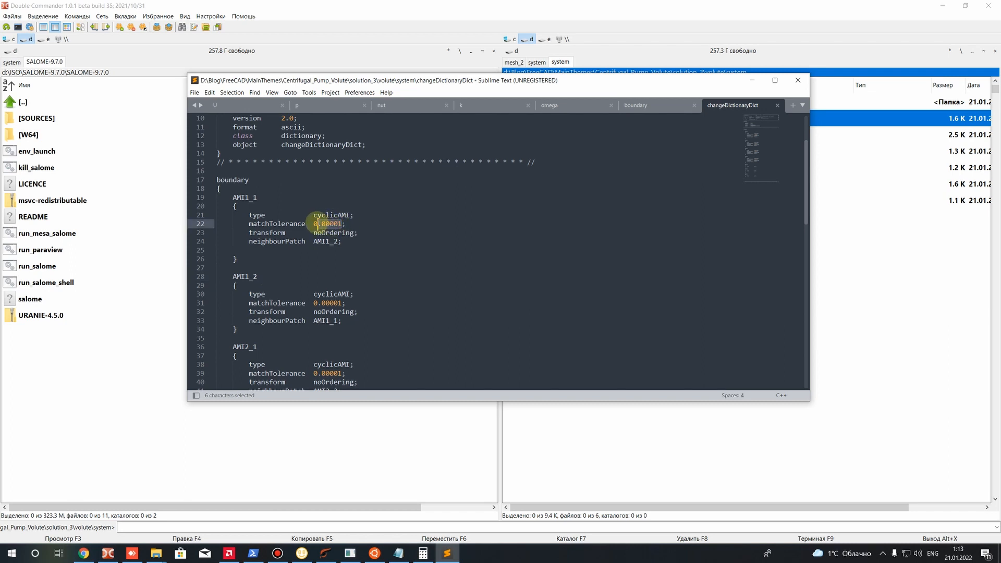
pyautogui.click(346, 232)
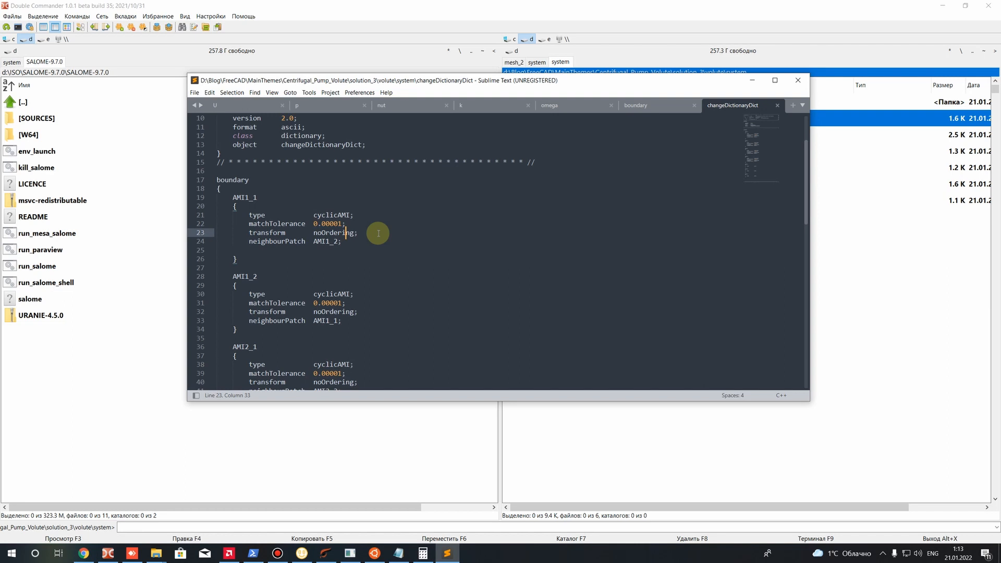
# Examine the transform entry and its noOrdering option in the AMI1_1 block
pyautogui.click(312, 268)
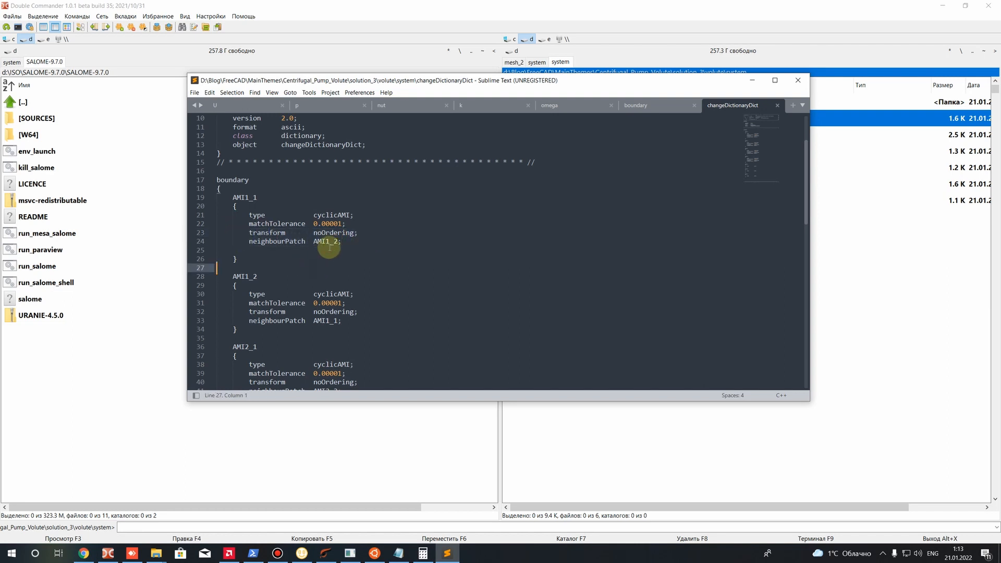
pyautogui.moveTo(248, 233); pyautogui.dragTo(301, 233)
pyautogui.click(301, 232)
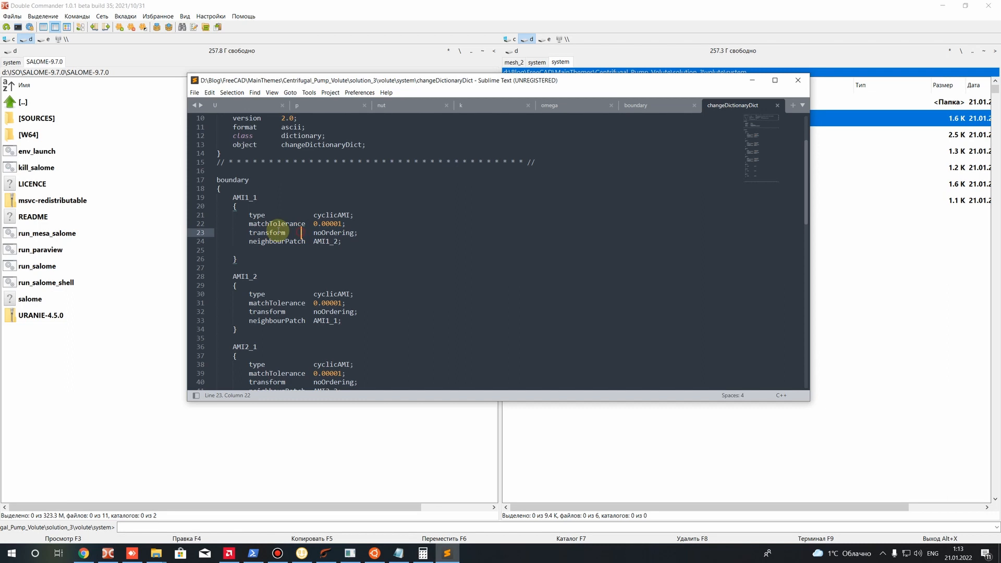
pyautogui.moveTo(313, 232); pyautogui.dragTo(354, 233)
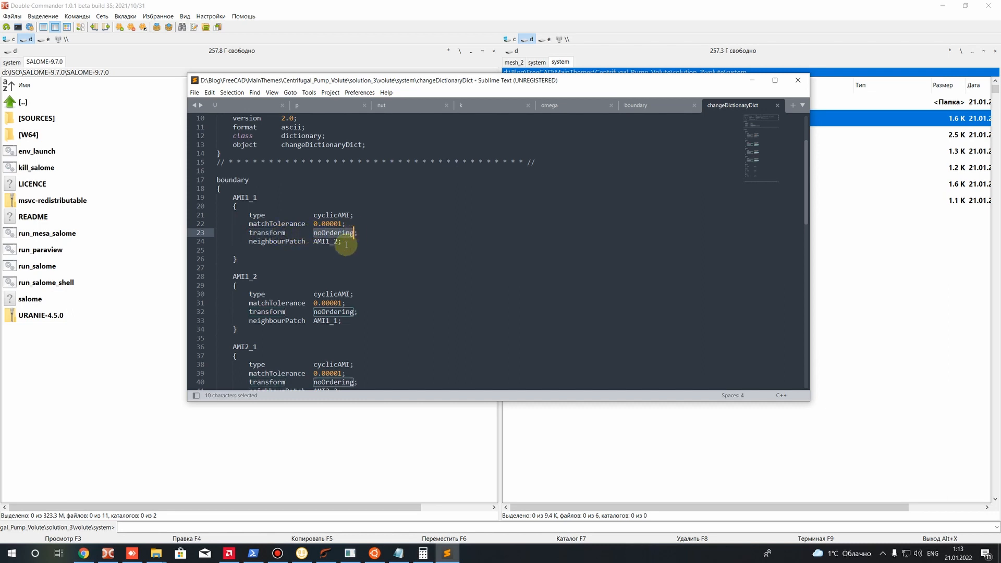
pyautogui.click(346, 243)
pyautogui.moveTo(313, 233); pyautogui.dragTo(354, 233)
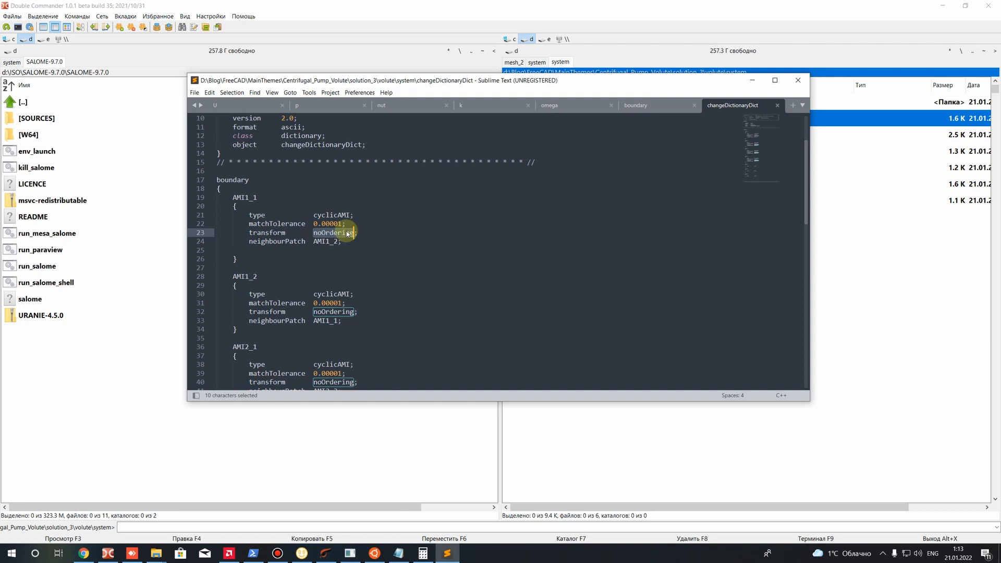
pyautogui.click(345, 252)
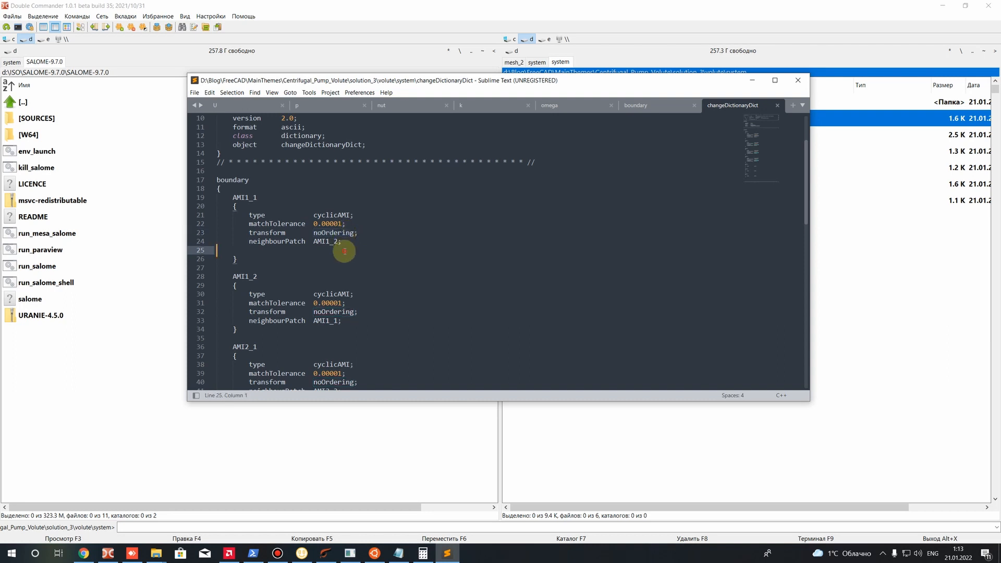
pyautogui.moveTo(314, 232); pyautogui.dragTo(379, 233)
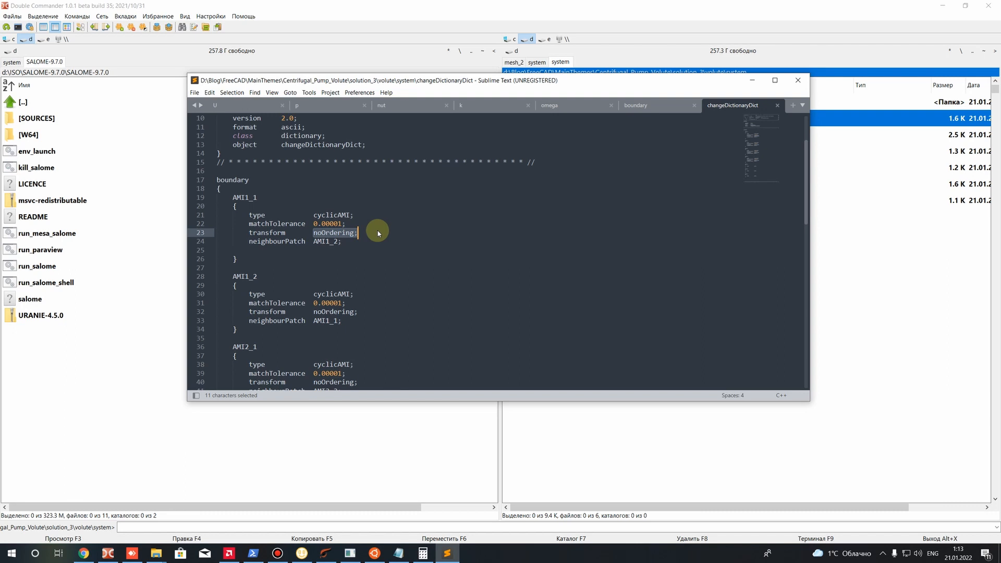
# Compare the AMI1_1 patch name with its neighbourPatch entry in changeDictionaryDict
pyautogui.moveTo(345, 245); pyautogui.dragTo(250, 216)
pyautogui.click(329, 274)
pyautogui.moveTo(346, 241)
pyautogui.mouseDown()
pyautogui.moveTo(251, 235)
pyautogui.moveTo(248, 246)
pyautogui.moveTo(338, 242)
pyautogui.mouseUp()
pyautogui.click(315, 277)
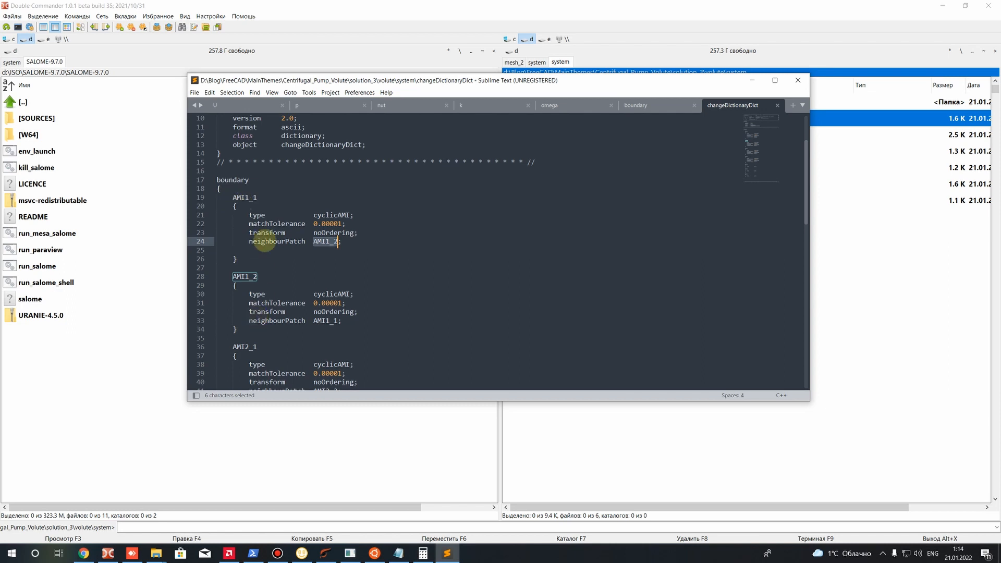
pyautogui.doubleClick(241, 197)
pyautogui.click(249, 204)
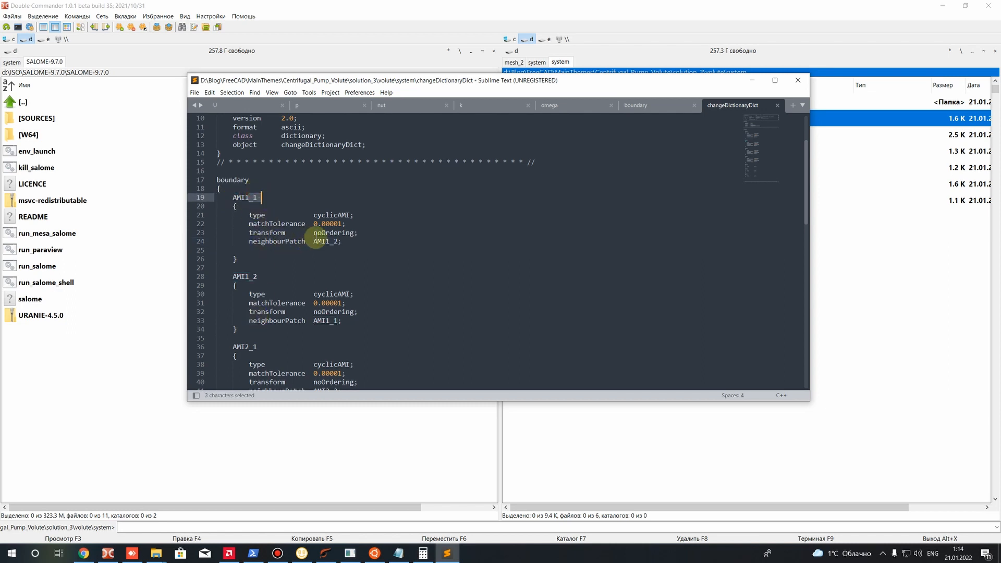
pyautogui.doubleClick(322, 241)
pyautogui.click(318, 241)
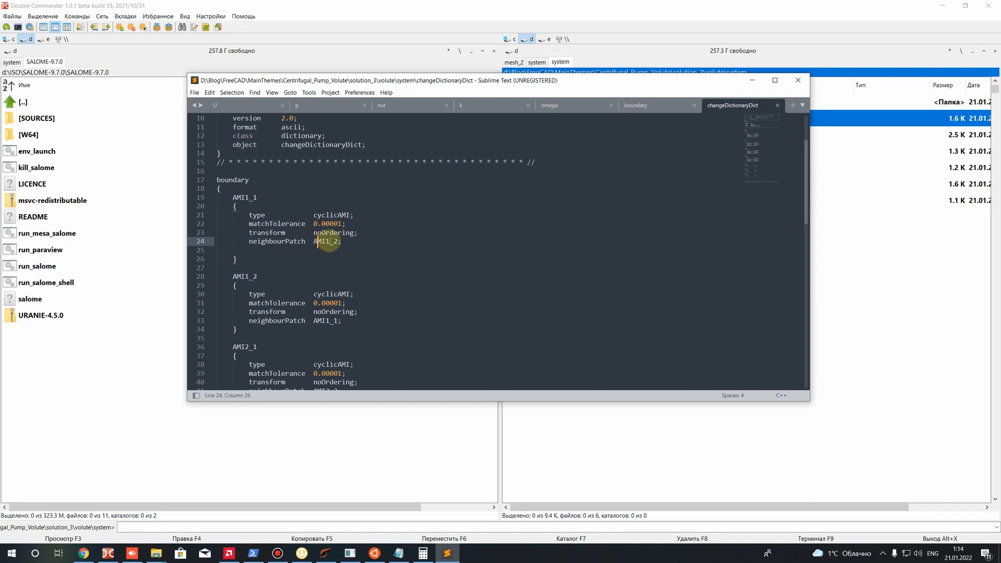
# Cross-check the neighbourPatch pairing of AMI1_1 and AMI1_2, then save changeDictionaryDict
pyautogui.scroll(-1, 245, 266)
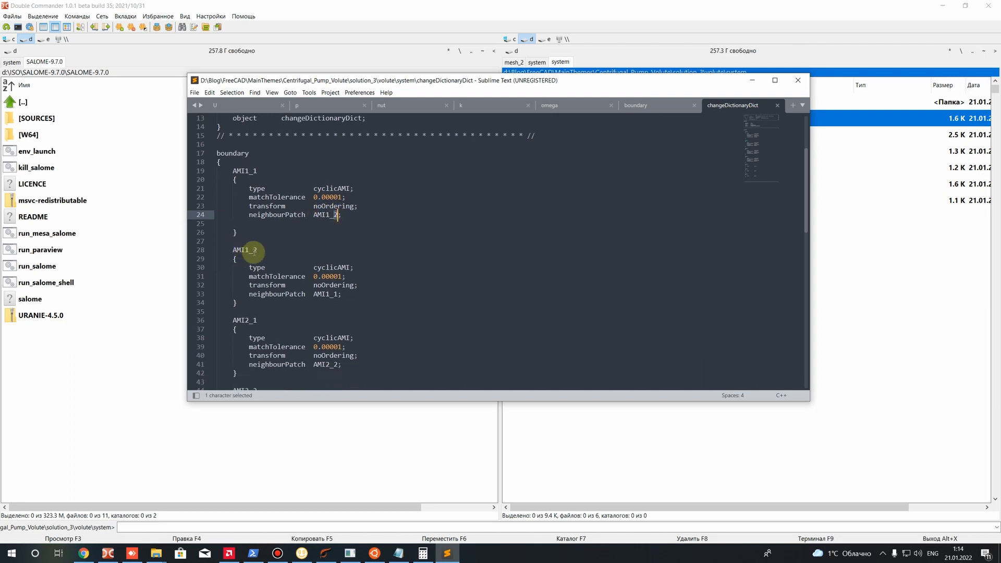
pyautogui.moveTo(245, 250); pyautogui.dragTo(261, 250)
pyautogui.moveTo(325, 294); pyautogui.dragTo(338, 294)
pyautogui.moveTo(230, 171); pyautogui.dragTo(252, 172)
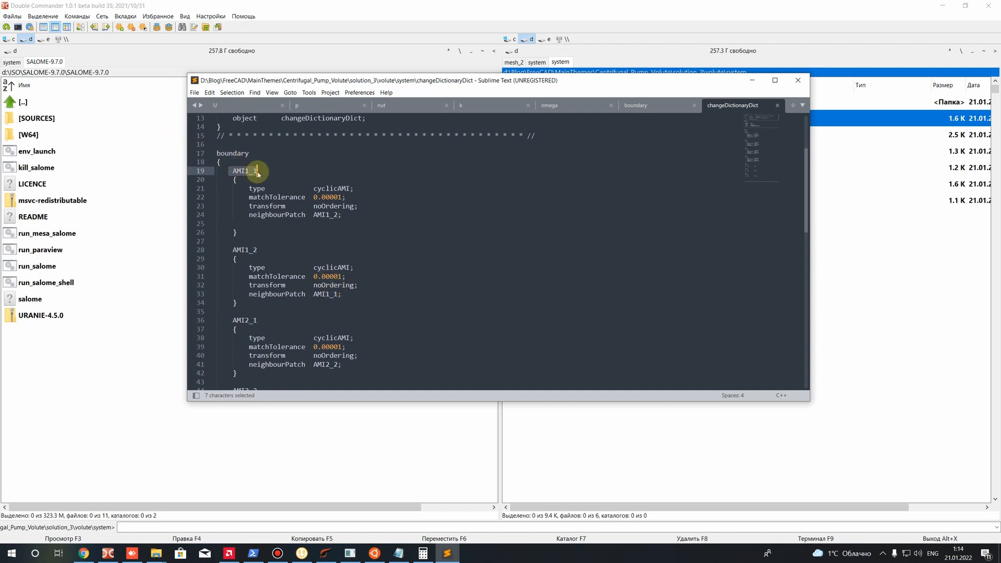
pyautogui.scroll(-3, 305, 259)
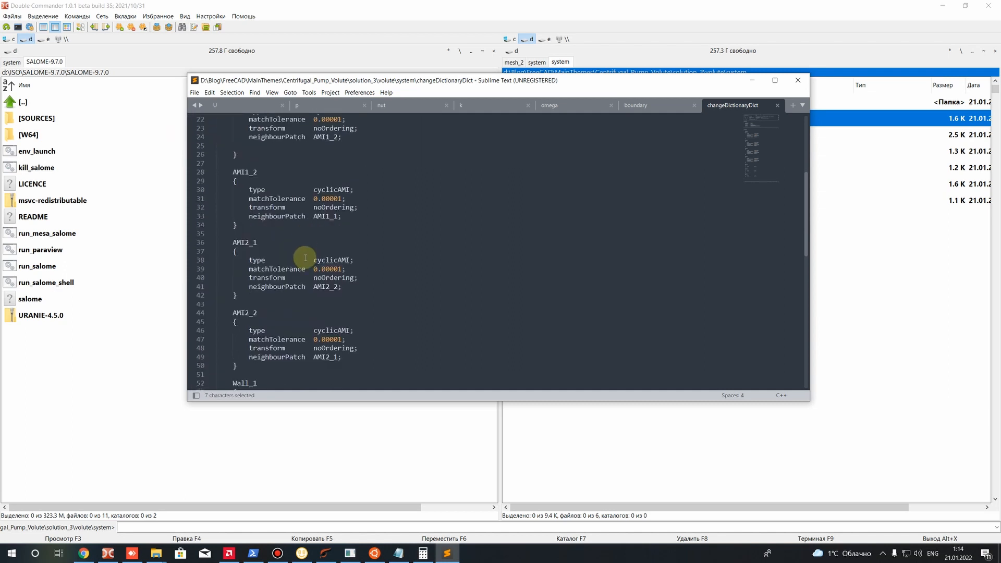
pyautogui.scroll(3, 305, 258)
pyautogui.hotkey('ctrl', 's')
# Review the cyclicAMI settings of all four AMI blocks, from AMI1_1 through AMI2_2
pyautogui.scroll(-6, 323, 261)
pyautogui.scroll(5, 308, 245)
pyautogui.moveTo(342, 188); pyautogui.dragTo(211, 162)
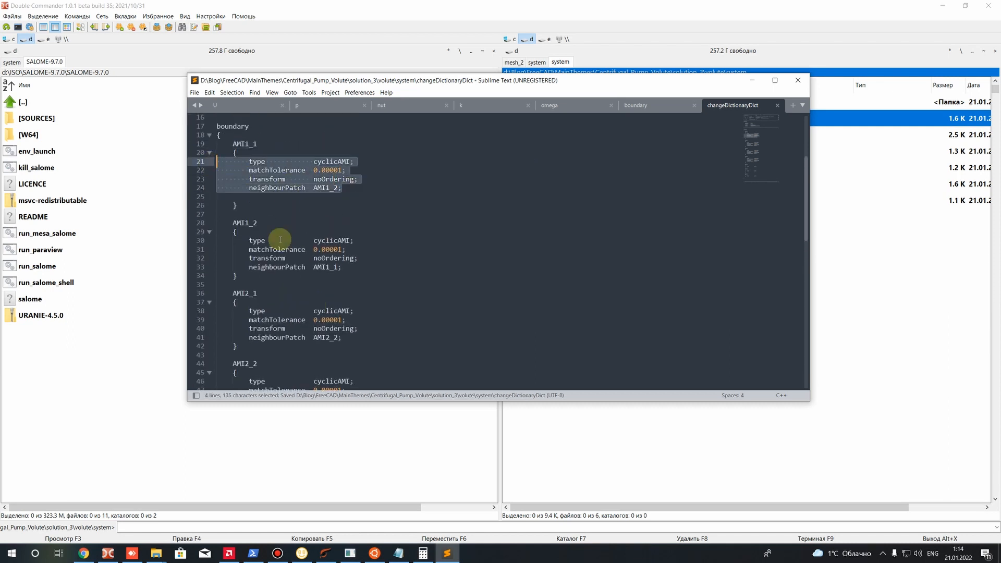
pyautogui.moveTo(347, 276); pyautogui.dragTo(196, 245)
pyautogui.scroll(-2, 338, 328)
pyautogui.moveTo(349, 287); pyautogui.dragTo(209, 241)
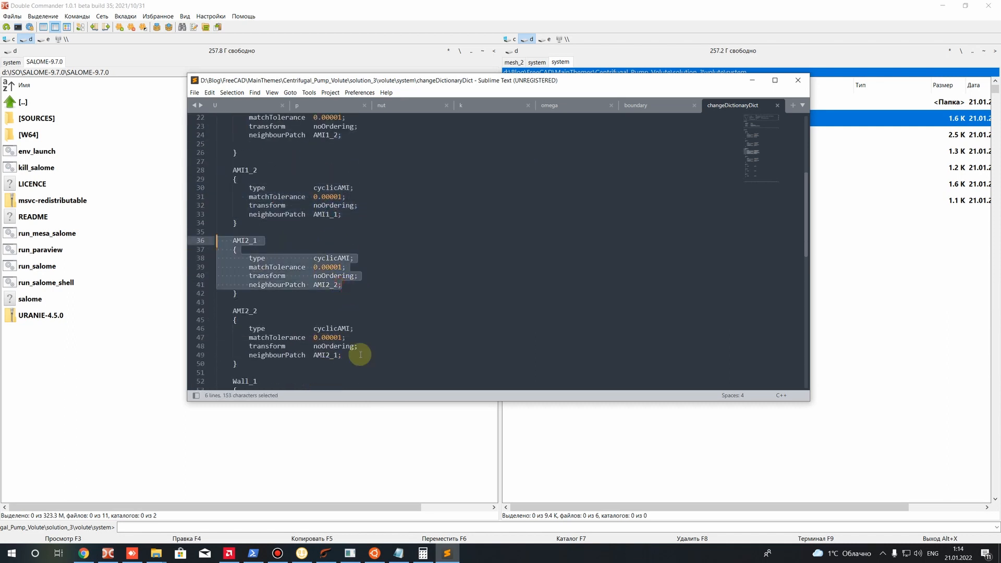
pyautogui.scroll(-2, 357, 343)
pyautogui.moveTo(356, 295); pyautogui.dragTo(191, 265)
# Review the Wall_1, Wall_2 and Wall_3 entries at the end of changeDictionaryDict and close Sublime Text
pyautogui.click(310, 330)
pyautogui.scroll(-2, 294, 337)
pyautogui.moveTo(341, 304); pyautogui.dragTo(245, 249)
pyautogui.scroll(-2, 293, 337)
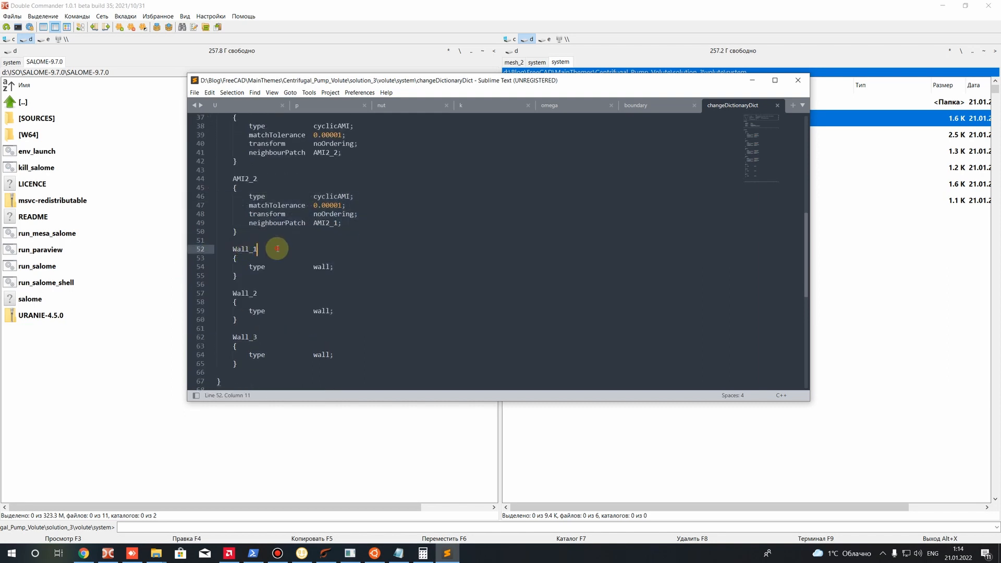
pyautogui.moveTo(273, 333); pyautogui.dragTo(202, 344)
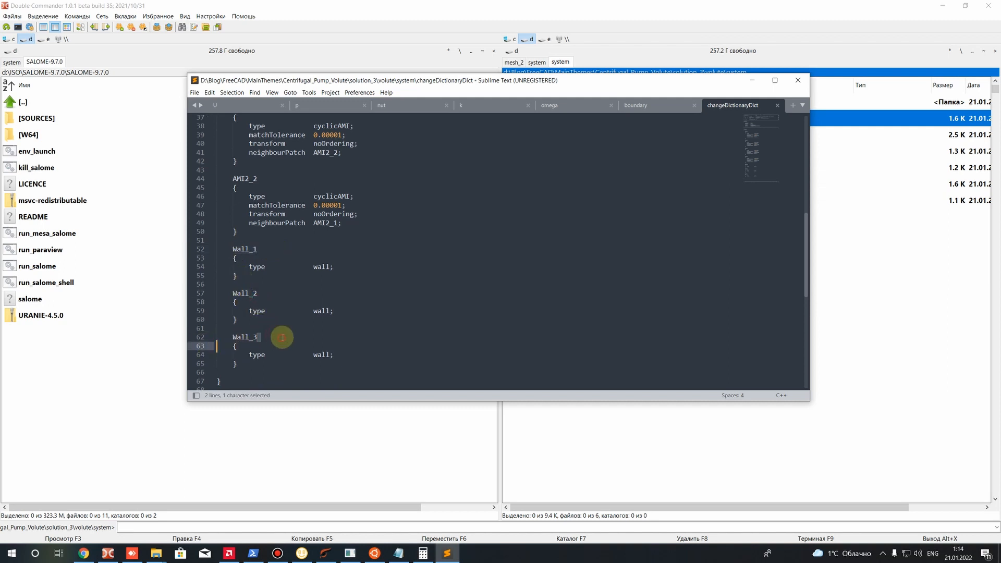
pyautogui.scroll(-3, 282, 338)
pyautogui.click(319, 302)
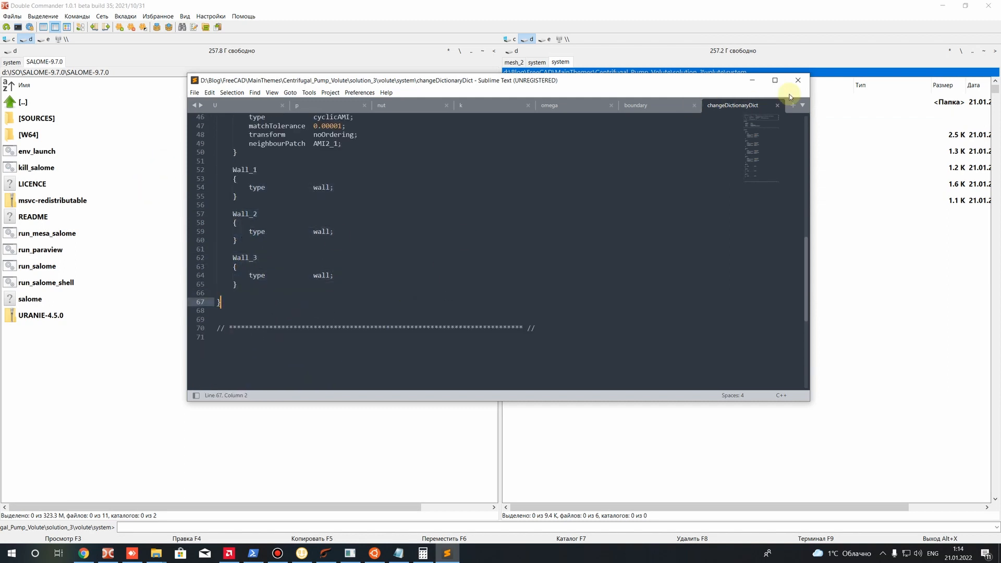
pyautogui.click(798, 79)
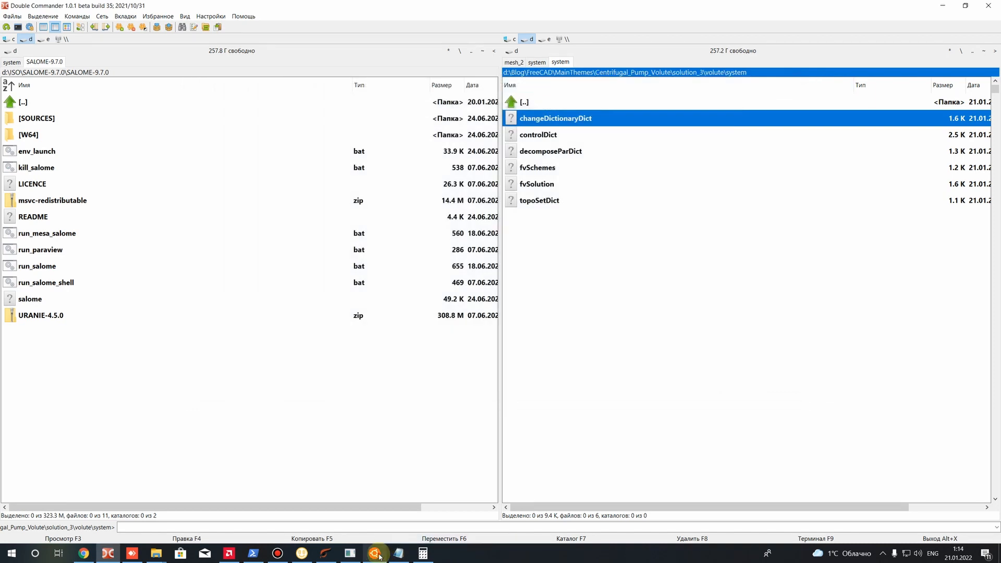
# Switch to the Ubuntu terminal, run changeDictionary on the volute case and check the end of its output
pyautogui.click(379, 557)
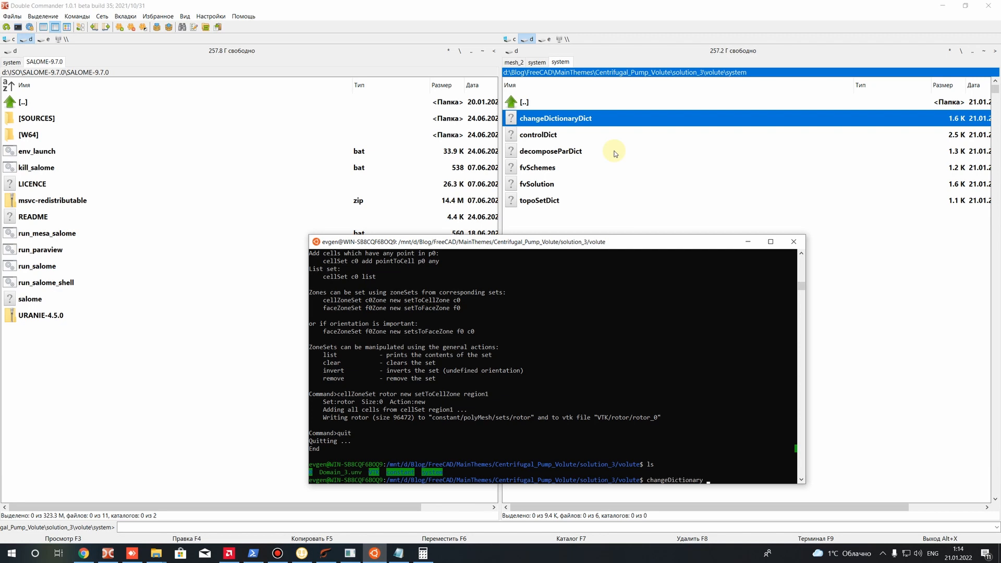
pyautogui.press('Return')
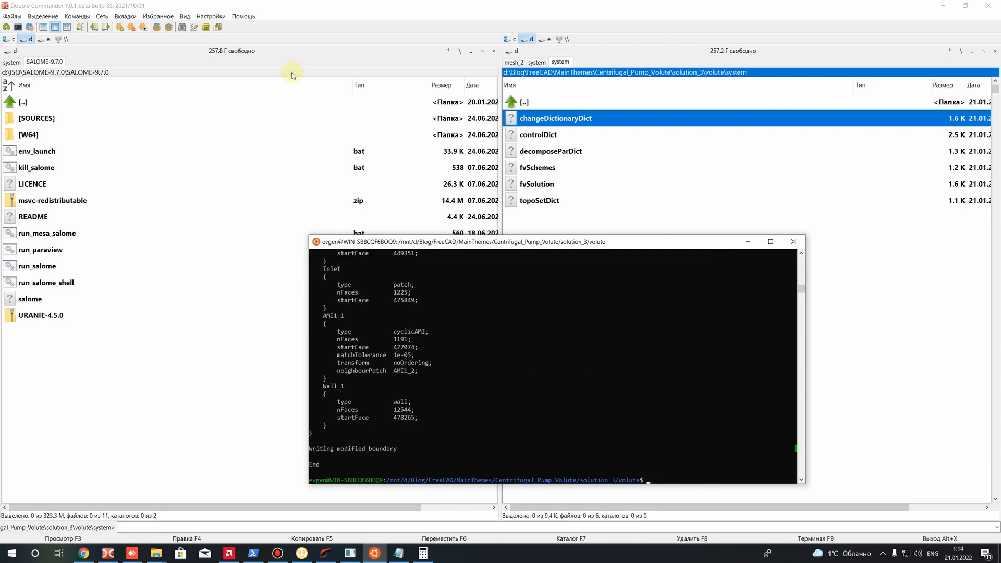
pyautogui.scroll(7, 394, 392)
pyautogui.scroll(-10, 391, 396)
pyautogui.click(410, 380)
pyautogui.moveTo(315, 371); pyautogui.dragTo(279, 376)
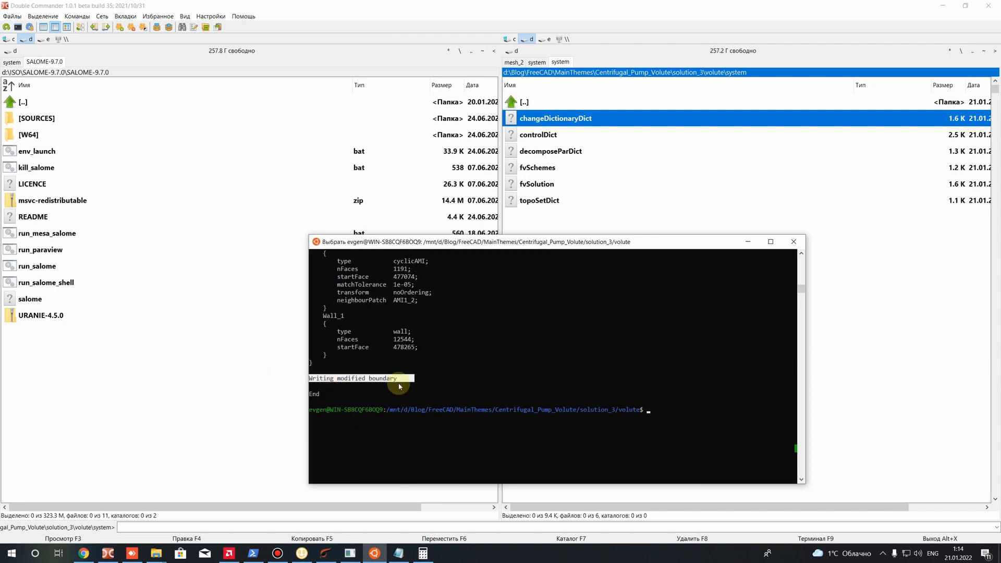
# Review the patch types of the AMI and wall entries in the changeDictionary output
pyautogui.scroll(20, 386, 365)
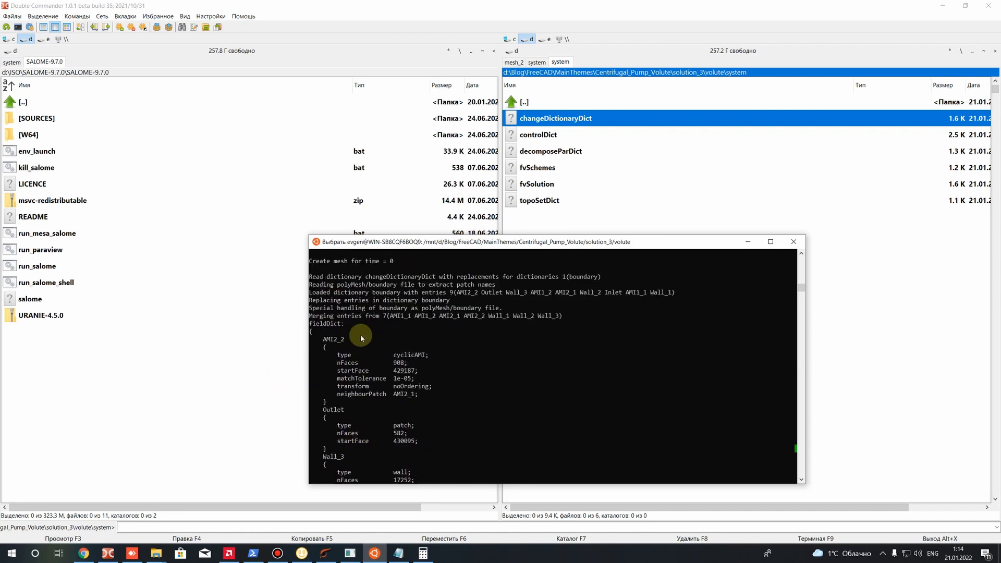
pyautogui.scroll(1, 361, 338)
pyautogui.scroll(-20, 361, 346)
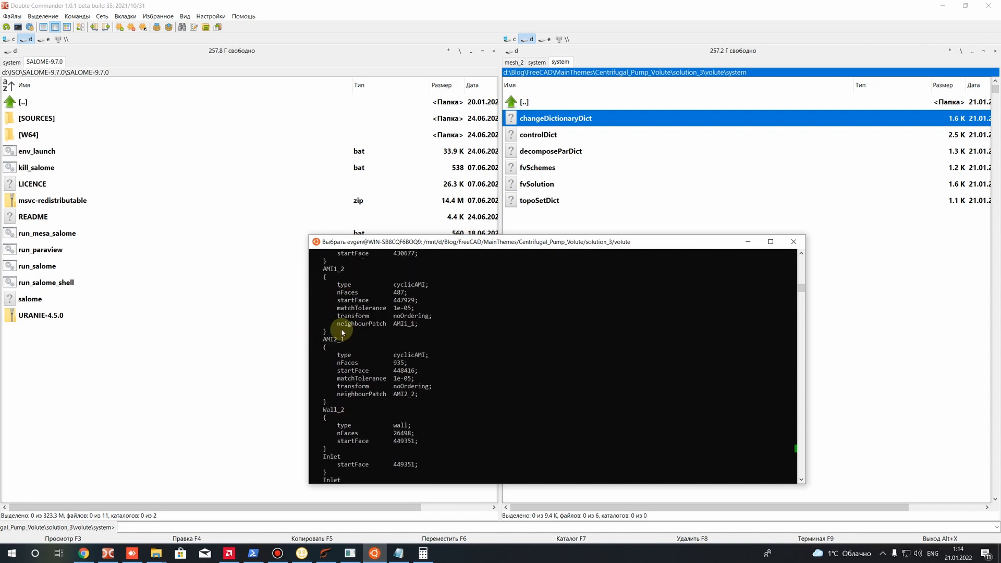
# Open the boundary file from the case's constant/polyMesh folder in Sublime Text
pyautogui.doubleClick(967, 263)
pyautogui.doubleClick(551, 137)
pyautogui.click(538, 119)
pyautogui.doubleClick(538, 119)
pyautogui.rightClick(524, 135)
pyautogui.click(567, 164)
# Examine the type and neighbourPatch settings of the AMI1_2 and AMI2_1 entries in the boundary file
pyautogui.scroll(5, 351, 293)
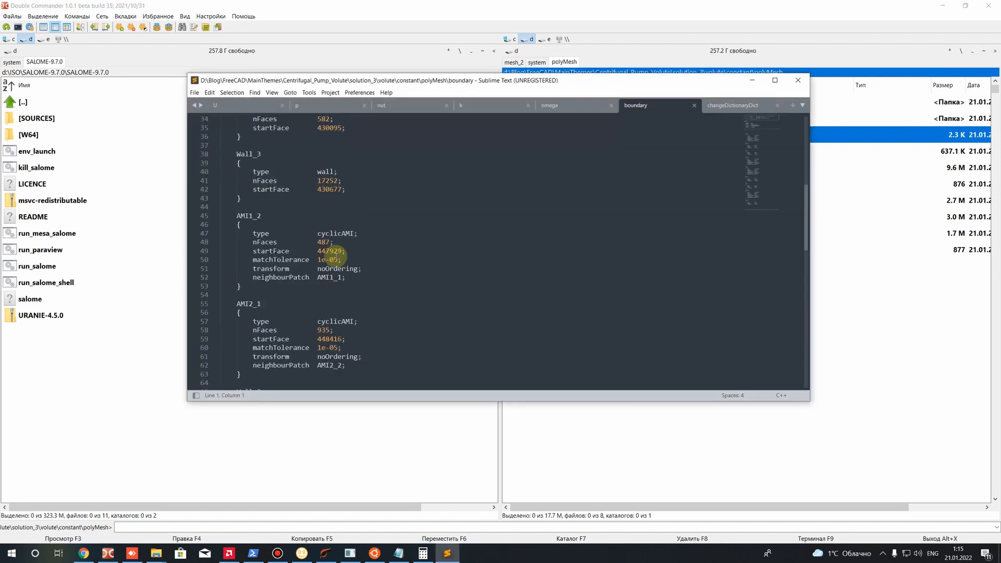
pyautogui.moveTo(352, 274); pyautogui.dragTo(223, 233)
pyautogui.click(366, 287)
pyautogui.moveTo(348, 274); pyautogui.dragTo(186, 219)
pyautogui.click(353, 302)
pyautogui.moveTo(346, 336); pyautogui.dragTo(235, 311)
pyautogui.scroll(-3, 351, 311)
pyautogui.moveTo(347, 325); pyautogui.dragTo(245, 300)
pyautogui.scroll(-3, 362, 300)
pyautogui.click(270, 268)
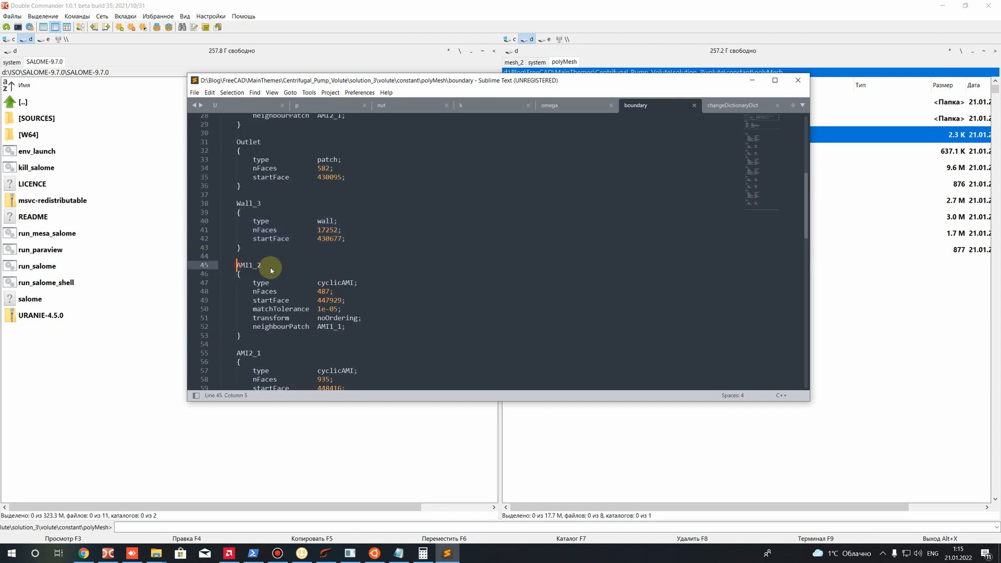
pyautogui.moveTo(320, 283); pyautogui.dragTo(372, 288)
pyautogui.scroll(-6, 372, 288)
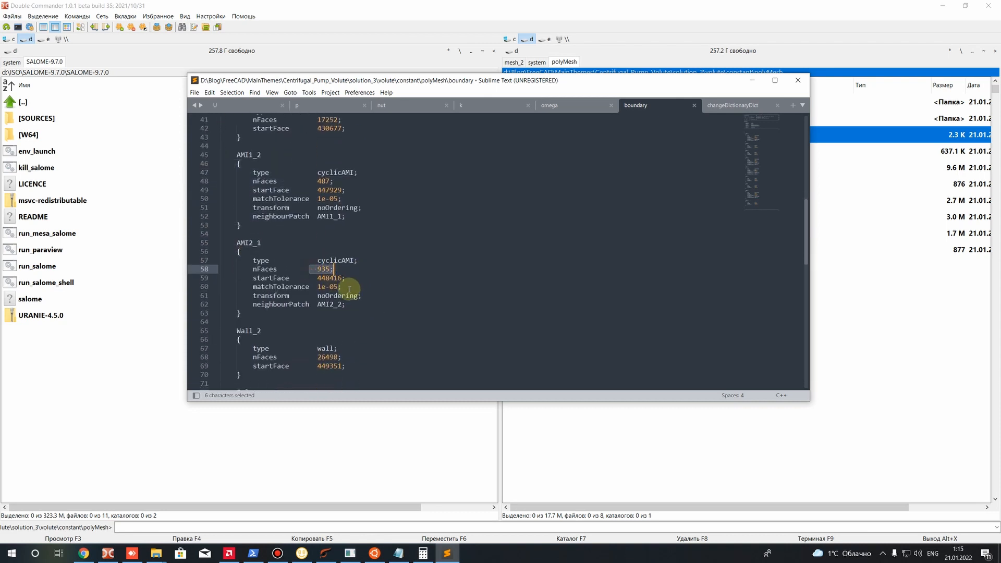
pyautogui.moveTo(244, 265); pyautogui.dragTo(317, 256)
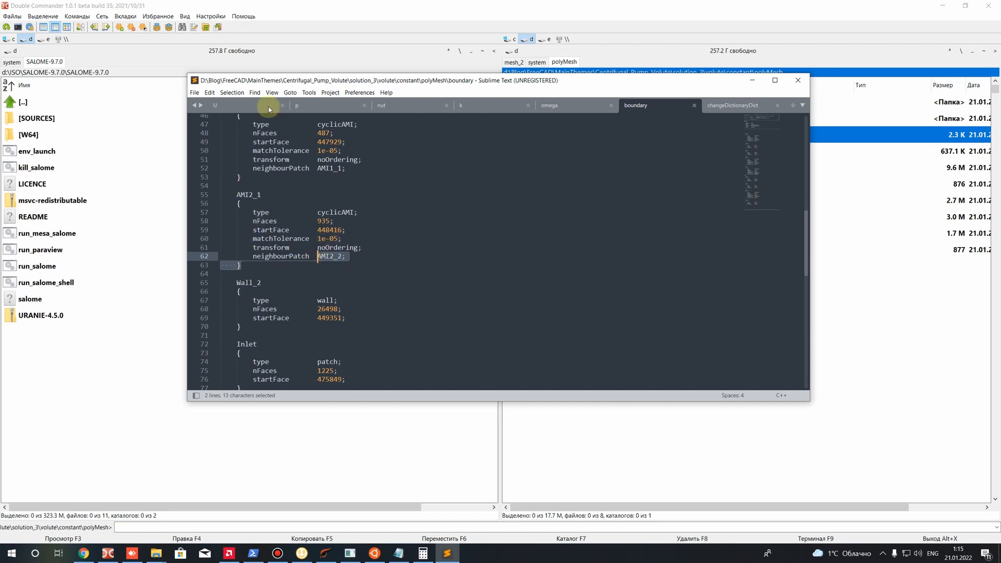
# Check the Wall_2 type and the remaining patch entries through Wall_1 at the end of the boundary file
pyautogui.scroll(-4, 332, 189)
pyautogui.moveTo(236, 177); pyautogui.dragTo(258, 177)
pyautogui.moveTo(322, 195); pyautogui.dragTo(326, 194)
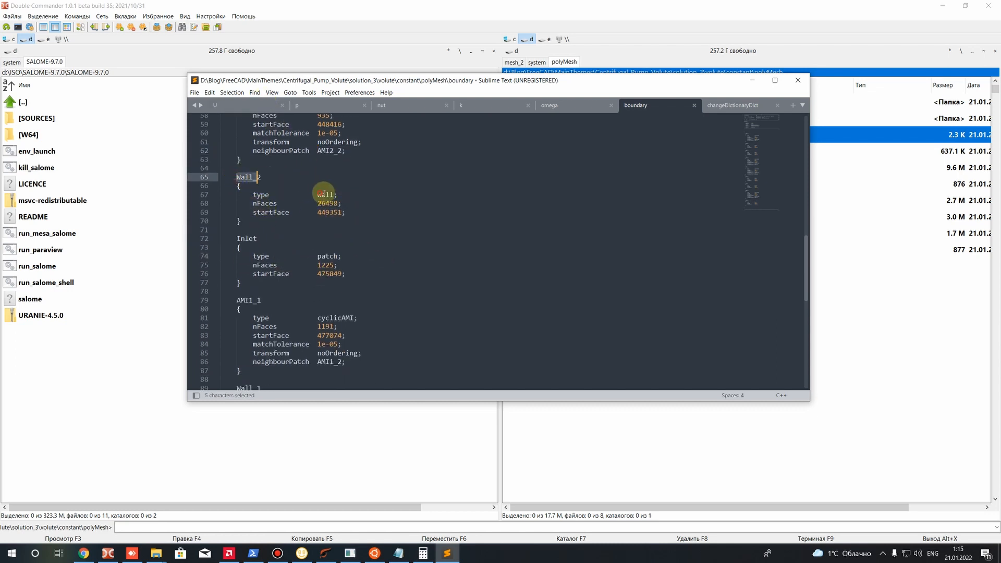
pyautogui.scroll(-2, 328, 267)
pyautogui.scroll(-3, 296, 221)
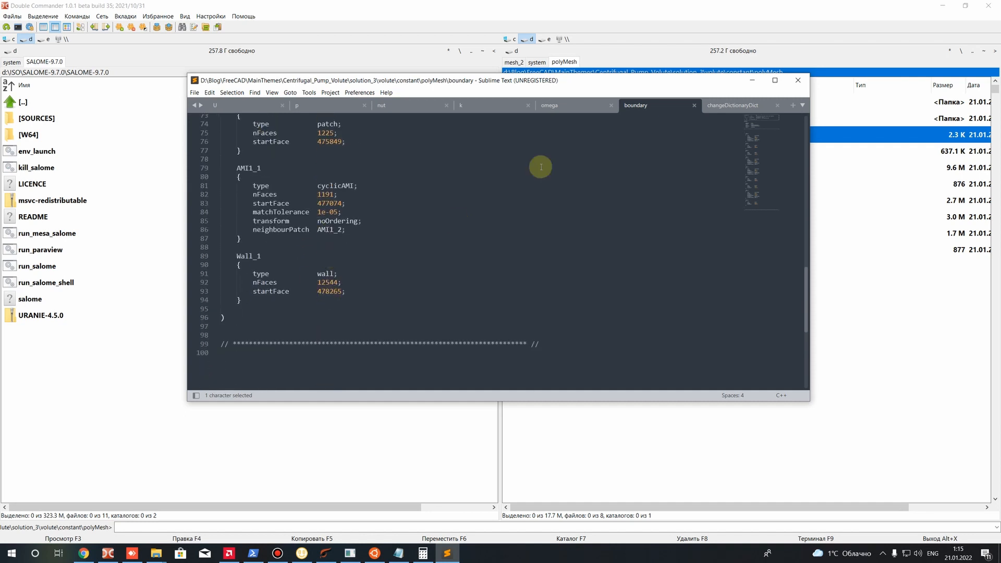
# Close all open files and exit Sublime Text
pyautogui.click(194, 93)
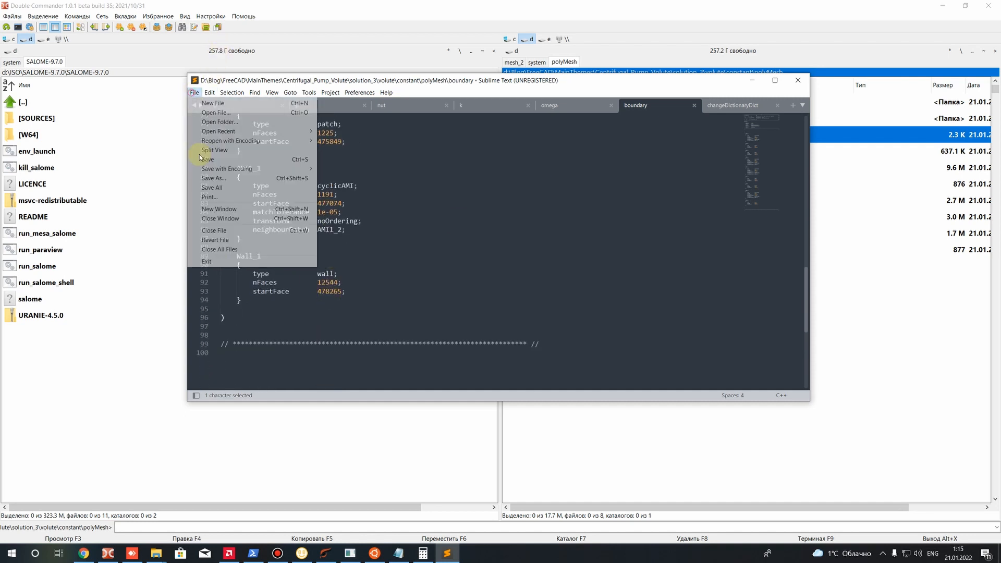
pyautogui.click(225, 248)
pyautogui.click(798, 86)
# Return to the case's constant folder and open MRFProperties in Sublime Text
pyautogui.press('BackSpace')
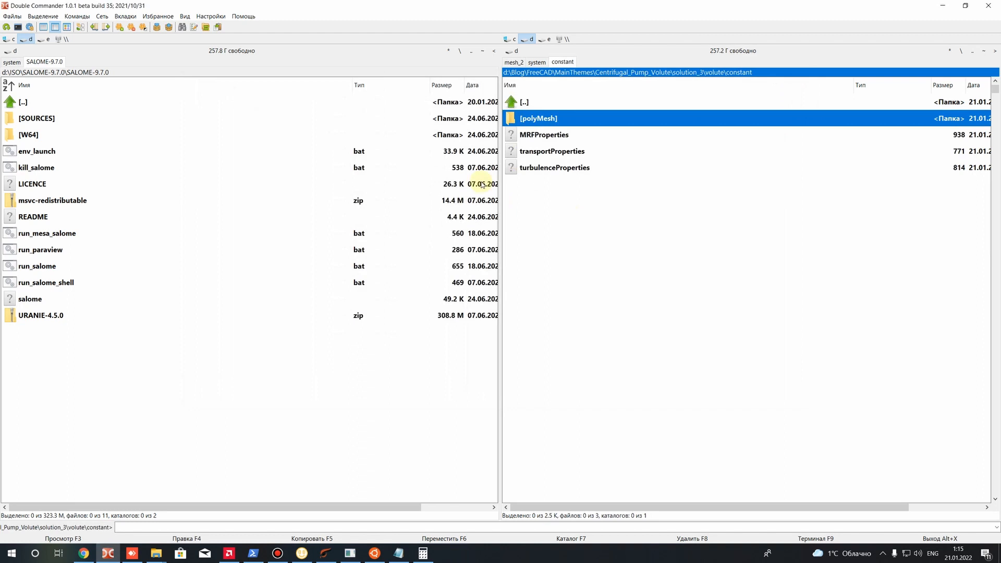
pyautogui.press('BackSpace')
pyautogui.doubleClick(542, 140)
pyautogui.press('BackSpace')
pyautogui.doubleClick(538, 139)
pyautogui.click(539, 142)
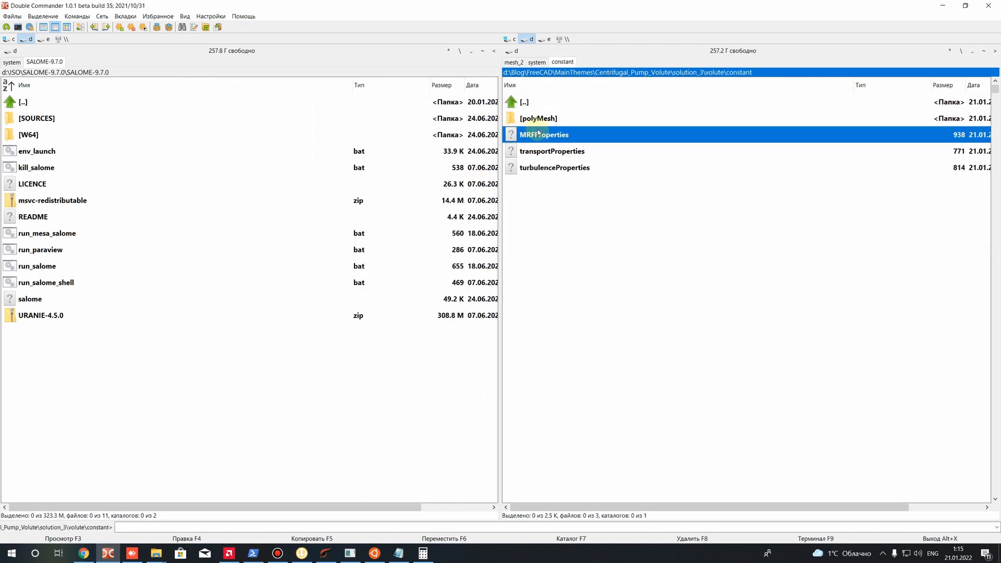
pyautogui.rightClick(534, 139)
pyautogui.click(561, 162)
pyautogui.moveTo(467, 85); pyautogui.dragTo(475, 188)
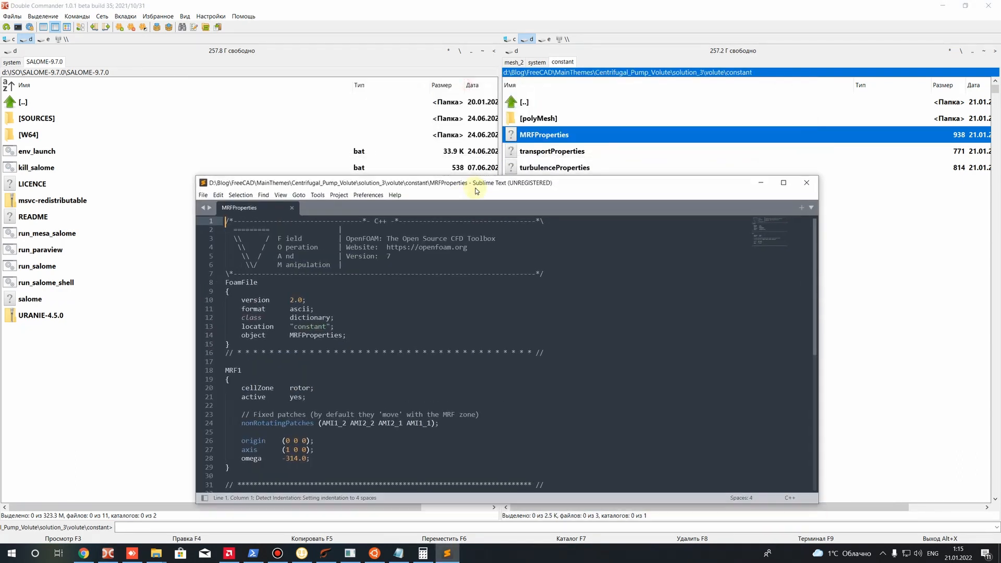
# Open transportProperties and turbulenceProperties from the constant folder in Sublime Text as well
pyautogui.rightClick(535, 153)
pyautogui.click(552, 176)
pyautogui.rightClick(536, 168)
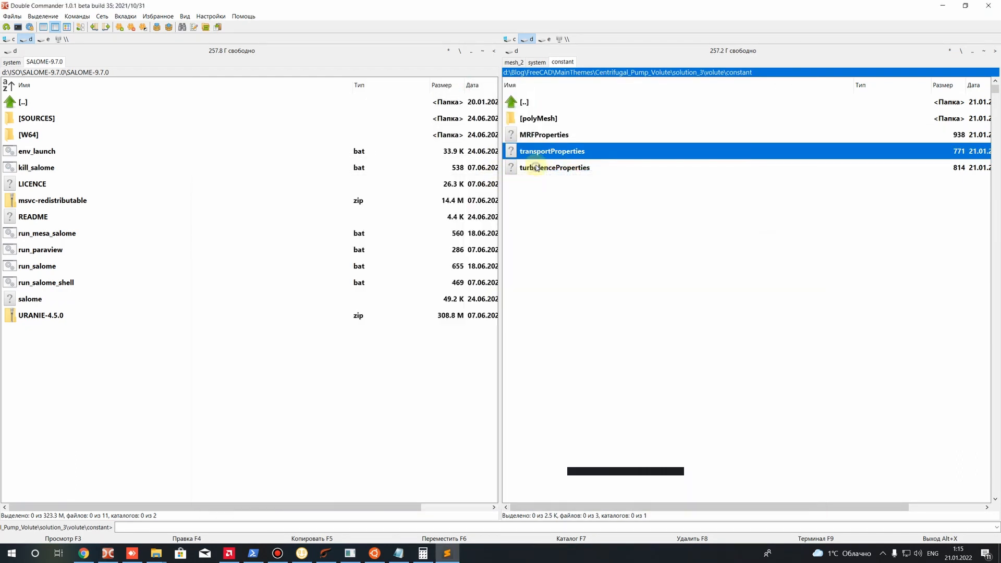
pyautogui.click(578, 191)
# Review the cellZone, active and nonRotatingPatches entries of the MRF1 block in MRFProperties
pyautogui.click(250, 208)
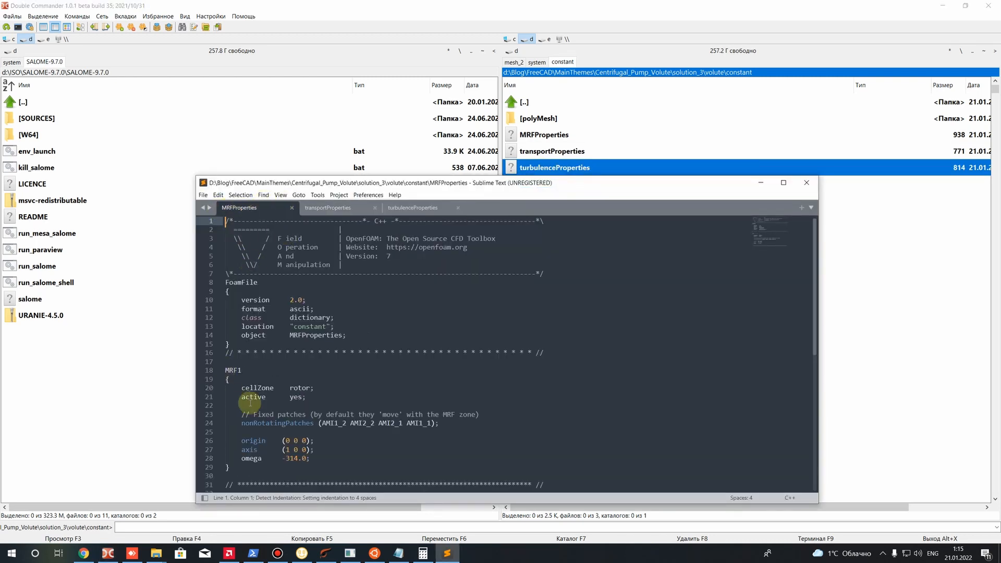
pyautogui.moveTo(231, 380); pyautogui.dragTo(240, 370)
pyautogui.scroll(-3, 281, 365)
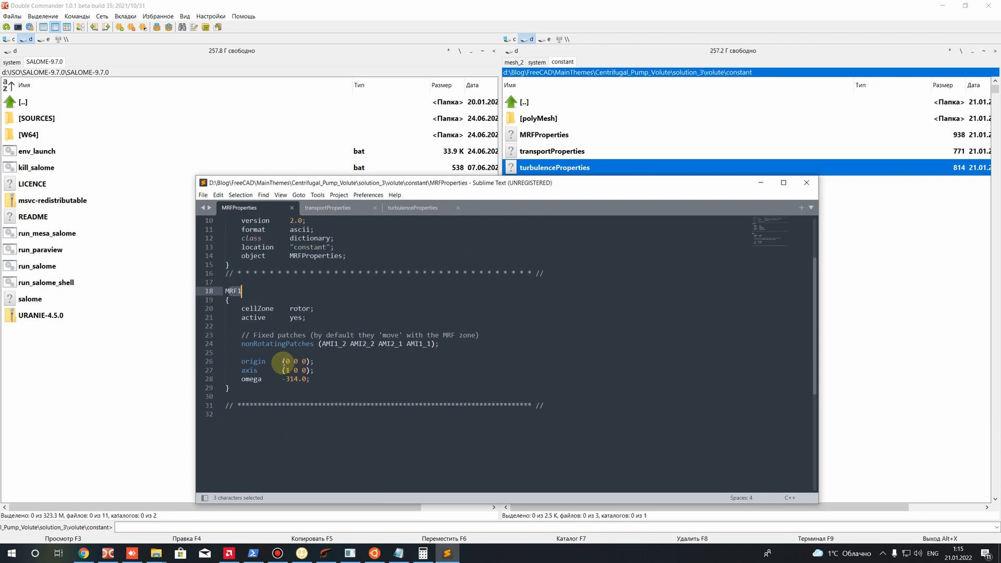
pyautogui.moveTo(294, 309)
pyautogui.mouseDown()
pyautogui.moveTo(314, 308)
pyautogui.moveTo(303, 309)
pyautogui.mouseUp()
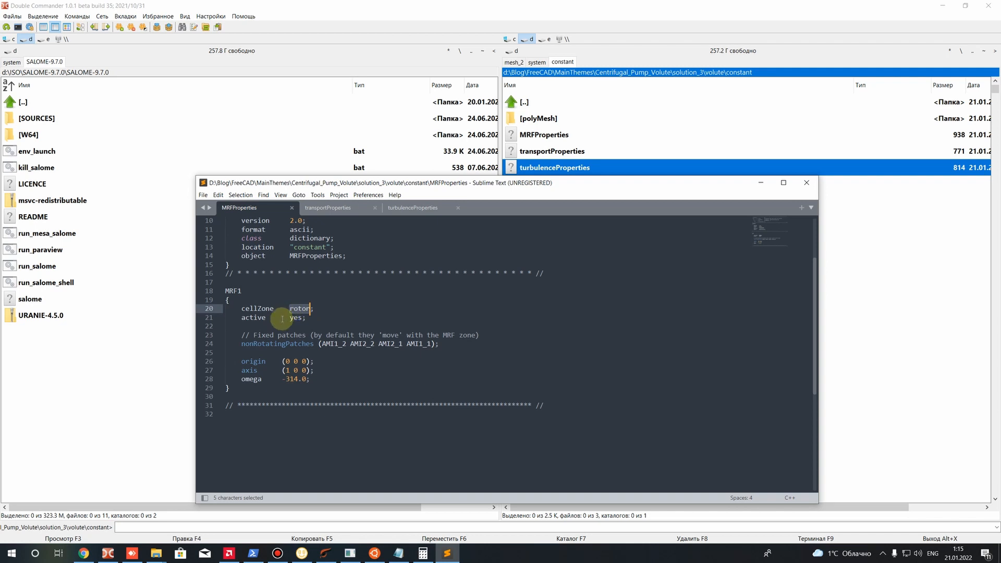
pyautogui.moveTo(294, 317); pyautogui.dragTo(303, 317)
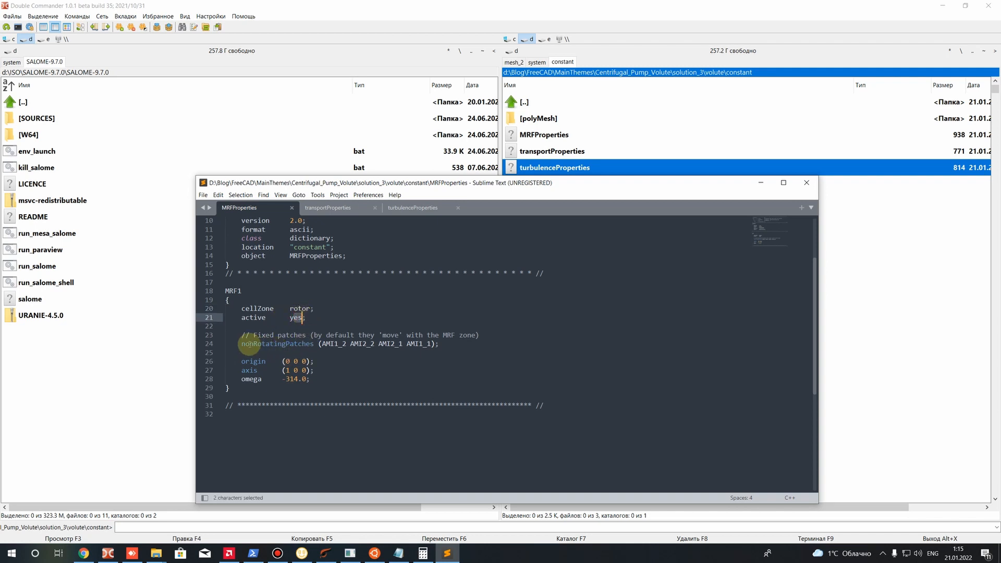
pyautogui.moveTo(242, 343); pyautogui.dragTo(314, 344)
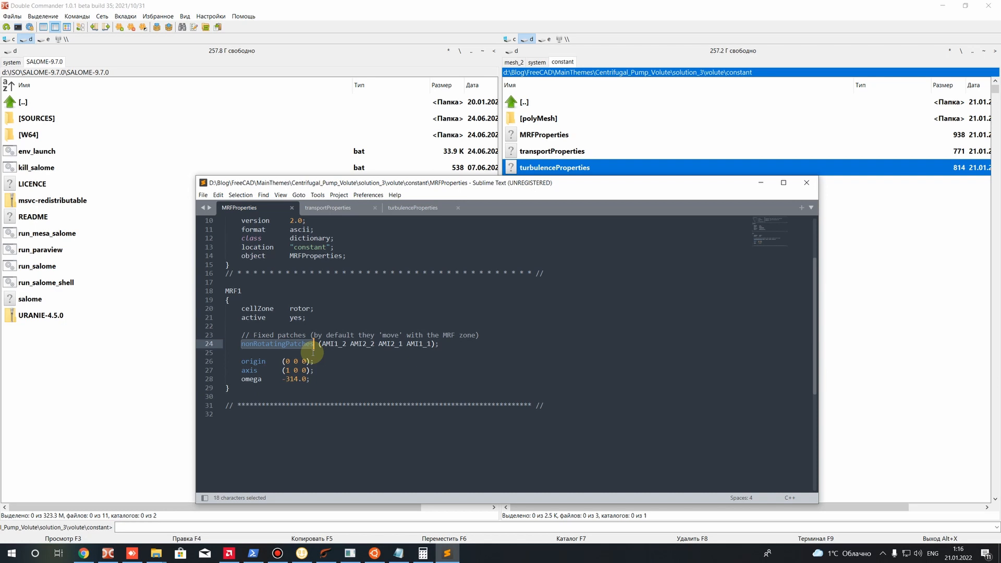
pyautogui.click(362, 344)
pyautogui.moveTo(371, 342); pyautogui.dragTo(427, 345)
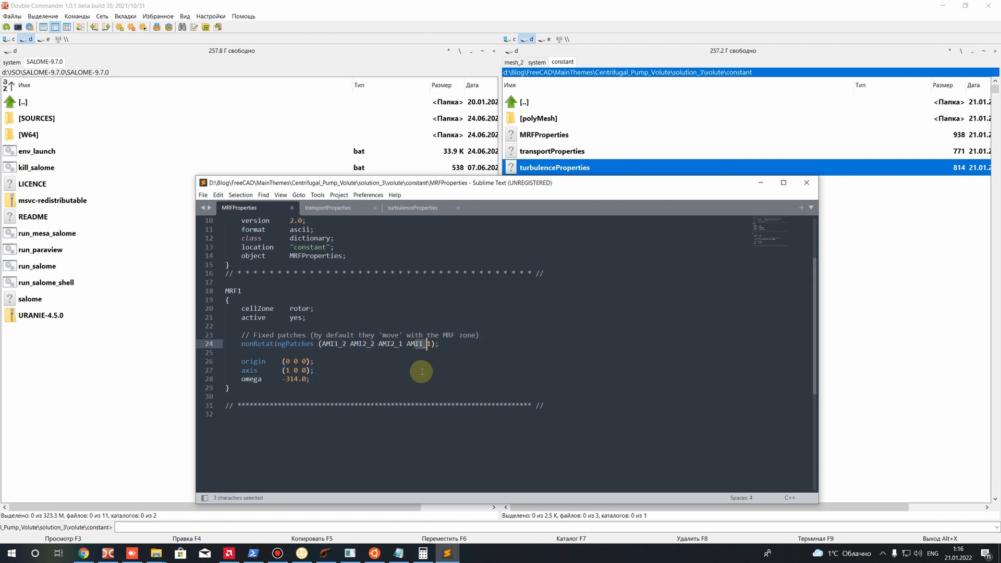
# Examine the rotation origin, axis and omega settings of the MRF1 block
pyautogui.moveTo(241, 361); pyautogui.dragTo(191, 360)
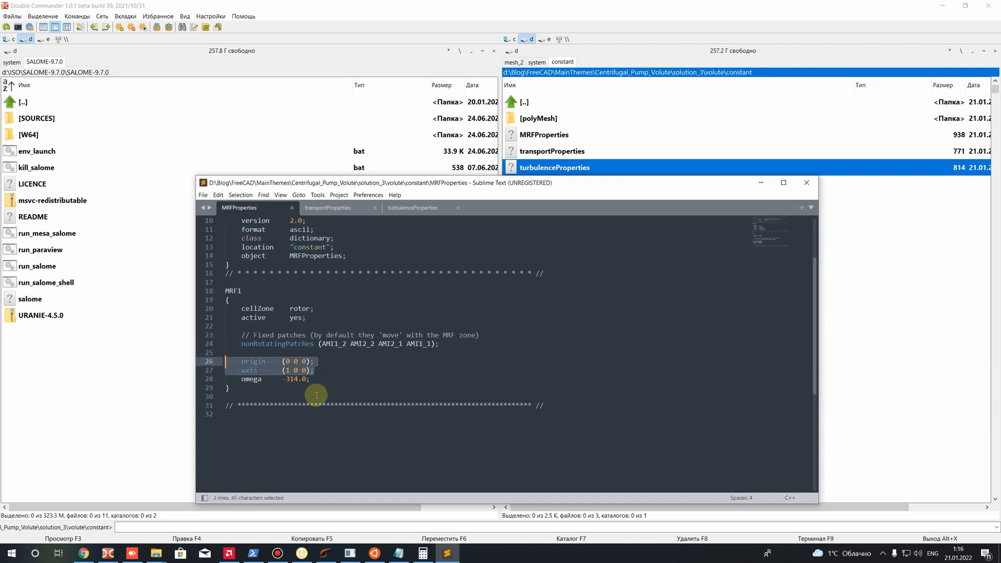
pyautogui.click(300, 383)
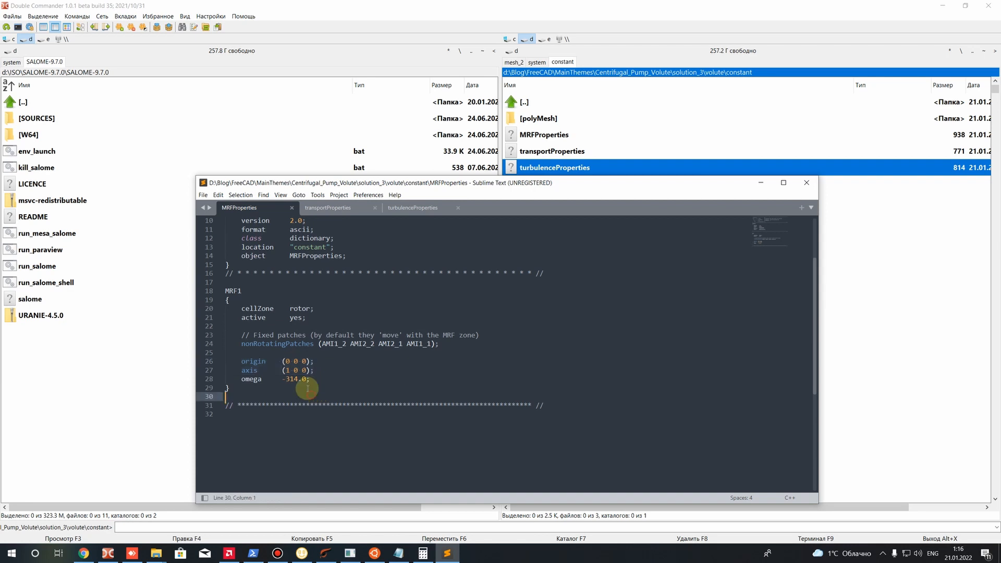
pyautogui.moveTo(282, 361); pyautogui.dragTo(310, 370)
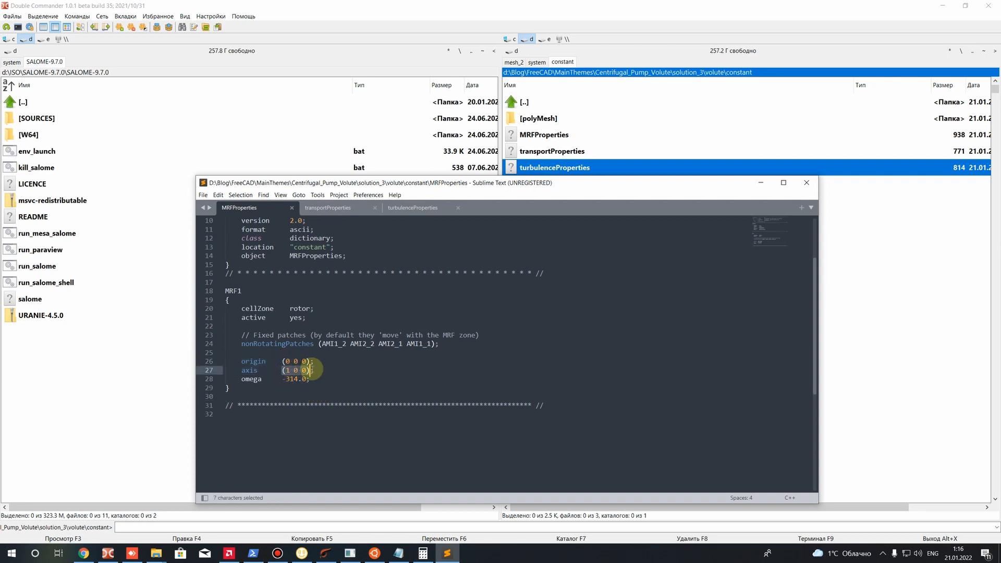
pyautogui.doubleClick(288, 370)
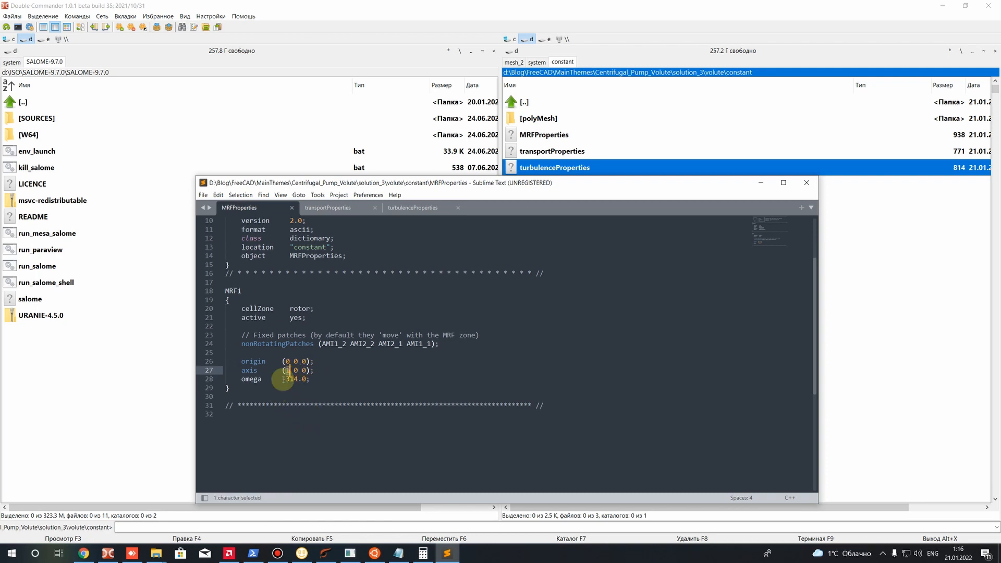
pyautogui.moveTo(237, 379); pyautogui.dragTo(262, 376)
pyautogui.doubleClick(292, 379)
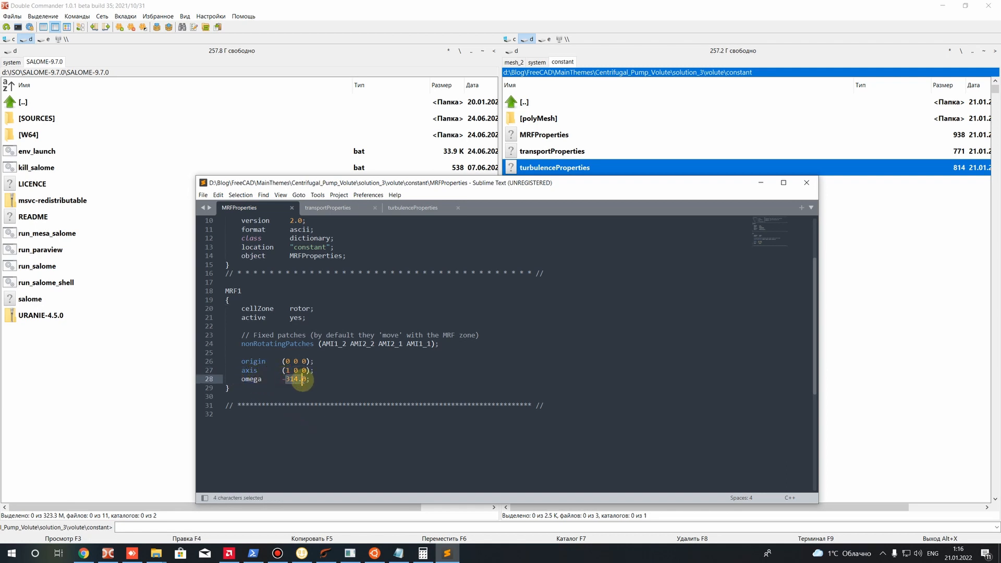
pyautogui.click(290, 384)
# Try omega without its minus sign in MRF1, restore -314.0 and save MRFProperties
pyautogui.moveTo(282, 379); pyautogui.dragTo(288, 379)
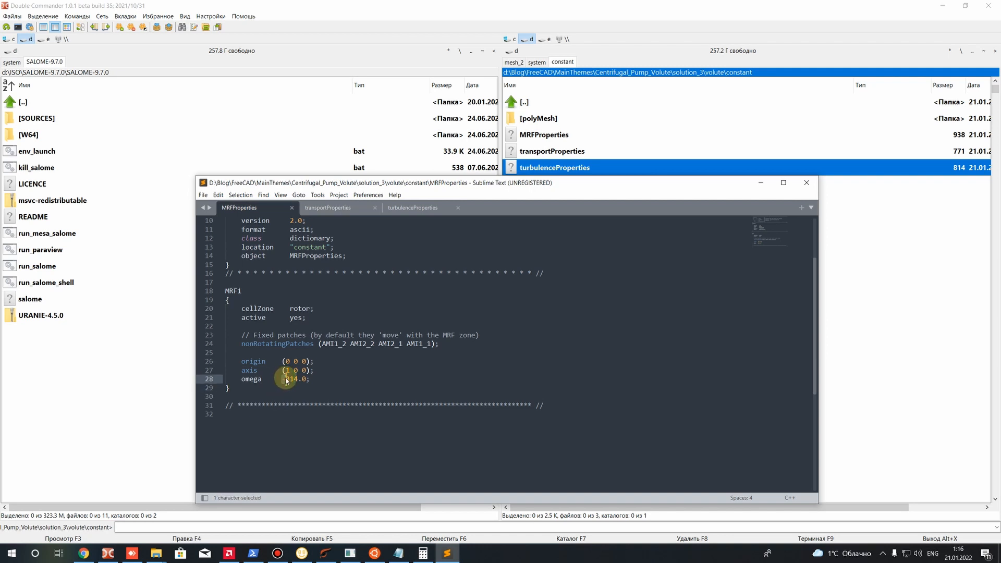
pyautogui.press('Delete')
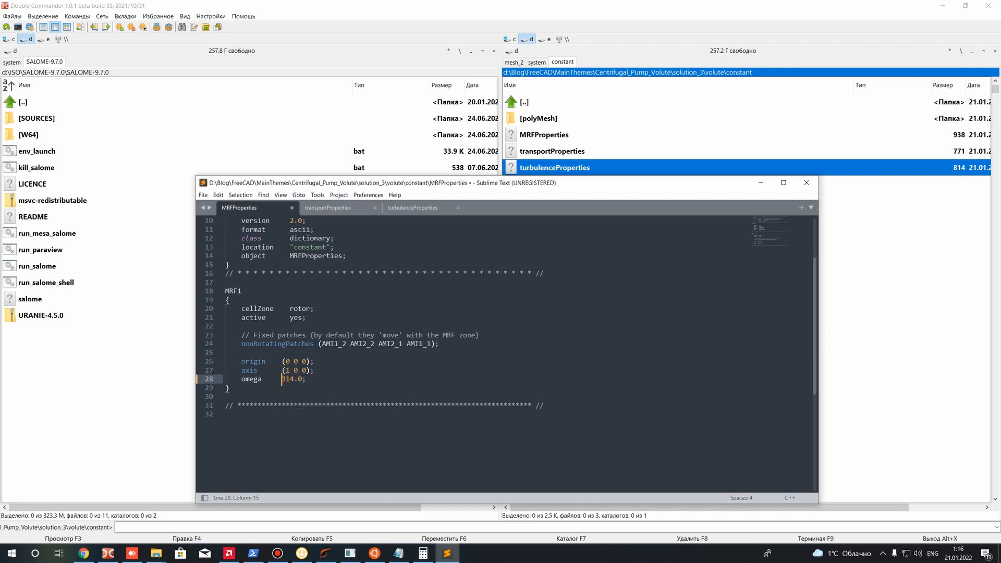
pyautogui.hotkey('ctrl', 's')
pyautogui.click(297, 404)
pyautogui.click(284, 380)
pyautogui.moveTo(284, 379); pyautogui.dragTo(304, 381)
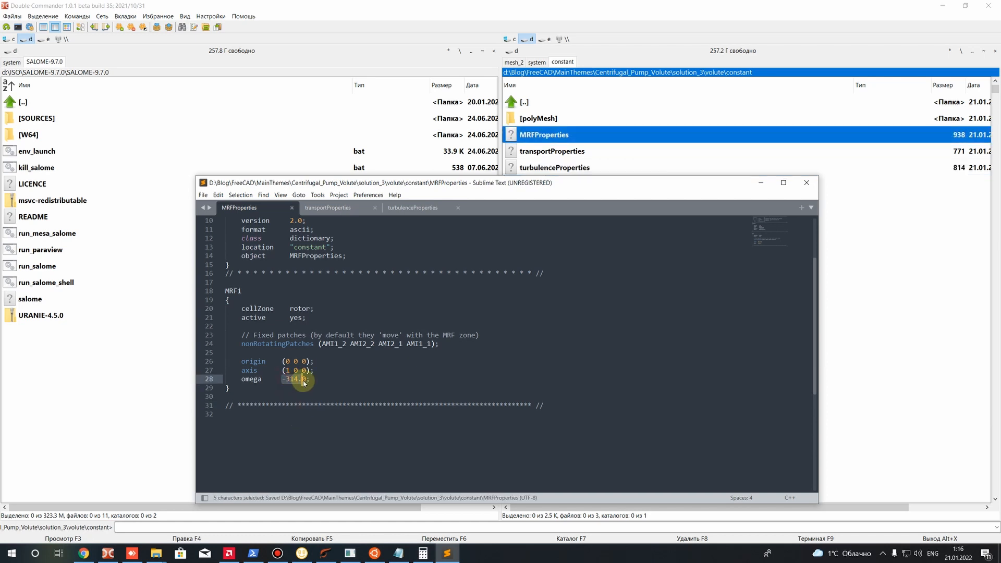
pyautogui.click(299, 387)
pyautogui.moveTo(282, 379); pyautogui.dragTo(286, 382)
pyautogui.press('Delete')
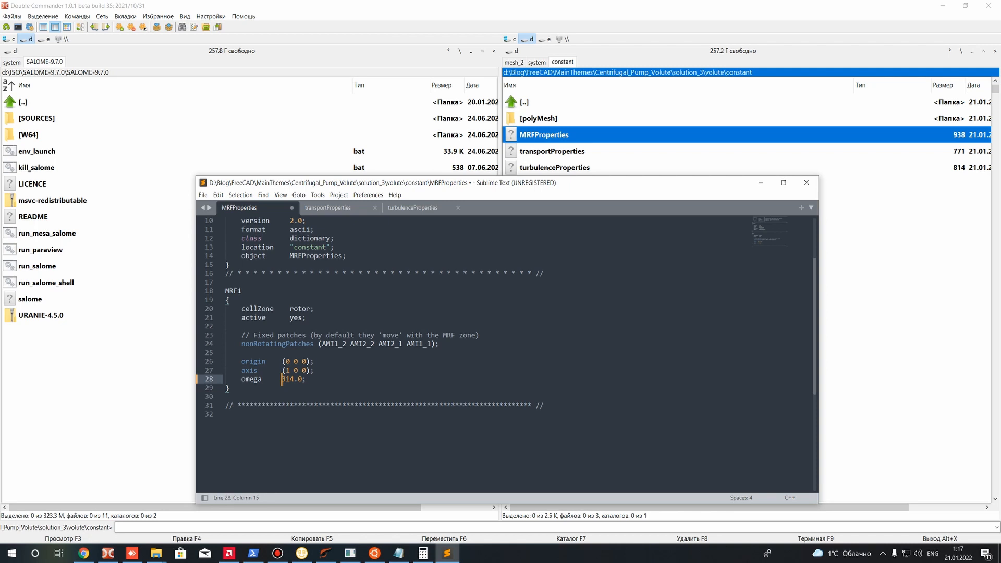
pyautogui.write('-')
pyautogui.hotkey('ctrl', 's')
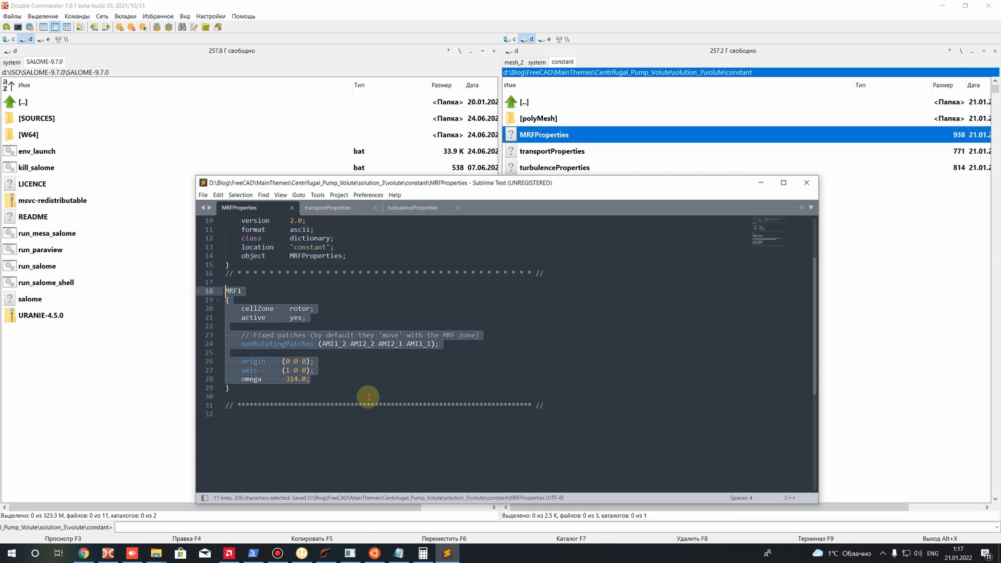
pyautogui.click(283, 379)
pyautogui.moveTo(283, 379); pyautogui.dragTo(298, 379)
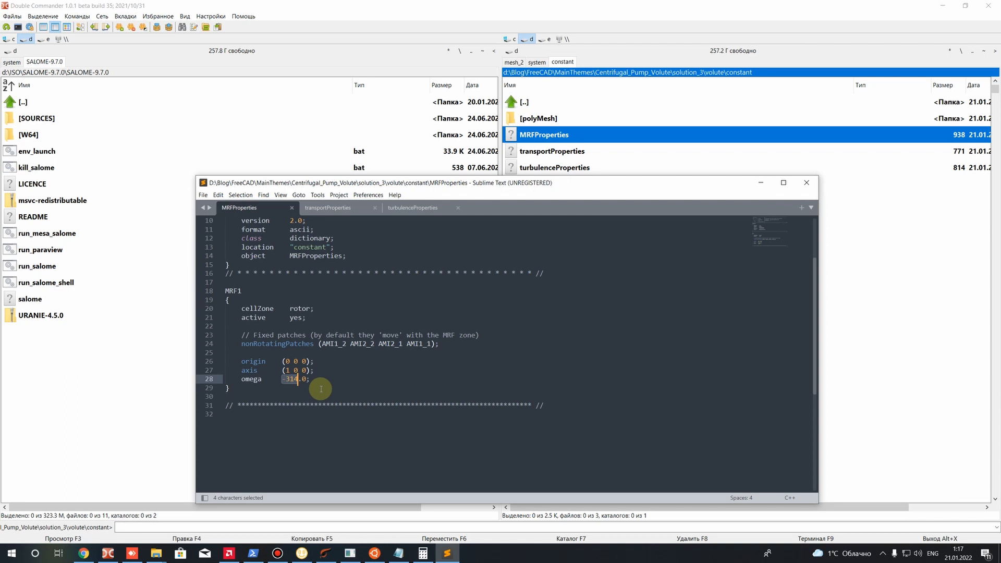
# Switch to transportProperties and review its transportModel and the dimensions and value of nu
pyautogui.click(327, 208)
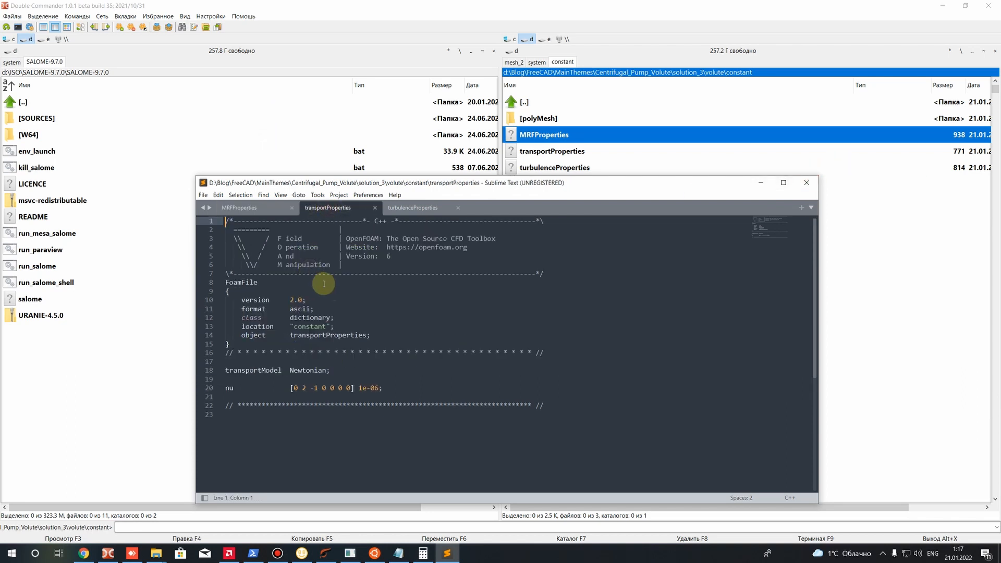
pyautogui.click(333, 371)
pyautogui.moveTo(189, 358); pyautogui.dragTo(218, 370)
pyautogui.click(299, 382)
pyautogui.moveTo(291, 388); pyautogui.dragTo(350, 387)
pyautogui.click(315, 395)
pyautogui.click(302, 389)
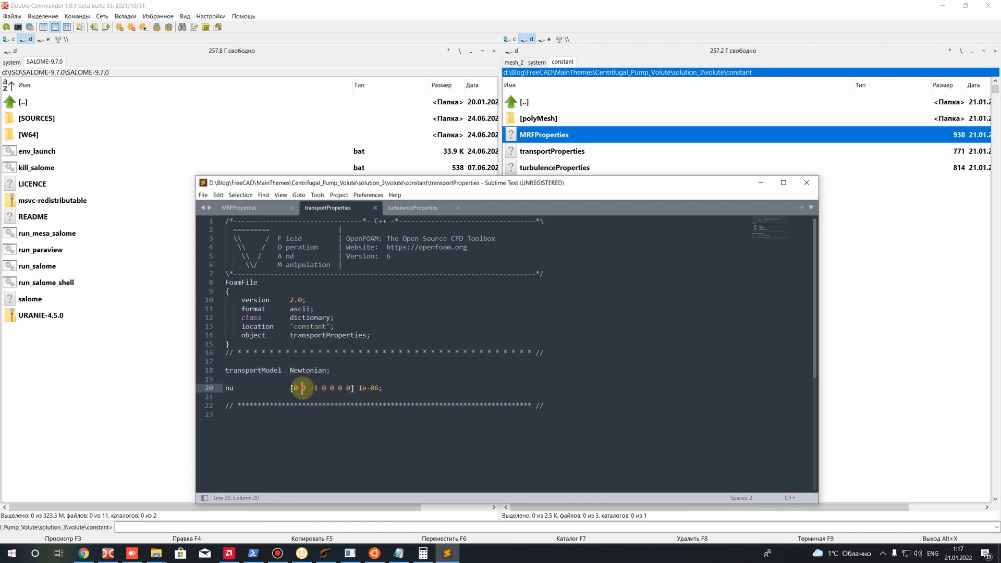
pyautogui.moveTo(238, 388); pyautogui.dragTo(226, 388)
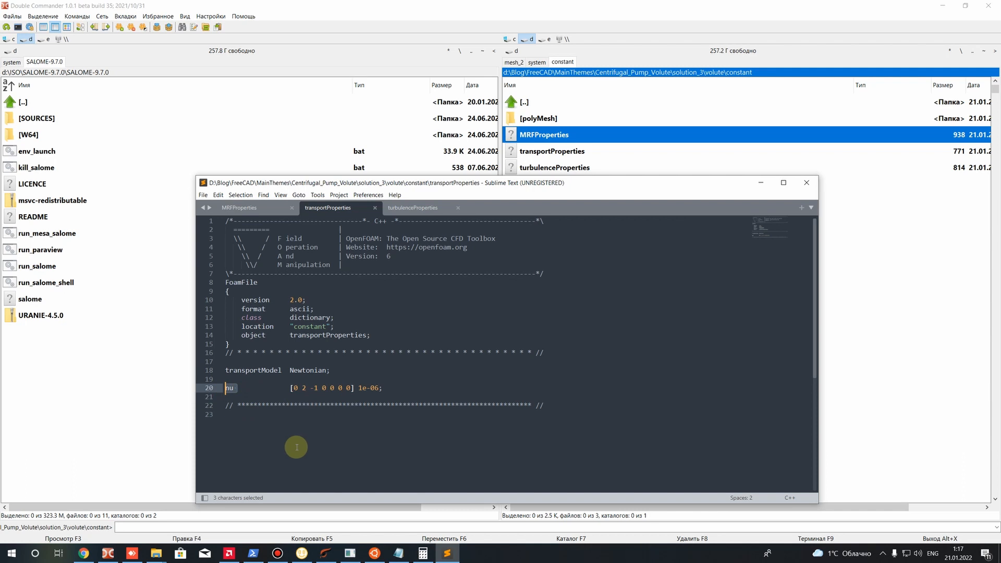
pyautogui.moveTo(358, 388); pyautogui.dragTo(367, 388)
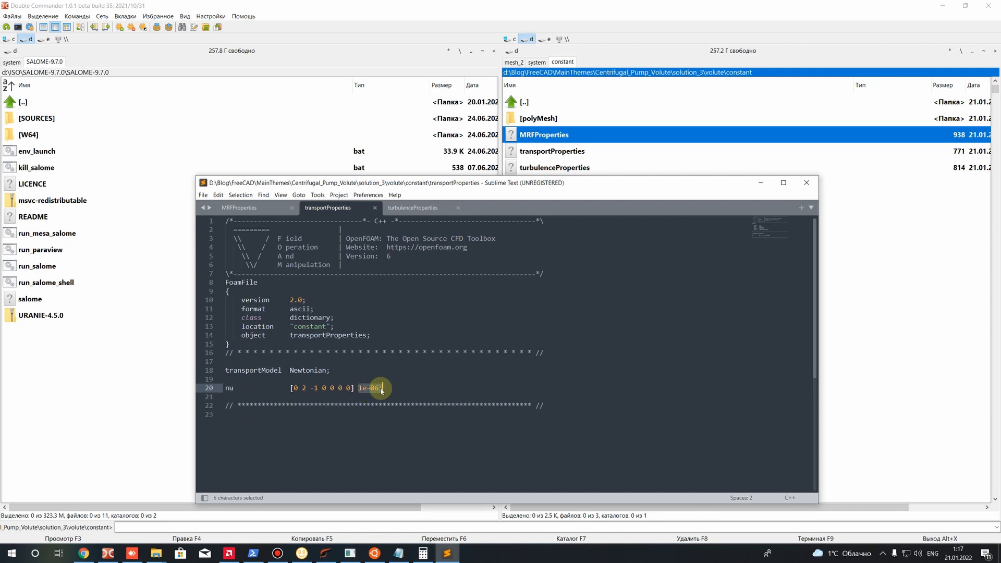
pyautogui.moveTo(290, 371); pyautogui.dragTo(323, 371)
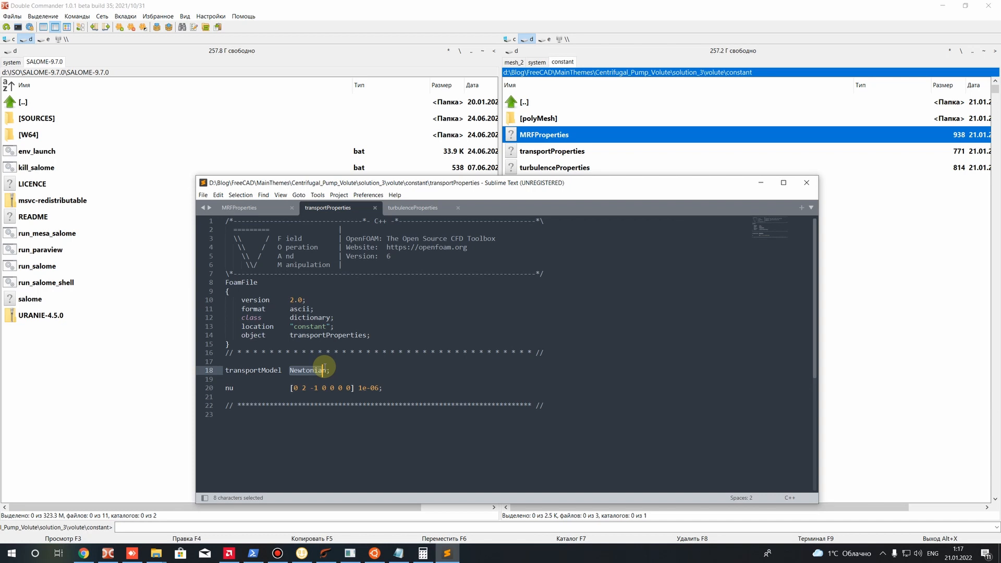
# Finish reviewing nu in transportProperties, switch to turbulenceProperties and examine its simulationType entry
pyautogui.moveTo(395, 387); pyautogui.dragTo(167, 353)
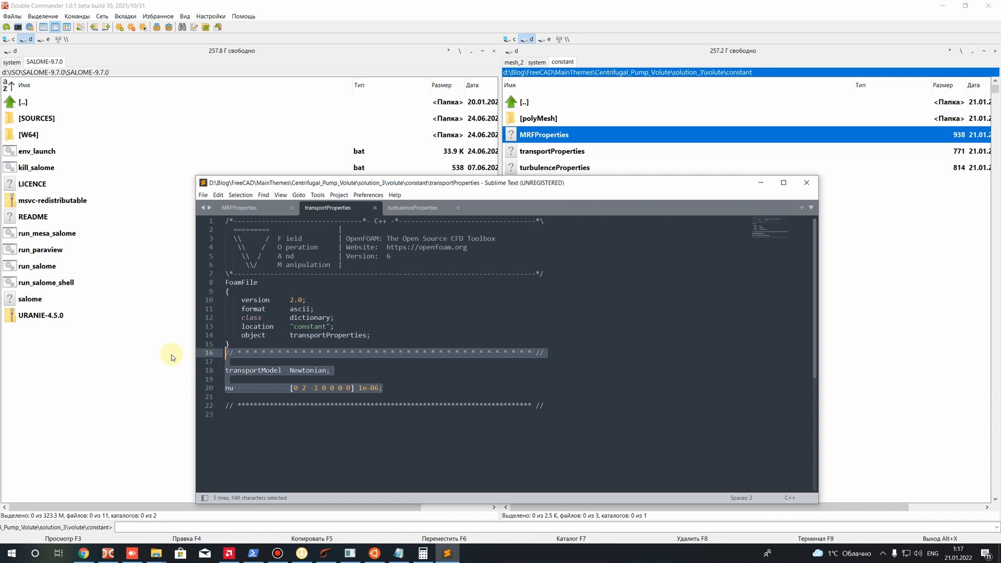
pyautogui.click(399, 389)
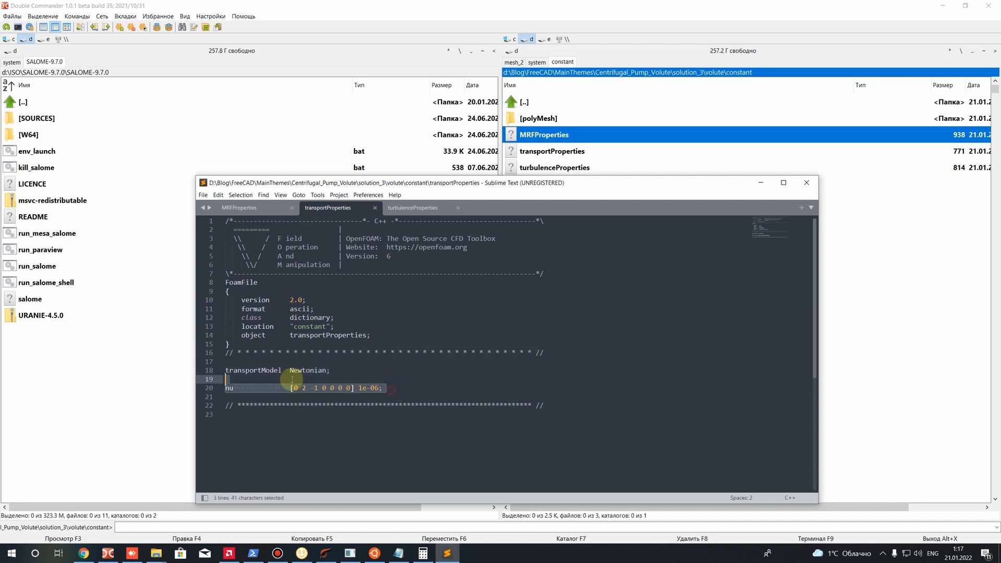
pyautogui.click(405, 213)
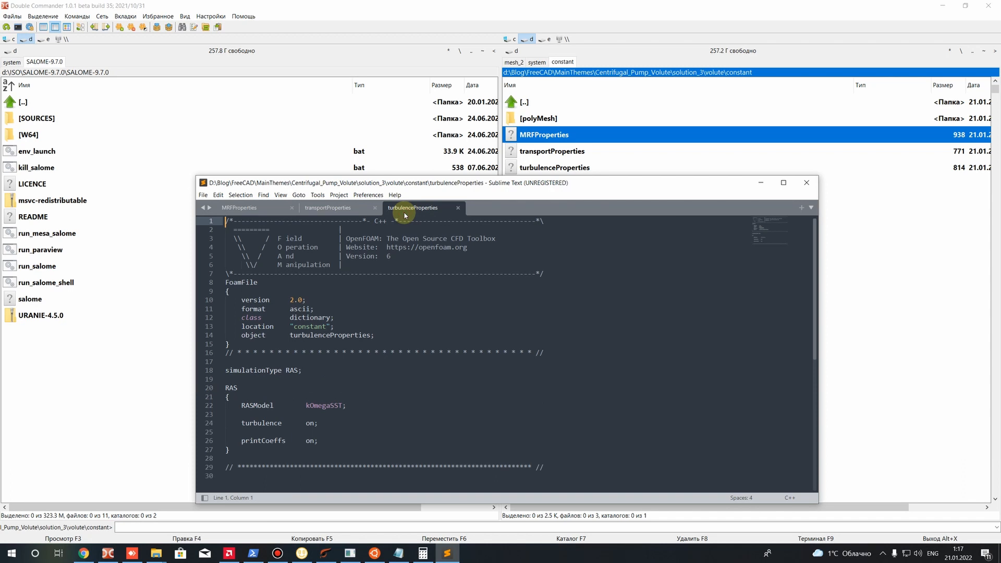
pyautogui.scroll(-2, 268, 373)
pyautogui.click(290, 318)
pyautogui.moveTo(289, 318); pyautogui.dragTo(304, 318)
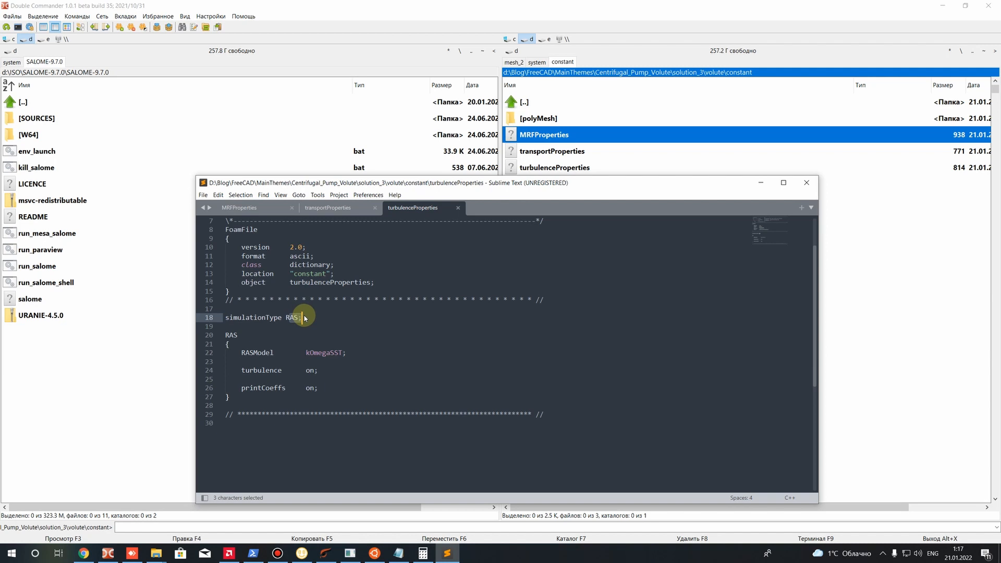
pyautogui.click(282, 318)
pyautogui.keyDown('shift'); pyautogui.click(299, 318); pyautogui.keyUp('shift')
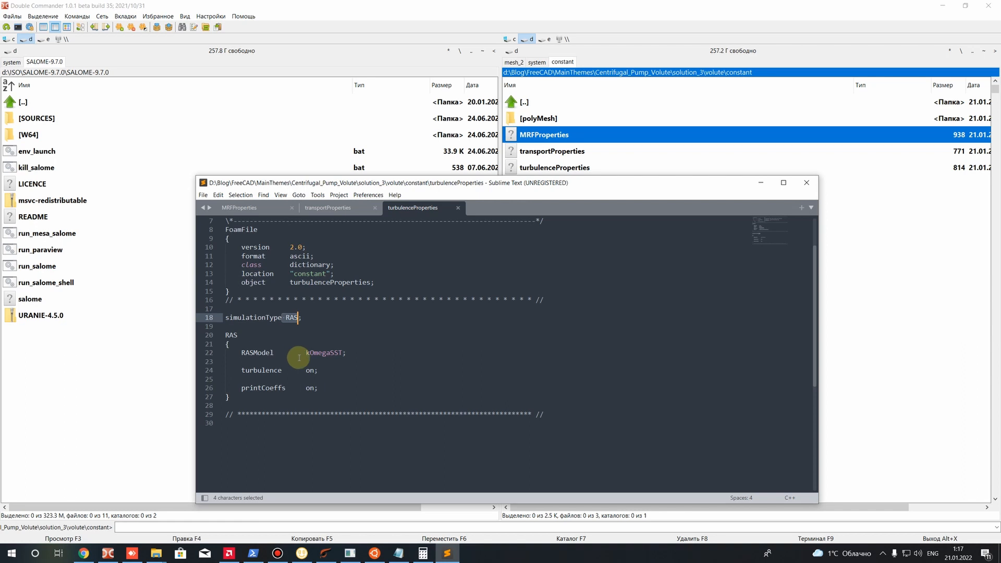
# Examine the RASModel entry in the RAS block of turbulenceProperties
pyautogui.click(305, 353)
pyautogui.keyDown('shift'); pyautogui.click(342, 355); pyautogui.keyUp('shift')
pyautogui.click(341, 382)
pyautogui.moveTo(306, 352); pyautogui.dragTo(344, 352)
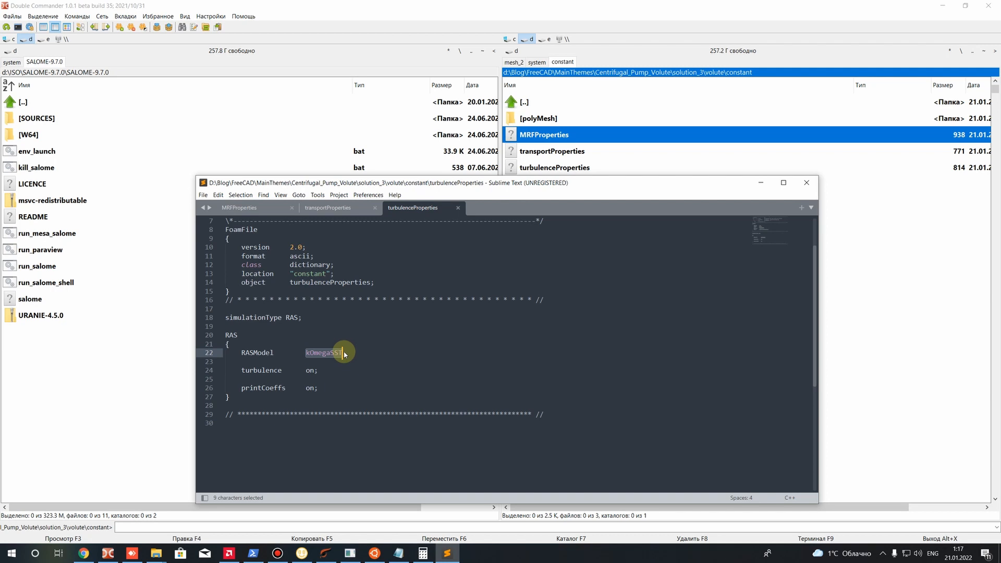
# Try kEpsilon as the RASModel, restore kOmegaSST and save turbulenceProperties
pyautogui.click(310, 354)
pyautogui.moveTo(307, 353); pyautogui.dragTo(341, 353)
pyautogui.write('kE')
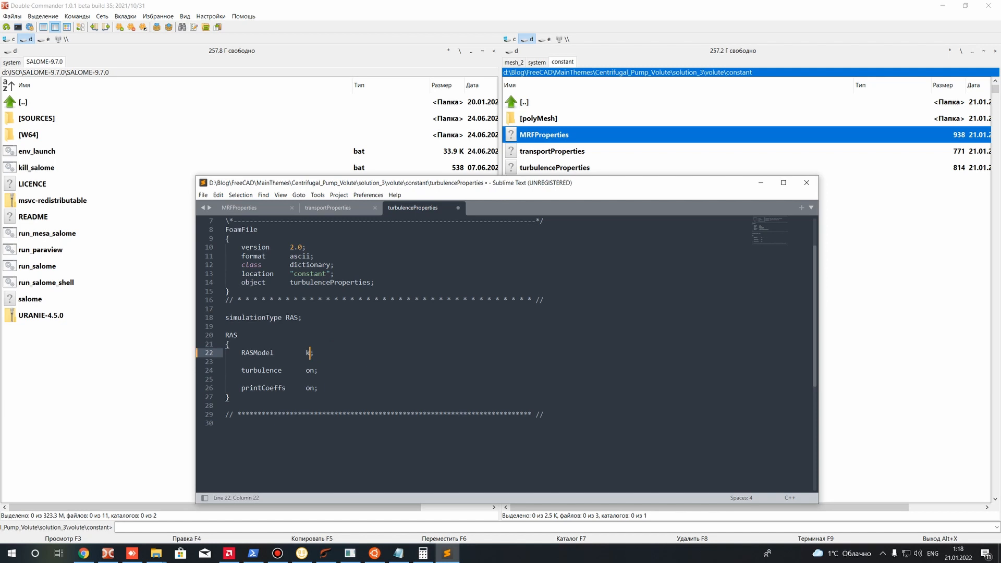
pyautogui.write('psilon')
pyautogui.hotkey('ctrl', 'z')
pyautogui.hotkey('ctrl', 'z')
pyautogui.hotkey('ctrl', 's')
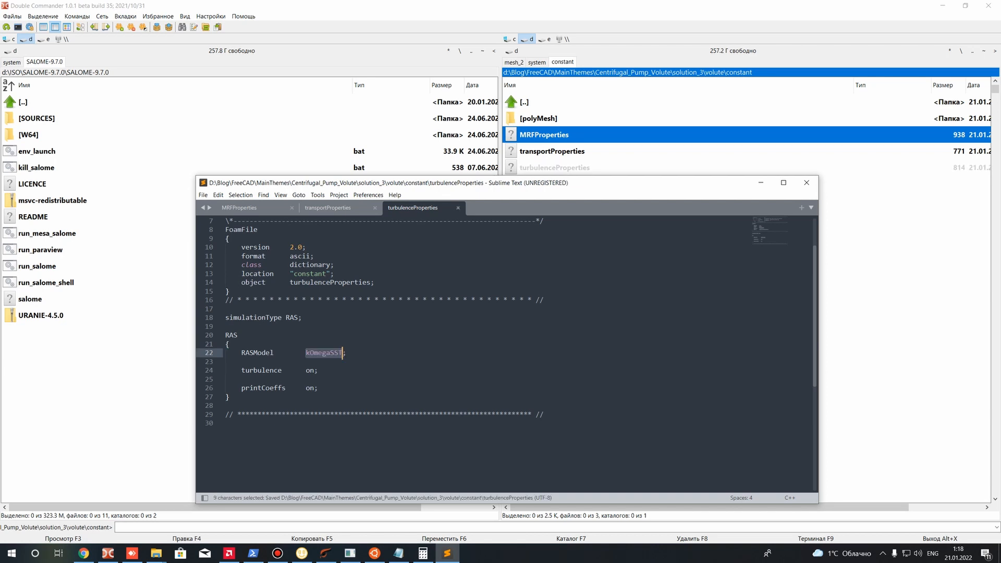
pyautogui.moveTo(305, 354); pyautogui.dragTo(361, 358)
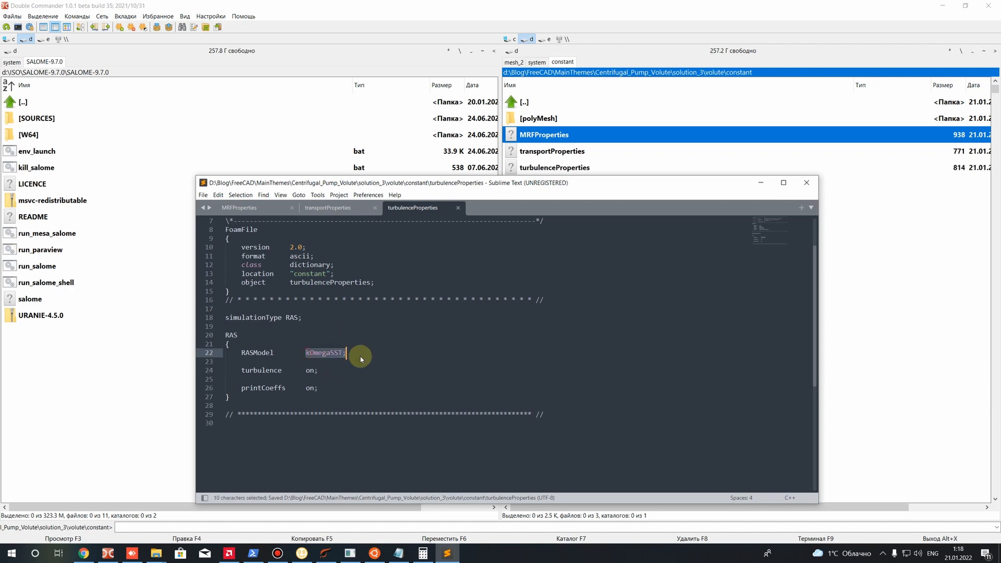
pyautogui.click(313, 379)
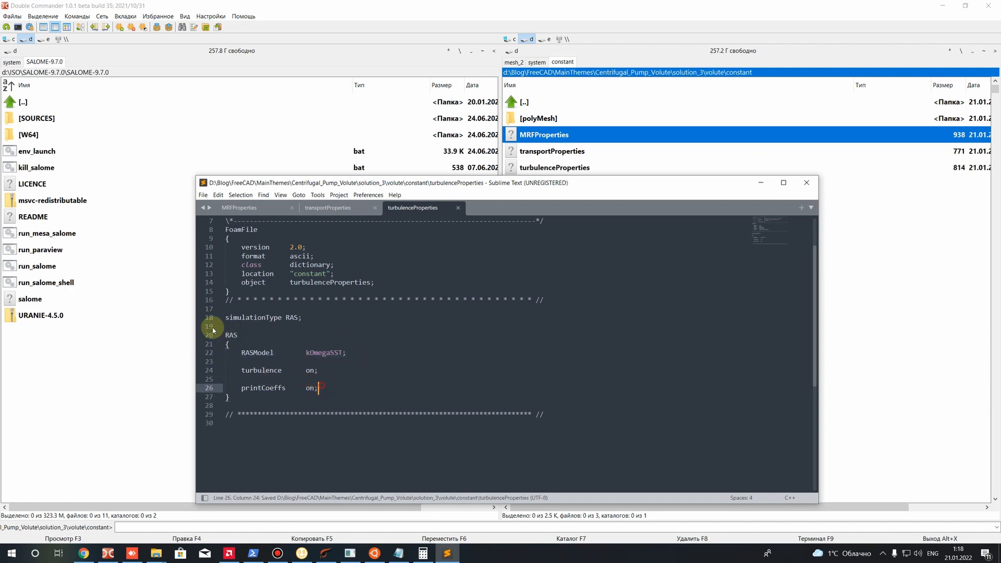
# Close the editor, go from the constant folder to the case's system folder and open changeDictionaryDict in Sublime Text
pyautogui.click(807, 183)
pyautogui.press('BackSpace')
pyautogui.doubleClick(526, 151)
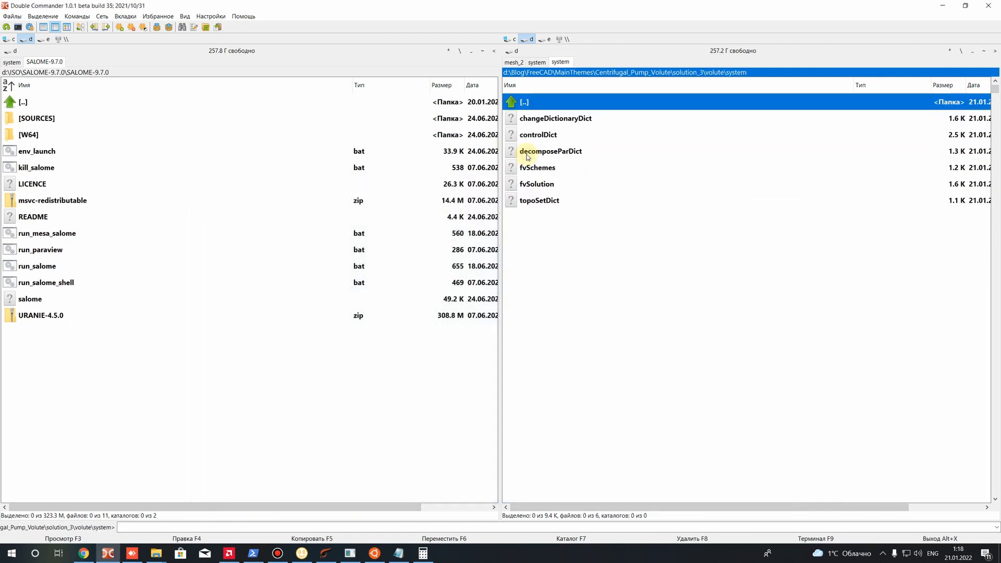
pyautogui.rightClick(542, 121)
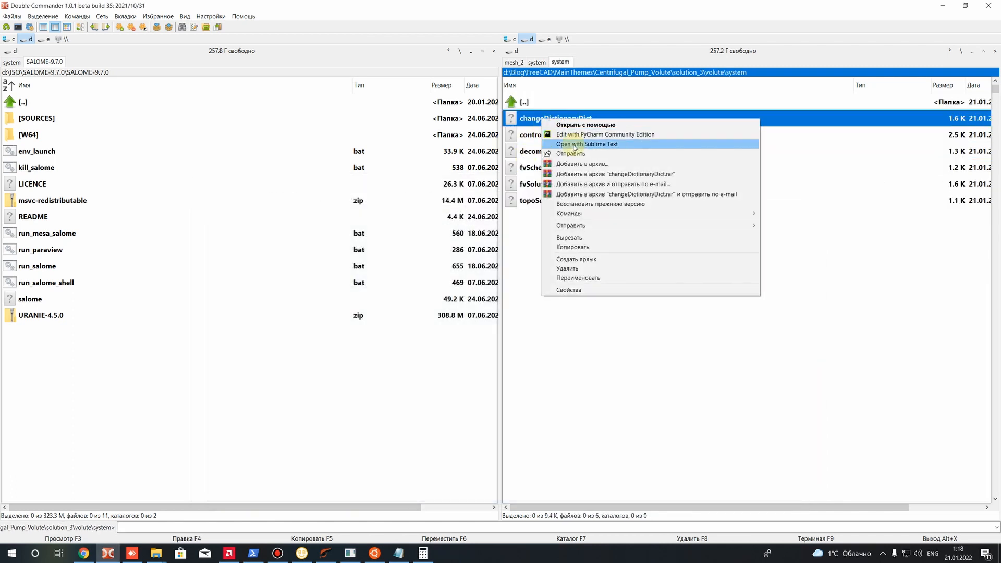
pyautogui.click(558, 142)
# Review the cyclicAMI patch entries for the AMI1 and AMI2 pairs in changeDictionaryDict
pyautogui.moveTo(400, 441); pyautogui.dragTo(242, 379)
pyautogui.click(402, 439)
pyautogui.scroll(-3, 402, 431)
pyautogui.moveTo(402, 431); pyautogui.dragTo(270, 379)
pyautogui.click(437, 434)
pyautogui.scroll(-5, 438, 435)
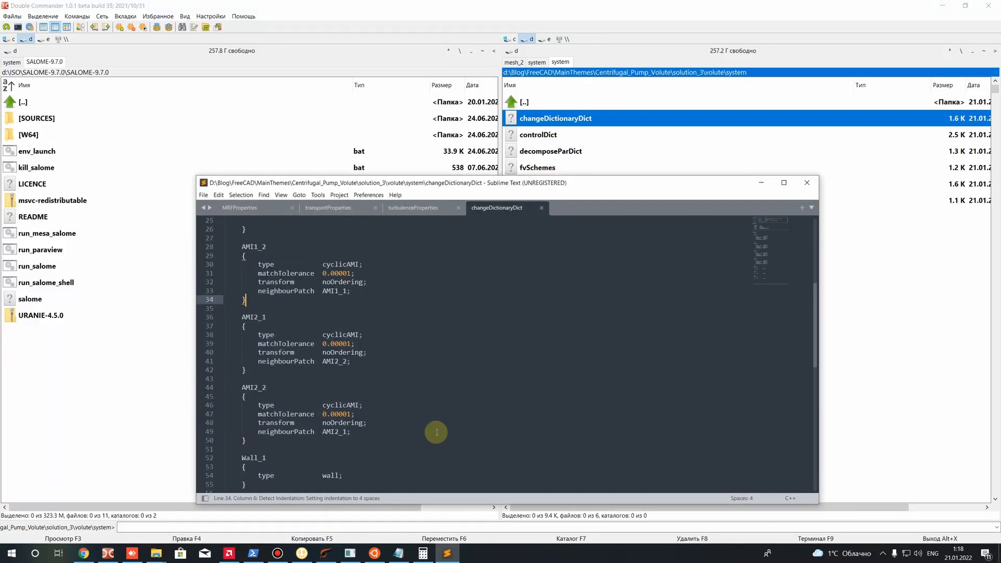
pyautogui.moveTo(350, 432); pyautogui.dragTo(245, 370)
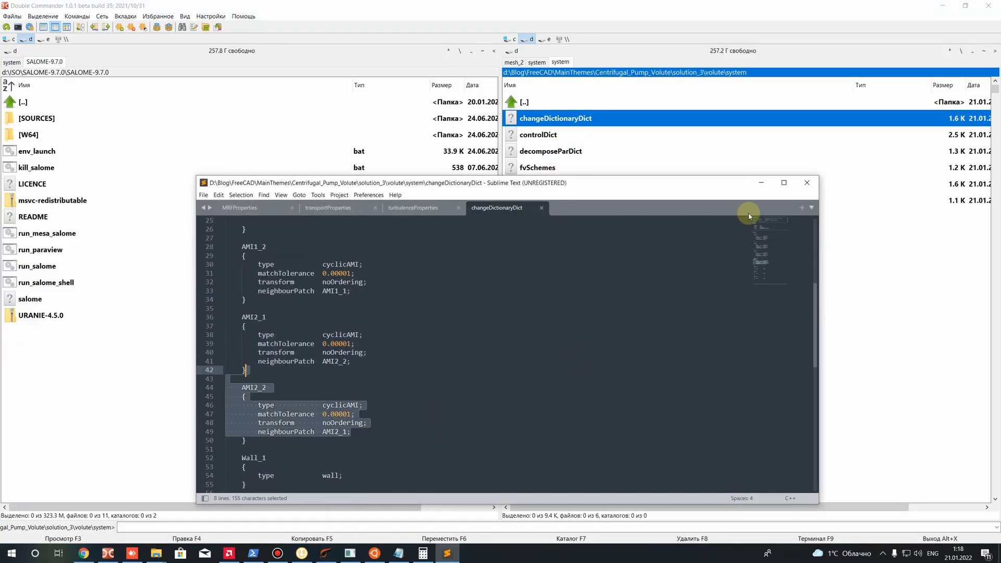
# Close the editor, open controlDict from the system folder in Sublime Text and examine its application entry
pyautogui.click(807, 181)
pyautogui.rightClick(542, 136)
pyautogui.click(579, 164)
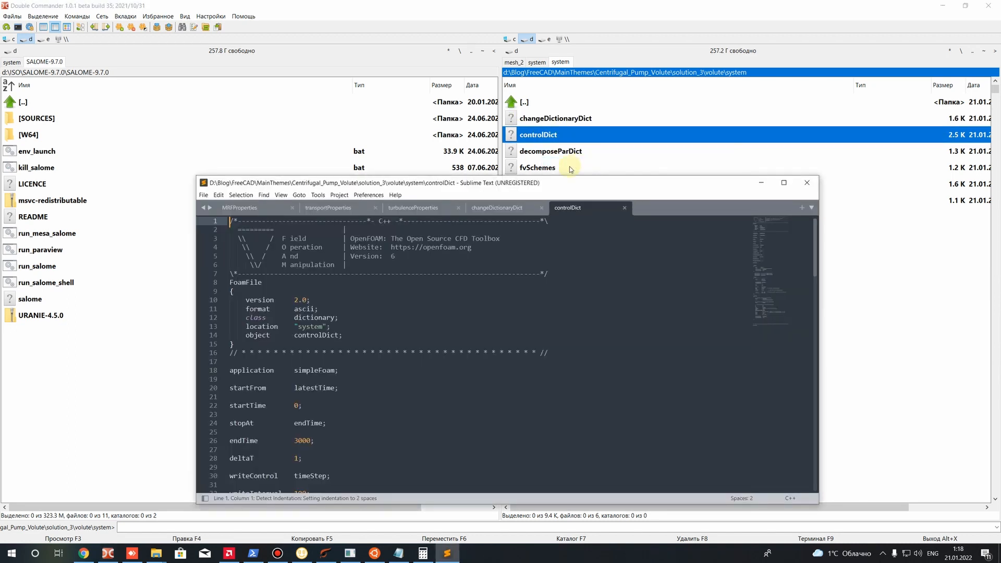
pyautogui.scroll(-5, 286, 242)
pyautogui.scroll(4, 287, 340)
pyautogui.moveTo(293, 343); pyautogui.dragTo(336, 345)
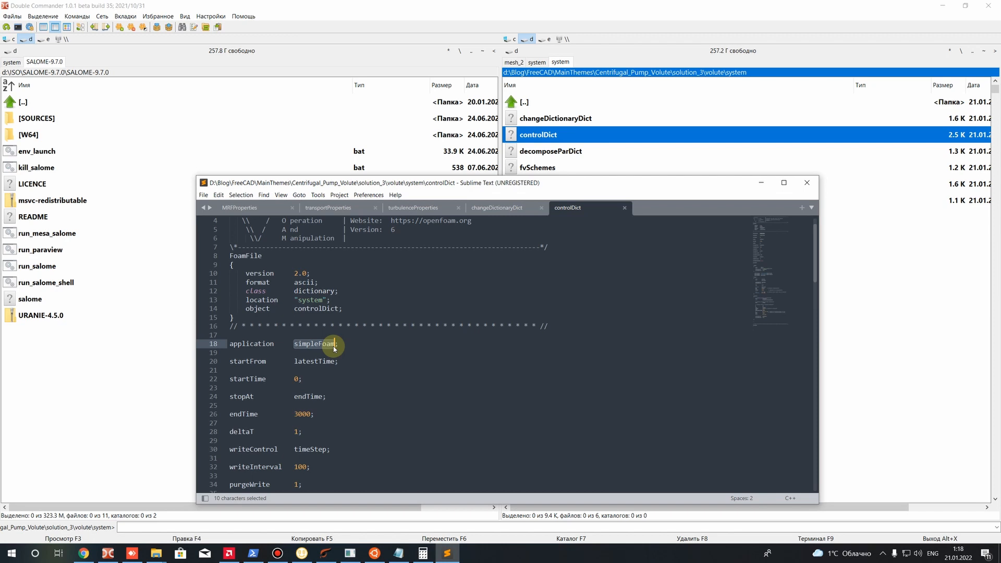
# Examine the startTime, endTime and deltaT settings in controlDict
pyautogui.scroll(-2, 331, 340)
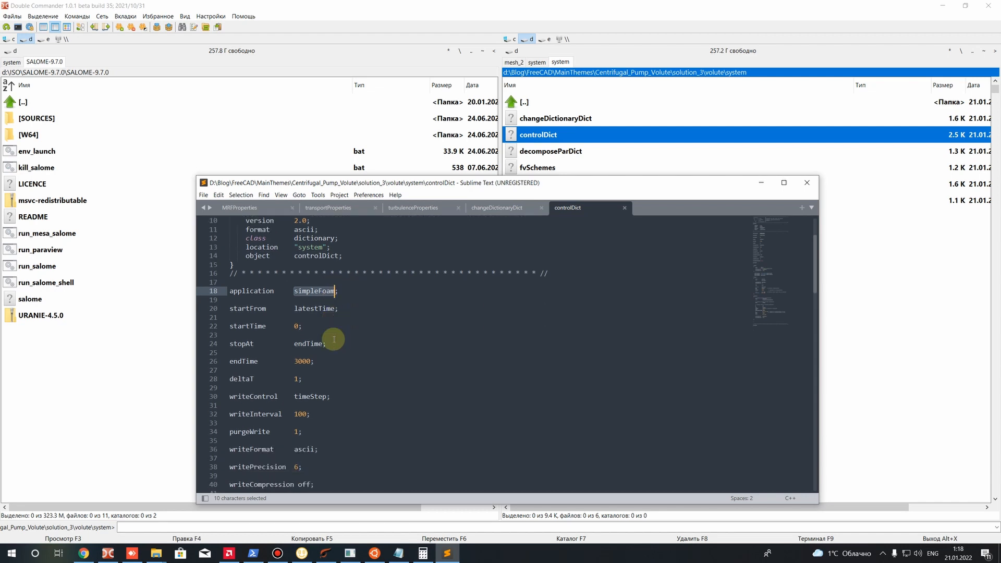
pyautogui.scroll(-2, 334, 339)
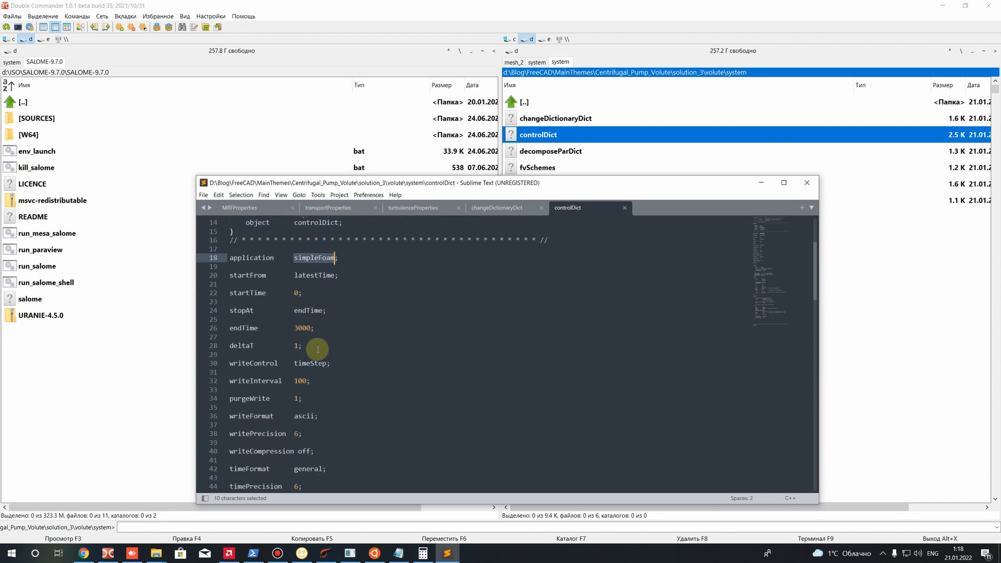
pyautogui.click(339, 324)
pyautogui.scroll(2, 340, 324)
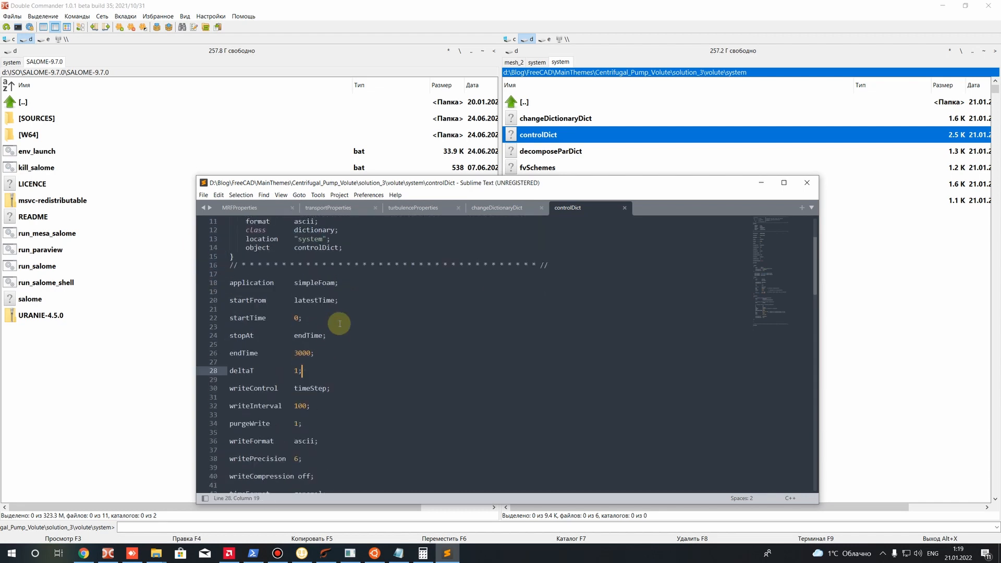
pyautogui.scroll(-3, 286, 295)
pyautogui.scroll(2, 286, 295)
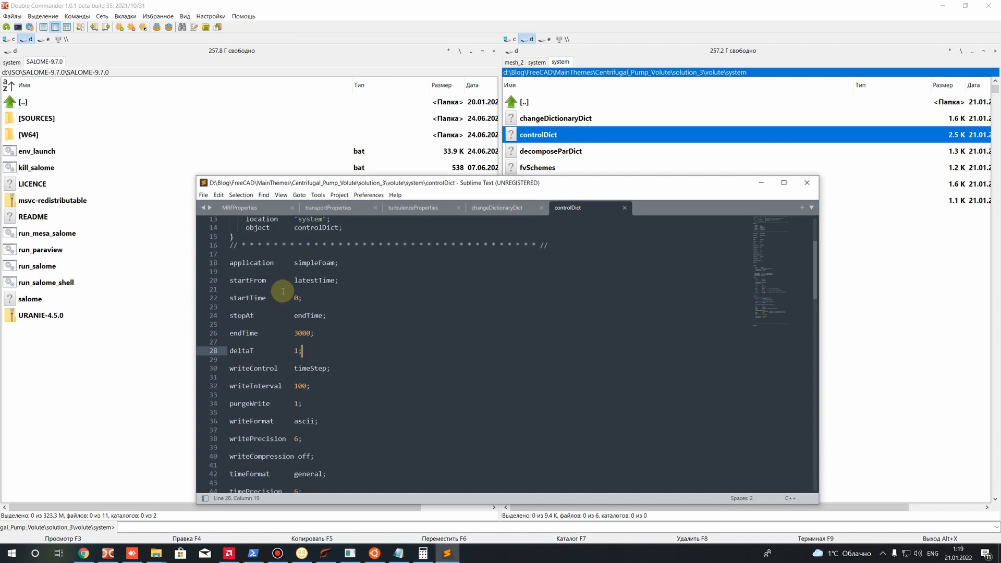
pyautogui.doubleClick(296, 299)
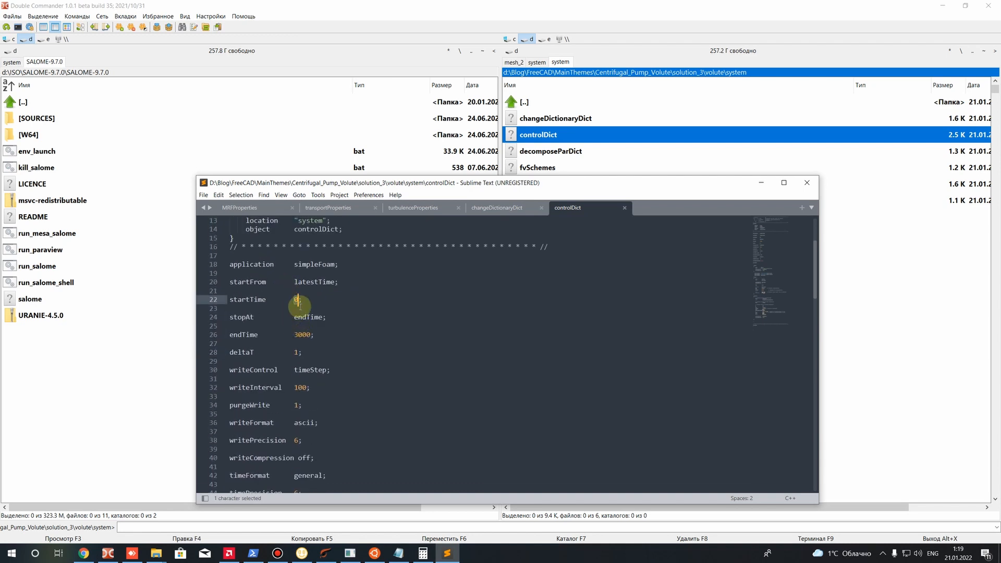
pyautogui.moveTo(295, 318); pyautogui.dragTo(312, 335)
pyautogui.click(322, 341)
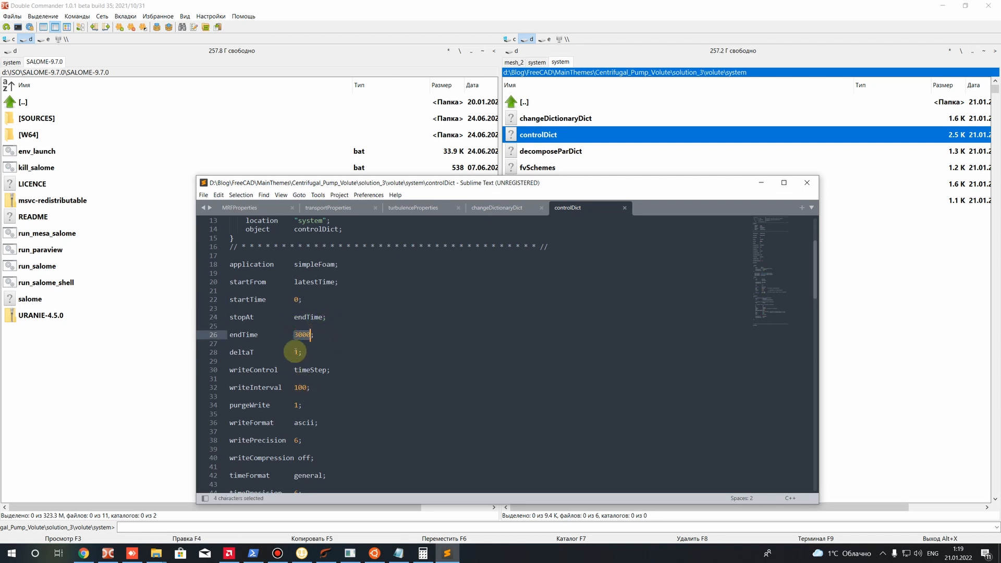
pyautogui.moveTo(292, 352); pyautogui.dragTo(299, 353)
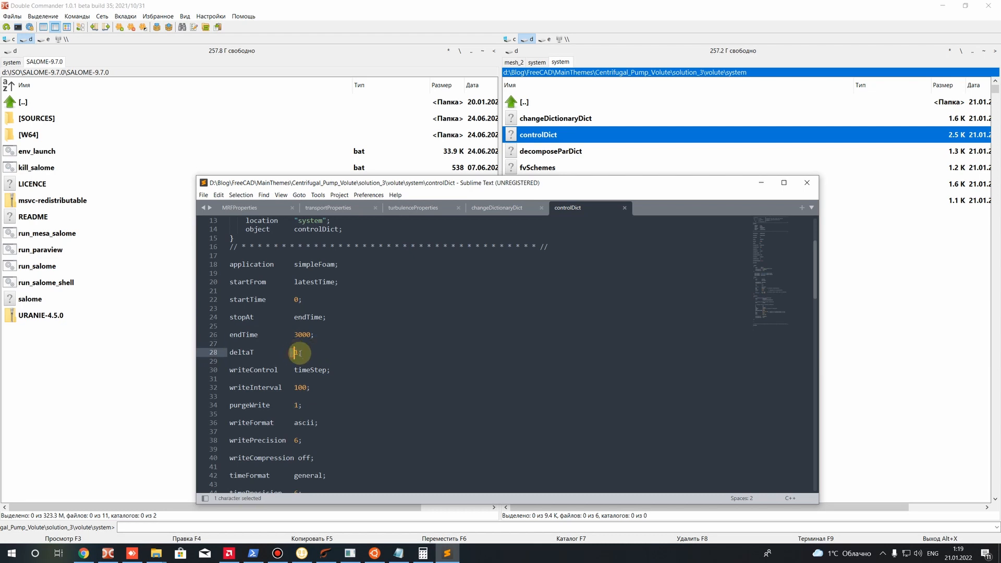
pyautogui.moveTo(294, 353); pyautogui.dragTo(308, 353)
pyautogui.click(308, 353)
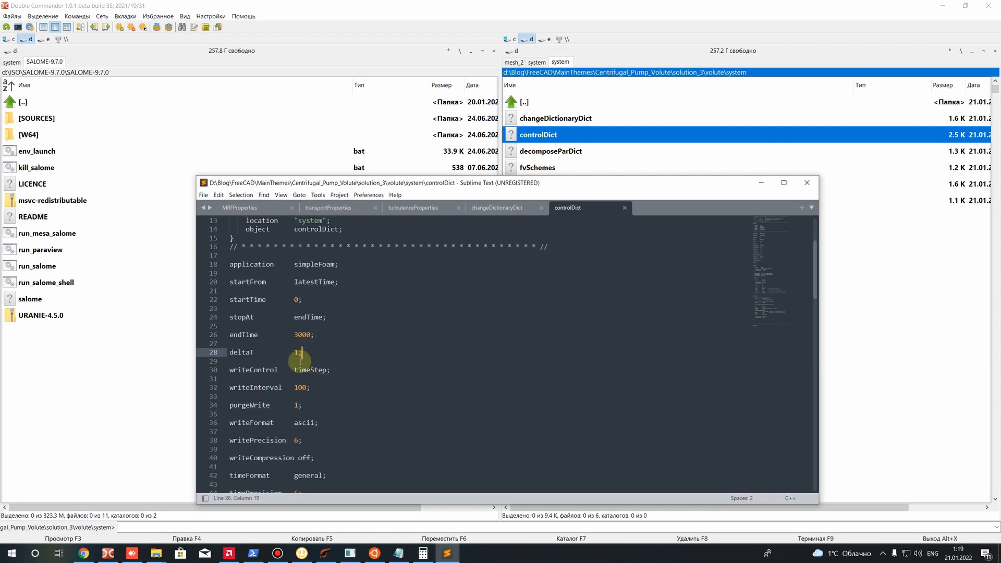
# Examine the writeInterval and purgeWrite settings that control how results are stored
pyautogui.scroll(-2, 295, 358)
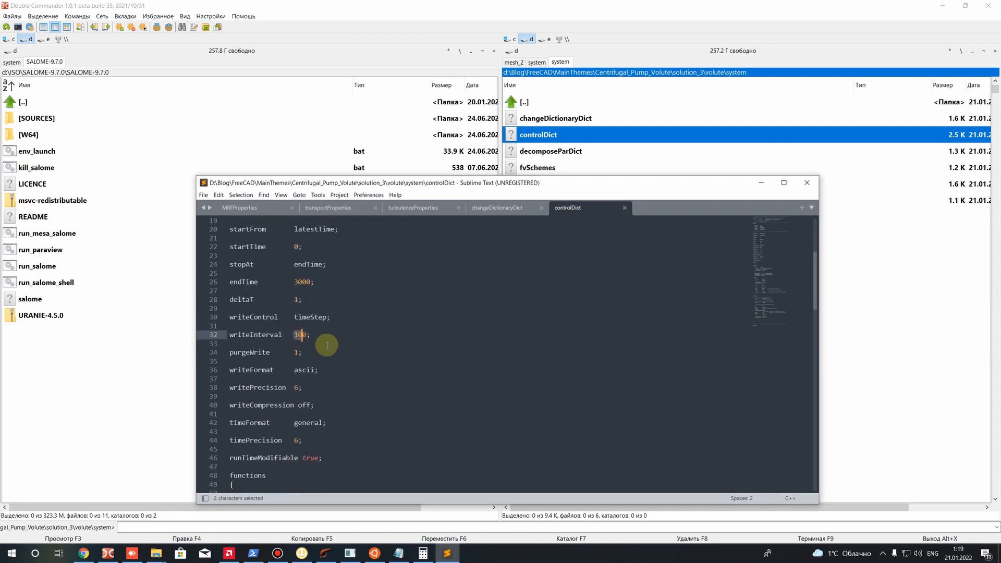
pyautogui.moveTo(296, 335); pyautogui.dragTo(306, 335)
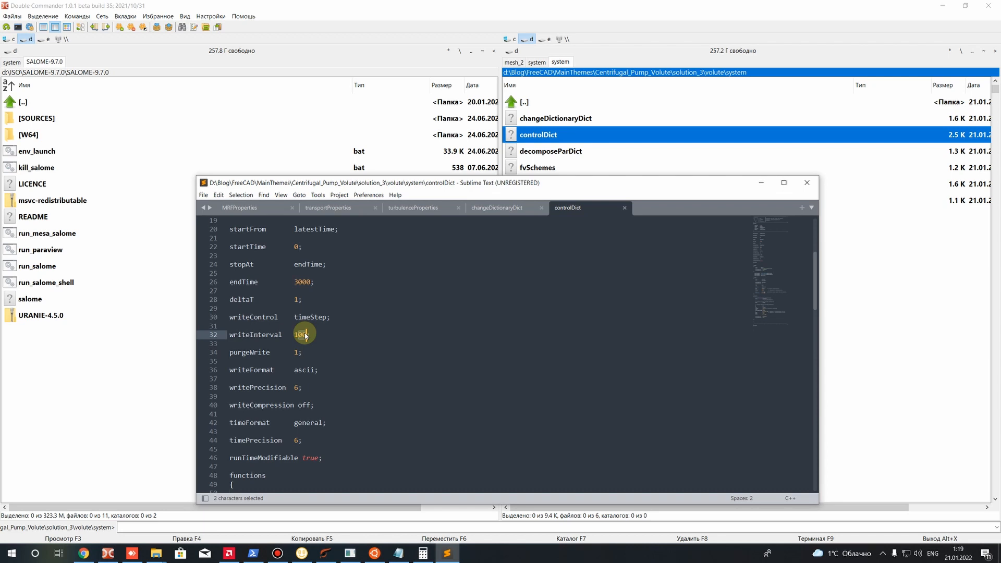
pyautogui.moveTo(294, 352); pyautogui.dragTo(300, 353)
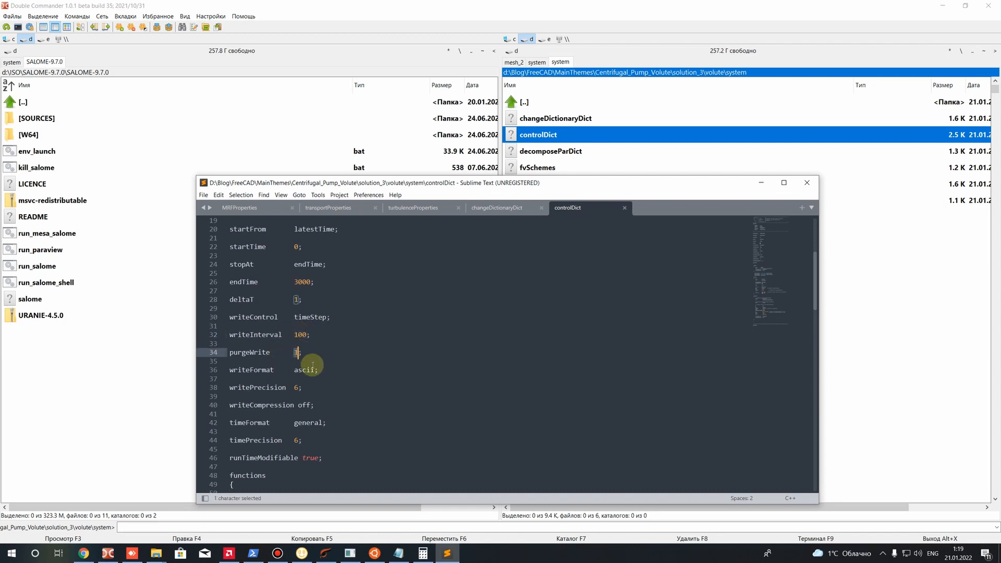
pyautogui.moveTo(232, 326); pyautogui.dragTo(299, 353)
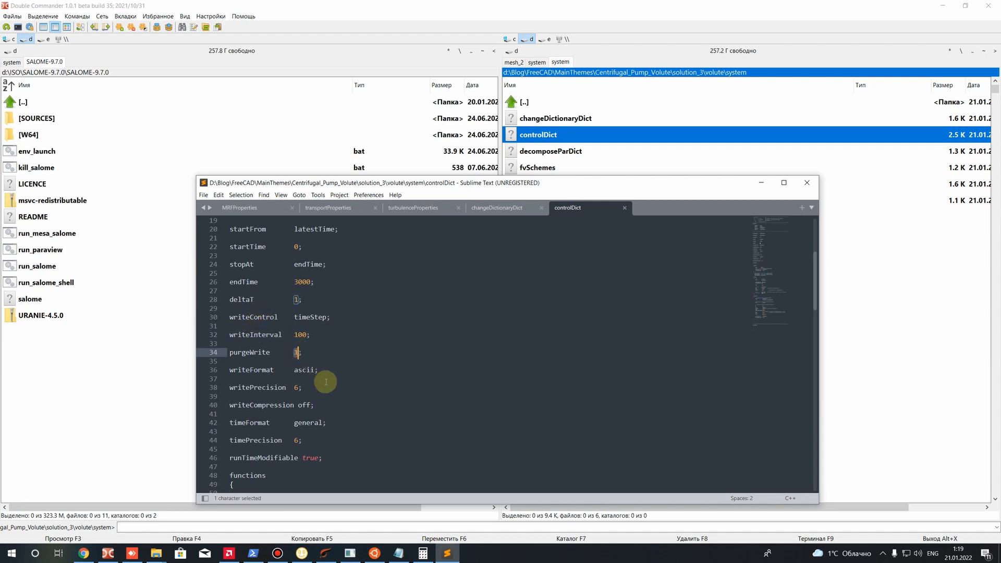
pyautogui.moveTo(253, 334); pyautogui.dragTo(270, 335)
pyautogui.doubleClick(300, 337)
pyautogui.click(290, 360)
pyautogui.scroll(-3, 289, 334)
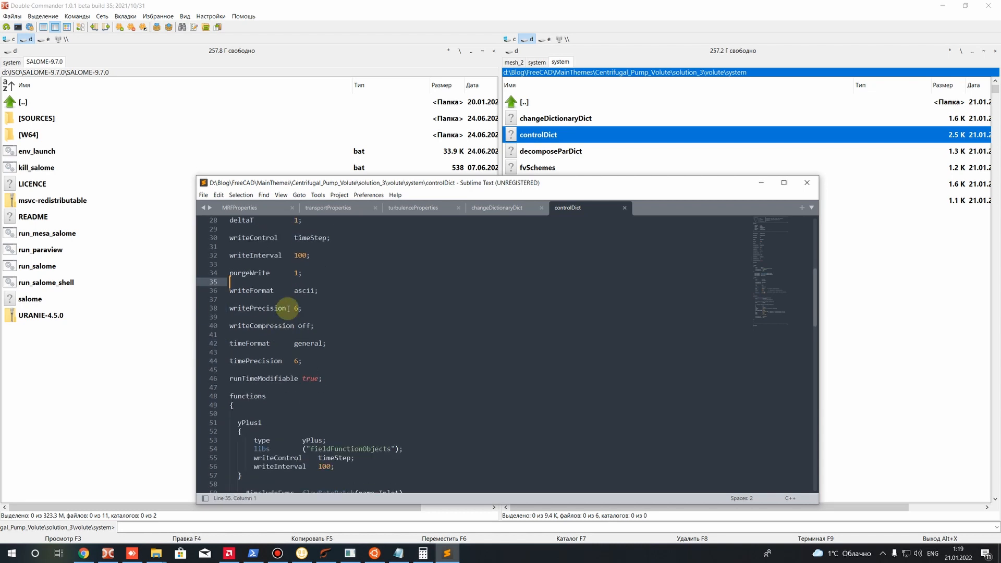
# Review the write format, precision and compression settings in controlDict and locate the functions section
pyautogui.moveTo(231, 283); pyautogui.dragTo(346, 349)
pyautogui.click(340, 359)
pyautogui.scroll(-3, 328, 355)
pyautogui.scroll(-3, 297, 328)
pyautogui.tripleClick(247, 264)
pyautogui.click(280, 272)
pyautogui.moveTo(275, 266); pyautogui.dragTo(242, 266)
pyautogui.click(298, 276)
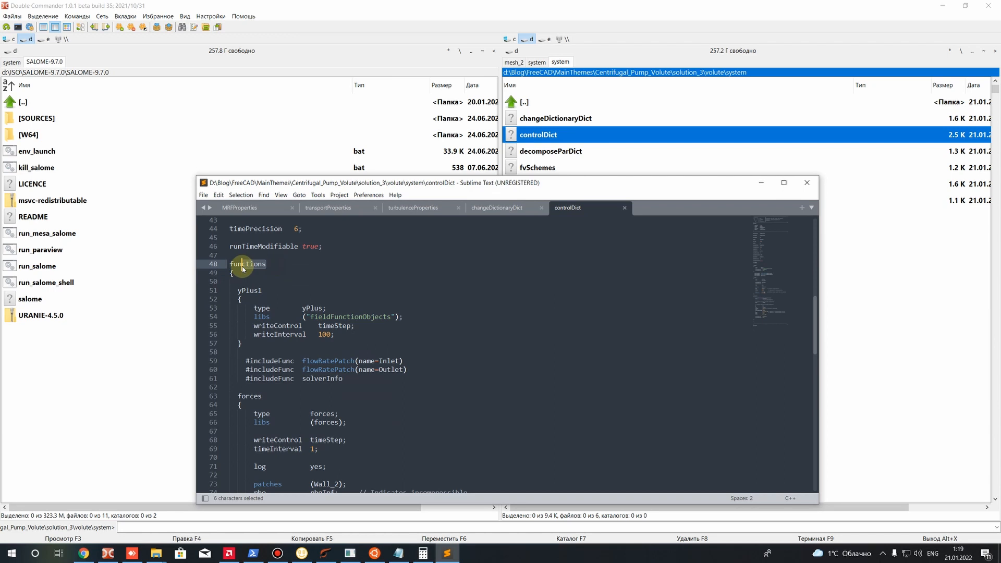
# Examine the yPlus1 function and compare its writeInterval with the main writeInterval of controlDict
pyautogui.scroll(-2, 261, 277)
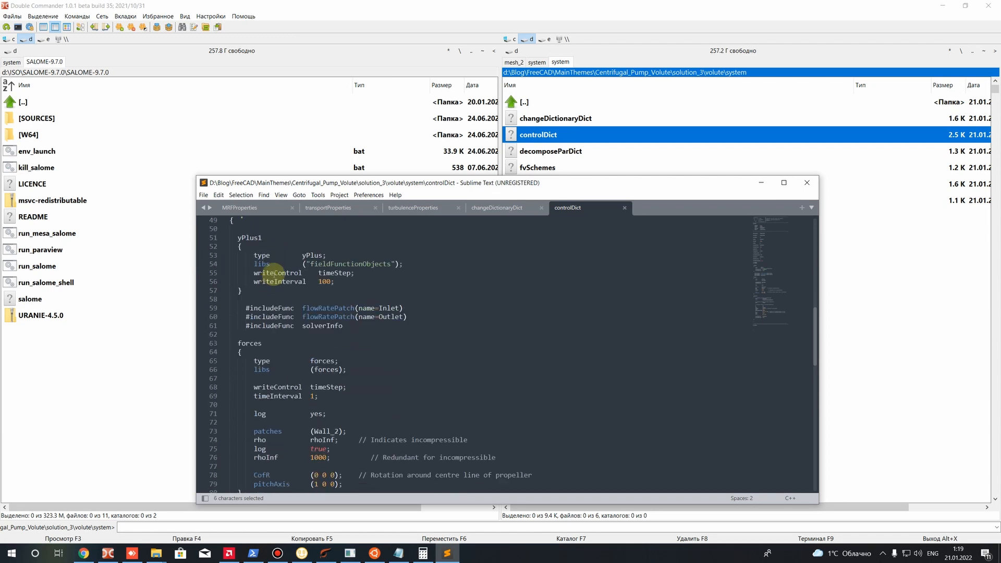
pyautogui.moveTo(237, 238); pyautogui.dragTo(261, 237)
pyautogui.click(242, 238)
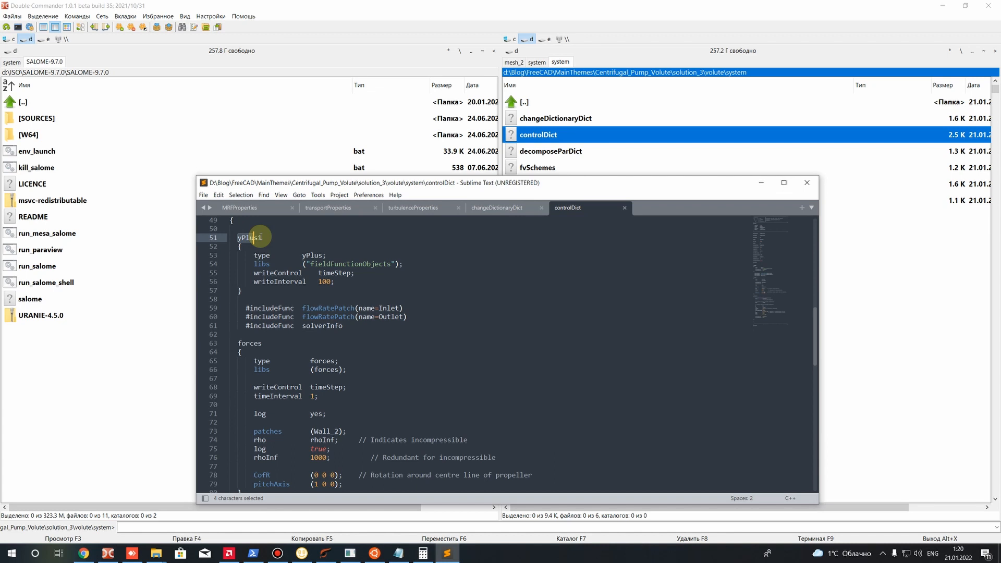
pyautogui.moveTo(336, 281)
pyautogui.mouseDown()
pyautogui.moveTo(299, 275)
pyautogui.moveTo(320, 282)
pyautogui.mouseUp()
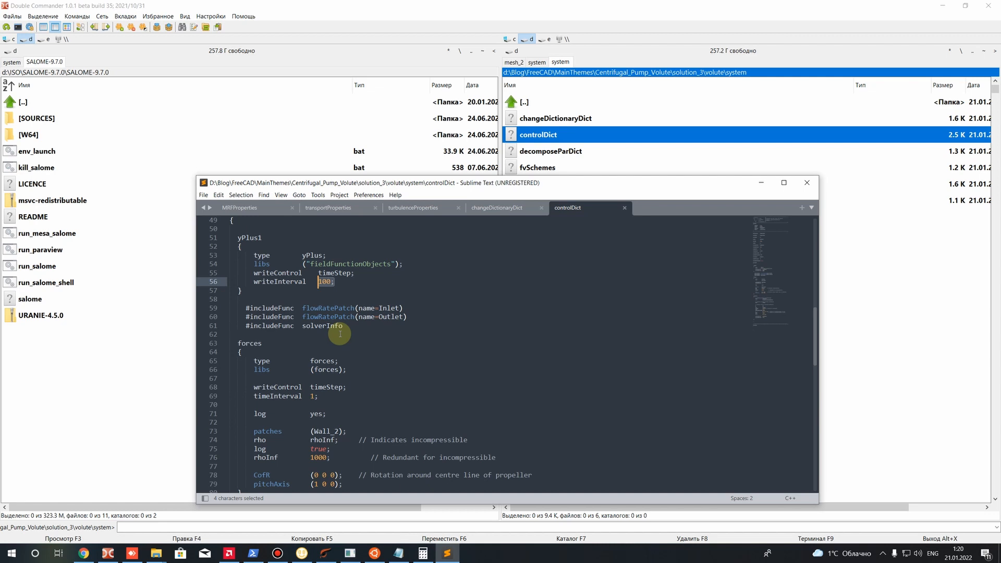
pyautogui.scroll(8, 313, 312)
pyautogui.moveTo(294, 282); pyautogui.dragTo(307, 282)
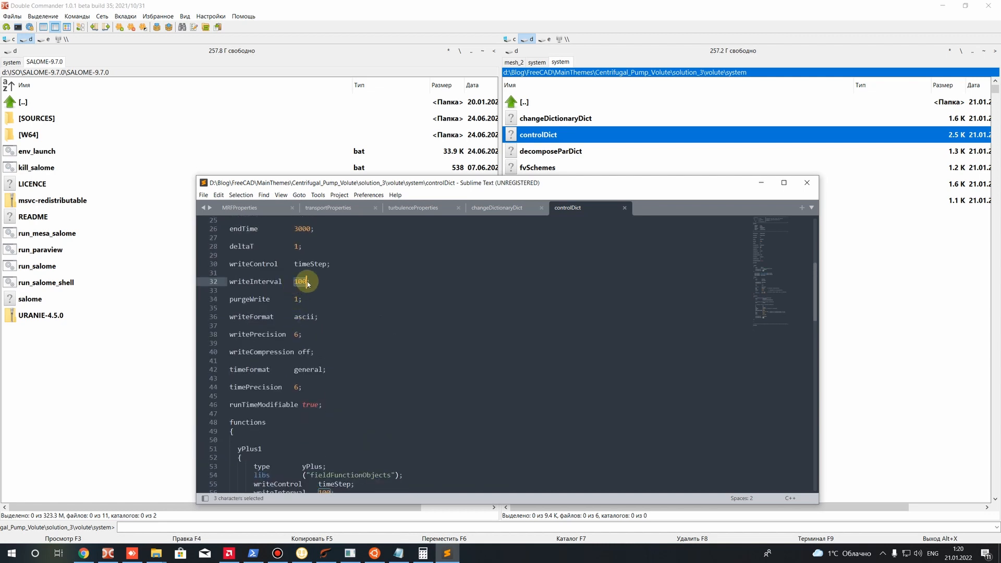
# Examine the flowRatePatch function included for the Inlet patch below the yPlus1 block in controlDict
pyautogui.scroll(-6, 414, 302)
pyautogui.scroll(-5, 340, 316)
pyautogui.scroll(2, 313, 297)
pyautogui.click(324, 299)
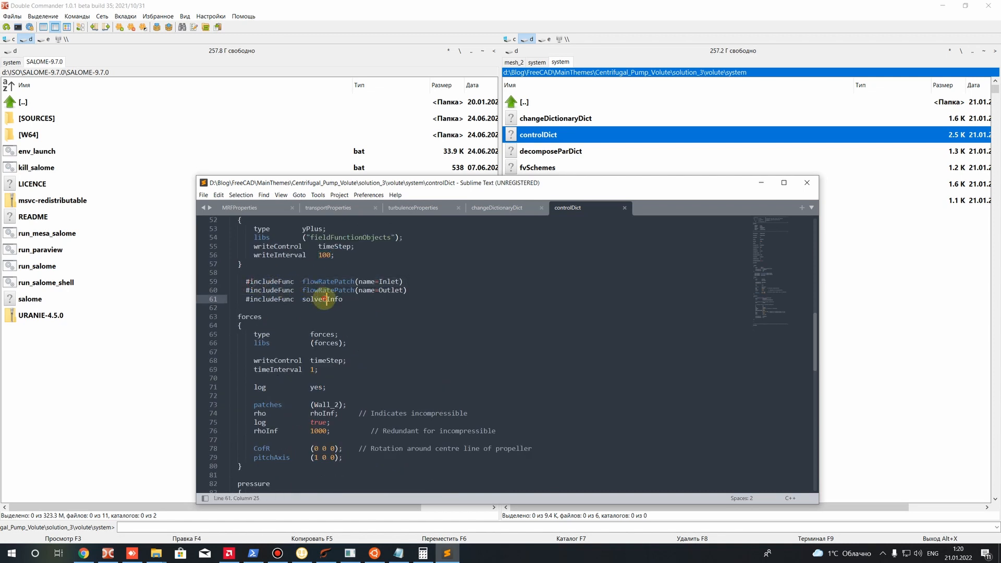
pyautogui.moveTo(303, 282); pyautogui.dragTo(390, 282)
pyautogui.click(364, 324)
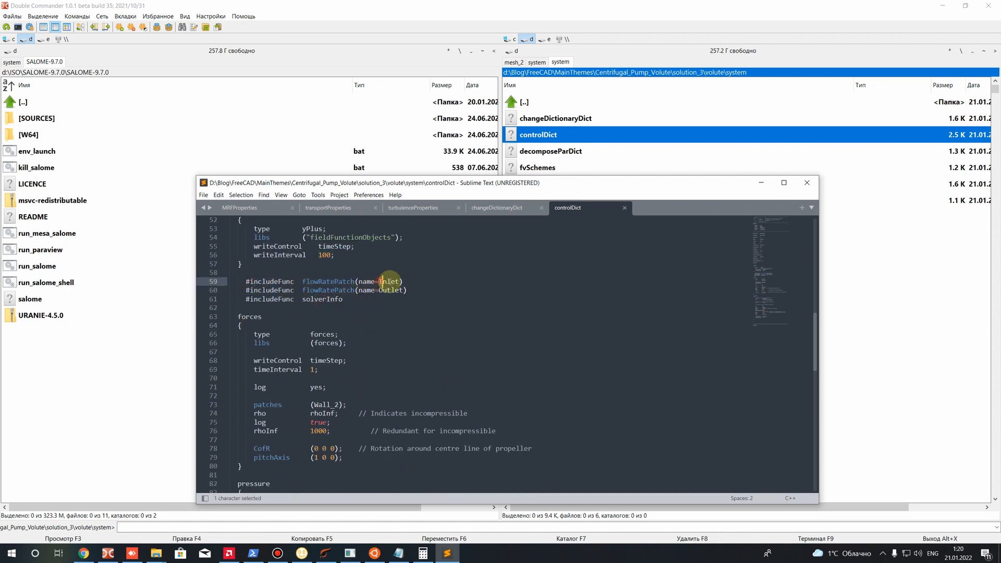
pyautogui.moveTo(303, 281); pyautogui.dragTo(307, 282)
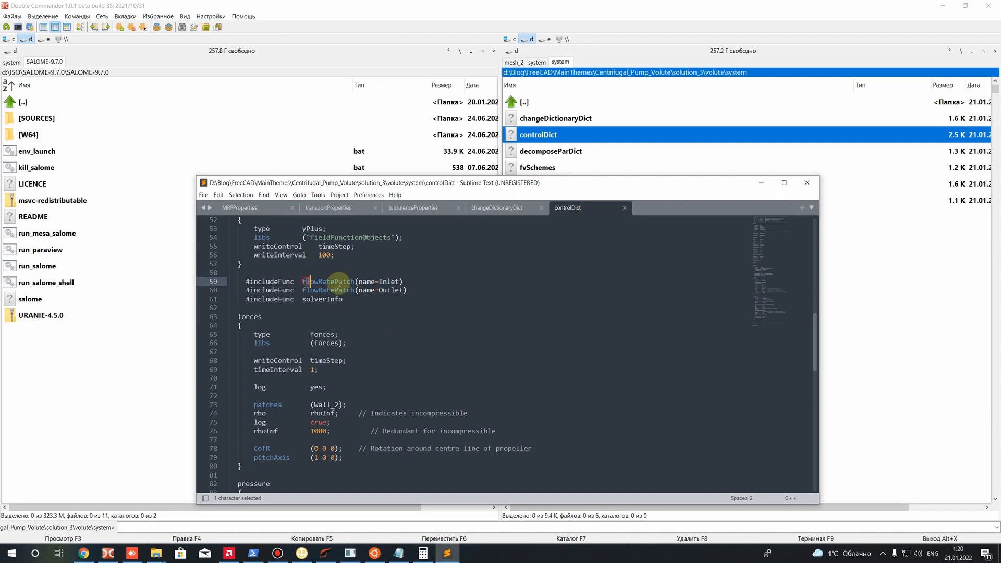
pyautogui.click(365, 336)
# Compare the two flowRatePatch entries for the Inlet and Outlet patches in controlDict
pyautogui.moveTo(379, 291); pyautogui.dragTo(225, 274)
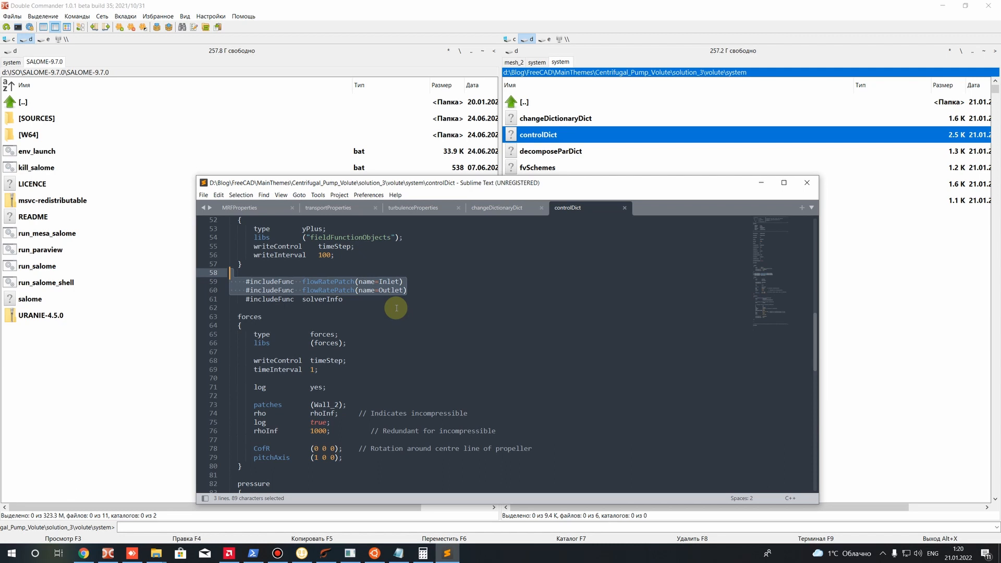
pyautogui.click(396, 308)
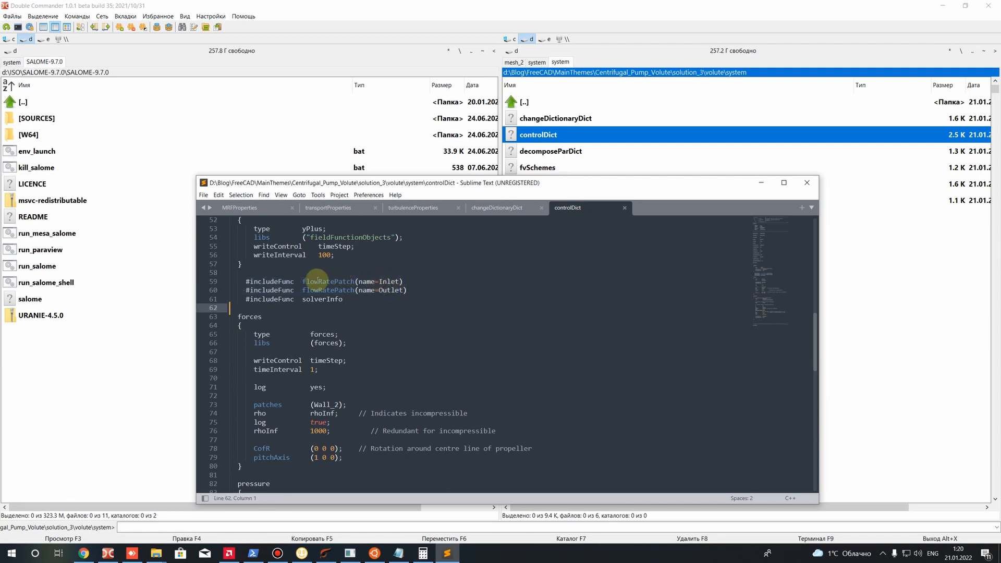
pyautogui.click(403, 281)
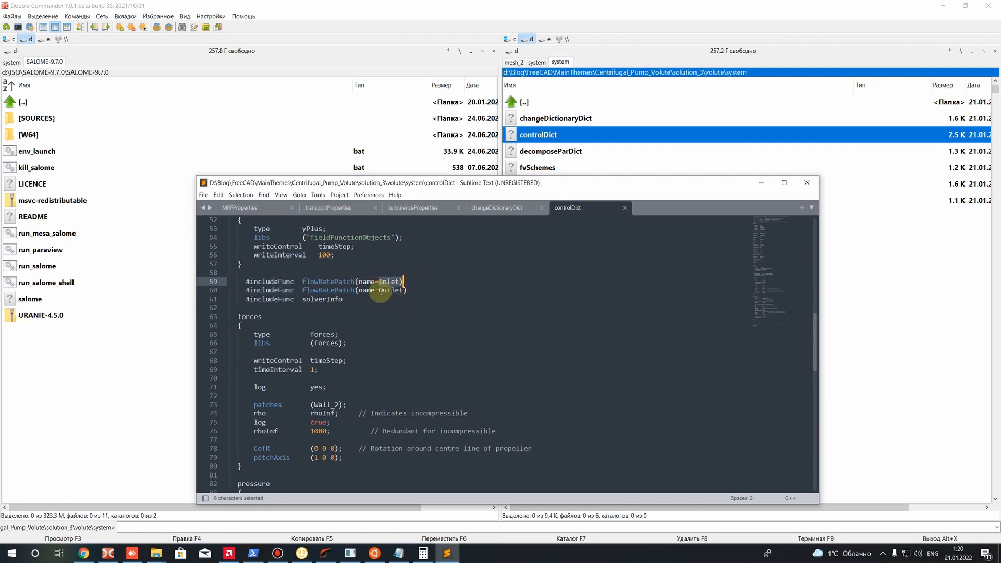
pyautogui.click(408, 307)
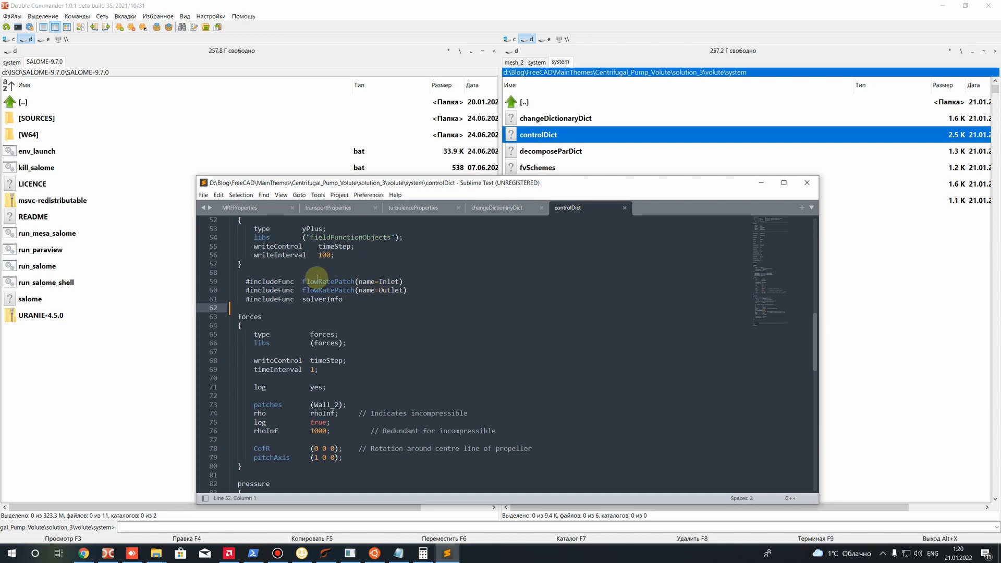
pyautogui.moveTo(304, 281); pyautogui.dragTo(361, 282)
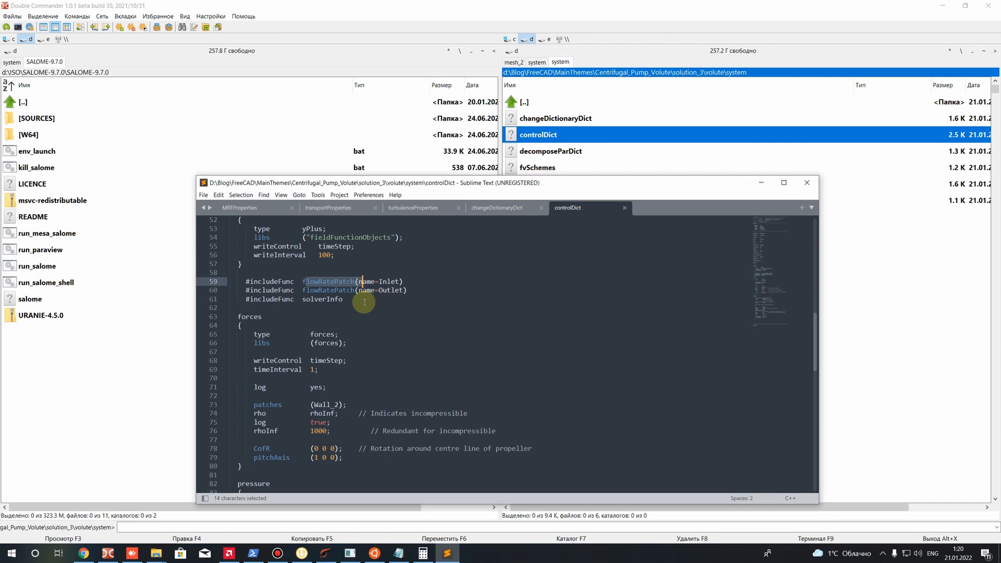
pyautogui.moveTo(364, 302); pyautogui.dragTo(297, 265)
pyautogui.click(365, 342)
# Examine the forces function in controlDict, including its patches entry and its density and rotation centre settings
pyautogui.scroll(-3, 349, 322)
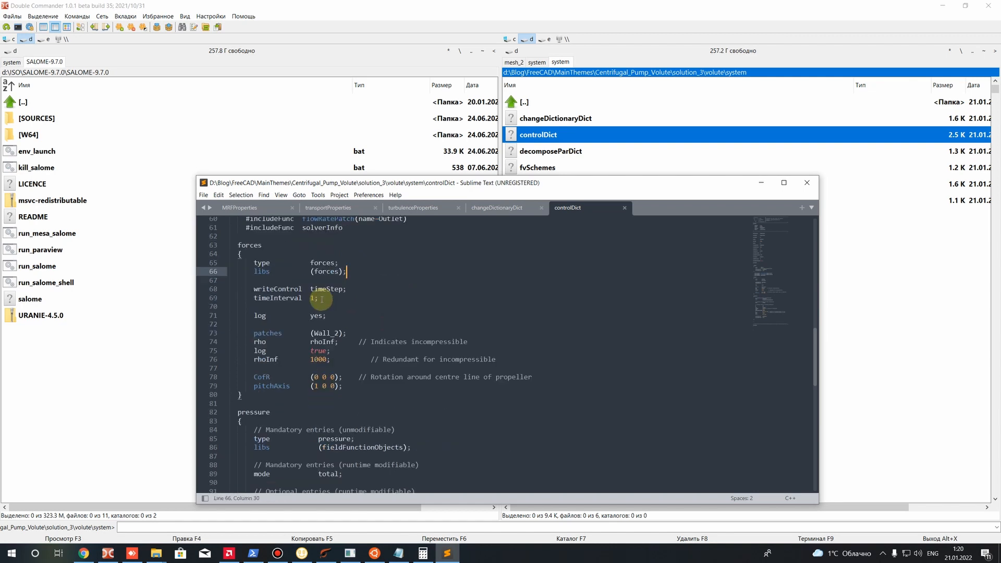
pyautogui.scroll(2, 297, 286)
pyautogui.moveTo(233, 290); pyautogui.dragTo(272, 293)
pyautogui.scroll(-2, 278, 307)
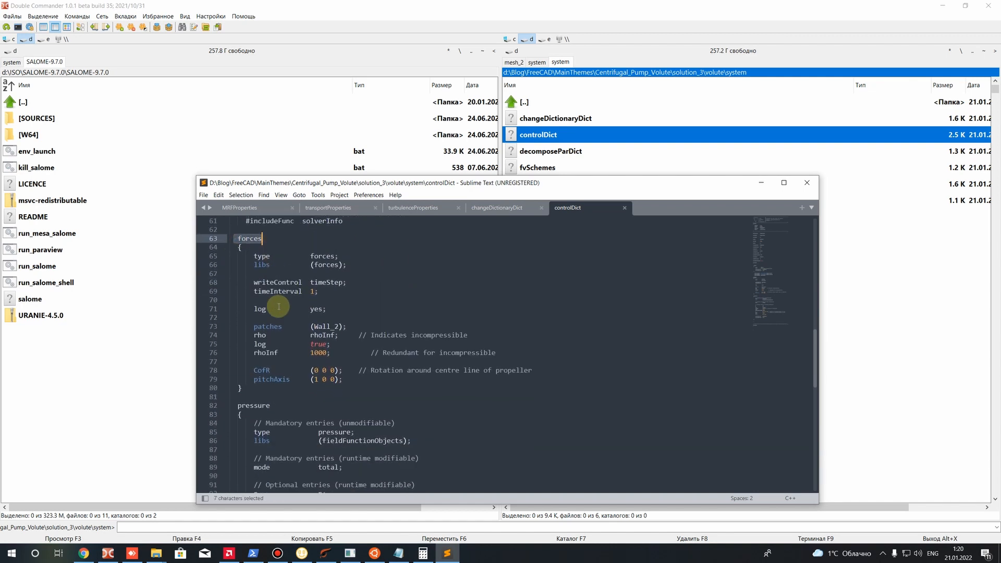
pyautogui.scroll(2, 279, 307)
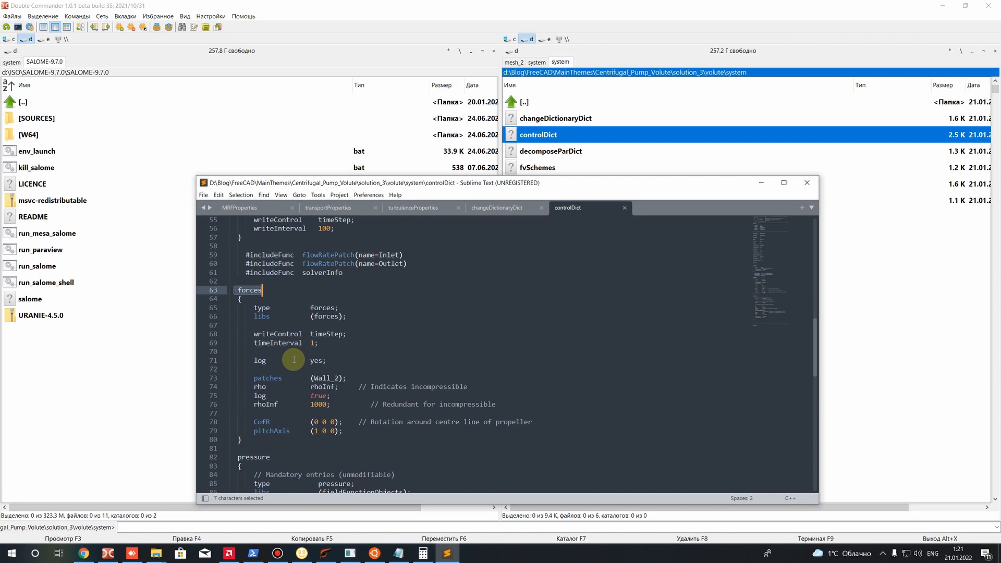
pyautogui.moveTo(314, 378); pyautogui.dragTo(338, 377)
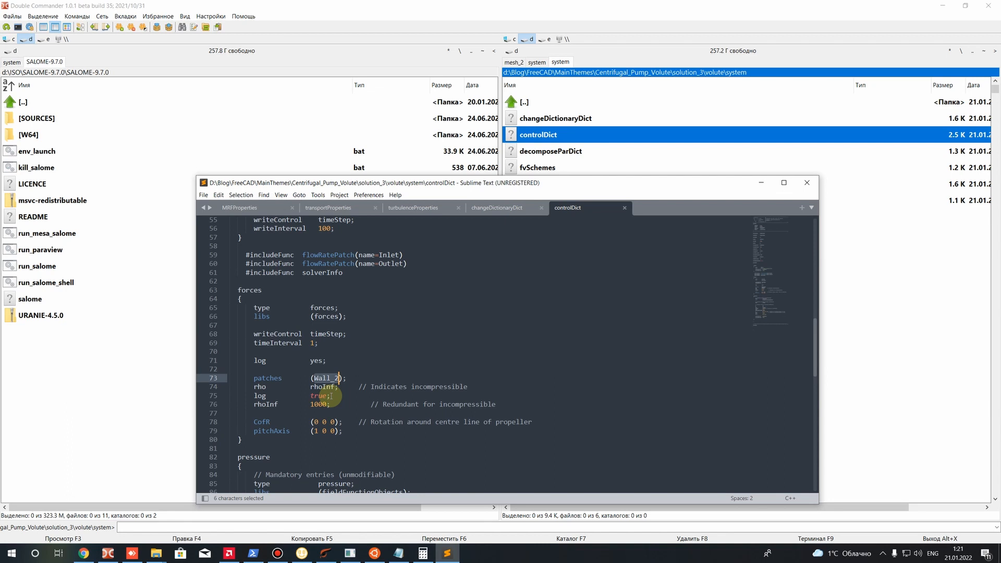
pyautogui.moveTo(241, 304); pyautogui.dragTo(450, 452)
pyautogui.click(451, 451)
pyautogui.scroll(-4, 365, 407)
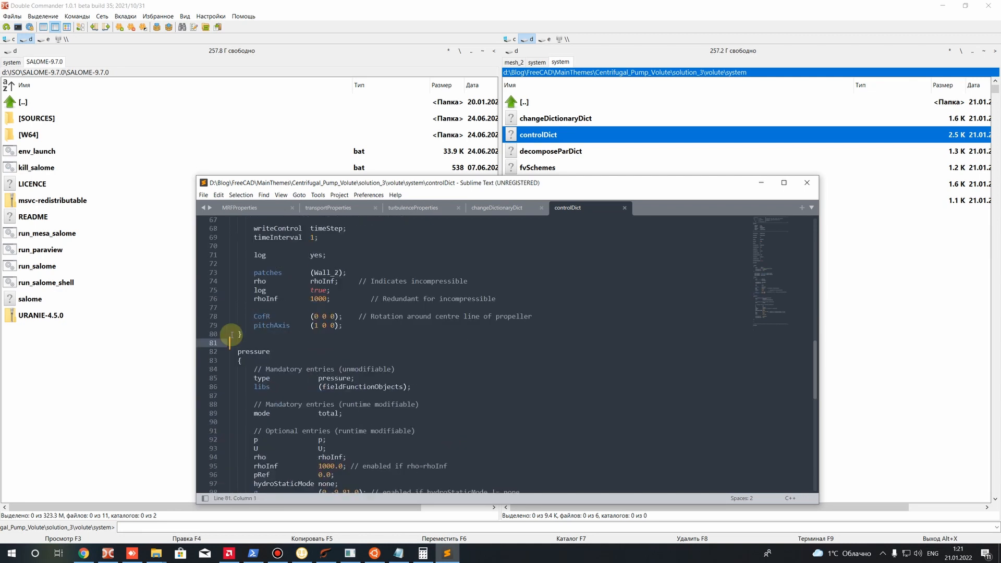
pyautogui.moveTo(365, 324); pyautogui.dragTo(221, 256)
pyautogui.click(340, 359)
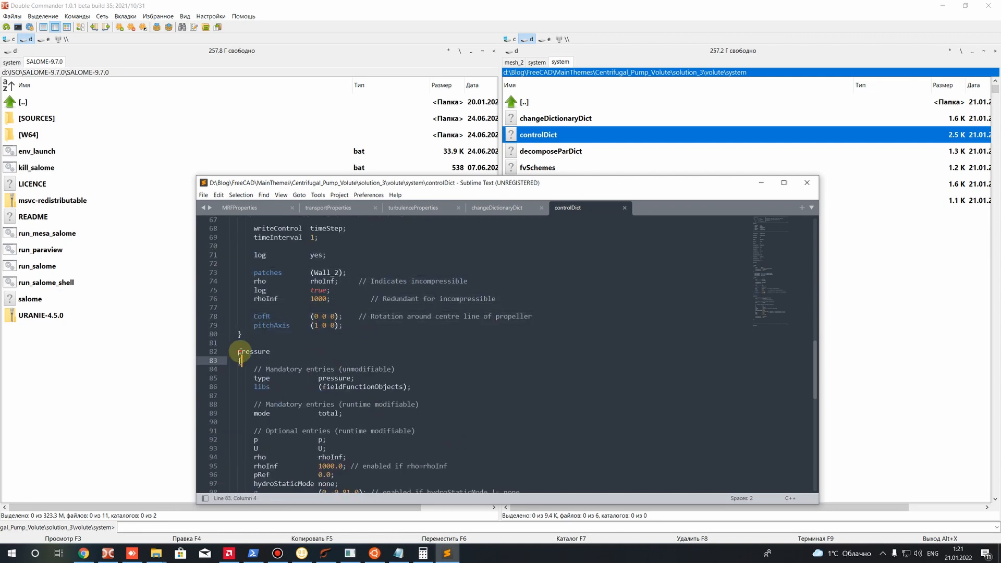
# Review the overall structure of the pressure function in controlDict, from its mandatory entries to its write settings
pyautogui.moveTo(240, 352); pyautogui.dragTo(271, 352)
pyautogui.scroll(-4, 292, 350)
pyautogui.moveTo(321, 308); pyautogui.dragTo(338, 309)
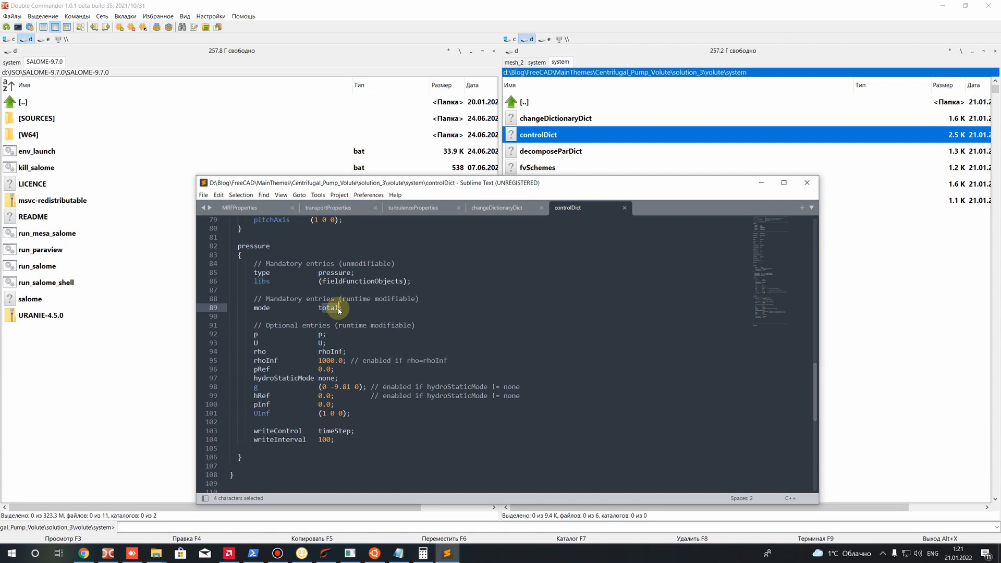
pyautogui.scroll(2, 339, 312)
pyautogui.moveTo(315, 361); pyautogui.dragTo(351, 362)
pyautogui.scroll(-4, 351, 360)
pyautogui.click(306, 293)
pyautogui.scroll(3, 299, 292)
pyautogui.moveTo(240, 282); pyautogui.dragTo(347, 423)
pyautogui.scroll(3, 347, 423)
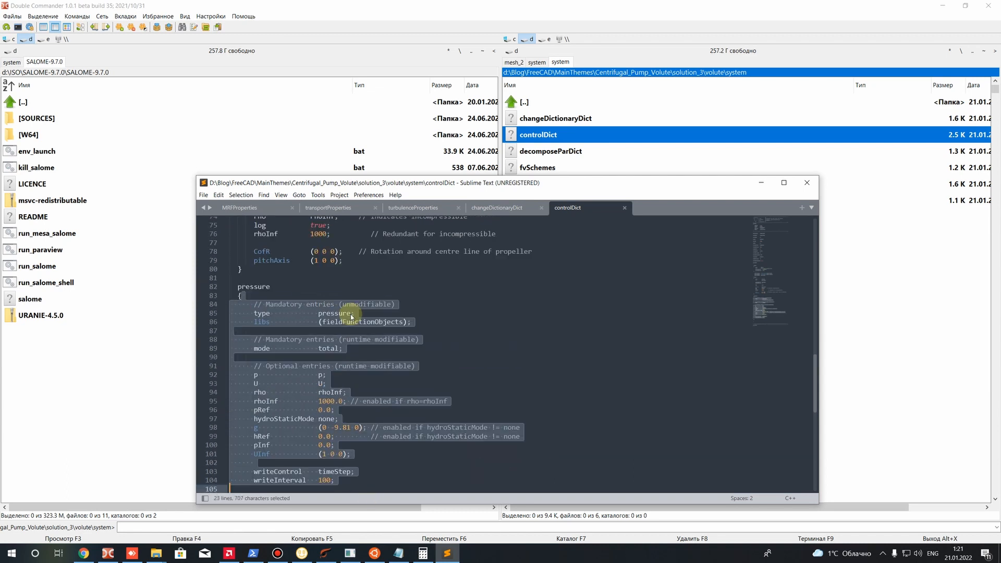
pyautogui.click(354, 305)
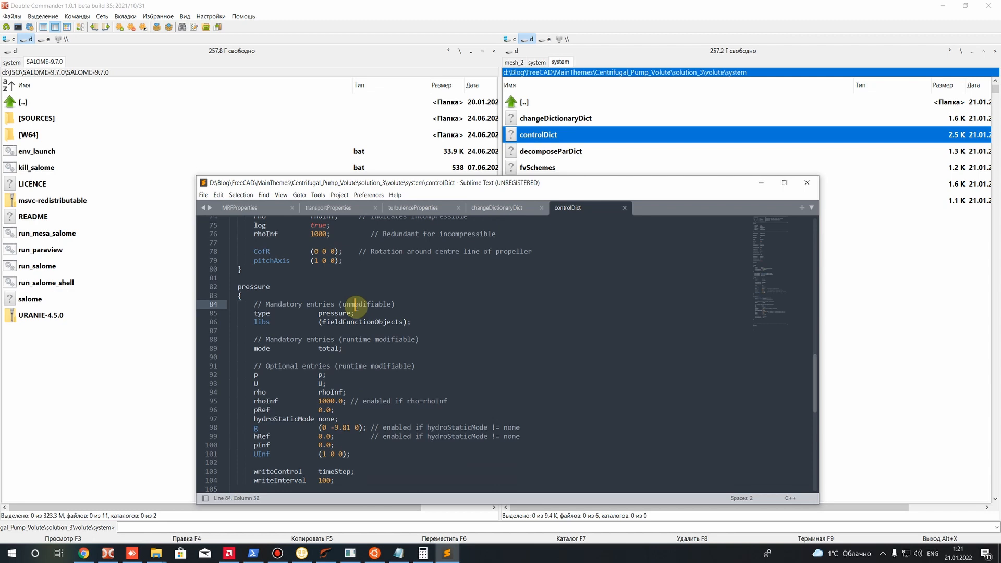
# Examine the type and mode entries of the pressure function in controlDict
pyautogui.scroll(-3, 354, 308)
pyautogui.moveTo(354, 393); pyautogui.dragTo(313, 252)
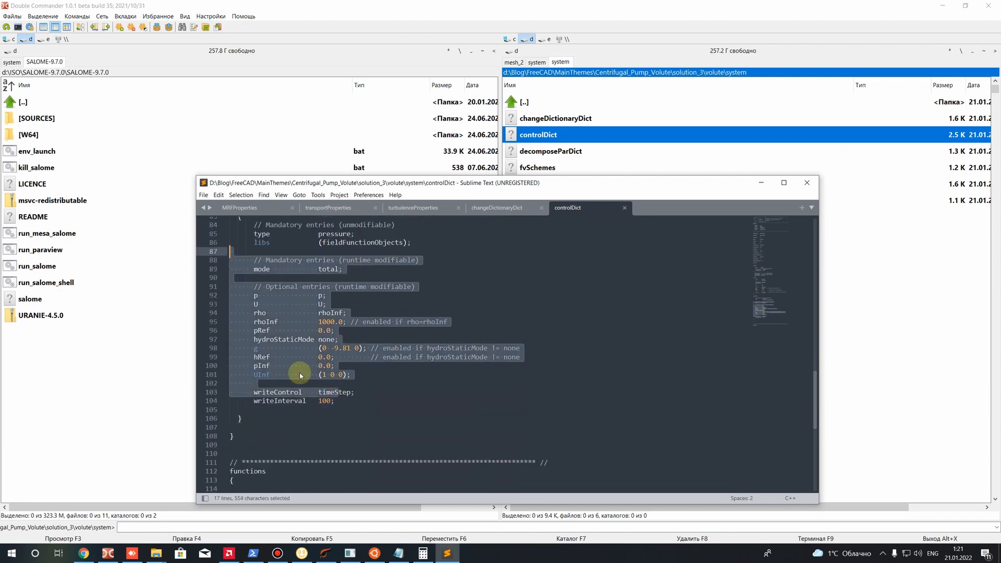
pyautogui.scroll(2, 313, 386)
pyautogui.click(348, 456)
pyautogui.moveTo(349, 456); pyautogui.dragTo(254, 287)
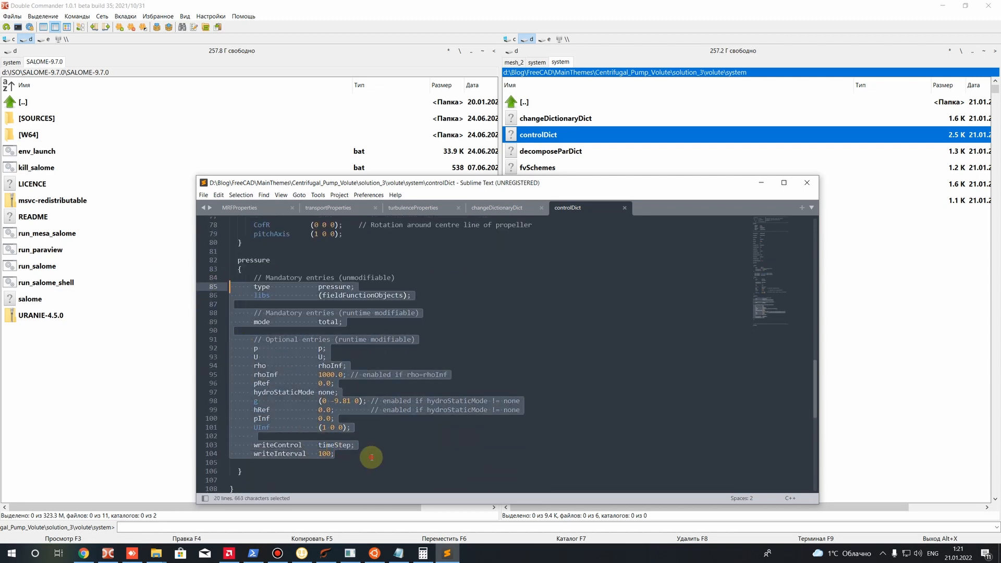
pyautogui.click(371, 457)
pyautogui.moveTo(318, 322); pyautogui.dragTo(336, 322)
pyautogui.click(339, 330)
pyautogui.moveTo(315, 287); pyautogui.dragTo(344, 287)
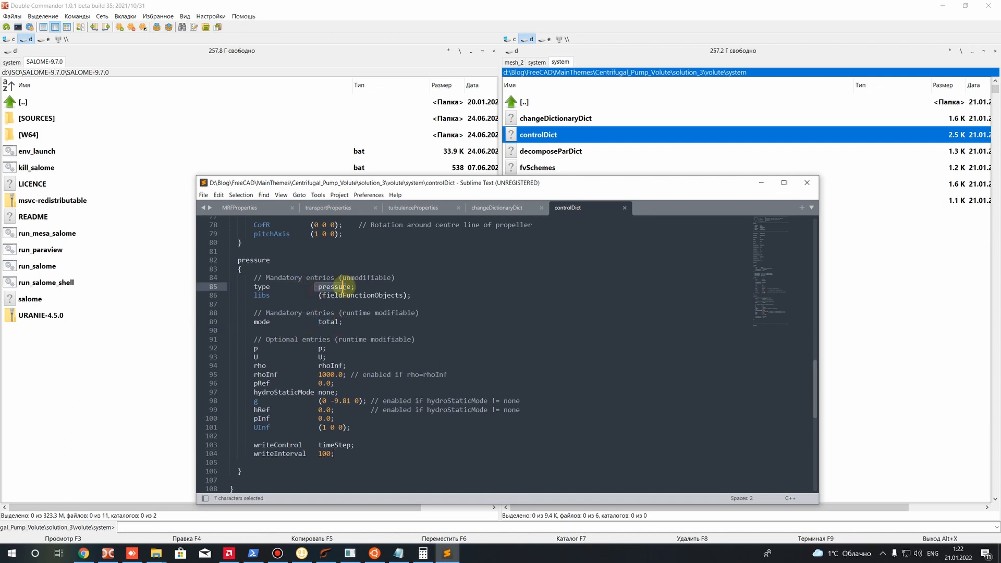
pyautogui.moveTo(315, 319); pyautogui.dragTo(344, 320)
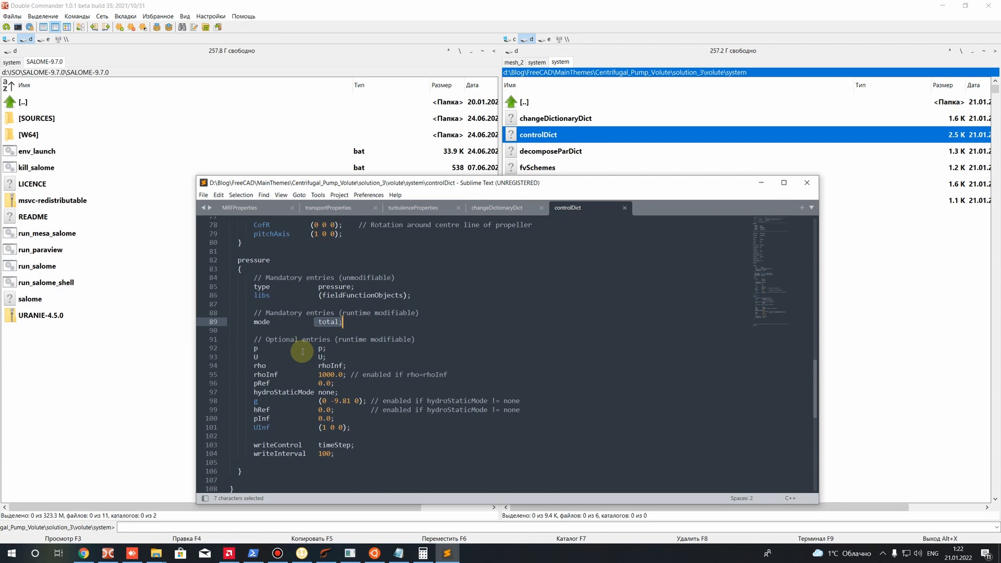
# Examine the p, U, rho and rhoInf entries of the pressure function
pyautogui.click(322, 357)
pyautogui.moveTo(340, 360); pyautogui.dragTo(228, 346)
pyautogui.click(373, 377)
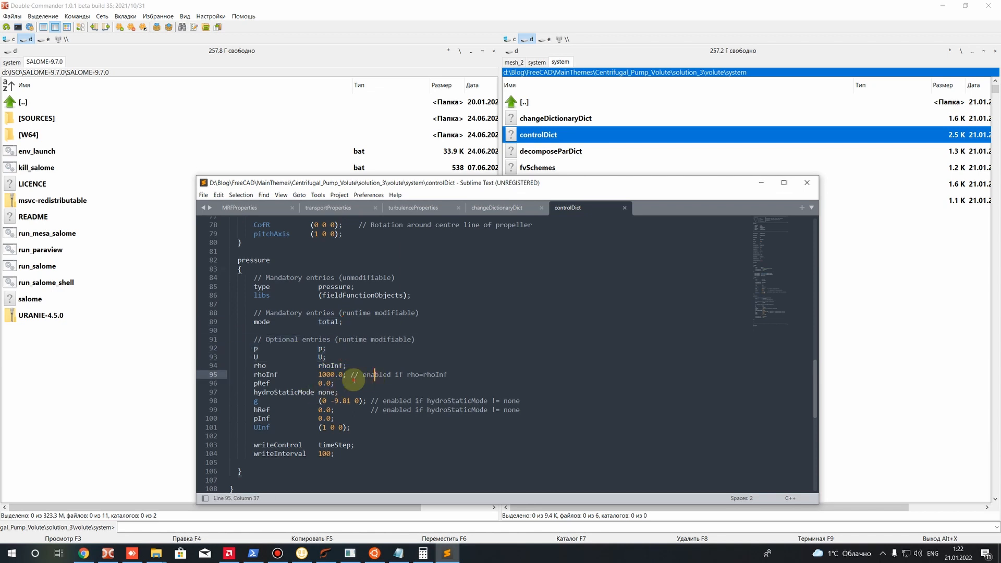
pyautogui.moveTo(353, 381); pyautogui.dragTo(209, 328)
pyautogui.click(361, 393)
pyautogui.moveTo(319, 375); pyautogui.dragTo(345, 376)
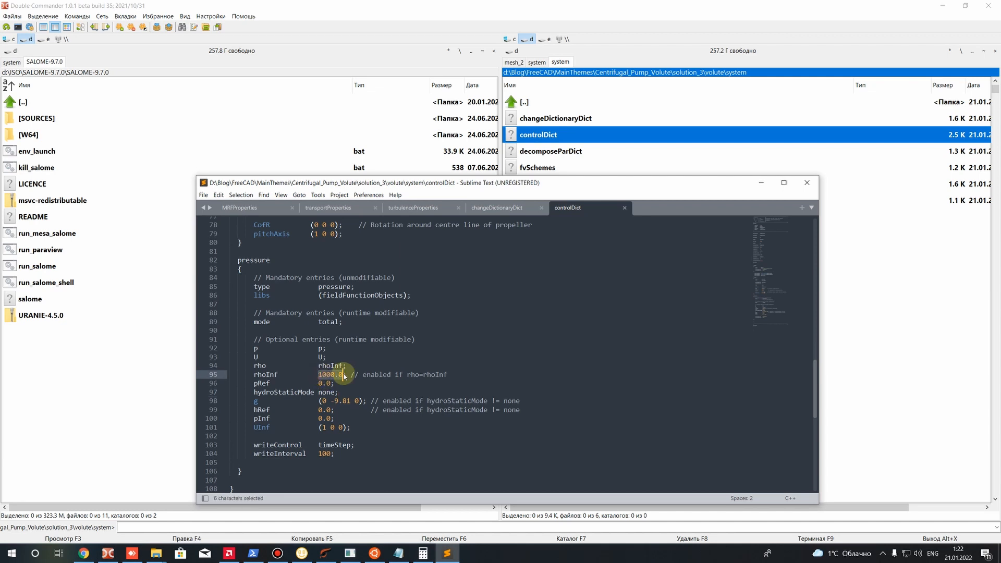
pyautogui.click(341, 376)
pyautogui.moveTo(319, 375); pyautogui.dragTo(335, 375)
pyautogui.click(337, 383)
pyautogui.click(317, 375)
pyautogui.click(338, 401)
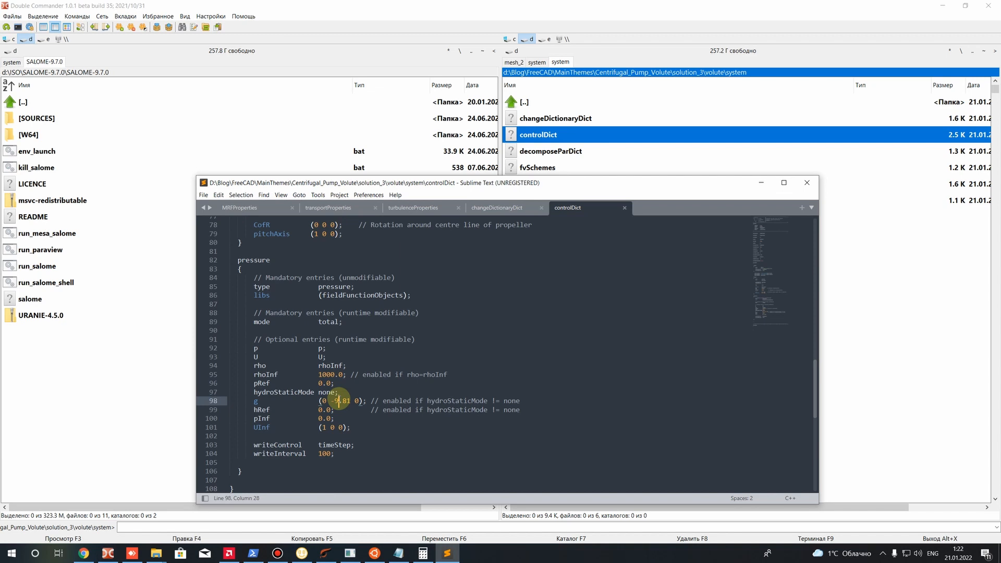
# Examine the pRef, hydroStaticMode and gravity entries of the pressure function
pyautogui.scroll(-2, 308, 386)
pyautogui.moveTo(254, 330); pyautogui.dragTo(332, 329)
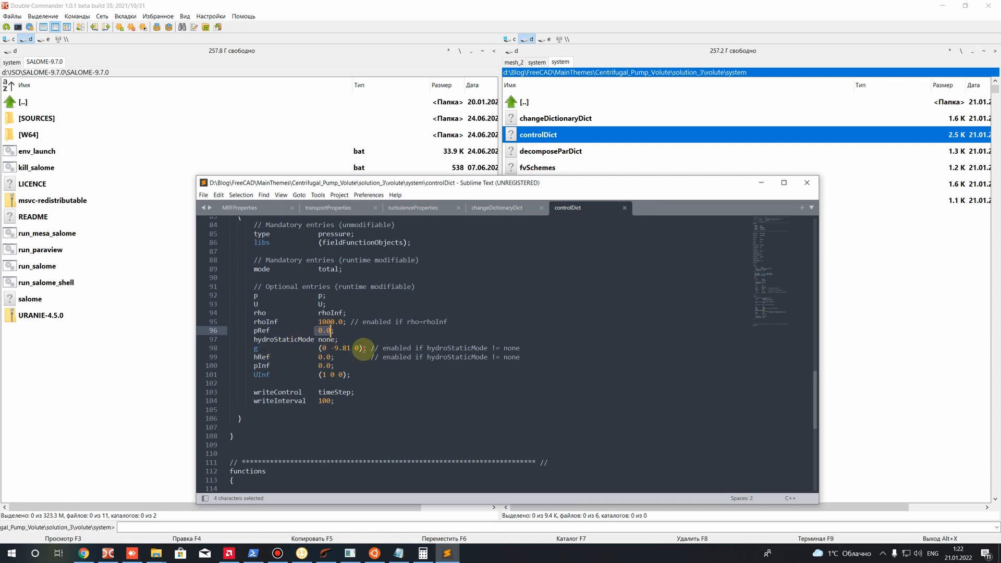
pyautogui.click(364, 347)
pyautogui.click(535, 347)
pyautogui.moveTo(535, 348); pyautogui.dragTo(74, 346)
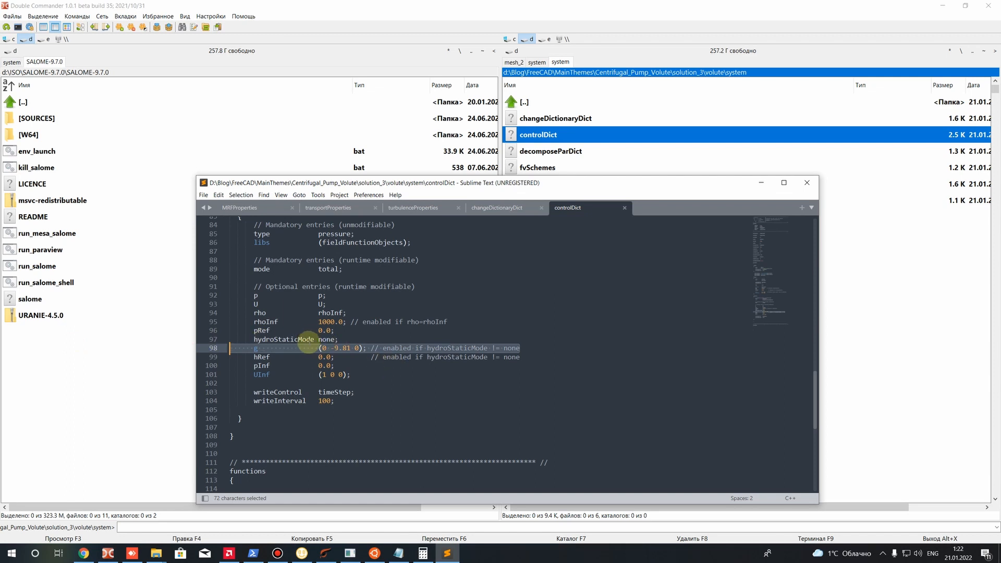
pyautogui.moveTo(323, 339); pyautogui.dragTo(336, 344)
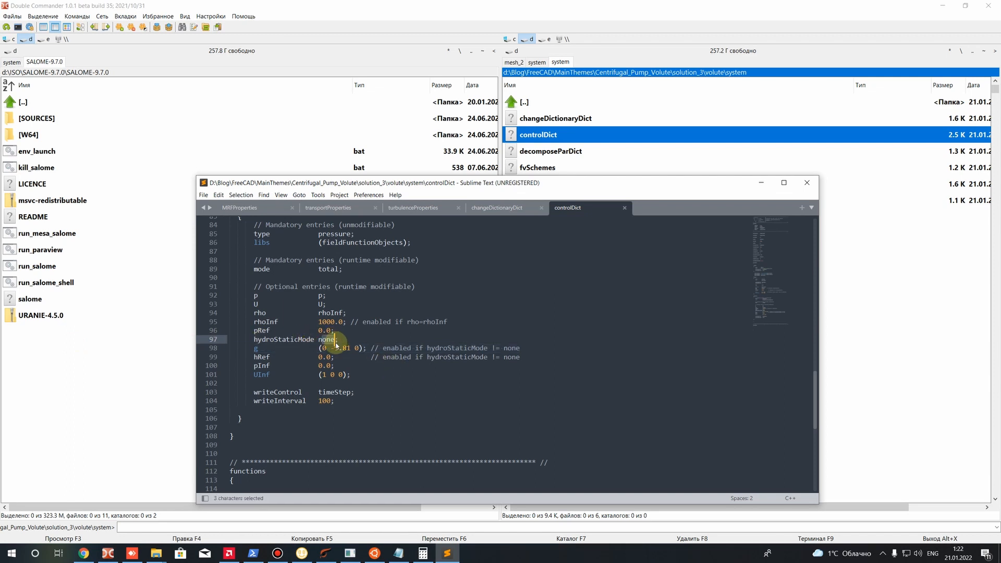
pyautogui.moveTo(198, 357); pyautogui.dragTo(207, 384)
pyautogui.click(339, 410)
# Check the writeInterval of the pressure function and look over the preceding function blocks
pyautogui.scroll(-2, 340, 410)
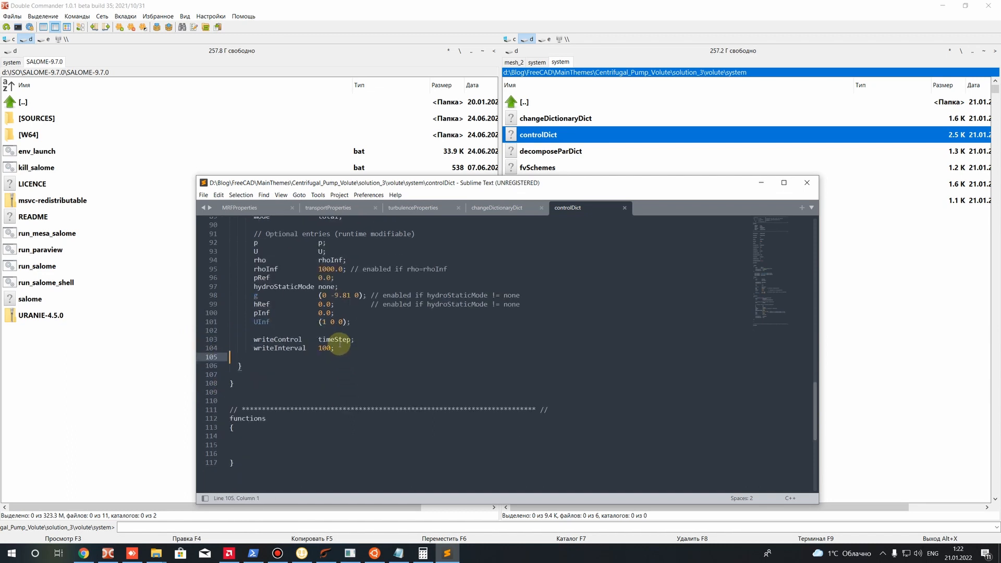
pyautogui.doubleClick(331, 350)
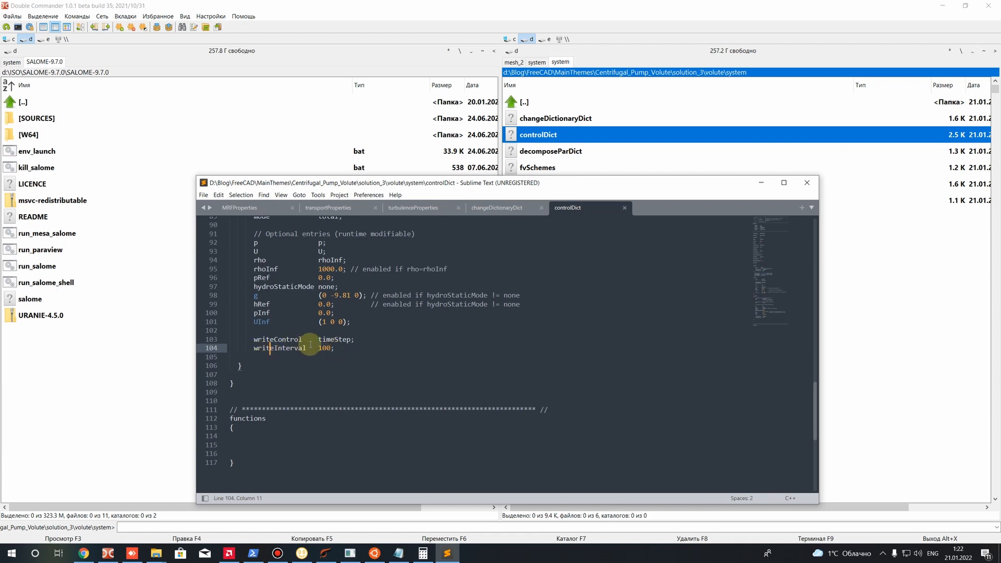
pyautogui.scroll(20, 334, 349)
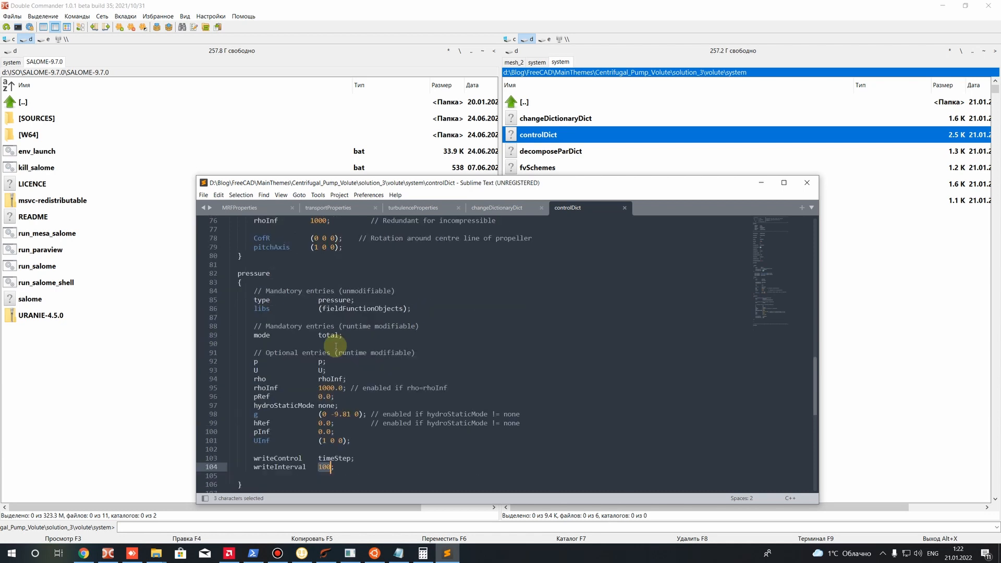
pyautogui.scroll(-2, 328, 346)
pyautogui.moveTo(287, 351); pyautogui.dragTo(309, 352)
pyautogui.scroll(-2, 312, 352)
pyautogui.scroll(-15, 313, 351)
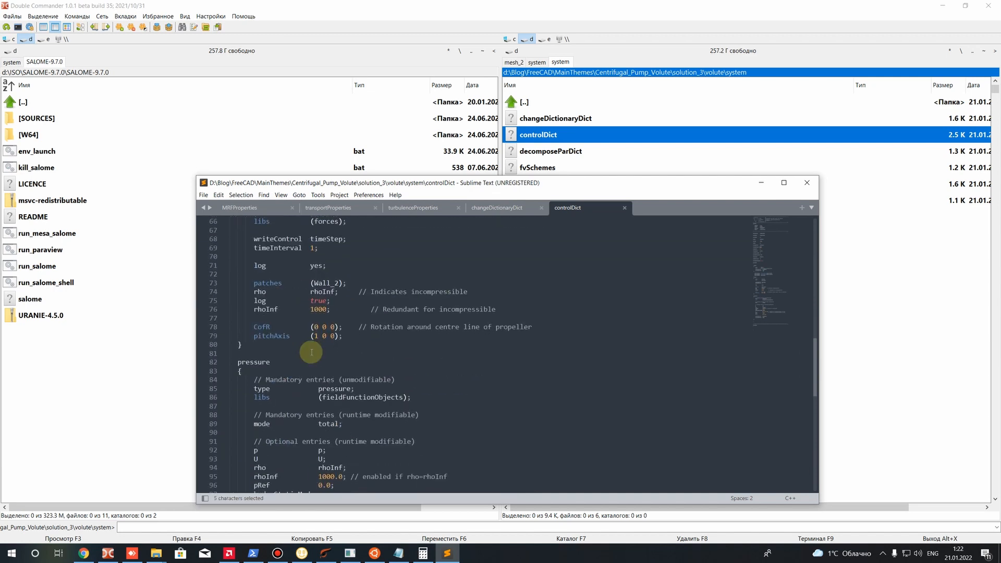
# Delete the empty functions block after the closing comment line of controlDict, save the file and close the editor
pyautogui.hotkey('ctrl', 's')
pyautogui.scroll(-6, 276, 377)
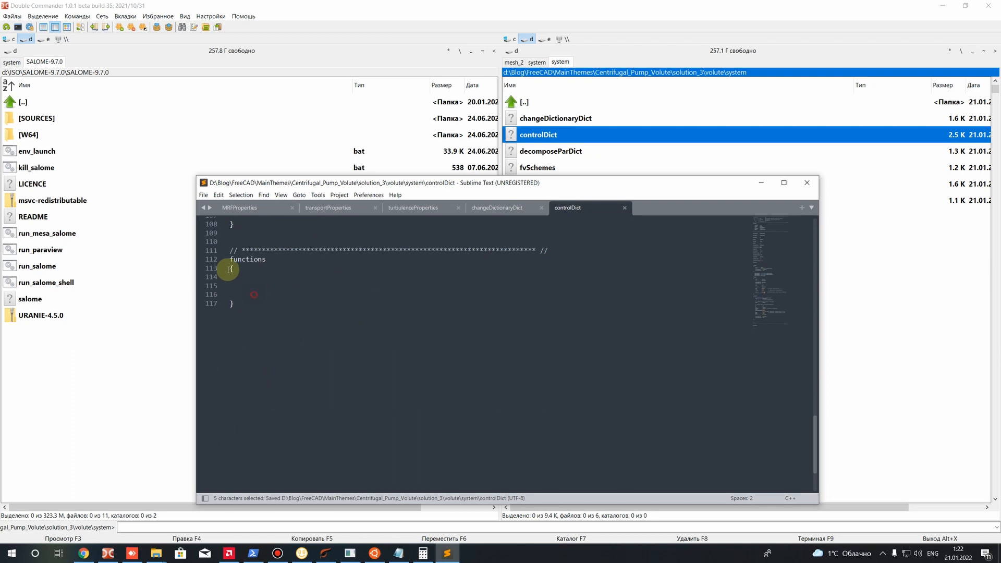
pyautogui.moveTo(268, 315); pyautogui.dragTo(199, 266)
pyautogui.press('BackSpace')
pyautogui.press('BackSpace')
pyautogui.scroll(5, 246, 380)
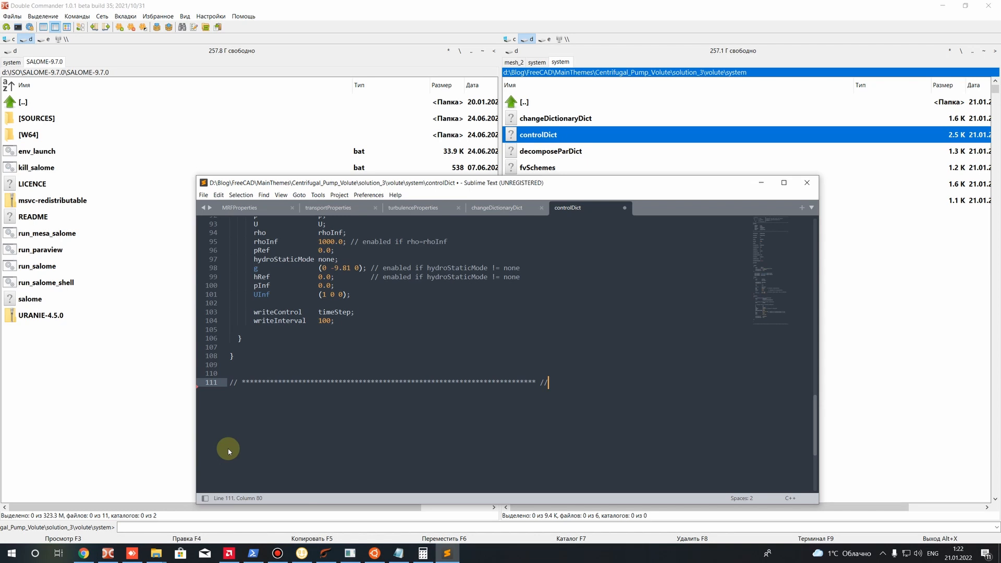
pyautogui.hotkey('ctrl', 's')
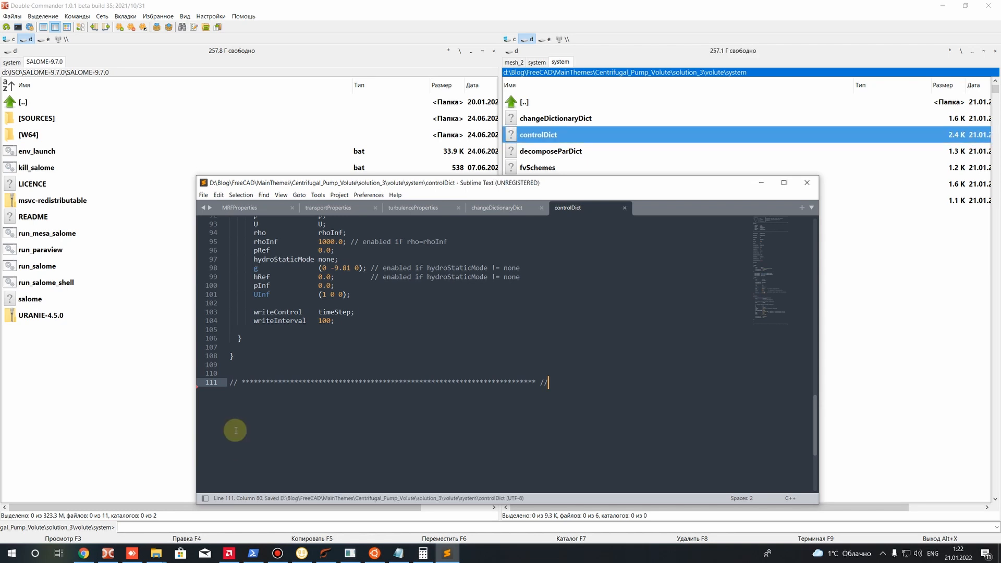
pyautogui.click(815, 184)
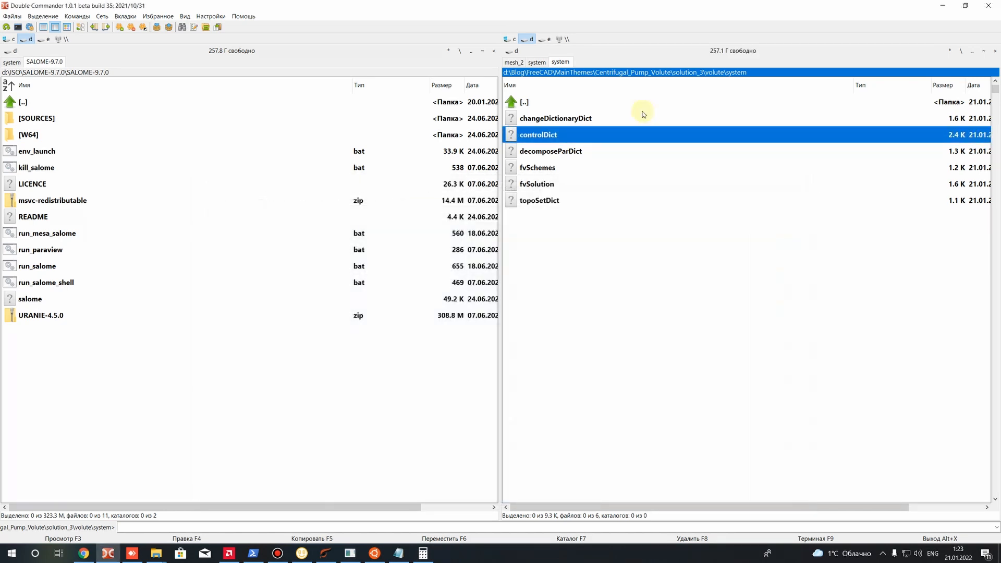
# Open the decomposeParDict file from the system folder in Sublime Text
pyautogui.rightClick(562, 151)
pyautogui.click(591, 174)
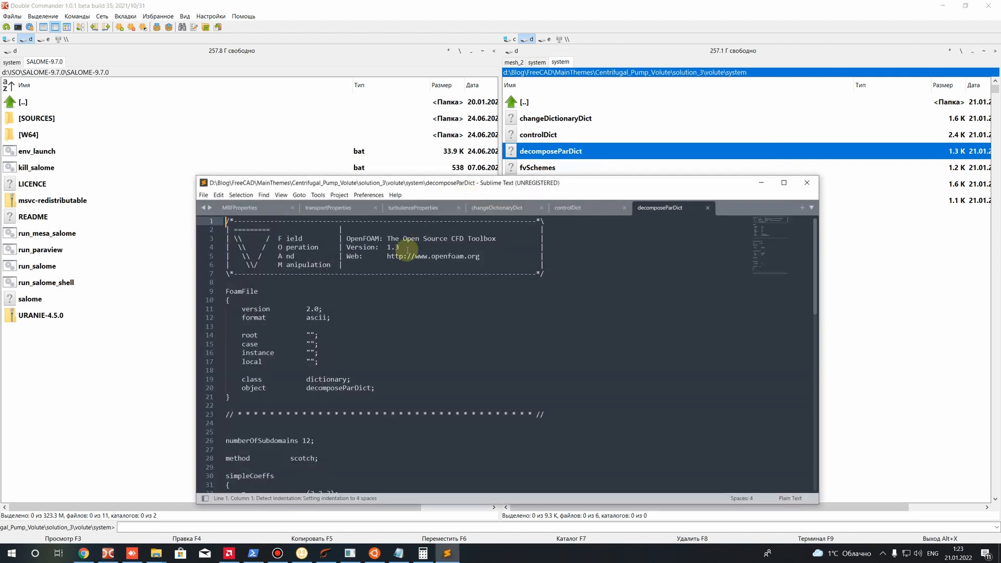
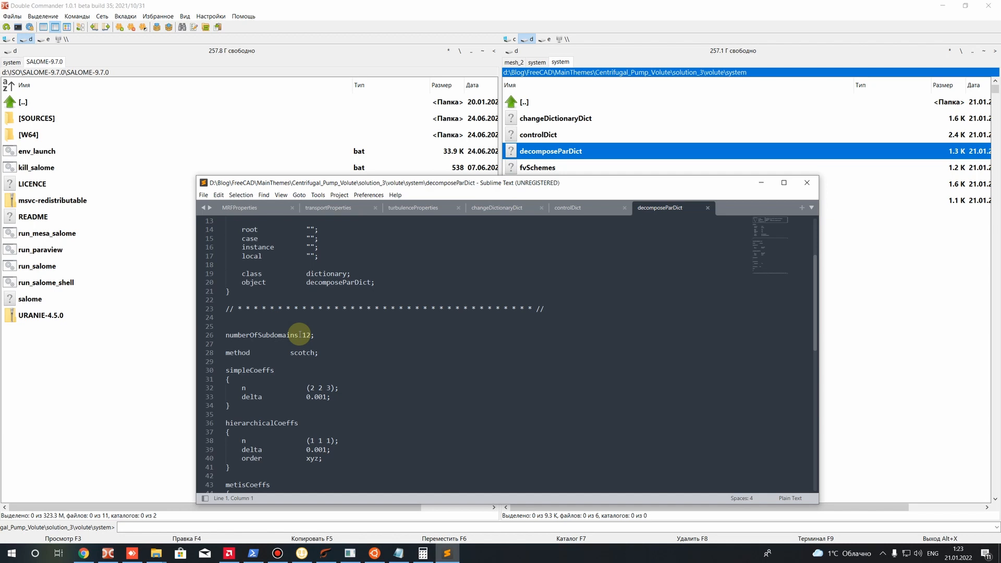
# Examine the numberOfSubdomains entry and the n vector of simpleCoeffs in decomposeParDict
pyautogui.doubleClick(310, 335)
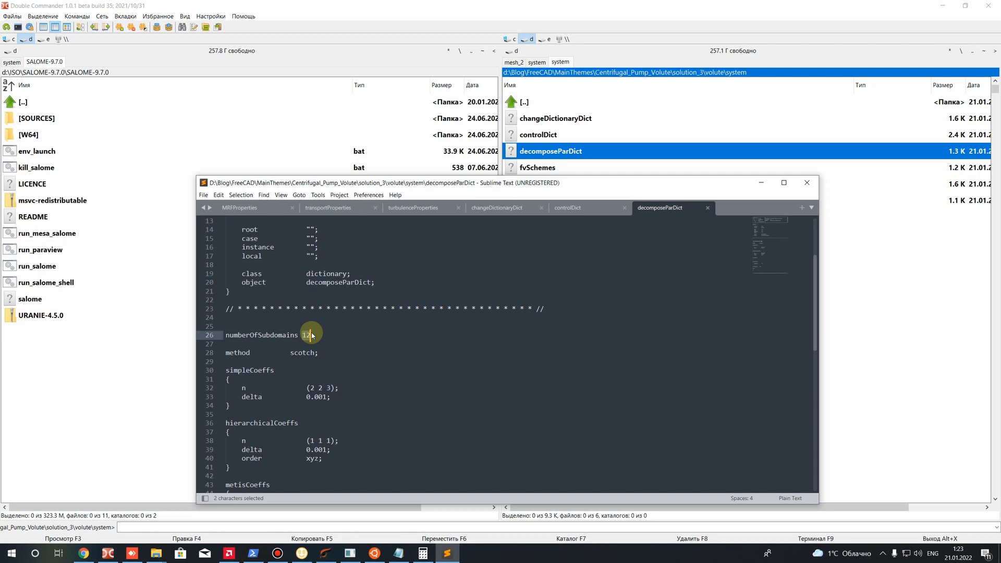
pyautogui.click(315, 336)
pyautogui.moveTo(298, 334); pyautogui.dragTo(330, 332)
pyautogui.scroll(-3, 333, 334)
pyautogui.moveTo(310, 308); pyautogui.dragTo(349, 312)
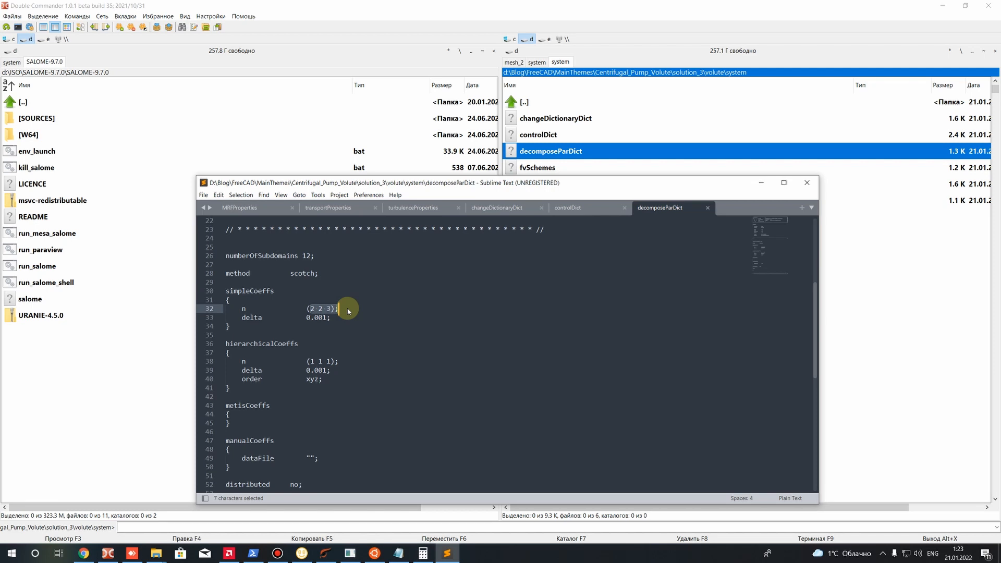
pyautogui.click(326, 310)
pyautogui.moveTo(311, 309); pyautogui.dragTo(323, 311)
pyautogui.click(327, 315)
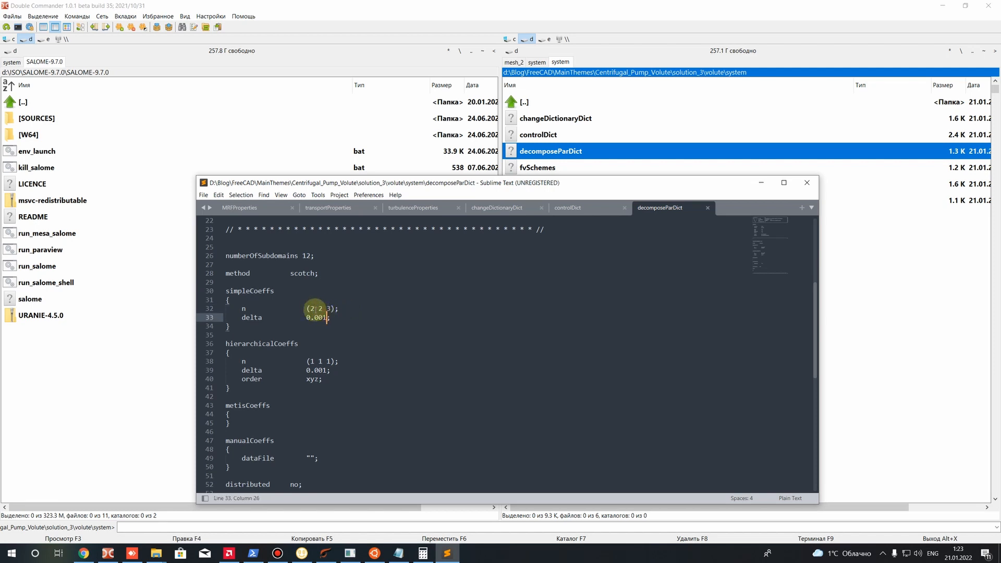
pyautogui.doubleClick(320, 309)
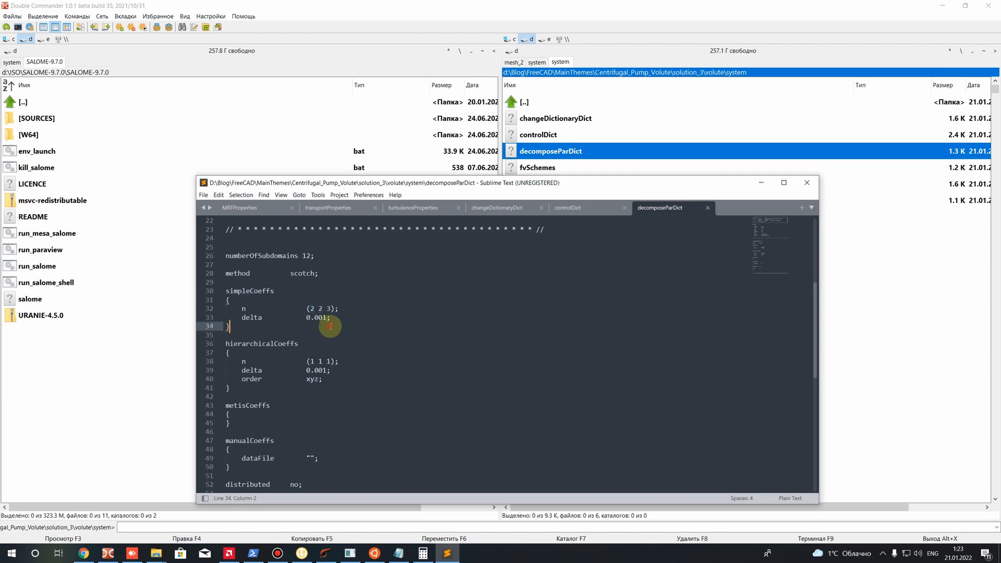
pyautogui.click(322, 308)
pyautogui.doubleClick(320, 308)
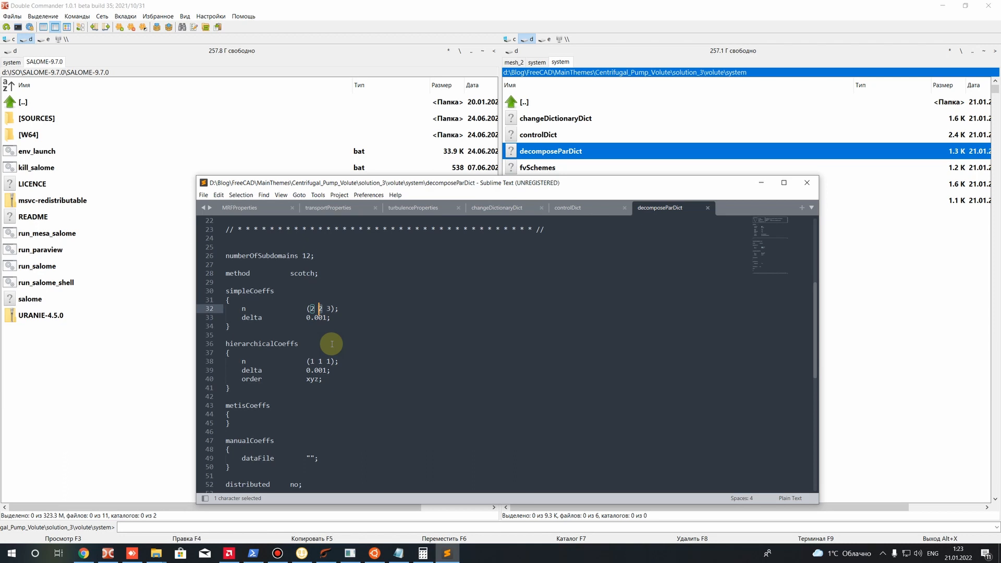
# Check each component of the simpleCoeffs n vector against the numberOfSubdomains value
pyautogui.scroll(1, 332, 344)
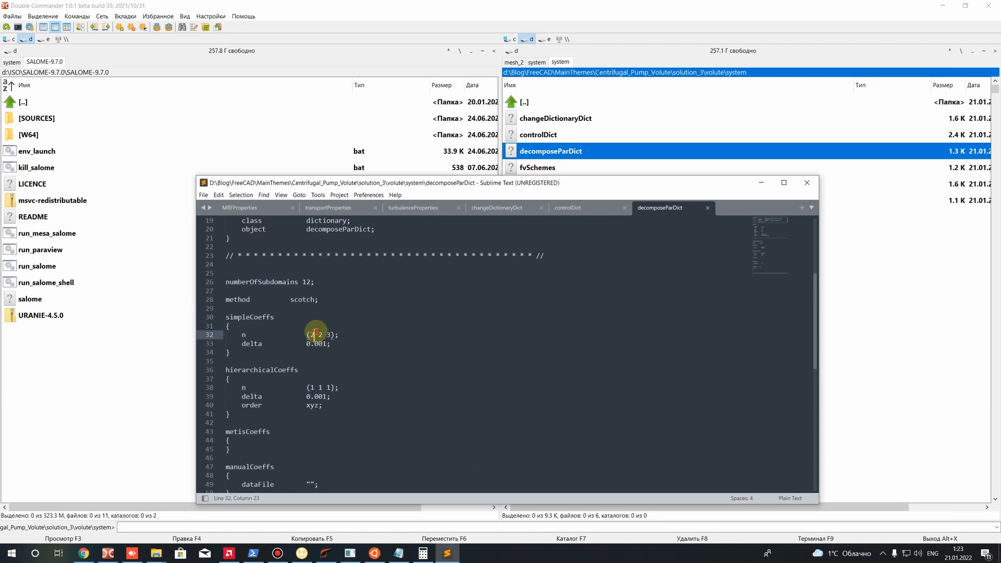
pyautogui.doubleClick(312, 335)
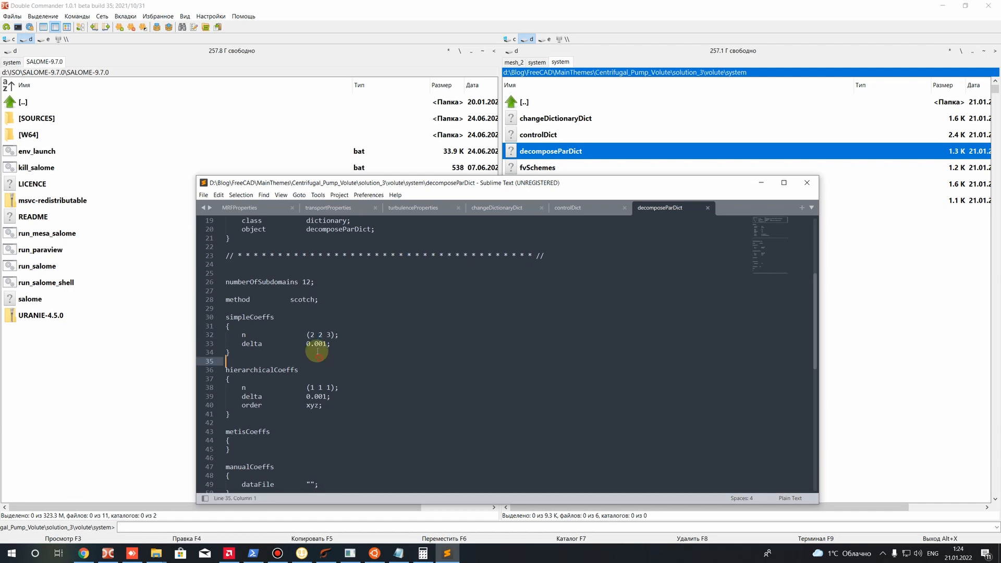
pyautogui.doubleClick(320, 335)
pyautogui.doubleClick(329, 335)
pyautogui.moveTo(310, 335); pyautogui.dragTo(331, 336)
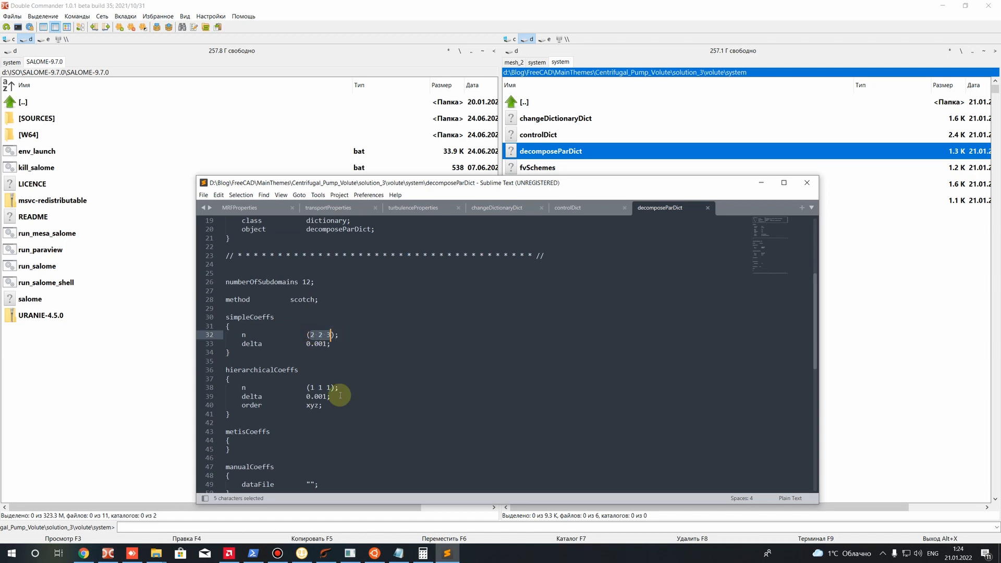
pyautogui.doubleClick(313, 335)
pyautogui.doubleClick(307, 283)
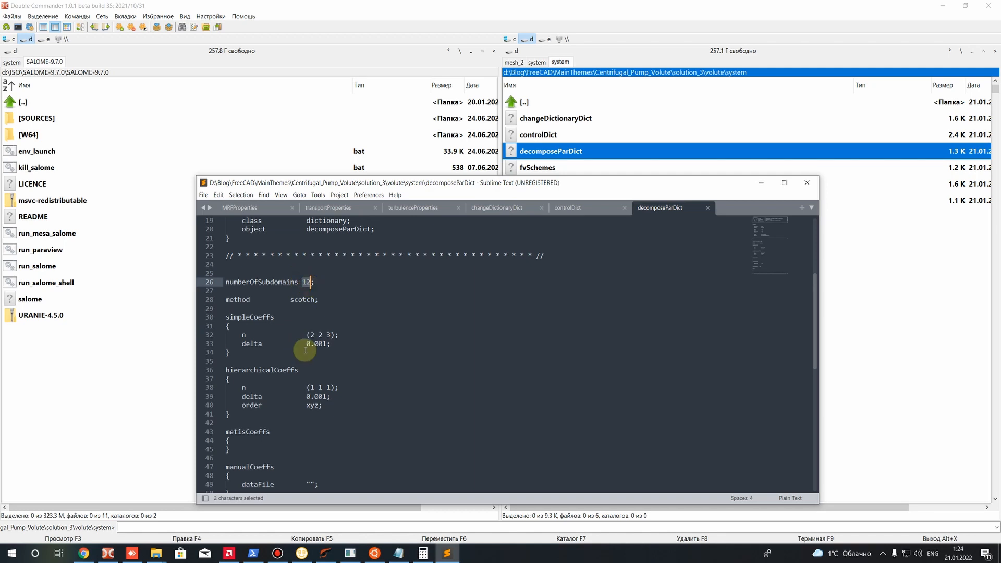
pyautogui.doubleClick(320, 334)
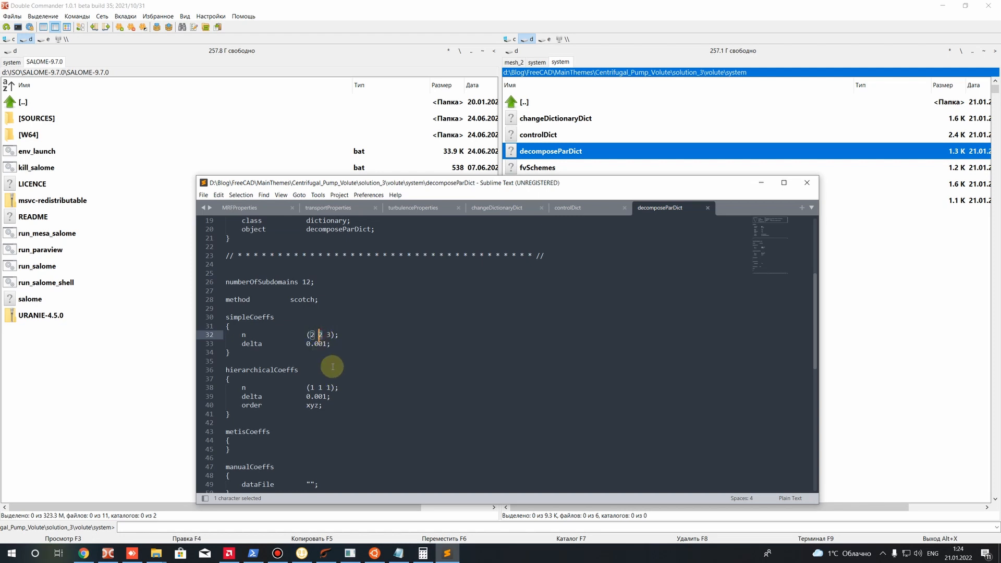
pyautogui.click(323, 335)
pyautogui.doubleClick(328, 334)
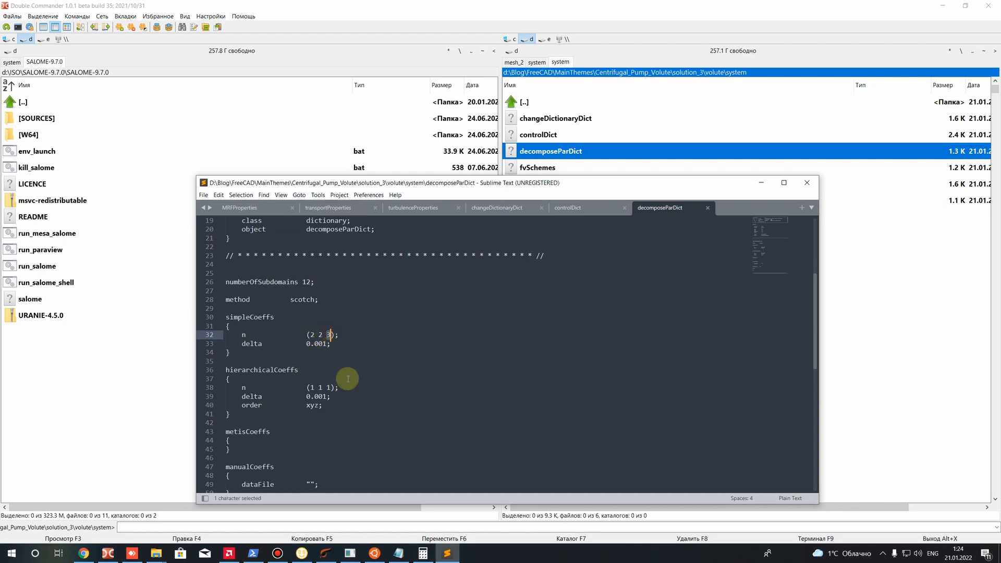
pyautogui.moveTo(302, 282); pyautogui.dragTo(314, 286)
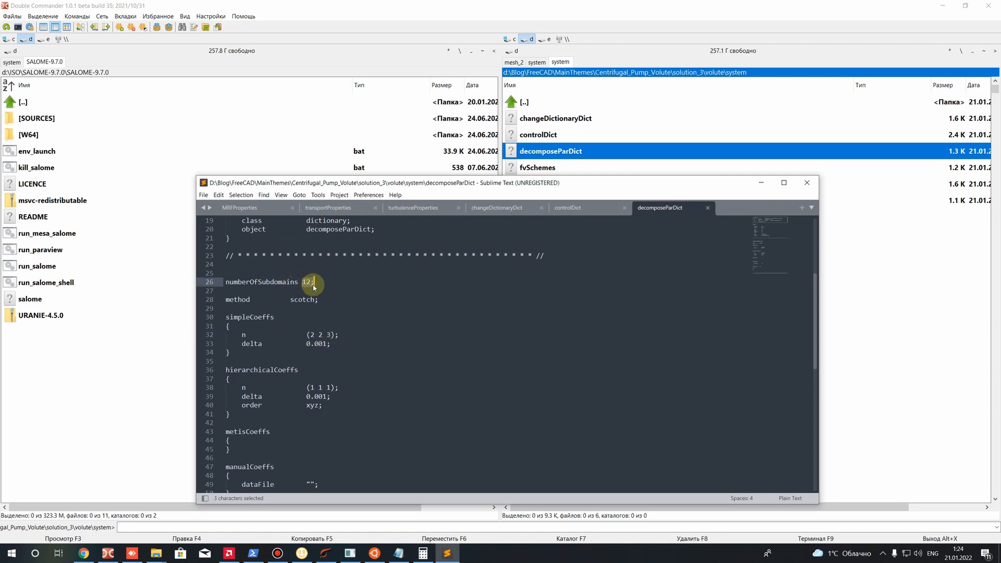
pyautogui.scroll(-5, 365, 303)
pyautogui.scroll(6, 487, 320)
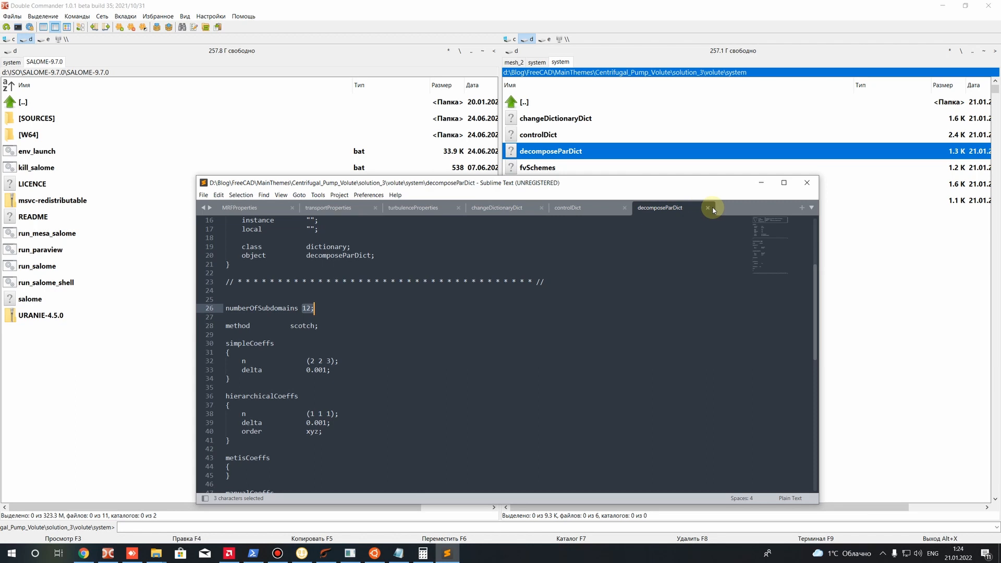
# Close the editor and open the fvSchemes and fvSolution files from the system folder in Sublime Text
pyautogui.click(203, 195)
pyautogui.click(215, 362)
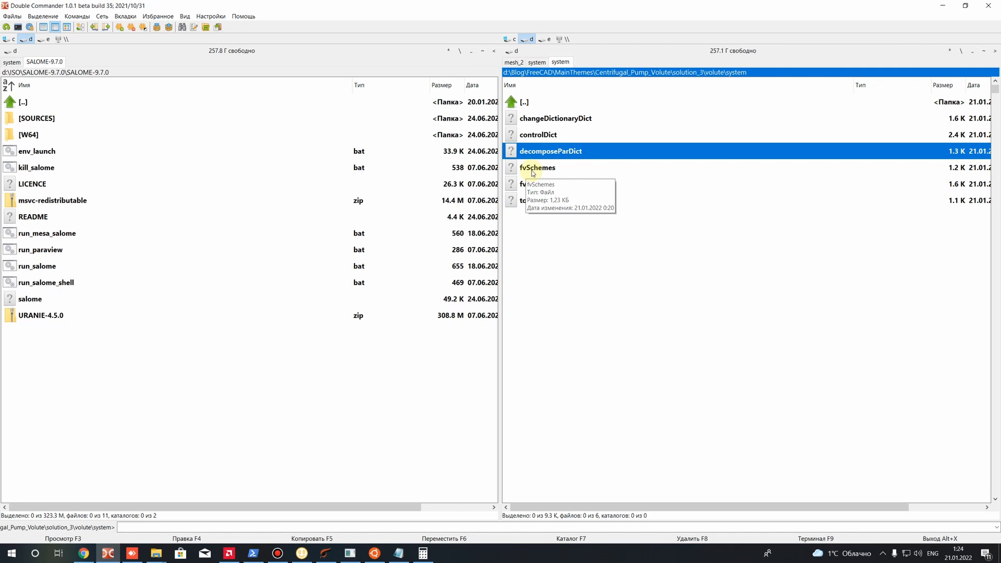
pyautogui.rightClick(533, 173)
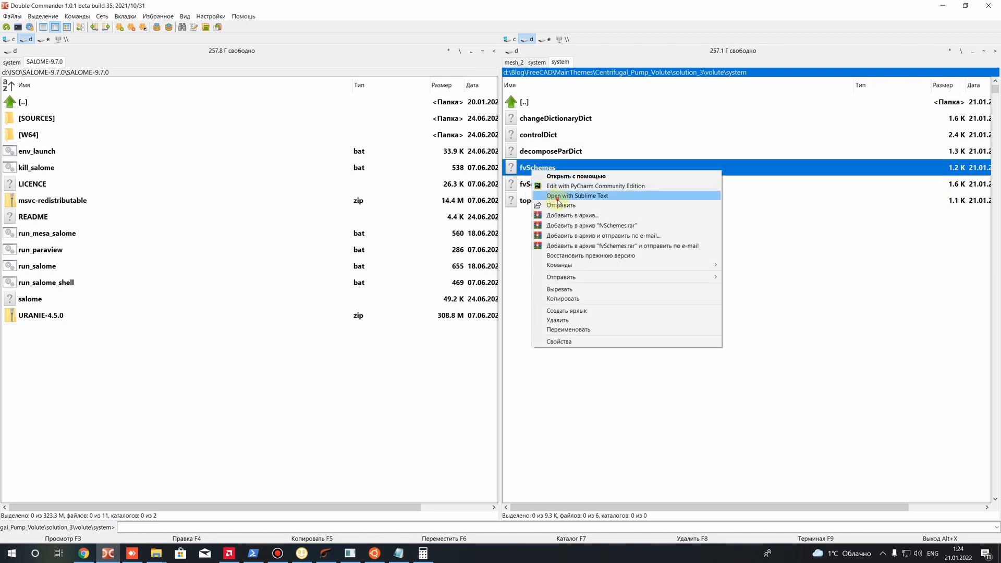
pyautogui.click(557, 198)
pyautogui.moveTo(534, 183); pyautogui.dragTo(535, 202)
pyautogui.rightClick(533, 188)
pyautogui.click(557, 212)
pyautogui.moveTo(510, 194); pyautogui.dragTo(510, 119)
# Look over fvSolution and examine the solver settings of the p block
pyautogui.scroll(-5, 346, 329)
pyautogui.scroll(4, 258, 274)
pyautogui.moveTo(258, 276); pyautogui.dragTo(238, 279)
pyautogui.scroll(-3, 307, 327)
pyautogui.scroll(-4, 306, 327)
pyautogui.scroll(5, 306, 327)
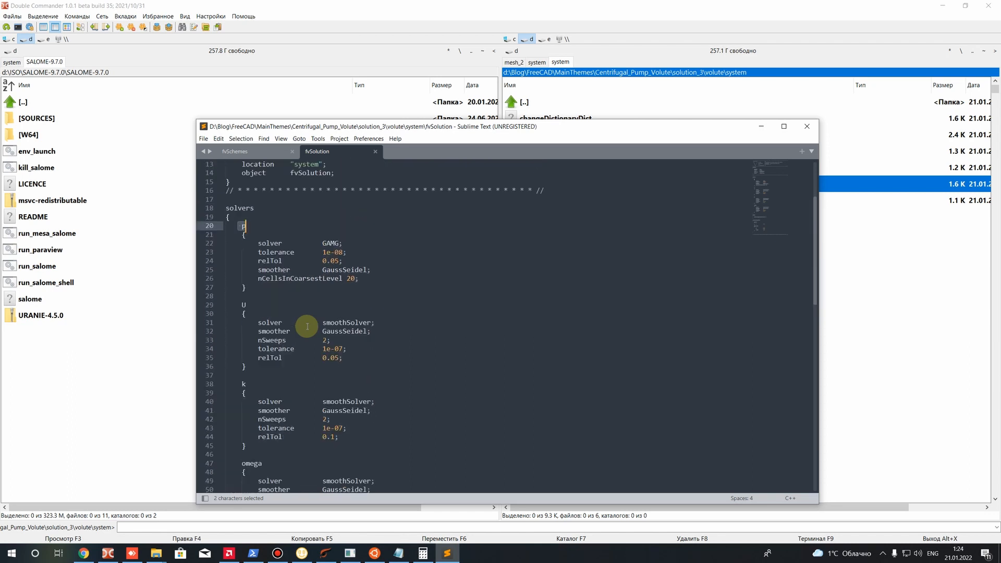
pyautogui.scroll(-2, 324, 245)
pyautogui.moveTo(360, 226); pyautogui.dragTo(160, 176)
pyautogui.click(287, 244)
pyautogui.scroll(2, 287, 243)
pyautogui.moveTo(366, 279); pyautogui.dragTo(184, 236)
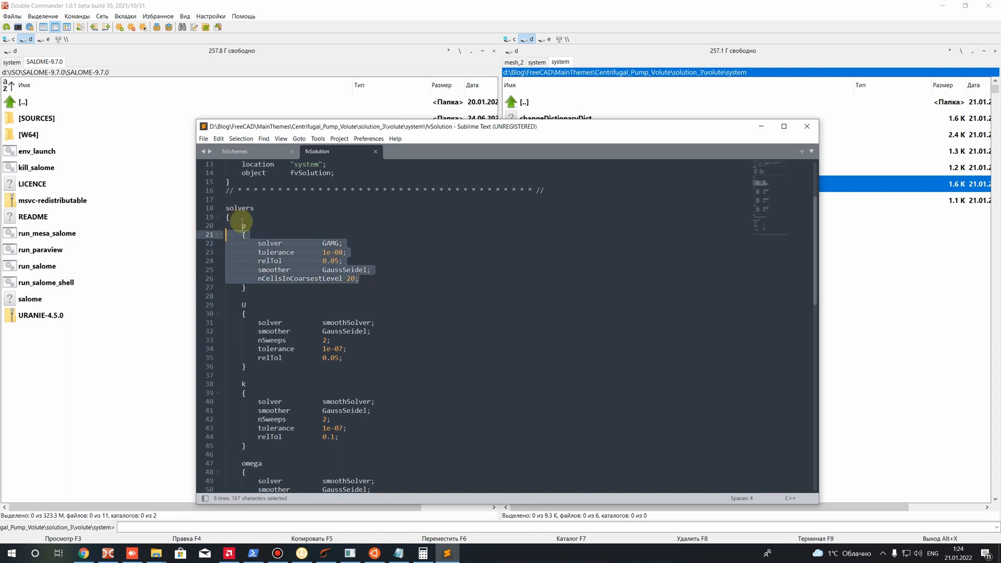
# Go through the p, U, k and omega entries of the solvers section in fvSolution
pyautogui.doubleClick(243, 226)
pyautogui.doubleClick(244, 304)
pyautogui.scroll(-1, 242, 331)
pyautogui.doubleClick(243, 357)
pyautogui.scroll(-2, 241, 375)
pyautogui.doubleClick(243, 383)
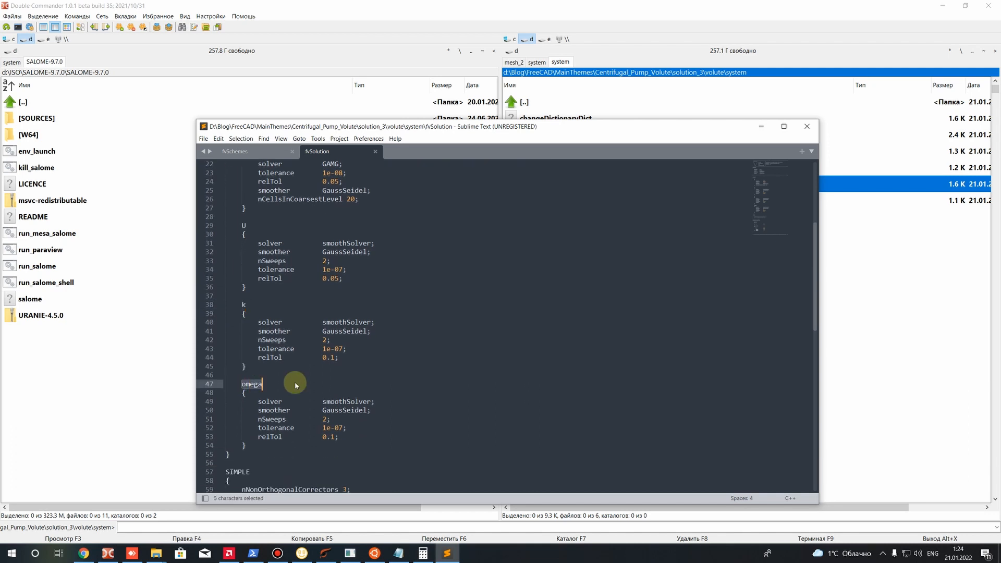
pyautogui.scroll(3, 290, 384)
pyautogui.moveTo(381, 281); pyautogui.dragTo(161, 244)
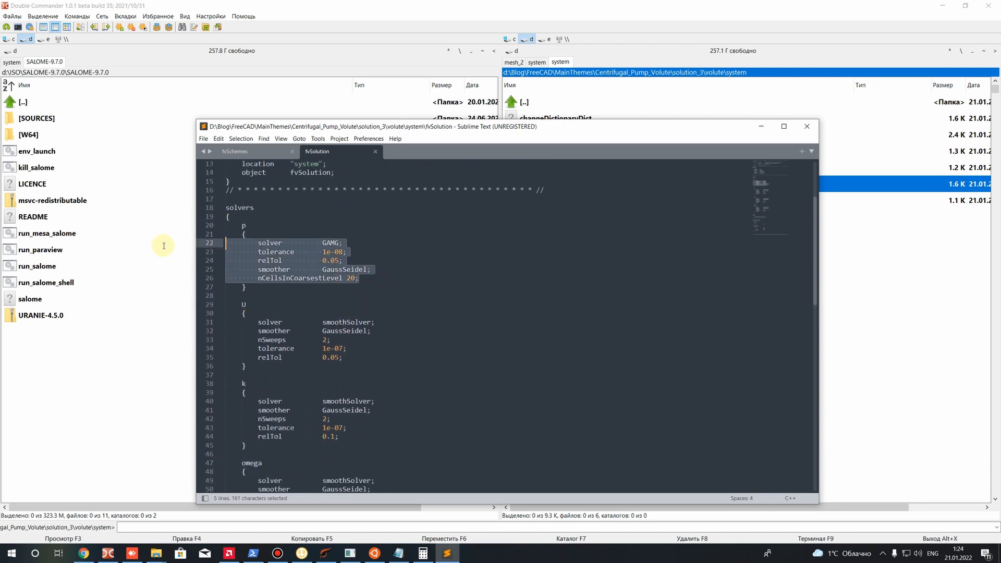
# Compare the solver type chosen for p with the one used for U, k and omega
pyautogui.click(335, 294)
pyautogui.doubleClick(330, 243)
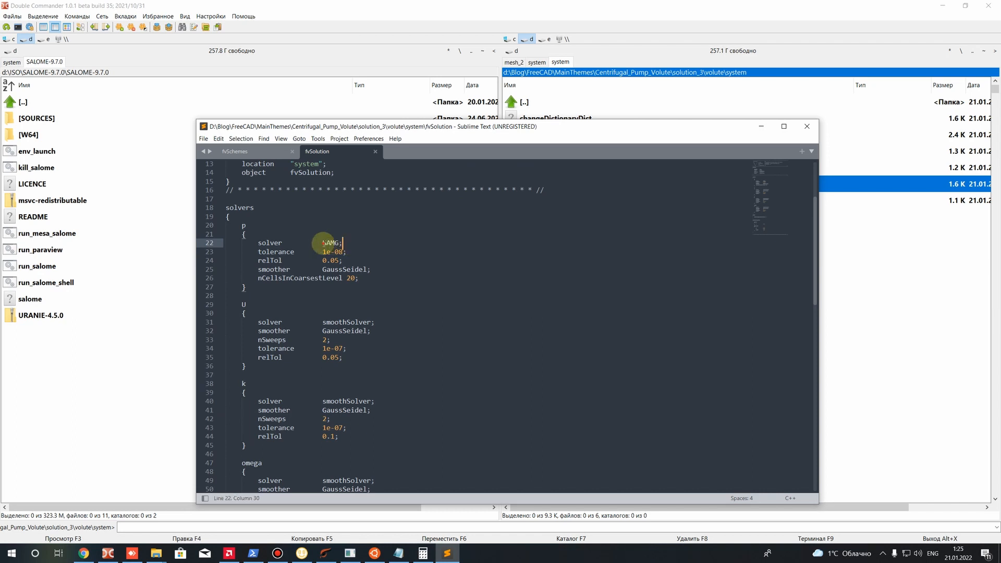
pyautogui.click(328, 322)
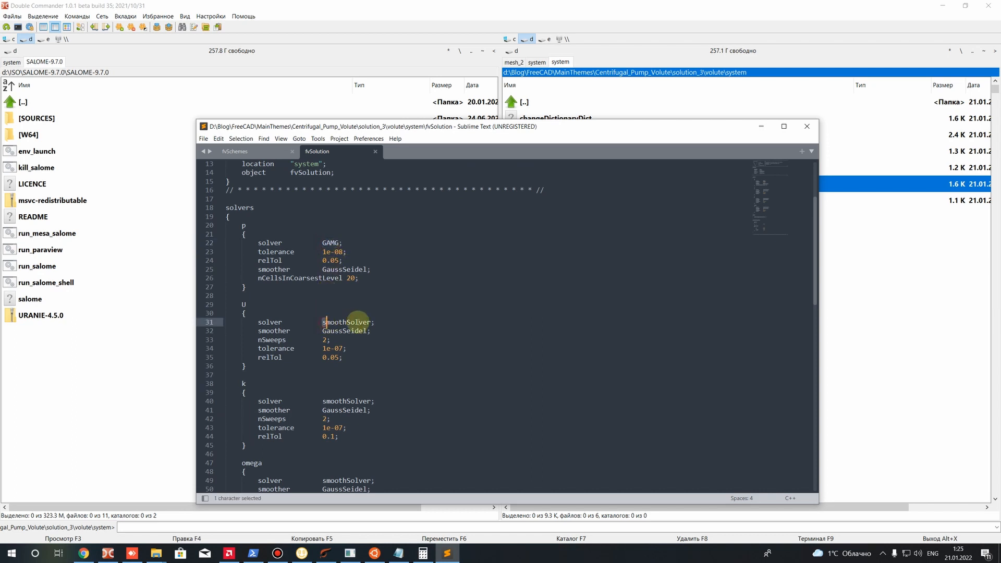
pyautogui.click(367, 339)
pyautogui.scroll(-10, 367, 341)
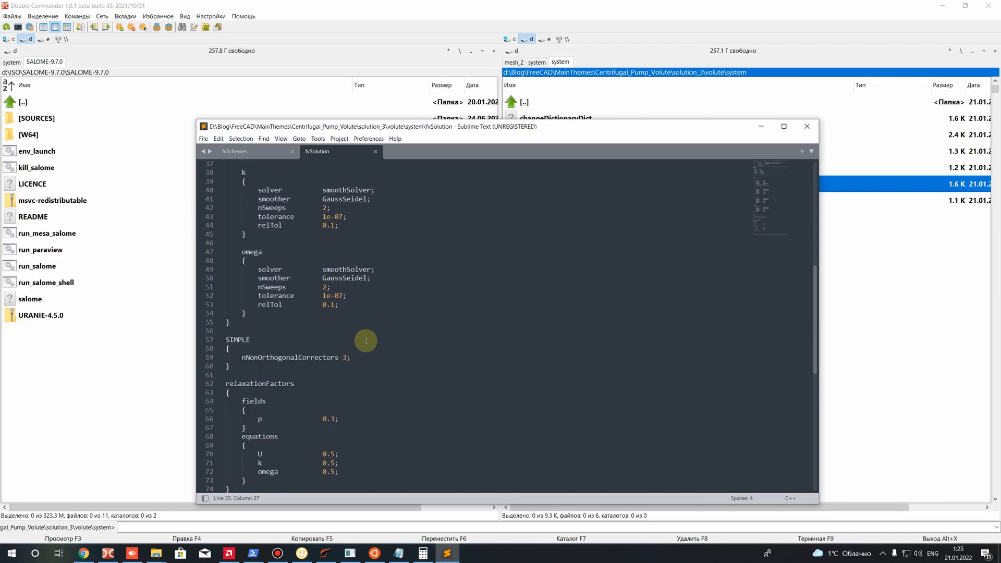
pyautogui.scroll(8, 367, 341)
pyautogui.scroll(2, 367, 341)
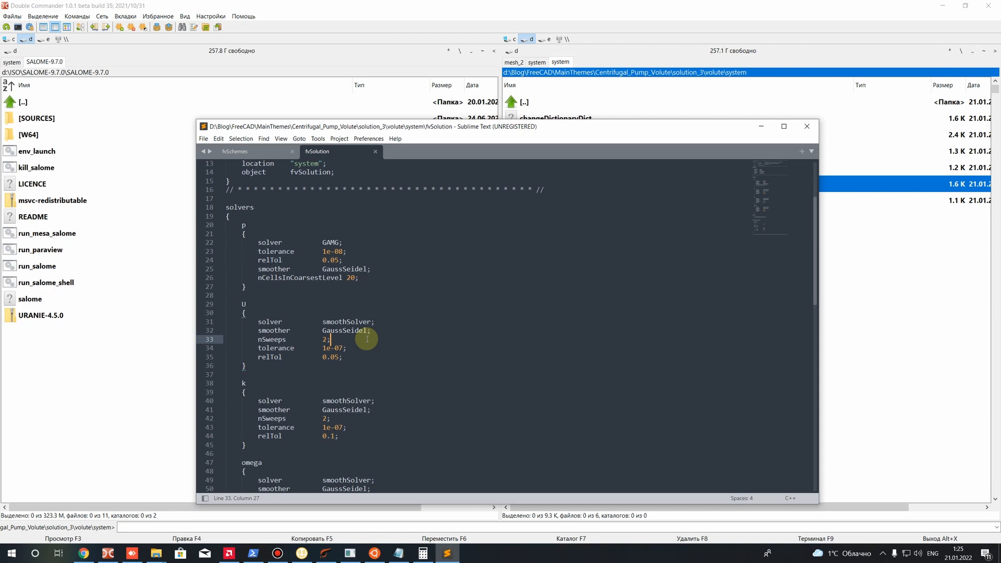
pyautogui.scroll(-5, 367, 339)
pyautogui.moveTo(387, 436); pyautogui.dragTo(245, 282)
pyautogui.scroll(4, 246, 282)
pyautogui.doubleClick(330, 215)
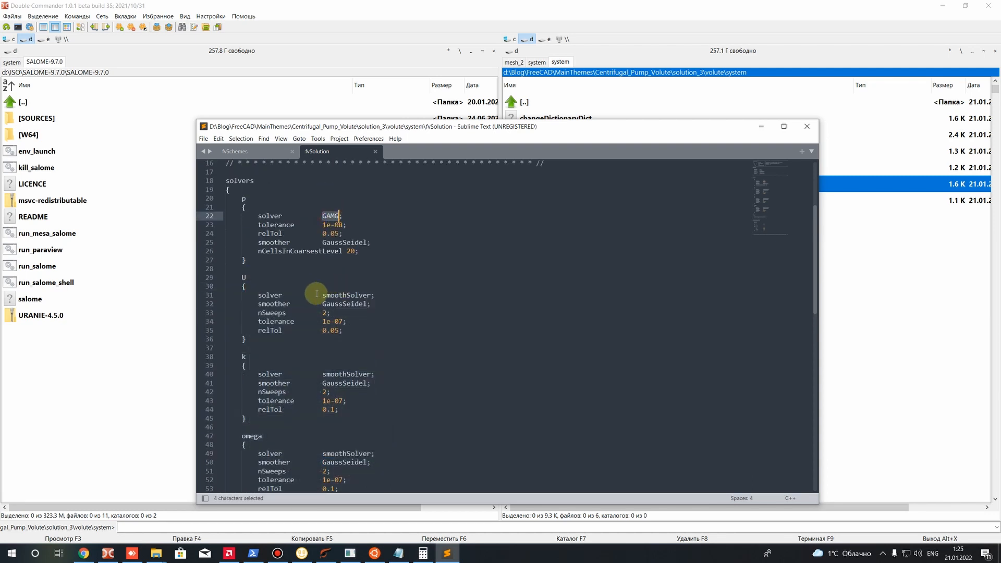
pyautogui.click(327, 321)
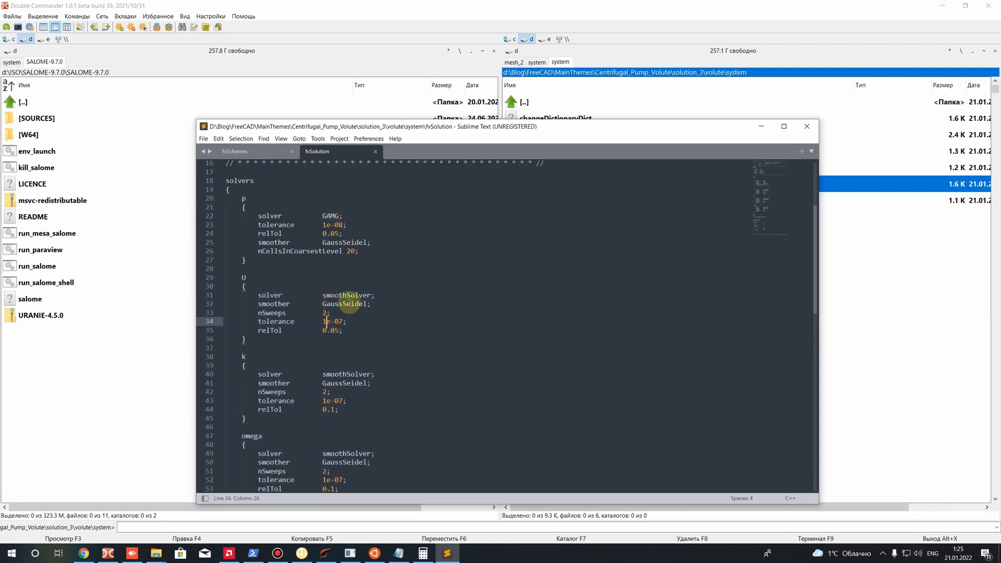
pyautogui.moveTo(359, 251); pyautogui.dragTo(186, 197)
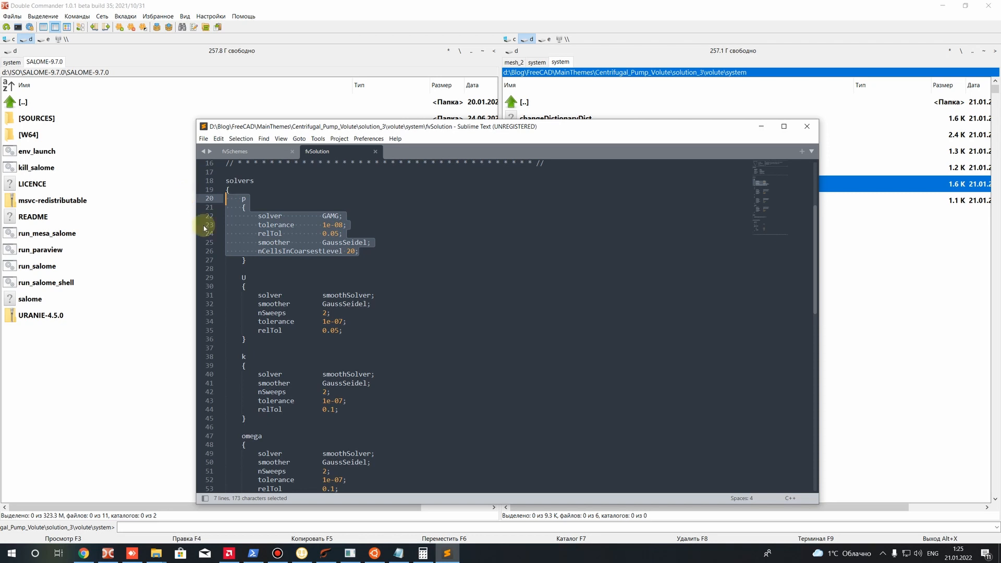
# Examine the SIMPLE section of fvSolution and its nNonOrthogonalCorrectors entry
pyautogui.scroll(-5, 271, 282)
pyautogui.scroll(-6, 367, 321)
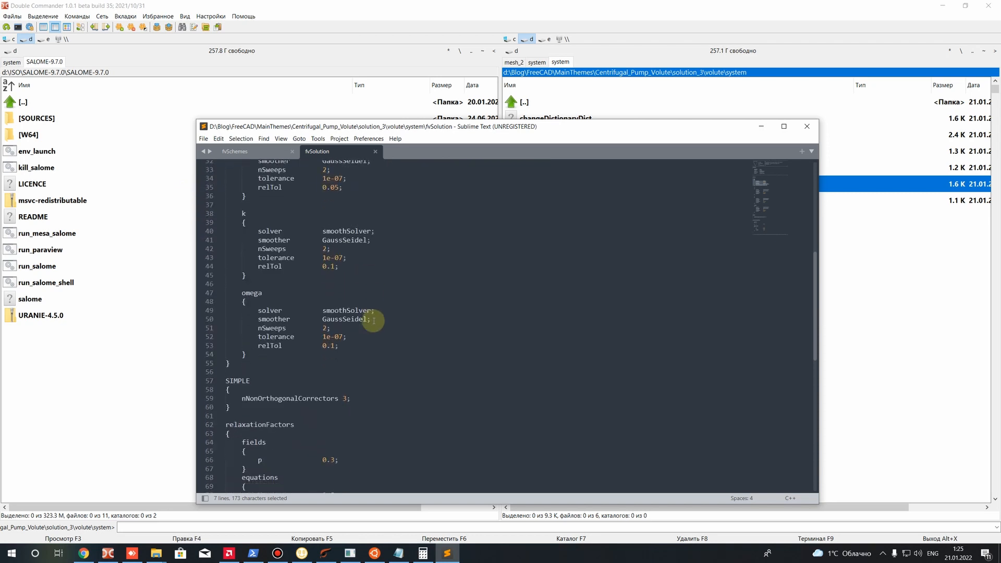
pyautogui.scroll(5, 261, 308)
pyautogui.moveTo(230, 365); pyautogui.dragTo(242, 366)
pyautogui.scroll(-3, 277, 380)
pyautogui.moveTo(250, 286); pyautogui.dragTo(226, 277)
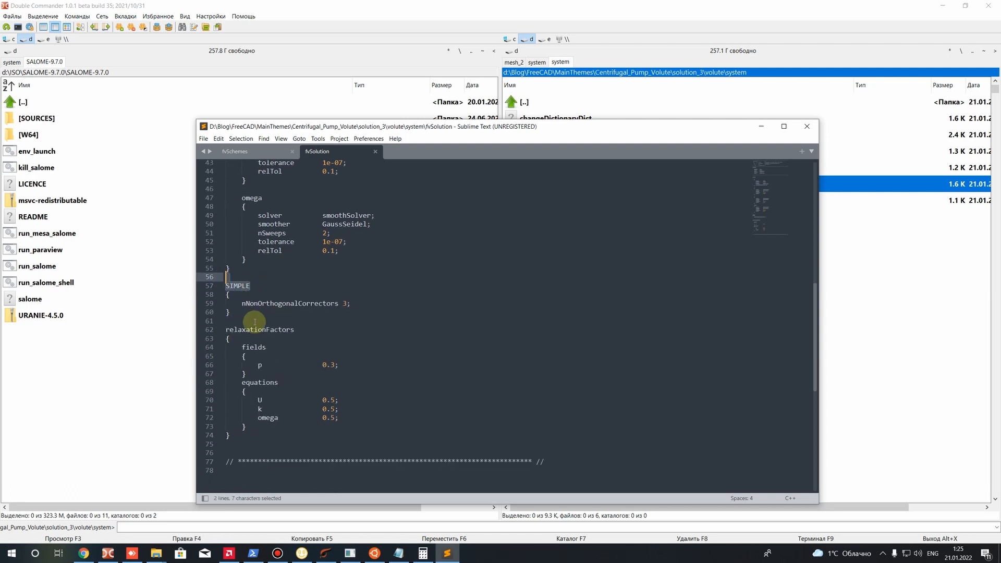
pyautogui.click(257, 322)
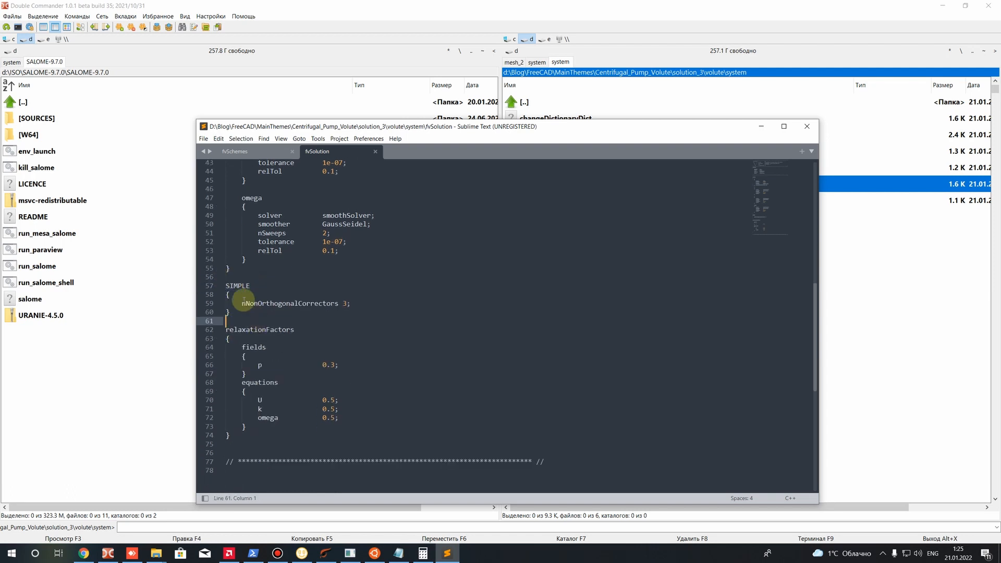
pyautogui.moveTo(243, 302); pyautogui.dragTo(338, 306)
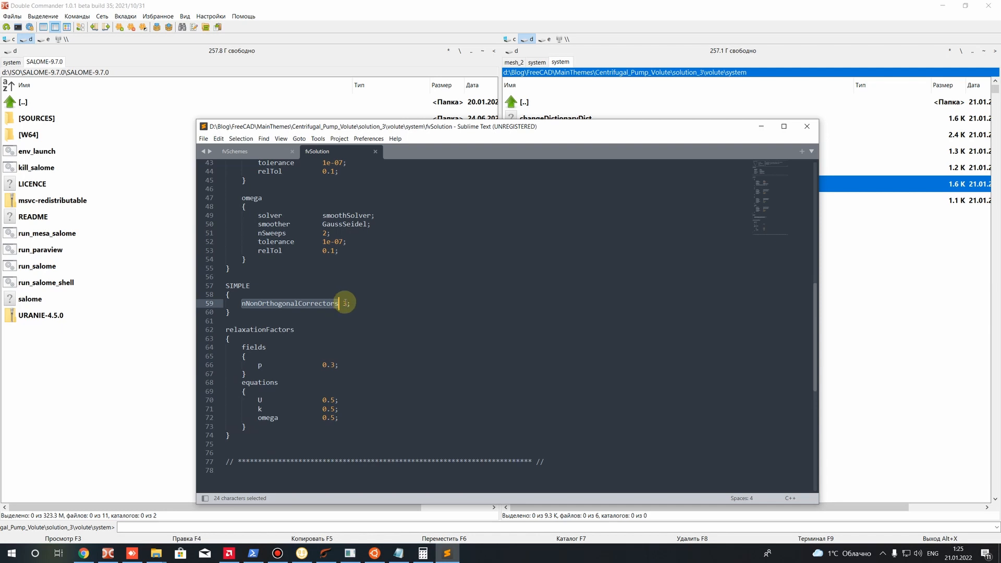
pyautogui.doubleClick(344, 303)
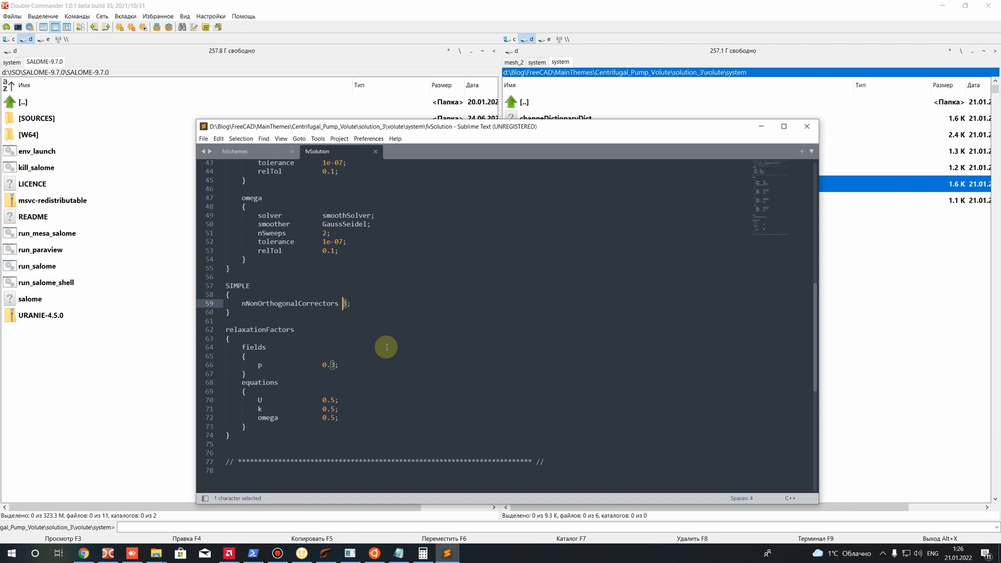
pyautogui.click(347, 304)
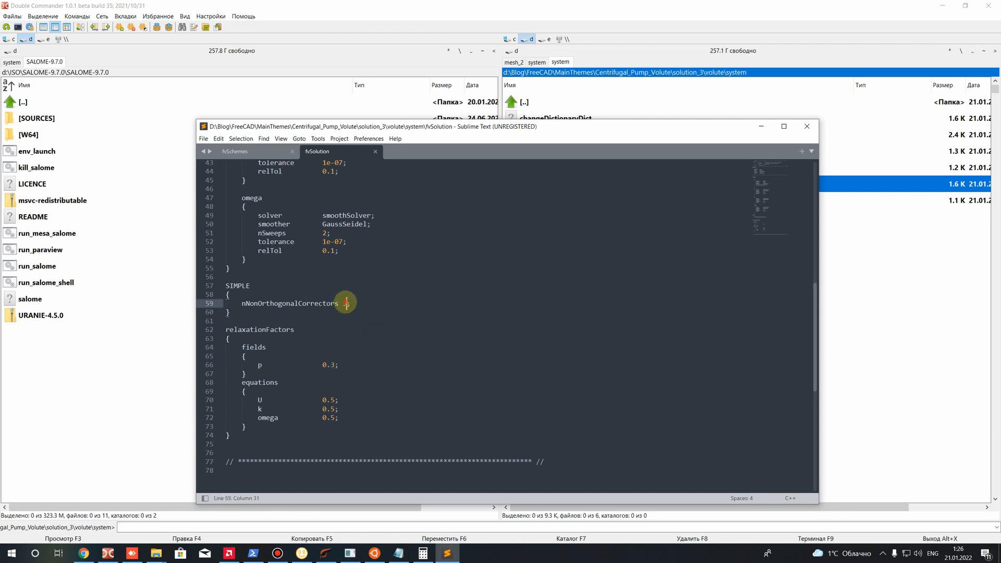
pyautogui.moveTo(347, 304); pyautogui.dragTo(342, 306)
pyautogui.click(348, 315)
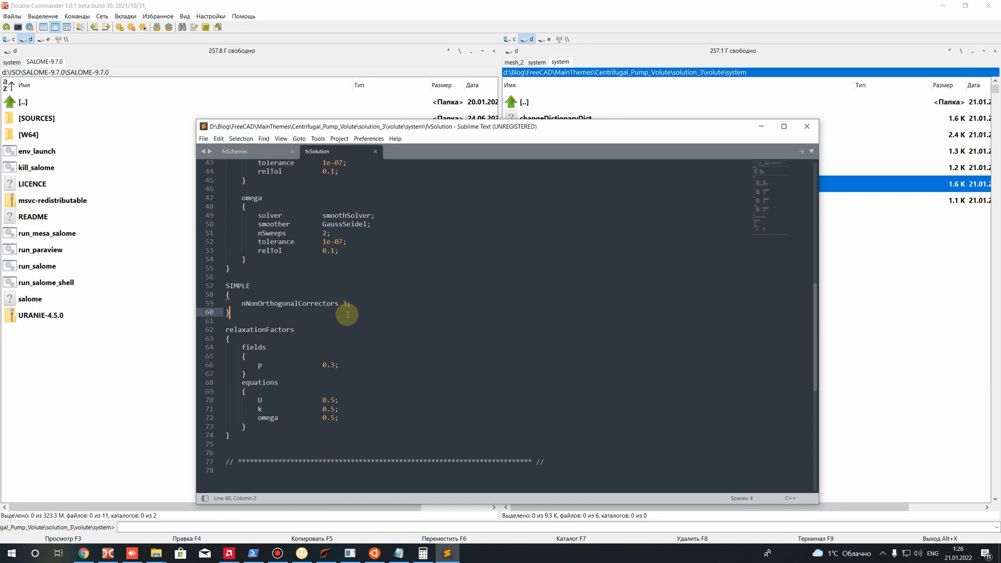
# Try nNonOrthogonalCorrectors at 0 in the SIMPLE section, undo that edit and save fvSolution
pyautogui.doubleClick(346, 304)
pyautogui.write('0')
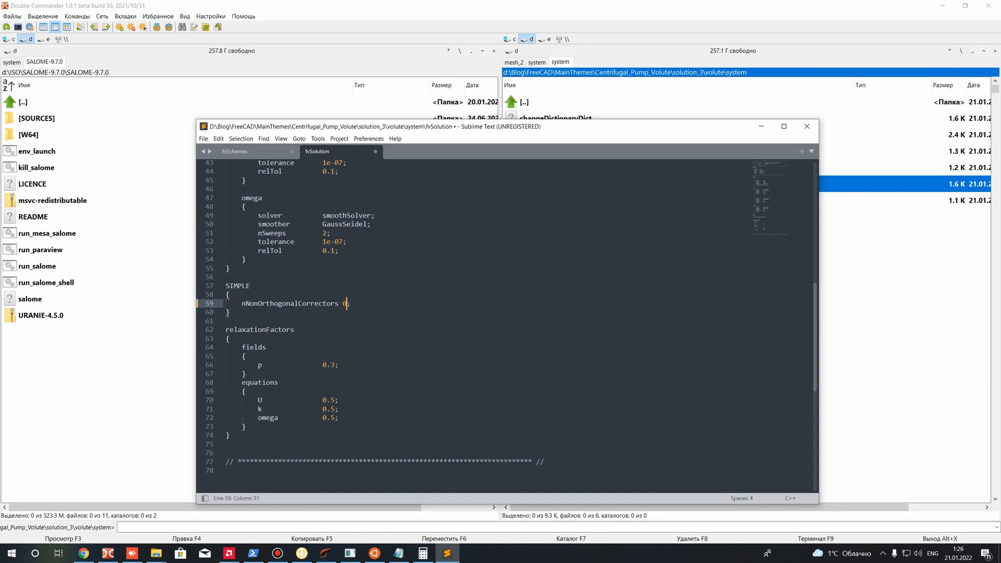
pyautogui.hotkey('ctrl', 'z')
pyautogui.hotkey('ctrl', 's')
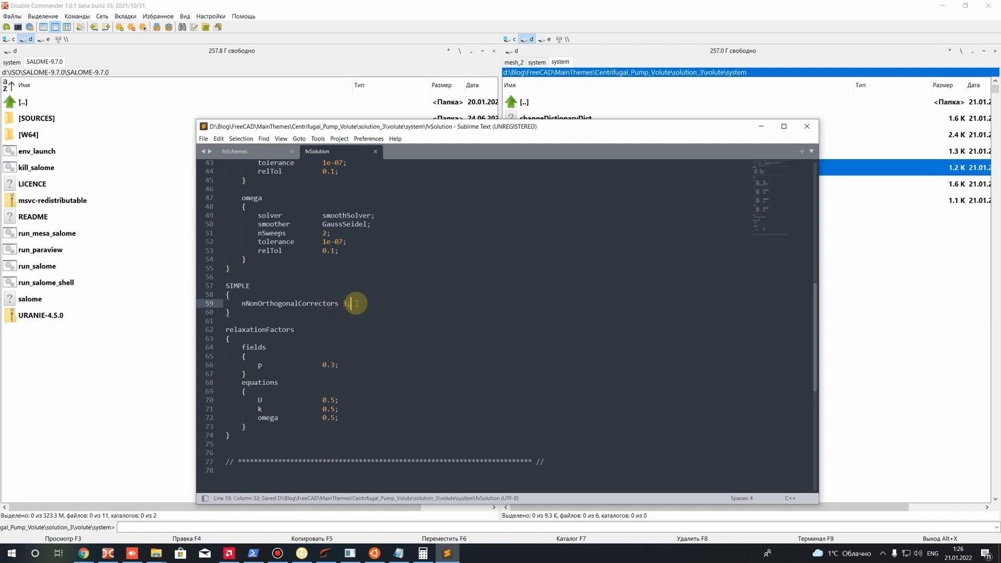
# Try nNonOrthogonalCorrectors at 0 in the SIMPLE section, return it to 3 and save fvSolution
pyautogui.moveTo(351, 304); pyautogui.dragTo(230, 295)
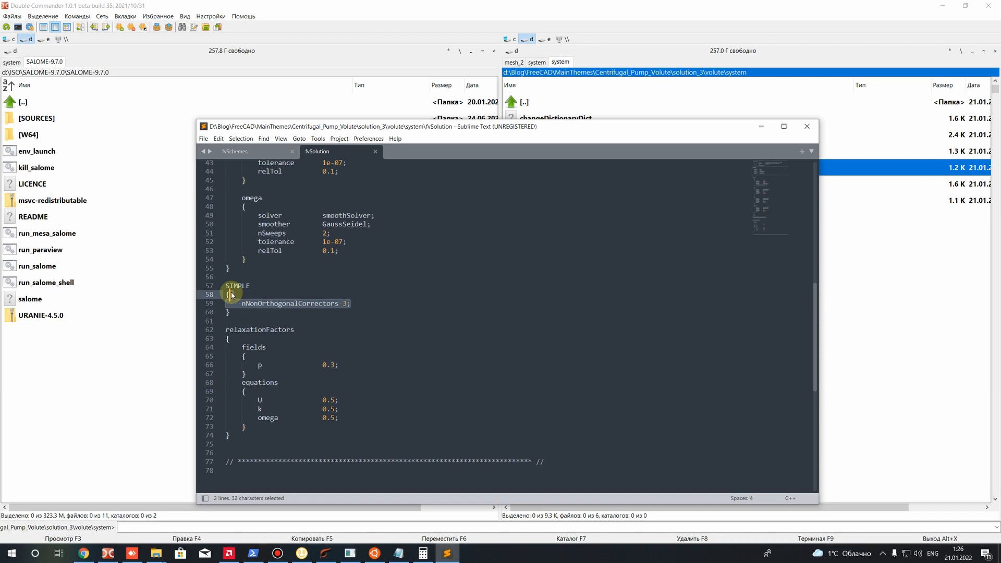
pyautogui.click(231, 295)
pyautogui.moveTo(353, 304); pyautogui.dragTo(238, 305)
pyautogui.click(238, 305)
pyautogui.doubleClick(346, 304)
pyautogui.write('0')
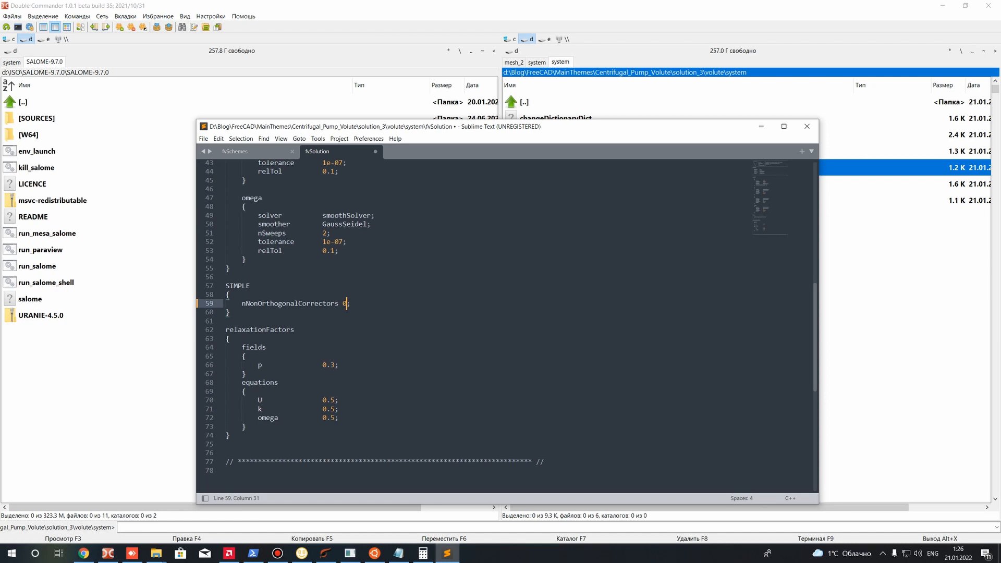
pyautogui.write('32')
pyautogui.press('BackSpace')
pyautogui.hotkey('ctrl', 's')
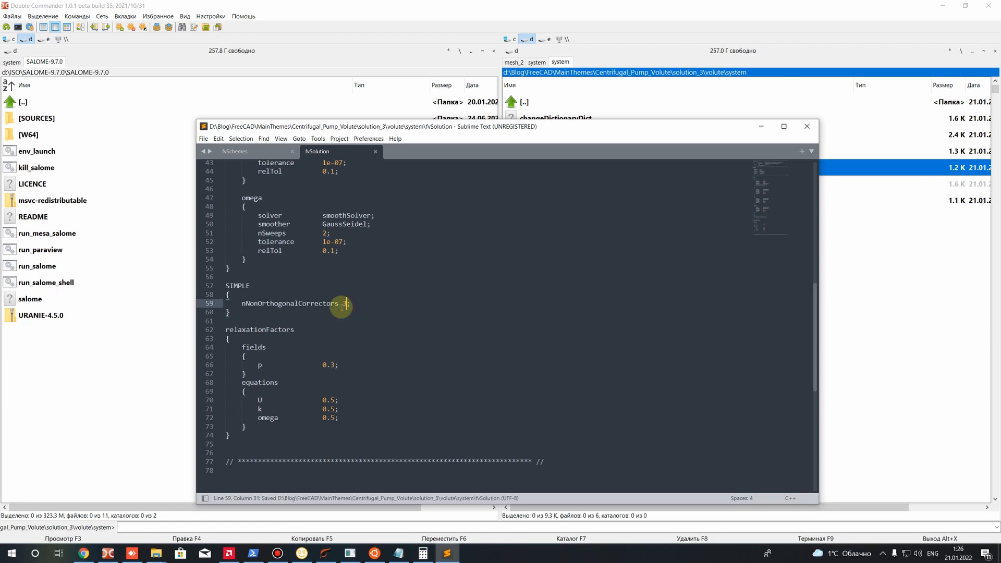
# Examine the relaxationFactors section of fvSolution, focusing on the factor for p under fields
pyautogui.scroll(-2, 341, 308)
pyautogui.moveTo(322, 310); pyautogui.dragTo(340, 308)
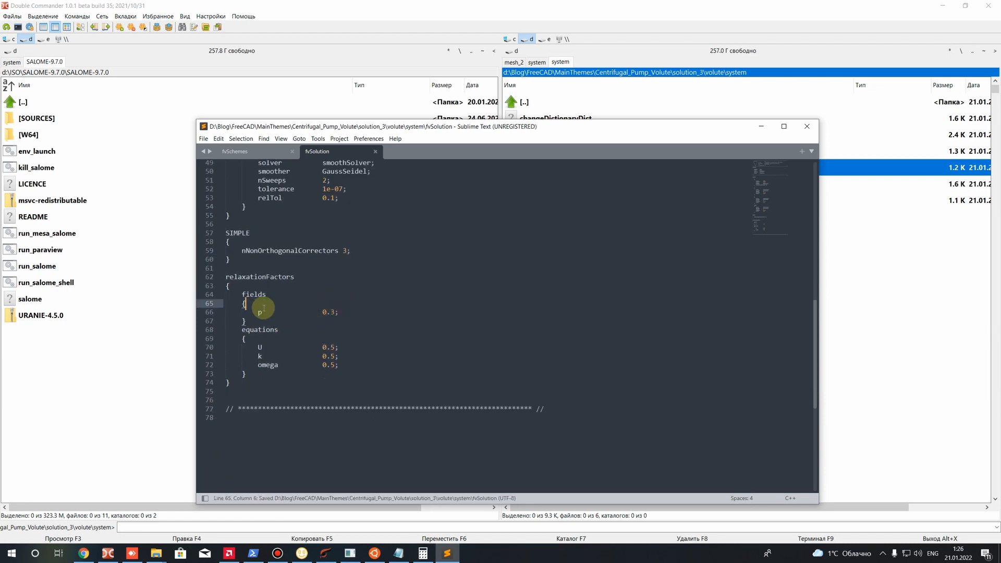
pyautogui.moveTo(258, 312); pyautogui.dragTo(314, 312)
pyautogui.doubleClick(282, 275)
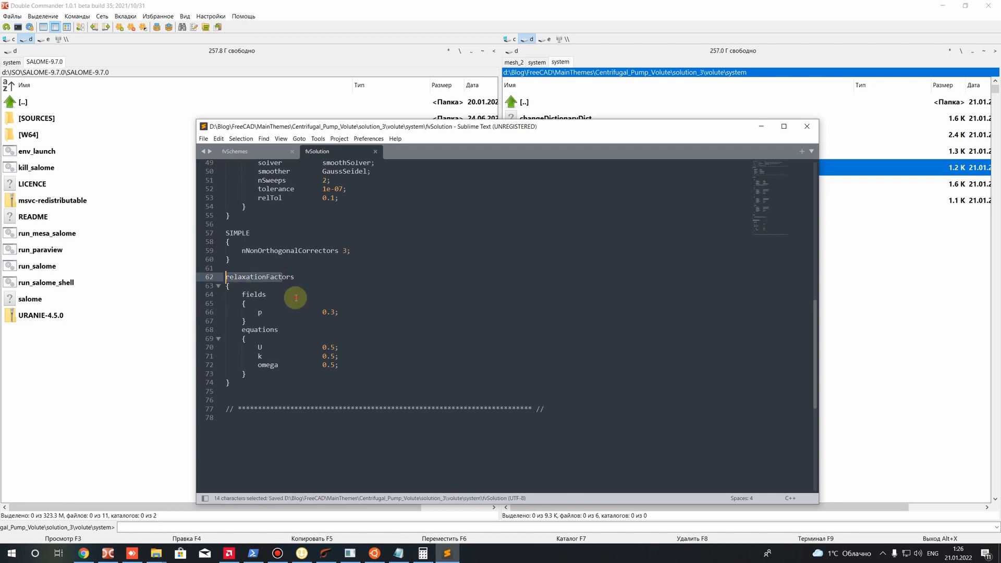
pyautogui.click(294, 302)
pyautogui.moveTo(258, 312); pyautogui.dragTo(339, 312)
pyautogui.click(336, 313)
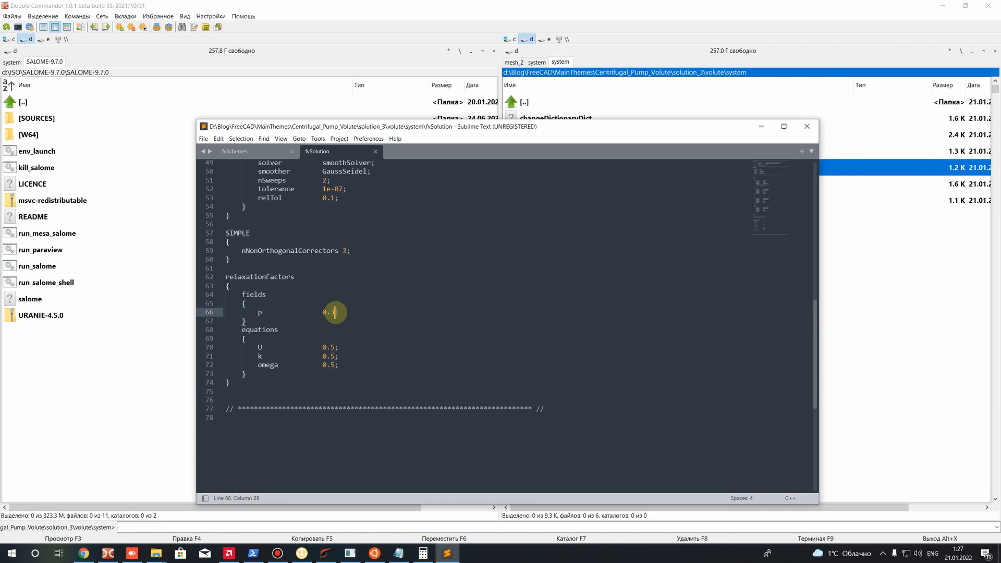
pyautogui.doubleClick(323, 313)
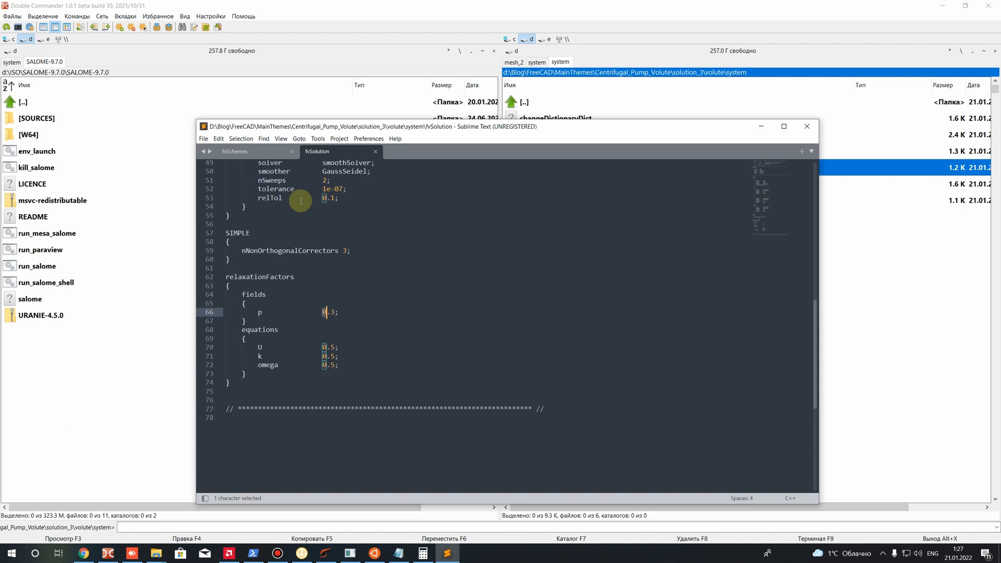
# Compare the relaxation factors of U, k and omega under equations with the one for p under fields
pyautogui.moveTo(363, 374); pyautogui.dragTo(226, 303)
pyautogui.click(331, 383)
pyautogui.moveTo(340, 365); pyautogui.dragTo(152, 306)
pyautogui.click(310, 378)
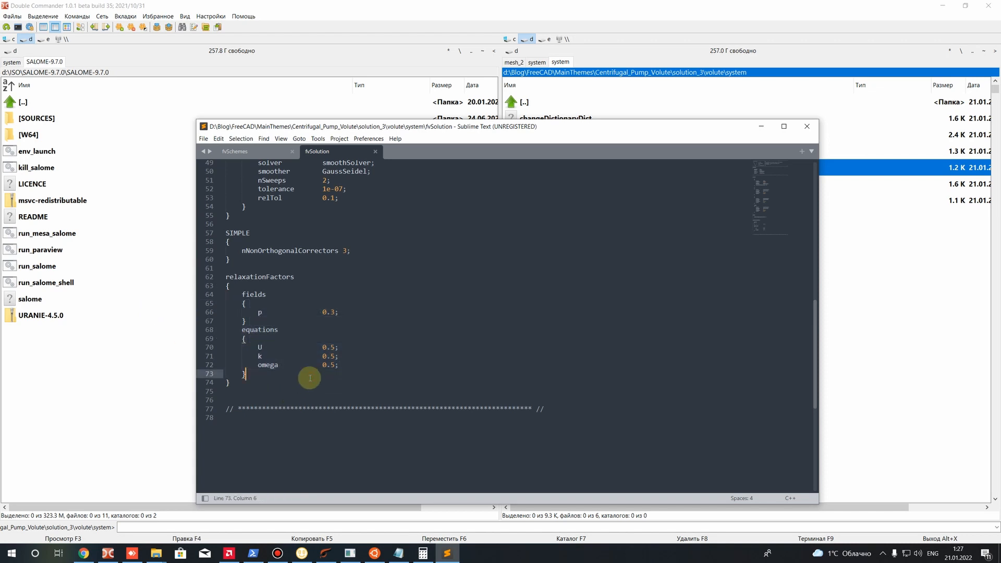
pyautogui.moveTo(346, 369); pyautogui.dragTo(167, 342)
pyautogui.click(306, 388)
pyautogui.moveTo(341, 366); pyautogui.dragTo(167, 345)
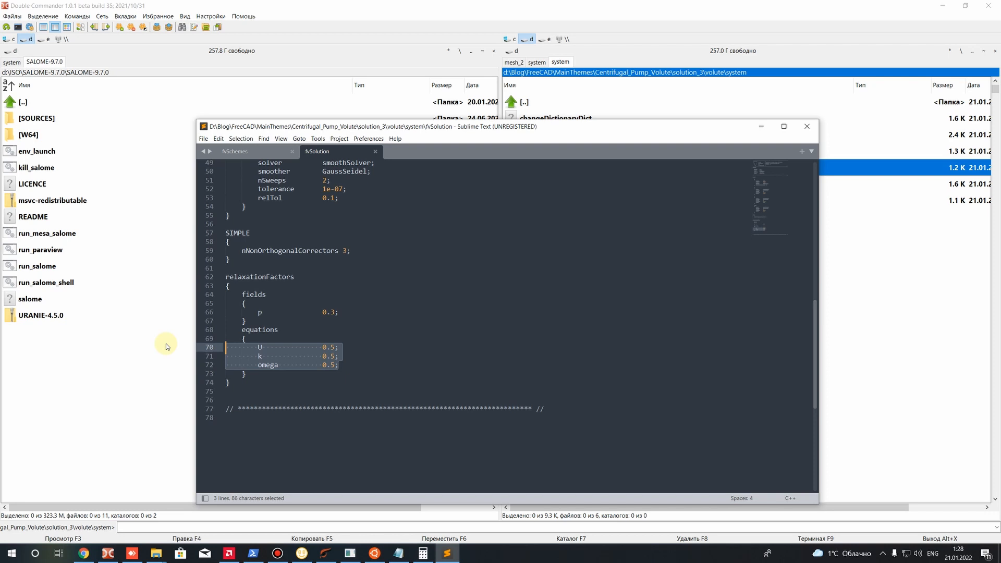
pyautogui.click(342, 358)
pyautogui.moveTo(342, 366); pyautogui.dragTo(208, 302)
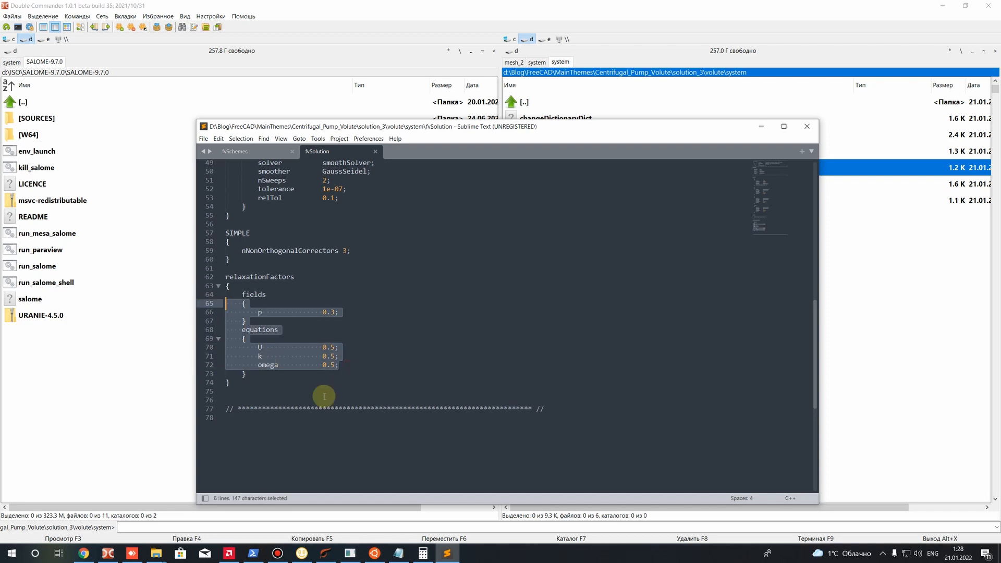
pyautogui.click(354, 370)
pyautogui.moveTo(354, 368); pyautogui.dragTo(257, 320)
pyautogui.click(380, 346)
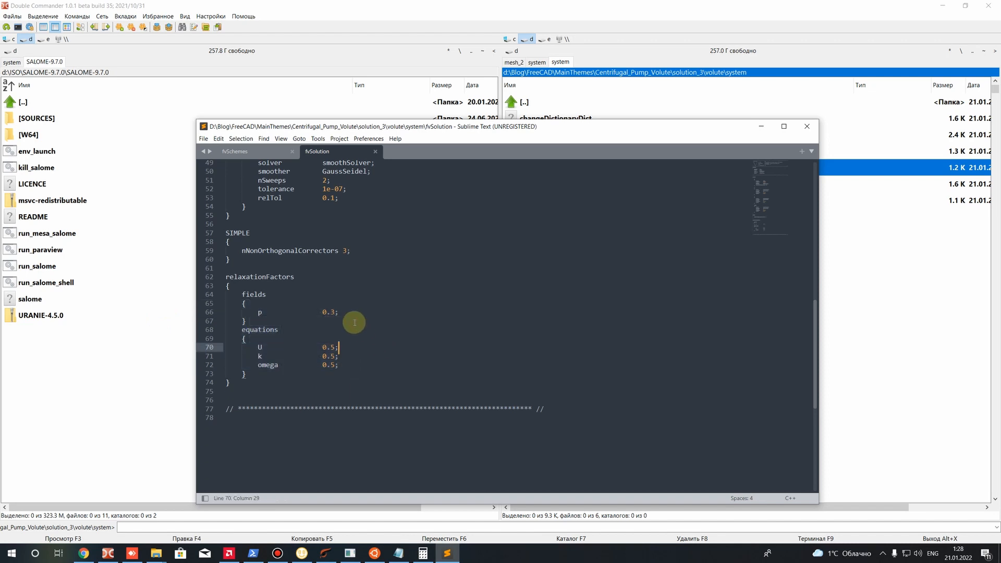
# Switch to fvSchemes and examine the default time scheme in ddtSchemes
pyautogui.click(238, 154)
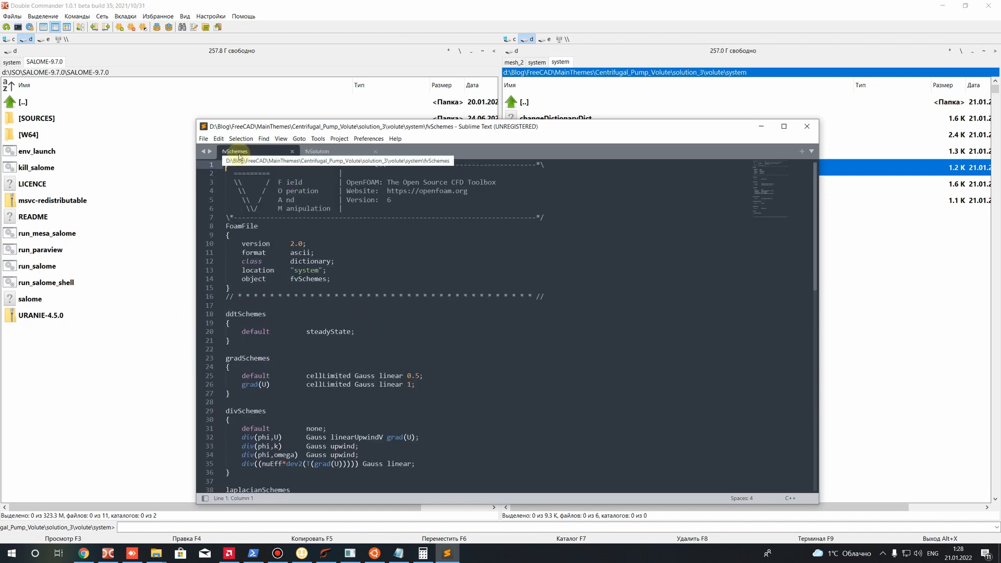
pyautogui.scroll(-8, 291, 224)
pyautogui.scroll(5, 412, 319)
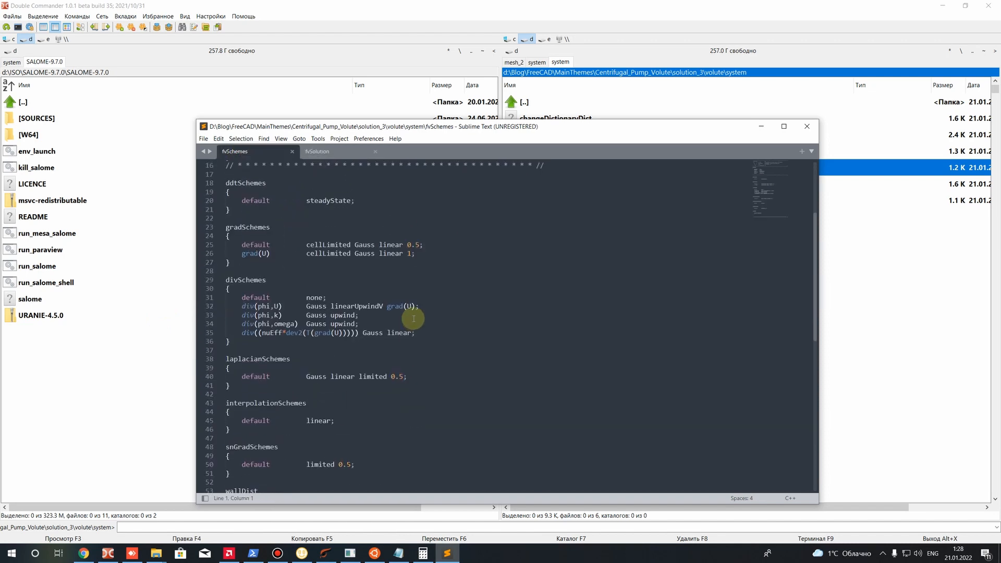
pyautogui.moveTo(226, 234)
pyautogui.mouseDown()
pyautogui.moveTo(270, 237)
pyautogui.moveTo(236, 233)
pyautogui.mouseUp()
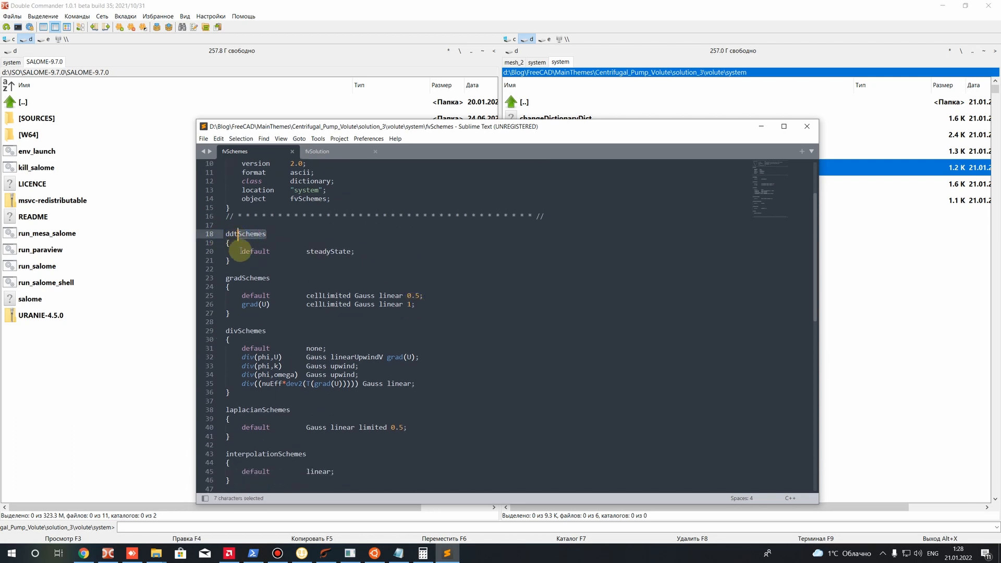
pyautogui.moveTo(306, 252); pyautogui.dragTo(351, 253)
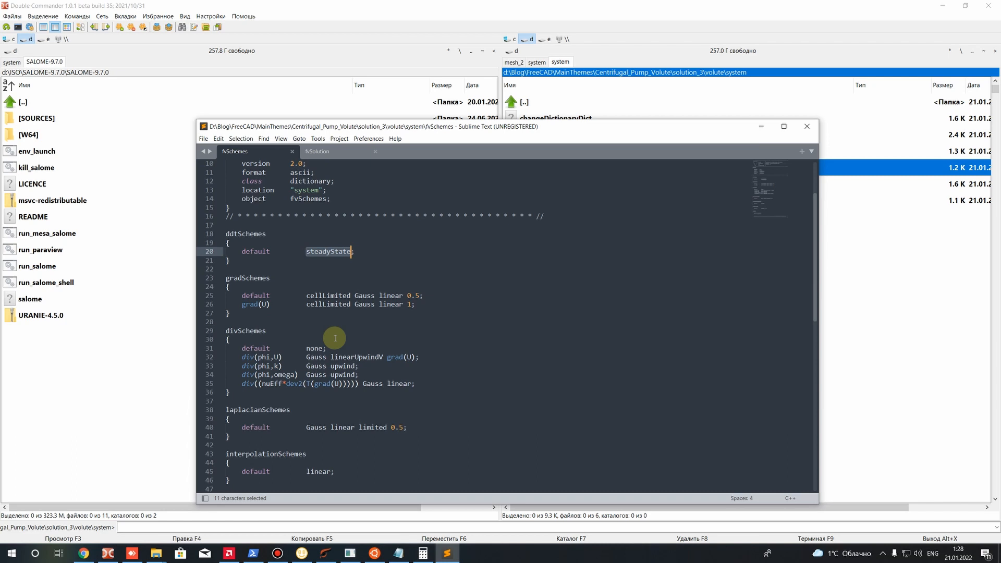
pyautogui.click(351, 295)
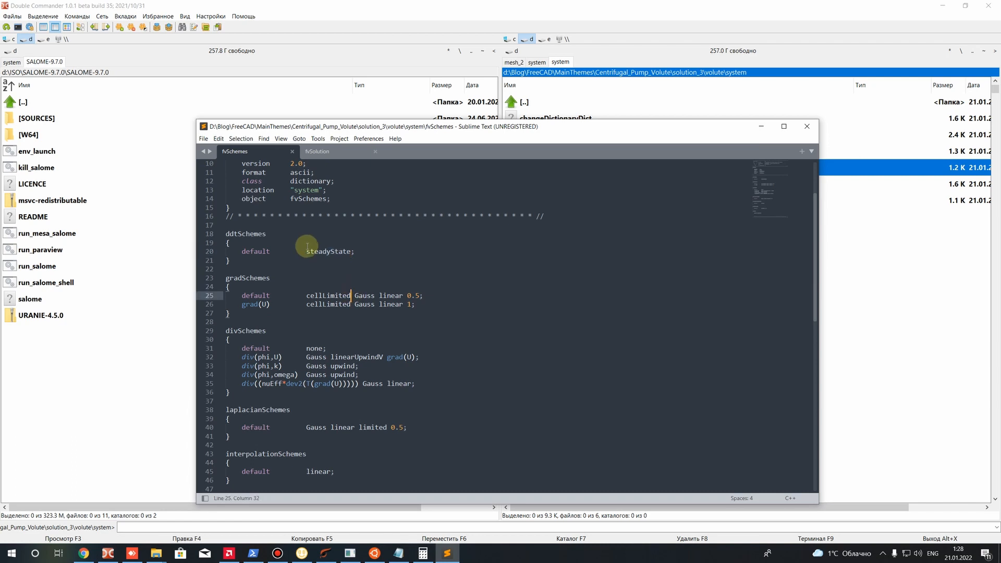
pyautogui.moveTo(306, 251); pyautogui.dragTo(355, 254)
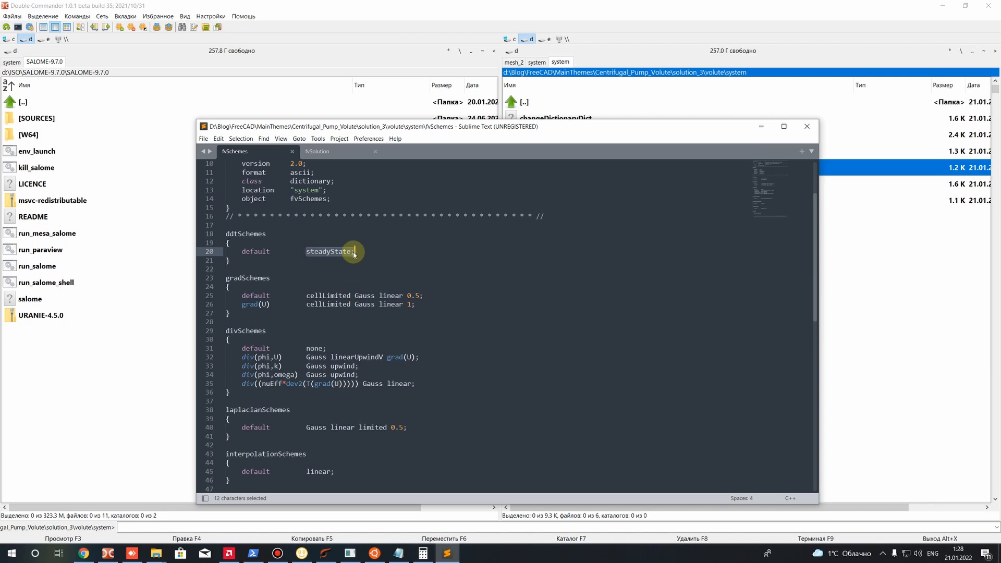
pyautogui.click(340, 258)
pyautogui.moveTo(306, 252); pyautogui.dragTo(348, 253)
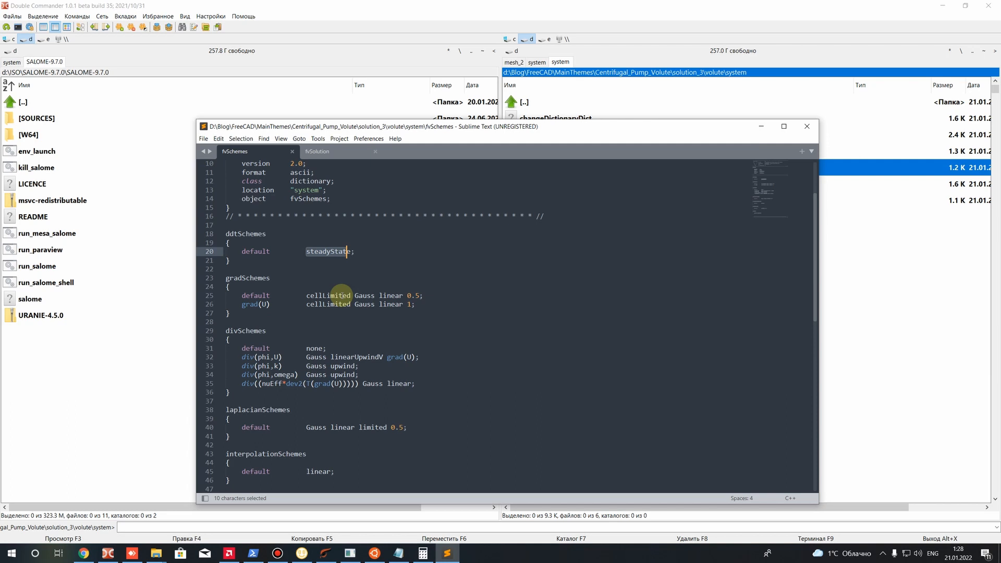
# Examine the default and grad(U) entries of gradSchemes, including their limiter coefficients
pyautogui.click(229, 286)
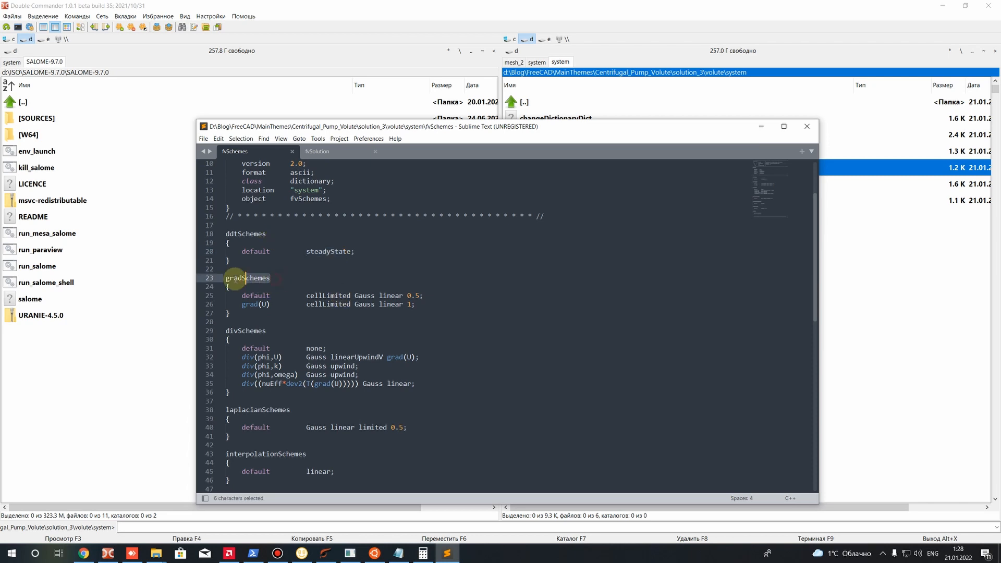
pyautogui.moveTo(415, 305); pyautogui.dragTo(161, 293)
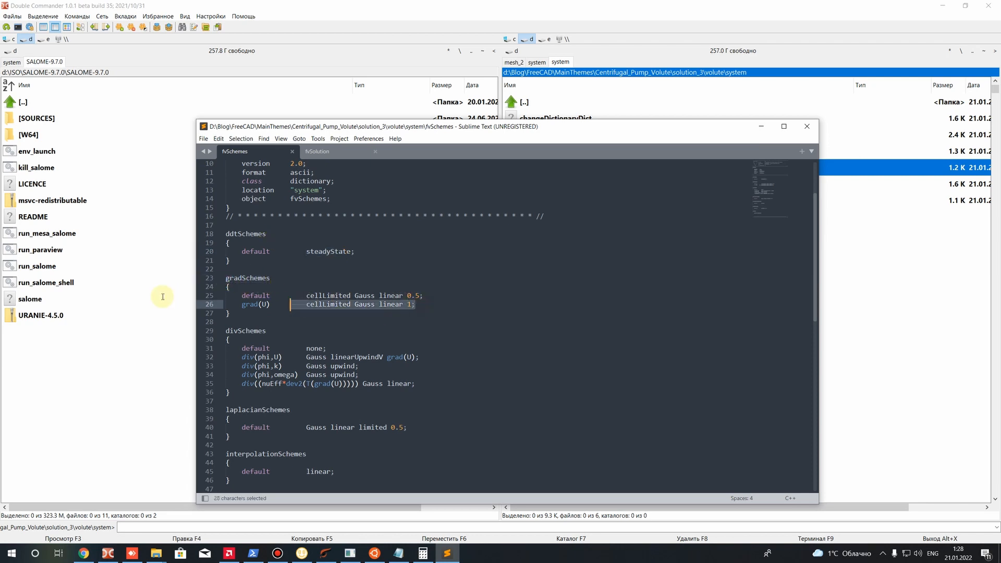
pyautogui.scroll(-1, 211, 319)
pyautogui.scroll(2, 257, 279)
pyautogui.click(350, 330)
pyautogui.moveTo(305, 312); pyautogui.dragTo(201, 313)
pyautogui.click(413, 337)
pyautogui.click(292, 336)
pyautogui.moveTo(308, 322); pyautogui.dragTo(421, 322)
pyautogui.click(347, 349)
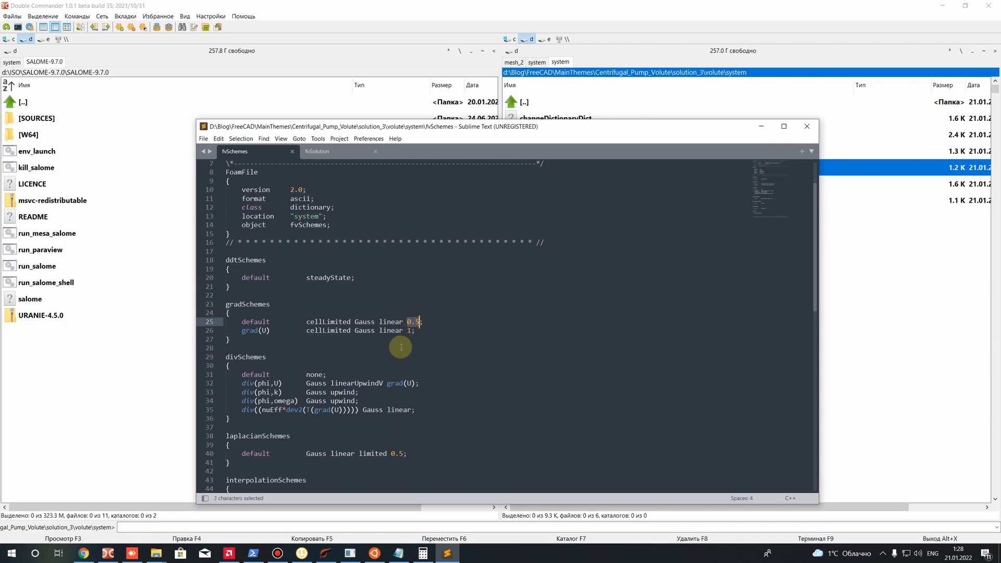
# Examine divSchemes, comparing the convection scheme for div(phi,U) with the one for div(phi,k)
pyautogui.scroll(-3, 401, 348)
pyautogui.click(393, 331)
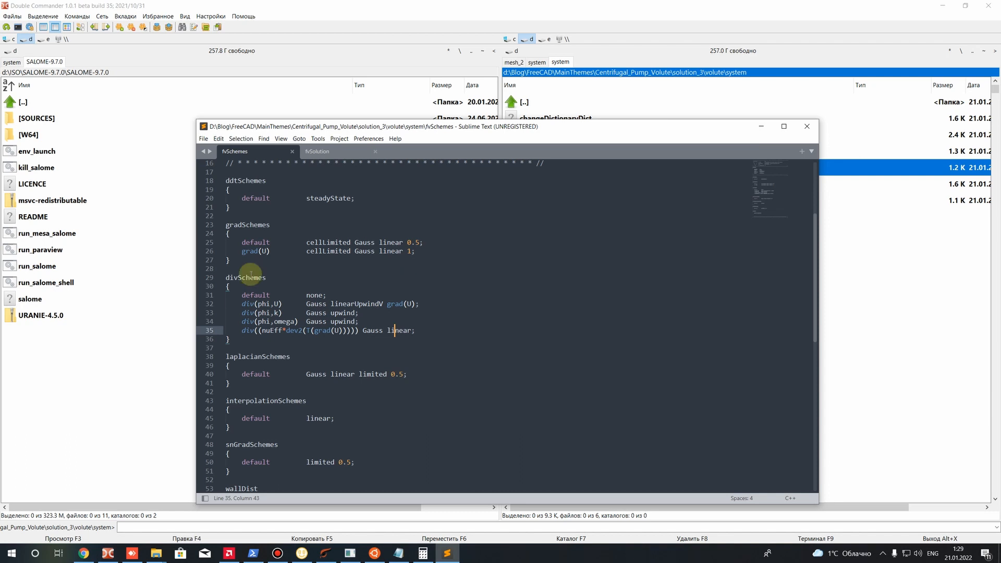
pyautogui.moveTo(267, 278); pyautogui.dragTo(205, 283)
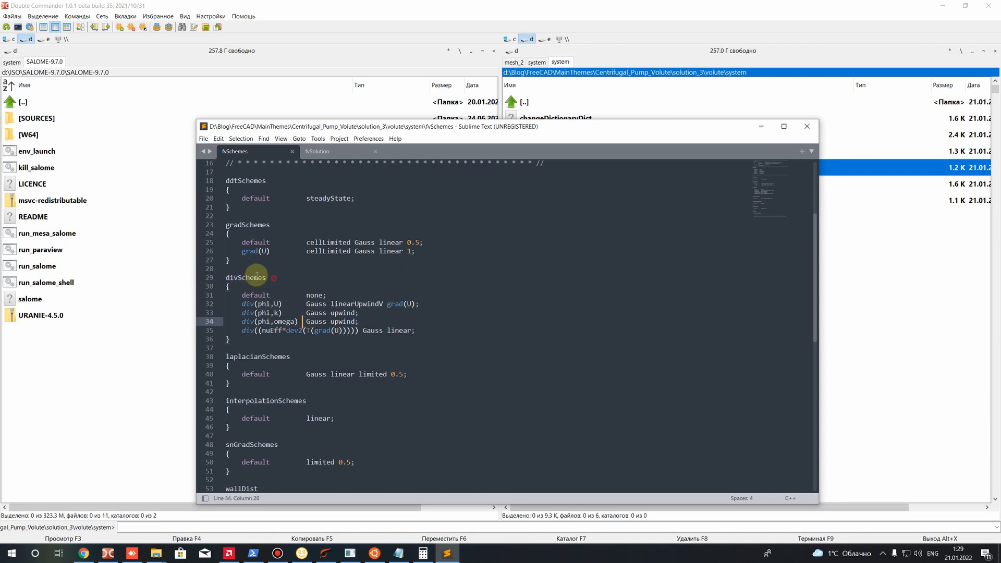
pyautogui.click(319, 304)
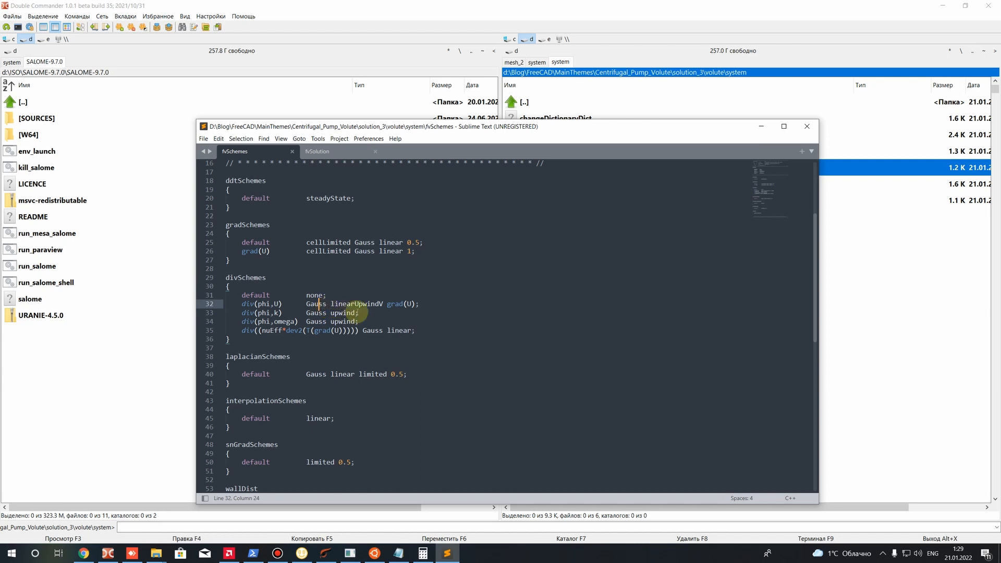
pyautogui.click(334, 313)
pyautogui.moveTo(332, 313); pyautogui.dragTo(353, 316)
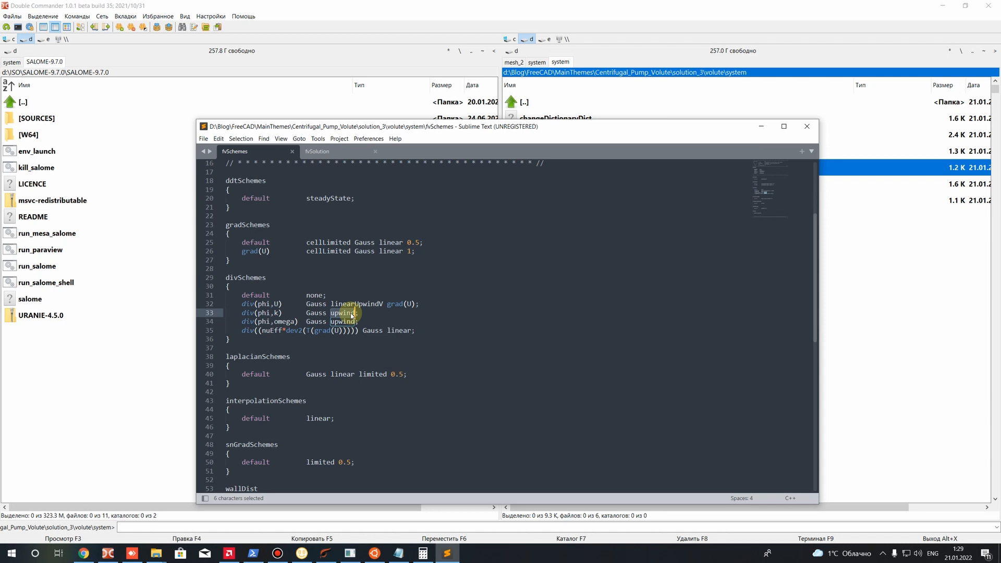
pyautogui.moveTo(330, 304); pyautogui.dragTo(411, 304)
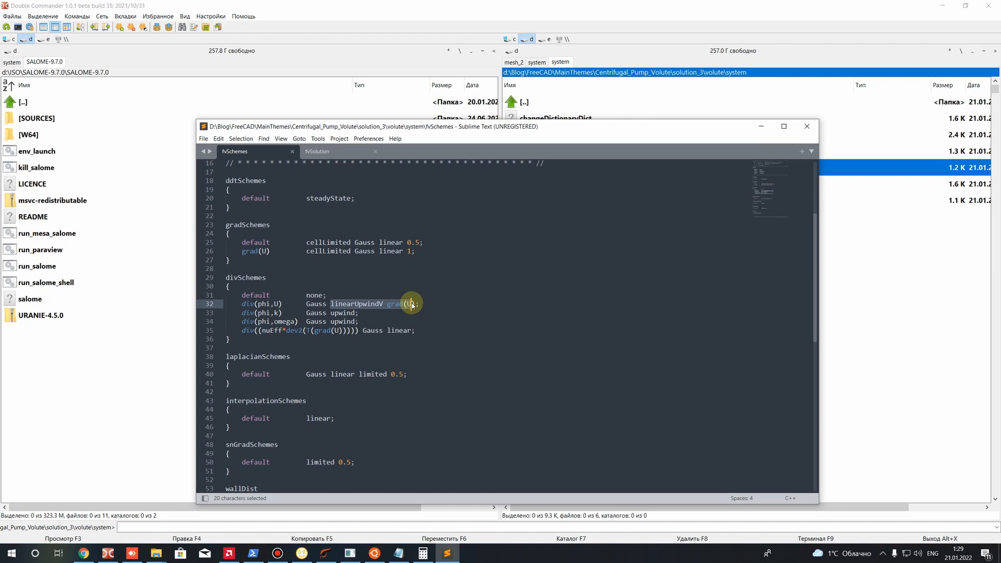
pyautogui.moveTo(328, 313); pyautogui.dragTo(359, 315)
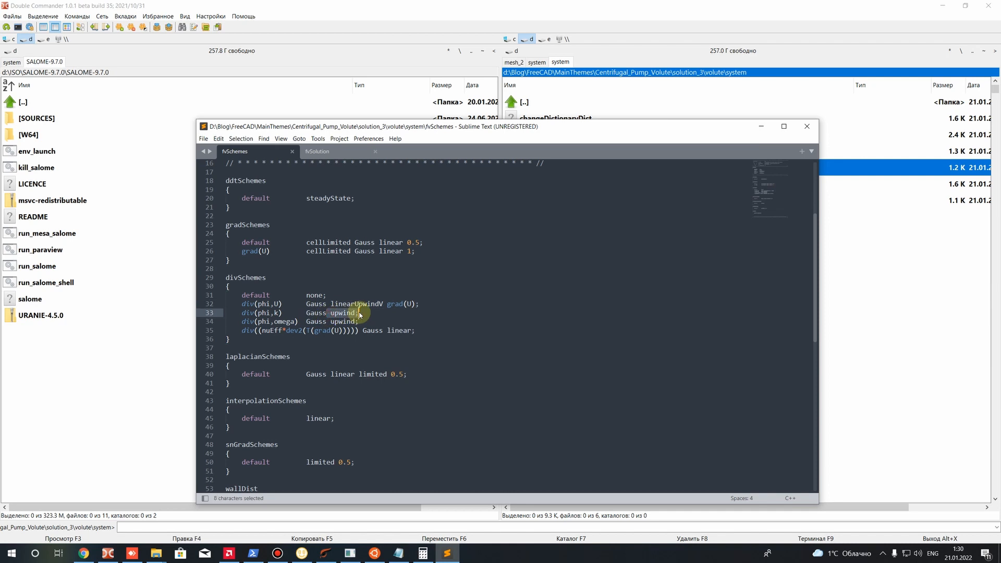
# Examine the default entry of laplacianSchemes in fvSchemes
pyautogui.scroll(-3, 359, 315)
pyautogui.moveTo(402, 295); pyautogui.dragTo(311, 293)
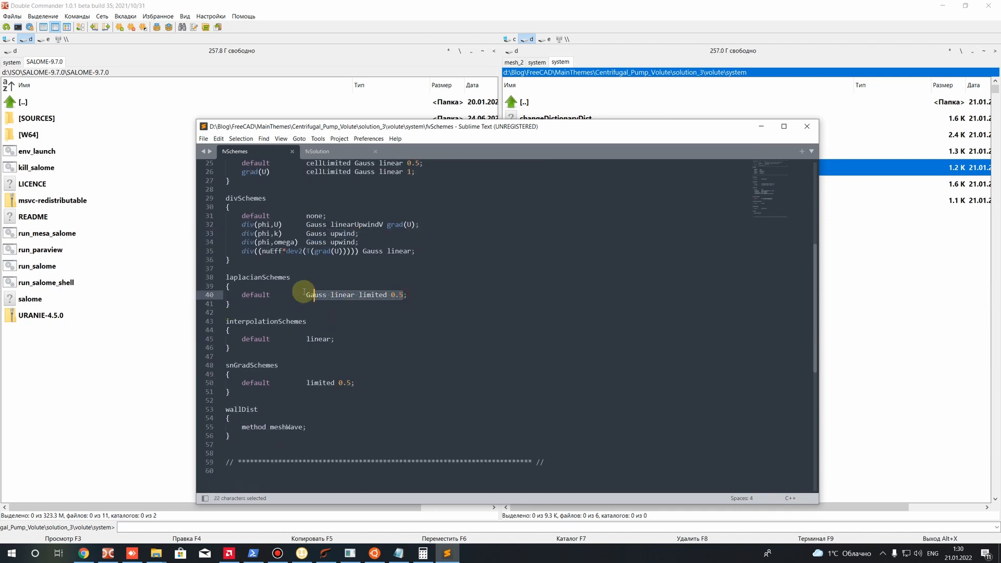
pyautogui.click(324, 328)
pyautogui.moveTo(406, 294); pyautogui.dragTo(109, 275)
pyautogui.click(283, 311)
pyautogui.moveTo(290, 279); pyautogui.dragTo(204, 283)
pyautogui.click(294, 304)
pyautogui.moveTo(319, 288); pyautogui.dragTo(416, 306)
pyautogui.click(409, 306)
# Look over all scheme sections of fvSchemes together, from ddtSchemes down to wallDist
pyautogui.moveTo(281, 295); pyautogui.dragTo(373, 399)
pyautogui.click(376, 402)
pyautogui.moveTo(308, 437); pyautogui.dragTo(281, 180)
pyautogui.scroll(3, 417, 387)
pyautogui.click(432, 332)
pyautogui.moveTo(472, 358); pyautogui.dragTo(386, 171)
pyautogui.click(443, 386)
pyautogui.scroll(-5, 372, 396)
pyautogui.moveTo(367, 387); pyautogui.dragTo(215, 214)
pyautogui.scroll(10, 221, 248)
pyautogui.click(483, 409)
pyautogui.scroll(-7, 399, 335)
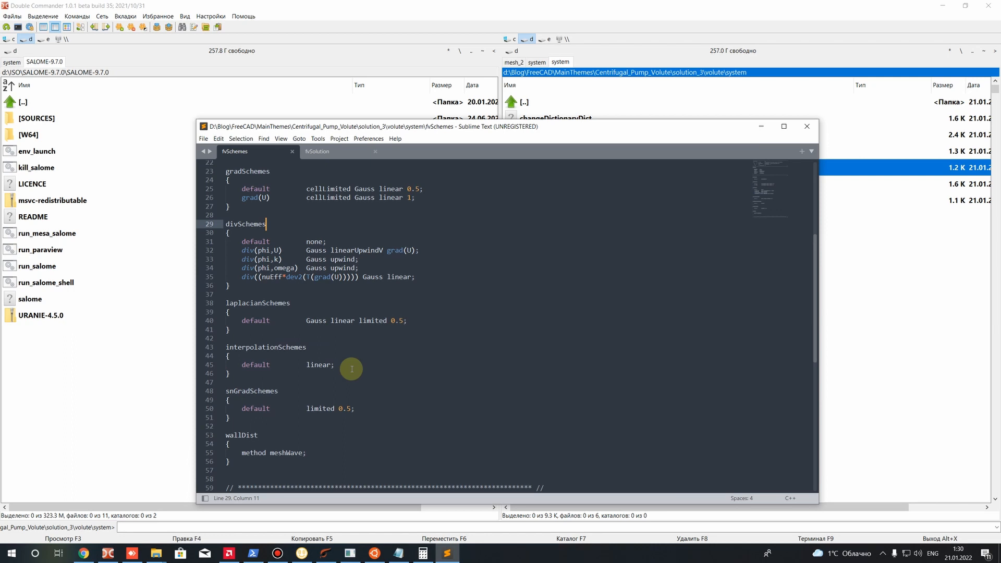
pyautogui.scroll(3, 352, 368)
pyautogui.scroll(-5, 333, 237)
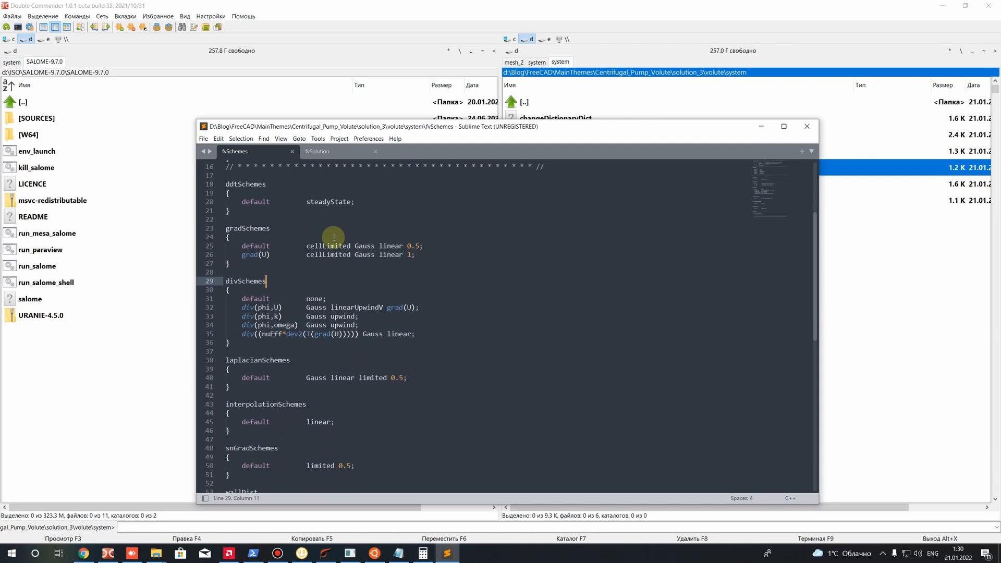
pyautogui.scroll(3, 319, 307)
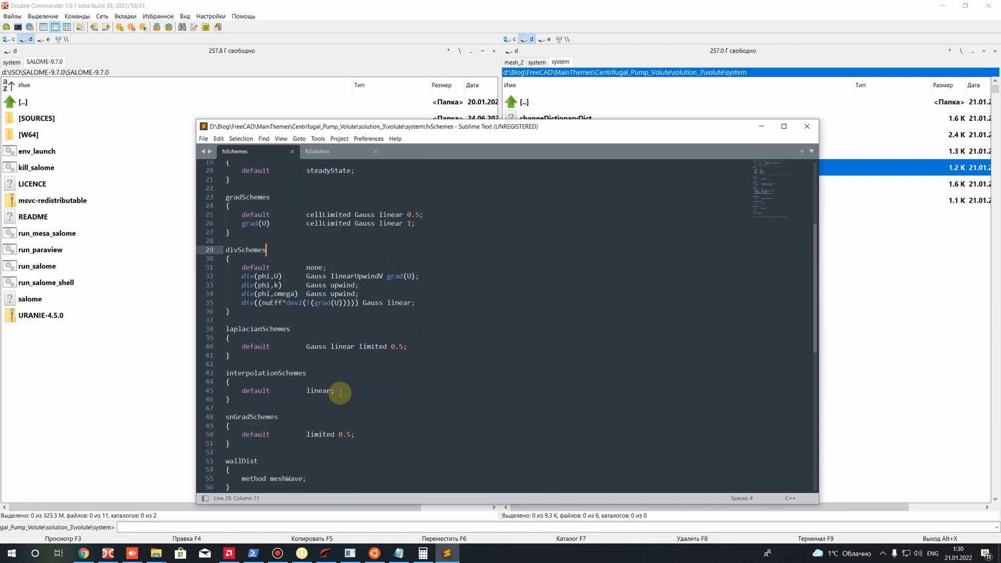
# Recheck the gradSchemes and divSchemes blocks, the div(phi,U) scheme and the default laplacian scheme
pyautogui.moveTo(422, 309); pyautogui.dragTo(226, 215)
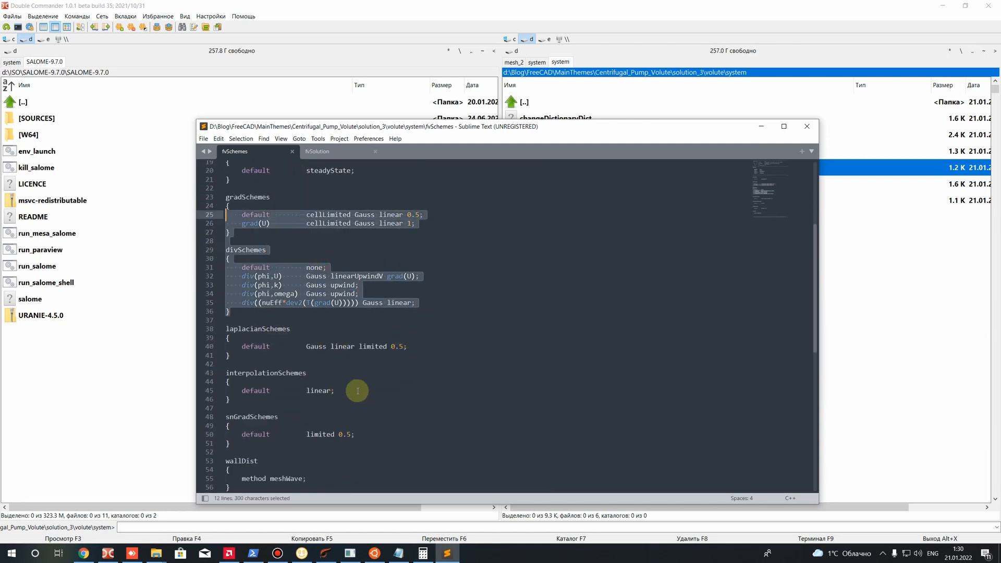
pyautogui.click(365, 347)
pyautogui.moveTo(330, 276); pyautogui.dragTo(417, 276)
pyautogui.moveTo(331, 276); pyautogui.dragTo(434, 285)
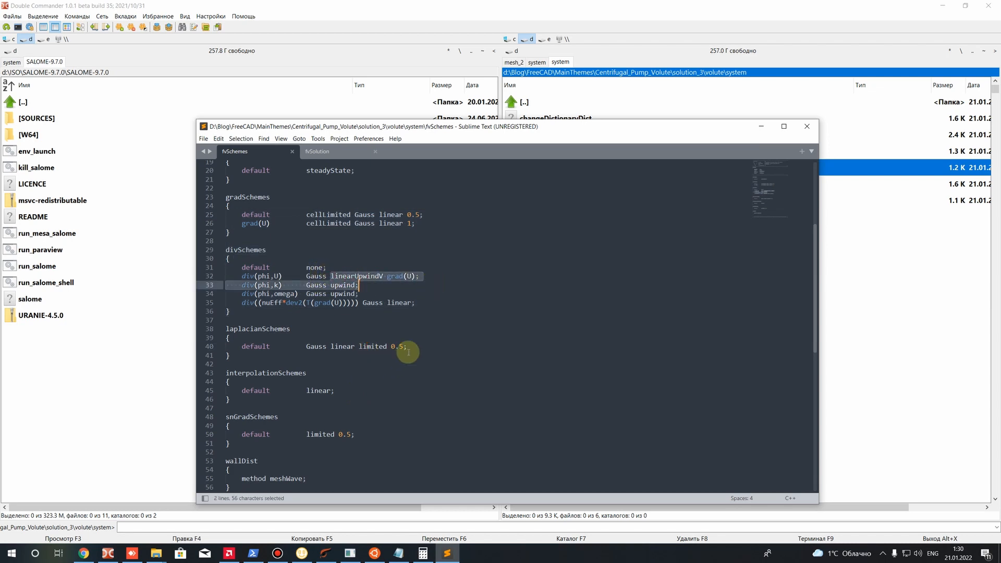
pyautogui.moveTo(410, 347); pyautogui.dragTo(312, 351)
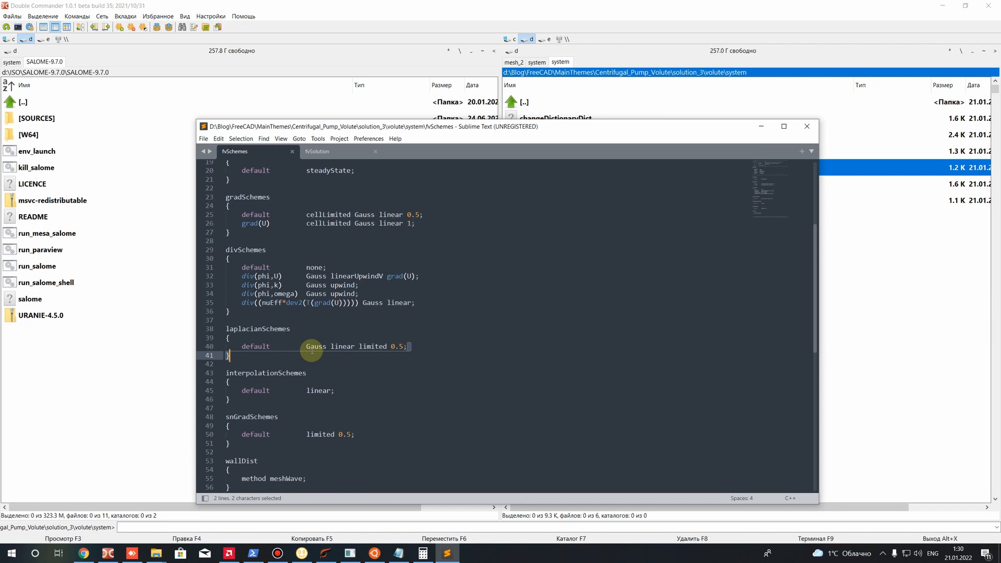
# Save fvSchemes and close the text editor
pyautogui.scroll(-3, 312, 351)
pyautogui.hotkey('ctrl', 's')
pyautogui.click(807, 126)
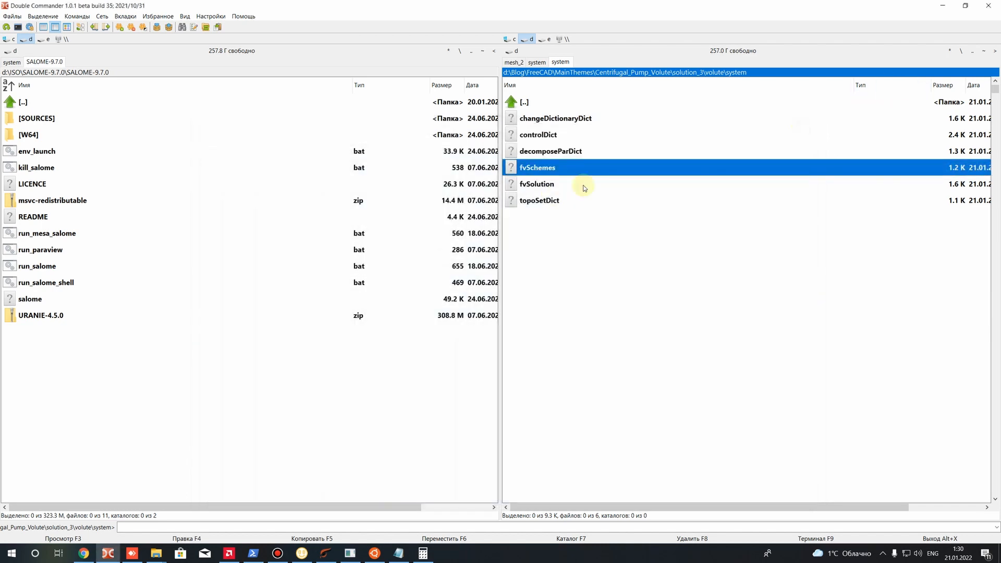
# Open topoSetDict from the system folder in the text editor and look over its actions list
pyautogui.click(550, 187)
pyautogui.rightClick(543, 202)
pyautogui.click(582, 225)
pyautogui.scroll(-4, 355, 302)
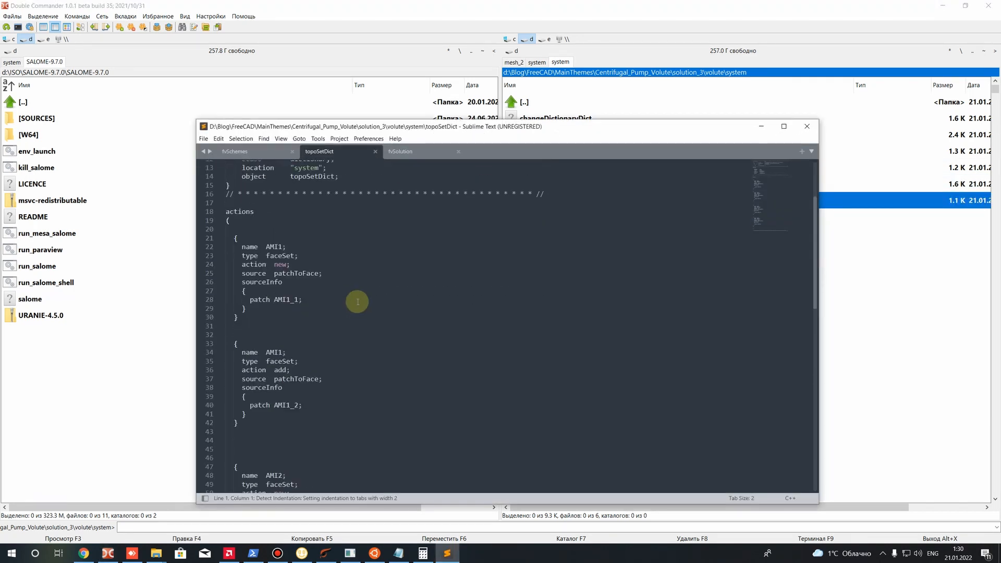
pyautogui.click(307, 341)
pyautogui.scroll(-4, 306, 346)
pyautogui.scroll(-4, 306, 346)
pyautogui.scroll(10, 306, 346)
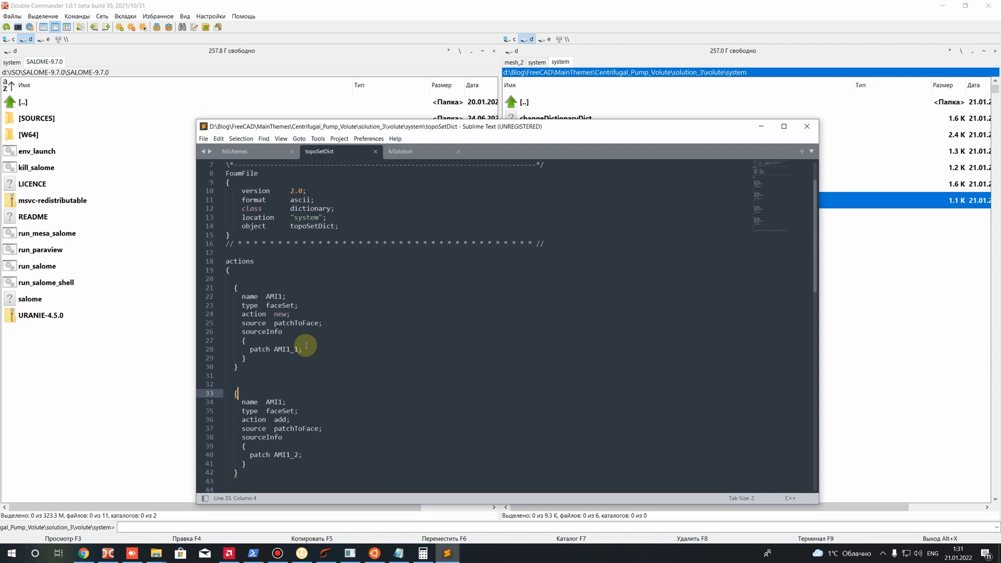
# Examine the two AMI1 faceSet actions in topoSetDict, from their set names to the first source patch
pyautogui.moveTo(266, 296); pyautogui.dragTo(282, 297)
pyautogui.scroll(-1, 284, 384)
pyautogui.click(286, 386)
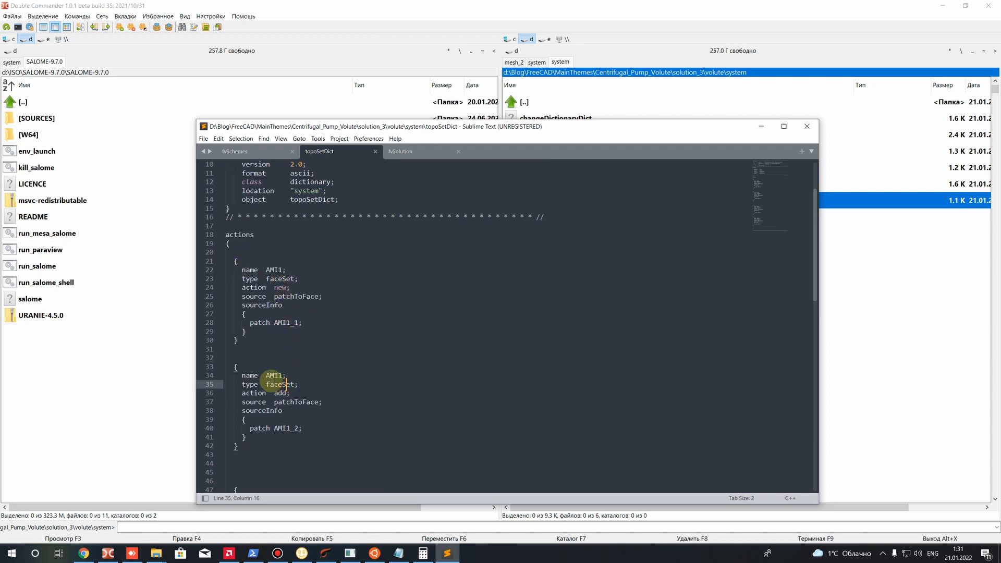
pyautogui.scroll(-5, 272, 370)
pyautogui.moveTo(266, 366); pyautogui.dragTo(290, 392)
pyautogui.scroll(-3, 290, 391)
pyautogui.scroll(7, 286, 375)
pyautogui.click(272, 296)
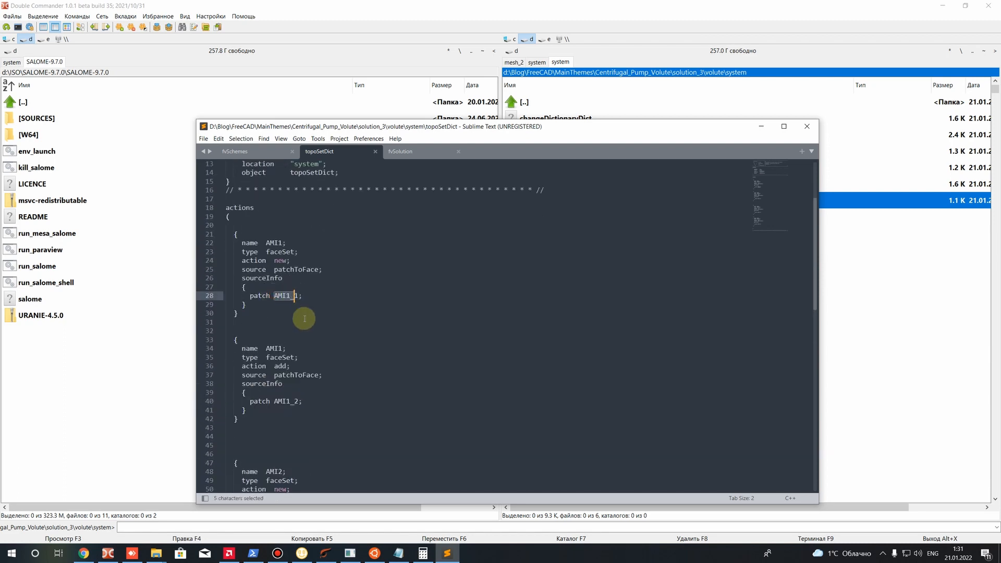
# Compare the AMI1 set name with the source patches AMI1_1 and AMI1_2 it is built from
pyautogui.click(305, 330)
pyautogui.moveTo(277, 401); pyautogui.dragTo(299, 402)
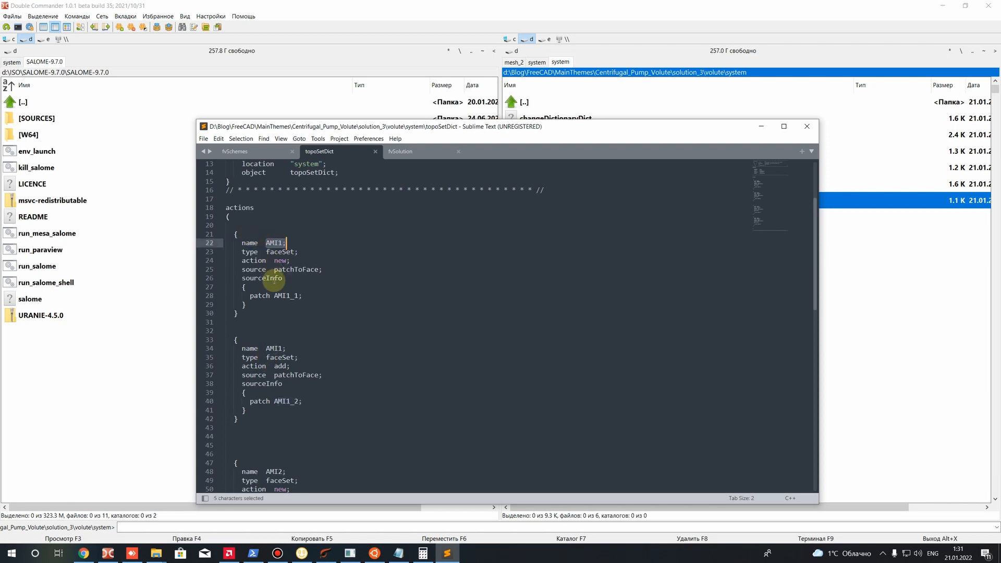
pyautogui.click(275, 295)
pyautogui.moveTo(275, 295); pyautogui.dragTo(298, 296)
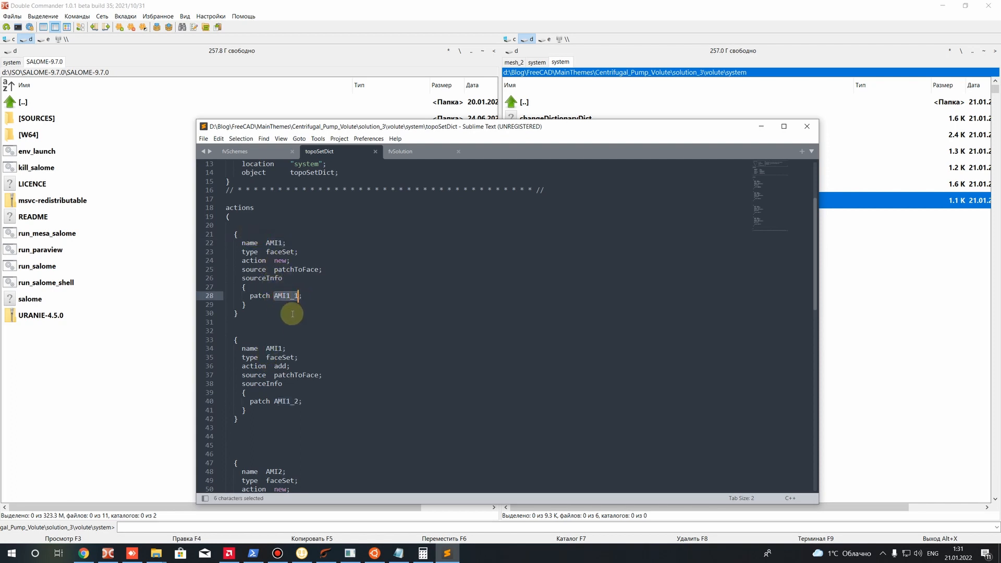
pyautogui.moveTo(275, 401); pyautogui.dragTo(299, 401)
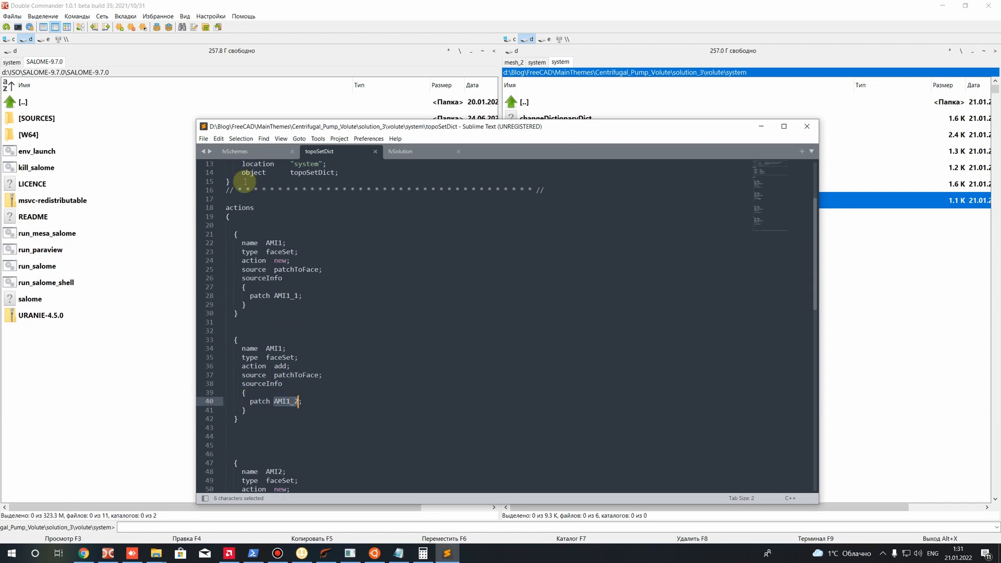
pyautogui.moveTo(266, 348); pyautogui.dragTo(282, 349)
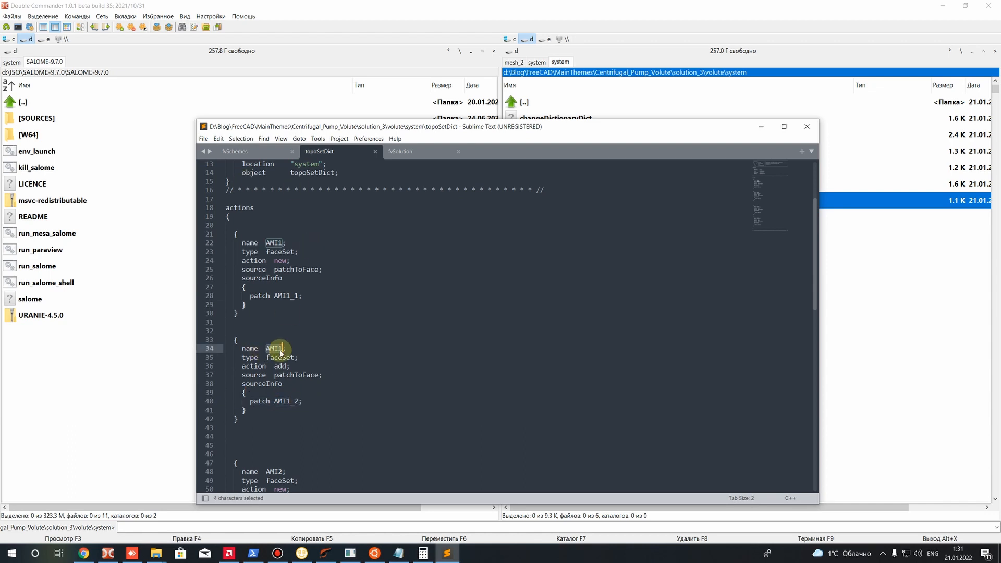
pyautogui.scroll(-9, 280, 355)
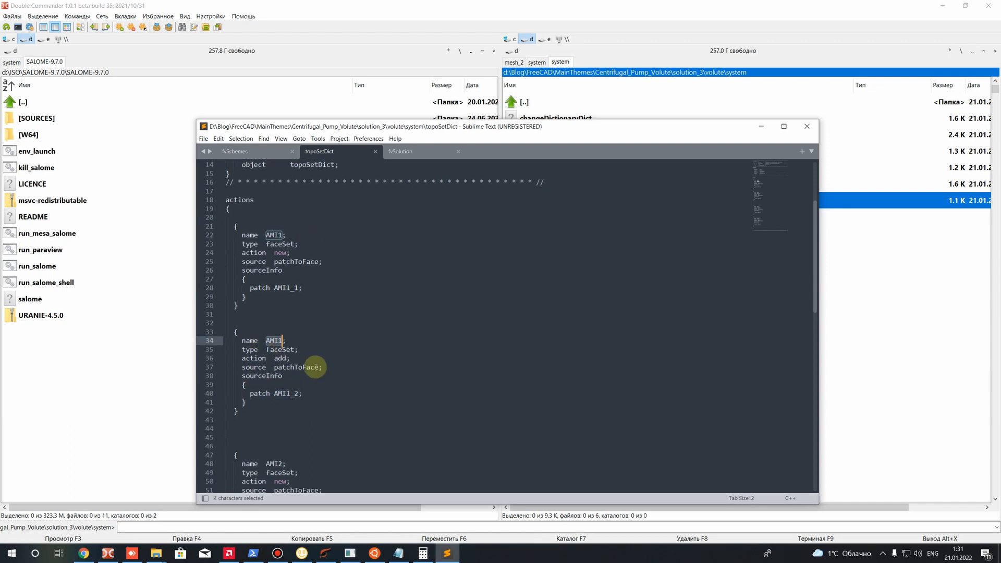
# Examine the two AMI2 faceSet actions and their source patches AMI2_1 and AMI2_2
pyautogui.moveTo(266, 234); pyautogui.dragTo(279, 237)
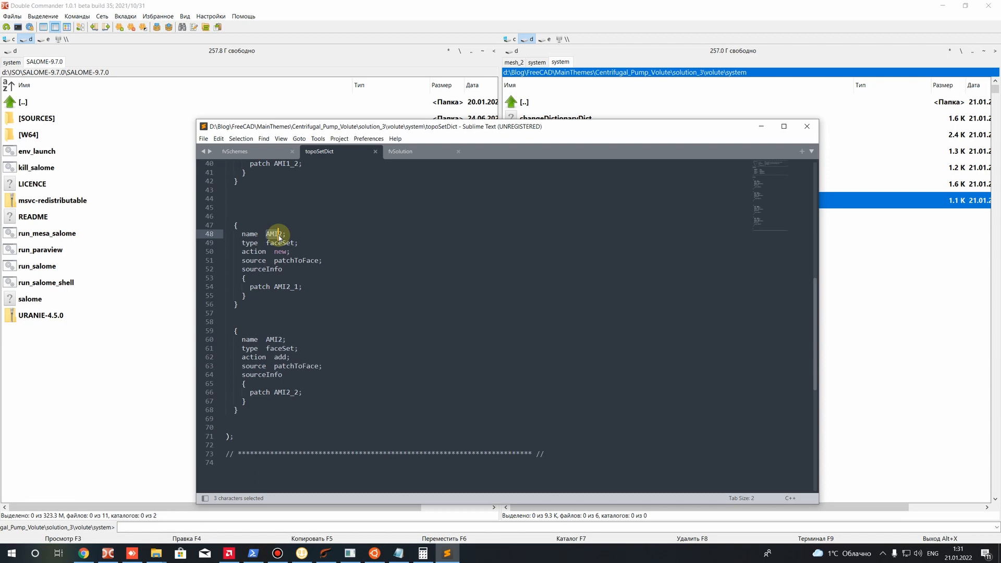
pyautogui.moveTo(275, 287); pyautogui.dragTo(301, 287)
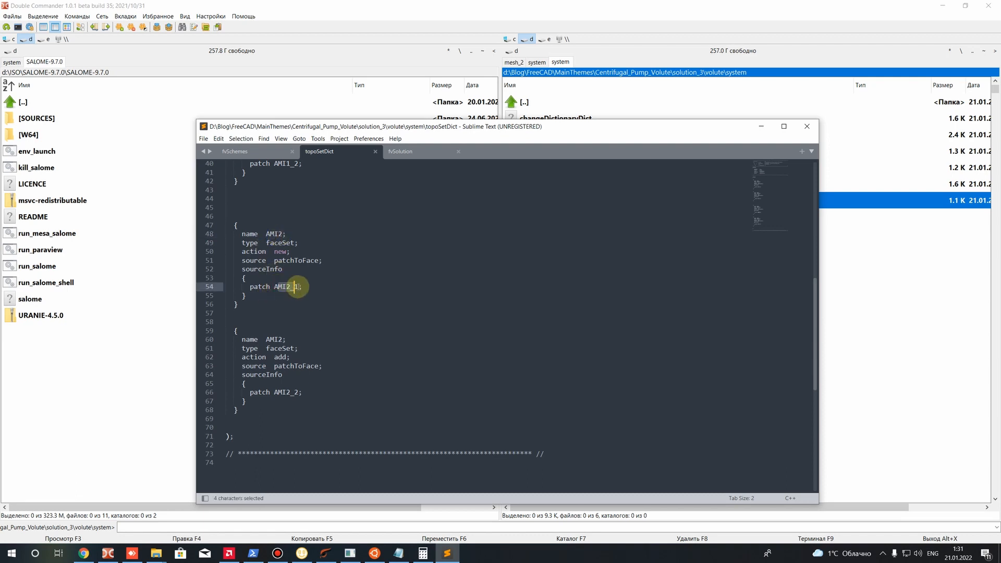
pyautogui.click(297, 393)
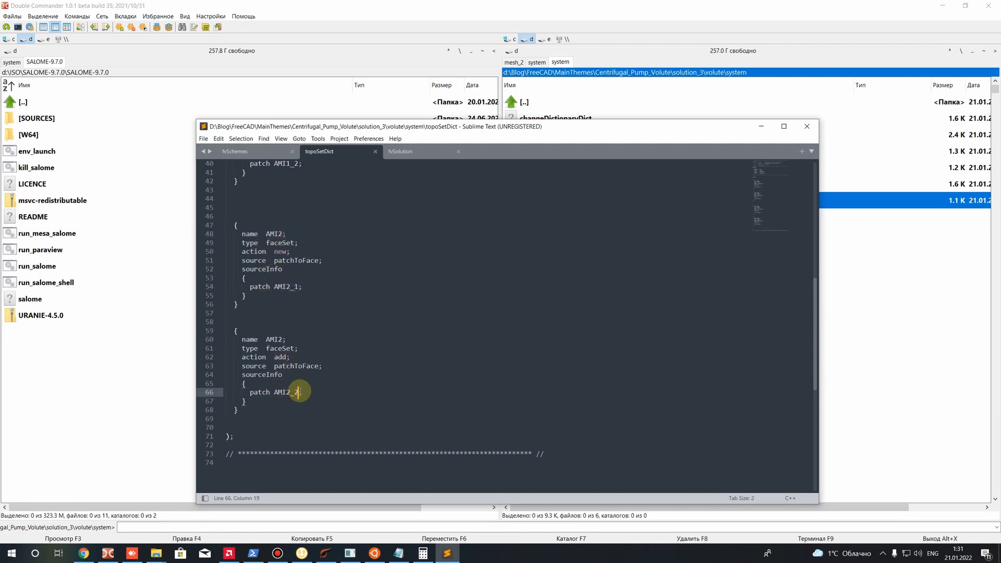
pyautogui.moveTo(283, 418); pyautogui.dragTo(195, 223)
pyautogui.click(378, 331)
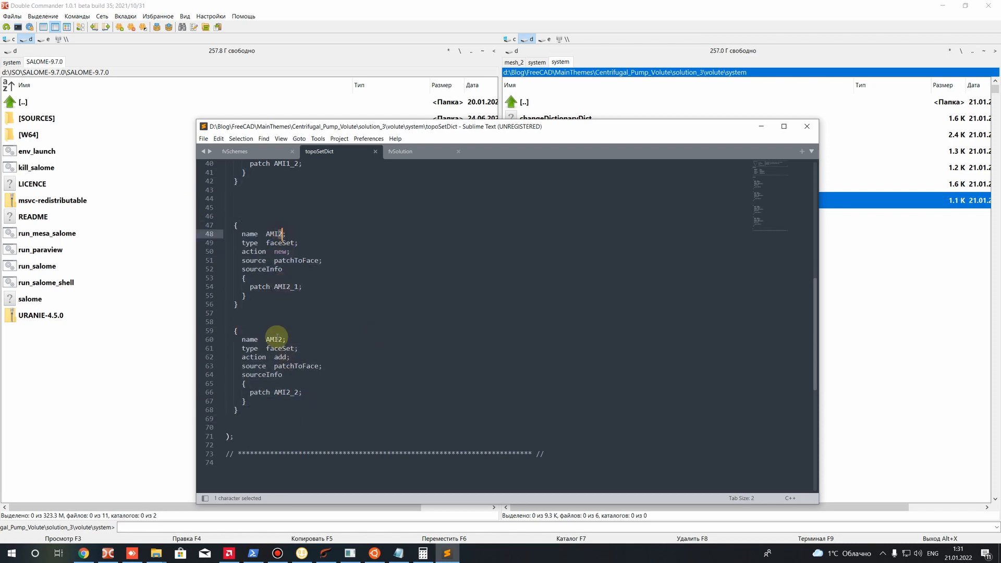
pyautogui.moveTo(279, 339); pyautogui.dragTo(283, 340)
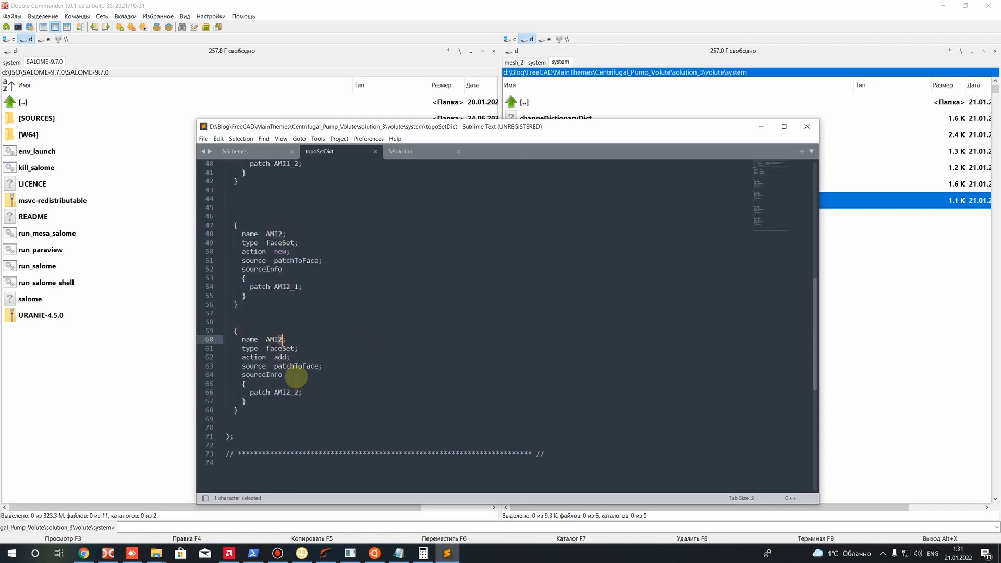
pyautogui.moveTo(290, 392); pyautogui.dragTo(286, 392)
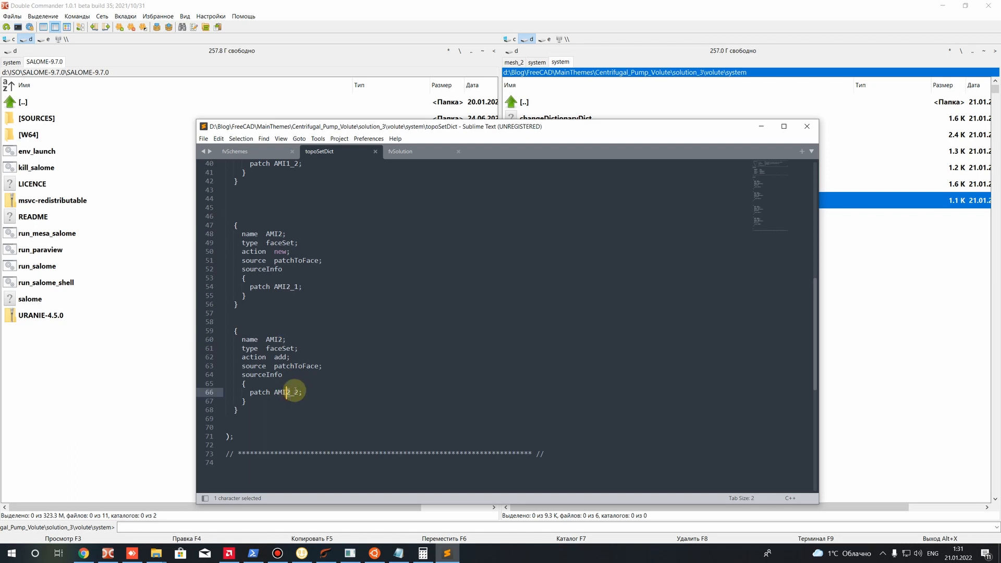
pyautogui.write('3')
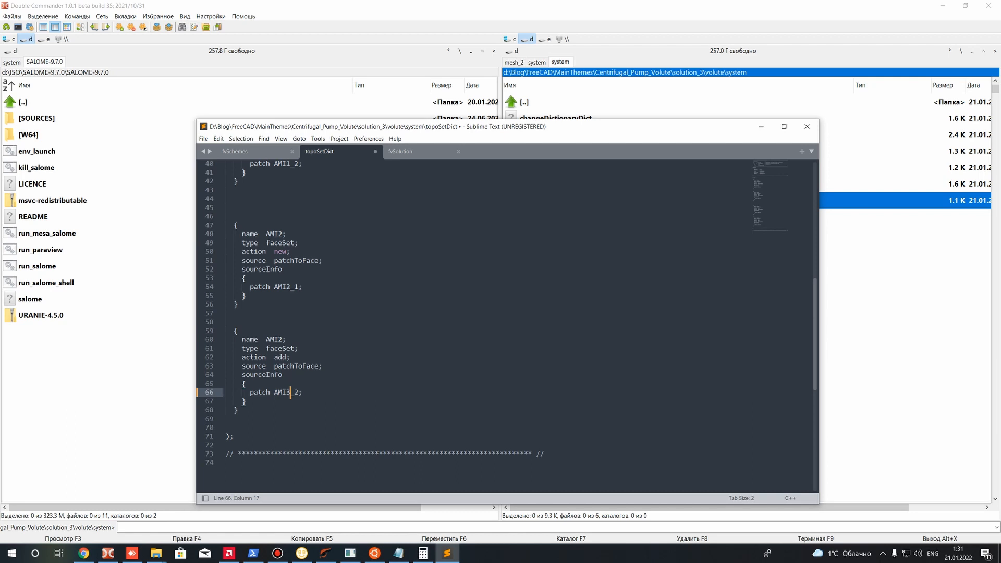
pyautogui.press('BackSpace')
pyautogui.write('2')
# Save topoSetDict and close the text editor
pyautogui.hotkey('ctrl', 's')
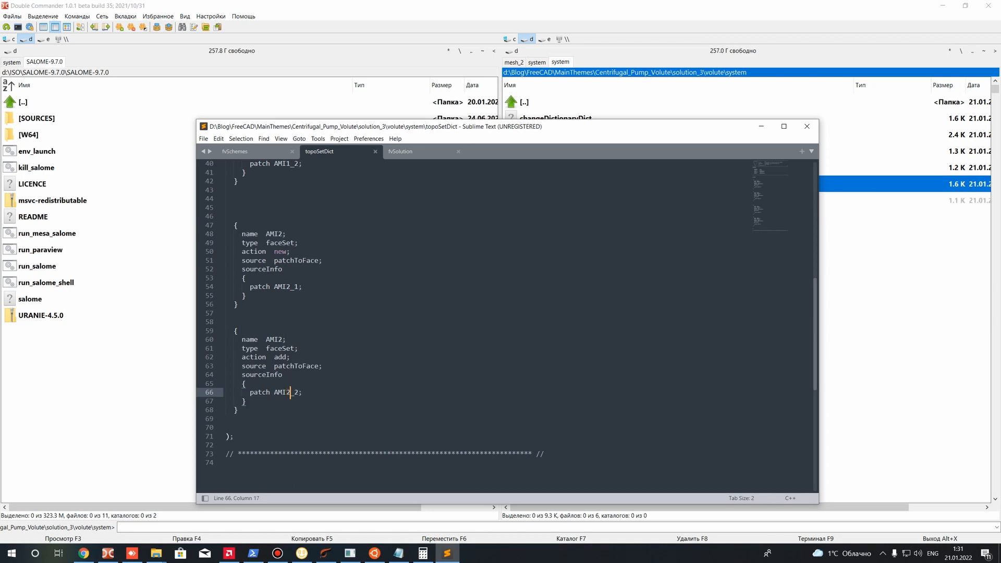
pyautogui.moveTo(315, 385); pyautogui.dragTo(223, 173)
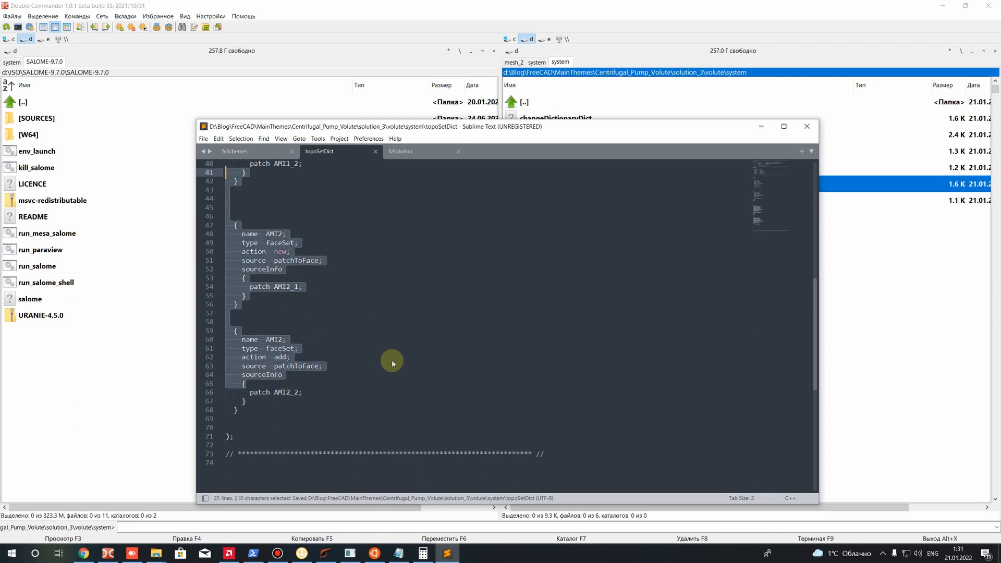
pyautogui.click(806, 126)
pyautogui.click(533, 201)
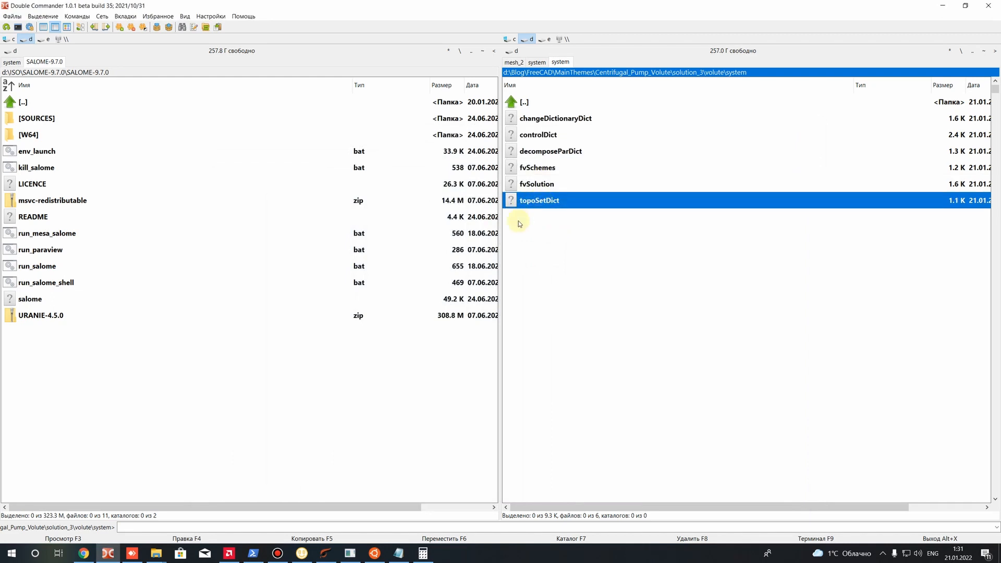
# Switch to the Ubuntu terminal and run topoSet on the volute case
pyautogui.click(357, 558)
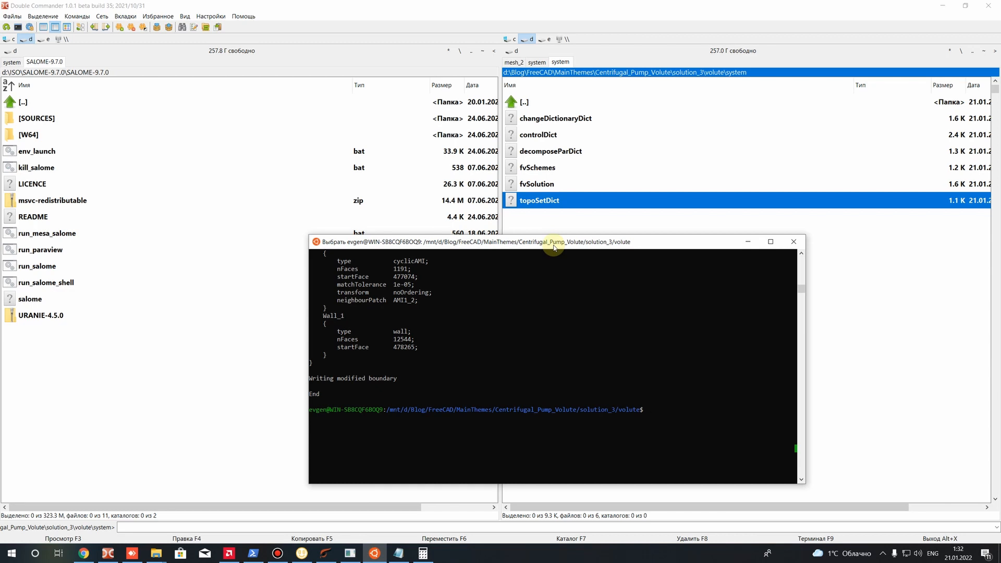
pyautogui.write('topoSet')
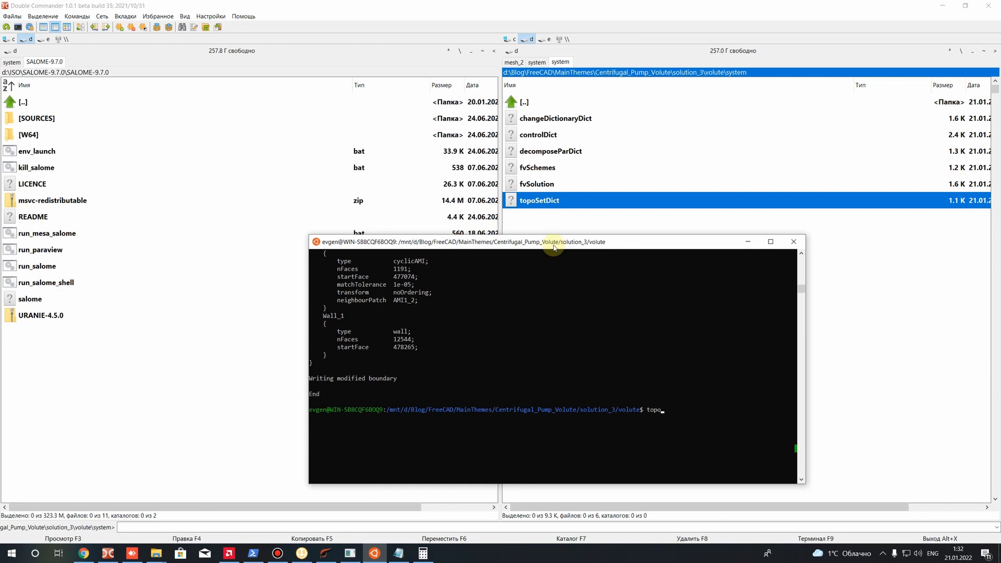
pyautogui.press('Return')
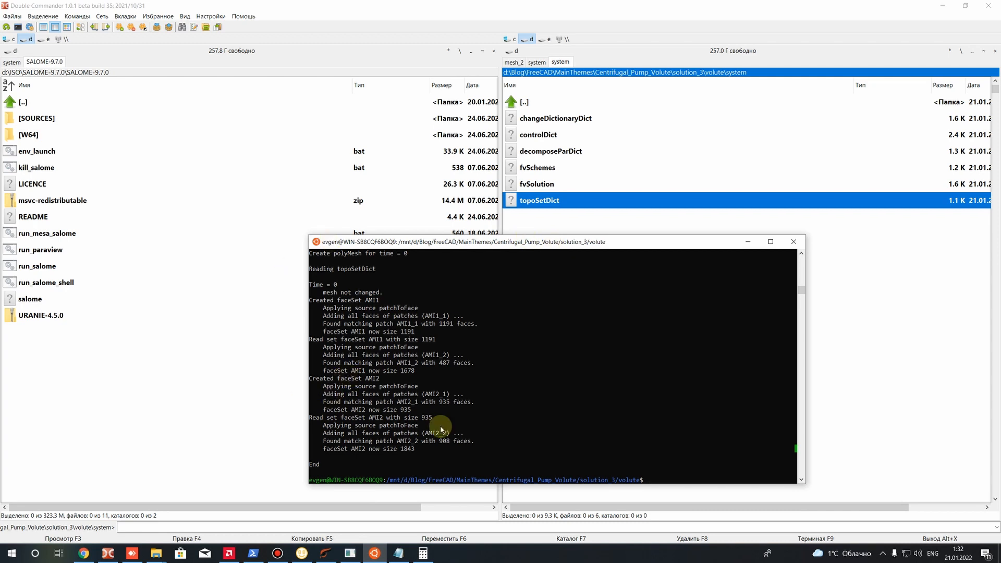
# Review the AMI1 and AMI2 face set creation in the topoSet output
pyautogui.moveTo(455, 417); pyautogui.dragTo(311, 277)
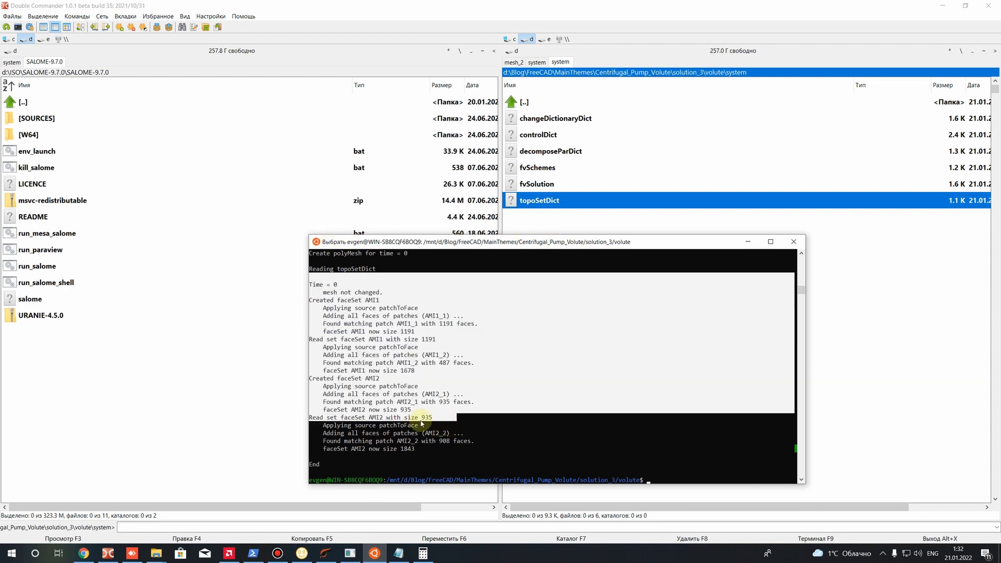
pyautogui.rightClick(422, 423)
pyautogui.click(655, 487)
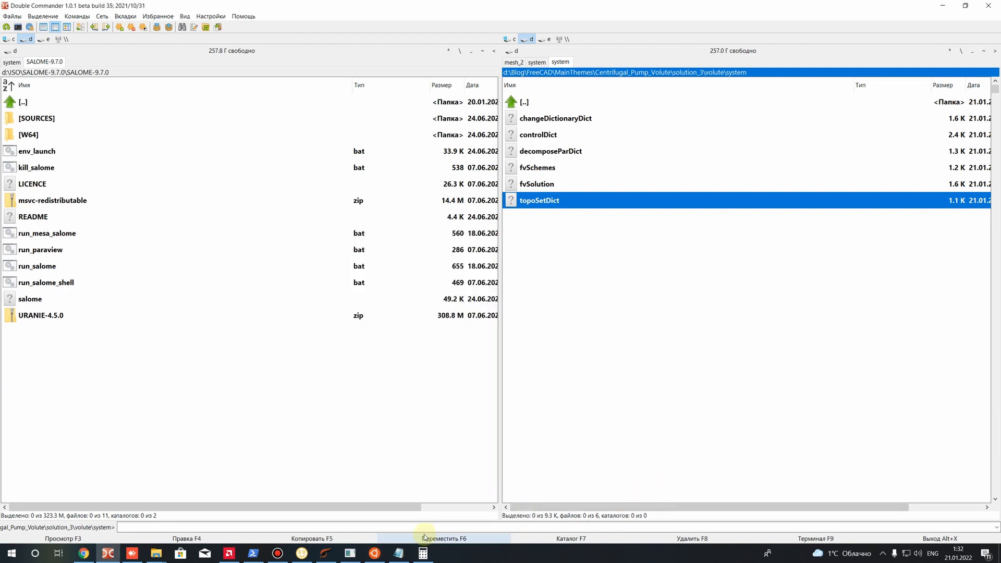
pyautogui.click(374, 554)
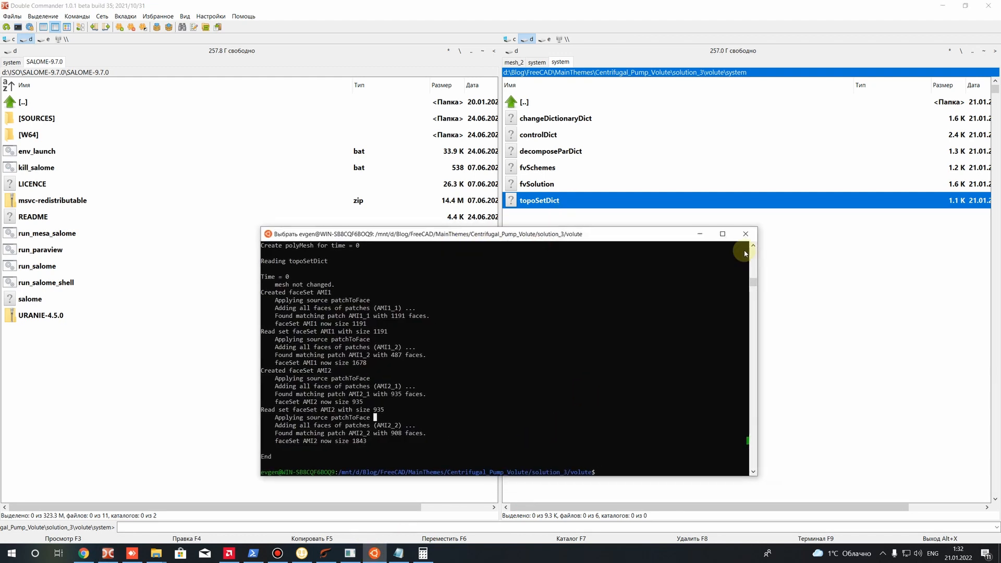
# Go up to the volute case folder in the file manager and run decomposePar in the terminal
pyautogui.doubleClick(527, 103)
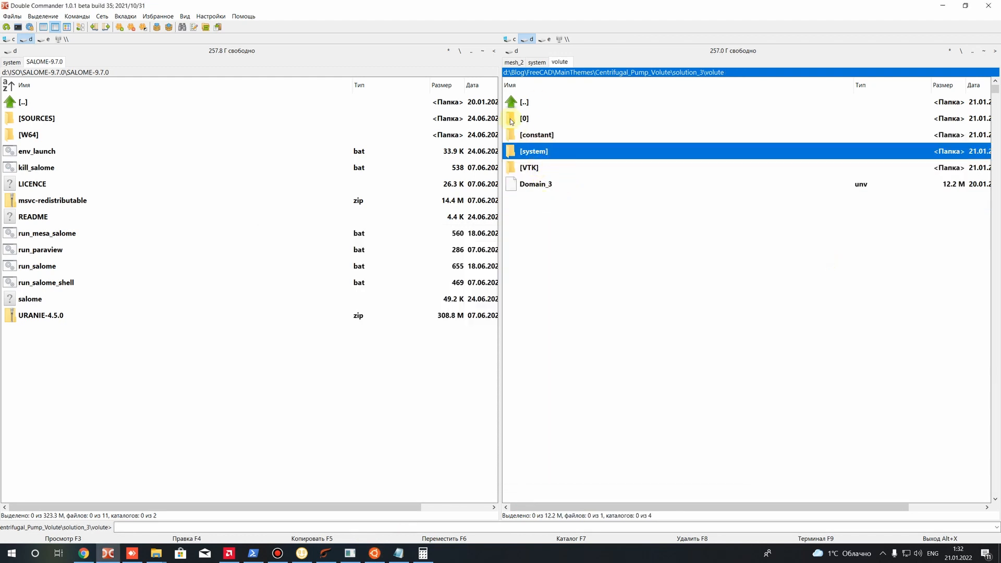
pyautogui.click(375, 556)
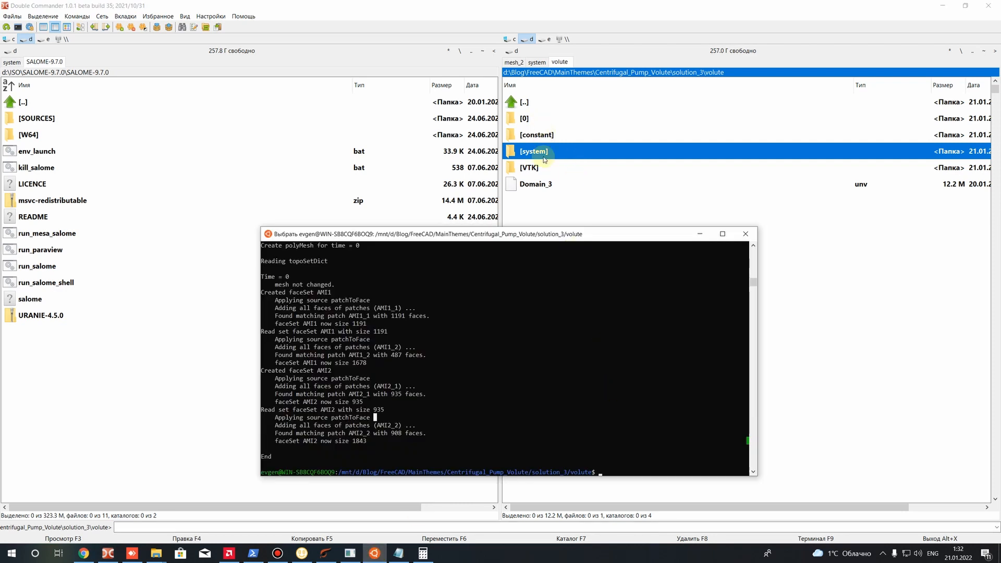
pyautogui.moveTo(488, 241); pyautogui.dragTo(436, 248)
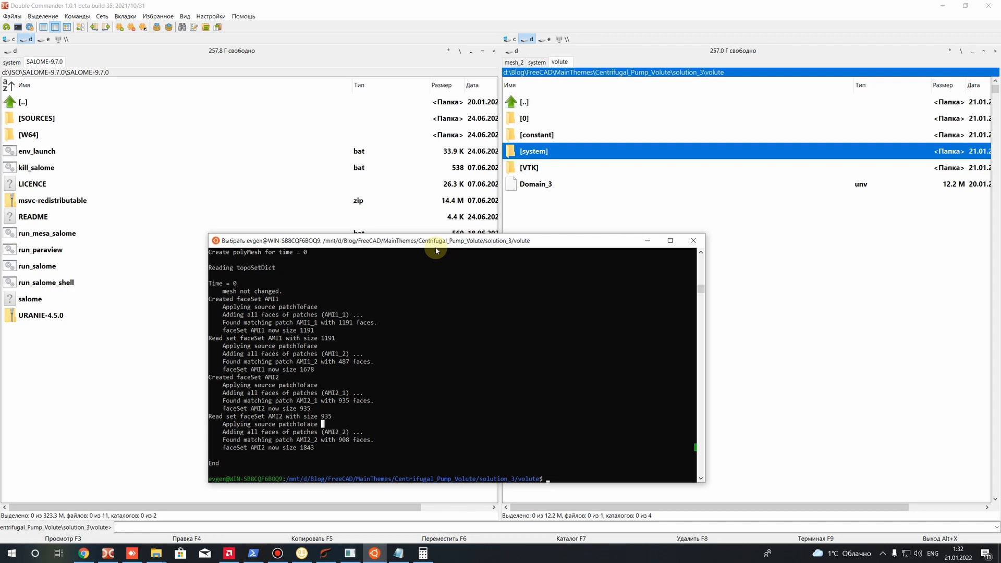
pyautogui.press('Escape')
pyautogui.write('decomposePar')
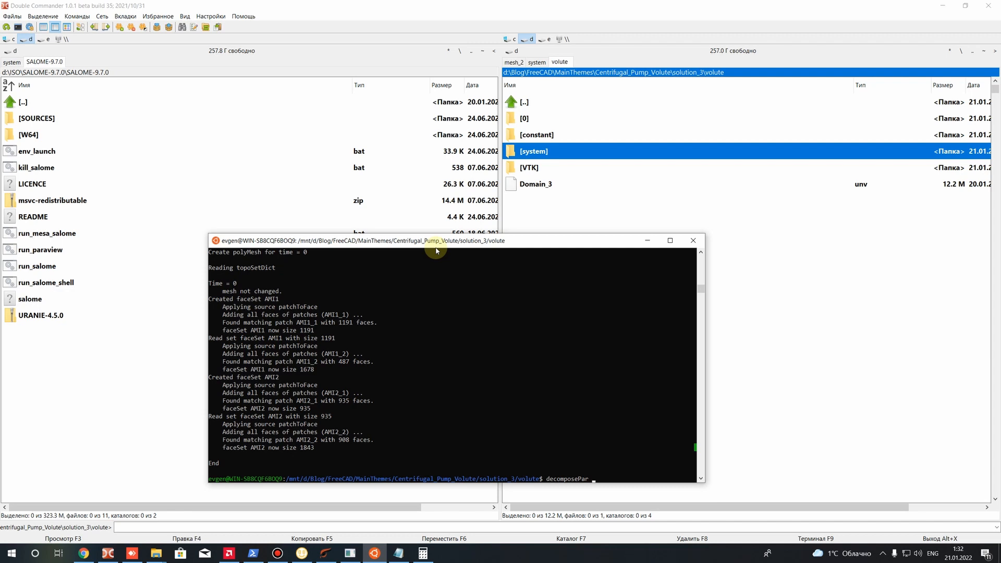
pyautogui.press('Return')
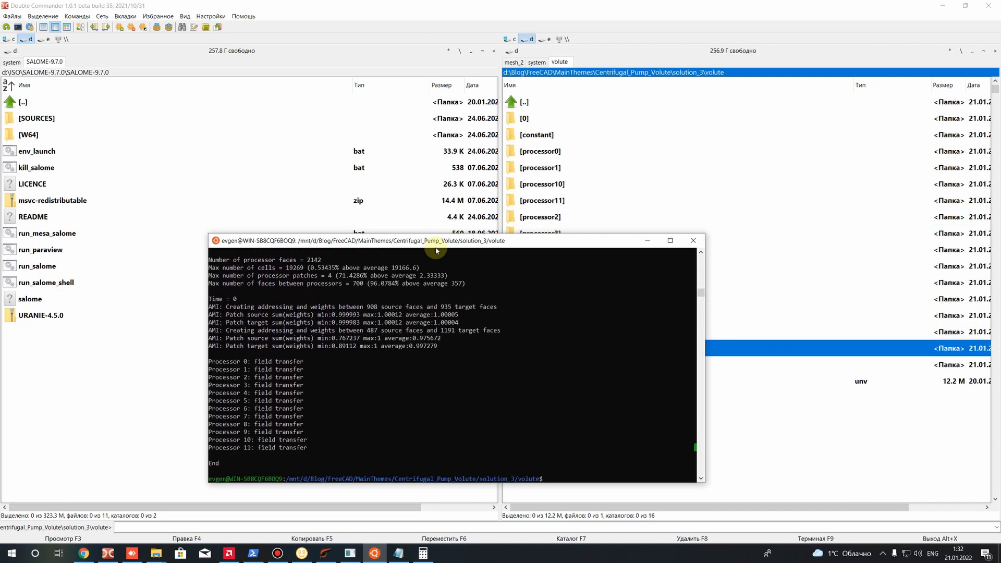
# Browse the decomposed case's processor0 and processor1 folders and return to the volute folder
pyautogui.moveTo(475, 241); pyautogui.dragTo(587, 394)
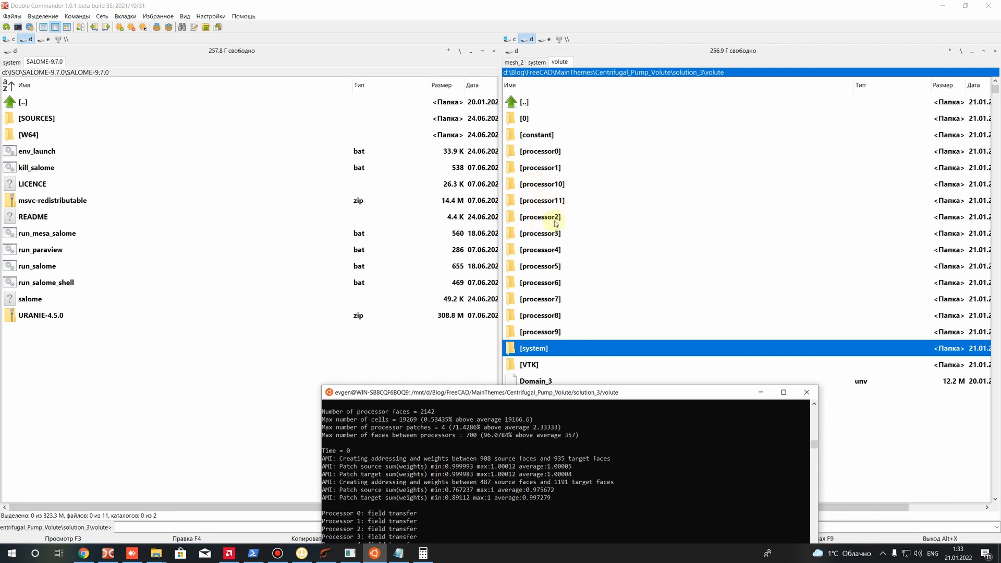
pyautogui.doubleClick(549, 155)
pyautogui.doubleClick(538, 135)
pyautogui.press('BackSpace')
pyautogui.press('BackSpace')
pyautogui.doubleClick(542, 167)
pyautogui.click(537, 135)
pyautogui.doubleClick(526, 118)
pyautogui.press('BackSpace')
pyautogui.press('BackSpace')
pyautogui.press('BackSpace')
pyautogui.doubleClick(532, 151)
pyautogui.click(532, 151)
# Launch the solver in parallel with mpirun for the volute case from the terminal
pyautogui.click(375, 553)
pyautogui.moveTo(416, 290); pyautogui.dragTo(368, 264)
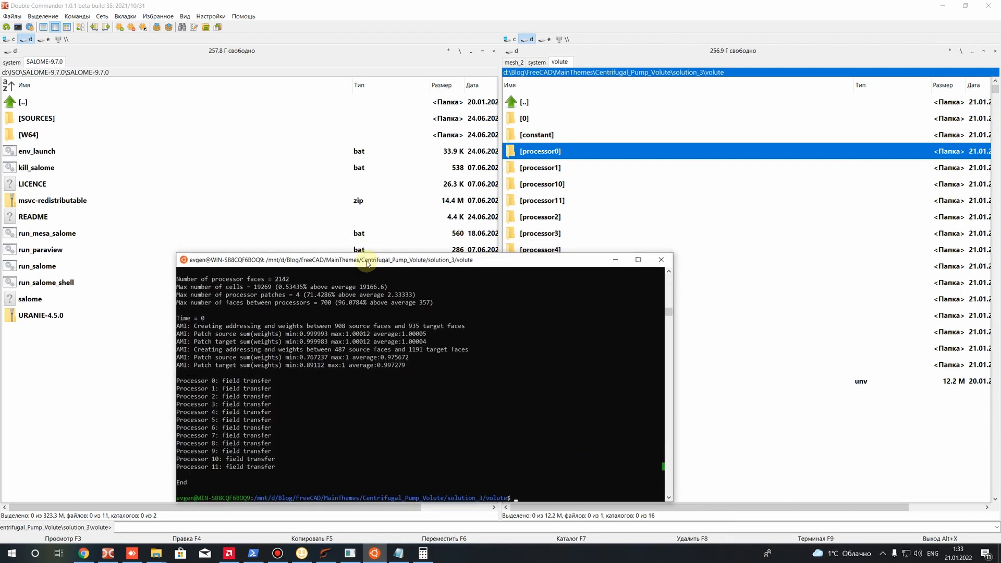
pyautogui.write('mp')
pyautogui.write('irun')
pyautogui.write('lel')
pyautogui.press('Return')
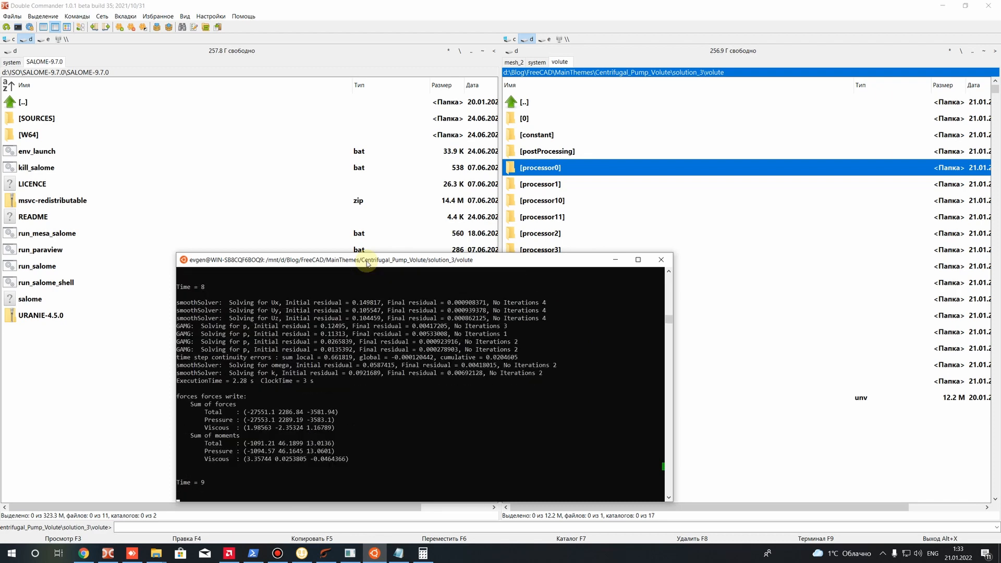
# Pause the solver output in the terminal to examine the residuals of an early iteration, and resume the run
pyautogui.moveTo(521, 259); pyautogui.dragTo(409, 112)
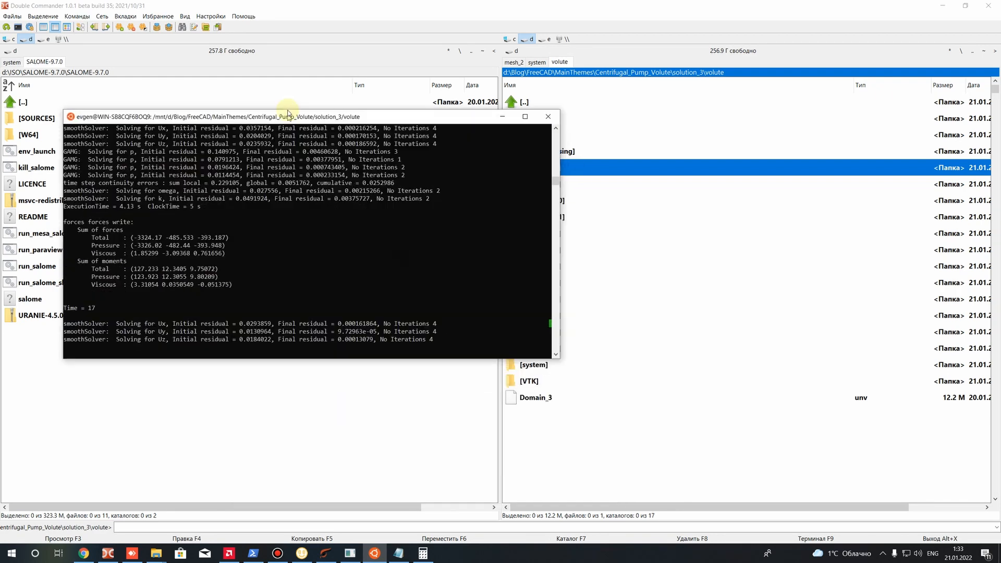
pyautogui.click(307, 319)
pyautogui.scroll(4, 253, 296)
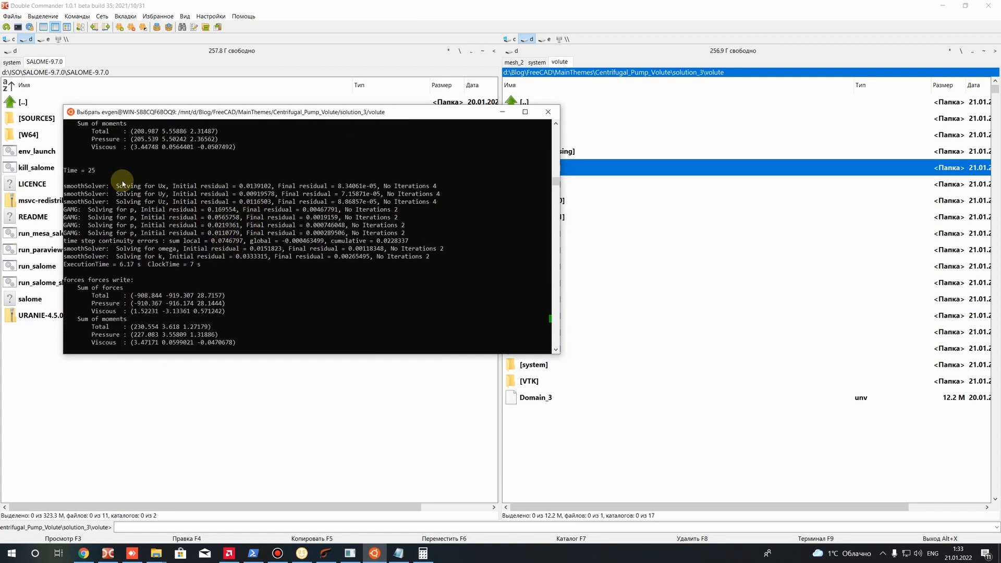
pyautogui.scroll(2, 201, 228)
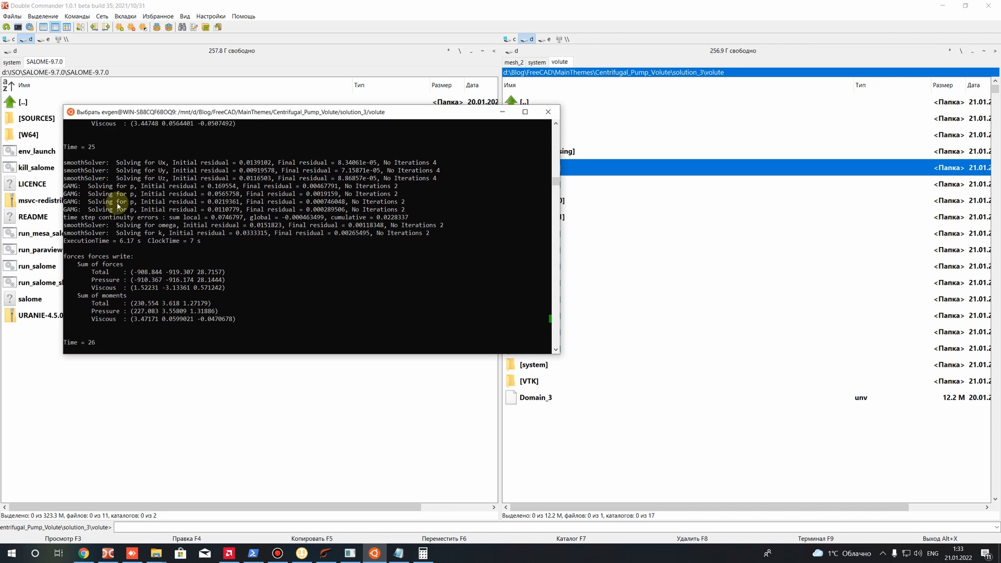
pyautogui.scroll(-1, 185, 272)
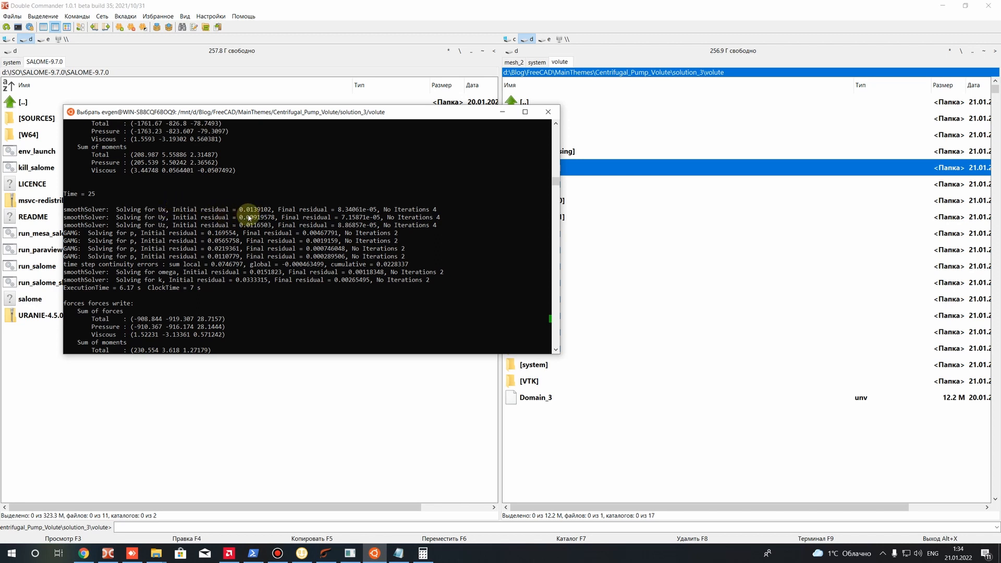
pyautogui.press('Escape')
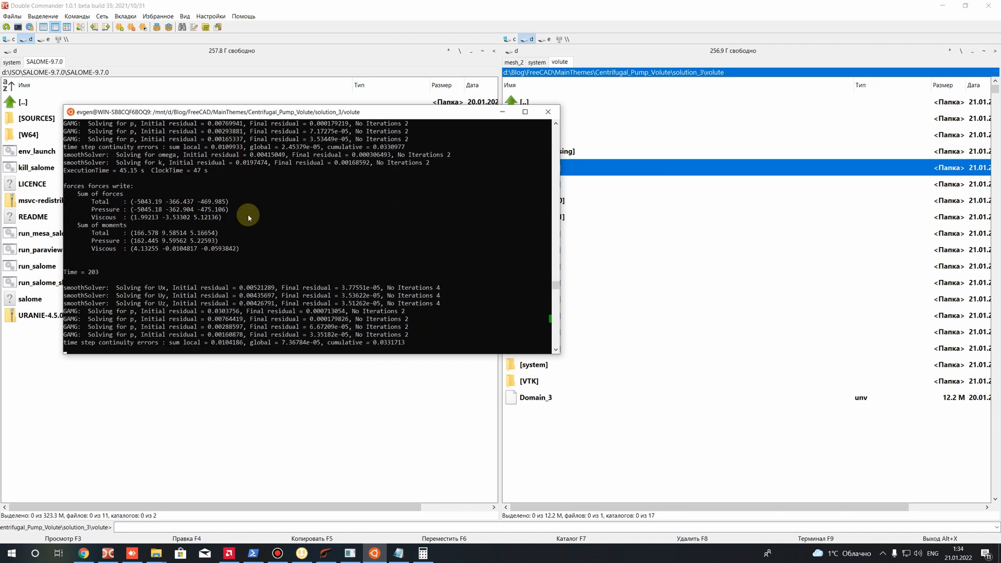
# Pause the solver output again and examine the initial residuals of velocity and pressure at Time = 248
pyautogui.click(278, 238)
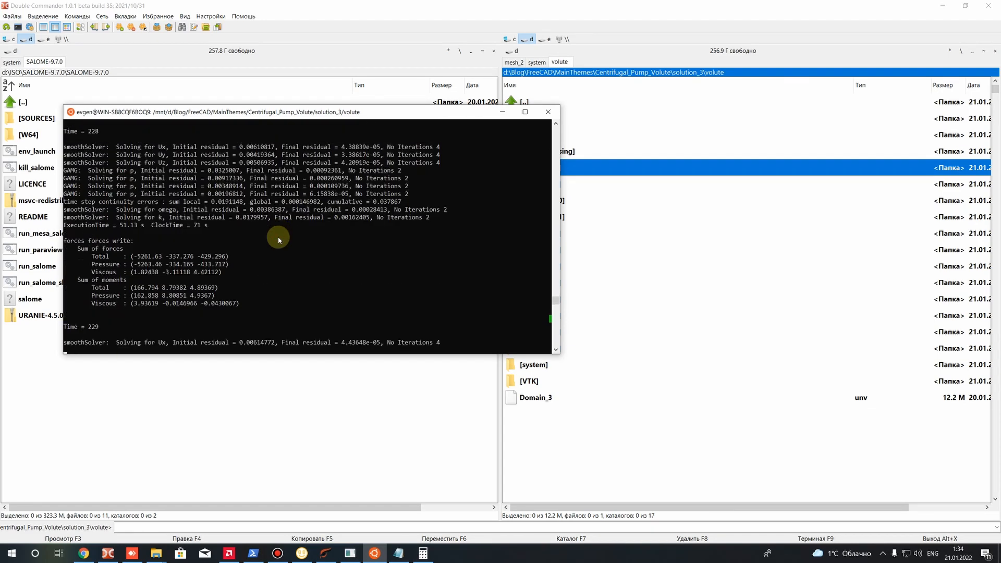
pyautogui.rightClick(279, 238)
pyautogui.click(278, 239)
pyautogui.rightClick(278, 239)
pyautogui.click(278, 238)
pyautogui.scroll(-2, 241, 224)
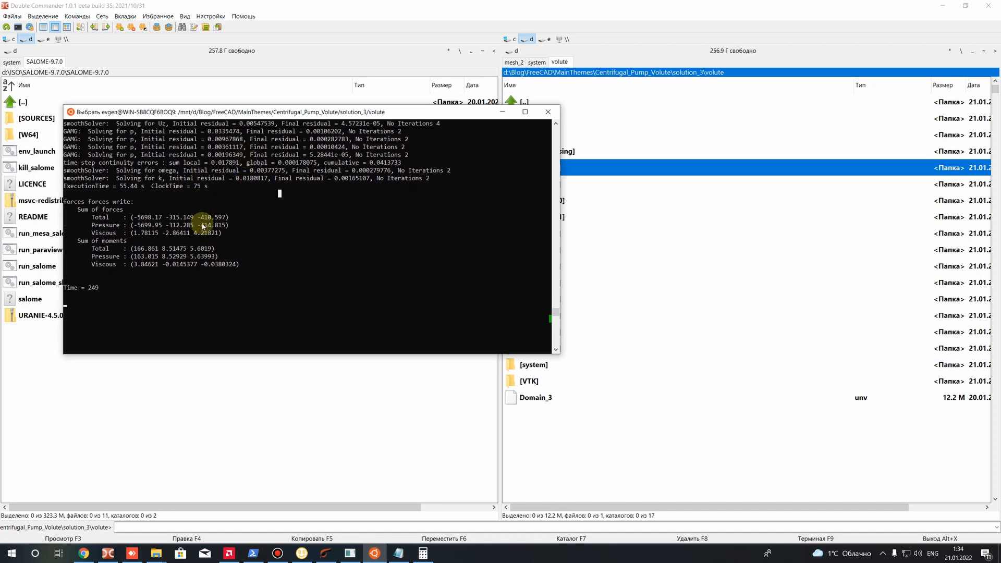
pyautogui.scroll(4, 203, 226)
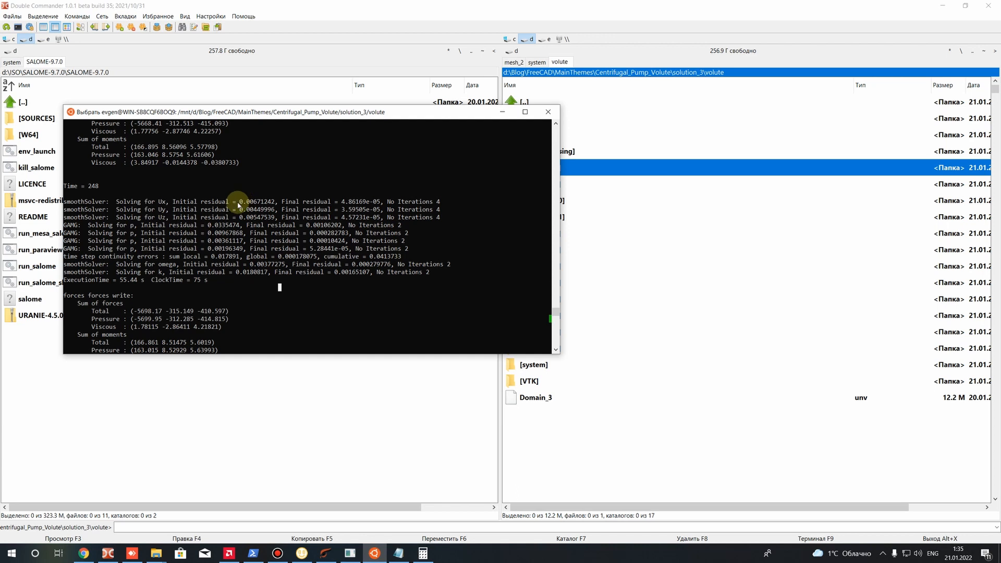
pyautogui.moveTo(240, 202); pyautogui.dragTo(266, 218)
pyautogui.moveTo(205, 224); pyautogui.dragTo(239, 225)
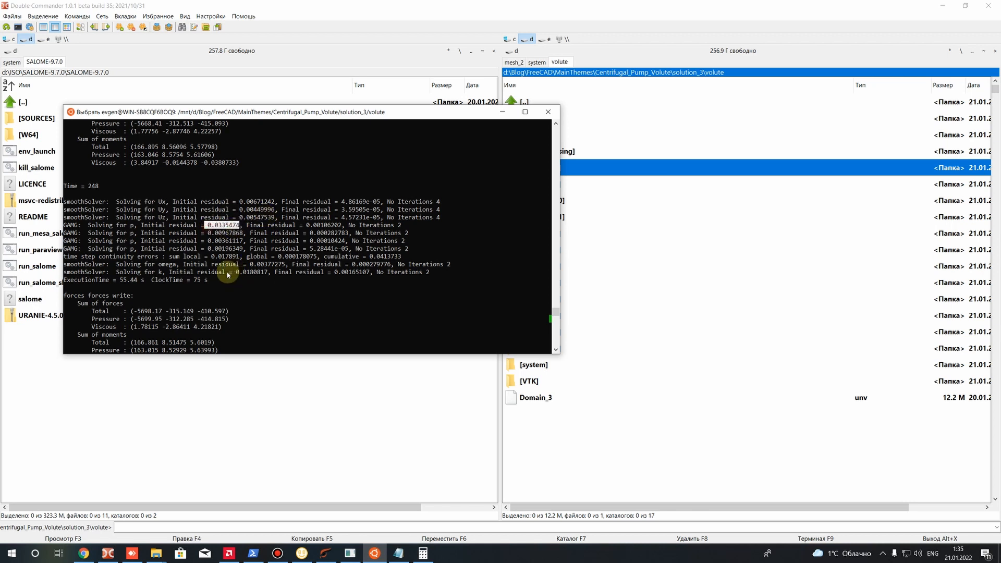
pyautogui.moveTo(88, 226); pyautogui.dragTo(239, 226)
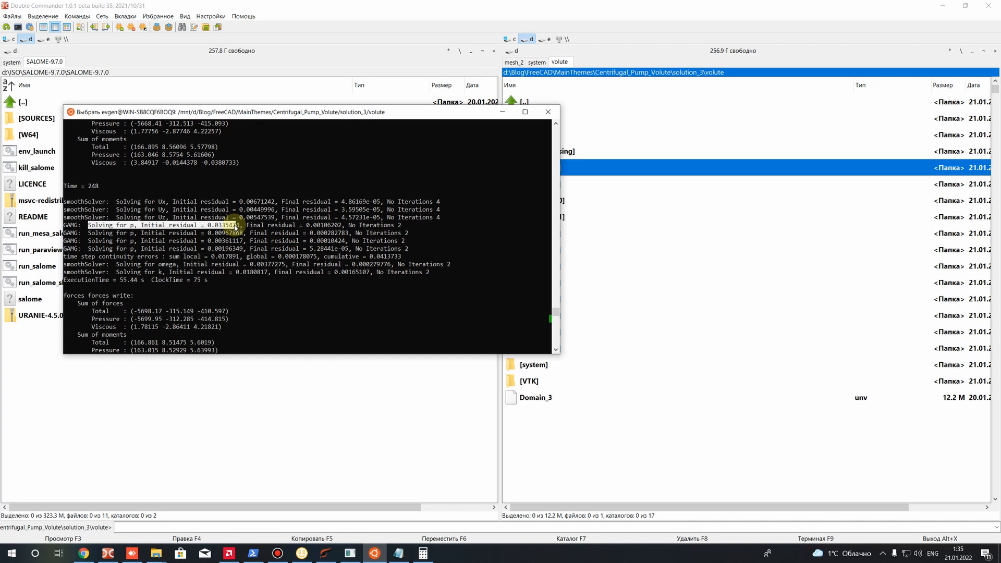
pyautogui.click(213, 240)
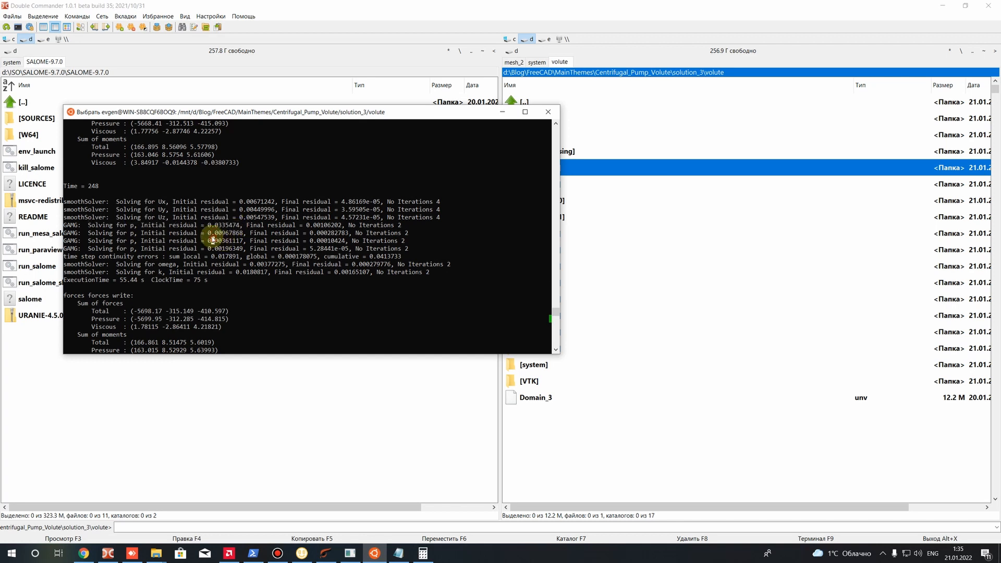
pyautogui.moveTo(187, 226); pyautogui.dragTo(255, 234)
# Examine the forces write block, especially the first total moment component under Sum of moments, and resume the solver output
pyautogui.moveTo(65, 249); pyautogui.dragTo(134, 250)
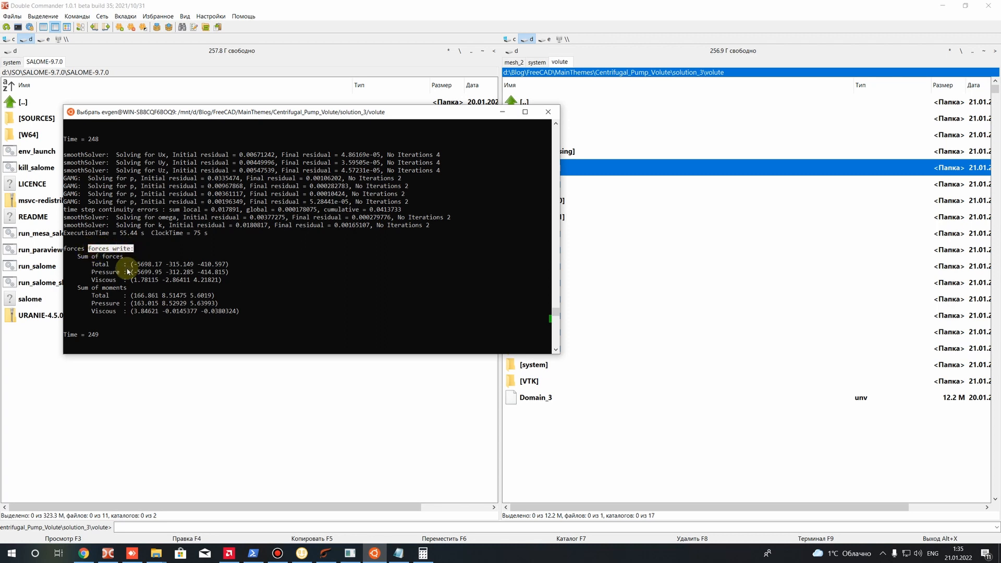
pyautogui.click(79, 289)
pyautogui.moveTo(79, 288); pyautogui.dragTo(148, 298)
pyautogui.click(135, 296)
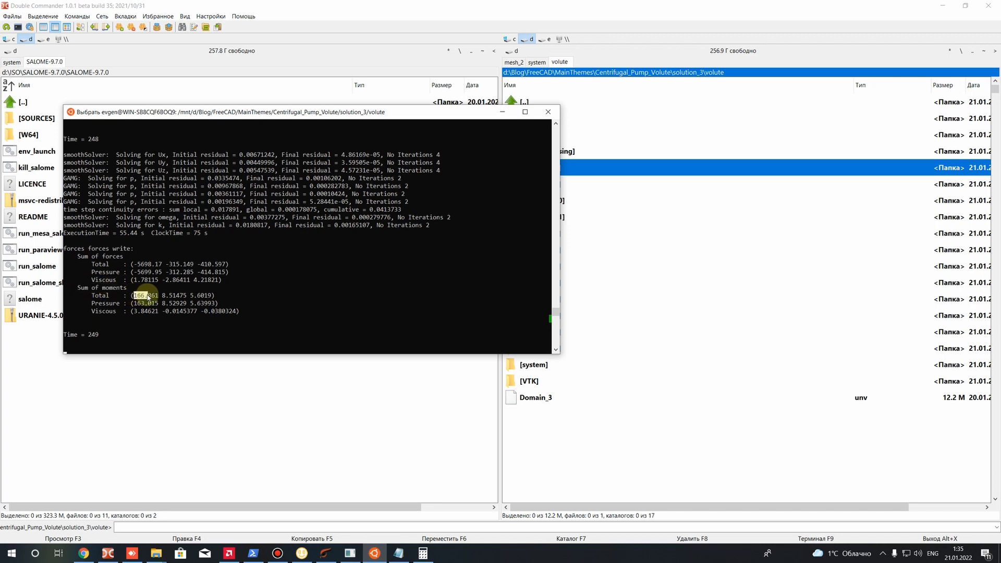
pyautogui.moveTo(148, 297)
pyautogui.mouseDown()
pyautogui.moveTo(159, 297)
pyautogui.moveTo(115, 296)
pyautogui.moveTo(157, 302)
pyautogui.mouseUp()
pyautogui.click(135, 296)
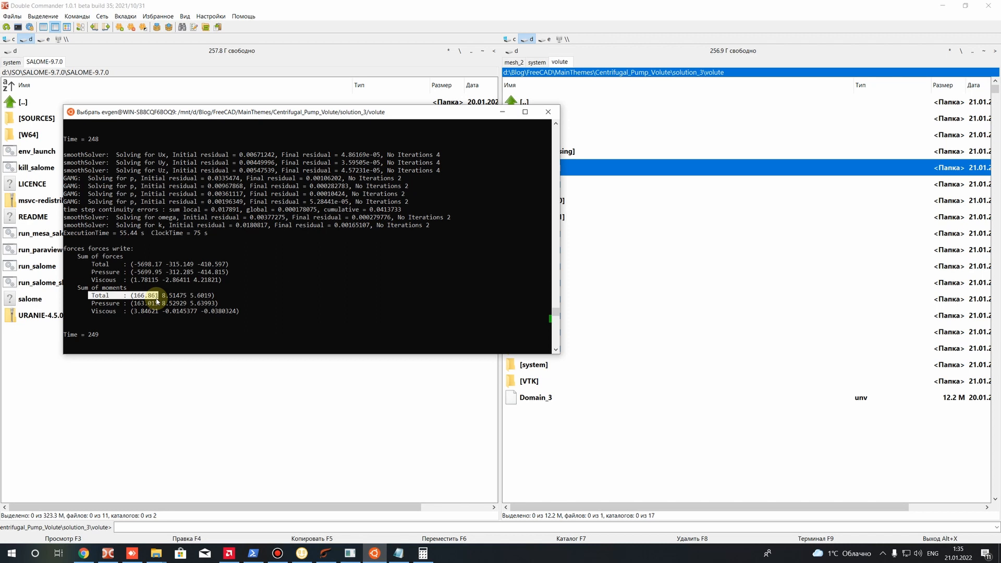
pyautogui.moveTo(131, 296); pyautogui.dragTo(162, 299)
pyautogui.press('Escape')
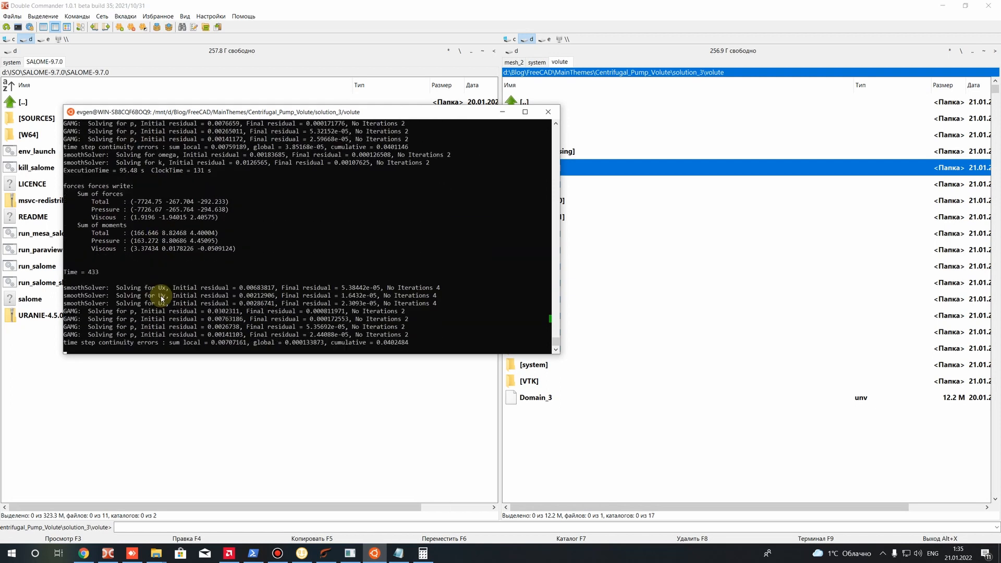
# Open surfaceFieldValue.dat from the 0 folder of postProcessing's flowRatePatch(name=Inlet) in Sublime Text
pyautogui.click(601, 168)
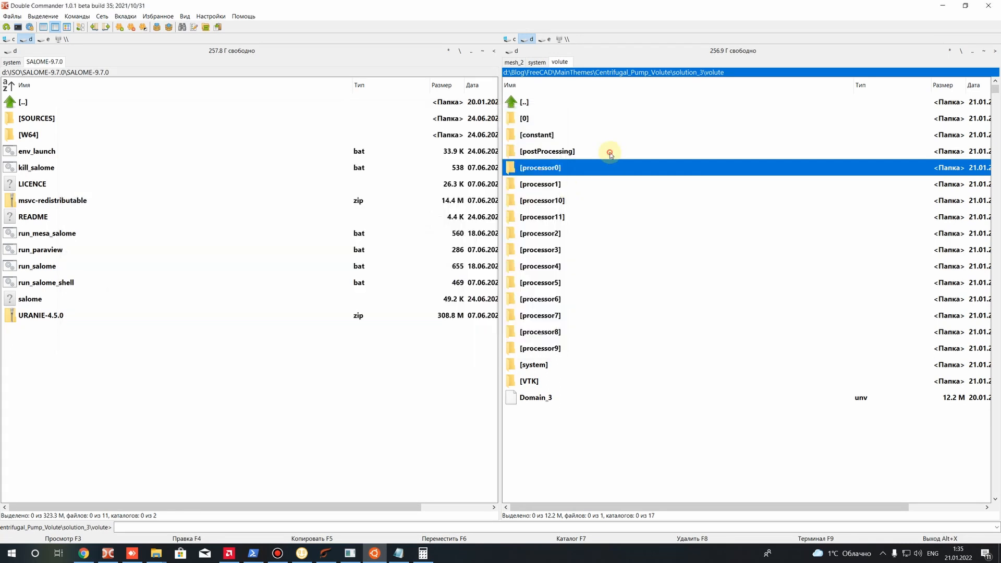
pyautogui.click(567, 157)
pyautogui.doubleClick(563, 152)
pyautogui.click(568, 117)
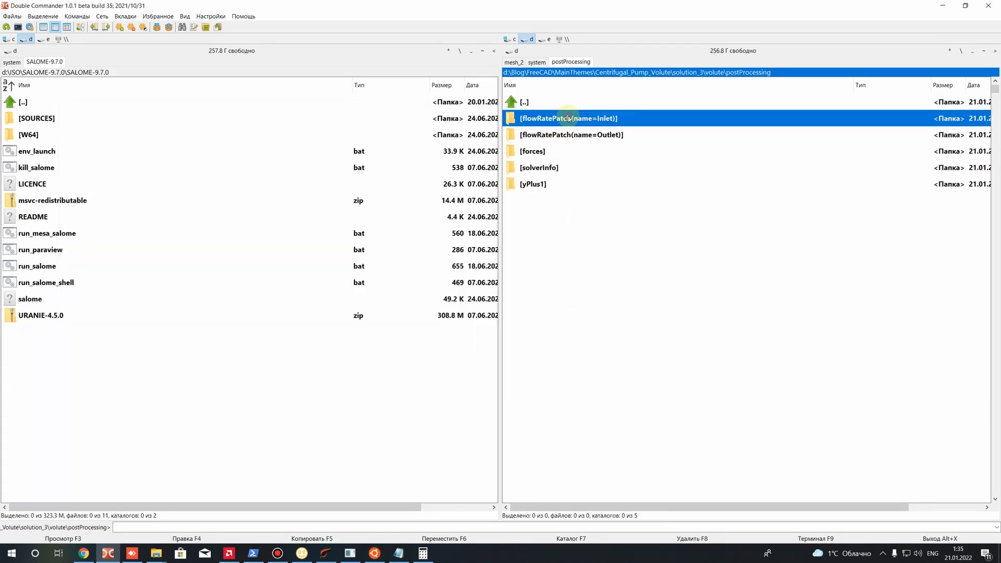
pyautogui.doubleClick(567, 117)
pyautogui.doubleClick(539, 118)
pyautogui.rightClick(545, 124)
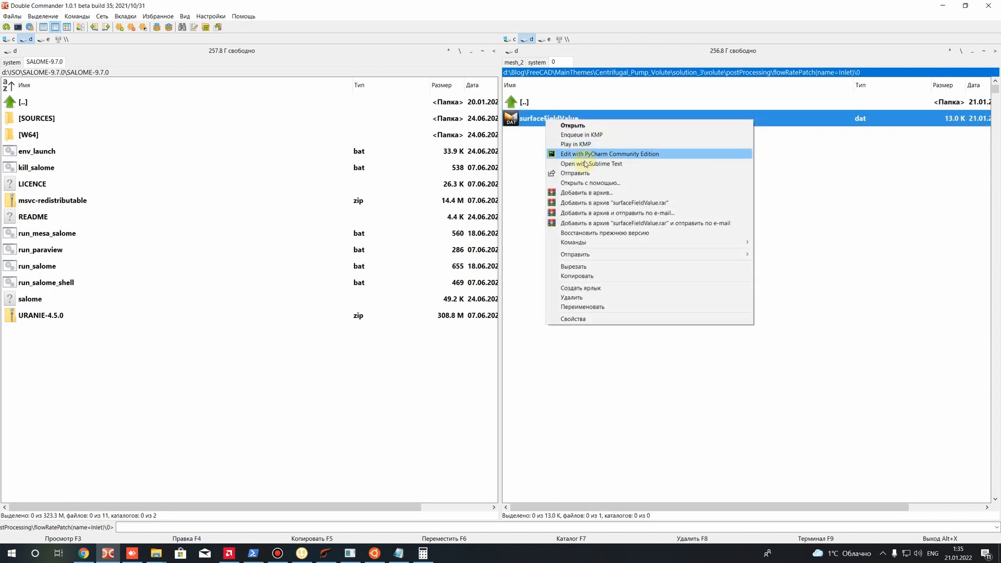
pyautogui.click(581, 134)
# Check the last inlet flow rate value in surfaceFieldValue.dat, close the file and return to the postProcessing folder
pyautogui.scroll(-18, 313, 261)
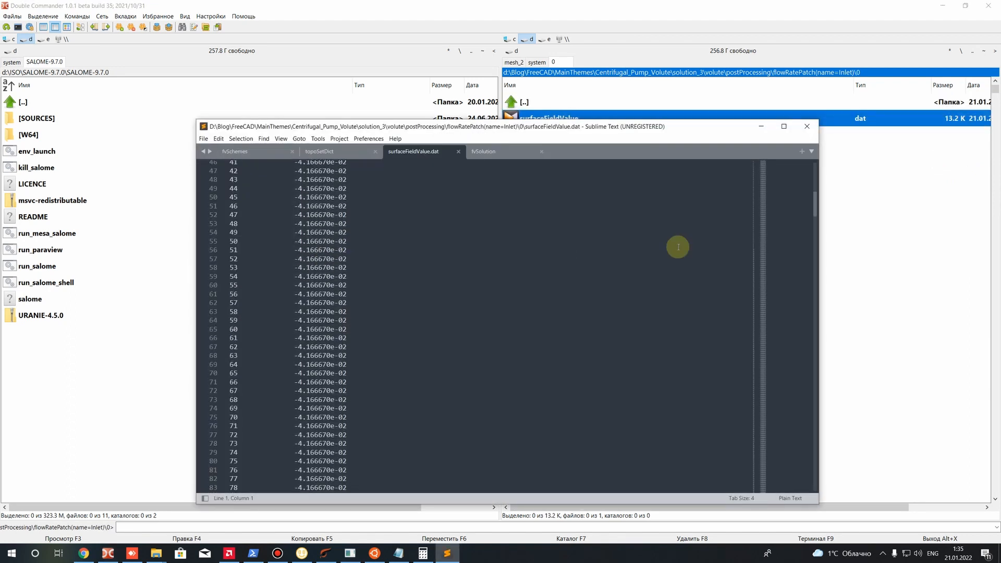
pyautogui.moveTo(815, 212); pyautogui.dragTo(809, 464)
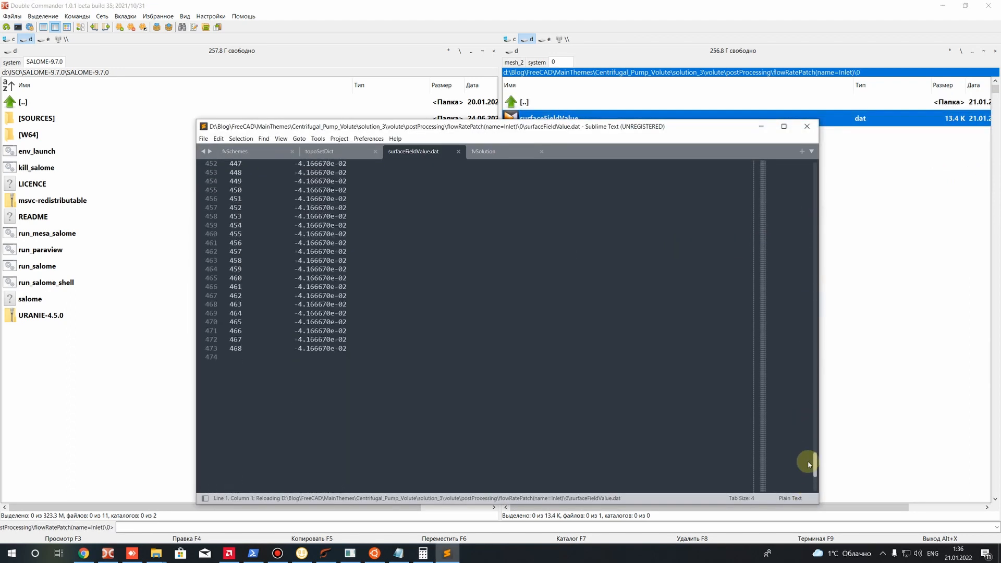
pyautogui.moveTo(347, 376); pyautogui.dragTo(297, 376)
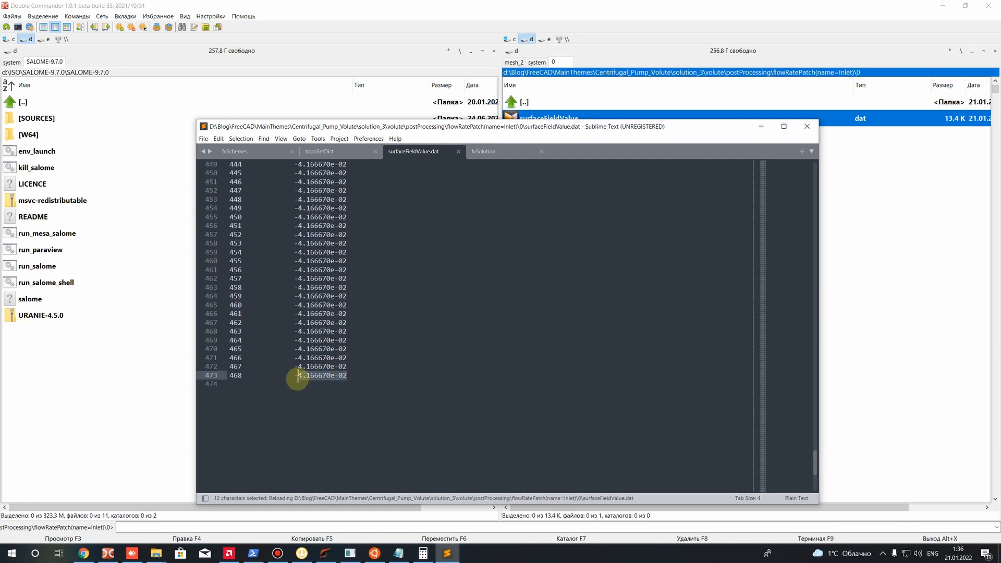
pyautogui.click(804, 128)
pyautogui.press('BackSpace')
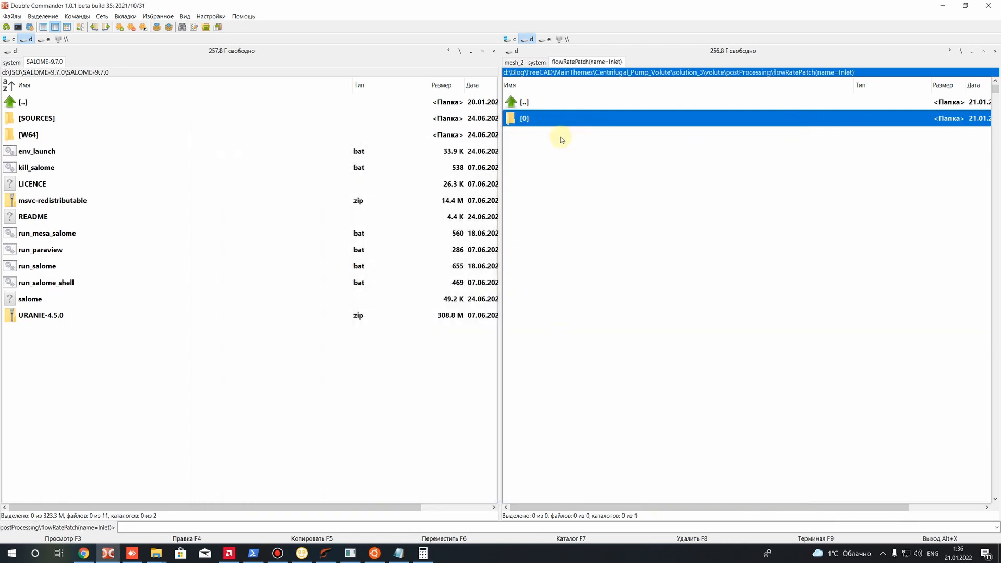
pyautogui.press('Return')
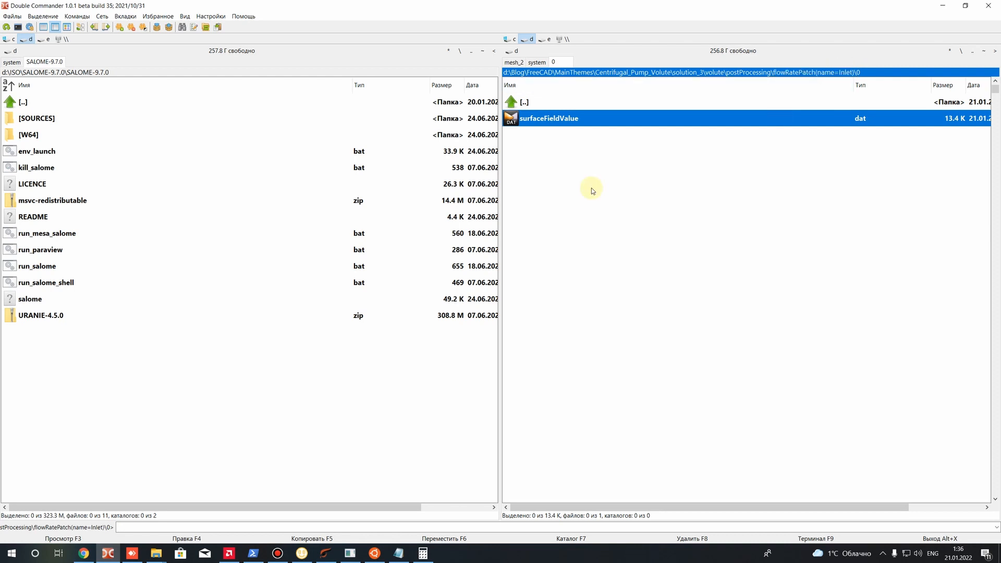
pyautogui.press('BackSpace')
pyautogui.press('BackSpace')
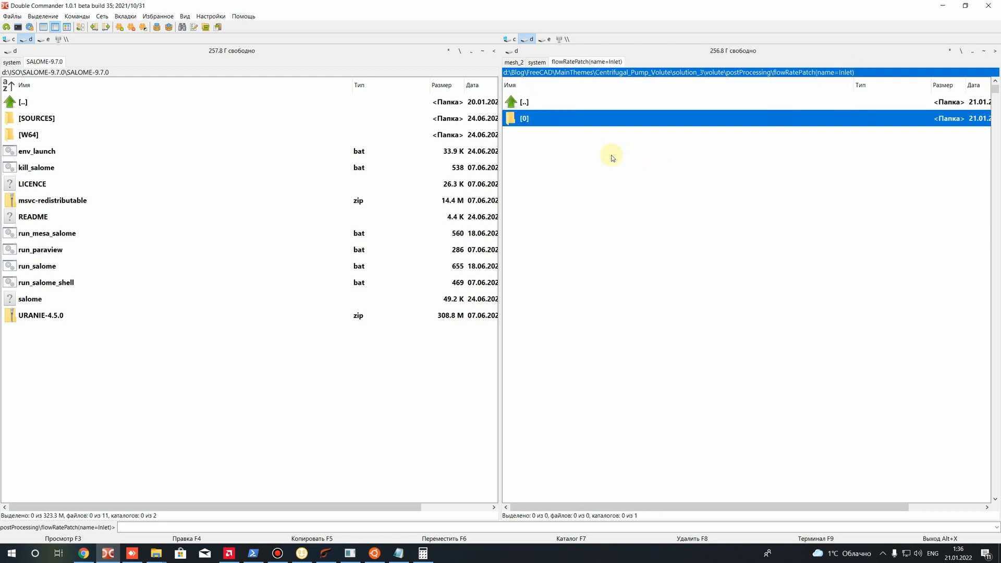
# Open surfaceFieldValue.dat from the 0 folder of flowRatePatch(name=Outlet) in Sublime Text
pyautogui.doubleClick(550, 134)
pyautogui.doubleClick(545, 119)
pyautogui.rightClick(545, 120)
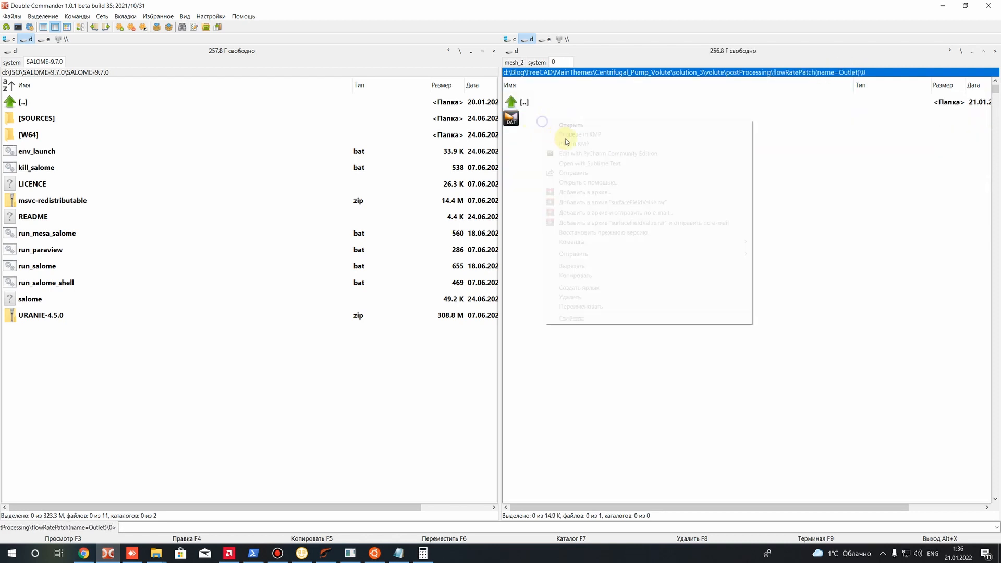
pyautogui.click(581, 163)
# Compare the outlet sum(phi) flow rate values of the first iterations with those of the last ones
pyautogui.scroll(-20, 452, 273)
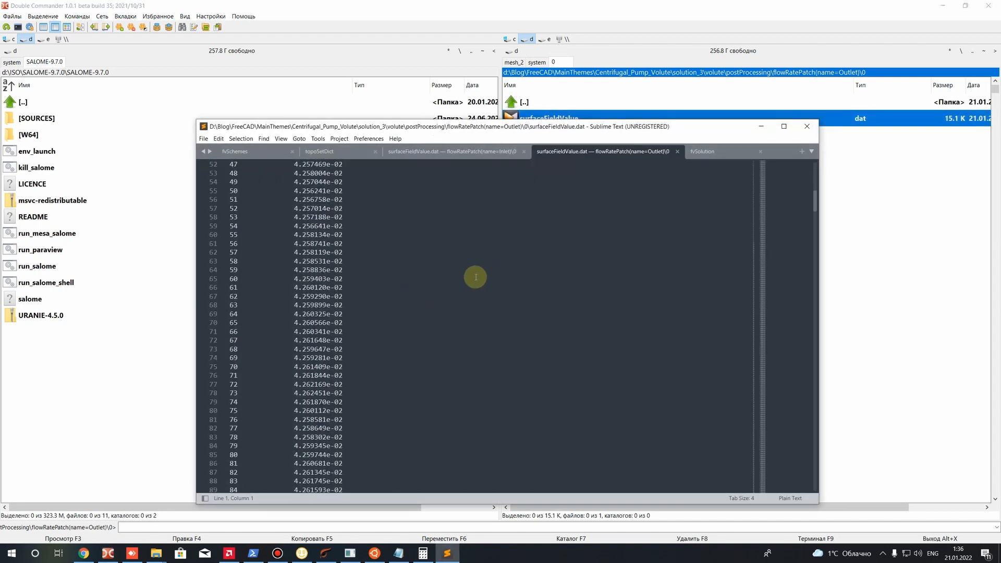
pyautogui.scroll(20, 659, 283)
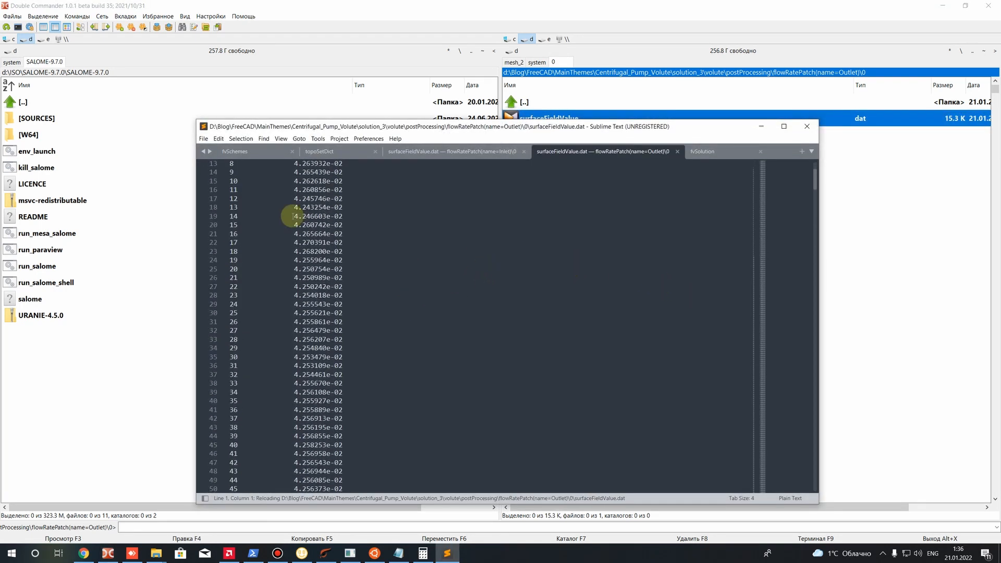
pyautogui.moveTo(293, 210); pyautogui.dragTo(316, 209)
pyautogui.moveTo(293, 262); pyautogui.dragTo(316, 263)
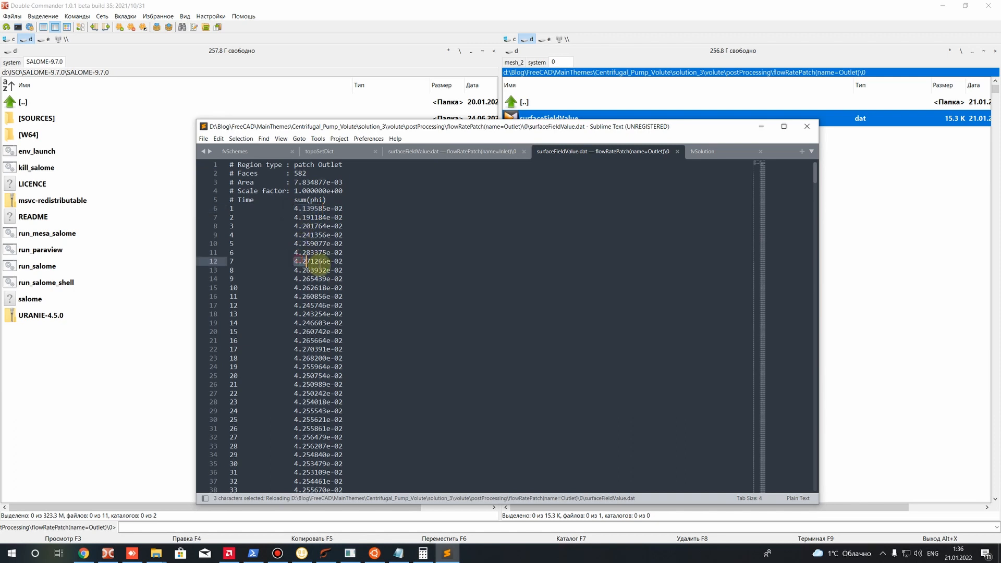
pyautogui.scroll(-18, 327, 292)
pyautogui.scroll(-20, 334, 324)
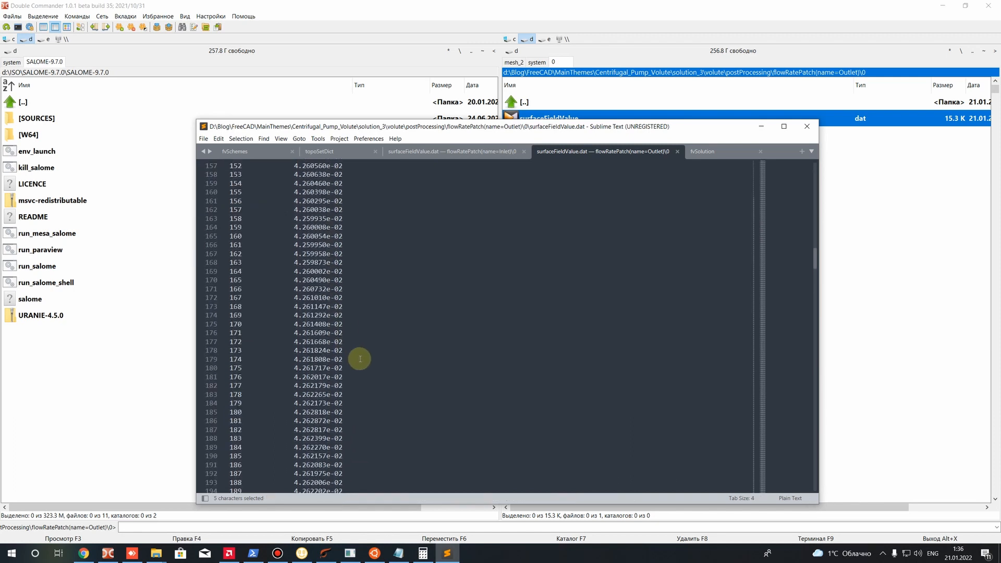
pyautogui.moveTo(816, 271); pyautogui.dragTo(798, 474)
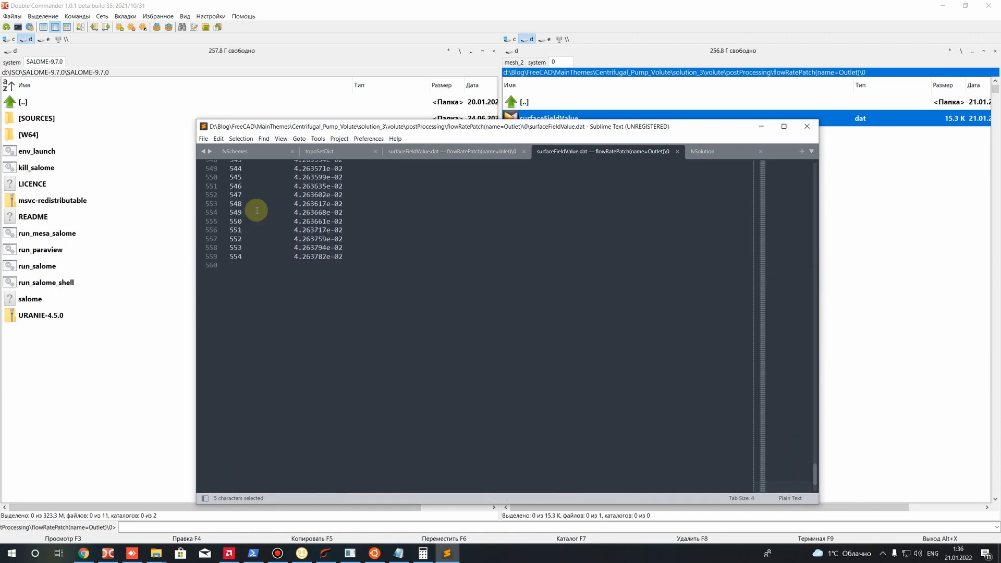
pyautogui.moveTo(294, 257); pyautogui.dragTo(385, 265)
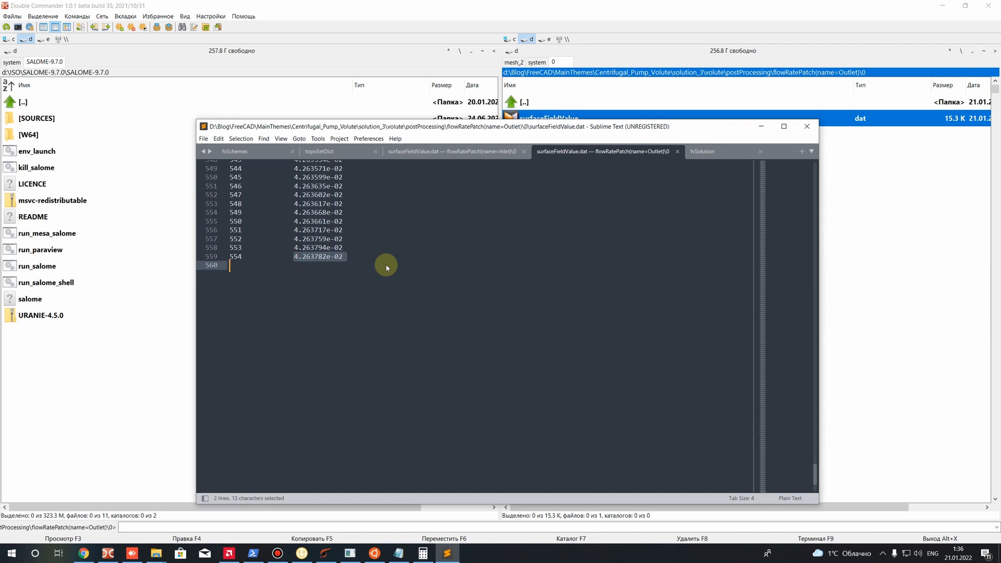
pyautogui.click(317, 246)
pyautogui.moveTo(344, 258); pyautogui.dragTo(257, 248)
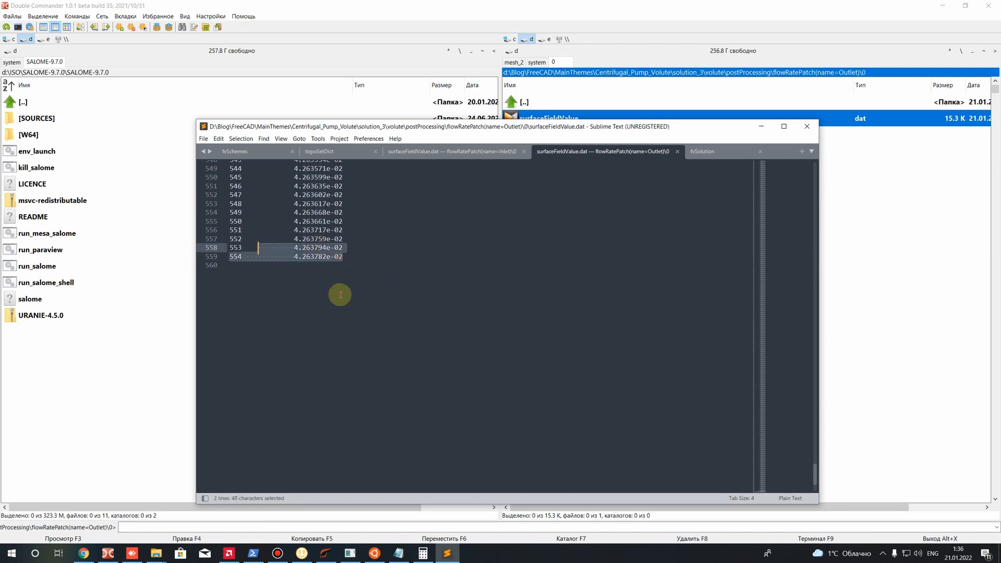
pyautogui.click(376, 282)
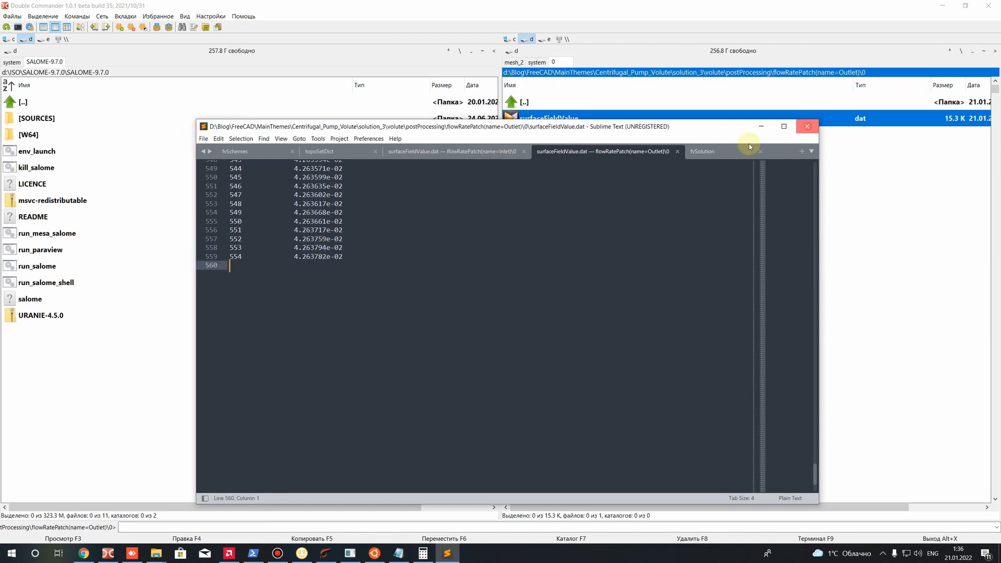
# Close the outlet flow rate file and go to the 0 folder inside postProcessing's forces folder
pyautogui.click(808, 126)
pyautogui.press('BackSpace')
pyautogui.press('BackSpace')
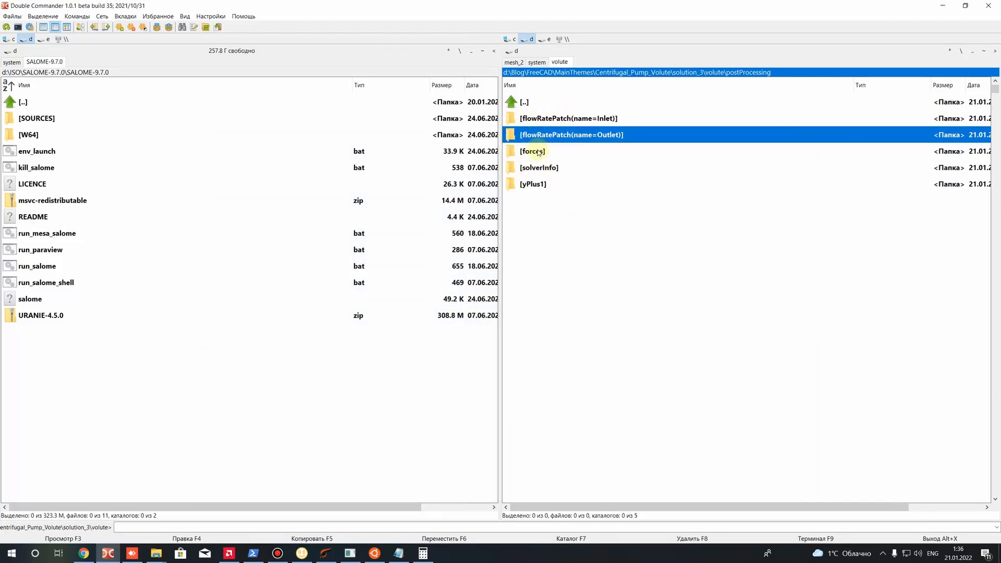
pyautogui.press('Down')
pyautogui.press('Return')
pyautogui.doubleClick(542, 120)
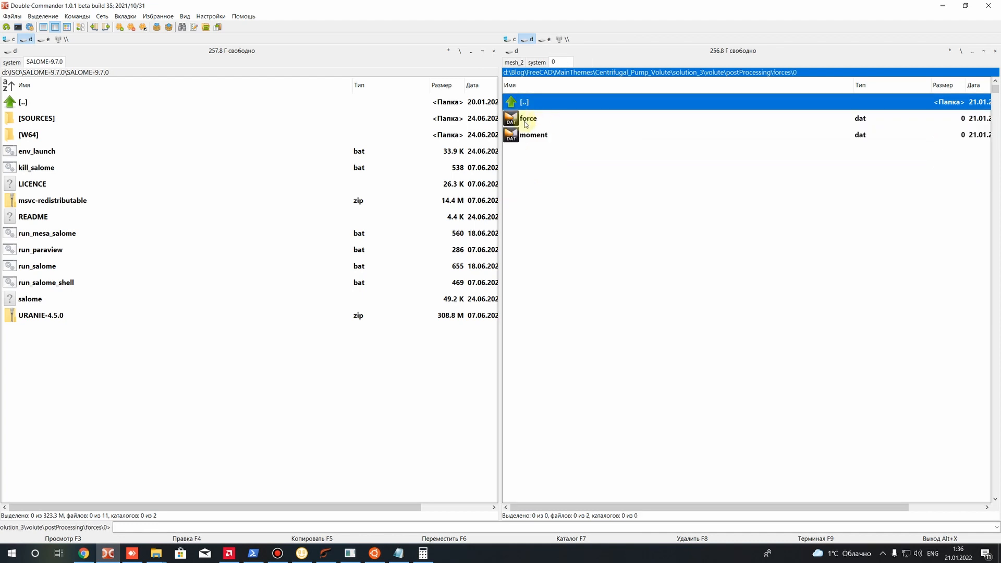
# Open moment.dat from the 0 folder of forces in Sublime Text
pyautogui.press('BackSpace')
pyautogui.press('Return')
pyautogui.rightClick(531, 136)
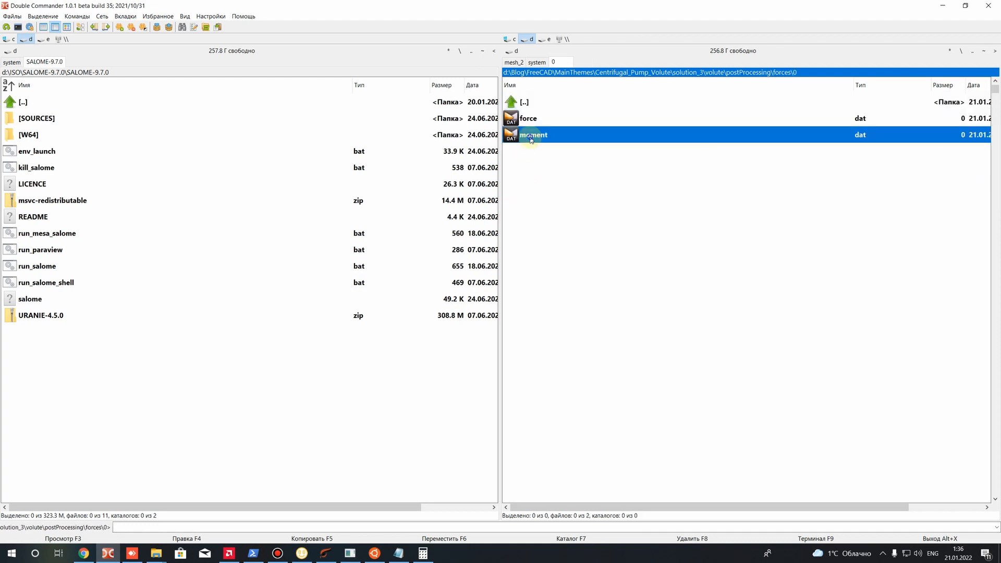
pyautogui.click(559, 184)
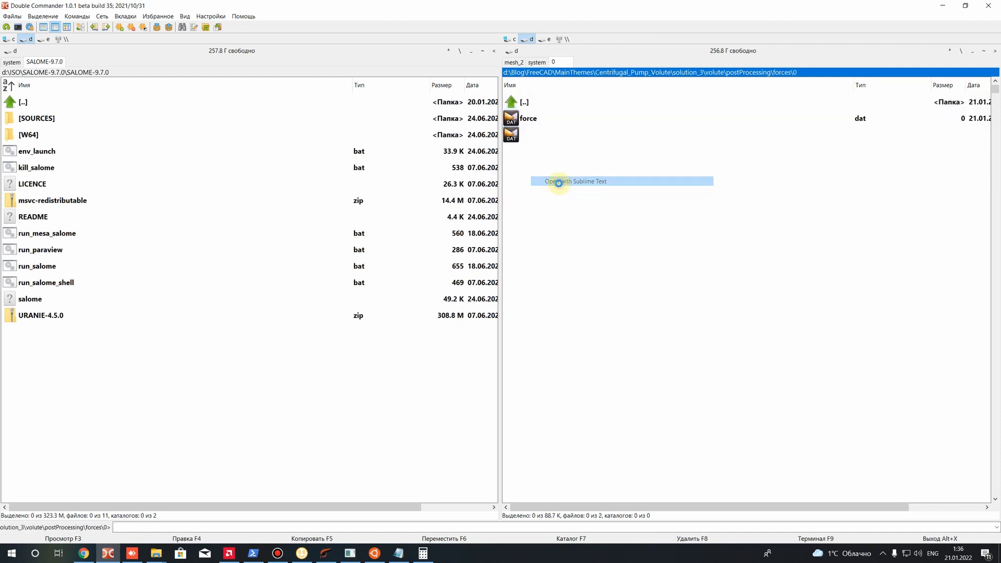
pyautogui.scroll(-5, 469, 292)
pyautogui.click(783, 125)
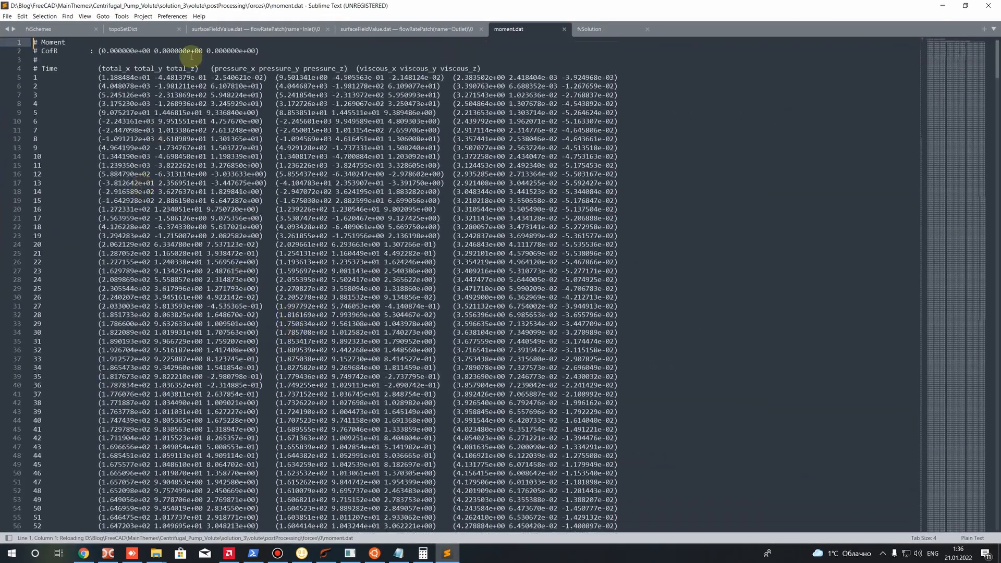
# Examine the total_x, total_y and total_z column headings and the first iterations' moments in moment.dat
pyautogui.moveTo(166, 67); pyautogui.dragTo(171, 66)
pyautogui.moveTo(102, 68); pyautogui.dragTo(202, 69)
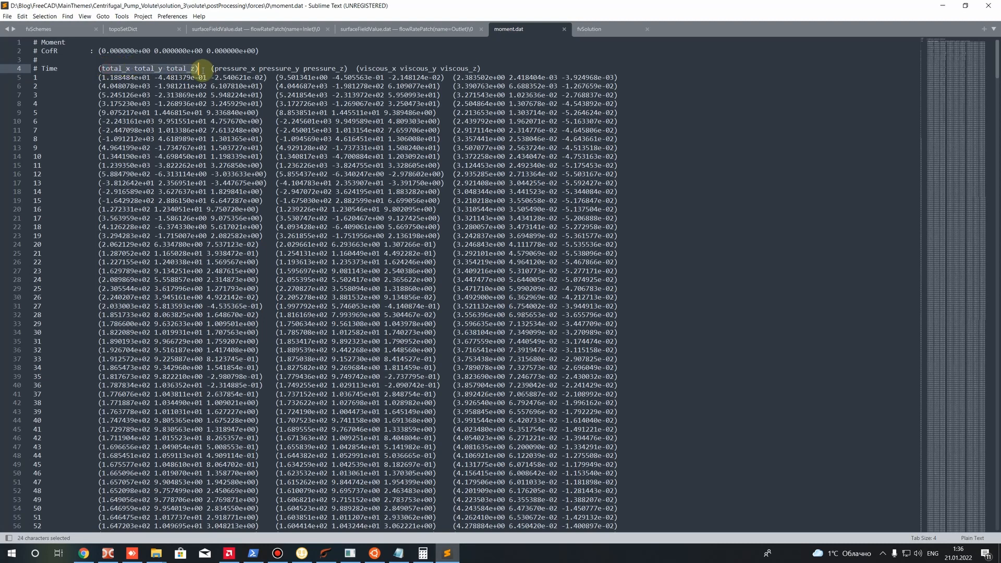
pyautogui.click(238, 77)
pyautogui.moveTo(102, 68); pyautogui.dragTo(130, 68)
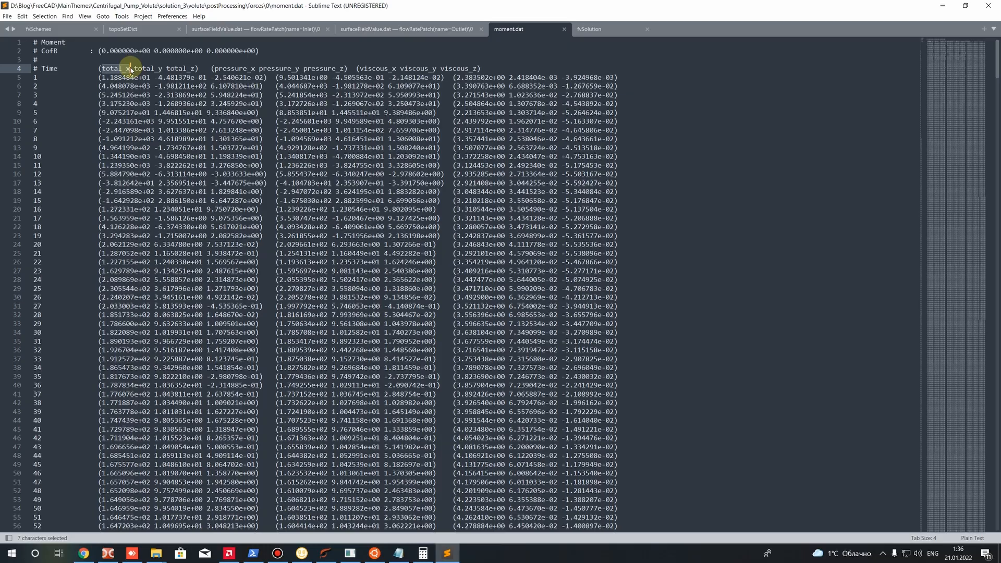
# Check the total_x moment in the last iteration row of moment.dat and return to Double Commander
pyautogui.scroll(-20, 156, 167)
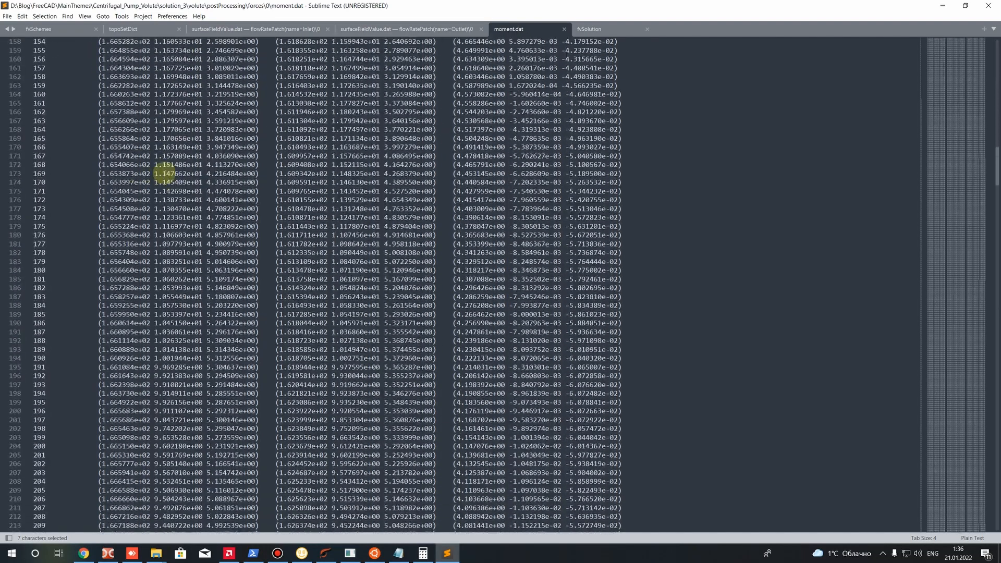
pyautogui.scroll(-20, 166, 174)
pyautogui.moveTo(997, 266); pyautogui.dragTo(983, 521)
pyautogui.doubleClick(104, 229)
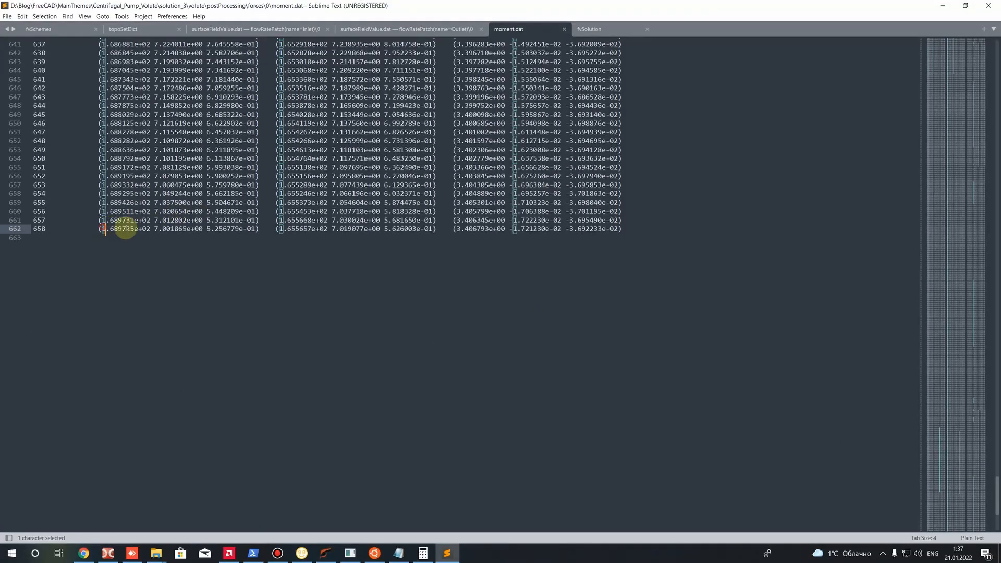
pyautogui.moveTo(125, 230); pyautogui.dragTo(150, 229)
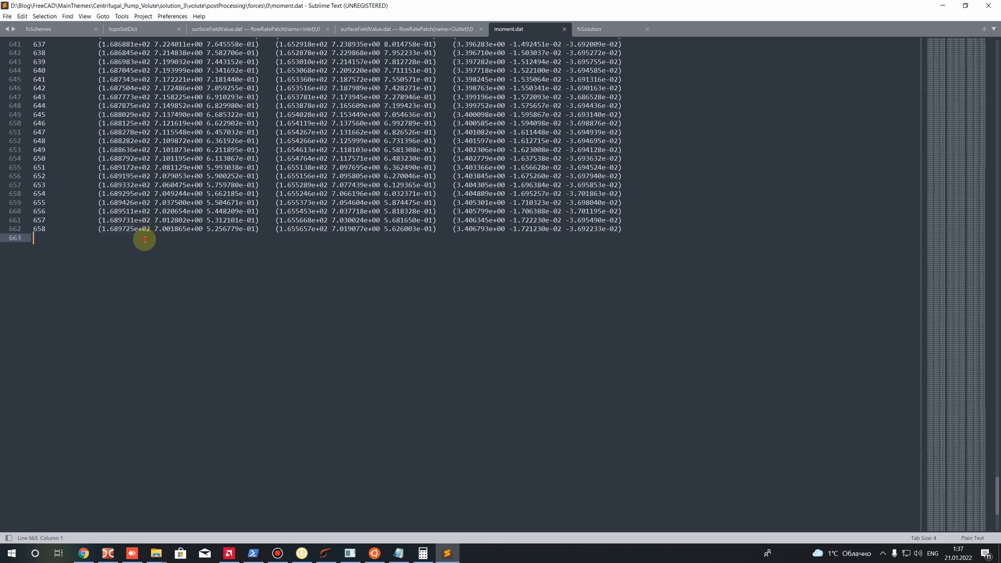
pyautogui.moveTo(101, 230); pyautogui.dragTo(147, 229)
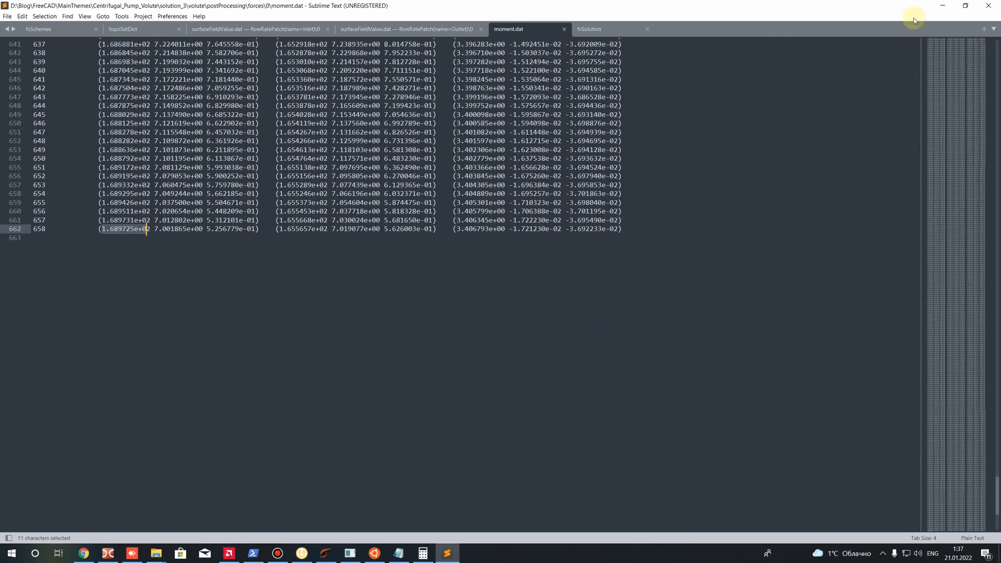
pyautogui.click(943, 5)
# Open solverInfo.dat from the 0 folder of postProcessing's solverInfo folder in Sublime Text
pyautogui.press('BackSpace')
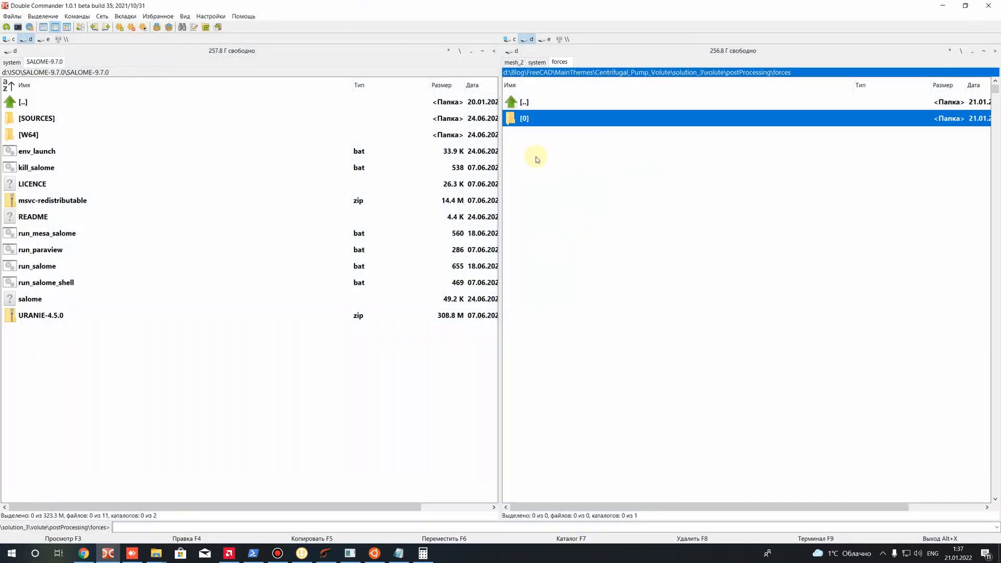
pyautogui.press('BackSpace')
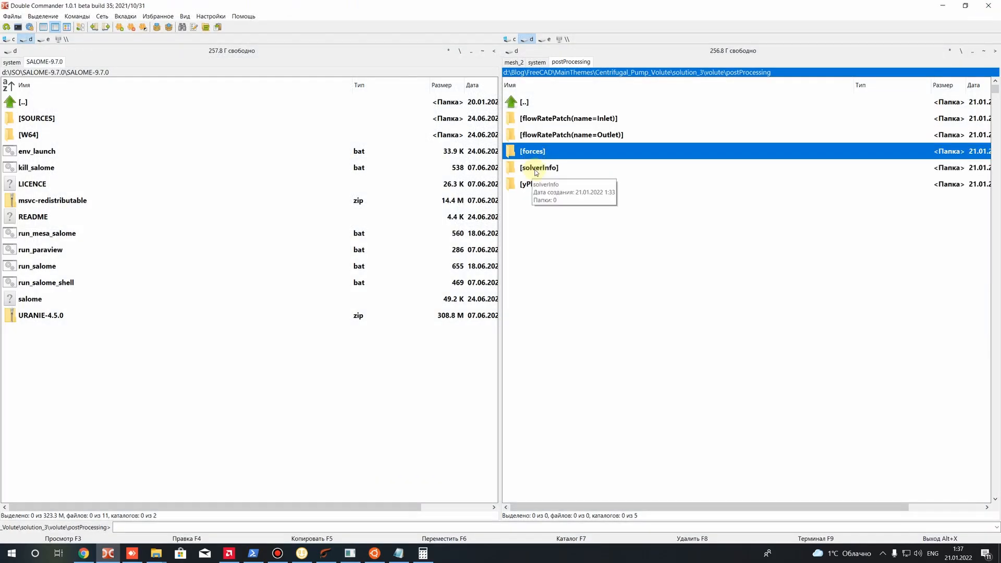
pyautogui.doubleClick(536, 173)
pyautogui.doubleClick(530, 119)
pyautogui.rightClick(529, 120)
pyautogui.click(566, 165)
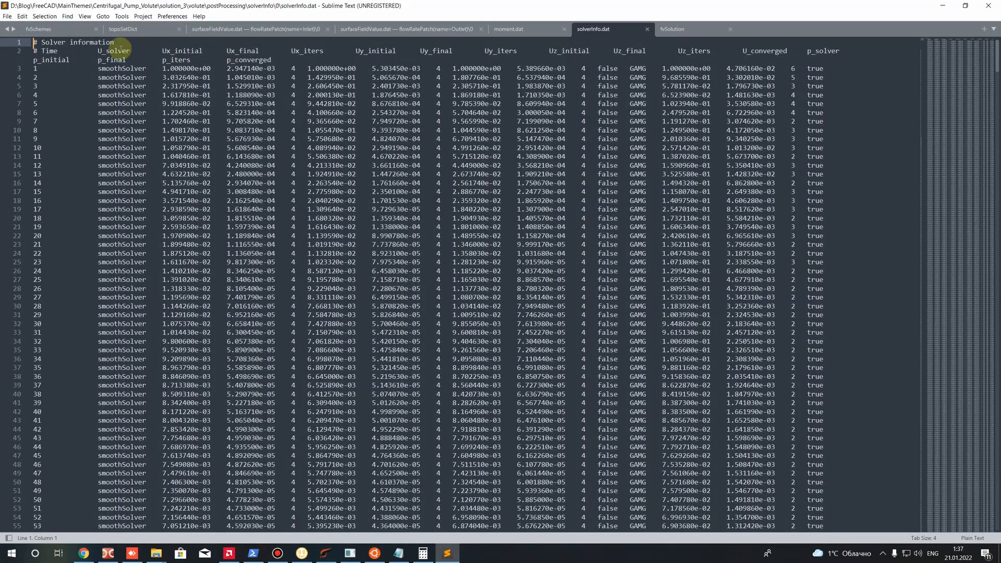
# Examine the column headings and the Ux_initial residuals of the early iterations in solverInfo.dat
pyautogui.moveTo(34, 50); pyautogui.dragTo(472, 375)
pyautogui.click(383, 270)
pyautogui.moveTo(163, 86); pyautogui.dragTo(167, 271)
pyautogui.click(203, 253)
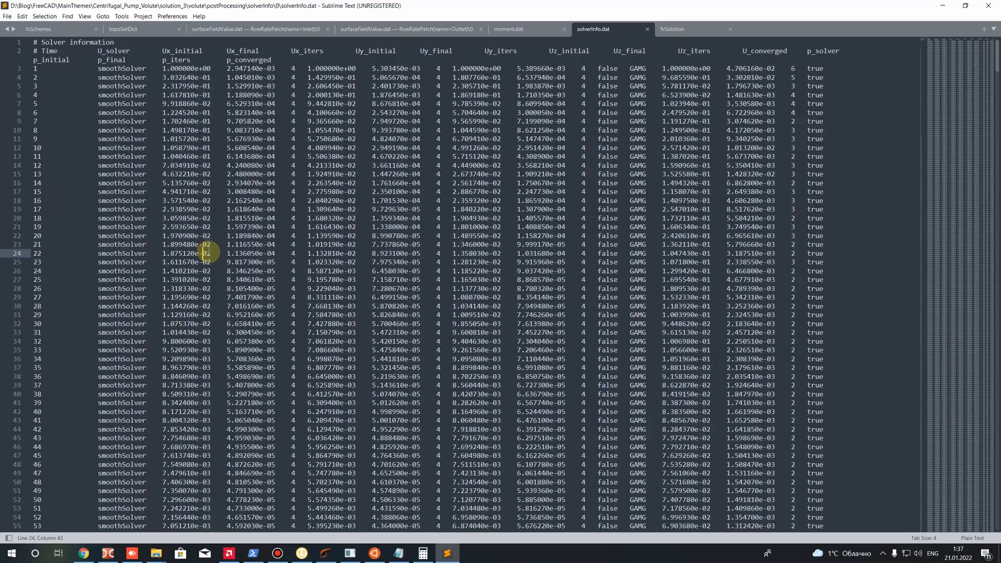
# Check the velocity and pressure residuals in the last iteration row of solverInfo.dat and close the editor window
pyautogui.scroll(-20, 205, 253)
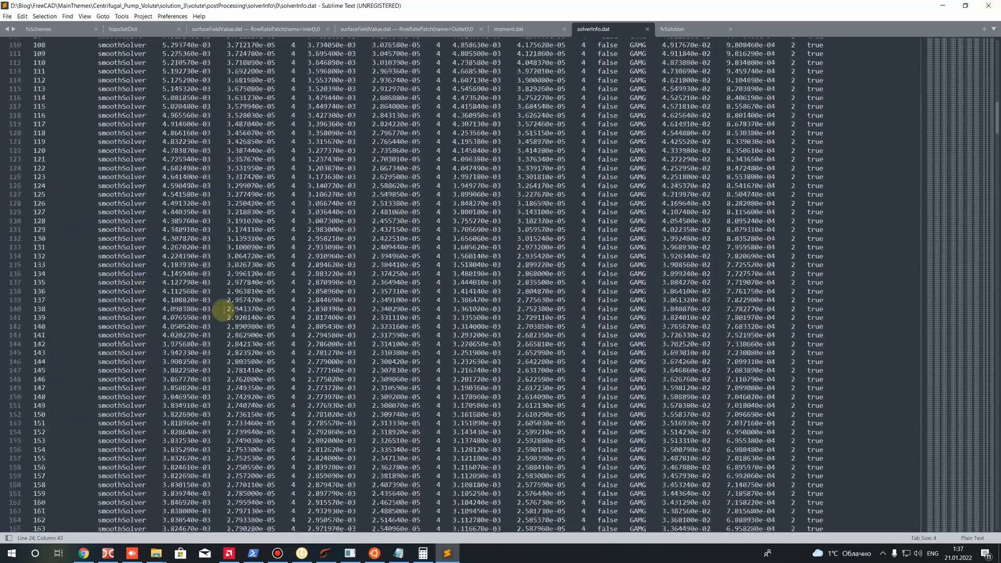
pyautogui.scroll(-20, 224, 311)
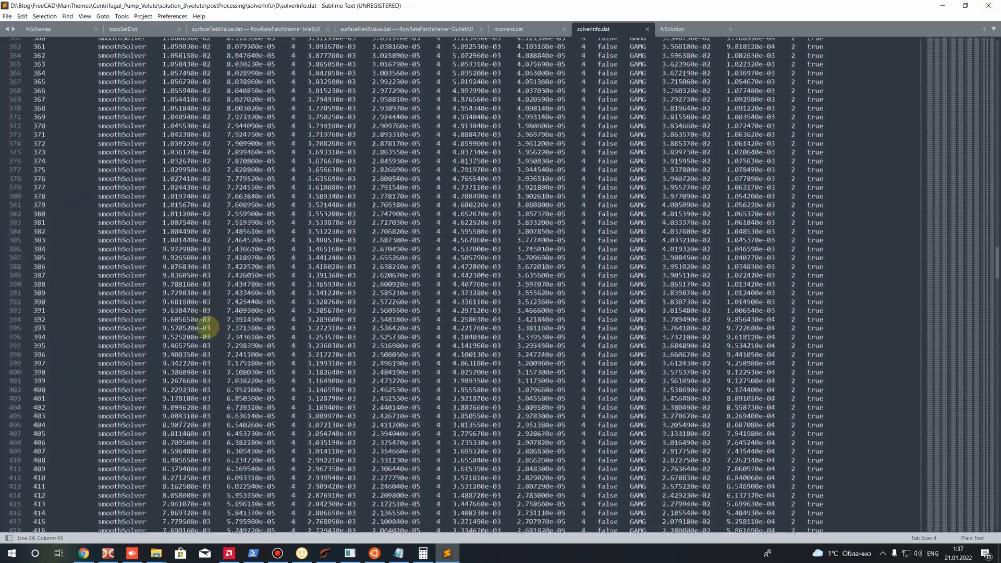
pyautogui.scroll(-20, 214, 326)
pyautogui.moveTo(997, 308); pyautogui.dragTo(997, 486)
pyautogui.scroll(-5, 351, 456)
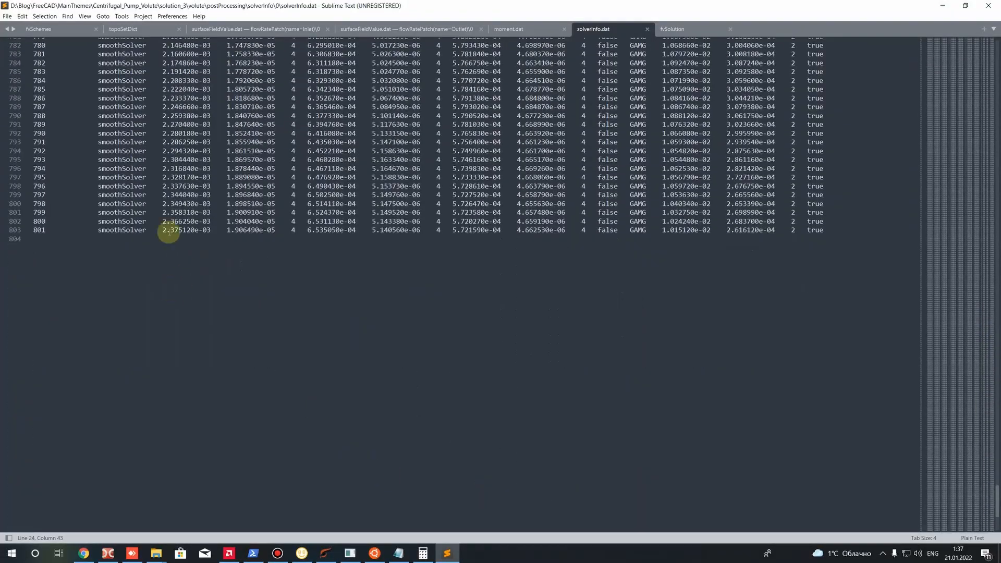
pyautogui.moveTo(163, 231); pyautogui.dragTo(777, 231)
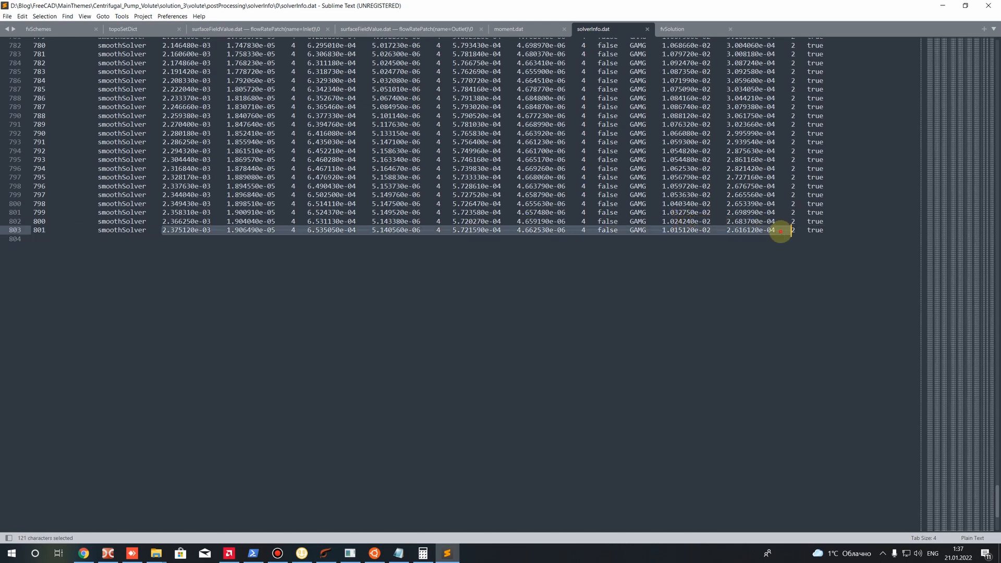
pyautogui.click(781, 233)
pyautogui.click(988, 6)
# Open yPlus.dat from the 0 folder of postProcessing's yPlus1 folder in Sublime Text
pyautogui.press('BackSpace')
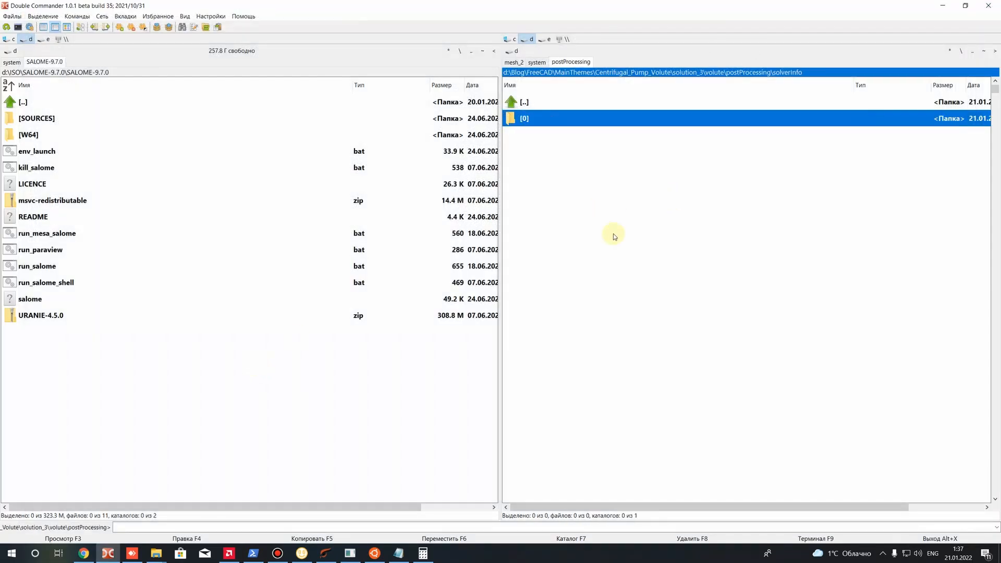
pyautogui.press('BackSpace')
pyautogui.doubleClick(534, 184)
pyautogui.doubleClick(527, 118)
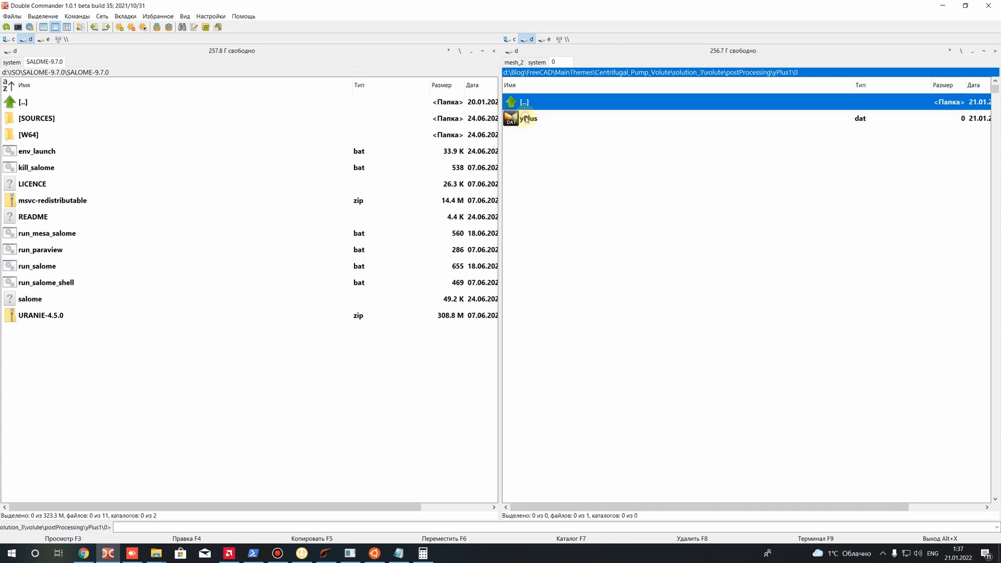
pyautogui.rightClick(541, 114)
pyautogui.click(572, 150)
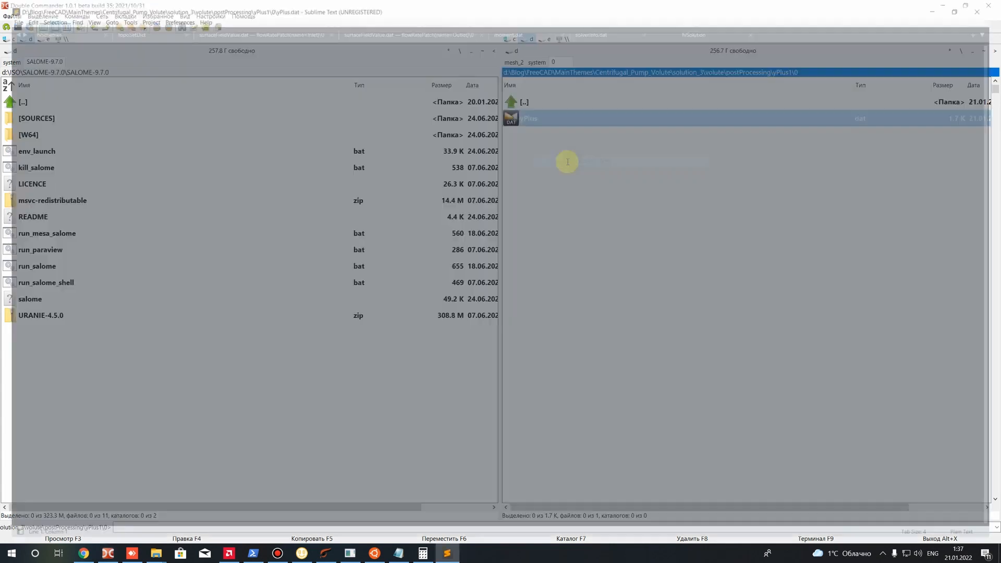
# Review the average, max and min y+ values of Wall_1 at time 900 in yPlus.dat
pyautogui.moveTo(255, 59); pyautogui.dragTo(259, 86)
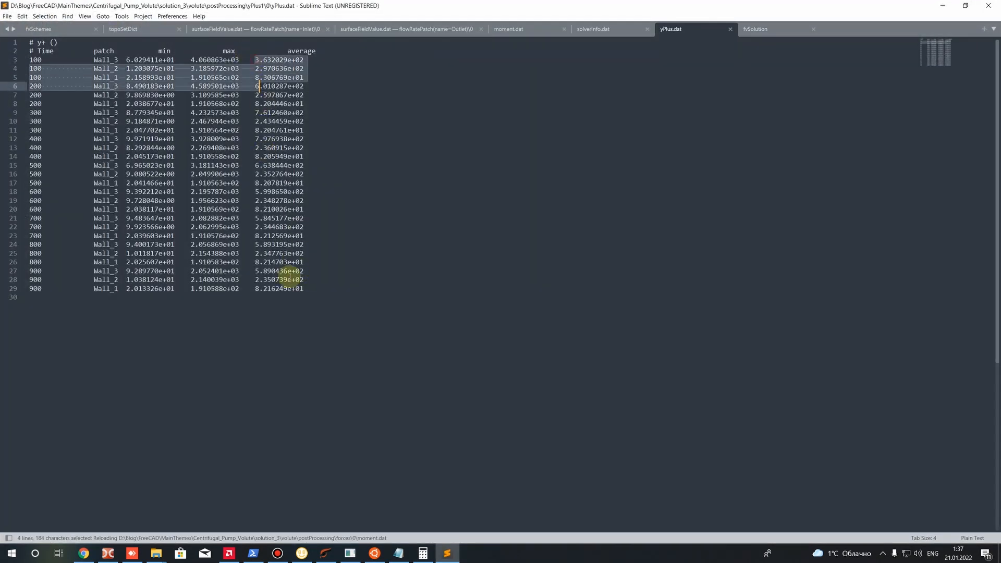
pyautogui.moveTo(305, 288); pyautogui.dragTo(254, 288)
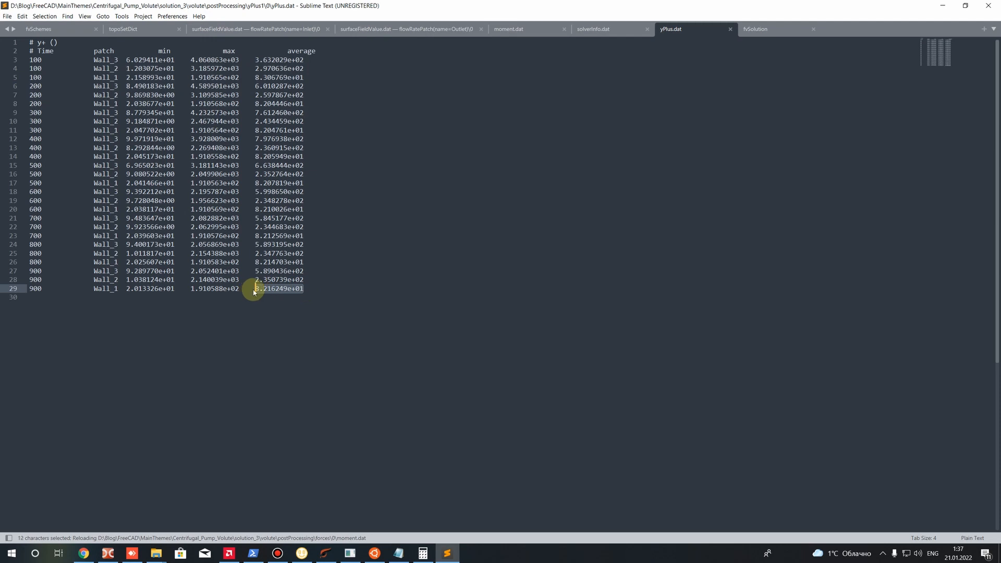
pyautogui.moveTo(190, 289); pyautogui.dragTo(236, 289)
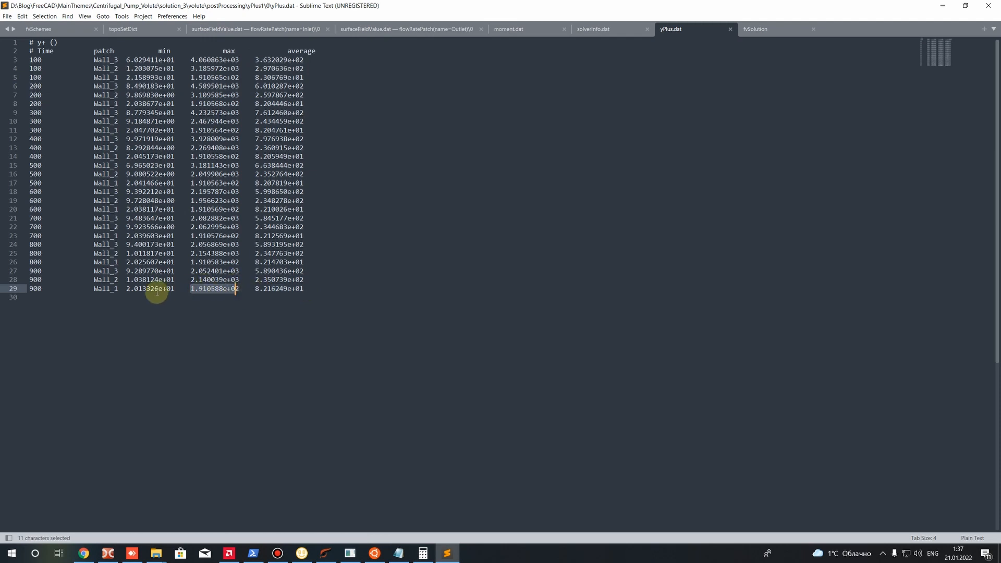
pyautogui.moveTo(126, 289); pyautogui.dragTo(171, 290)
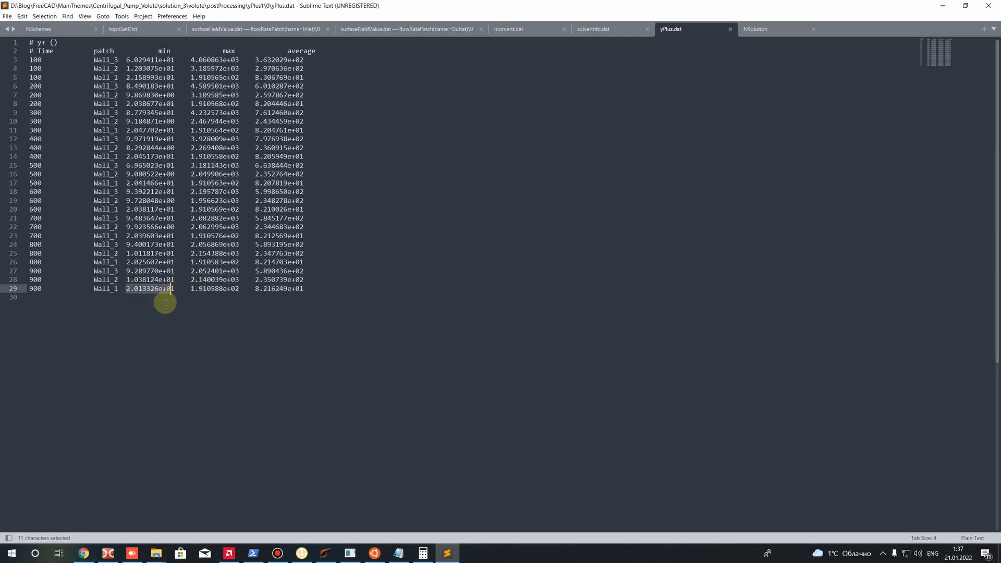
pyautogui.click(166, 303)
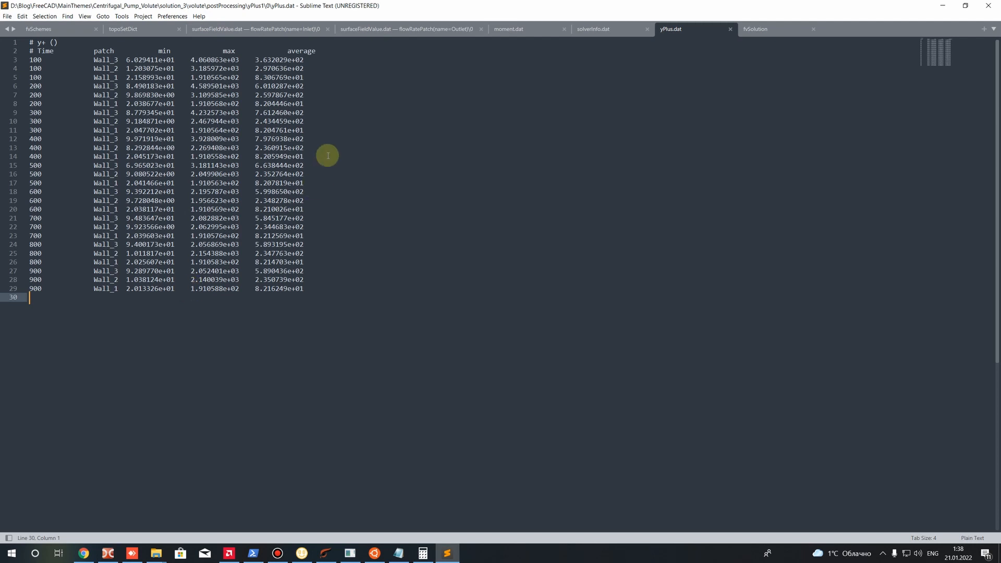
# Compare the average and maximum y+ values of Wall_1 at time 900, then close the editor window
pyautogui.moveTo(256, 290); pyautogui.dragTo(301, 290)
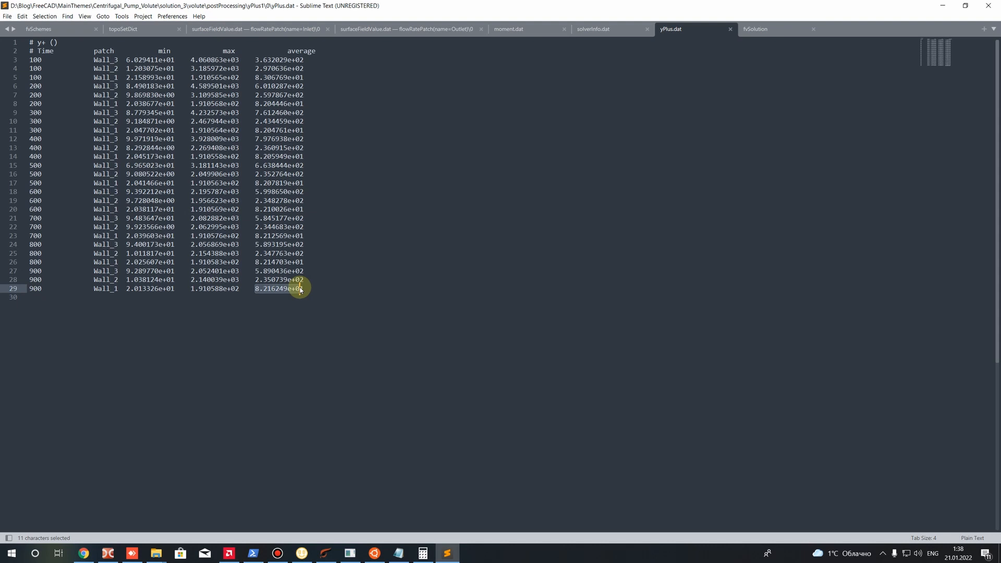
pyautogui.moveTo(304, 300)
pyautogui.mouseDown()
pyautogui.moveTo(259, 293)
pyautogui.moveTo(307, 293)
pyautogui.mouseUp()
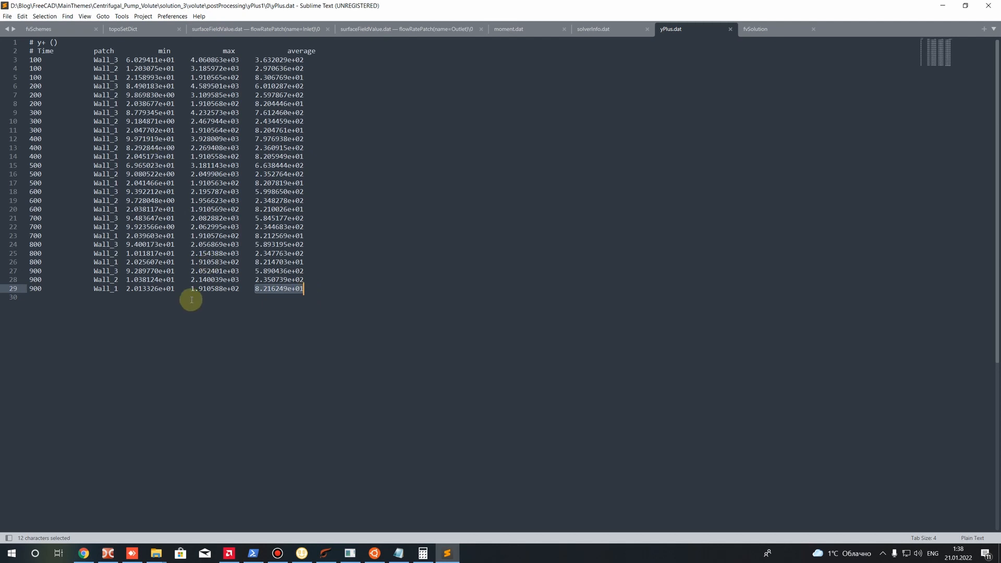
pyautogui.moveTo(189, 292); pyautogui.dragTo(261, 291)
pyautogui.click(224, 321)
pyautogui.moveTo(191, 290); pyautogui.dragTo(272, 289)
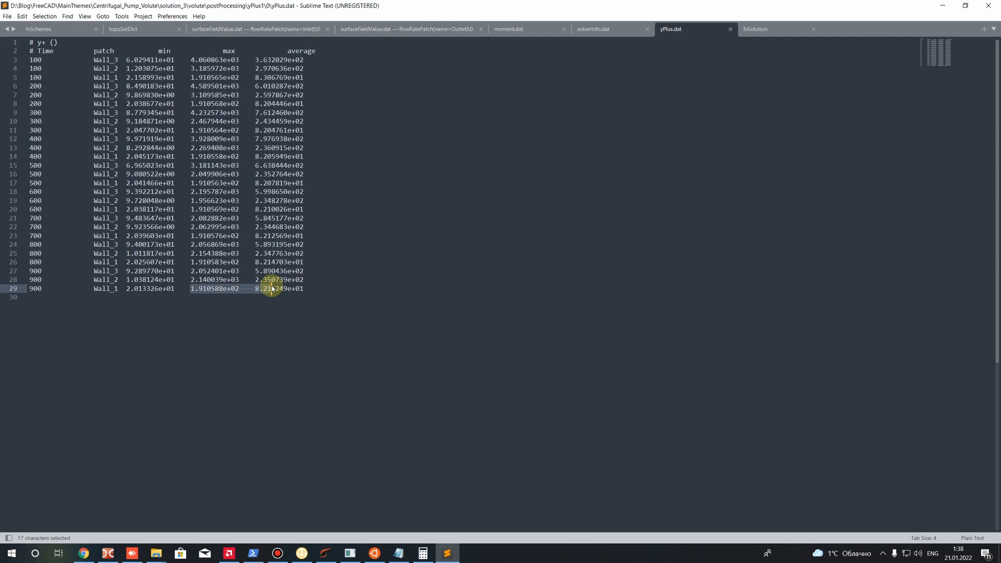
pyautogui.click(257, 305)
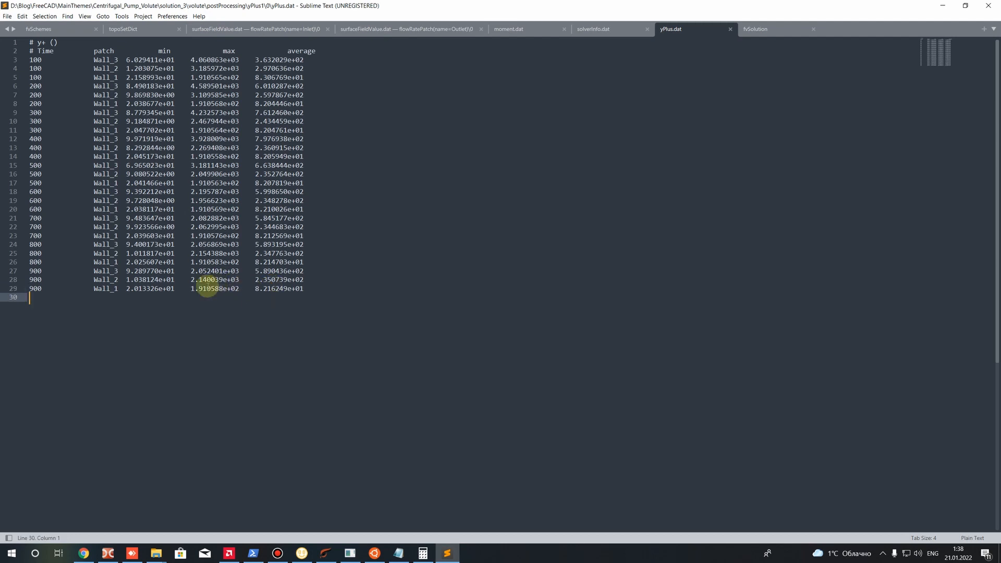
pyautogui.moveTo(191, 290); pyautogui.dragTo(236, 290)
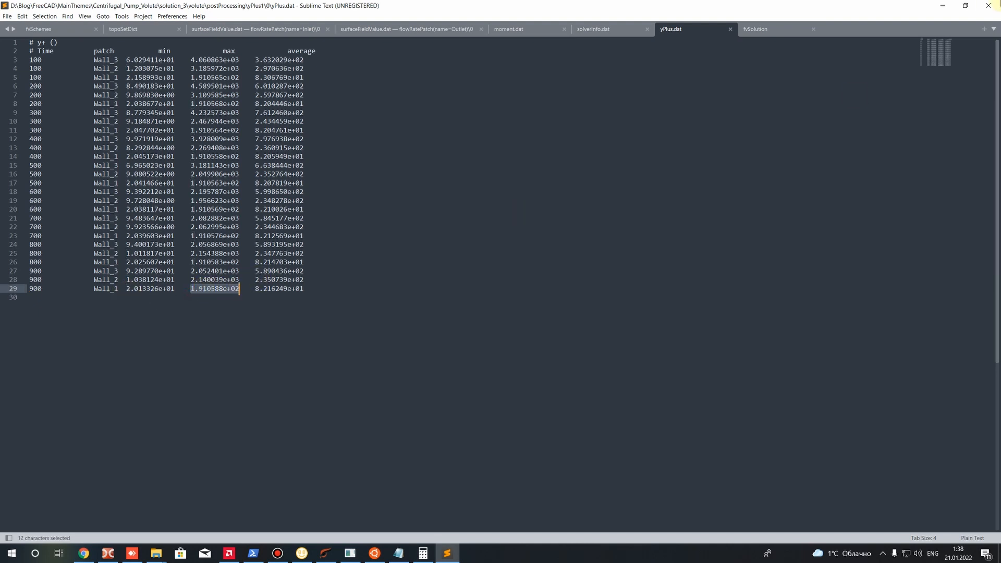
pyautogui.click(991, 6)
# Leave the yPlus1 results, check the saved time folder in processor9 and return to the volute case folder
pyautogui.press('BackSpace')
pyautogui.press('BackSpace')
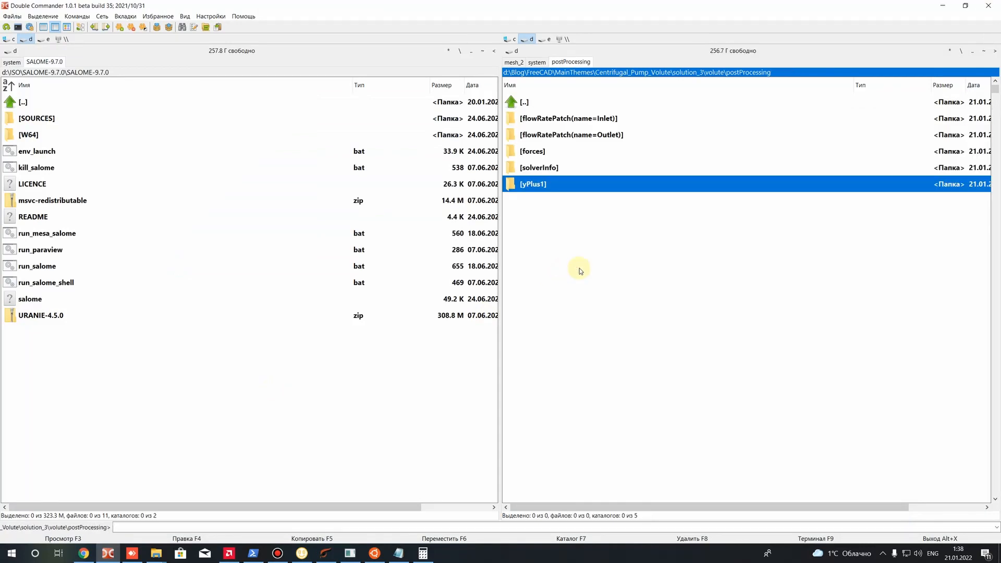
pyautogui.press('BackSpace')
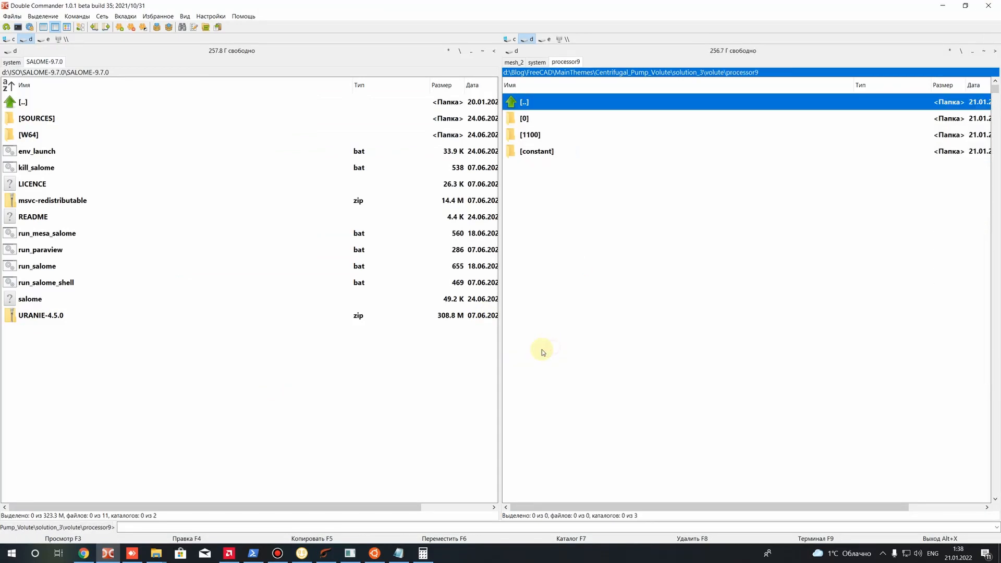
pyautogui.click(553, 348)
# Switch to the Ubuntu terminal and stop the running solver
pyautogui.click(375, 553)
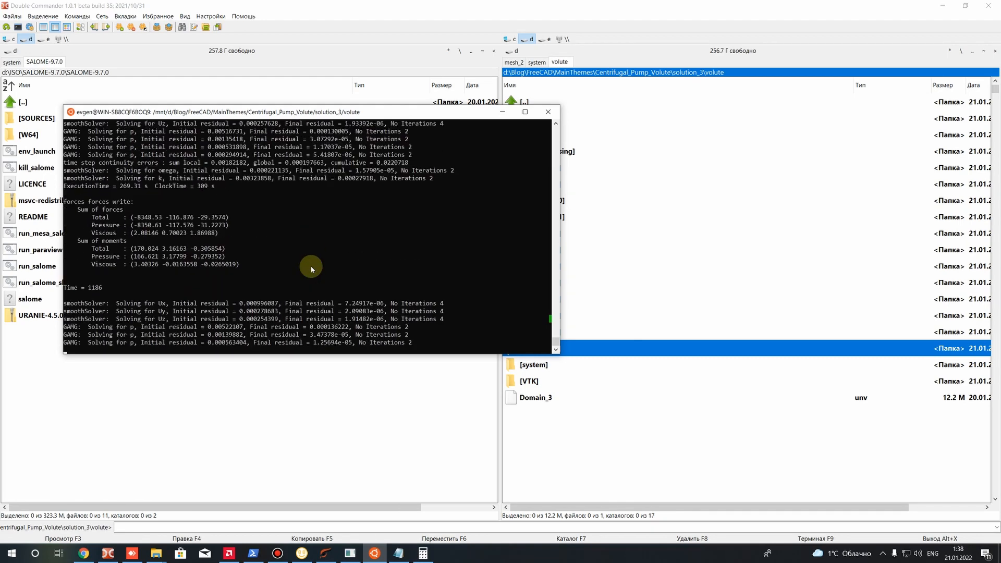
pyautogui.click(312, 263)
pyautogui.hotkey('ctrl', 'c')
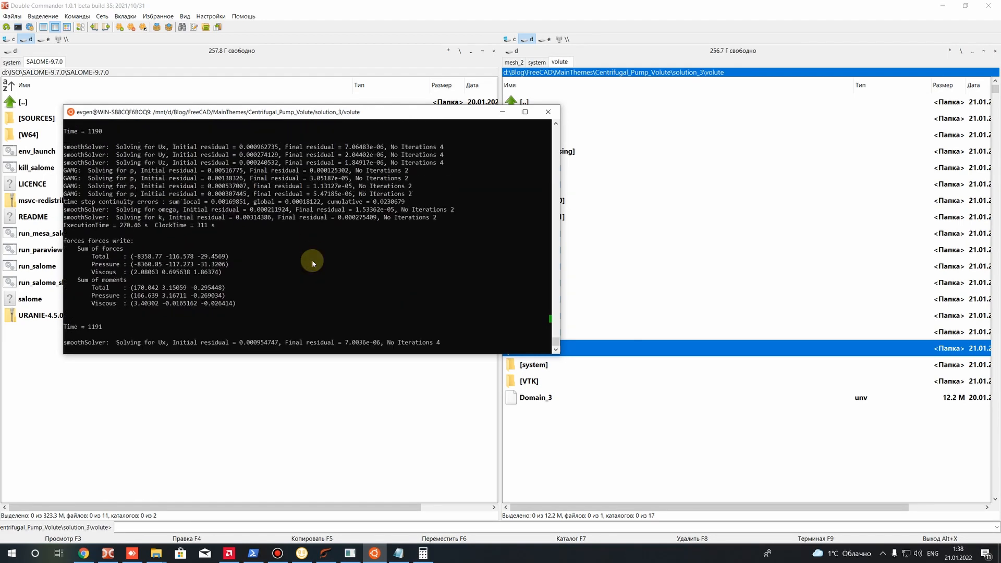
pyautogui.hotkey('ctrl', 'c')
pyautogui.hotkey('ctrl', 'c')
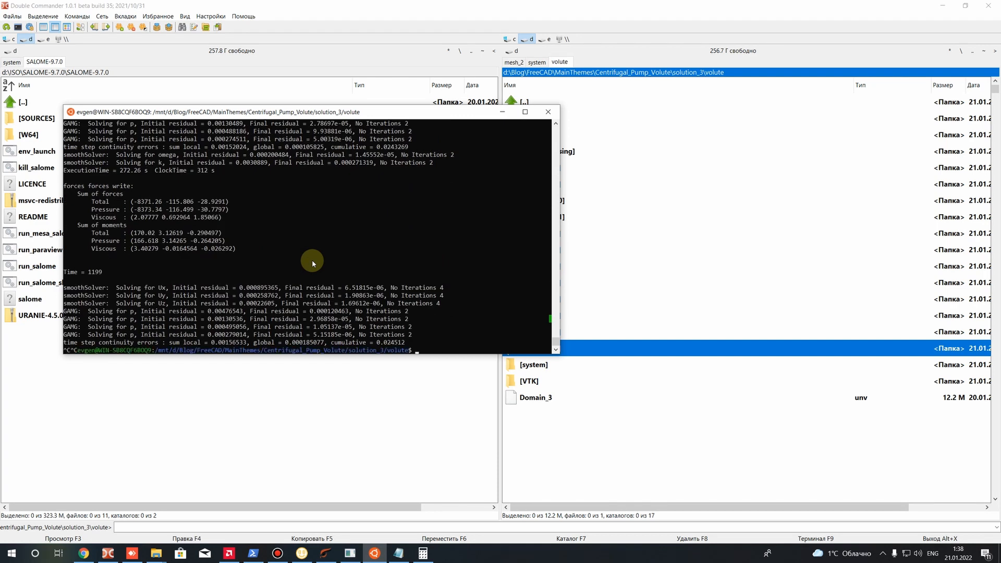
# Check the last saved time folder in processor11, return to the volute case folder and switch back to the Ubuntu terminal
pyautogui.click(568, 246)
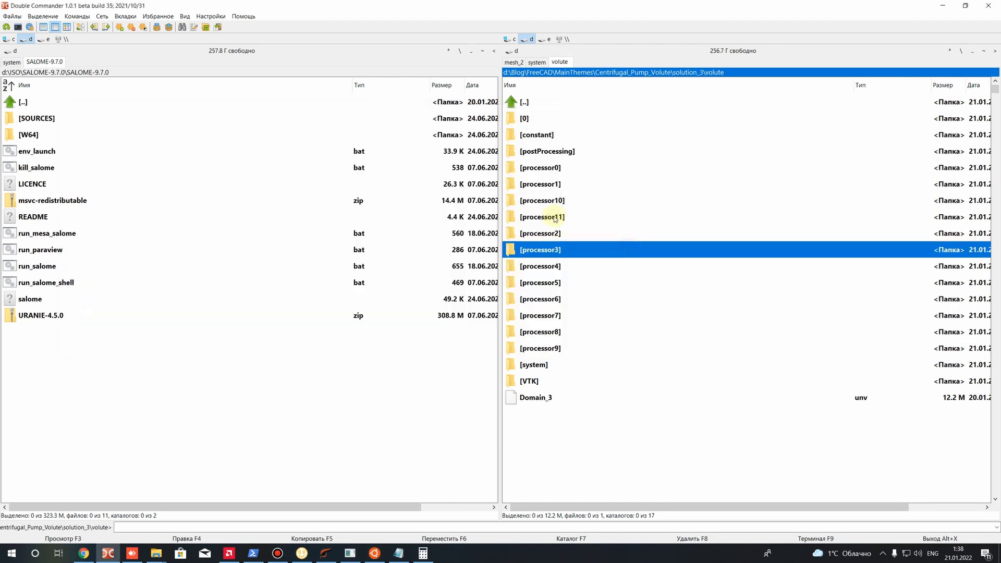
pyautogui.doubleClick(544, 217)
pyautogui.click(527, 135)
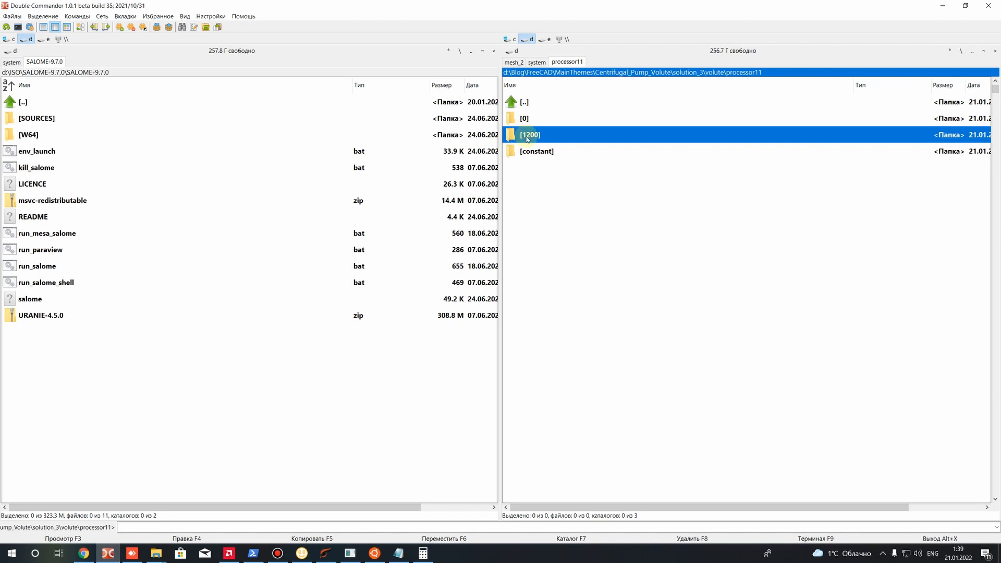
pyautogui.press('BackSpace')
pyautogui.click(374, 554)
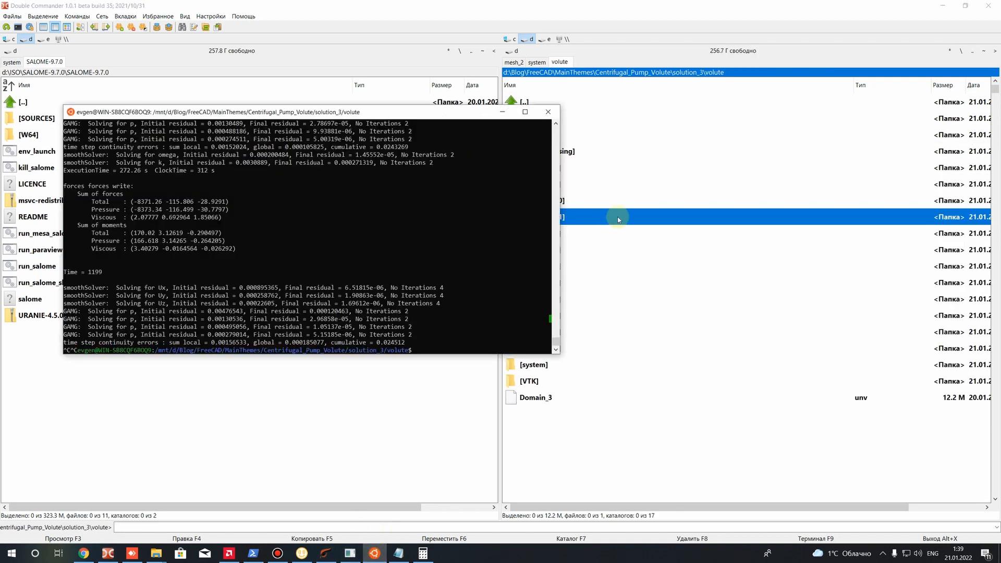
# Reconstruct the latest time of the parallel case in the Ubuntu terminal with reconstructPar -latestTime
pyautogui.moveTo(410, 111); pyautogui.dragTo(549, 265)
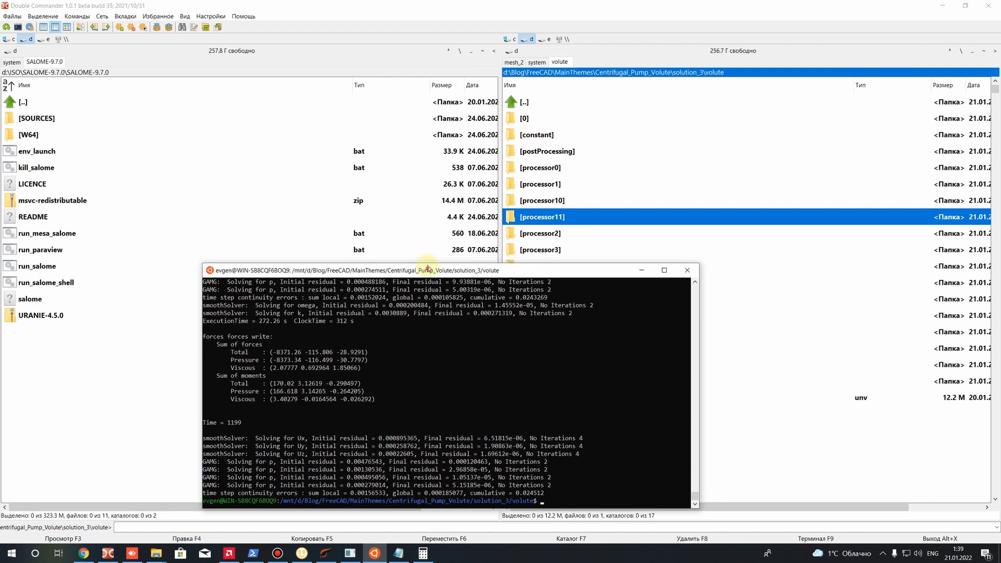
pyautogui.moveTo(427, 266); pyautogui.dragTo(410, 165)
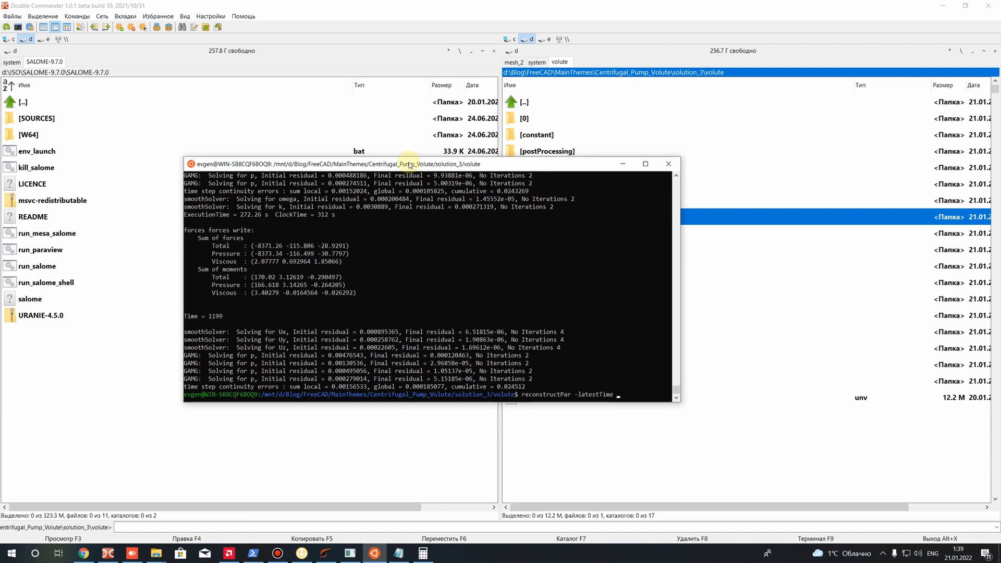
pyautogui.press('Return')
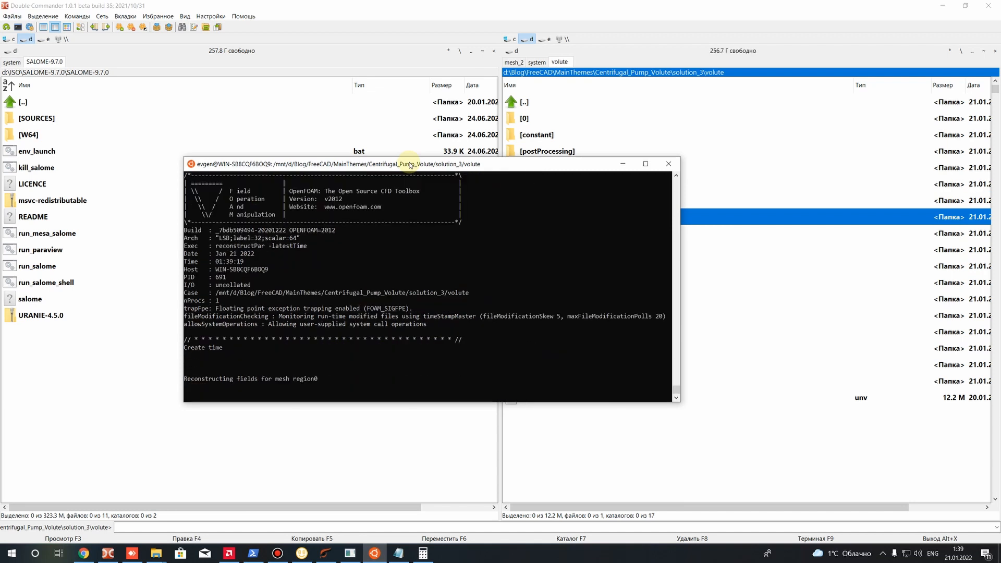
pyautogui.moveTo(452, 165); pyautogui.dragTo(458, 304)
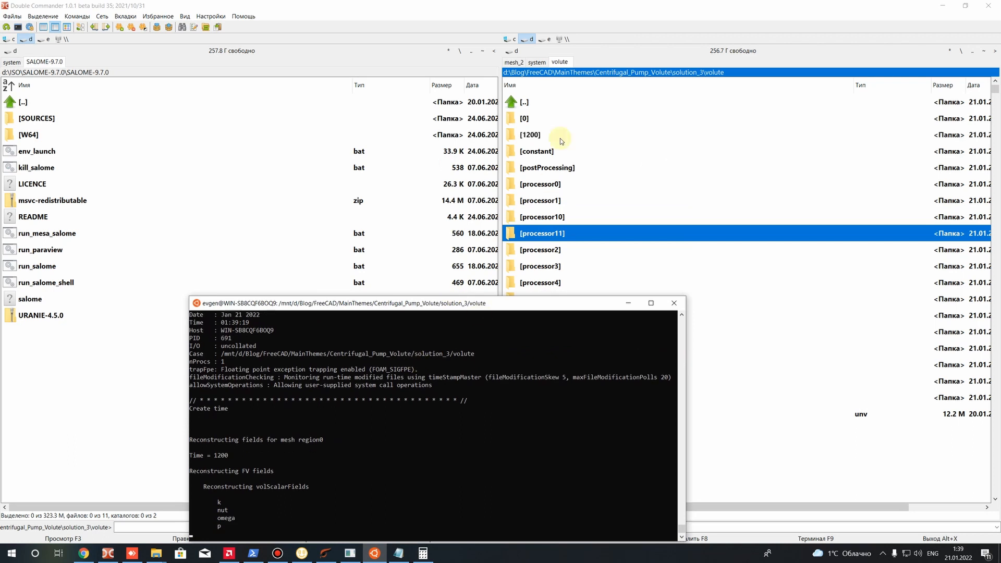
# Check the time folder in processor0 against the reconstructed one in the volute case folder, and return to the Ubuntu terminal
pyautogui.click(529, 186)
pyautogui.doubleClick(529, 186)
pyautogui.click(531, 136)
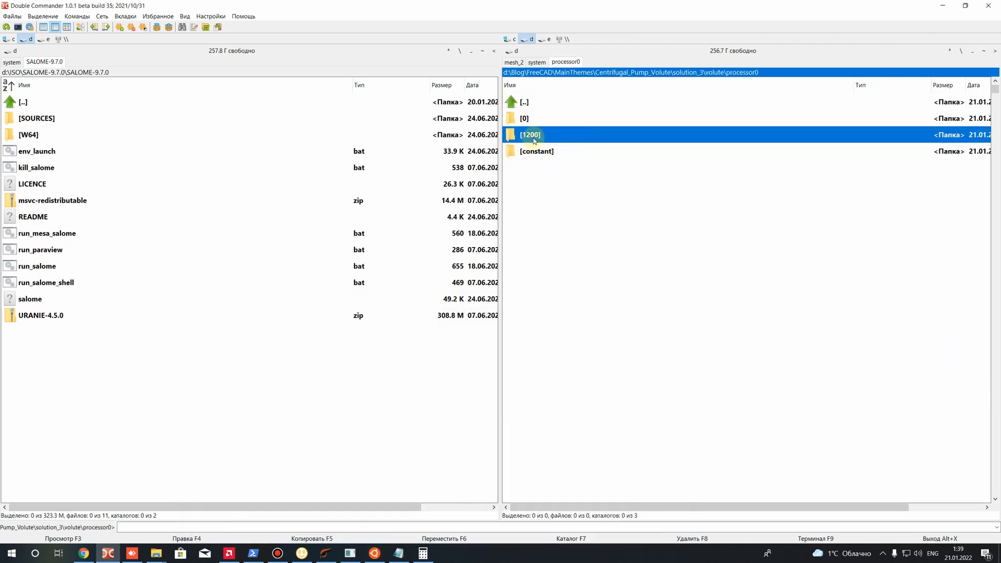
pyautogui.press('BackSpace')
pyautogui.click(534, 137)
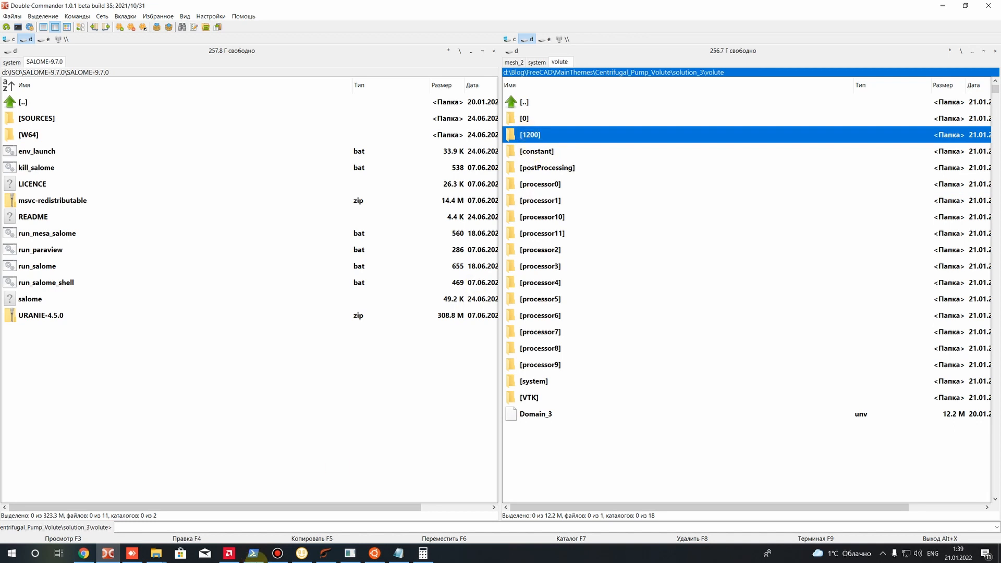
pyautogui.click(375, 553)
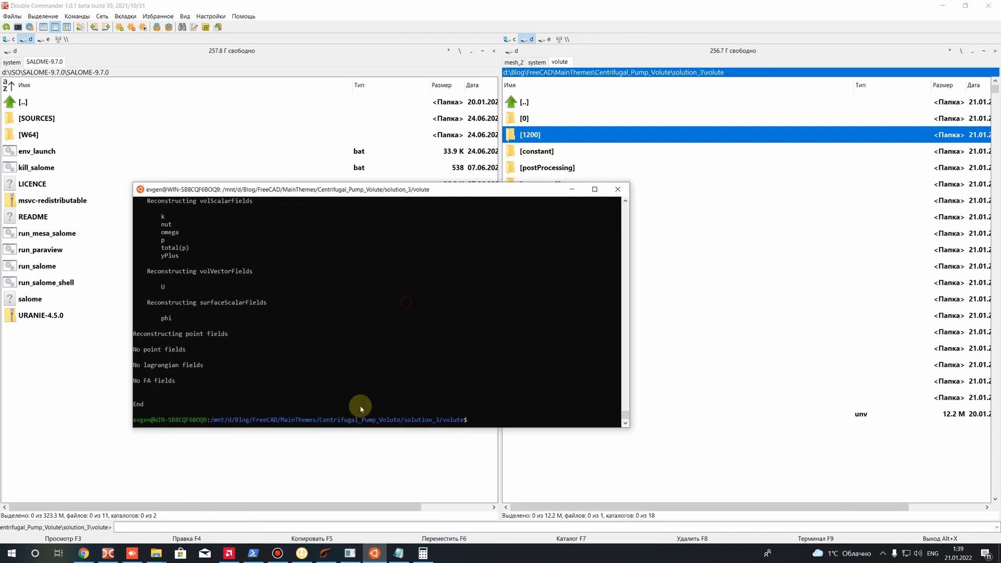
# Launch ParaView and browse for a file to open in the Centrifugal_Pump_Volute/solution_3/volute folder
pyautogui.click(254, 553)
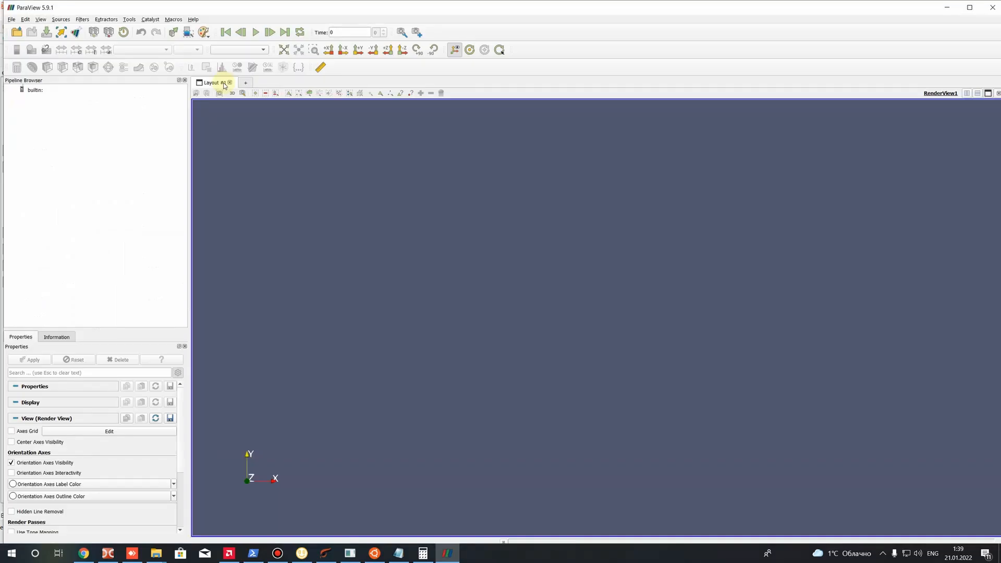
pyautogui.click(17, 32)
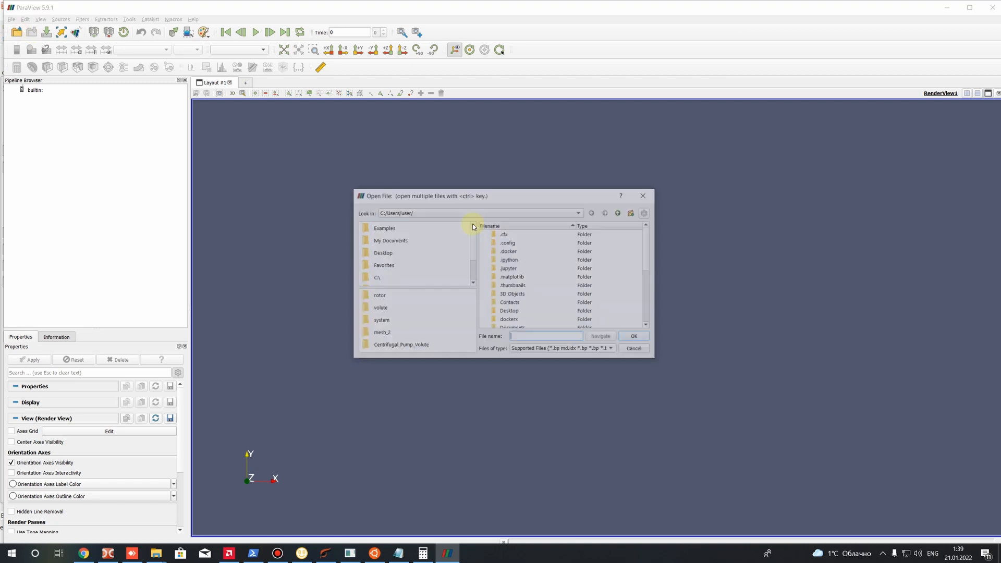
pyautogui.click(390, 346)
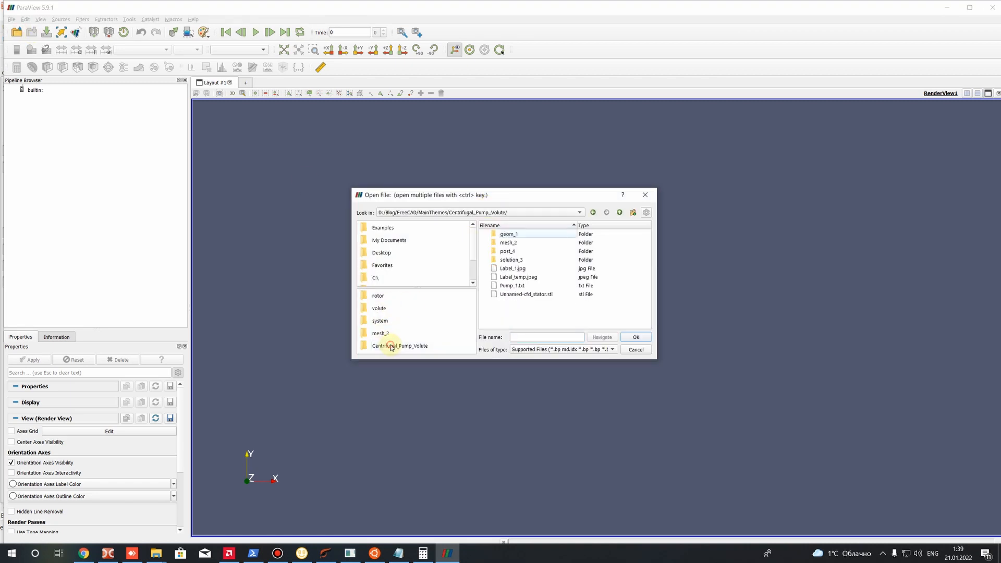
pyautogui.doubleClick(507, 260)
pyautogui.click(504, 252)
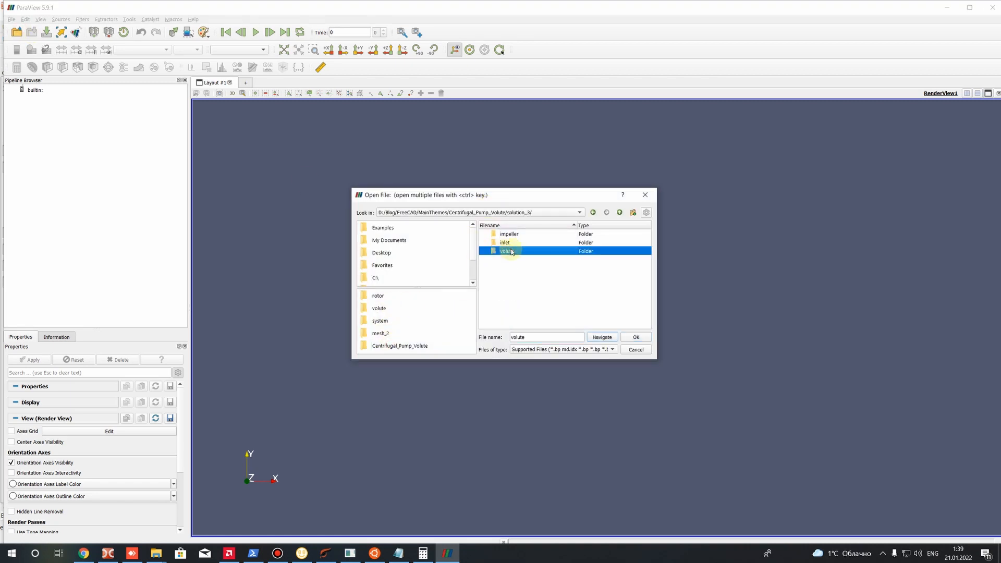
pyautogui.doubleClick(511, 253)
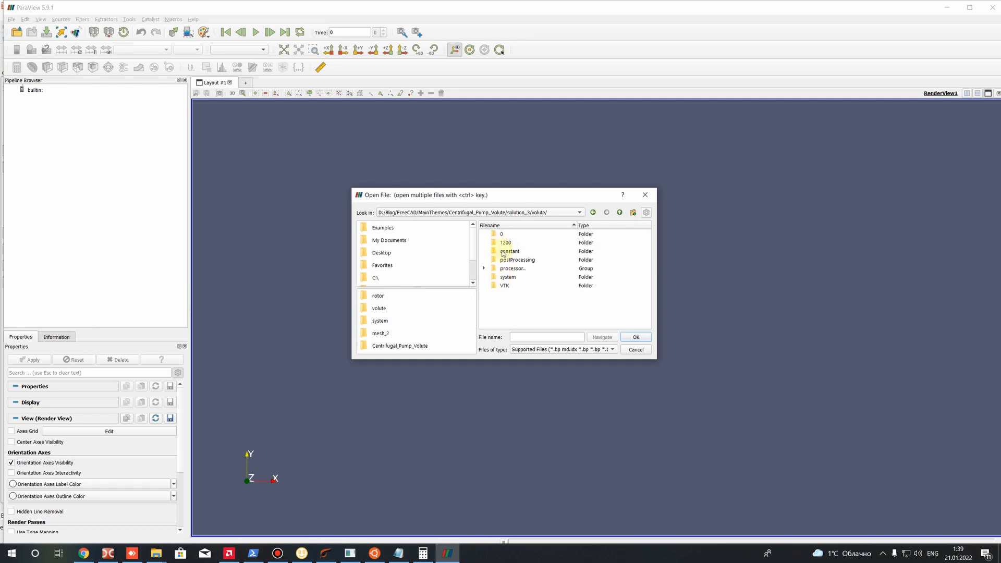
# Switch to Double Commander and create an empty text file named foam.foam in the volute case folder
pyautogui.click(108, 553)
pyautogui.rightClick(581, 483)
pyautogui.moveTo(651, 459)
pyautogui.click(776, 439)
pyautogui.rightClick(547, 434)
pyautogui.click(588, 414)
pyautogui.write('foam.')
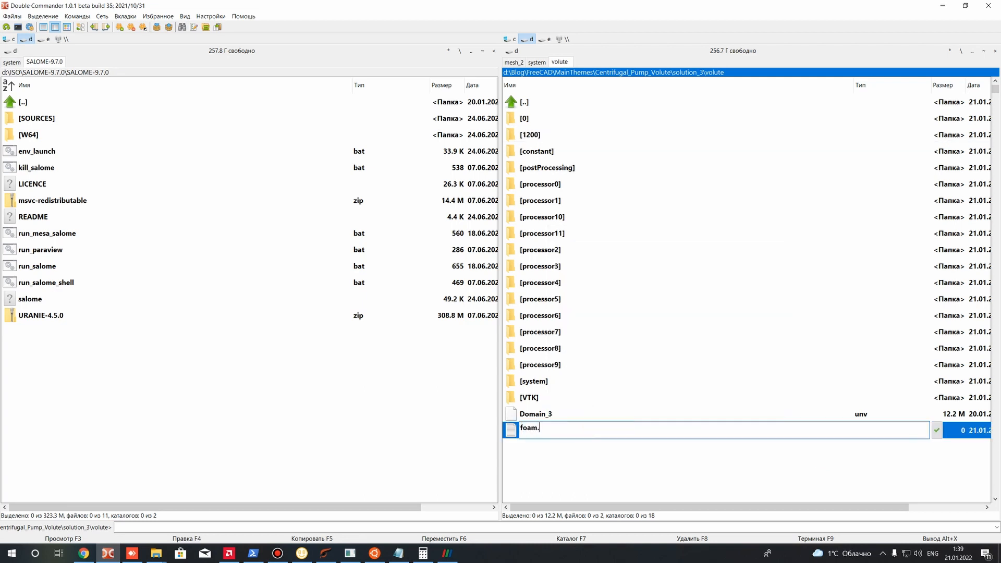
pyautogui.write('foam')
pyautogui.press('Return')
# Open foam.foam in Sublime Text to check its contents, and close the editor
pyautogui.click(539, 427)
pyautogui.rightClick(537, 432)
pyautogui.click(574, 282)
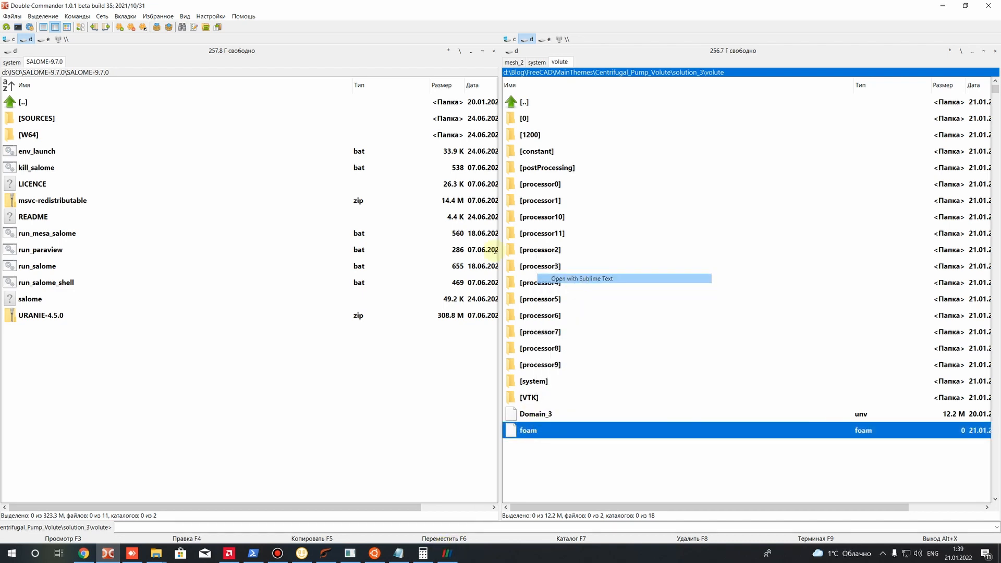
pyautogui.click(989, 6)
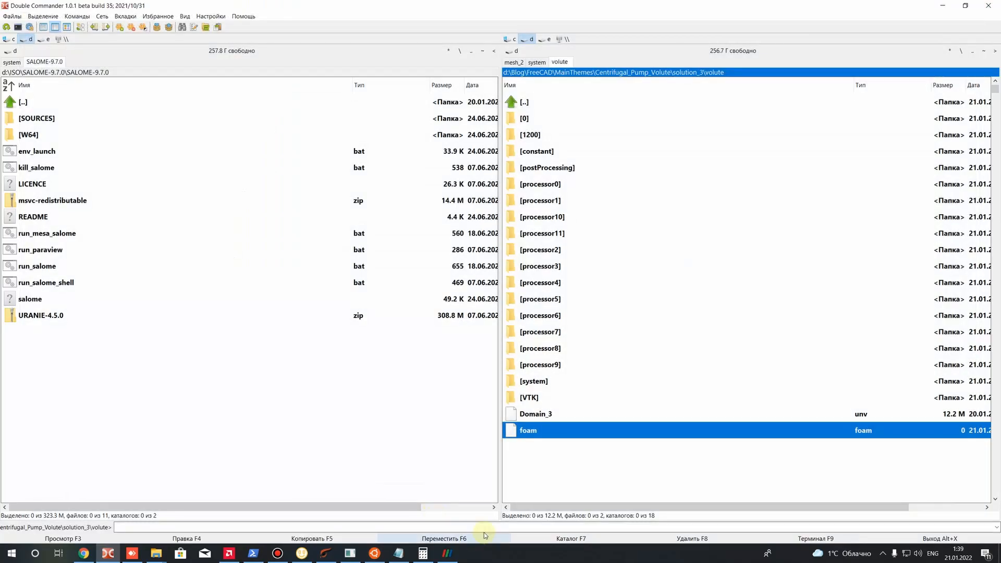
# Switch back to ParaView, refresh the volute folder listing and load foam.foam as a reconstructed case
pyautogui.click(444, 551)
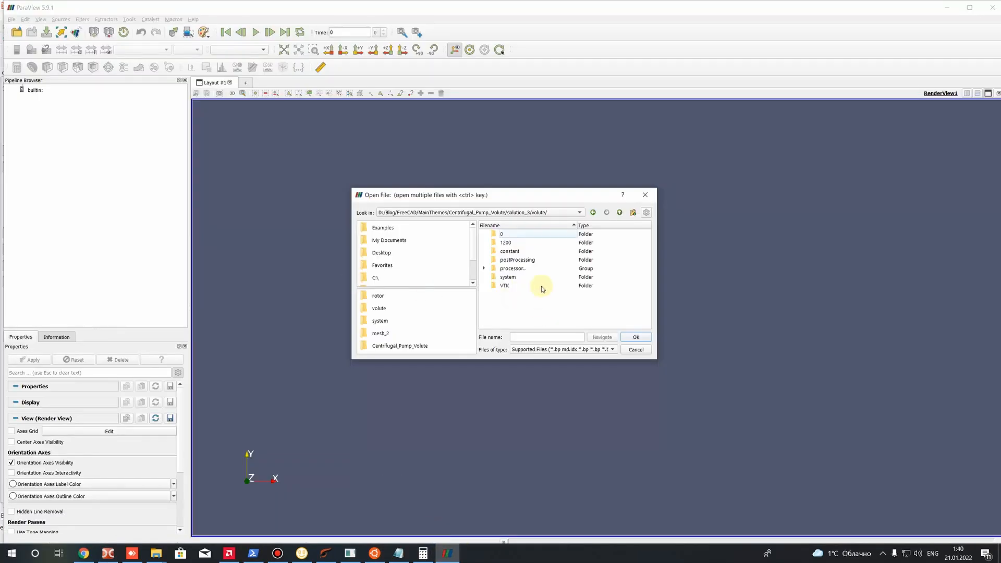
pyautogui.click(617, 212)
pyautogui.doubleClick(509, 255)
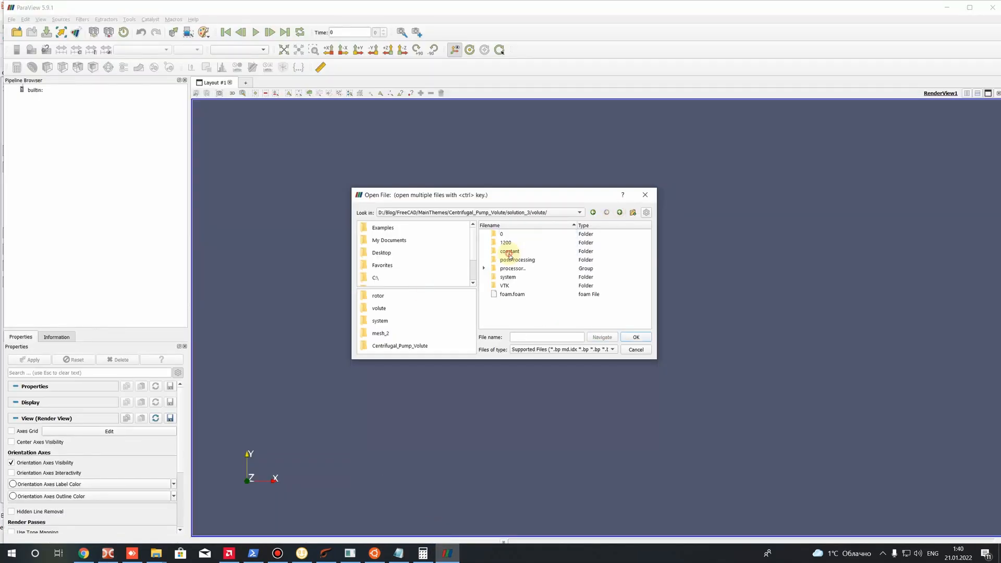
pyautogui.doubleClick(503, 295)
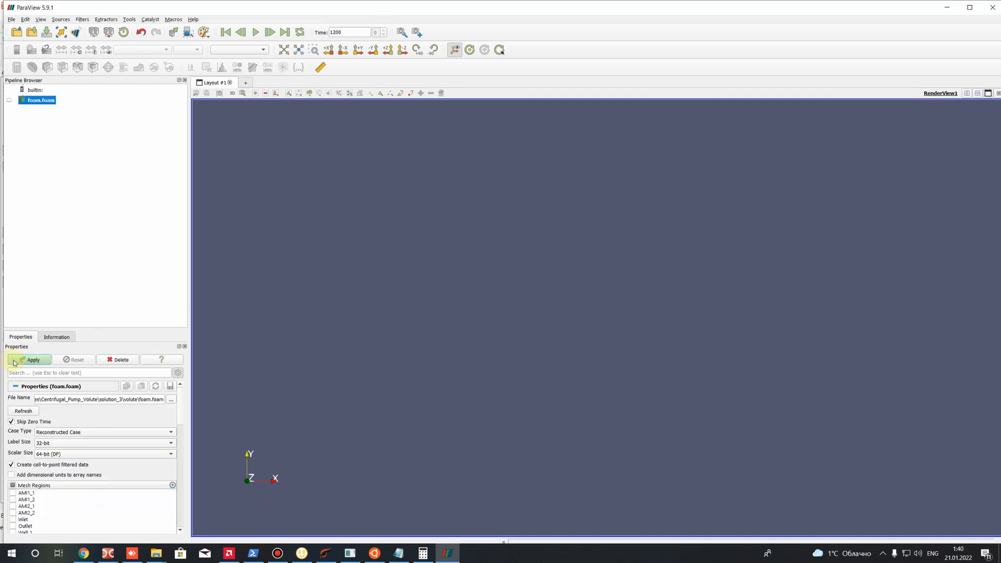
pyautogui.click(31, 365)
# Examine the pressure distribution on the pump, colour the model by the magnitude of U and inspect the velocity field
pyautogui.moveTo(414, 356); pyautogui.dragTo(655, 328)
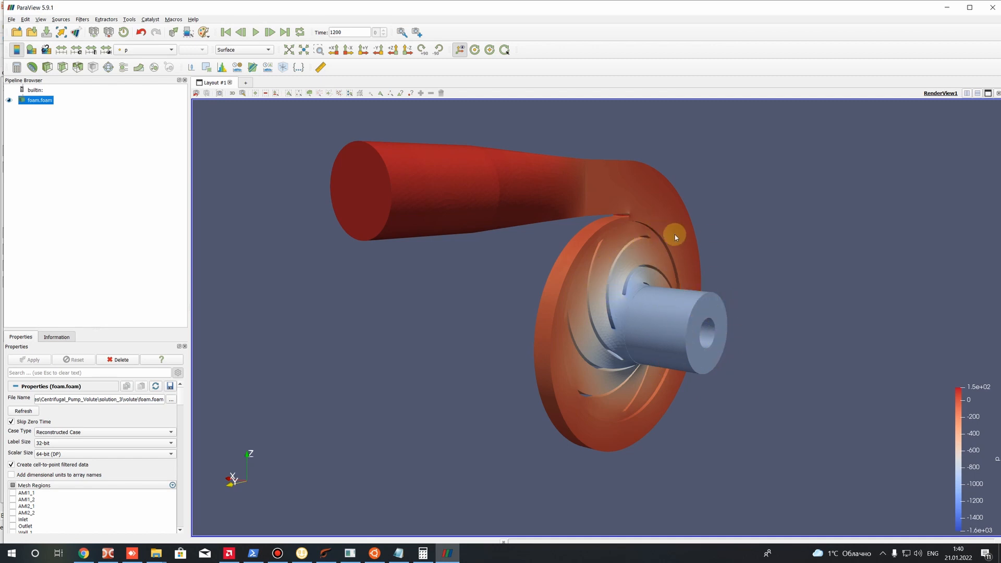
pyautogui.moveTo(650, 225); pyautogui.dragTo(714, 421)
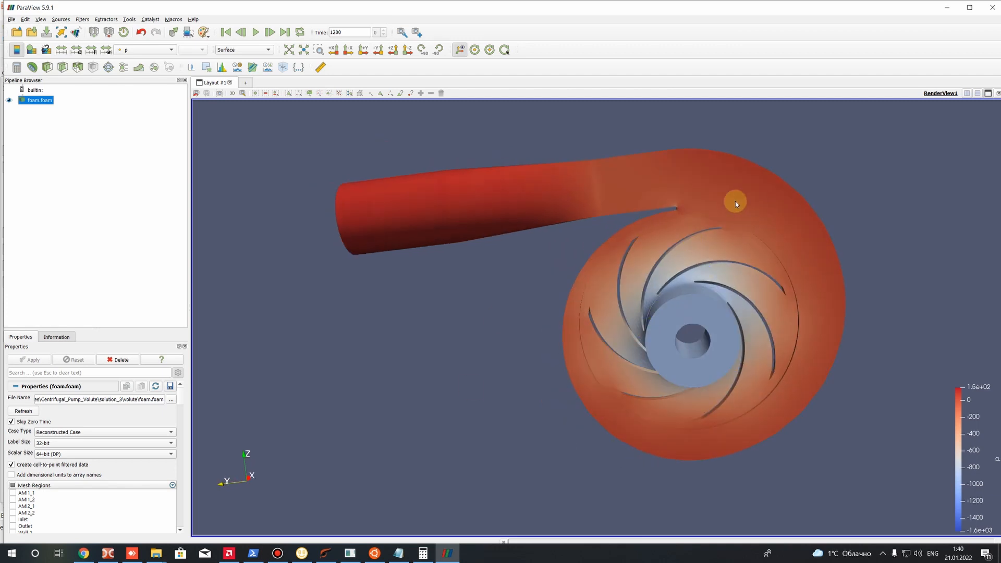
pyautogui.moveTo(361, 207); pyautogui.dragTo(398, 255)
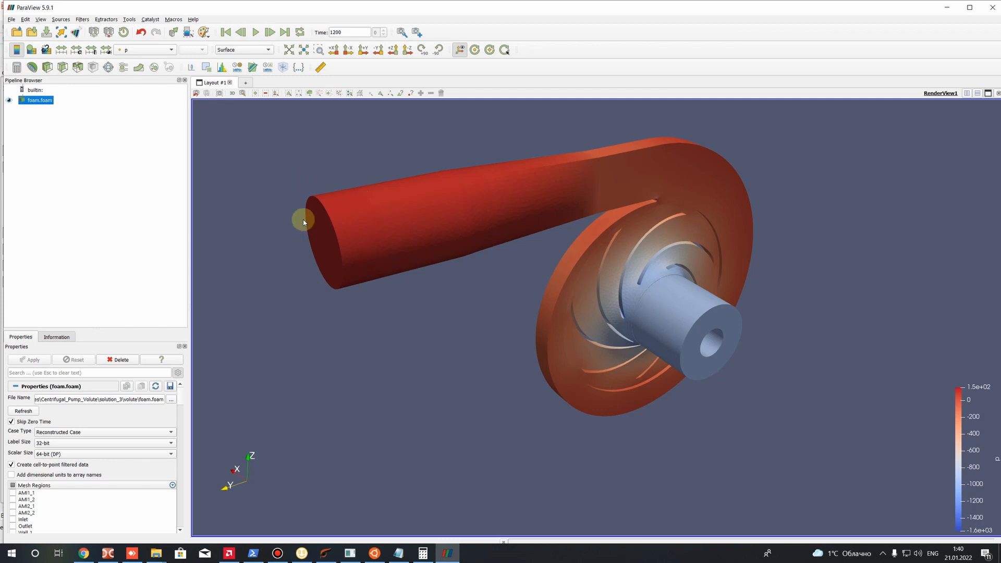
pyautogui.moveTo(406, 368); pyautogui.dragTo(396, 246)
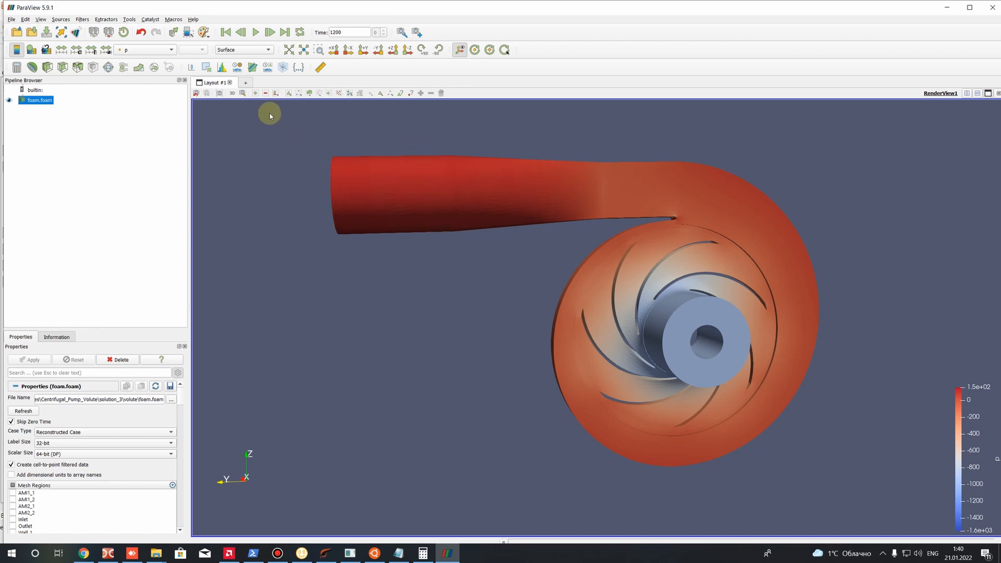
pyautogui.click(131, 51)
pyautogui.click(133, 59)
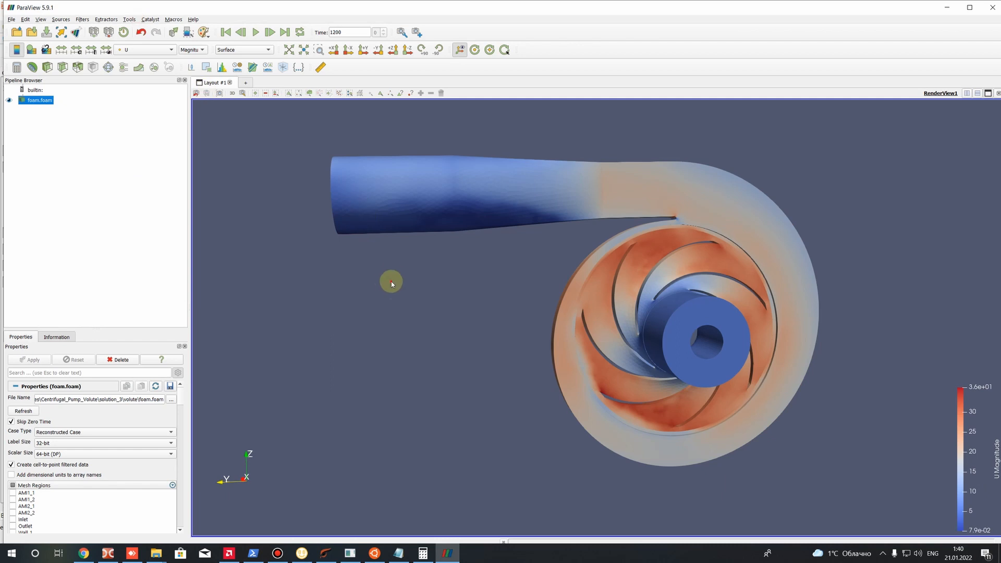
pyautogui.moveTo(717, 252); pyautogui.dragTo(696, 268)
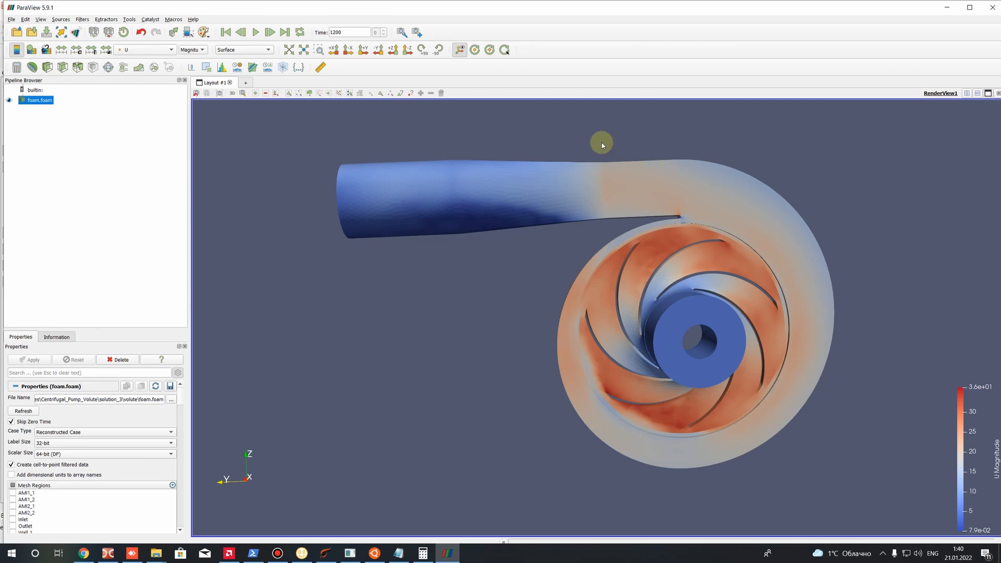
pyautogui.moveTo(514, 308); pyautogui.dragTo(433, 295)
pyautogui.moveTo(364, 324); pyautogui.dragTo(426, 310)
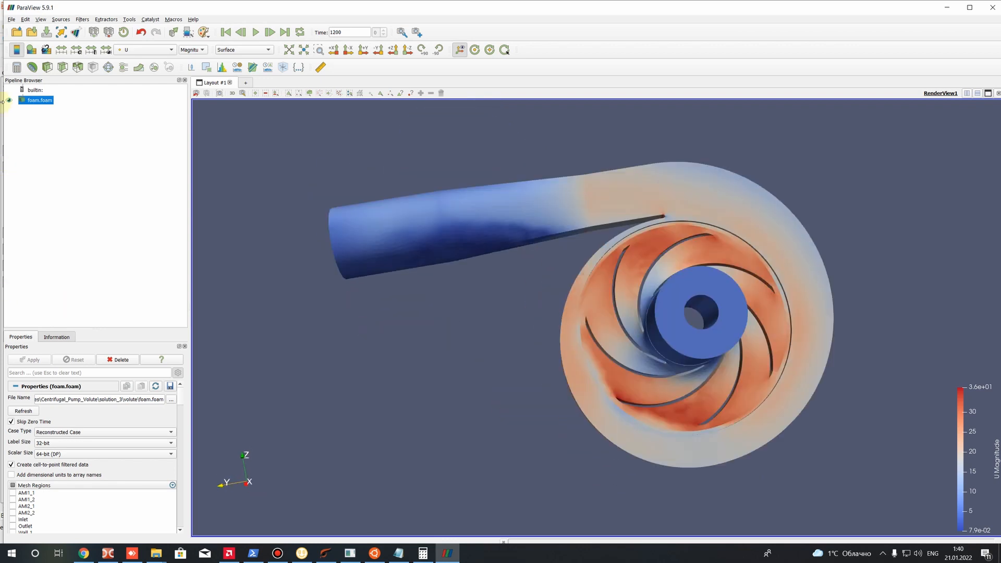
pyautogui.scroll(-3, 33, 494)
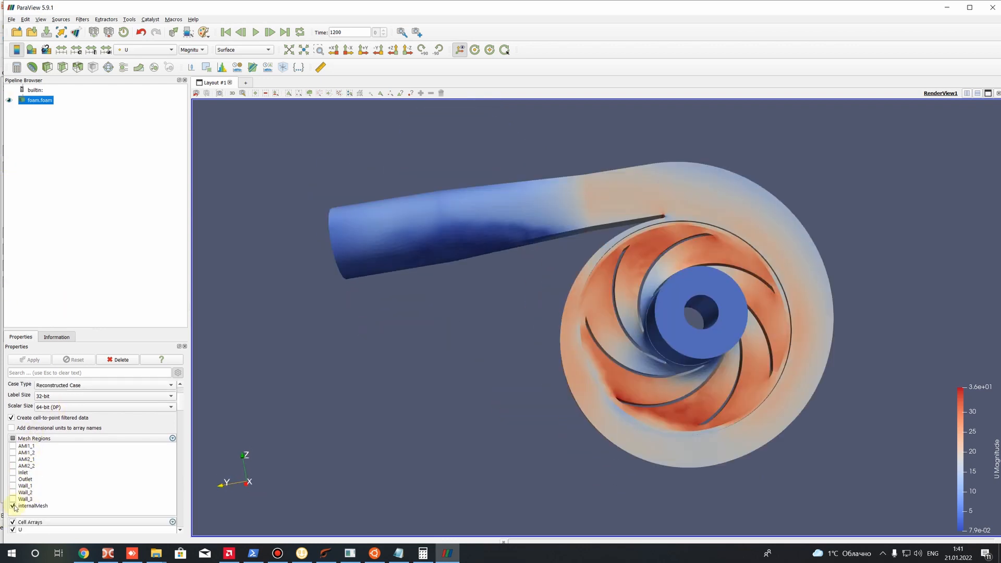
pyautogui.moveTo(305, 367); pyautogui.dragTo(414, 251)
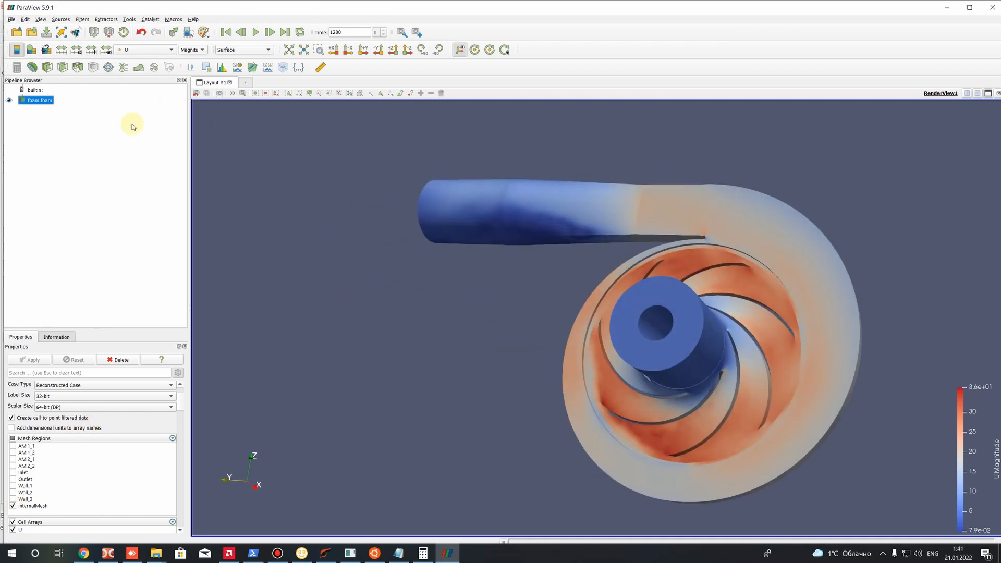
# Add a Glyph filter to foam.foam with arrows oriented by U and no scale array
pyautogui.click(113, 68)
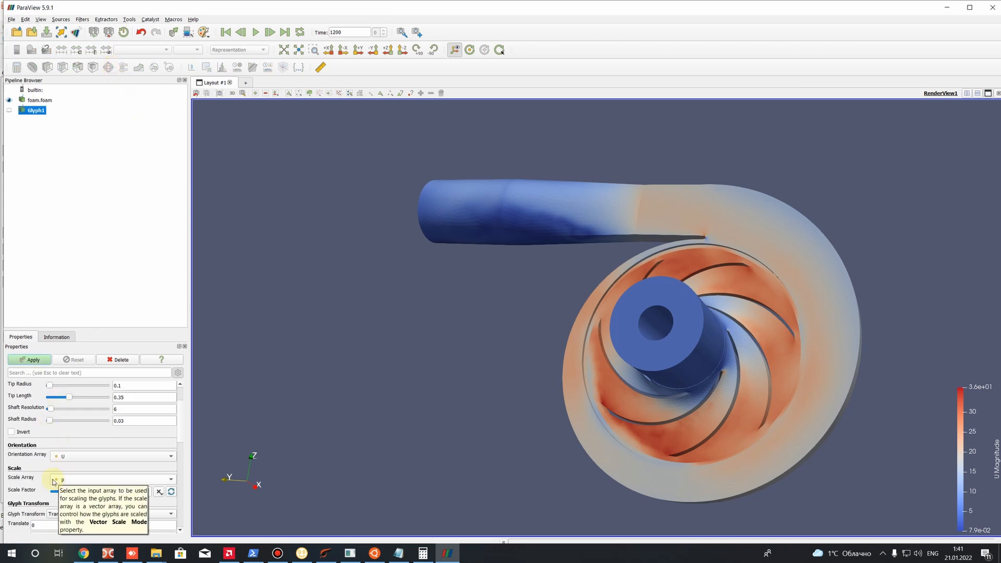
pyautogui.click(60, 480)
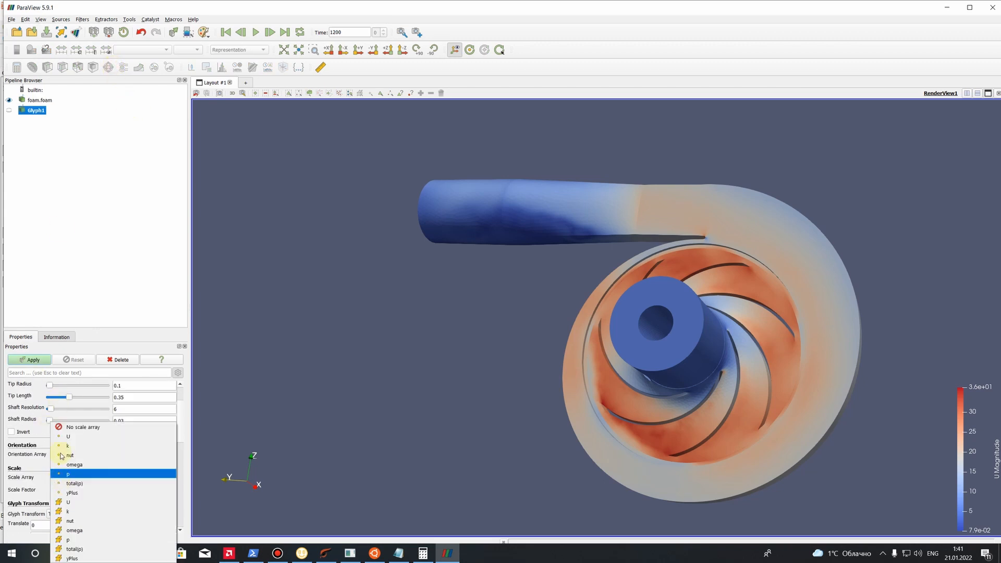
pyautogui.click(76, 428)
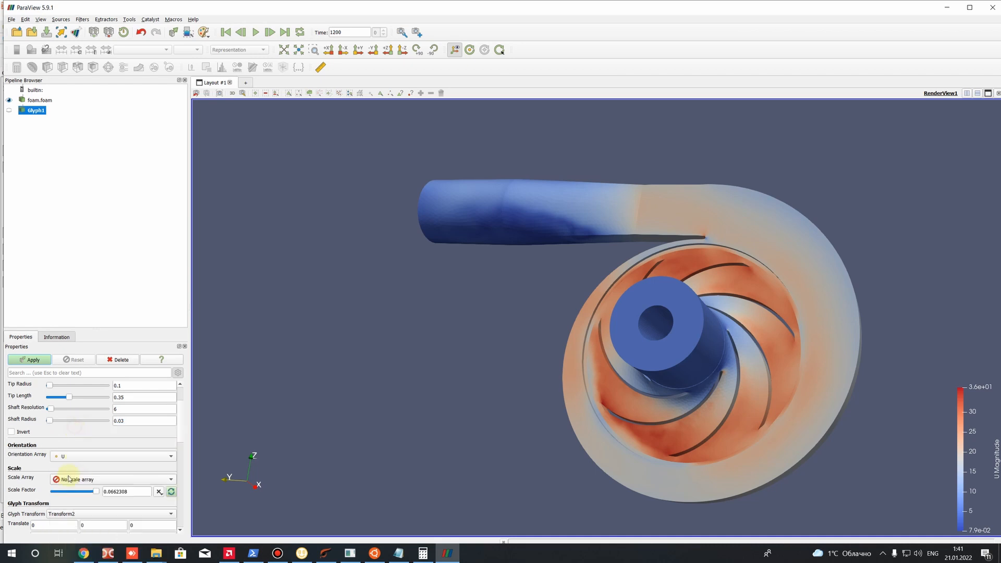
pyautogui.click(29, 361)
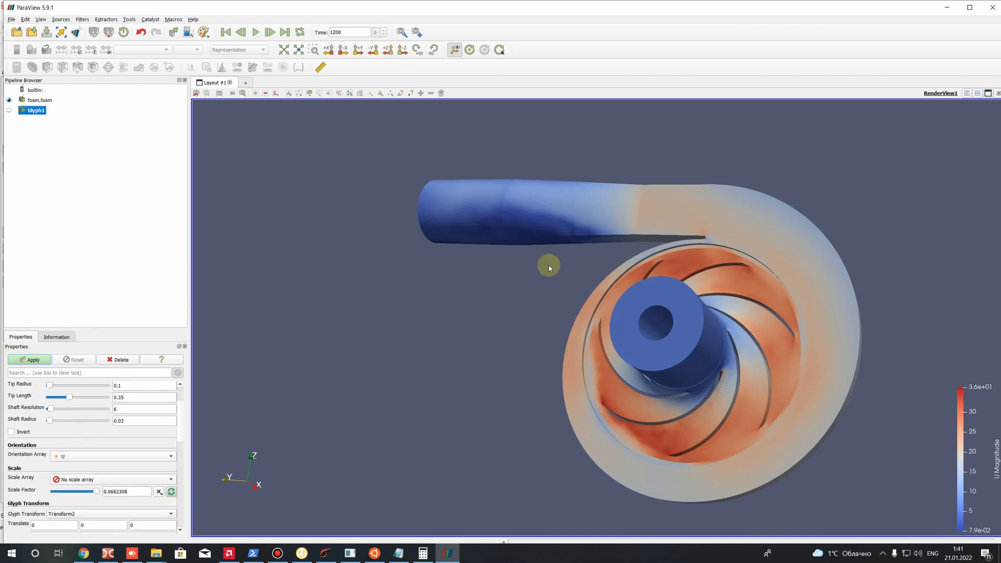
pyautogui.moveTo(521, 288); pyautogui.dragTo(548, 313)
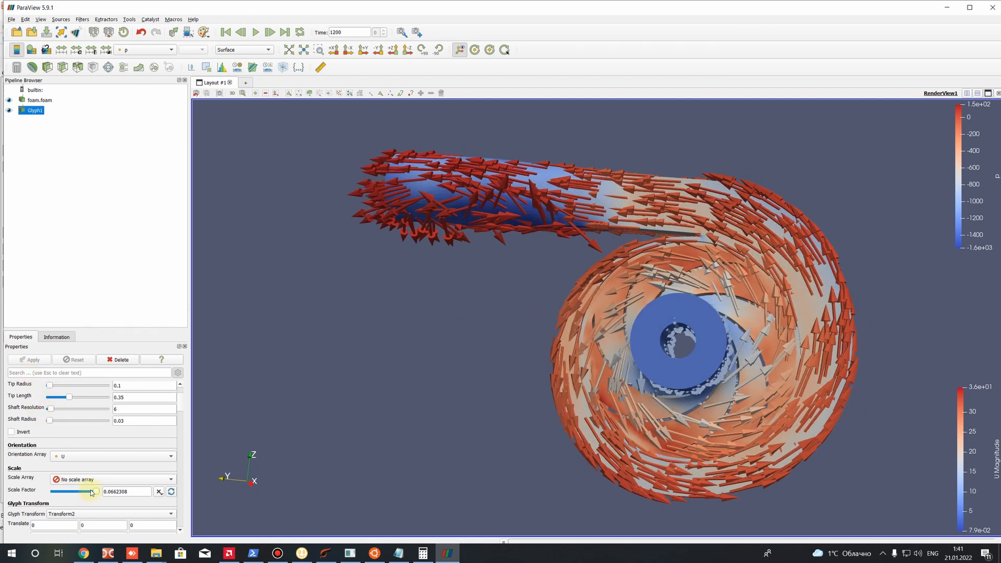
# Reduce the glyph scale factor to about 0.025 and examine the flow arrows in the volute and impeller
pyautogui.moveTo(91, 492); pyautogui.dragTo(87, 497)
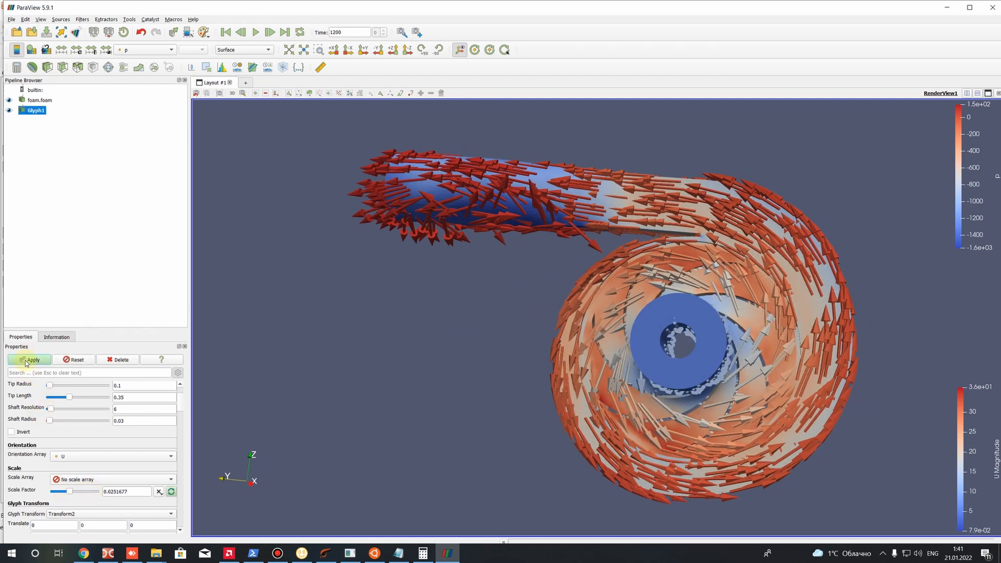
pyautogui.click(27, 360)
pyautogui.moveTo(323, 273); pyautogui.dragTo(605, 246)
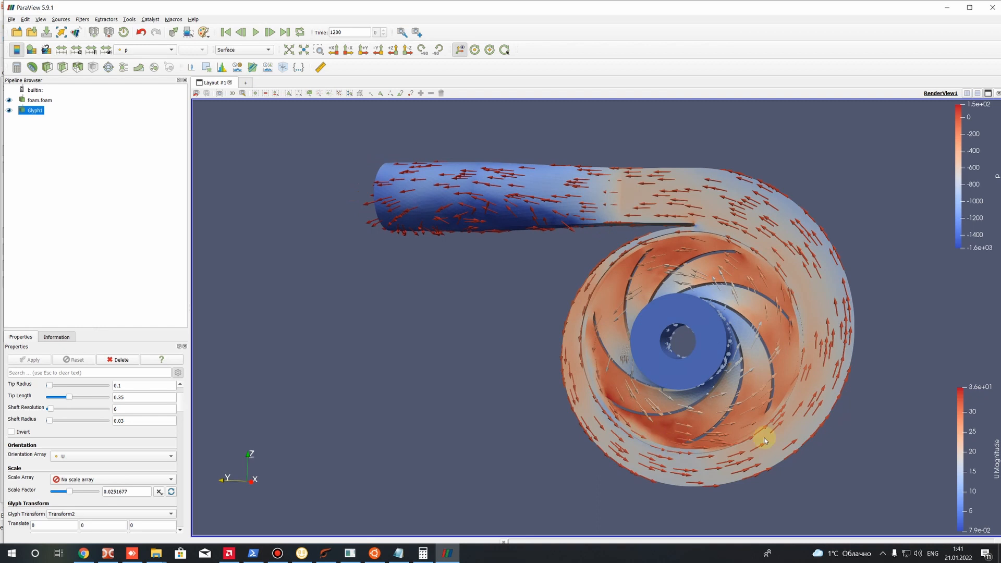
pyautogui.moveTo(700, 400); pyautogui.dragTo(695, 326)
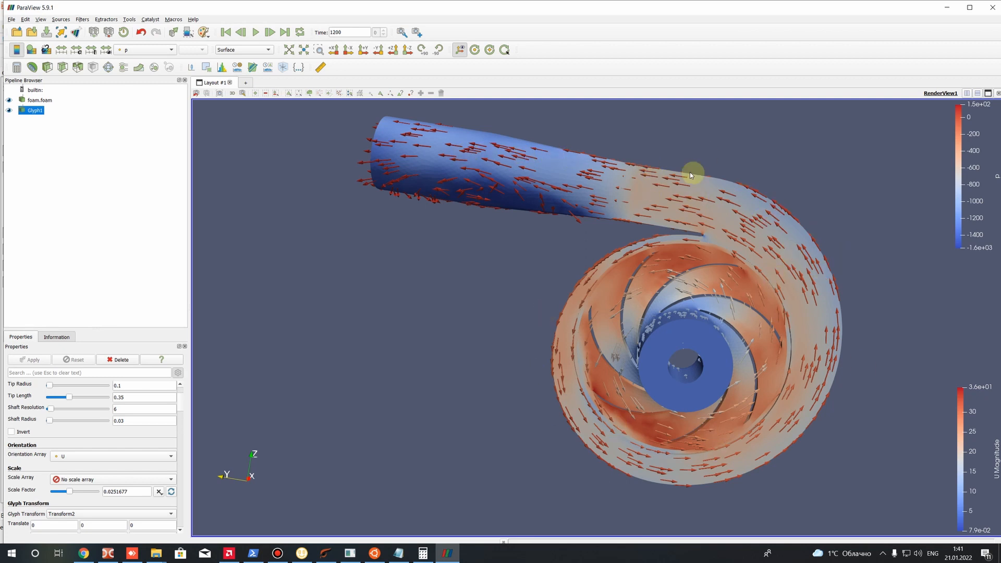
pyautogui.moveTo(463, 197); pyautogui.dragTo(411, 230)
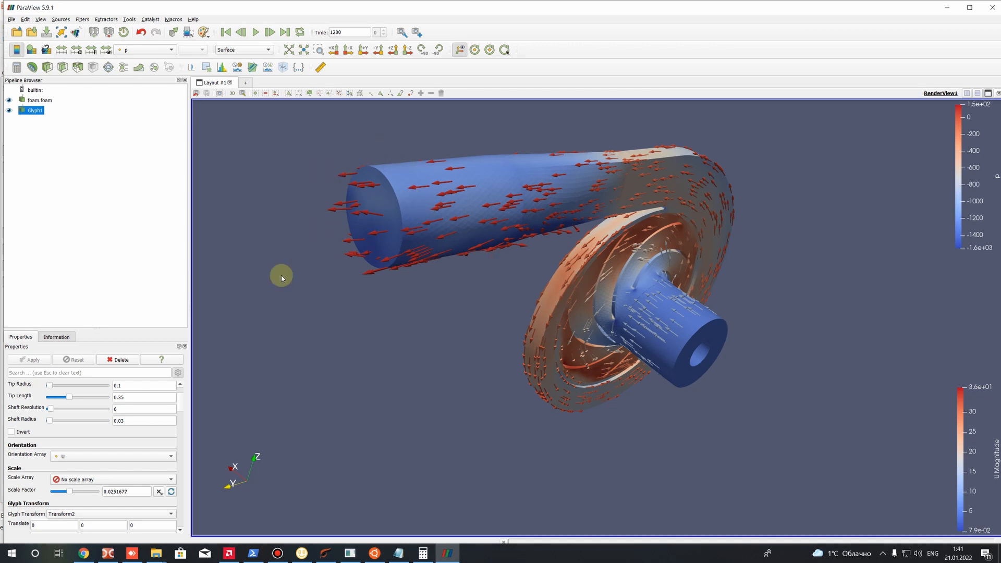
# Inspect the flow arrows from the front of the pump and delete the Glyph filter from the pipeline
pyautogui.moveTo(402, 271); pyautogui.dragTo(474, 334)
pyautogui.scroll(1, 472, 335)
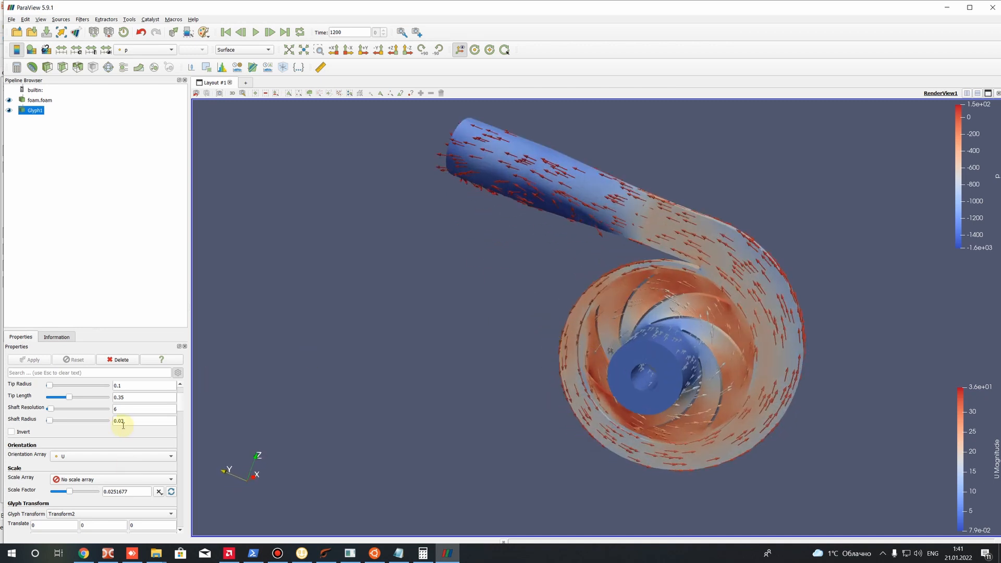
pyautogui.rightClick(35, 114)
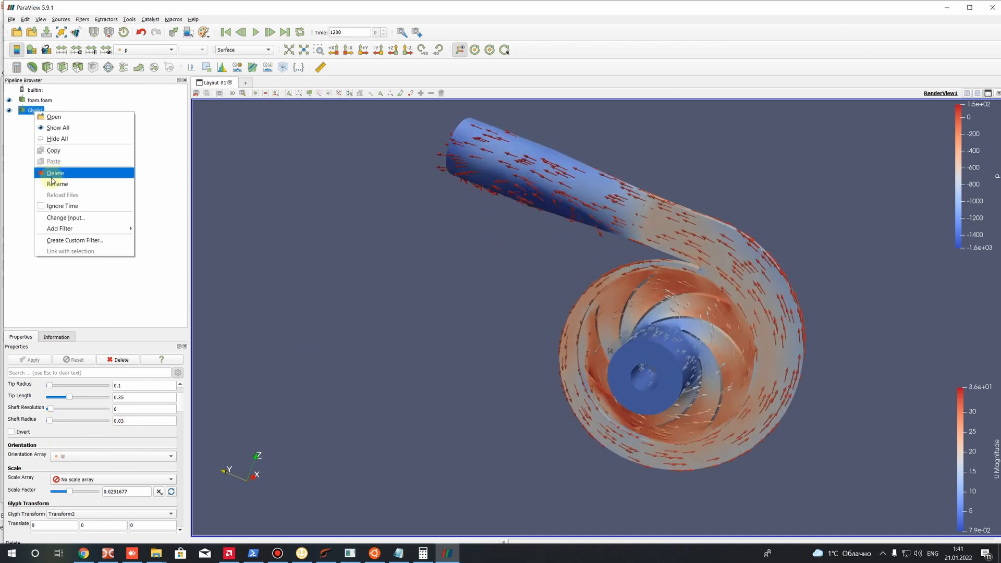
pyautogui.click(50, 171)
# Restrict the mesh regions of foam.foam to Inlet only by excluding internalMesh, and apply the change
pyautogui.moveTo(487, 244); pyautogui.dragTo(554, 264)
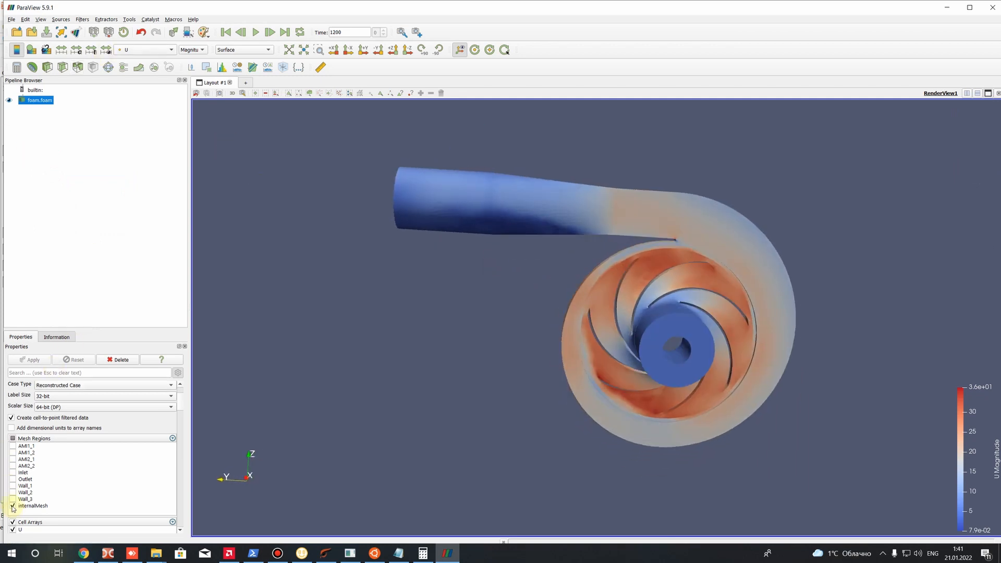
pyautogui.click(13, 506)
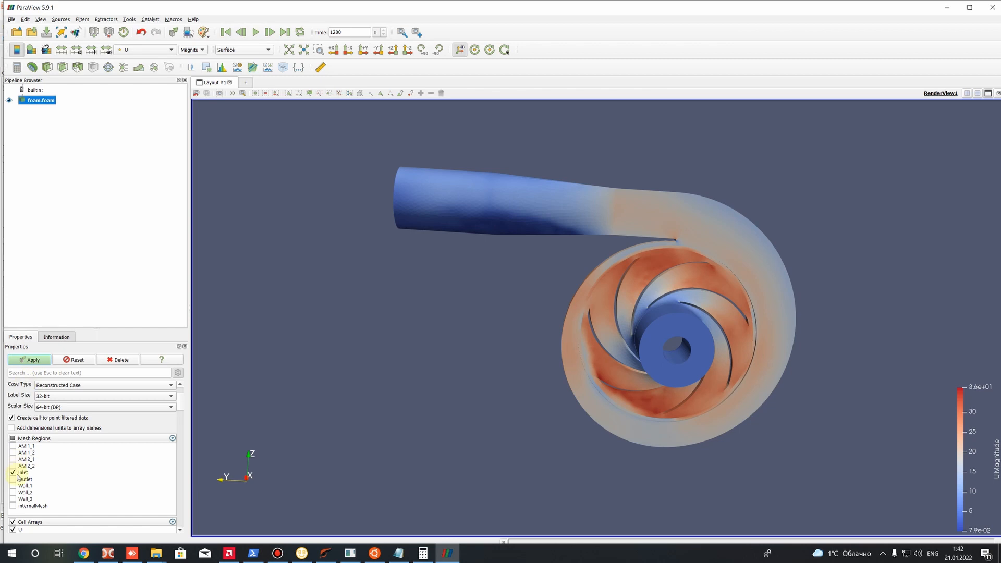
pyautogui.click(36, 361)
pyautogui.moveTo(473, 300); pyautogui.dragTo(386, 319)
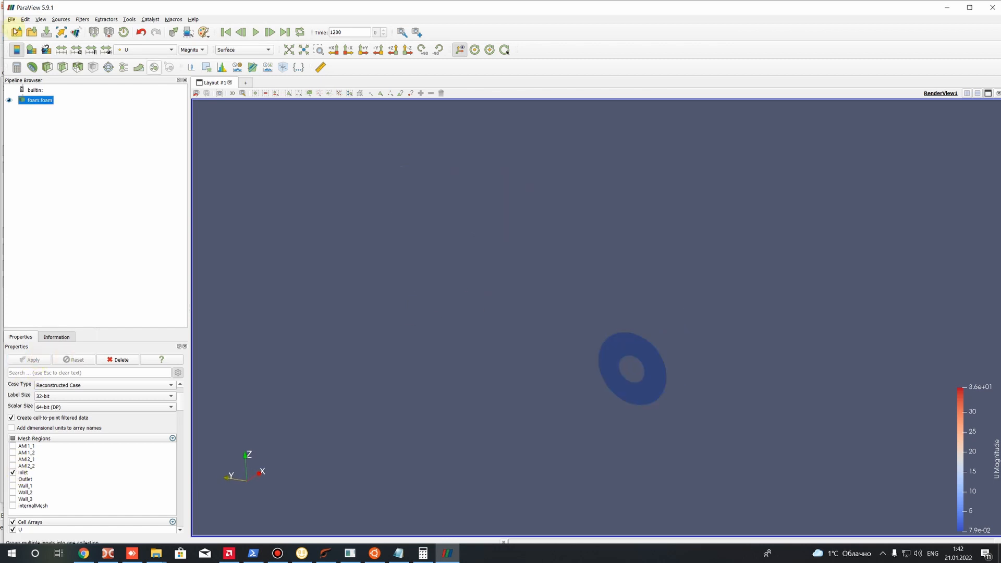
# Colour the inlet patch by total(p) and inspect the total pressure distribution across the ring
pyautogui.click(135, 50)
pyautogui.click(133, 92)
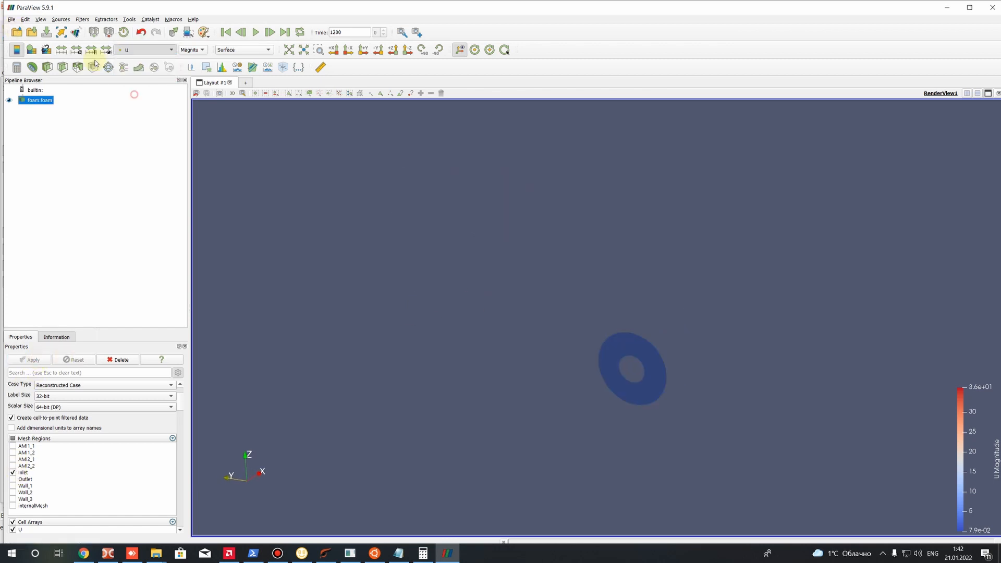
pyautogui.scroll(5, 514, 308)
pyautogui.moveTo(669, 363); pyautogui.dragTo(604, 221)
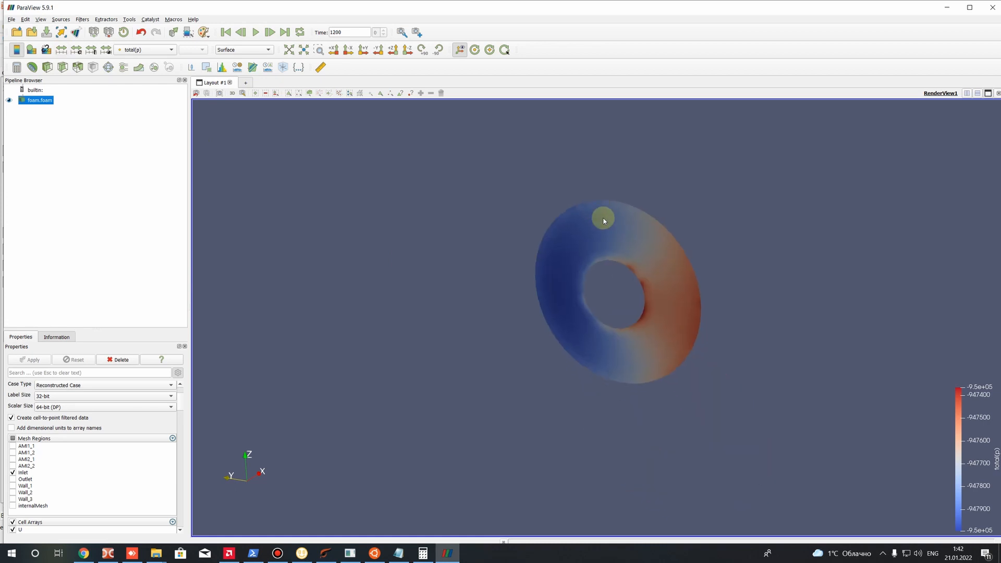
pyautogui.moveTo(626, 275); pyautogui.dragTo(622, 262)
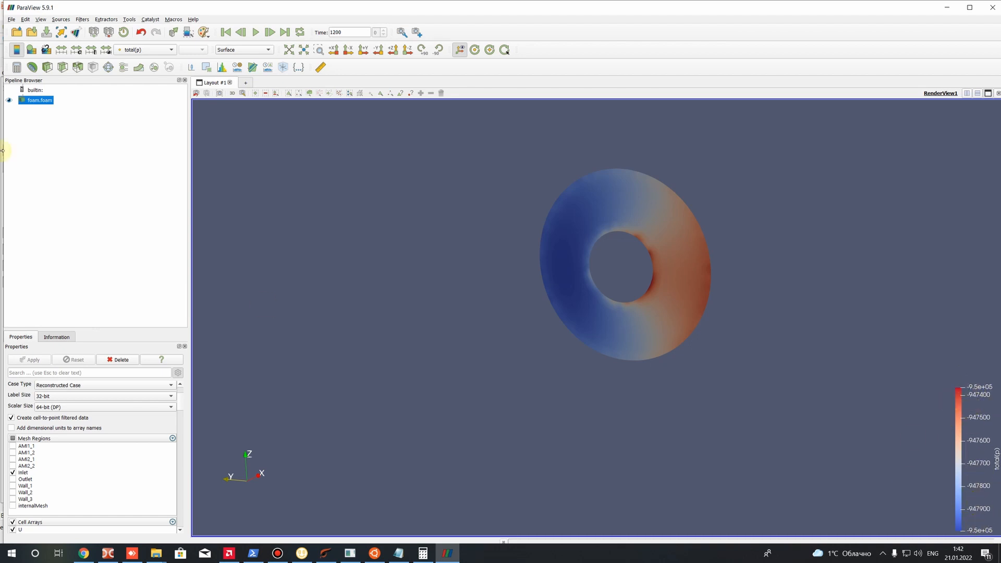
# Apply an Integrate Variables filter to the inlet patch with cell data divided by volume
pyautogui.click(81, 19)
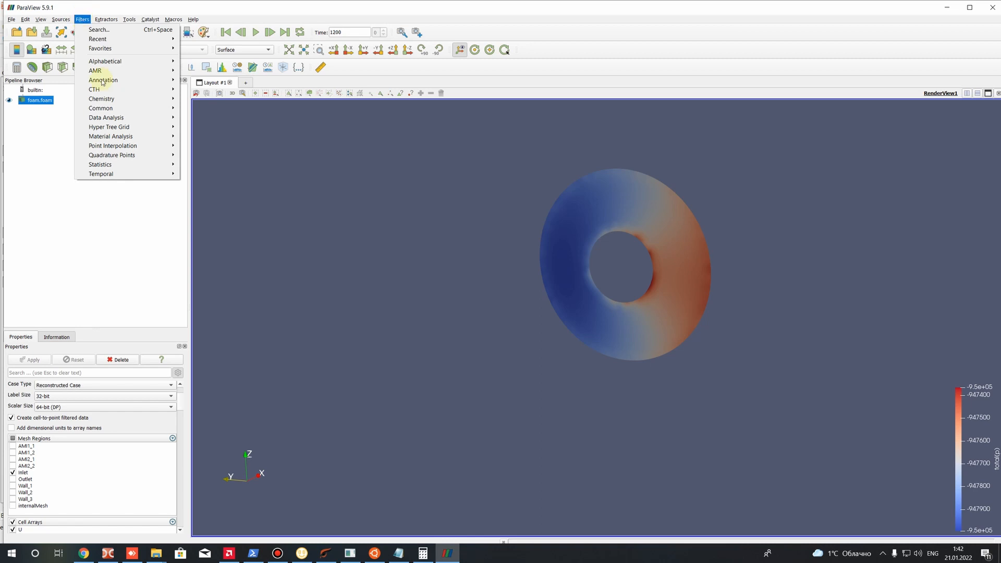
pyautogui.moveTo(128, 61)
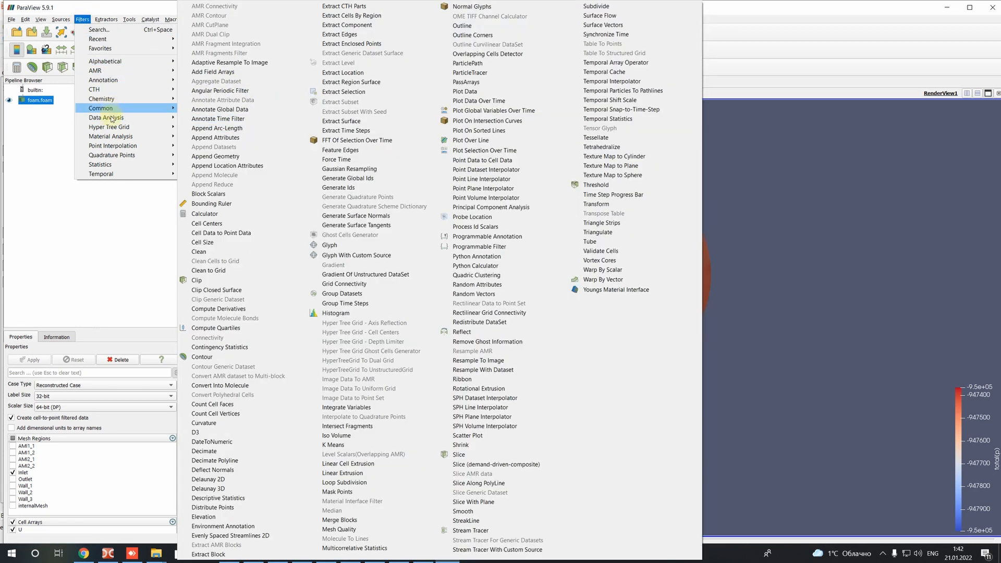
pyautogui.moveTo(110, 118)
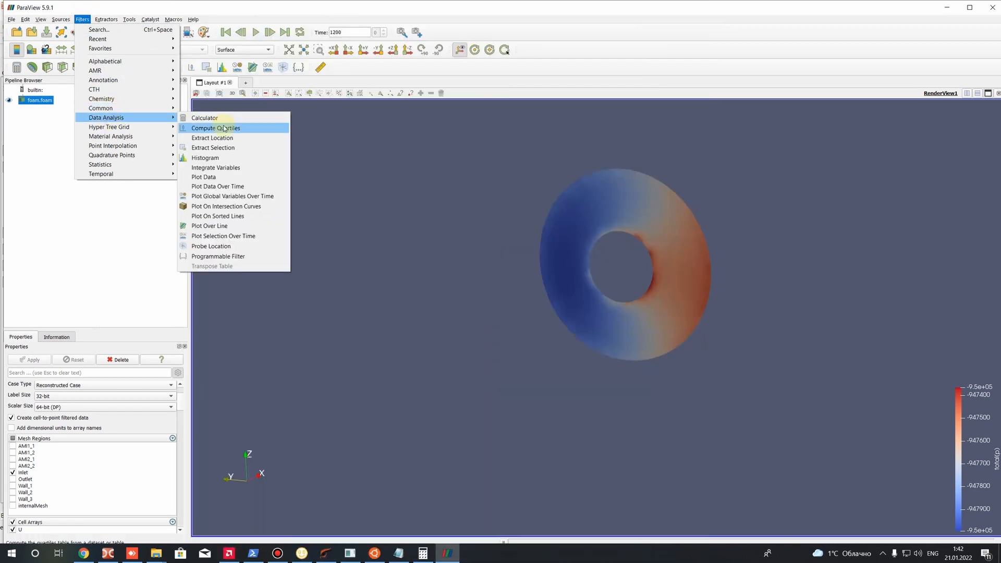
pyautogui.click(219, 168)
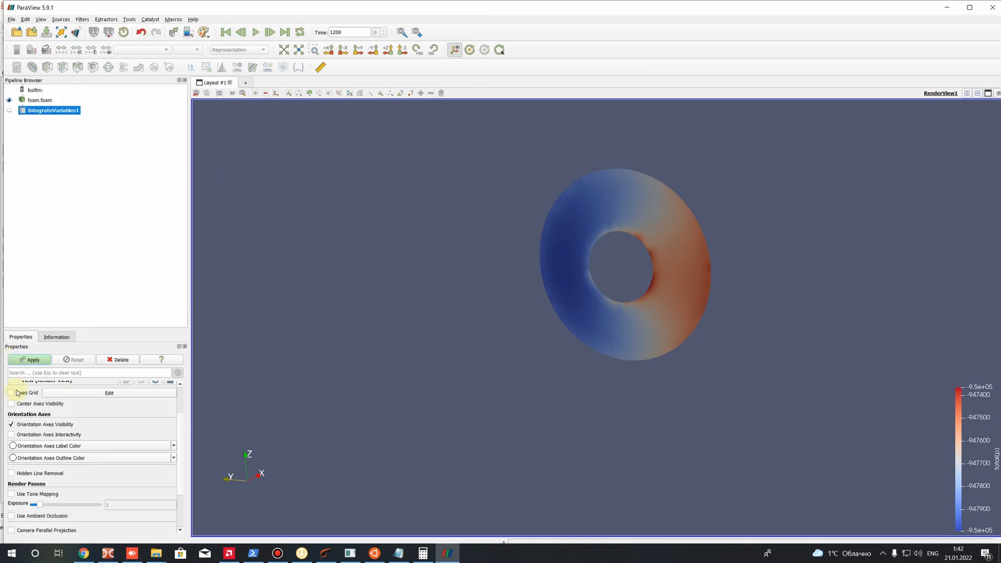
pyautogui.scroll(3, 33, 407)
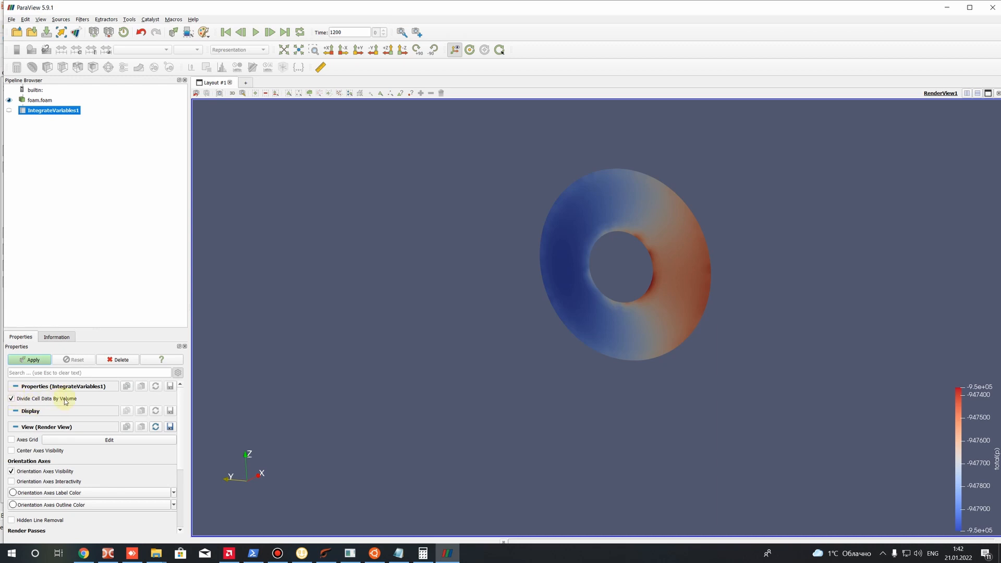
pyautogui.click(21, 360)
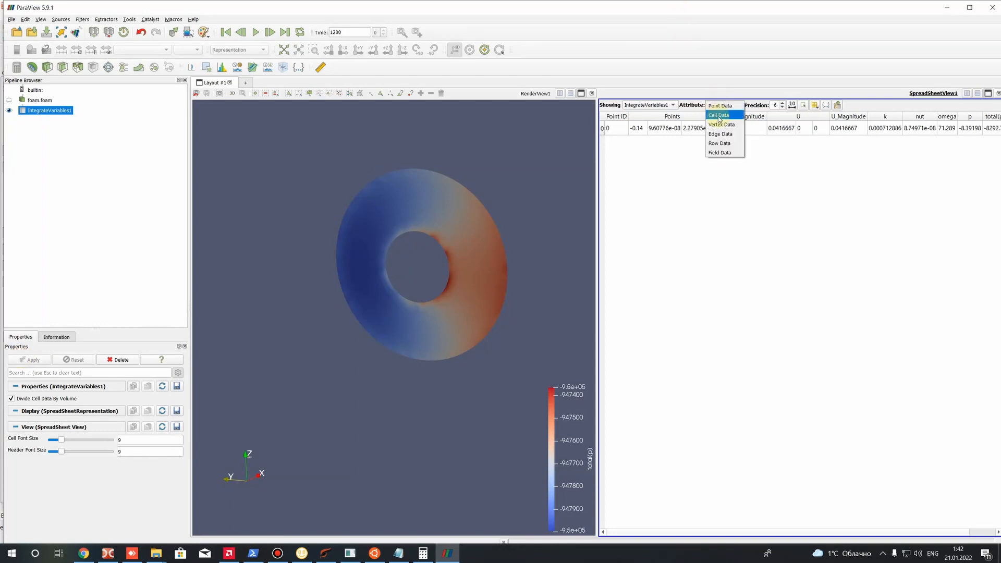
# Show the integrated inlet results as Cell Data in the spreadsheet and select their row to read total(p)
pyautogui.click(723, 115)
pyautogui.click(723, 105)
pyautogui.click(723, 104)
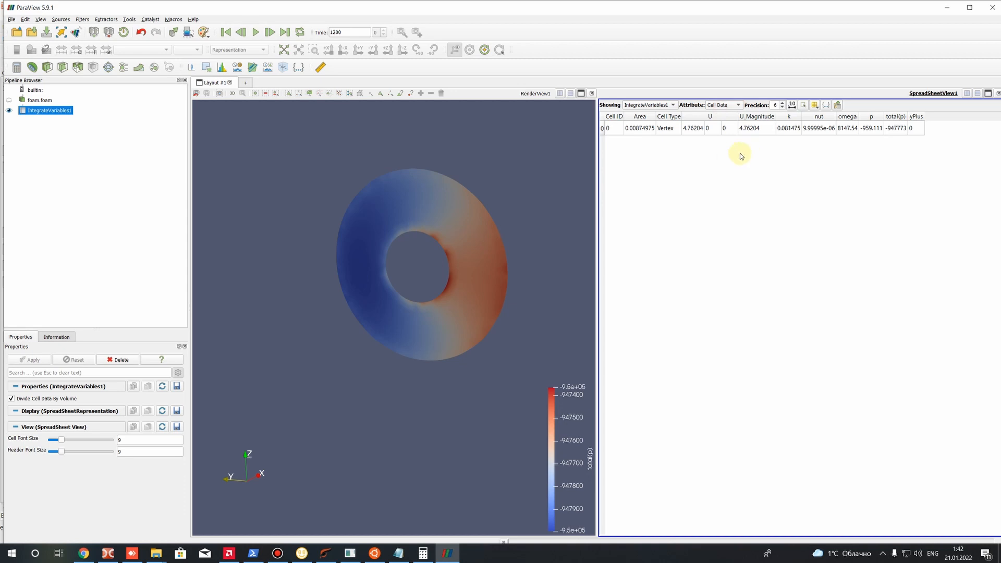
pyautogui.click(865, 129)
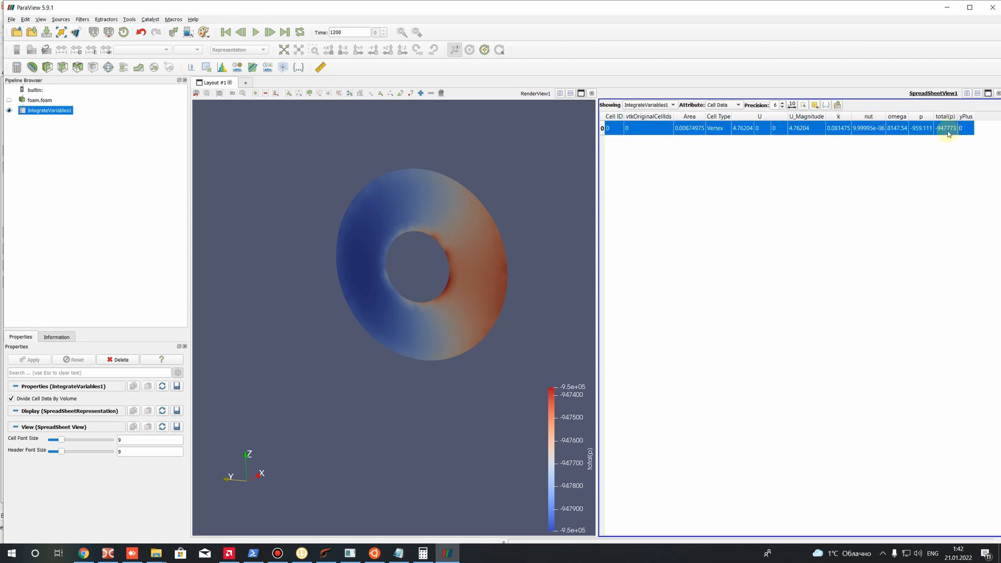
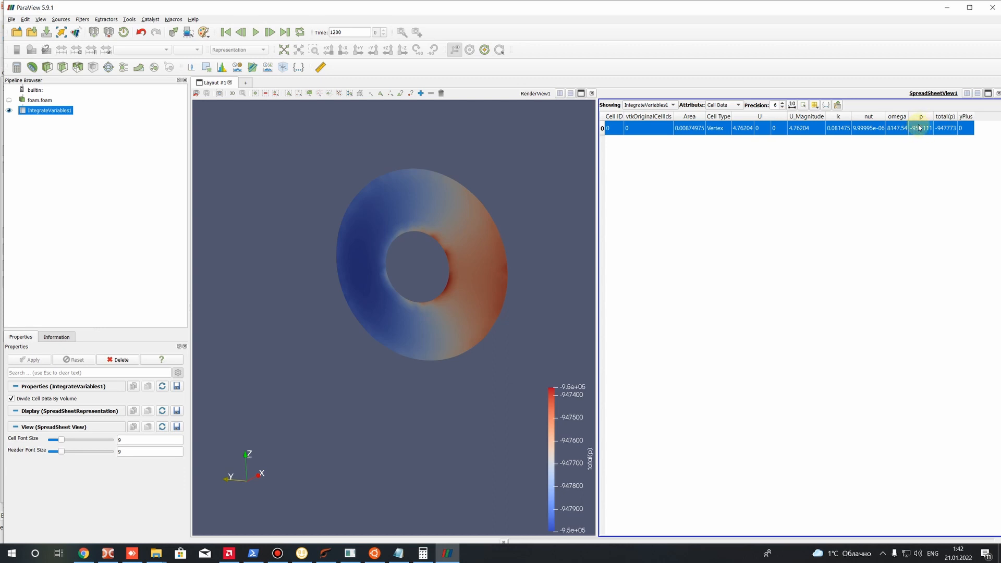
# Switch to the Pump_1 notes in Notepad and append the heading "OpenFOAM Full Simulation:" below the last prediction
pyautogui.click(946, 133)
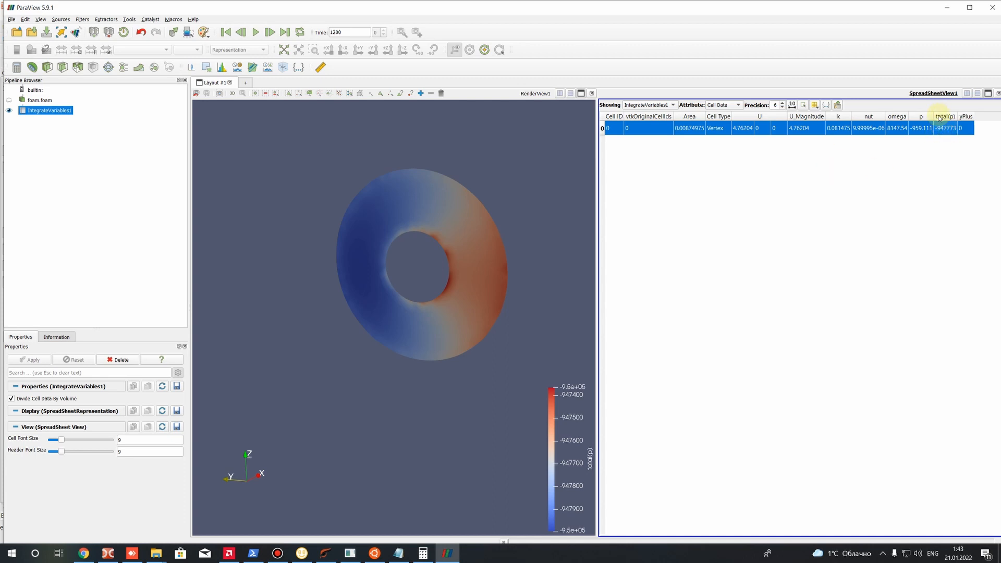
pyautogui.click(423, 554)
pyautogui.click(423, 555)
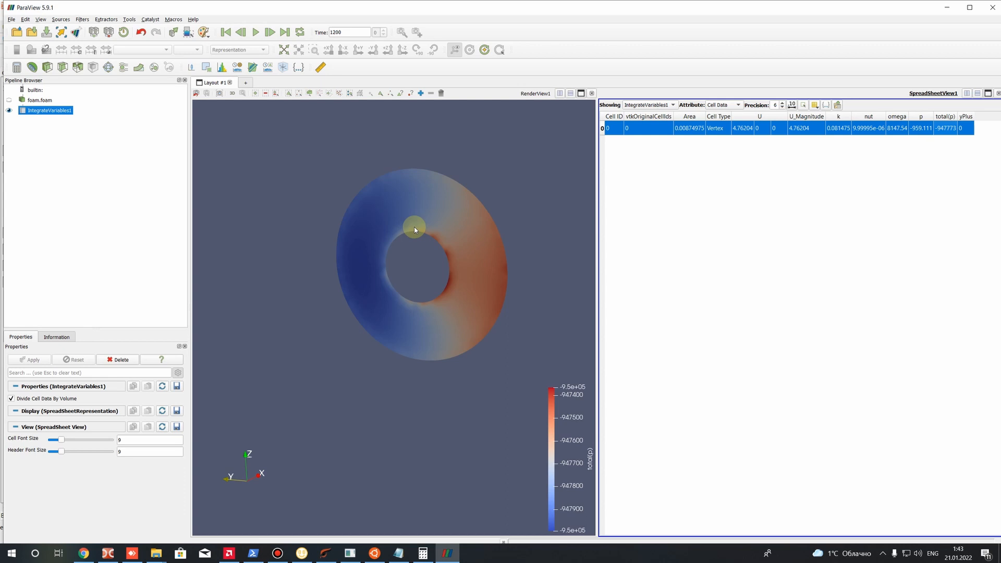
pyautogui.click(399, 553)
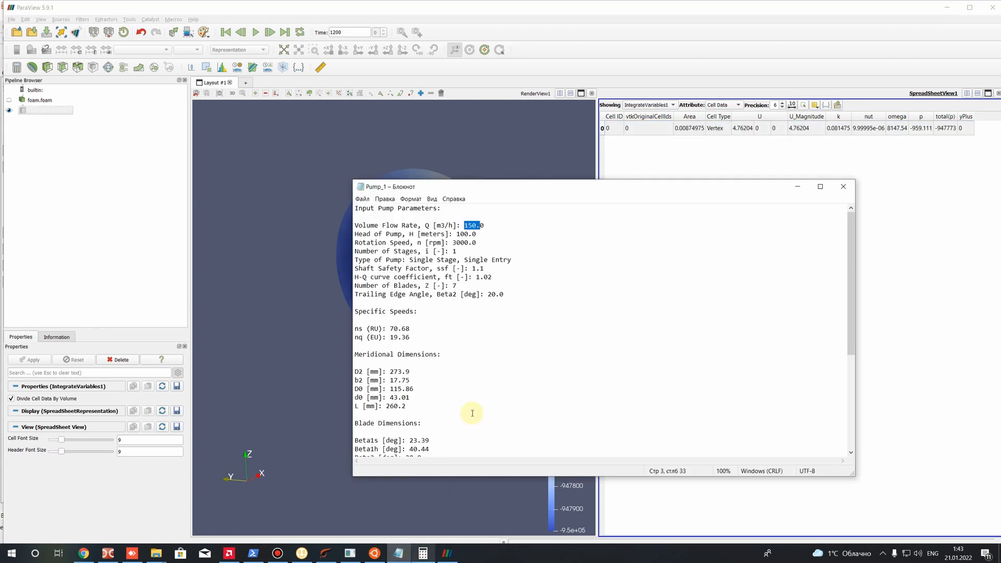
pyautogui.scroll(-8, 462, 396)
pyautogui.click(426, 449)
pyautogui.press('Return')
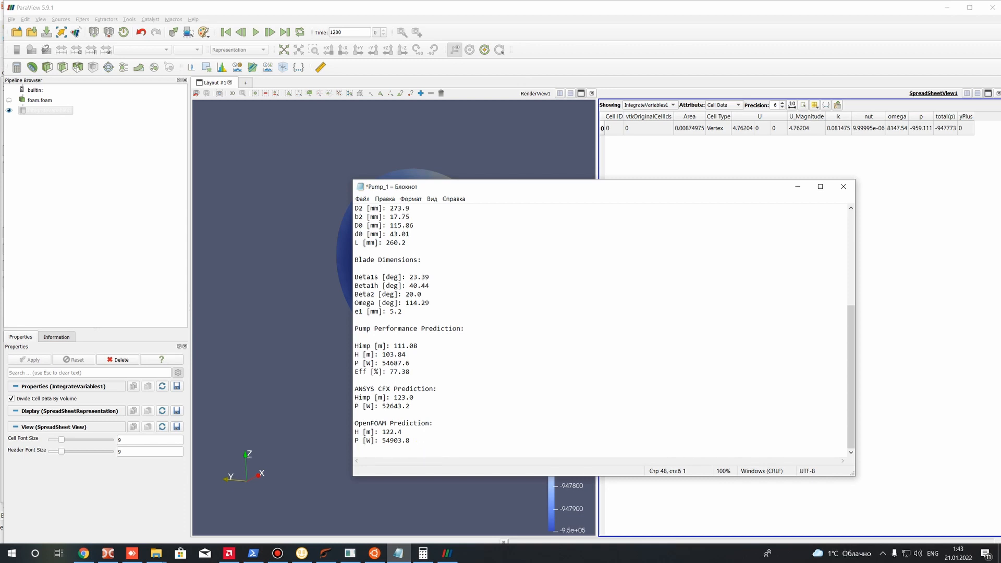
pyautogui.write('Open')
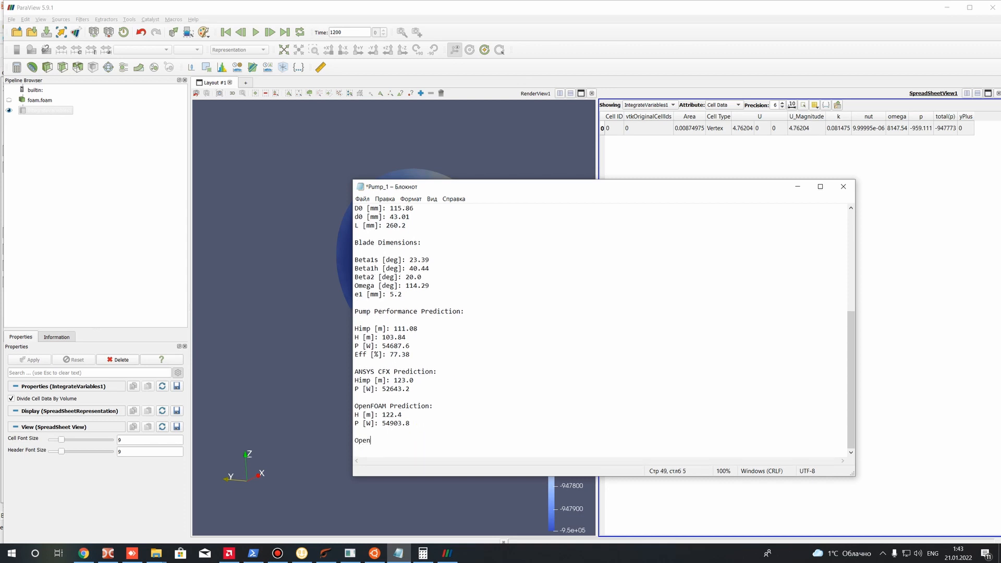
pyautogui.write('FOAM Ful')
pyautogui.write('l Su')
pyautogui.write('mulation:')
pyautogui.press('Return')
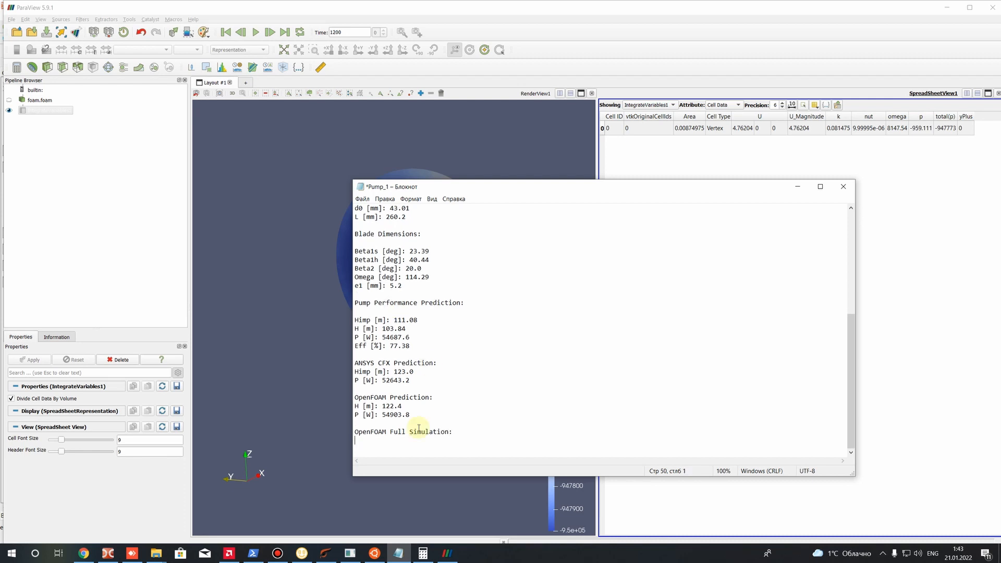
# Begin the head formula under the new heading as "H [m] = P_out-P_in"
pyautogui.moveTo(420, 413); pyautogui.dragTo(279, 390)
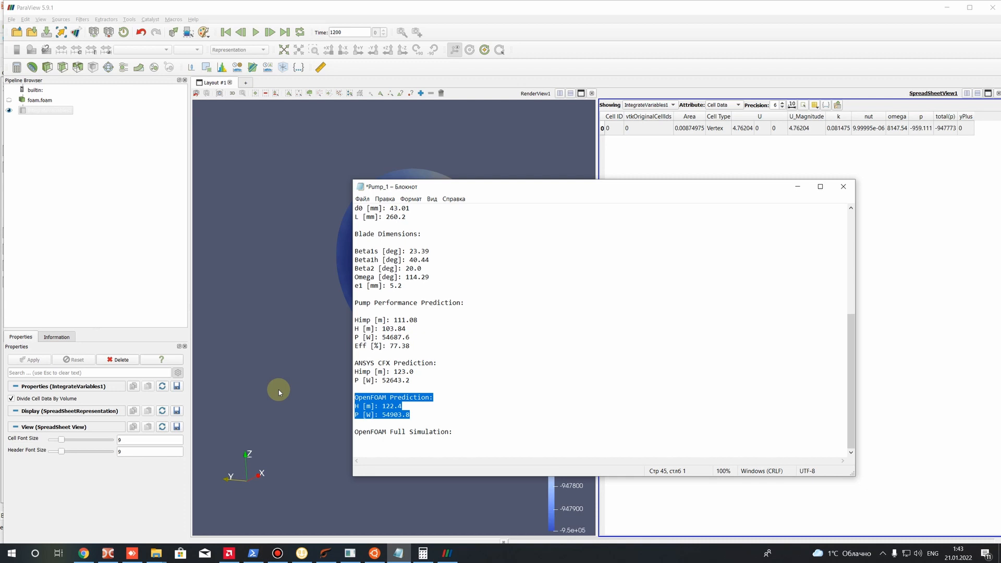
pyautogui.click(363, 440)
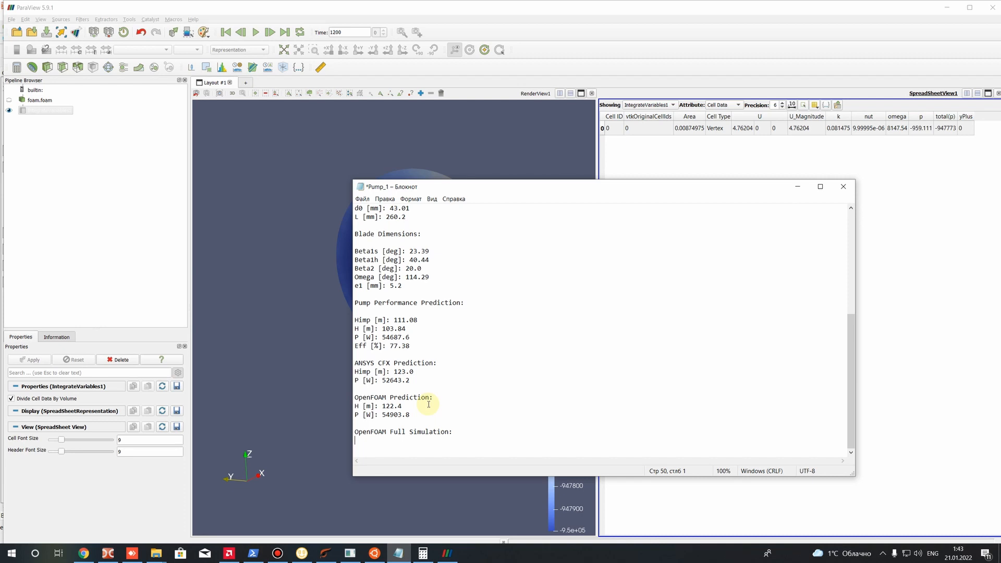
pyautogui.write('H [m] = P2')
pyautogui.press('BackSpace')
pyautogui.write('-P1')
pyautogui.press('BackSpace')
pyautogui.write('_out')
pyautogui.press('Right')
pyautogui.press('BackSpace')
pyautogui.write('_in')
# Enclose the pressure difference in parentheses and divide it by ro and g: "(P_out-P_in)/ro/g"
pyautogui.click(387, 441)
pyautogui.write('(')
pyautogui.press('Right')
pyautogui.press('Left')
pyautogui.write(')/')
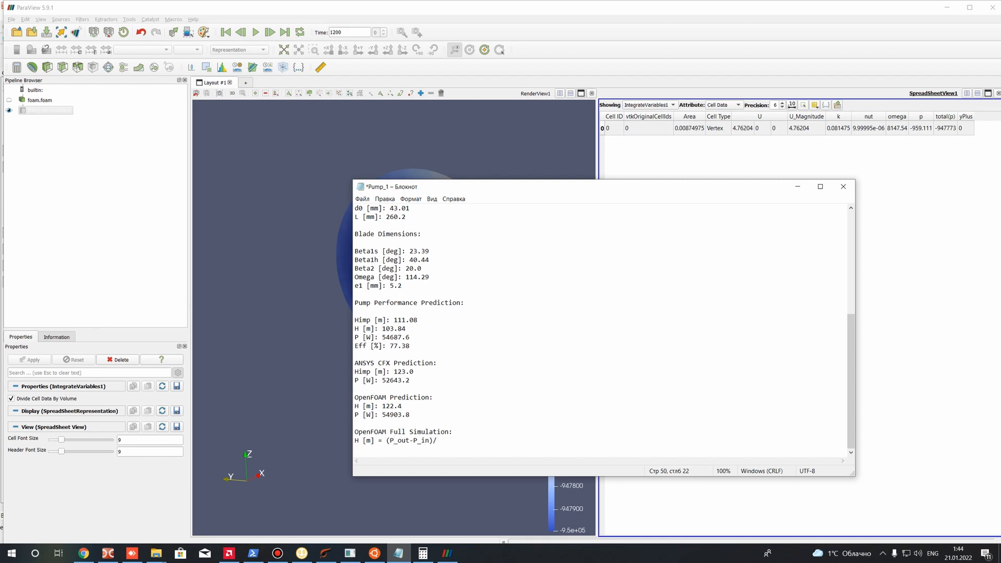
pyautogui.write('ro/g =')
# Continue the head formula with an equals sign and the inlet total pressure as "-(-947773)"
pyautogui.moveTo(591, 188); pyautogui.dragTo(447, 235)
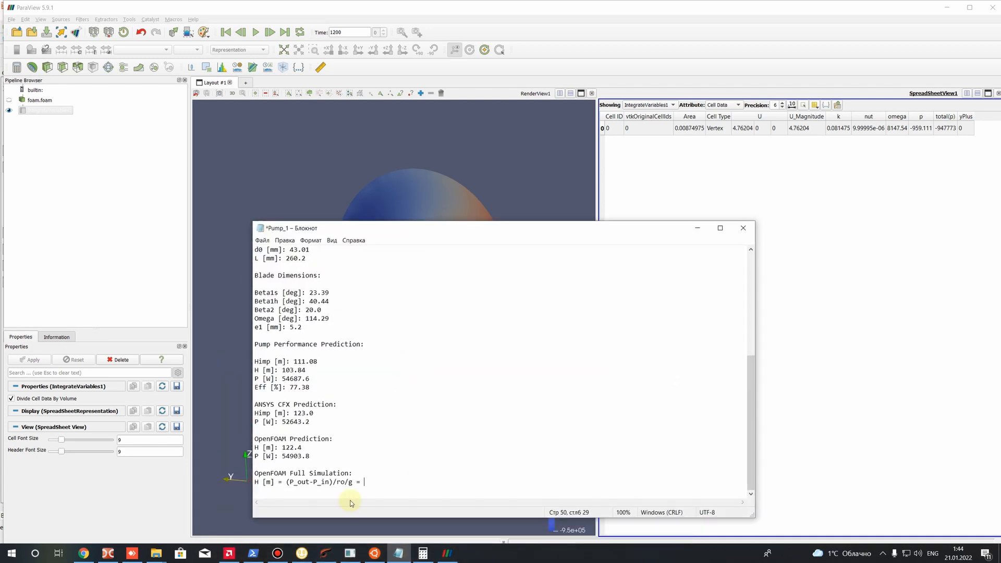
pyautogui.write('-(-947773')
pyautogui.press('Left')
# Switch to ParaView, change the mesh regions of foam.foam from Inlet to Outlet, apply, and select IntegrateVariables1
pyautogui.click(304, 177)
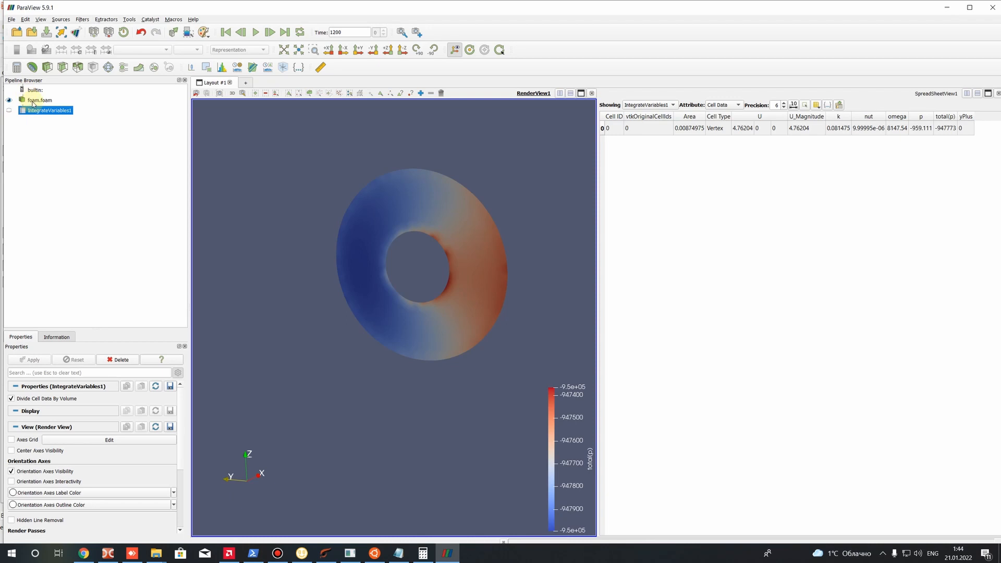
pyautogui.click(33, 101)
pyautogui.click(12, 519)
pyautogui.click(13, 520)
pyautogui.click(31, 361)
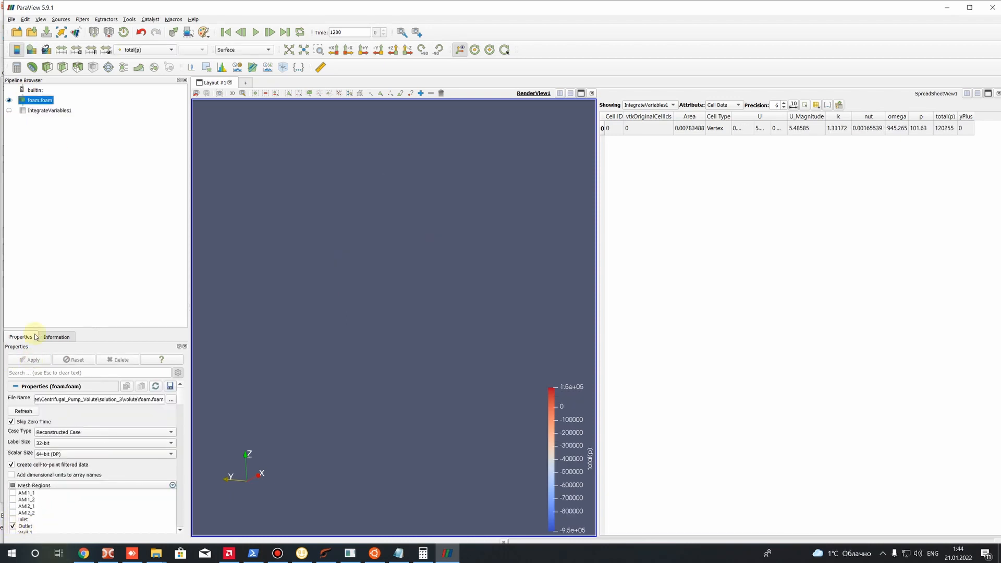
pyautogui.click(47, 110)
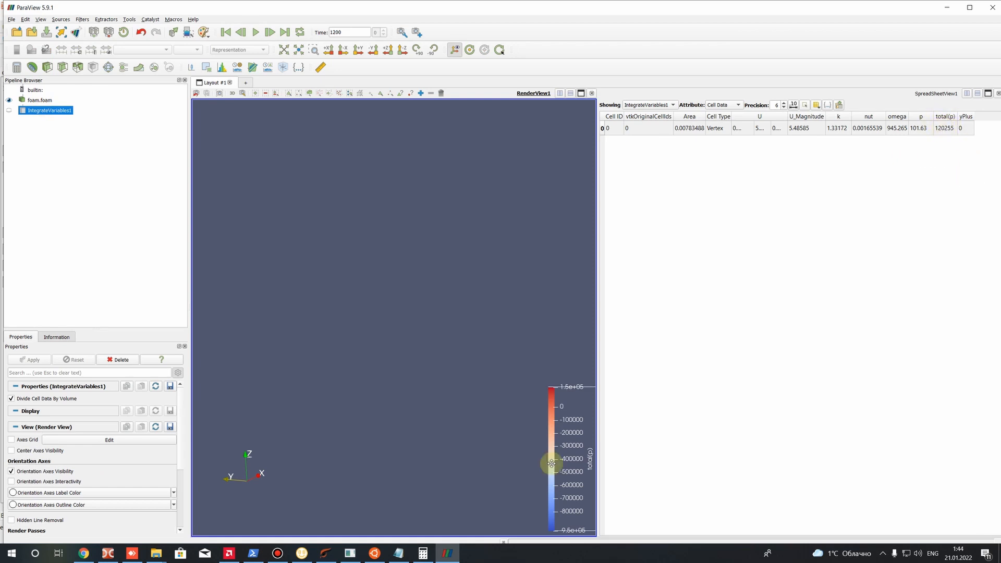
# Return to the Pump_1 notes and complete the head expression as "(120255-(-947773))/1000/9.81 ="
pyautogui.click(399, 551)
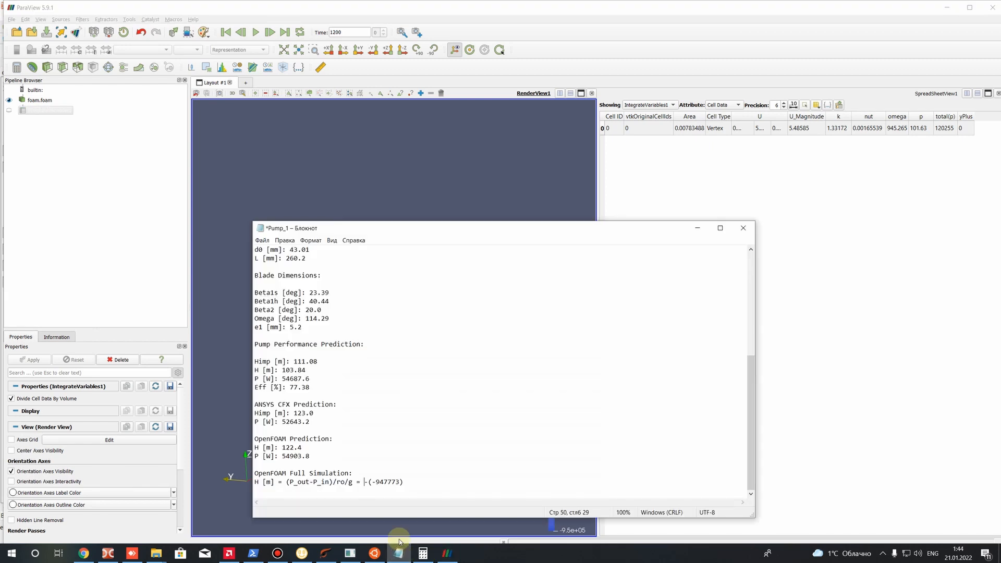
pyautogui.write('120255')
pyautogui.write('(')
pyautogui.press('Right')
pyautogui.write(')/')
pyautogui.write('1000/')
pyautogui.write('9,')
pyautogui.write('81')
# Switch to Calculator and compute 120255 + 947773, divided by 1000 and by 9.81
pyautogui.click(423, 554)
pyautogui.click(104, 344)
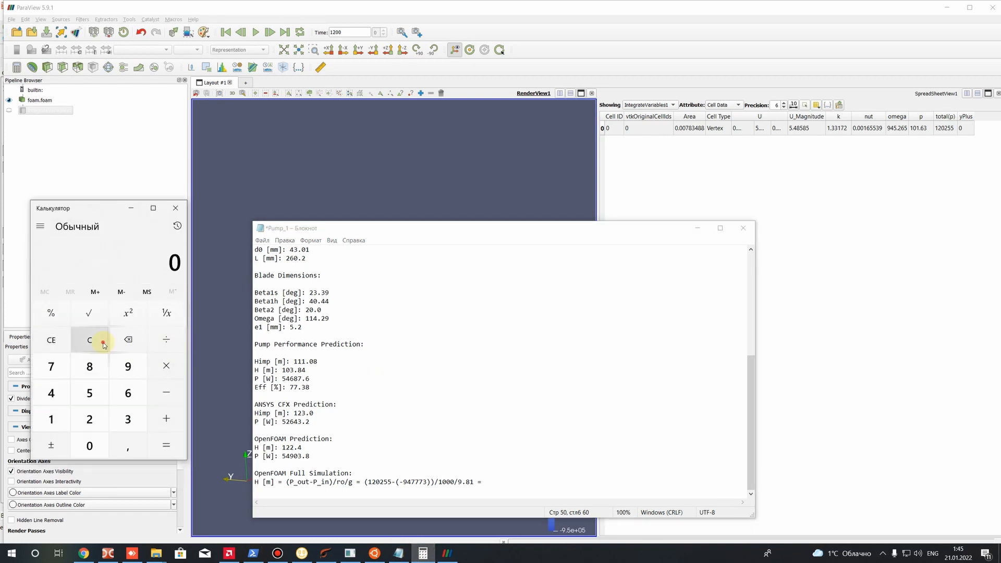
pyautogui.write('120255')
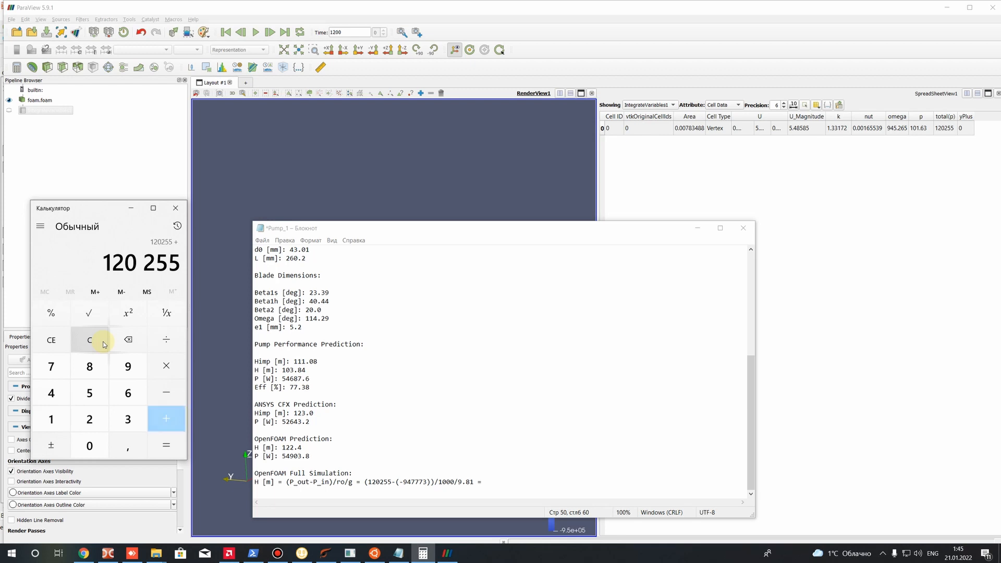
pyautogui.write('+947773')
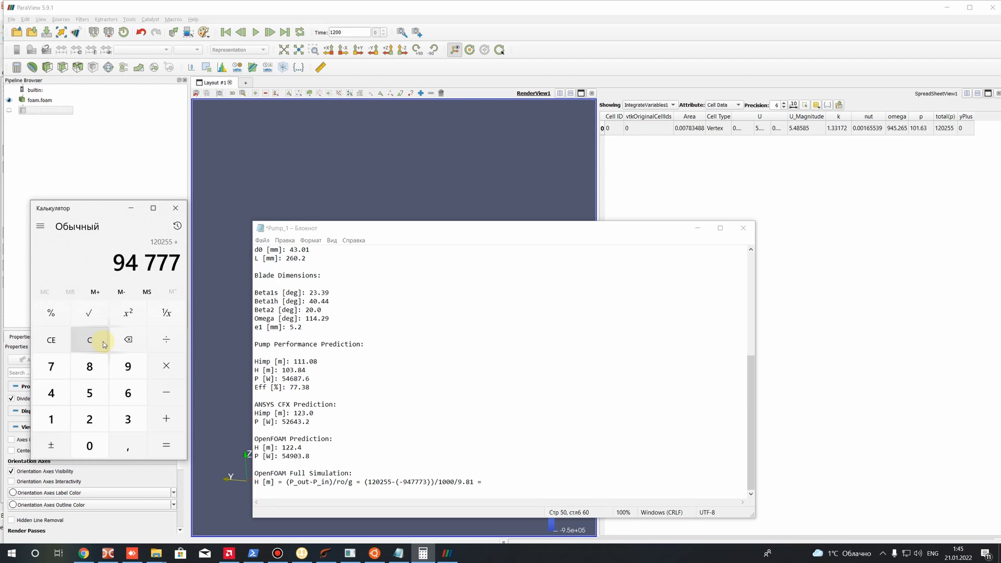
pyautogui.write('=')
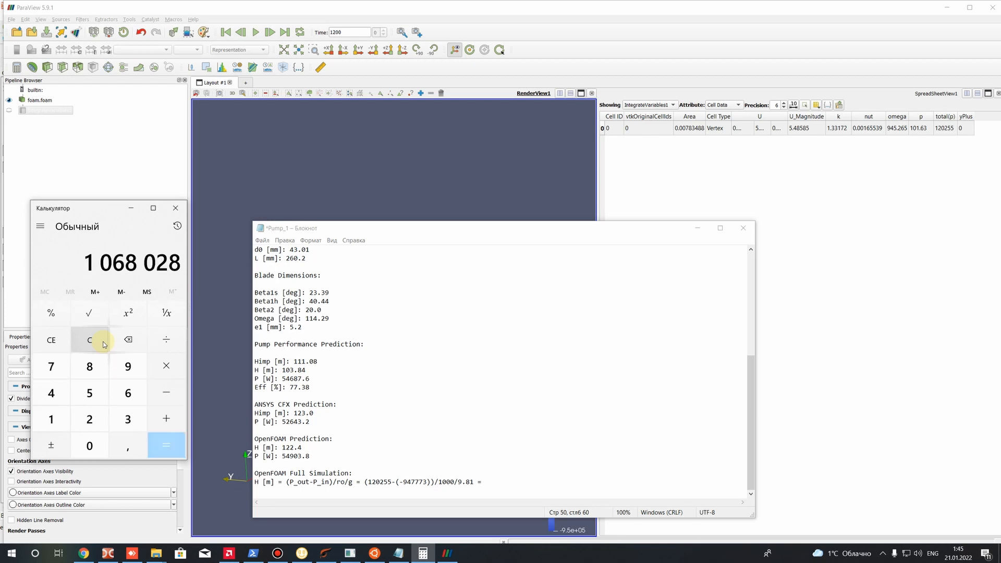
pyautogui.write('/1000')
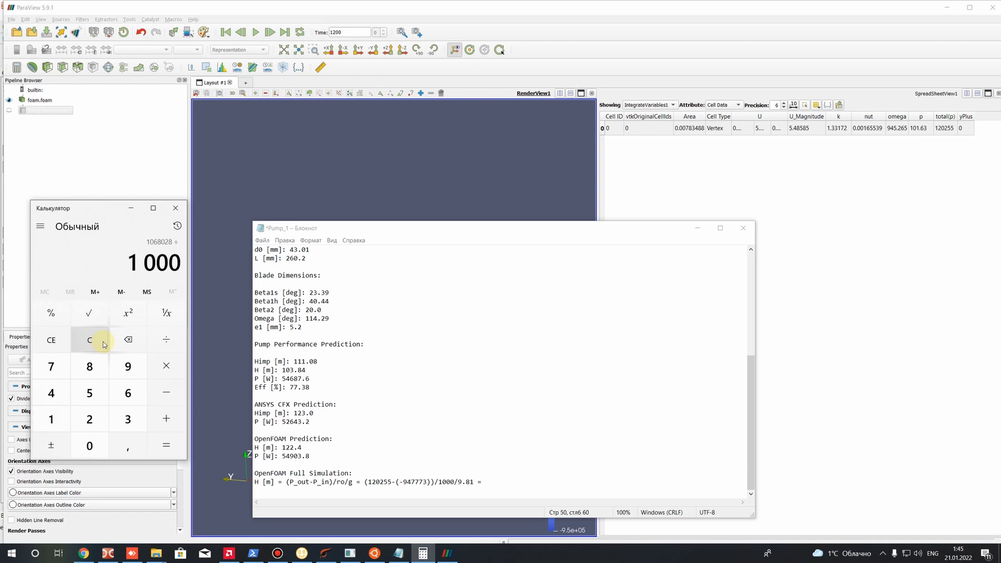
pyautogui.write('/9.81=')
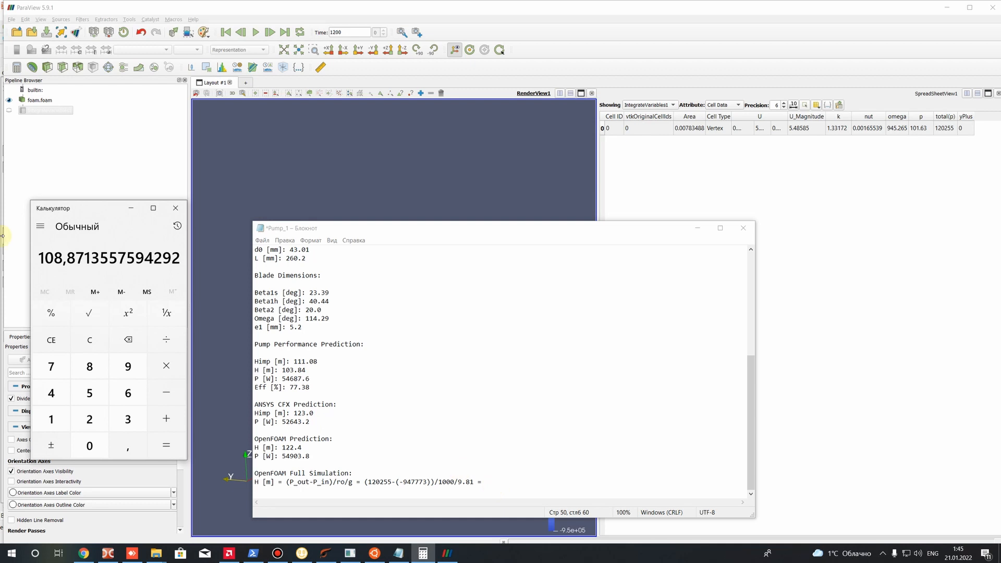
# Enter the head result "108.9 [m]" at the end of the formula in the Pump_1 notes and save the file
pyautogui.click(486, 480)
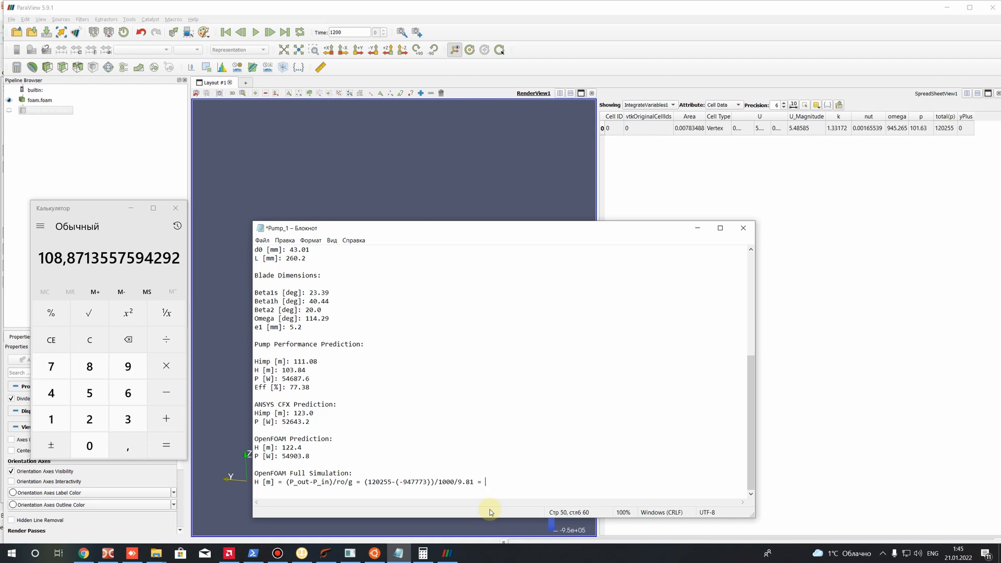
pyautogui.write('108')
pyautogui.write(' []')
pyautogui.write('m')
pyautogui.press('Left')
pyautogui.press('Left')
pyautogui.write('.9')
pyautogui.press('End')
pyautogui.hotkey('ctrl', 's')
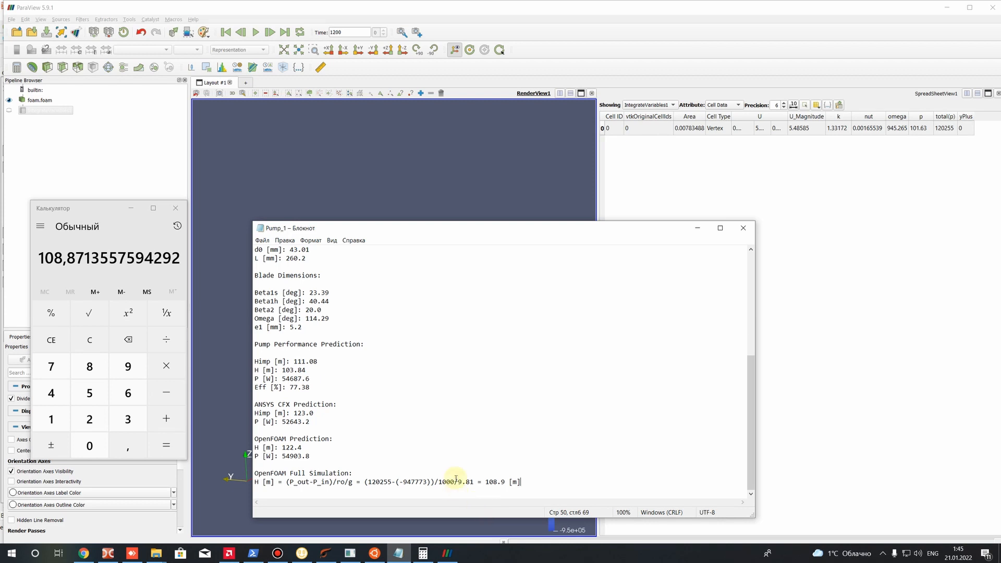
# Compare the head from the full simulation with the design head in the input pump parameters
pyautogui.moveTo(521, 482); pyautogui.dragTo(484, 482)
pyautogui.scroll(8, 342, 285)
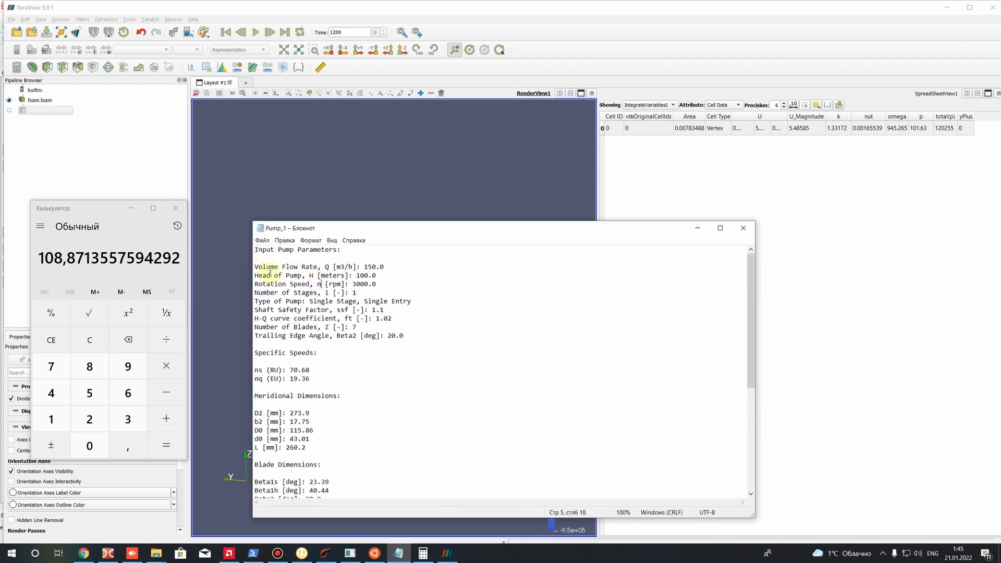
pyautogui.moveTo(255, 275); pyautogui.dragTo(357, 269)
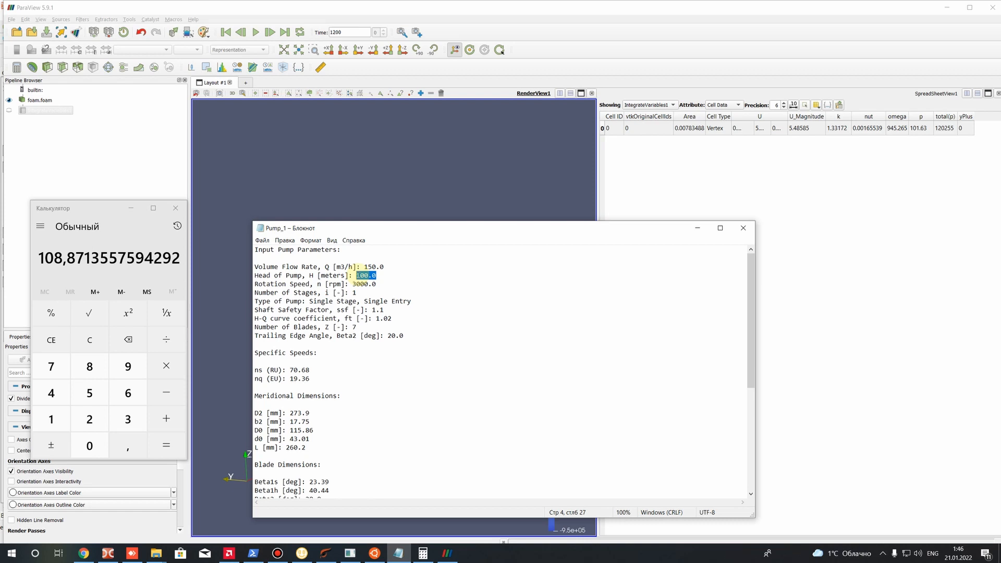
pyautogui.doubleClick(311, 276)
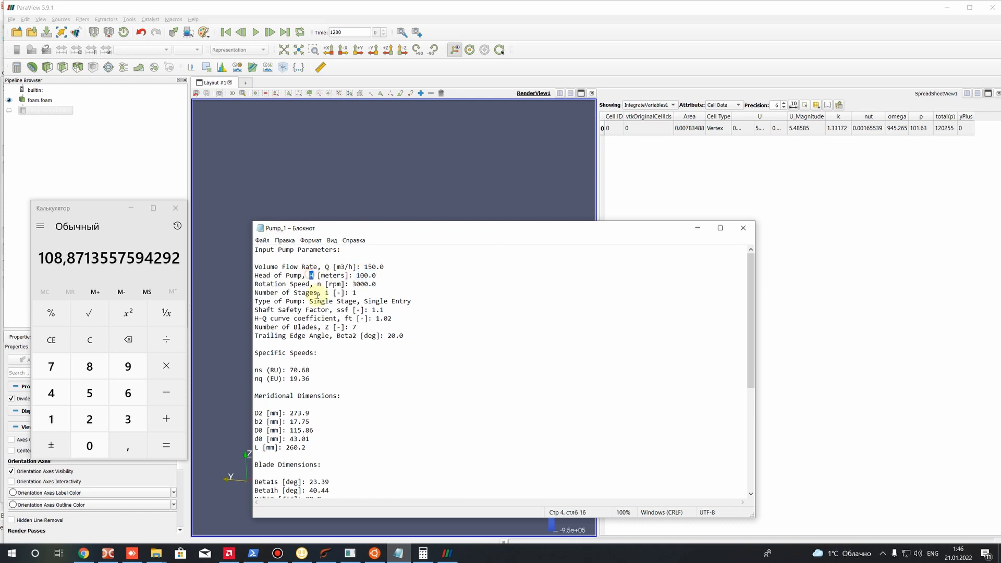
pyautogui.moveTo(357, 276); pyautogui.dragTo(376, 276)
pyautogui.scroll(-7, 380, 276)
pyautogui.moveTo(485, 491); pyautogui.dragTo(505, 493)
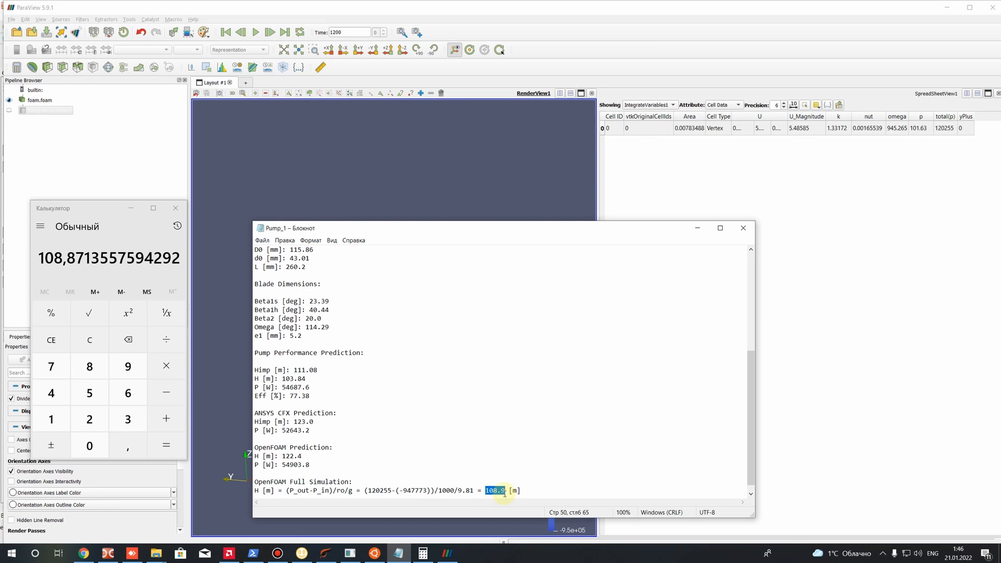
pyautogui.click(507, 493)
pyautogui.moveTo(485, 490)
pyautogui.mouseDown()
pyautogui.moveTo(511, 490)
pyautogui.moveTo(488, 491)
pyautogui.mouseUp()
pyautogui.click(469, 474)
pyautogui.moveTo(483, 489); pyautogui.dragTo(506, 490)
pyautogui.click(504, 491)
pyautogui.scroll(8, 469, 391)
pyautogui.moveTo(356, 276); pyautogui.dragTo(388, 275)
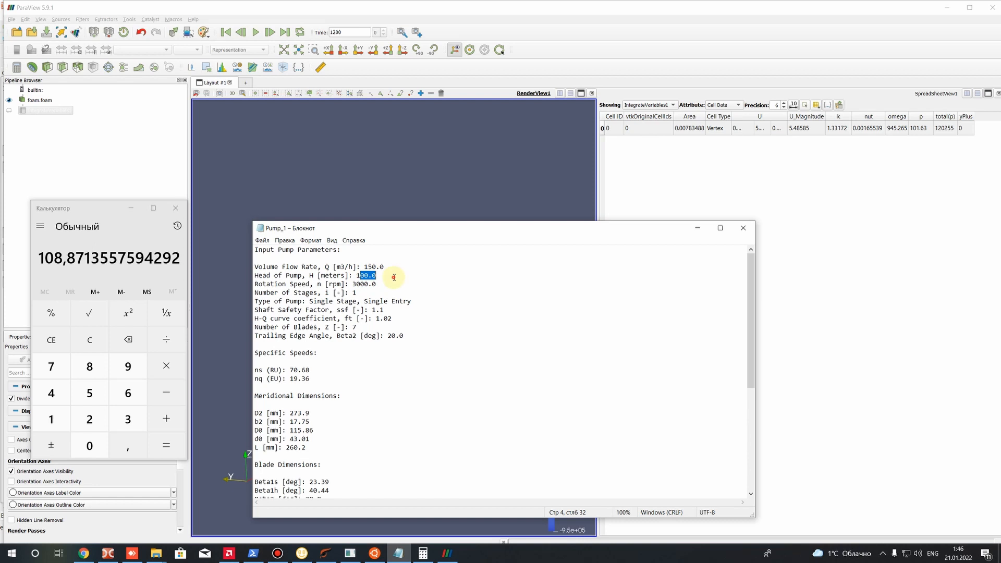
# Add the power formula "P [W] = Moment*Omega =" on a new line below the head result
pyautogui.scroll(-7, 452, 341)
pyautogui.click(516, 490)
pyautogui.press('Return')
pyautogui.write('P []')
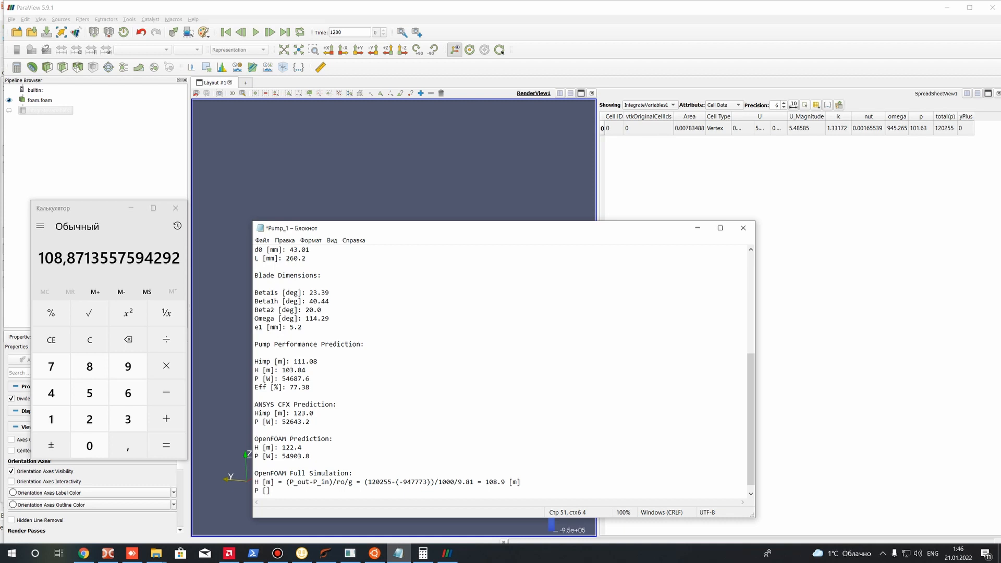
pyautogui.write('W')
pyautogui.write(' = Moment*Omega =')
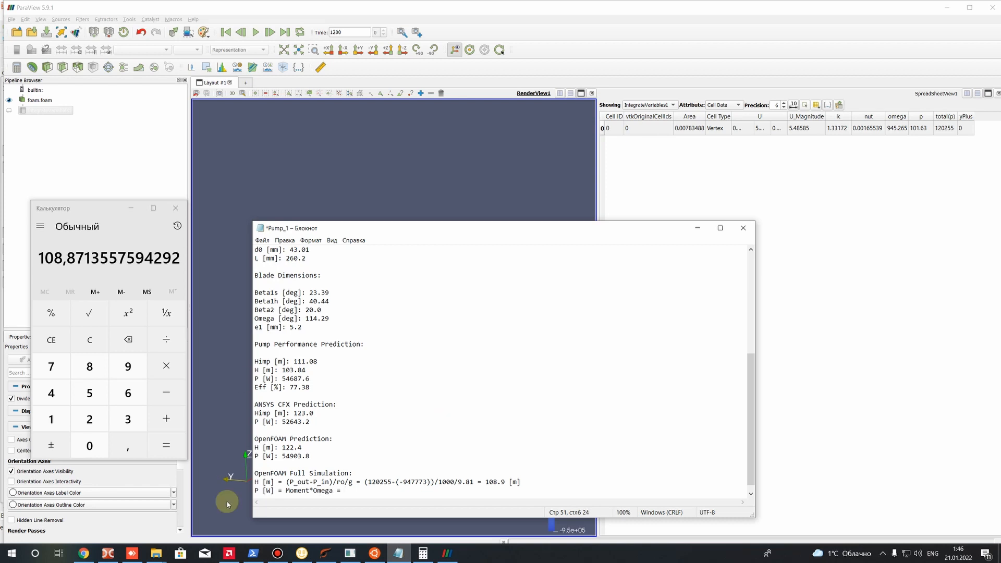
# Switch to Double Commander, open moment.dat from the postProcessing forces results, and select the first total moment component in its last row
pyautogui.click(116, 557)
pyautogui.doubleClick(536, 173)
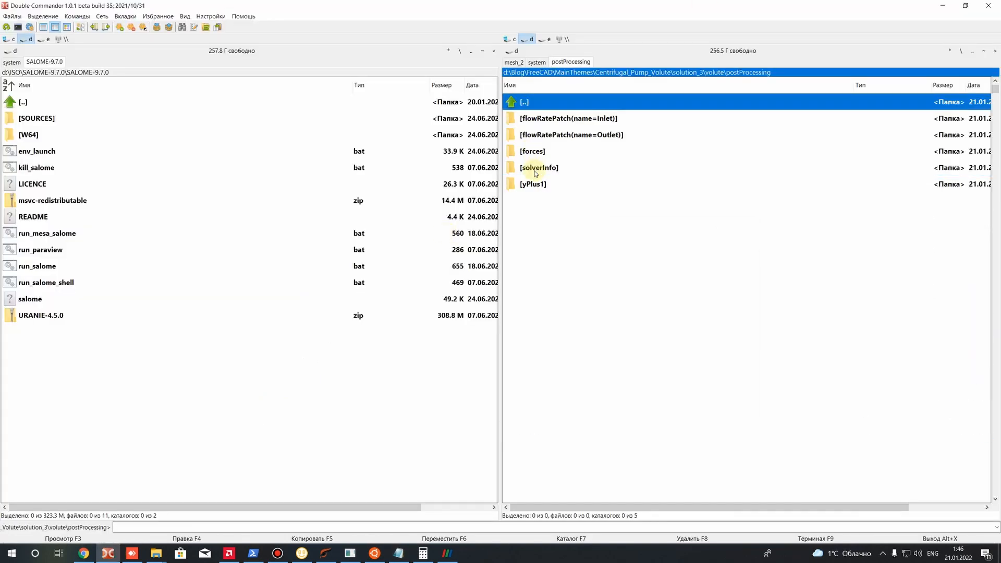
pyautogui.doubleClick(532, 151)
pyautogui.doubleClick(527, 119)
pyautogui.rightClick(530, 136)
pyautogui.click(570, 181)
pyautogui.scroll(-2, 351, 257)
pyautogui.moveTo(1000, 296); pyautogui.dragTo(996, 537)
pyautogui.scroll(9, 245, 187)
pyautogui.moveTo(107, 271); pyautogui.dragTo(154, 270)
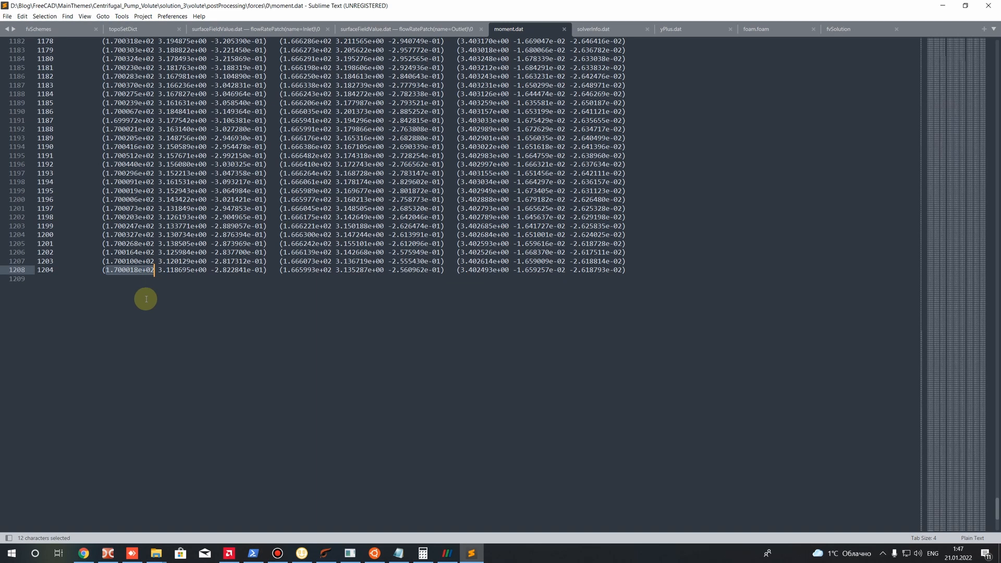
# Return to the Pump_1 notes and enter the moment and rotation speed into the power formula as "170.0*3000*3.14/30"
pyautogui.click(447, 555)
pyautogui.click(447, 556)
pyautogui.click(398, 554)
pyautogui.write('170')
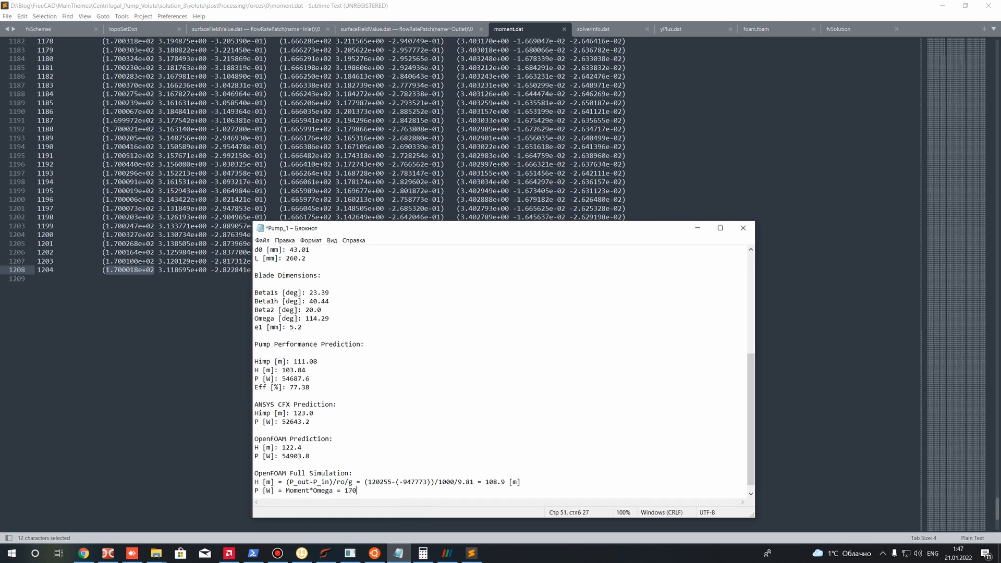
pyautogui.write('.0')
pyautogui.write('*3000*3.14/30 =')
# Extend the power formula with "170.0*314 =" and compute 170*314 in Calculator
pyautogui.click(423, 553)
pyautogui.click(423, 553)
pyautogui.write('170.0*314 =')
pyautogui.click(423, 554)
pyautogui.write('170*314=')
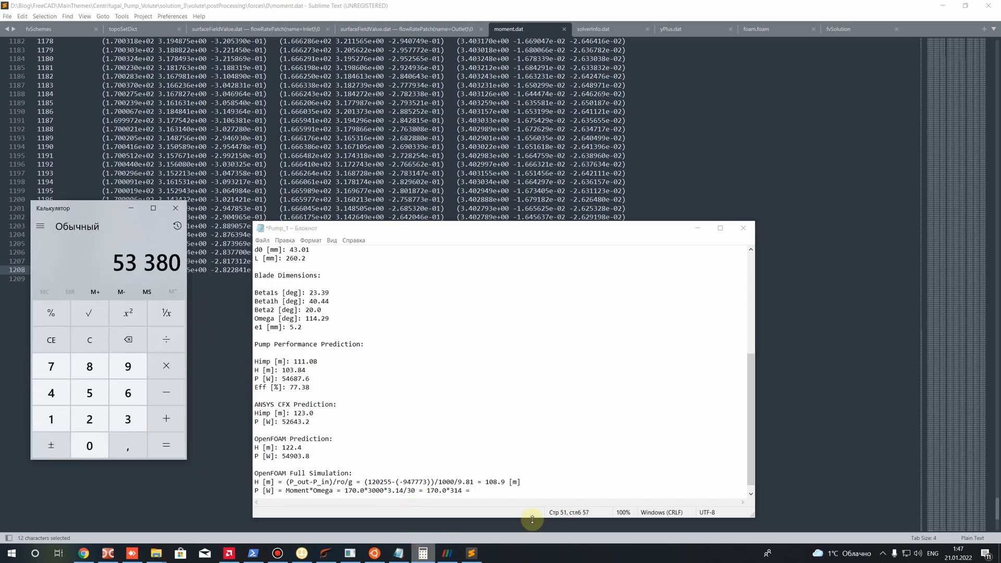
# Enter the power result "53 380 [W]" in the Pump_1 notes and save the file
pyautogui.click(490, 491)
pyautogui.write('56')
pyautogui.press('BackSpace')
pyautogui.write('3')
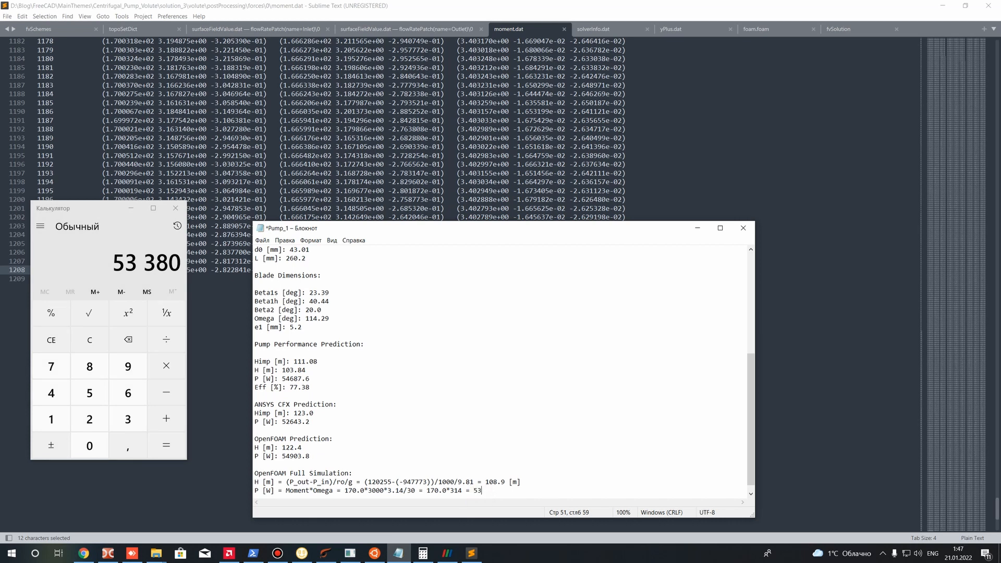
pyautogui.write(' 380 [W]')
pyautogui.press('Left')
pyautogui.write('W')
pyautogui.hotkey('ctrl', 's')
# Compare the power from the full simulation with the ANSYS CFX prediction in the notes
pyautogui.click(310, 421)
pyautogui.moveTo(269, 416); pyautogui.dragTo(234, 402)
pyautogui.click(373, 440)
pyautogui.moveTo(310, 422); pyautogui.dragTo(282, 421)
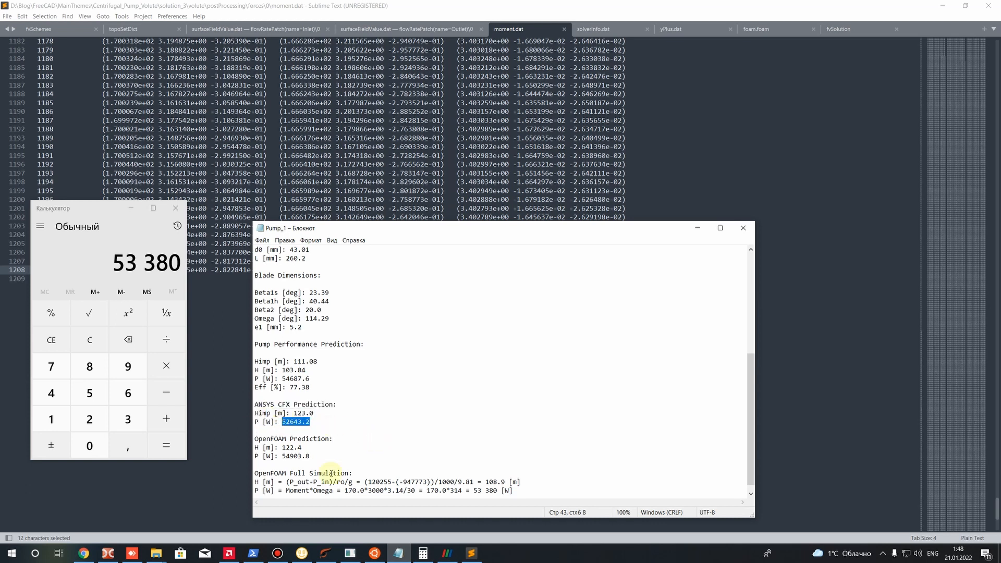
pyautogui.moveTo(282, 421); pyautogui.dragTo(334, 422)
pyautogui.click(335, 422)
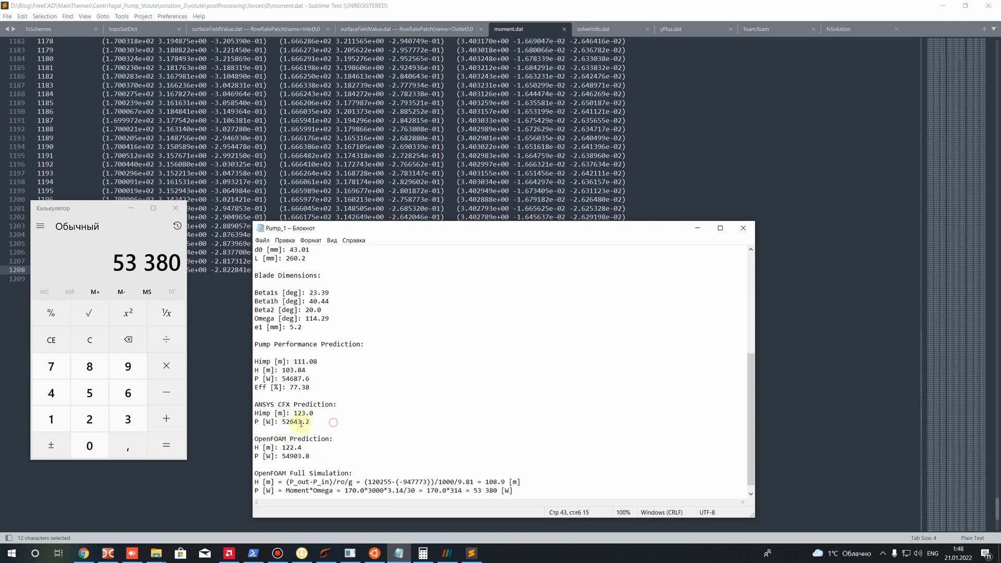
pyautogui.moveTo(286, 422); pyautogui.dragTo(313, 421)
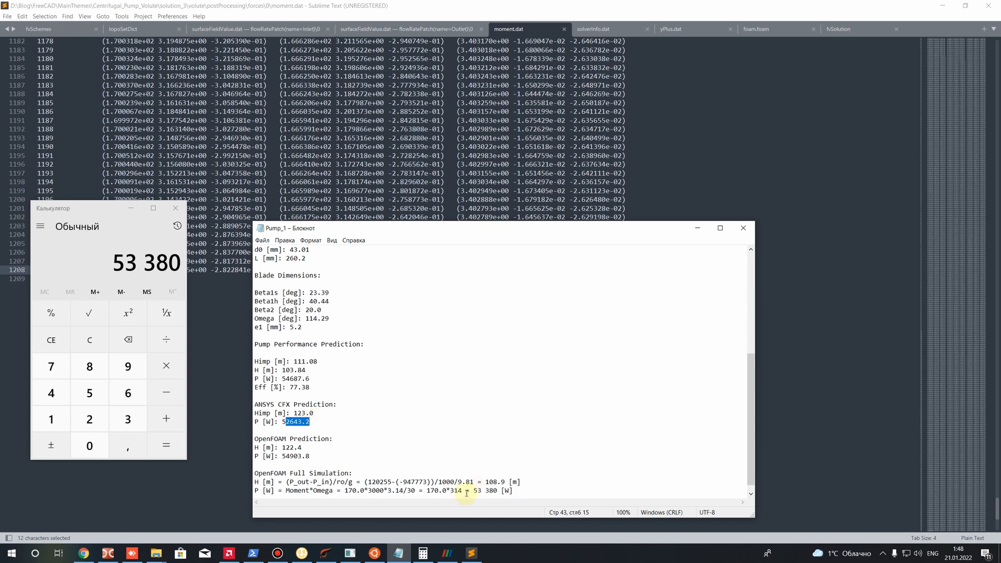
pyautogui.moveTo(471, 491); pyautogui.dragTo(485, 491)
pyautogui.click(495, 505)
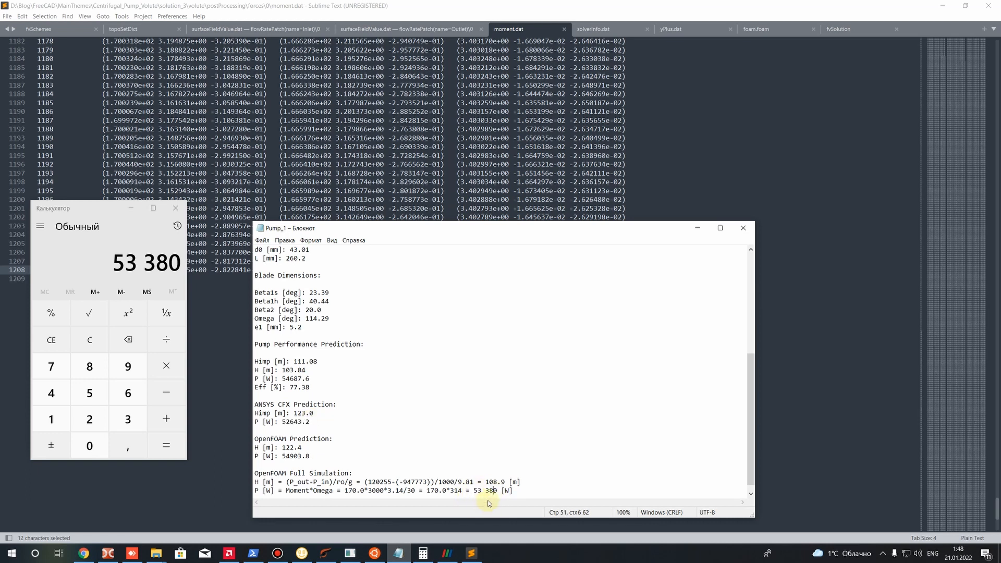
pyautogui.moveTo(513, 491); pyautogui.dragTo(249, 483)
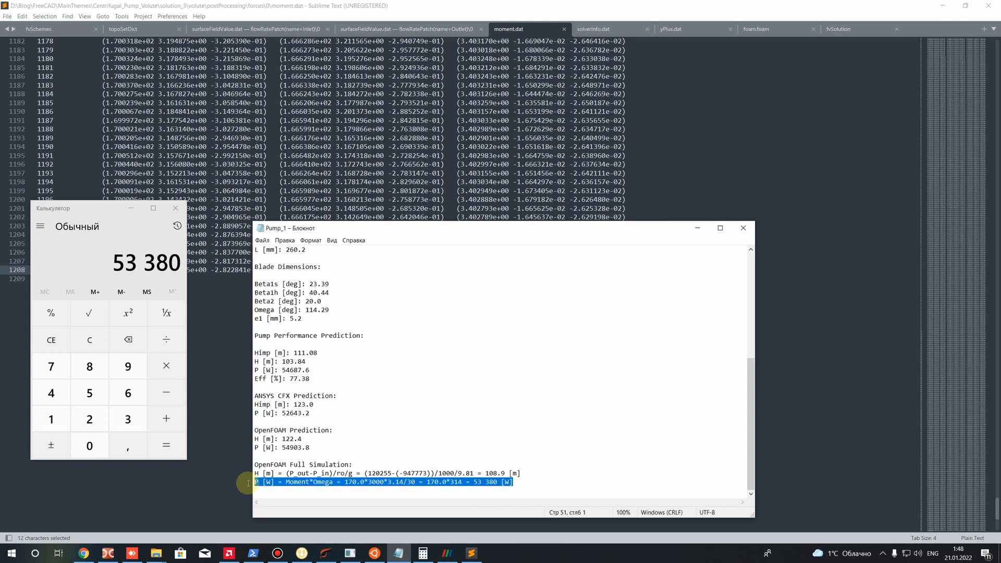
pyautogui.moveTo(310, 413); pyautogui.dragTo(245, 413)
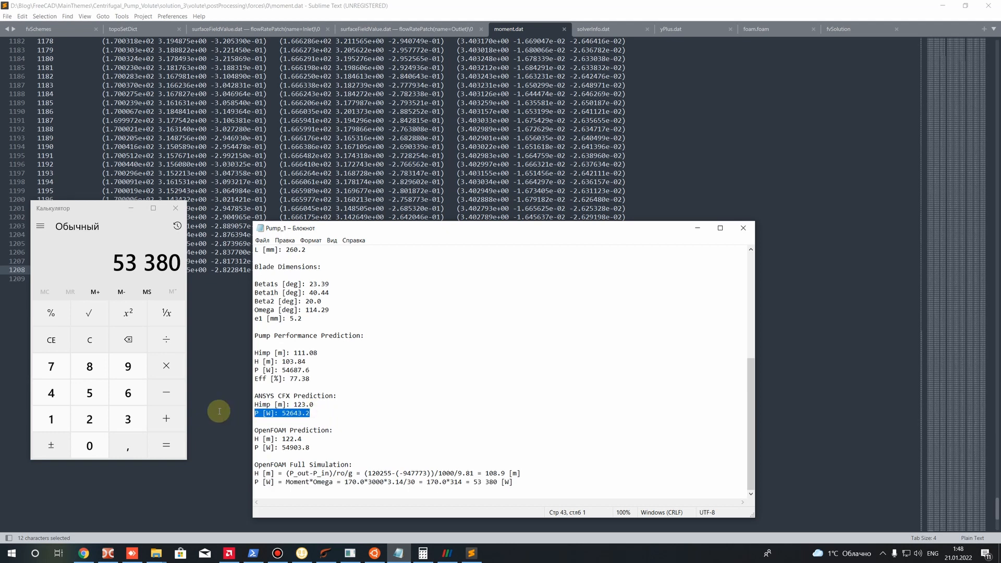
pyautogui.moveTo(473, 481); pyautogui.dragTo(504, 476)
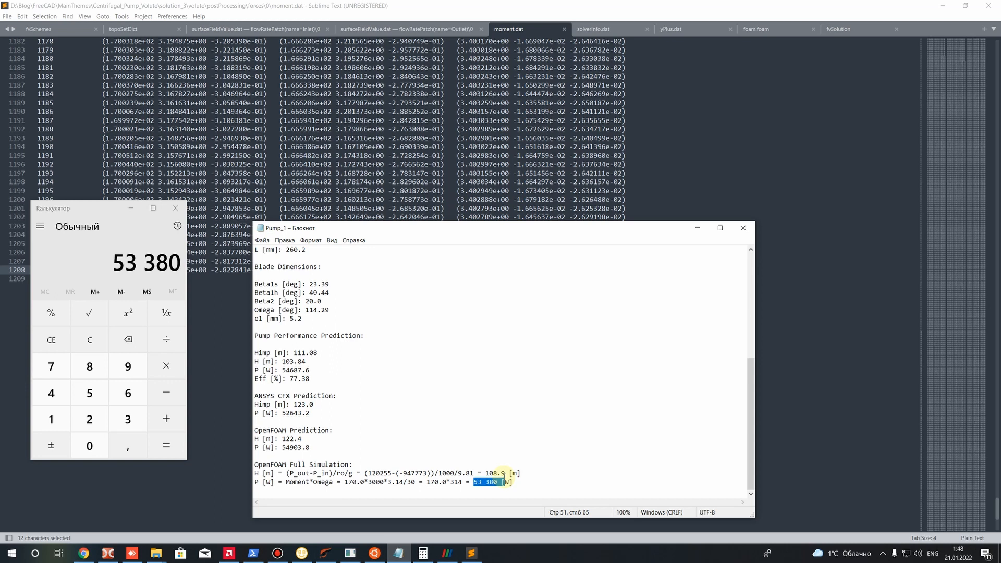
# Compare the full simulation's head and power with the input pump parameters and the design performance prediction in the notes
pyautogui.moveTo(519, 482); pyautogui.dragTo(252, 474)
pyautogui.click(478, 490)
pyautogui.moveTo(521, 482); pyautogui.dragTo(290, 457)
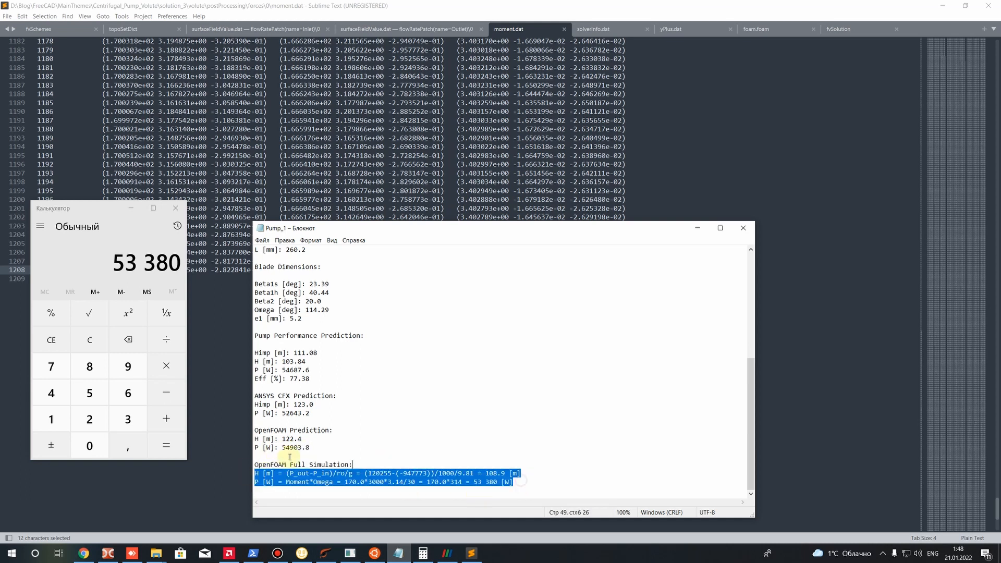
pyautogui.scroll(5, 313, 425)
pyautogui.scroll(3, 317, 422)
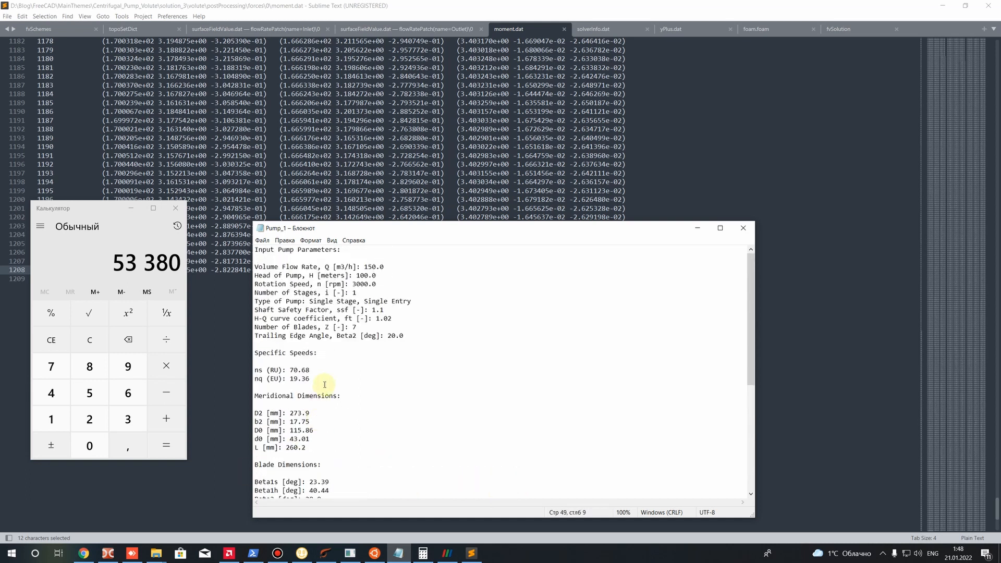
pyautogui.scroll(-8, 319, 382)
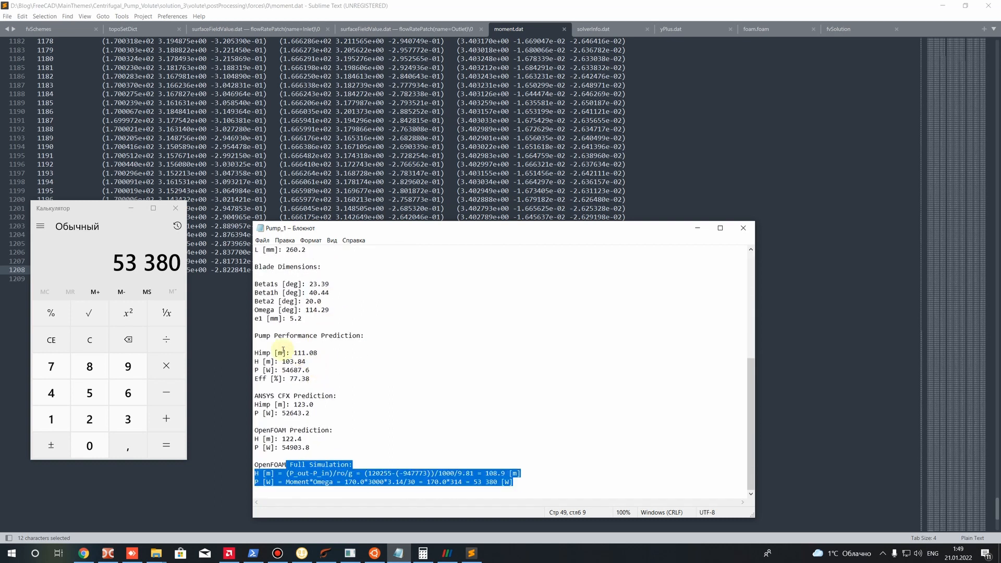
pyautogui.click(310, 378)
pyautogui.moveTo(282, 370); pyautogui.dragTo(325, 373)
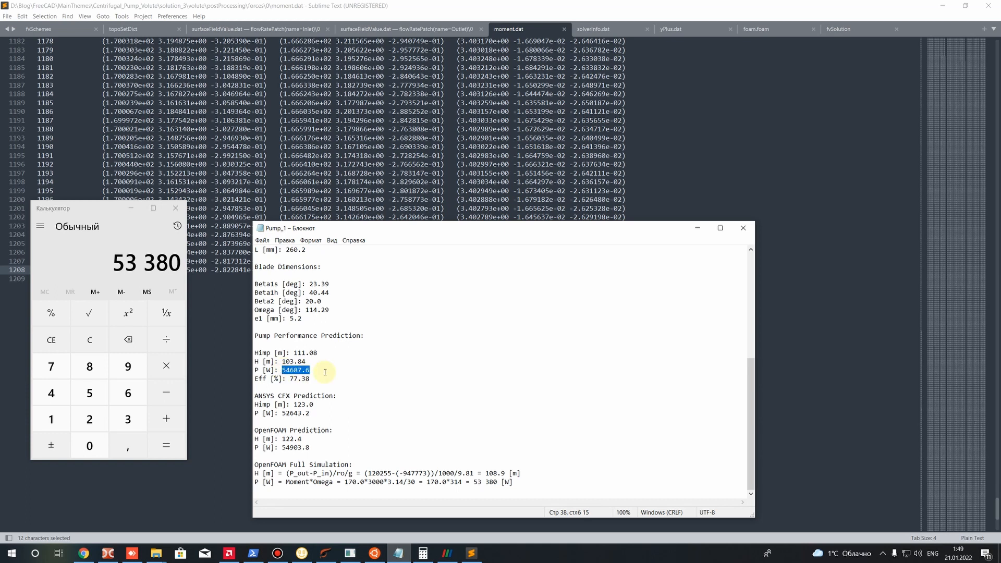
pyautogui.moveTo(249, 371); pyautogui.dragTo(313, 365)
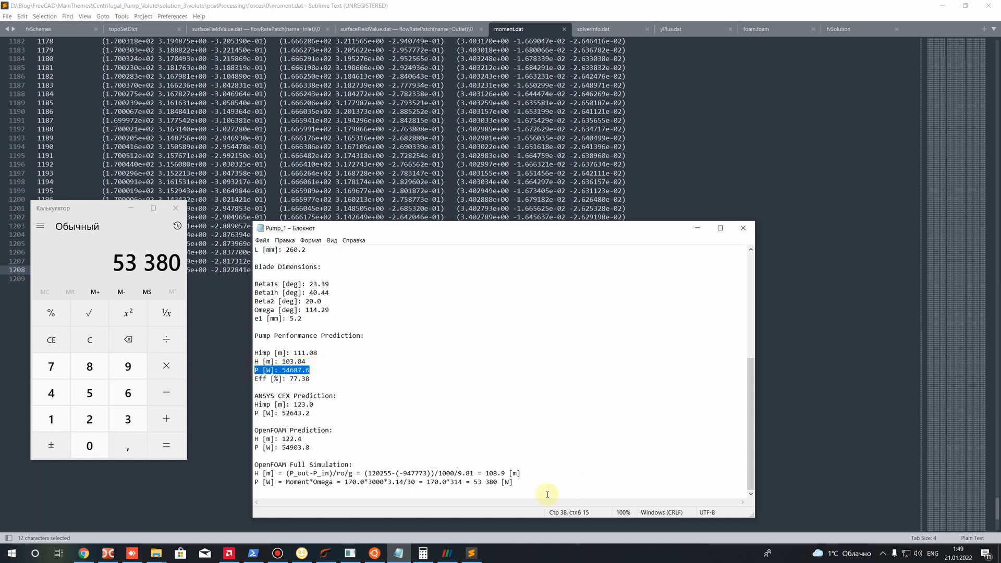
# Add a line below the full simulation power and start the efficiency formula as "Eff [%] = (Q*H)"
pyautogui.click(533, 486)
pyautogui.press('Return')
pyautogui.write('Eff []%')
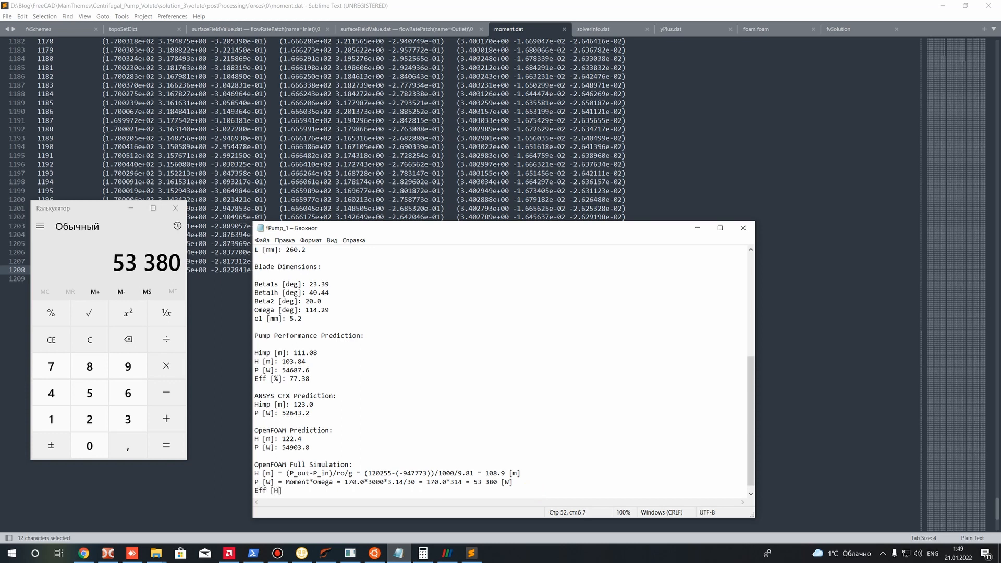
pyautogui.write(' =')
pyautogui.write('()')
pyautogui.write('Q')
pyautogui.write('*H')
# Add gravity inside the parentheses and divide by power so the efficiency formula reads "(Q*H*g)/P ="
pyautogui.moveTo(302, 491); pyautogui.dragTo(298, 491)
pyautogui.press('Right')
pyautogui.press('Right')
pyautogui.press('Right')
pyautogui.write('*g')
pyautogui.press('Right')
pyautogui.write('/P =')
pyautogui.click(316, 490)
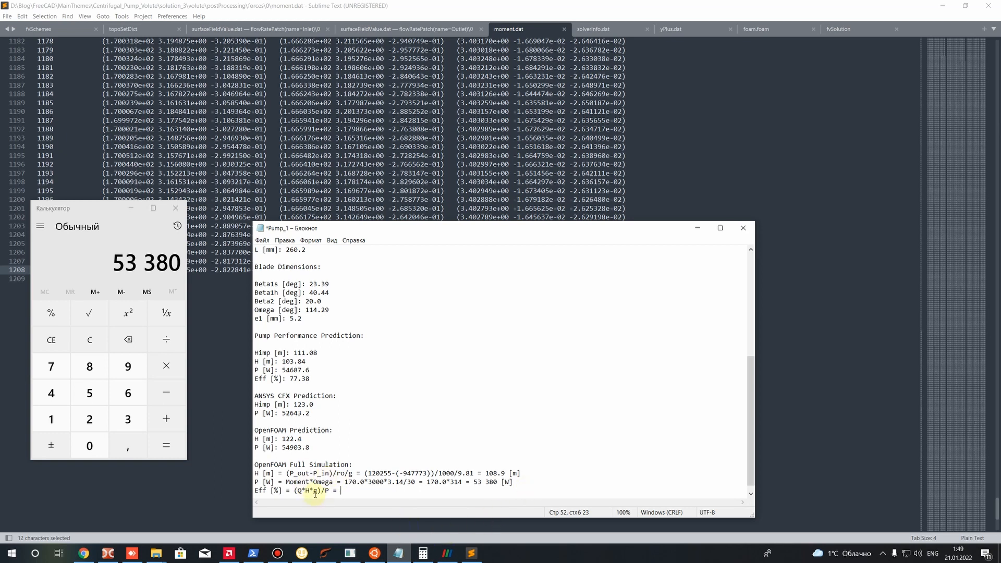
# Insert the density factor "*ro" after g in the efficiency formula and reset Calculator
pyautogui.click(90, 340)
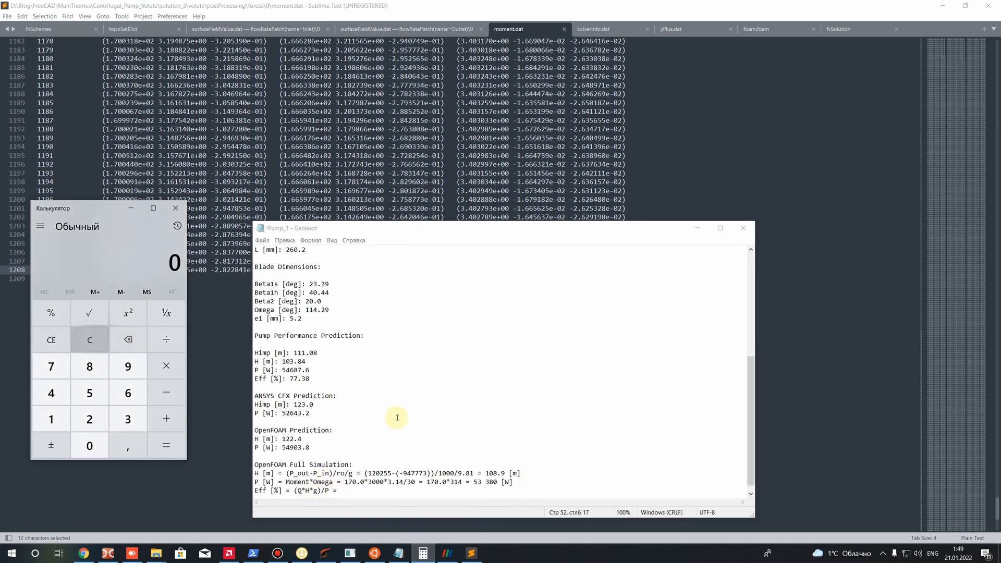
pyautogui.scroll(3, 402, 416)
pyautogui.scroll(5, 266, 277)
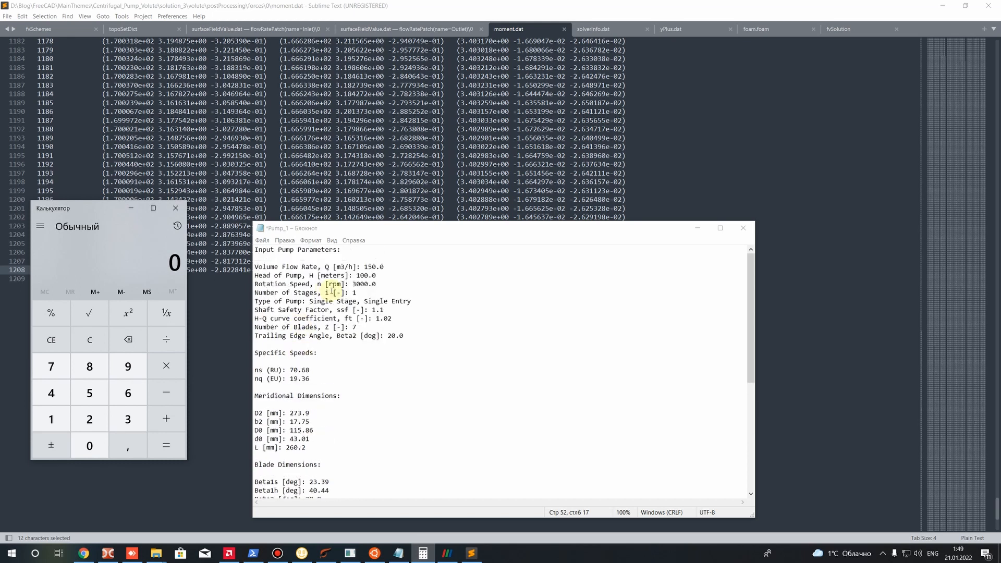
pyautogui.scroll(-8, 310, 280)
pyautogui.click(297, 482)
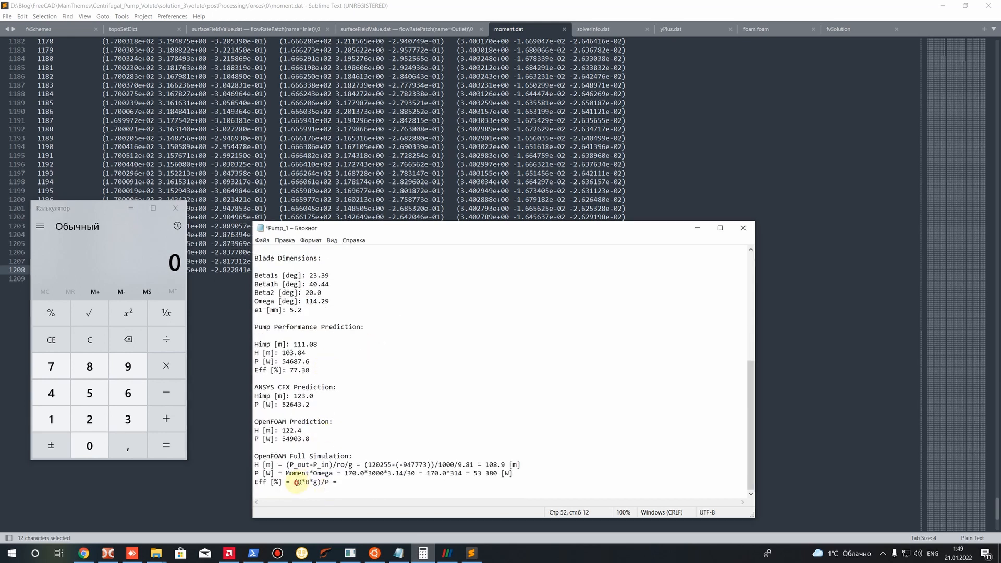
pyautogui.moveTo(298, 482); pyautogui.dragTo(302, 481)
pyautogui.click(294, 482)
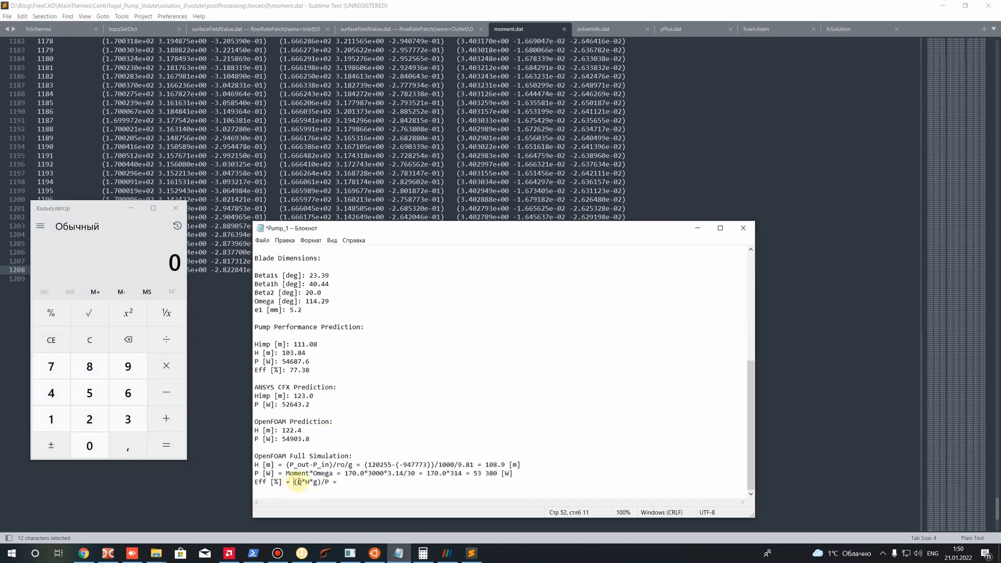
pyautogui.click(318, 482)
pyautogui.write('*ro')
pyautogui.click(366, 482)
# Look up the volume flow rate in the notes and convert it to m3/s by computing 150/3600 in Calculator
pyautogui.scroll(10, 388, 400)
pyautogui.scroll(-6, 394, 360)
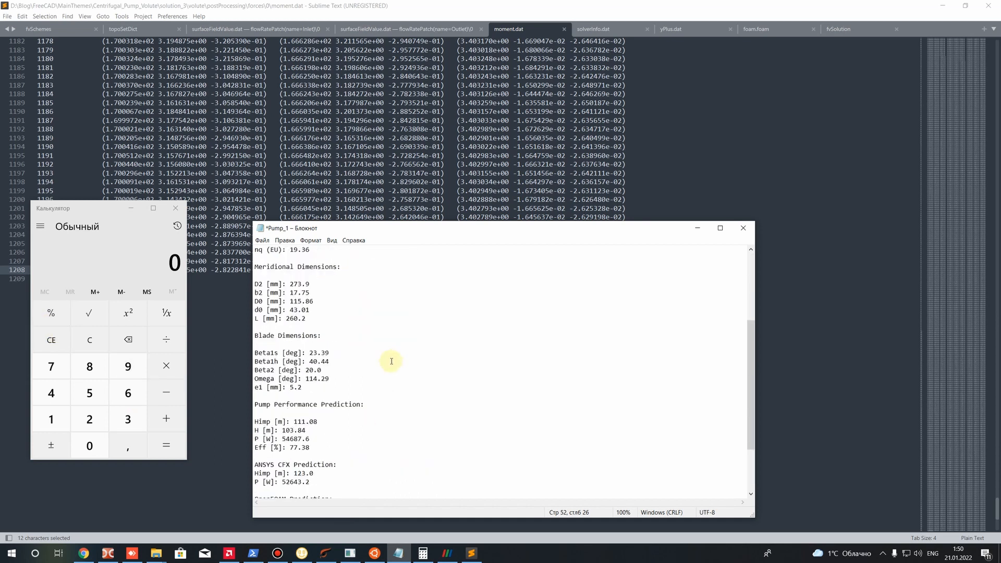
pyautogui.scroll(-3, 395, 361)
pyautogui.click(95, 341)
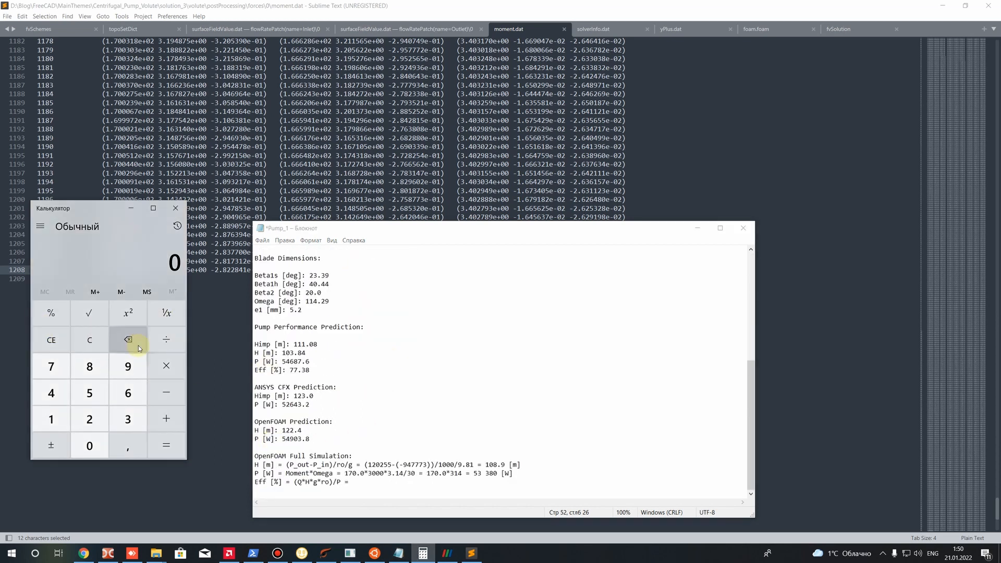
pyautogui.write('150')
pyautogui.press('/')
pyautogui.write('3600')
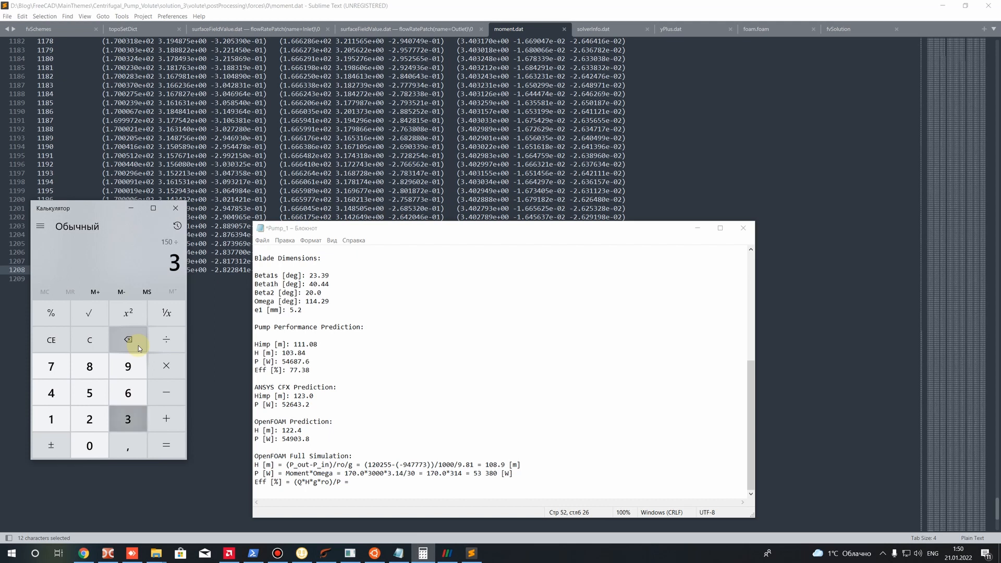
pyautogui.press('Return')
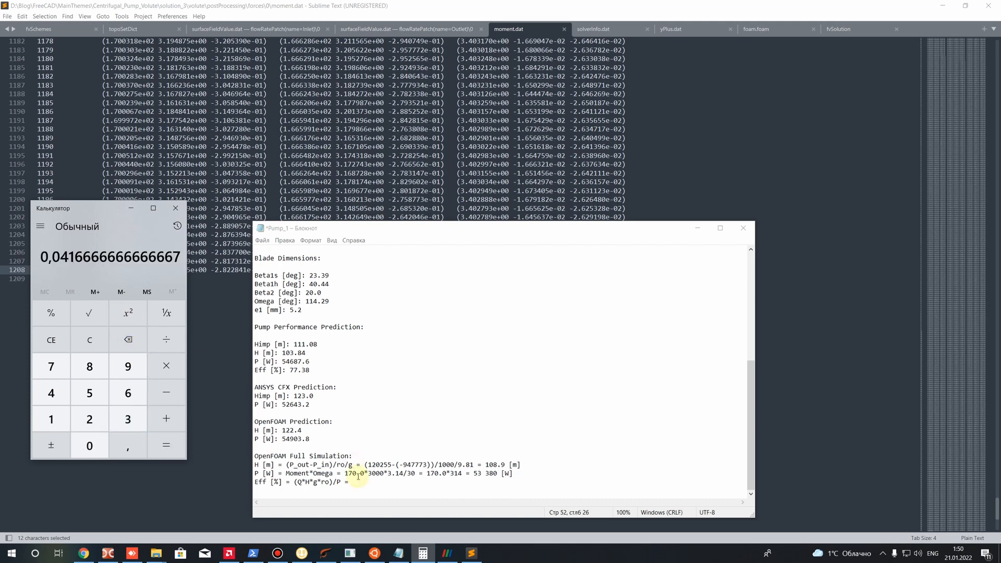
# Enter the flow rate, head, gravity and density into the efficiency line of the notes as "0.041666667*108.9*9.81*1000"
pyautogui.click(359, 496)
pyautogui.write('0.0')
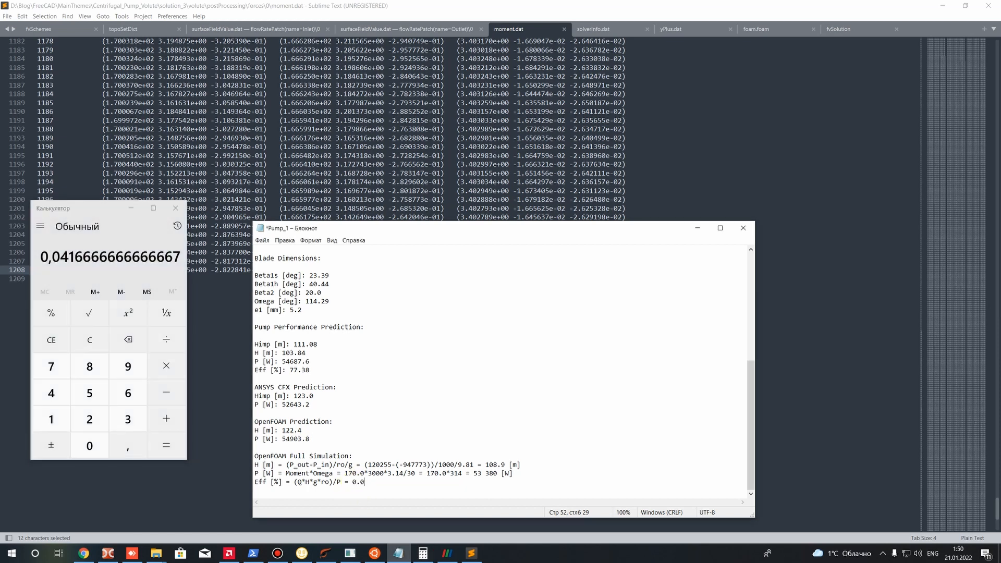
pyautogui.write('41666667*')
pyautogui.click(90, 340)
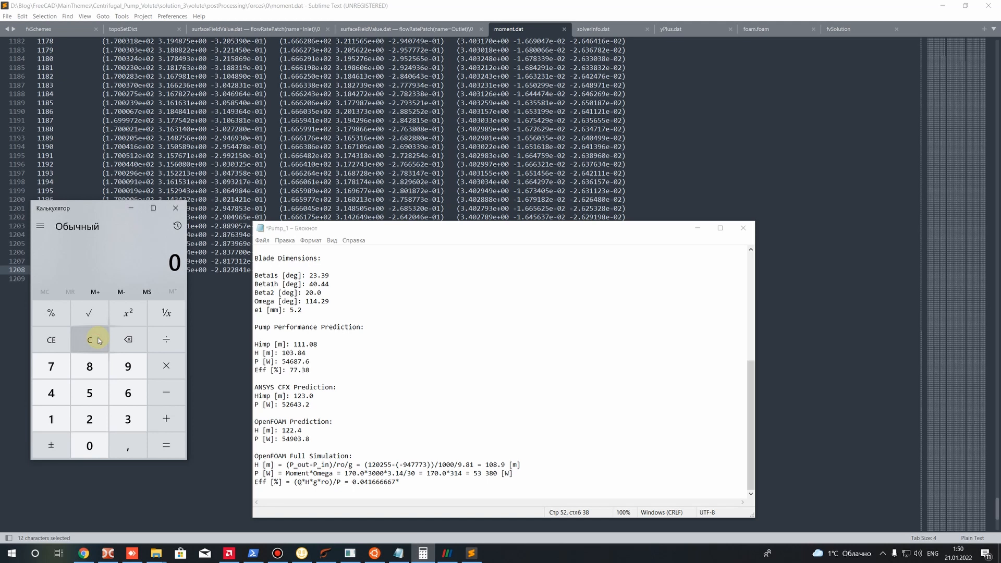
pyautogui.write('10')
pyautogui.click(399, 483)
pyautogui.write('108.9')
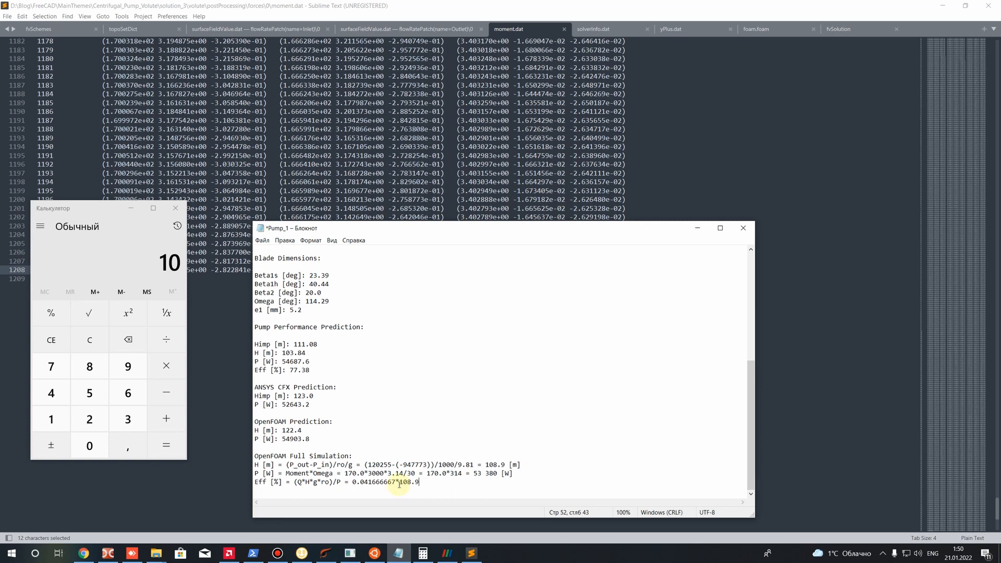
pyautogui.write('*9.81*1000')
# Divide the efficiency expression by the power copied from the line above, completing it with "/53380 ="
pyautogui.click(107, 341)
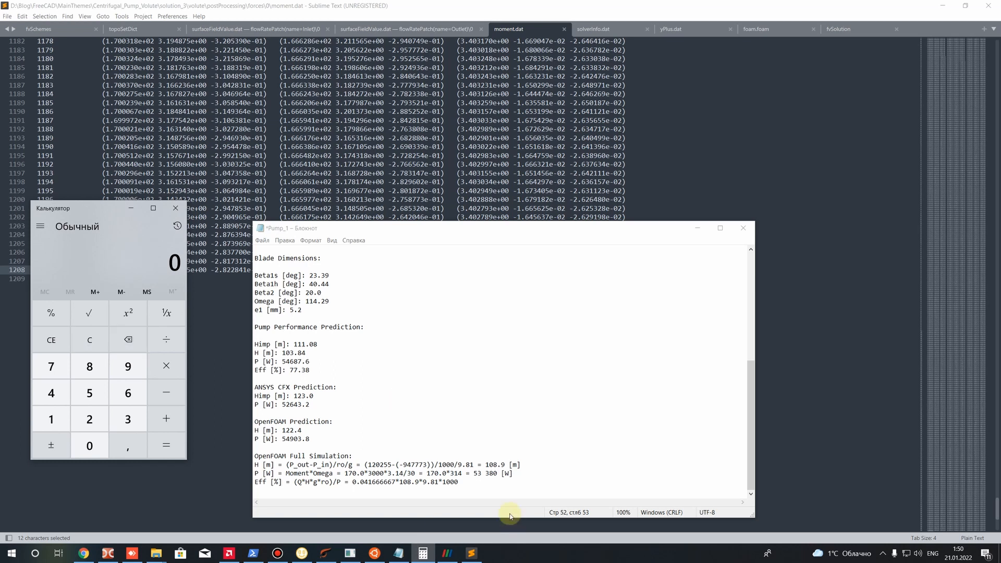
pyautogui.click(474, 488)
pyautogui.write('/')
pyautogui.moveTo(473, 473); pyautogui.dragTo(498, 473)
pyautogui.hotkey('ctrl', 'c')
pyautogui.click(470, 492)
pyautogui.hotkey('ctrl', 'v')
pyautogui.click(470, 482)
pyautogui.press('Delete')
pyautogui.click(491, 482)
pyautogui.press('Return')
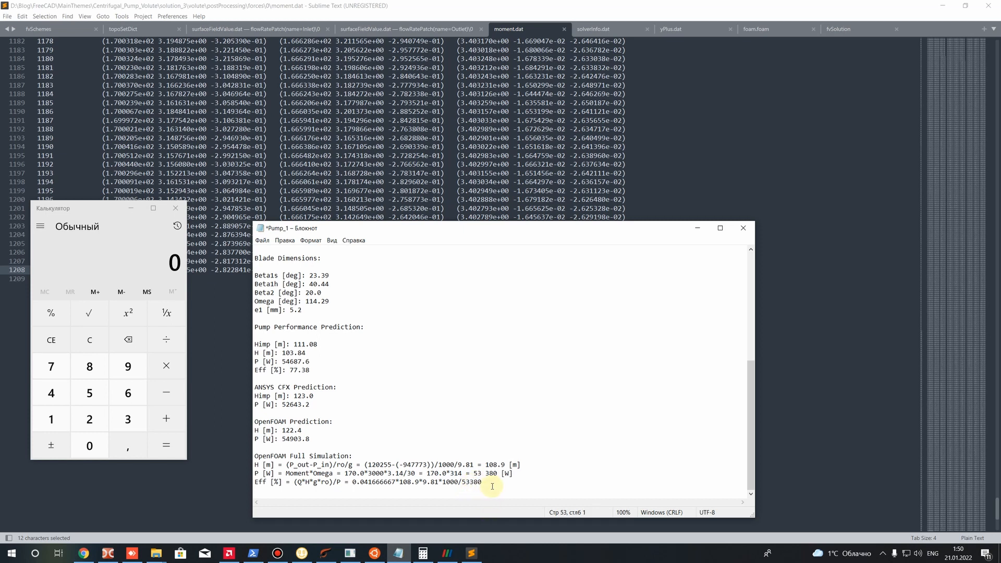
pyautogui.click(493, 486)
pyautogui.write('=')
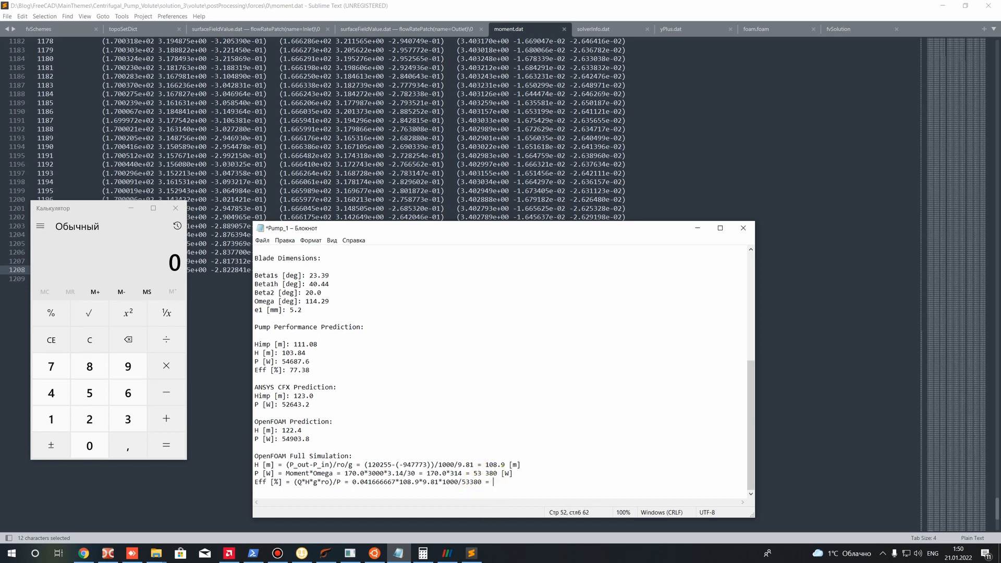
# Compute 0.04166667*108.9*9.81*1000/53380 in Calculator
pyautogui.click(83, 341)
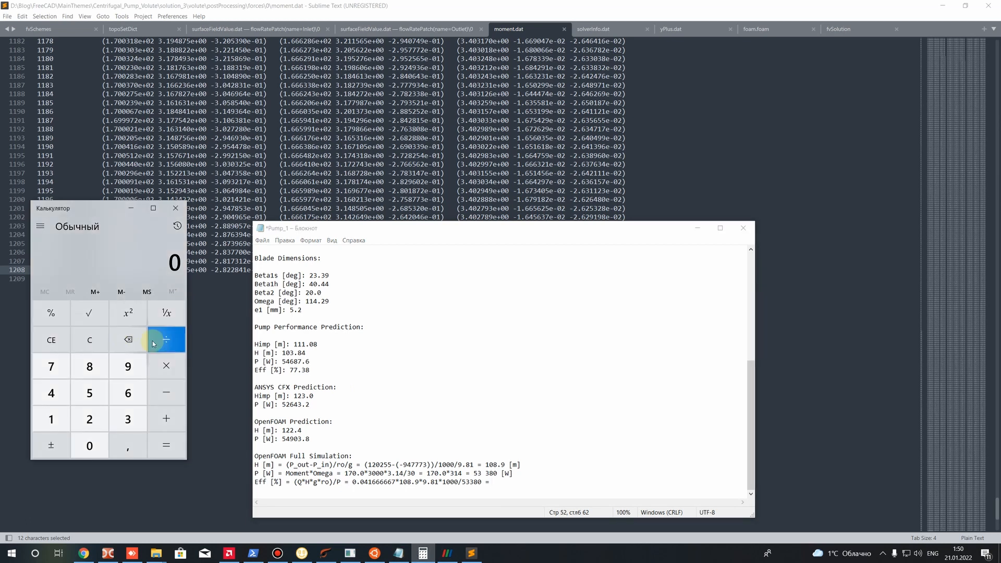
pyautogui.write('.0416')
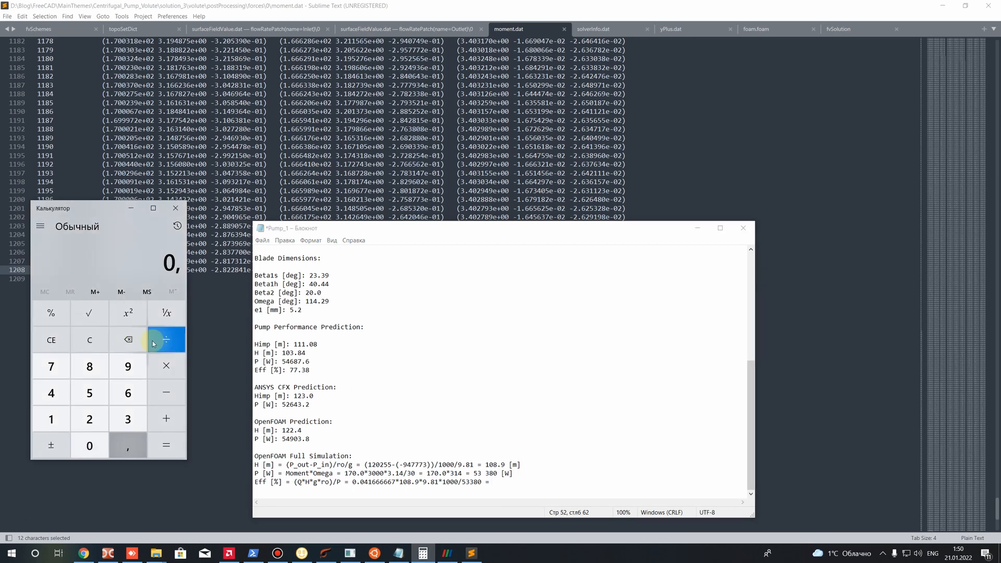
pyautogui.write('6666')
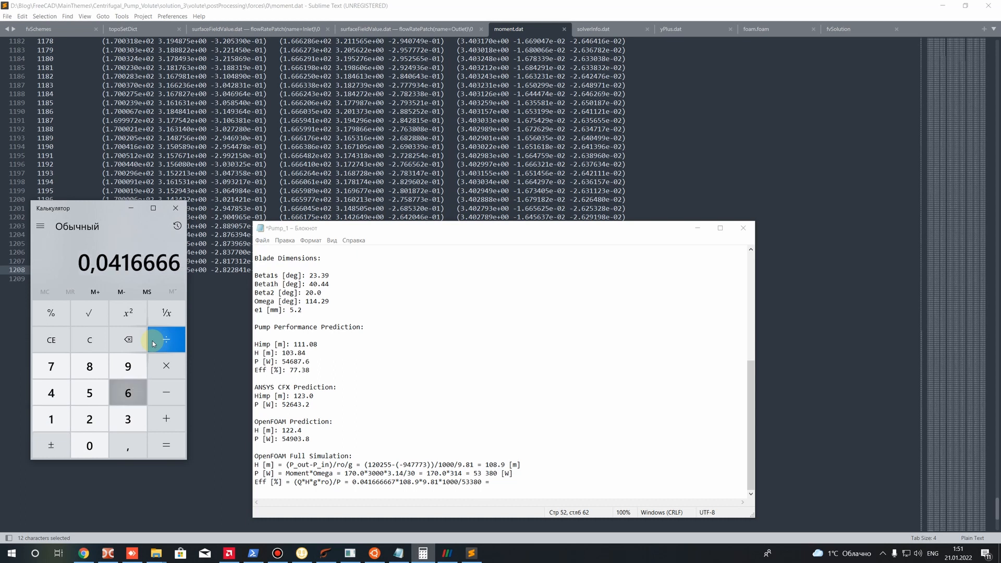
pyautogui.write('7*108.9*9.')
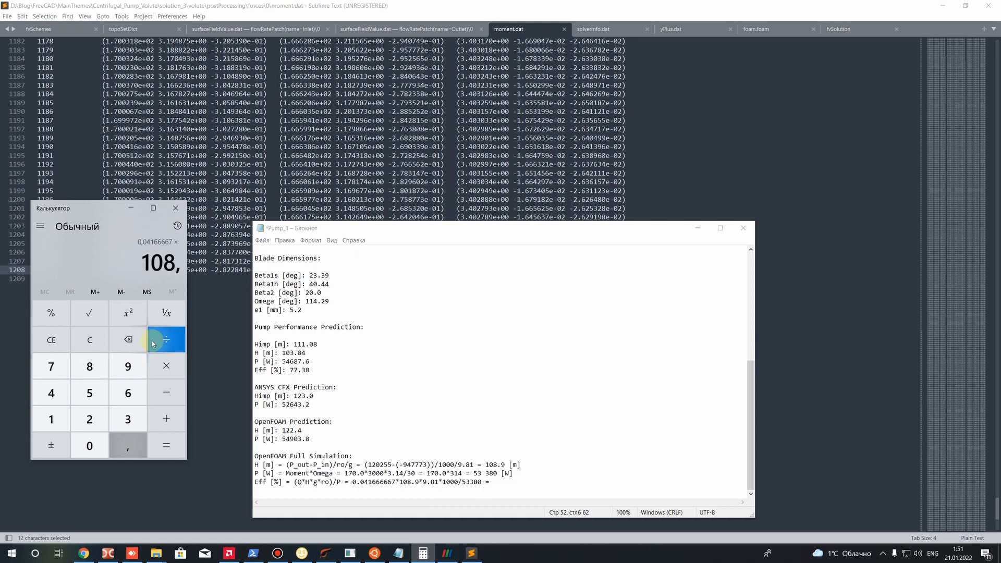
pyautogui.write('81*')
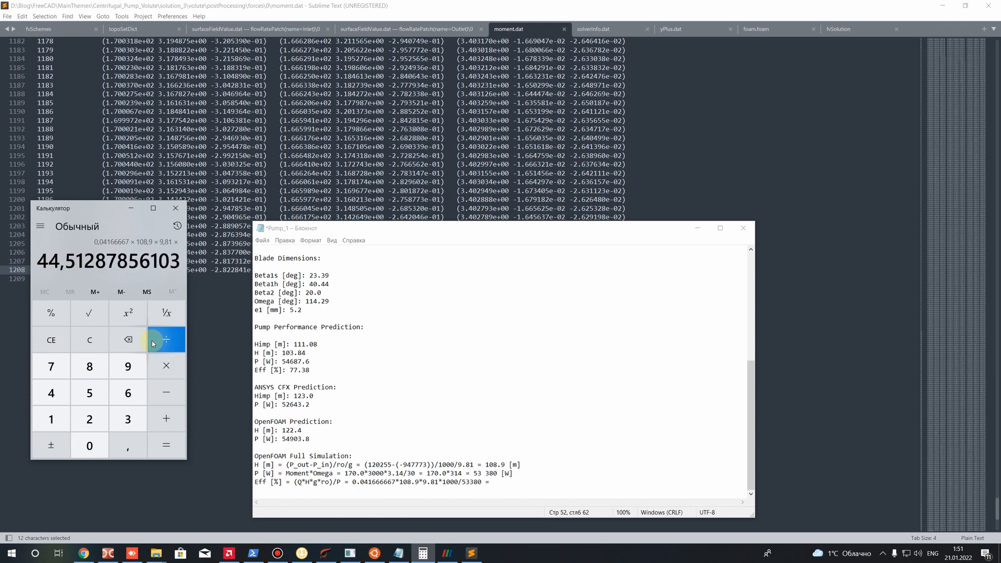
pyautogui.write('1000')
pyautogui.press('Return')
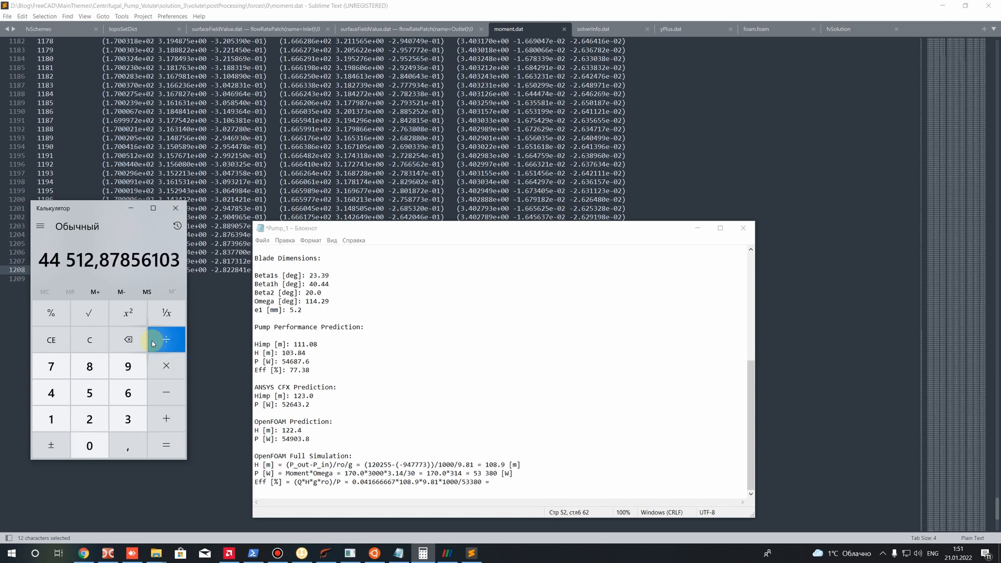
pyautogui.write('/')
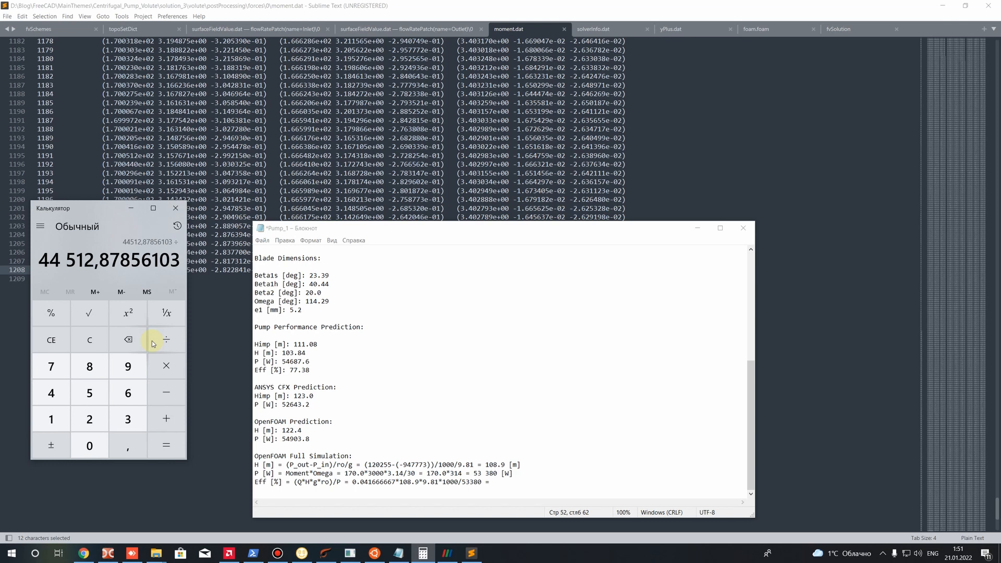
pyautogui.write('53380')
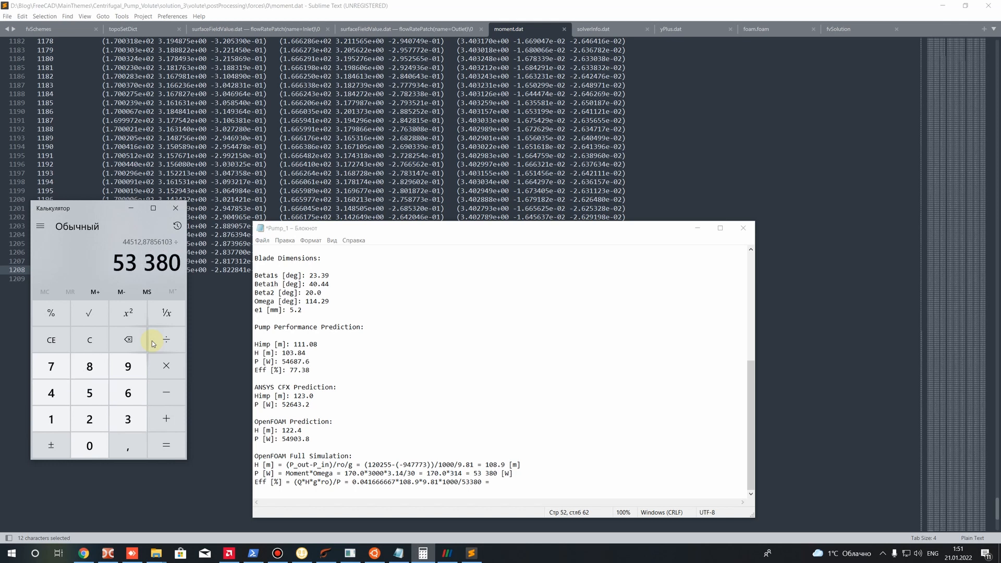
pyautogui.press('Return')
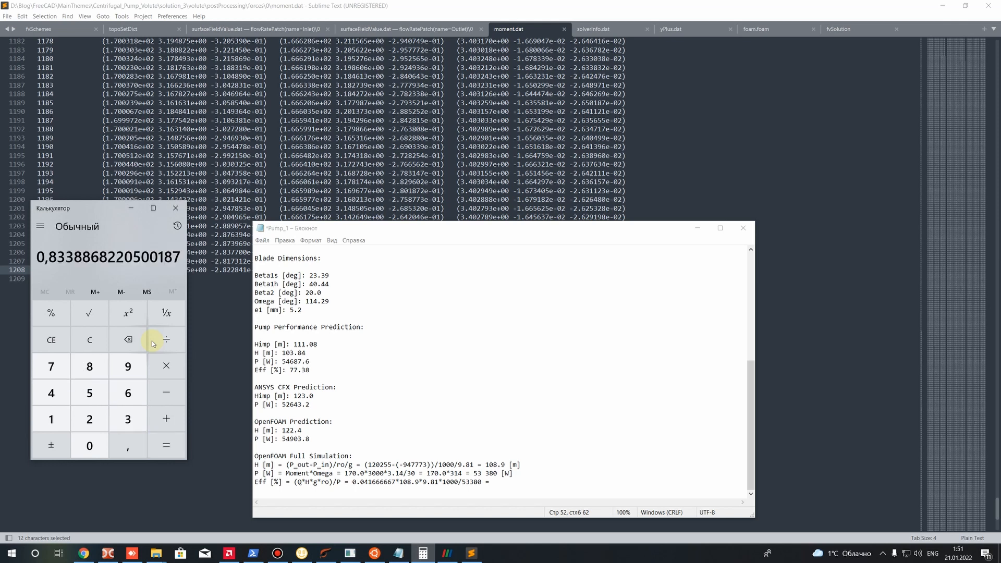
# Complete the efficiency line in the Pump_1 notes with "*100 = 83.38 [%]"
pyautogui.click(502, 482)
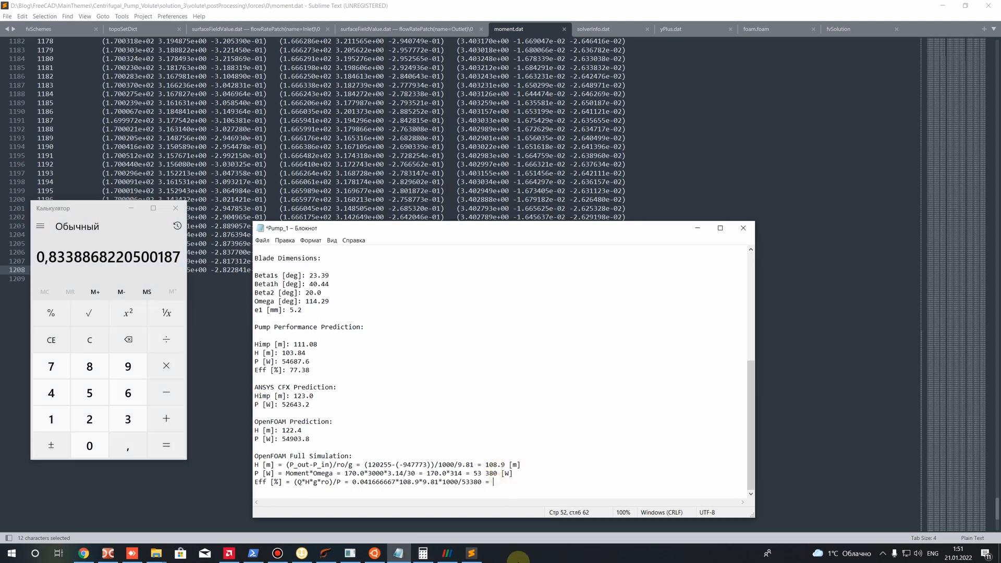
pyautogui.write('0.83')
pyautogui.press('BackSpace')
pyautogui.press('BackSpace')
pyautogui.press('BackSpace')
pyautogui.press('BackSpace')
pyautogui.write('*100 = 83.38 [%]')
pyautogui.press('Left')
pyautogui.write('%')
# Check the efficiency result against the values above in the notes and save the file
pyautogui.click(545, 482)
pyautogui.moveTo(545, 482); pyautogui.dragTo(509, 482)
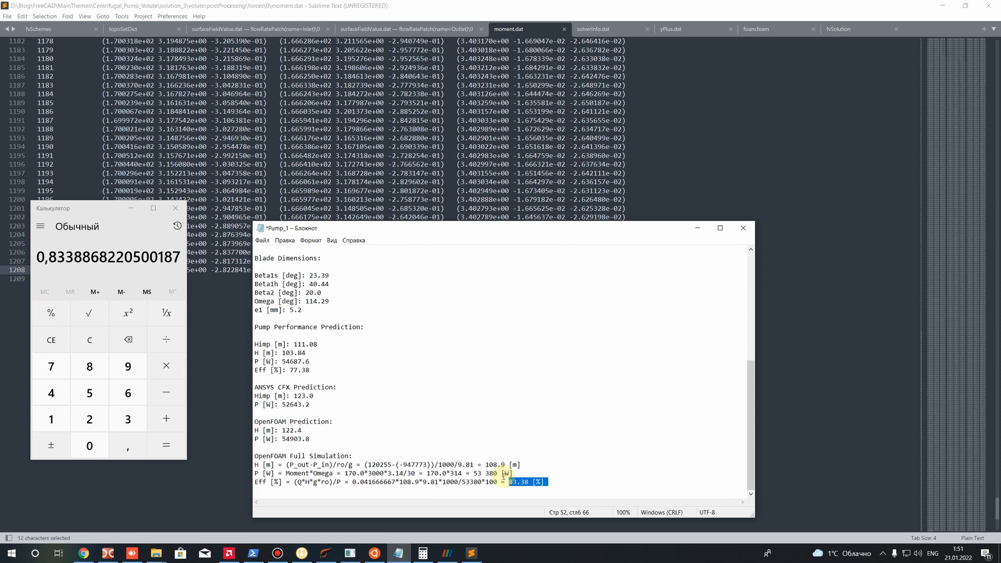
pyautogui.scroll(1, 501, 449)
pyautogui.scroll(-1, 452, 424)
pyautogui.click(551, 465)
pyautogui.moveTo(548, 492); pyautogui.dragTo(461, 442)
pyautogui.hotkey('ctrl', 's')
pyautogui.click(570, 453)
# Compare the full simulation results with the earlier OpenFOAM prediction in the notes
pyautogui.click(461, 442)
pyautogui.scroll(1, 358, 395)
pyautogui.scroll(-1, 358, 407)
pyautogui.click(550, 484)
pyautogui.click(404, 474)
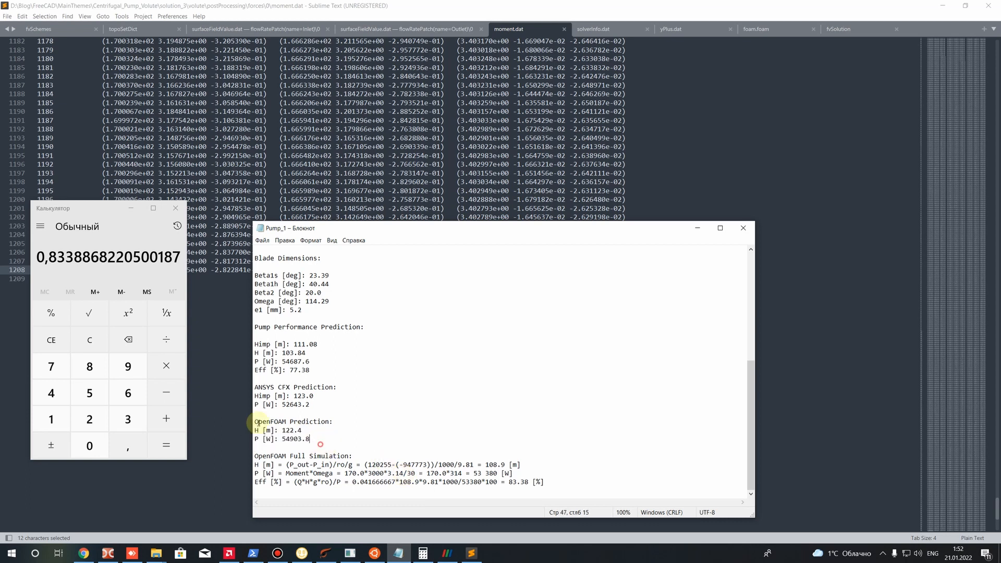
pyautogui.moveTo(310, 440); pyautogui.dragTo(255, 421)
pyautogui.moveTo(552, 473); pyautogui.dragTo(255, 453)
pyautogui.click(475, 482)
# Move the Pump_1 notes window higher on the screen and close Calculator
pyautogui.moveTo(465, 230); pyautogui.dragTo(448, 79)
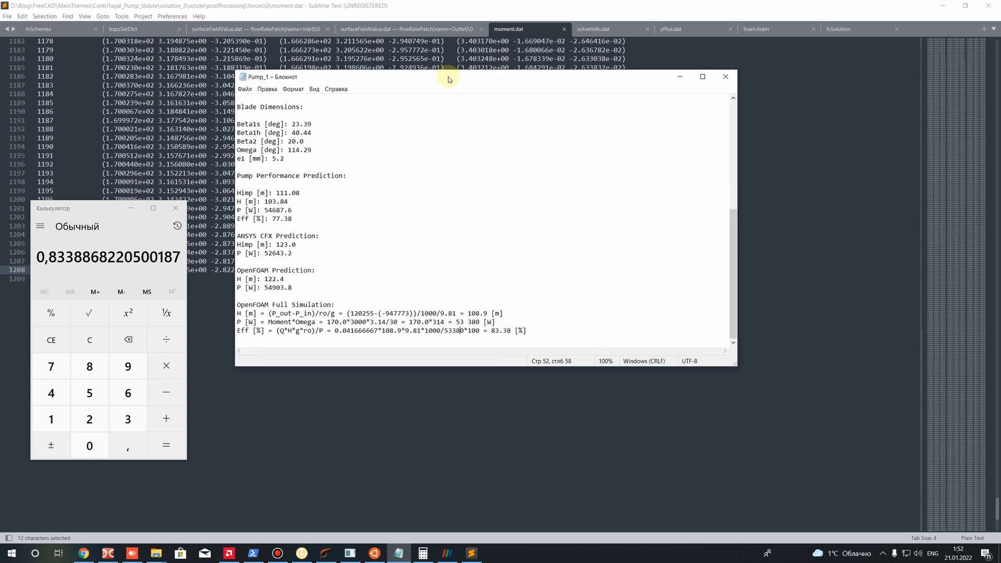
pyautogui.click(176, 208)
pyautogui.click(527, 330)
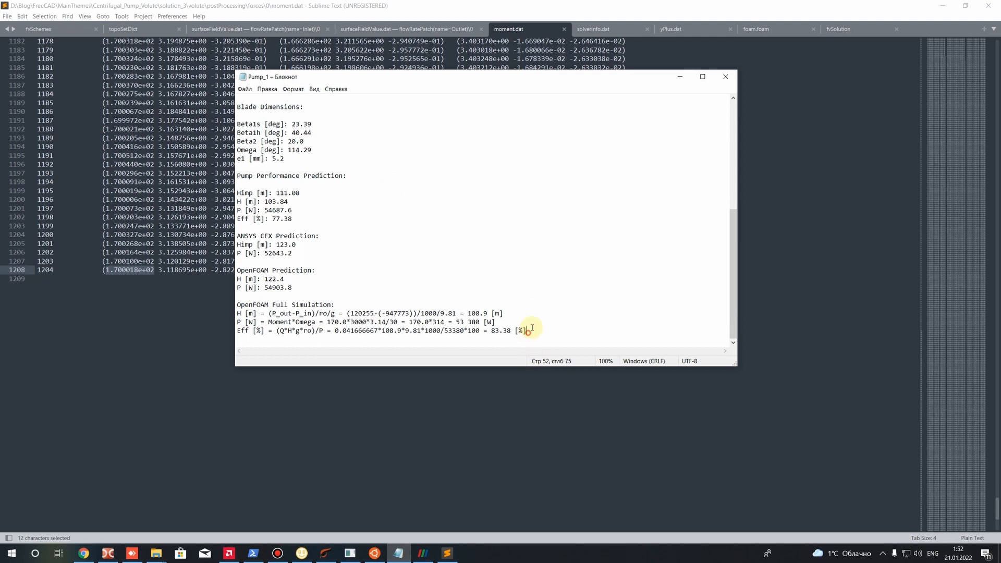
pyautogui.press('Return')
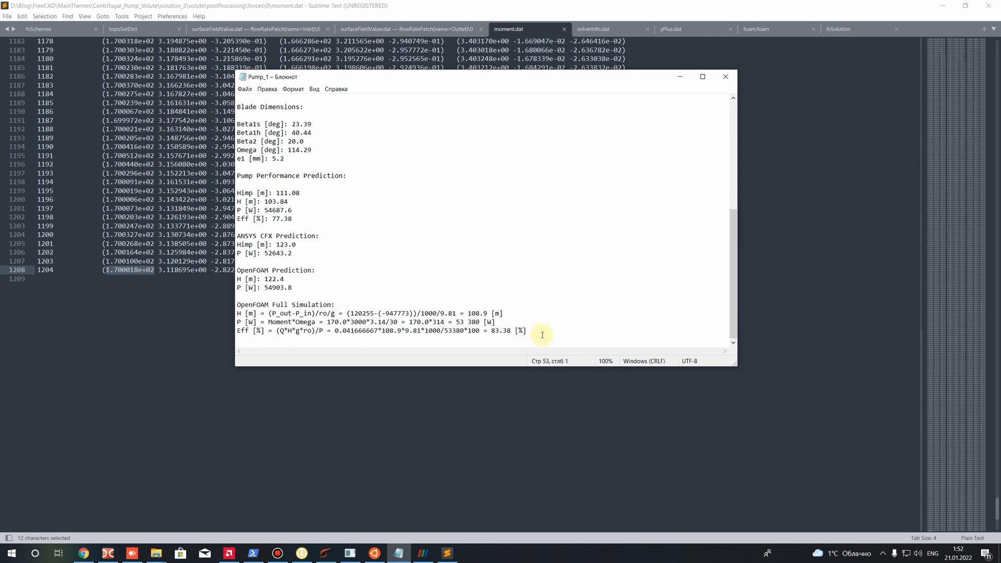